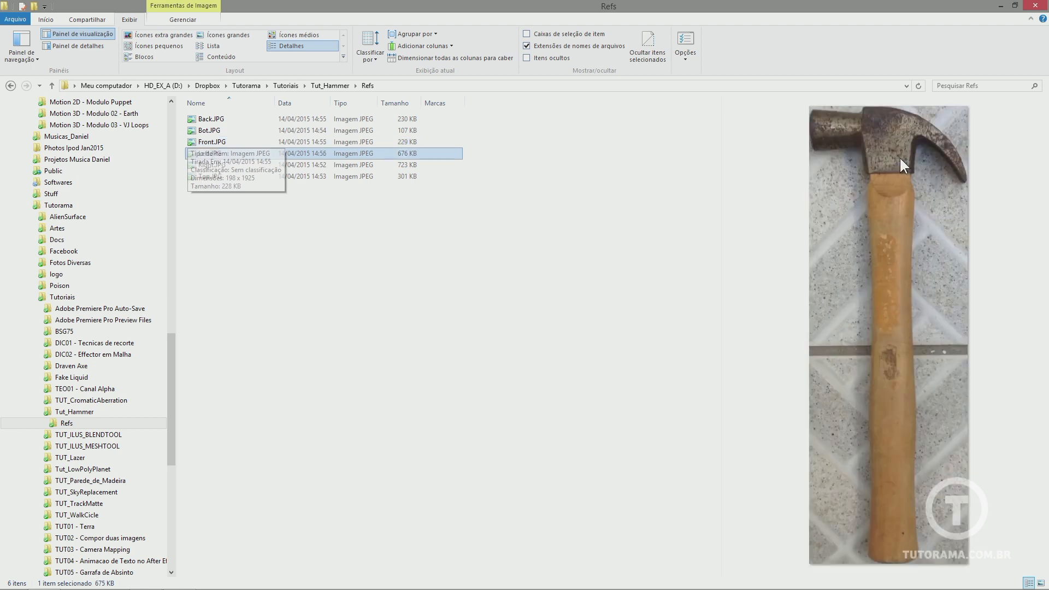
- Preview the hammer reference photos in the Refs folder, comparing the front, left, right and top pictures
{"action": "key", "text": "Down"}
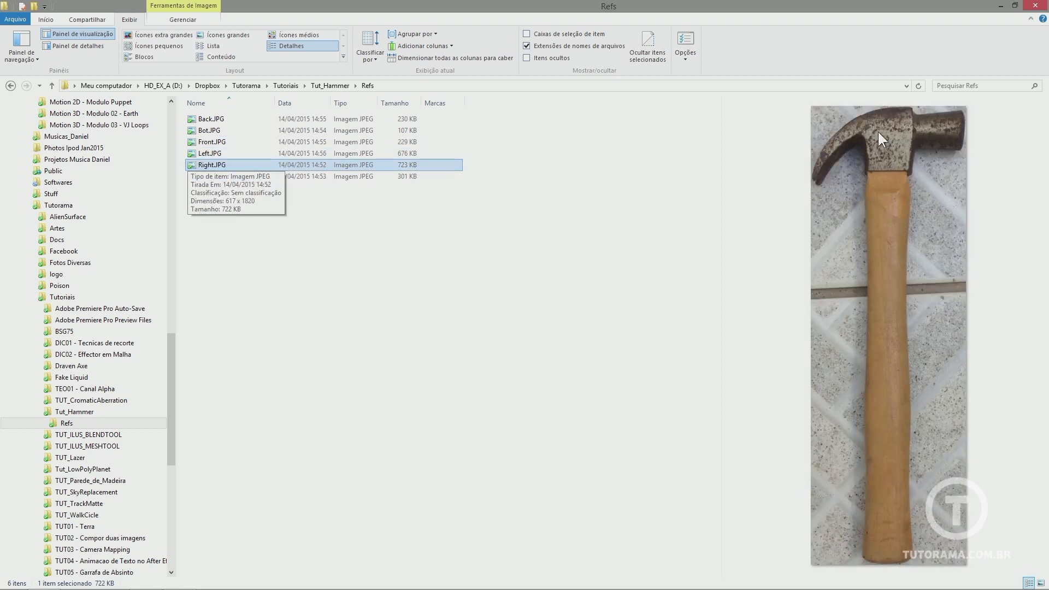
{"action": "key", "text": "Down"}
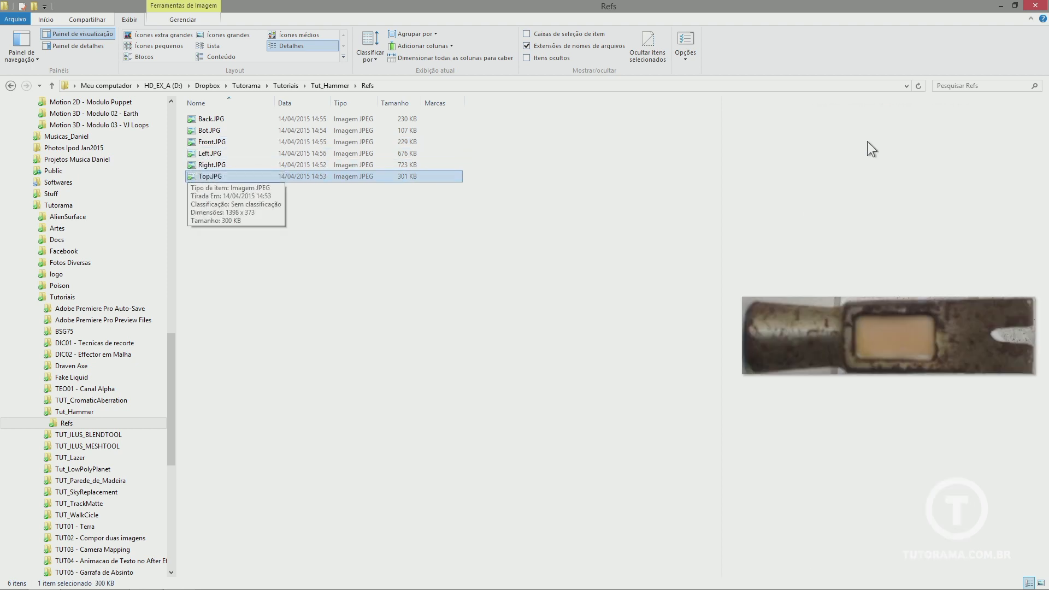
{"action": "key", "text": "Up"}
{"action": "key", "text": "Up"}
{"action": "key", "text": "Up"}
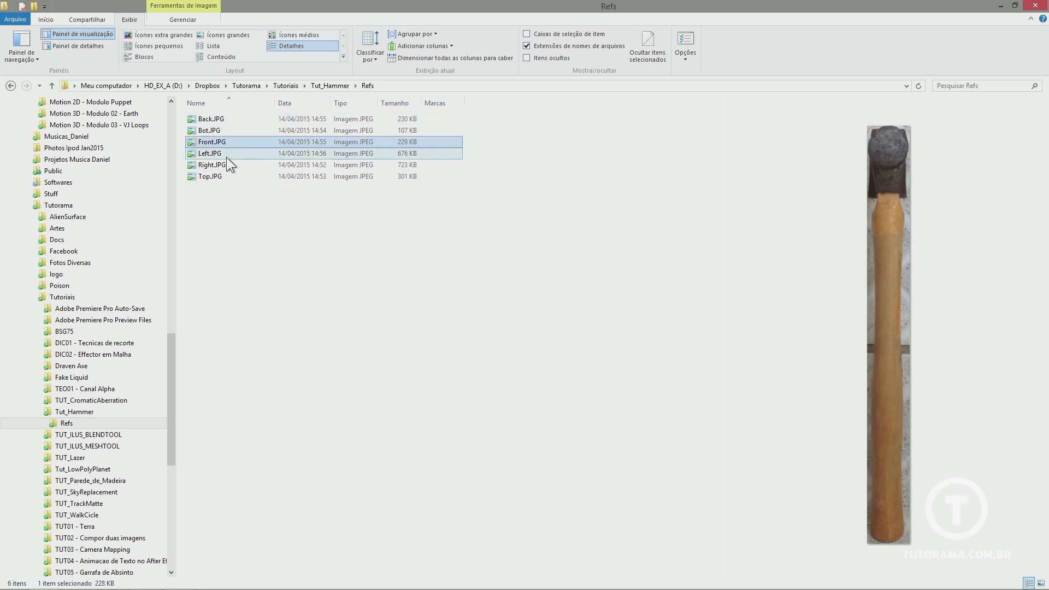
{"action": "left_click", "coordinate": [230, 197]}
{"action": "left_click", "coordinate": [232, 156]}
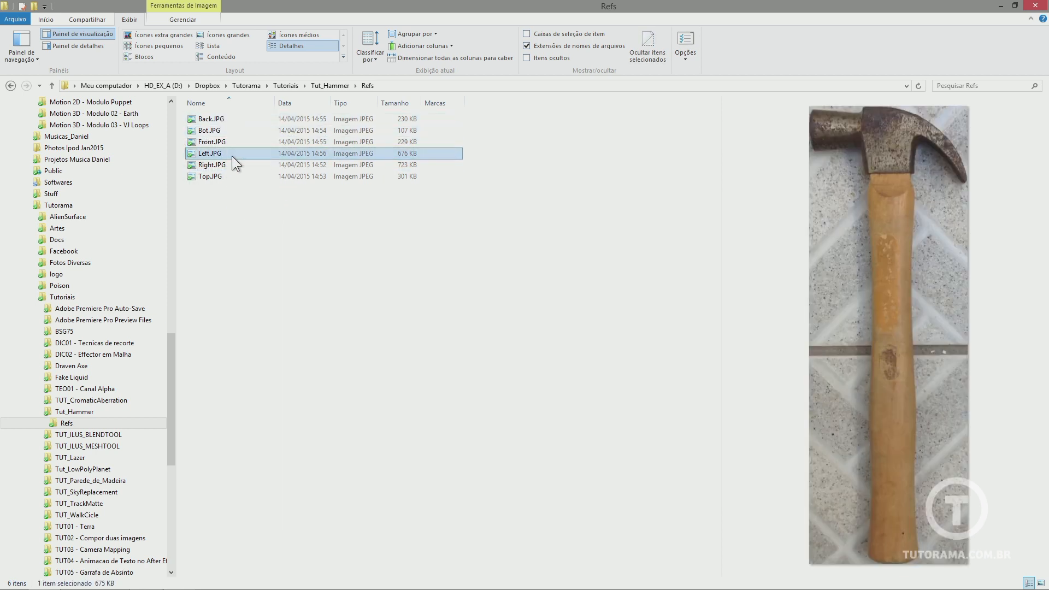
{"action": "left_click", "coordinate": [221, 178]}
{"action": "left_click", "coordinate": [223, 144]}
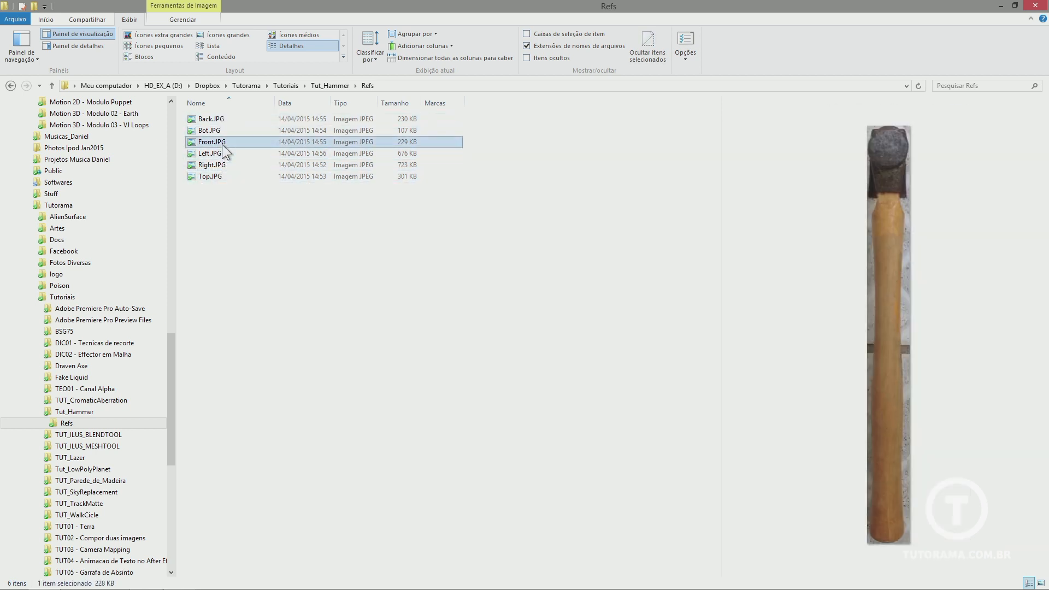
- Switch to Cinema 4D and place Front.JPG from the Refs folder as the background image of the Front view
{"action": "key", "text": "alt+Tab"}
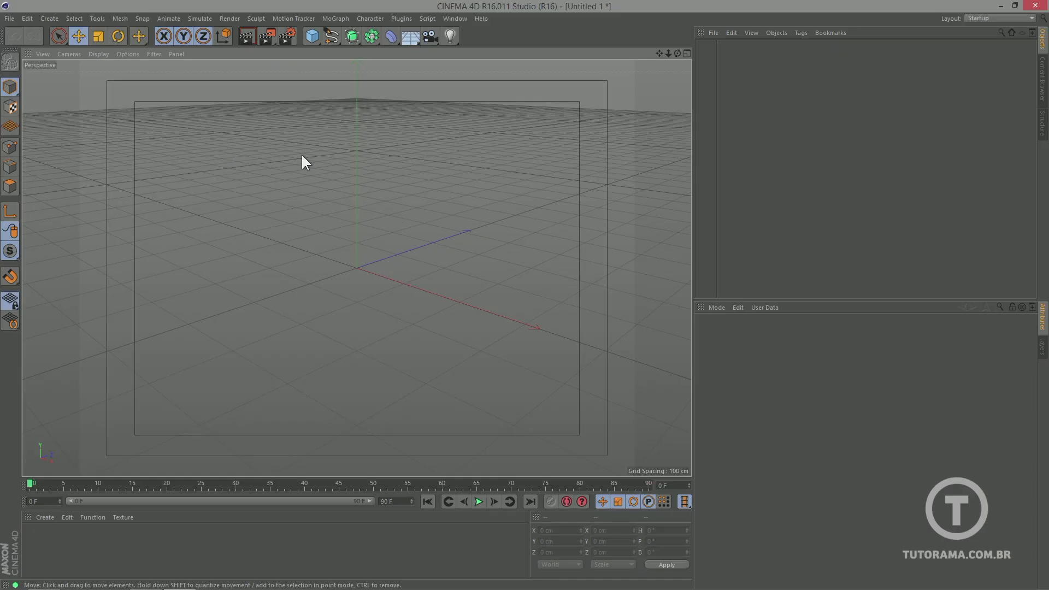
{"action": "key", "text": "F4"}
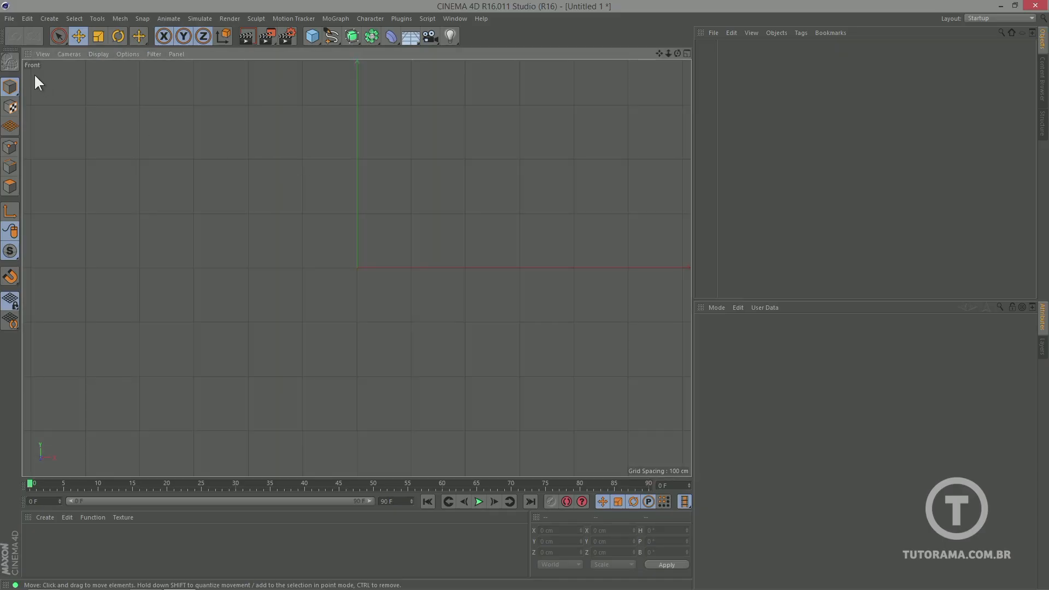
{"action": "key", "text": "alt+Tab"}
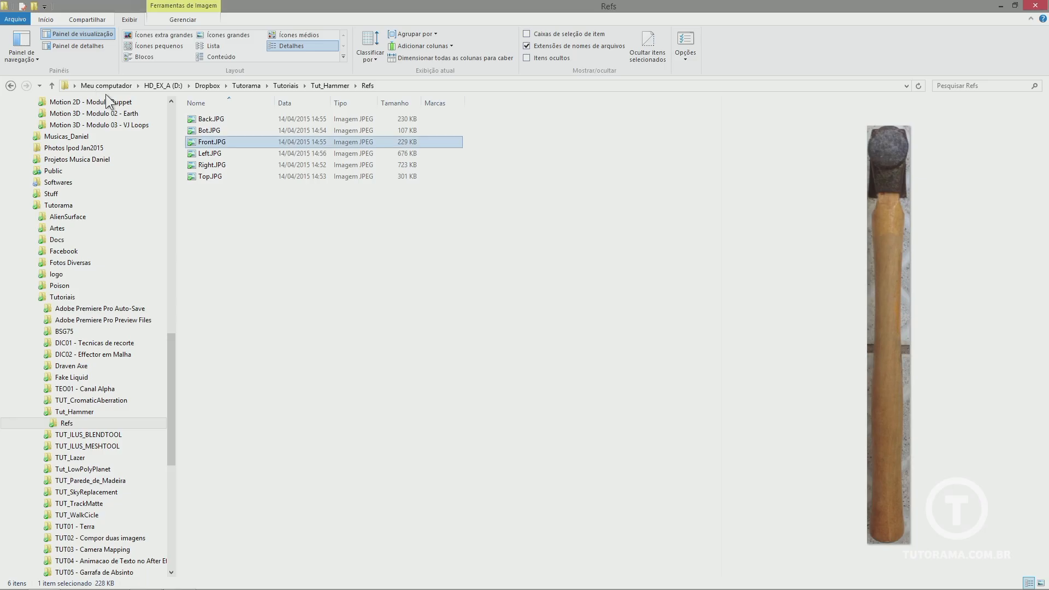
{"action": "left_click", "coordinate": [1015, 5]}
{"action": "left_click_drag", "start_coordinate": [533, 8], "coordinate": [697, 45]}
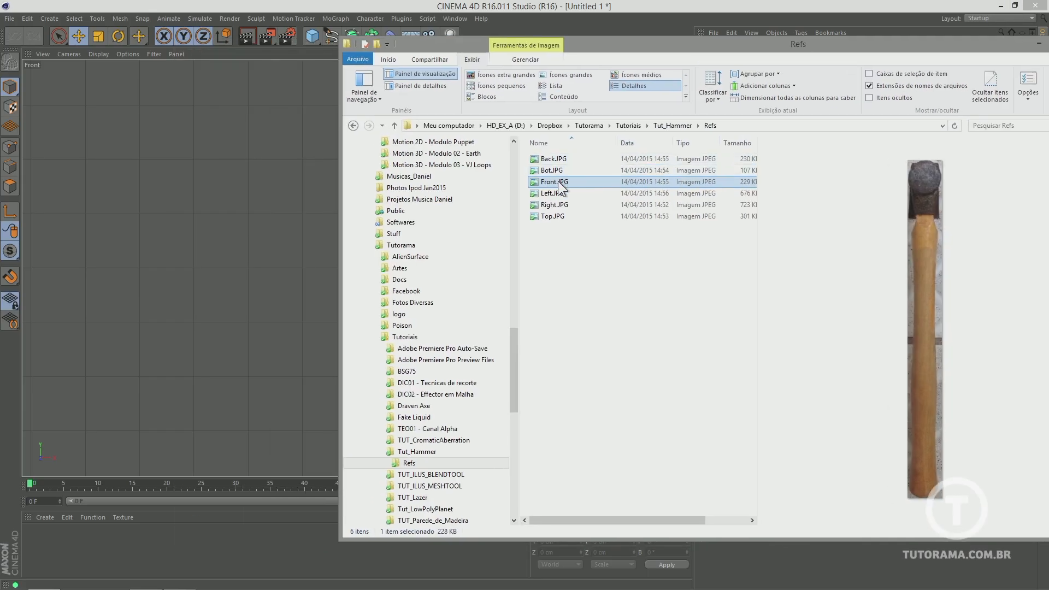
{"action": "left_click_drag", "start_coordinate": [558, 182], "coordinate": [240, 177]}
{"action": "left_click", "coordinate": [322, 221]}
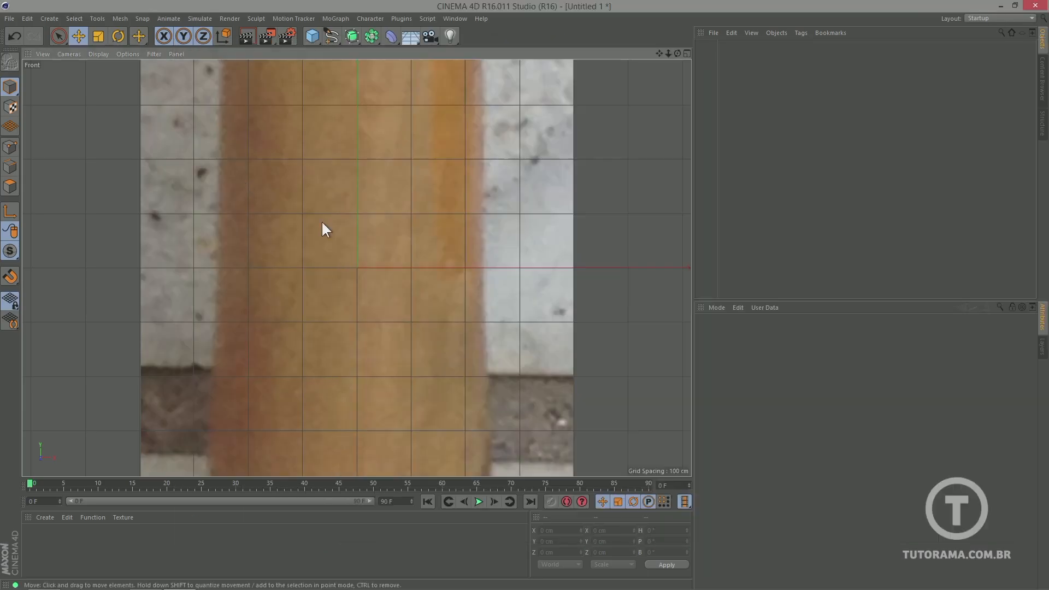
{"action": "left_click_drag", "start_coordinate": [668, 53], "coordinate": [502, 108]}
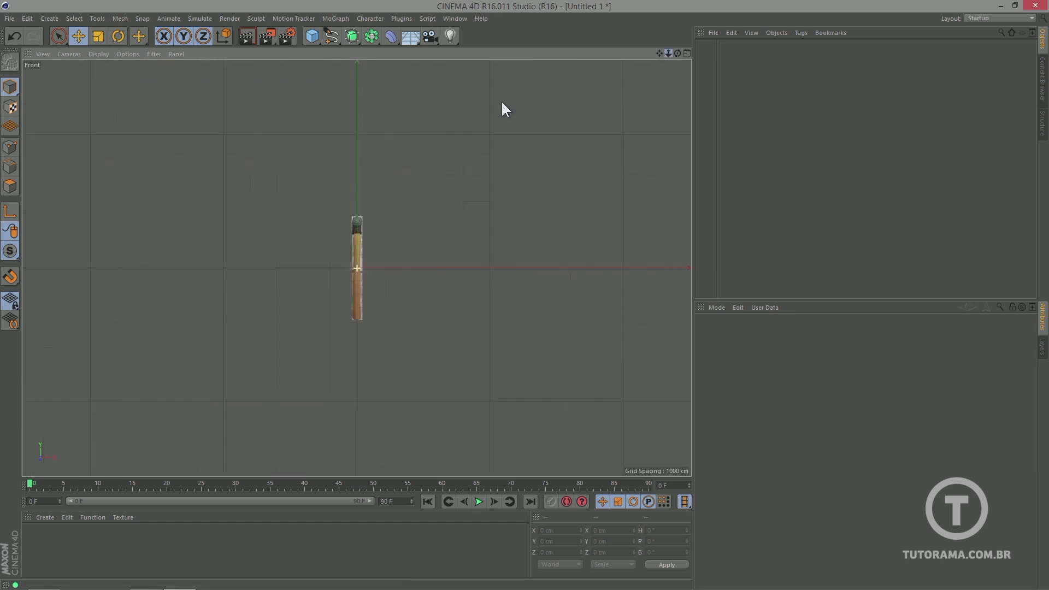
{"action": "scroll", "coordinate": [569, 99], "scroll_direction": "up", "scroll_amount": 5}
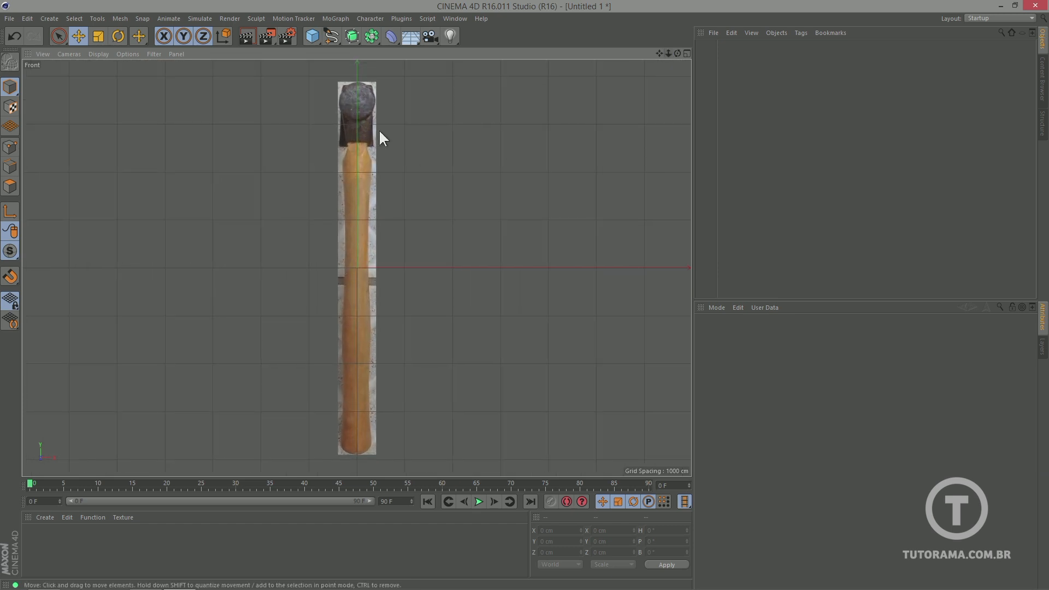
- Place Right.JPG from the Refs folder as the background image of the Right view
{"action": "key", "text": "F3"}
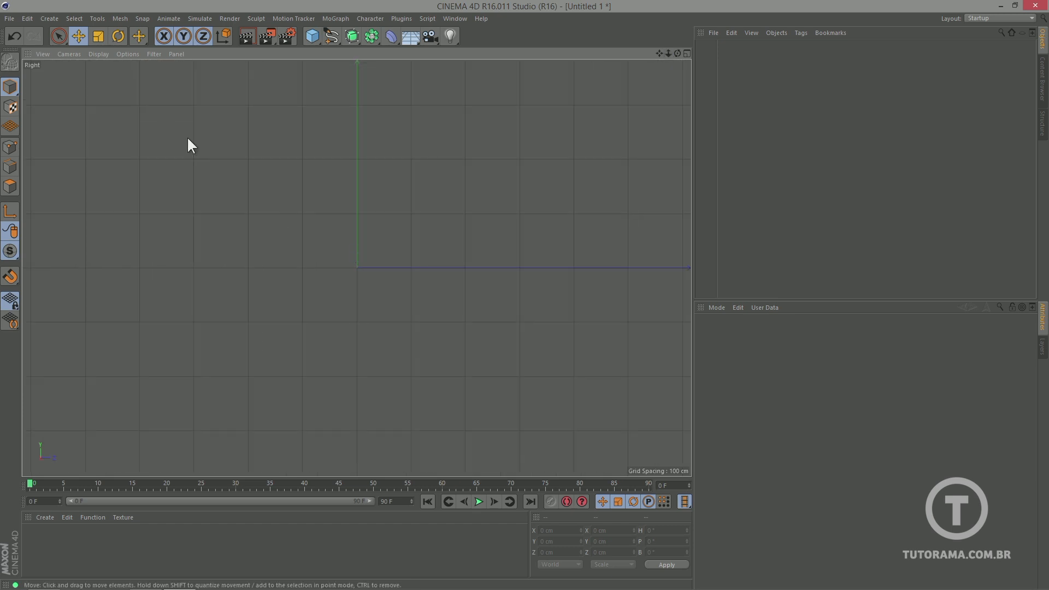
{"action": "key", "text": "alt+Tab"}
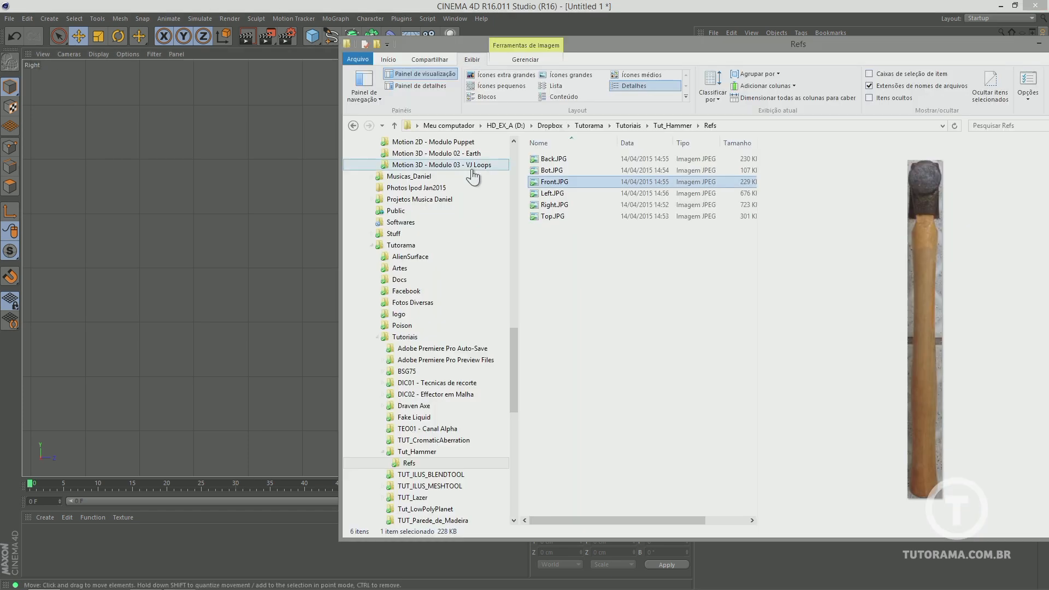
{"action": "left_click_drag", "start_coordinate": [555, 204], "coordinate": [281, 216]}
{"action": "left_click", "coordinate": [281, 216]}
{"action": "key", "text": "h"}
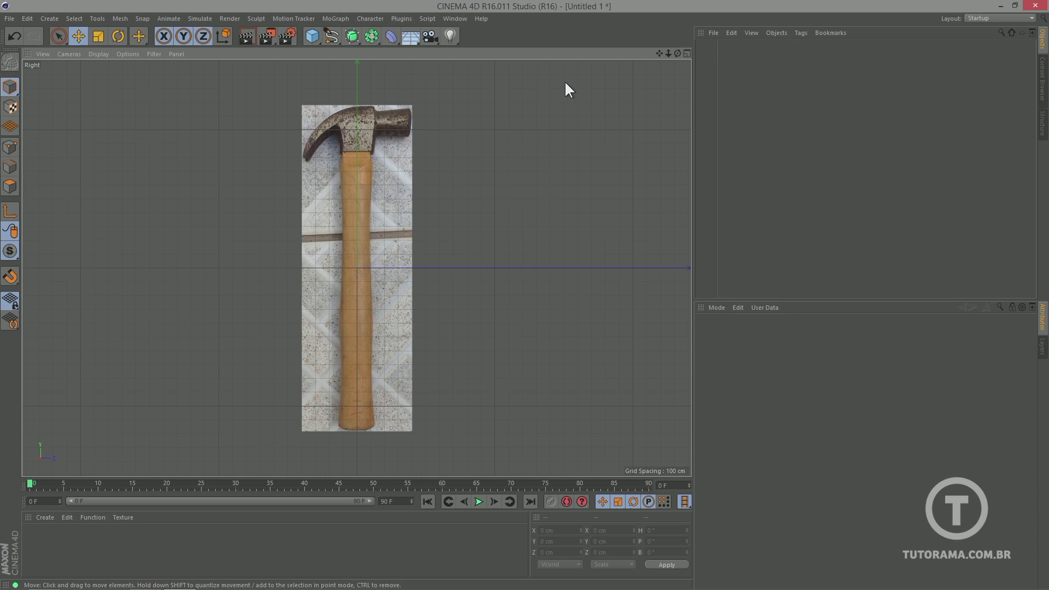
- Place Top.JPG from the Refs folder as the background image of the Top view
{"action": "key", "text": "F1"}
{"action": "key", "text": "F2"}
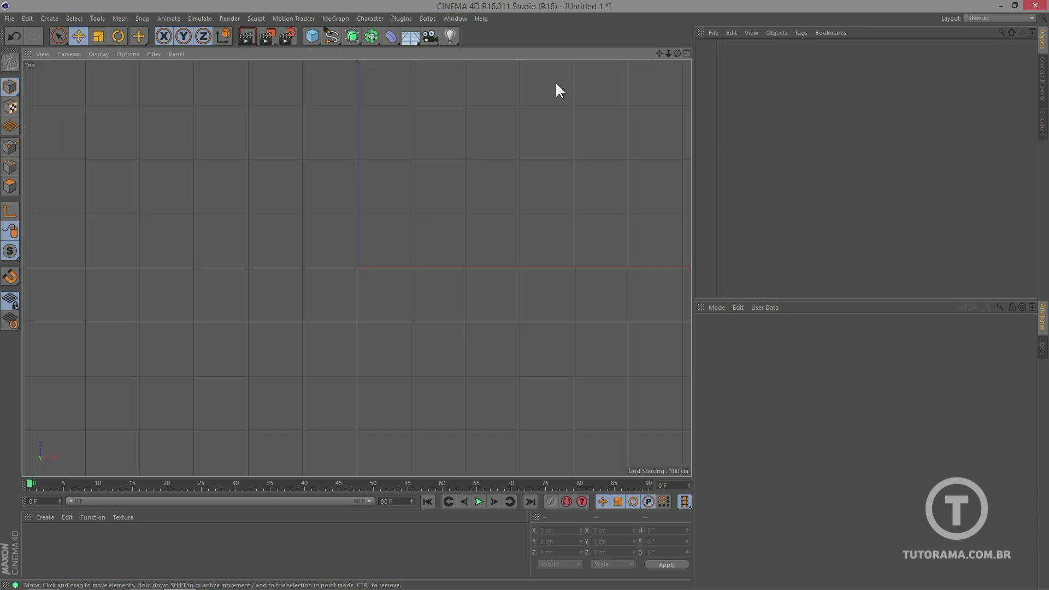
{"action": "key", "text": "alt+Tab"}
{"action": "left_click", "coordinate": [553, 216]}
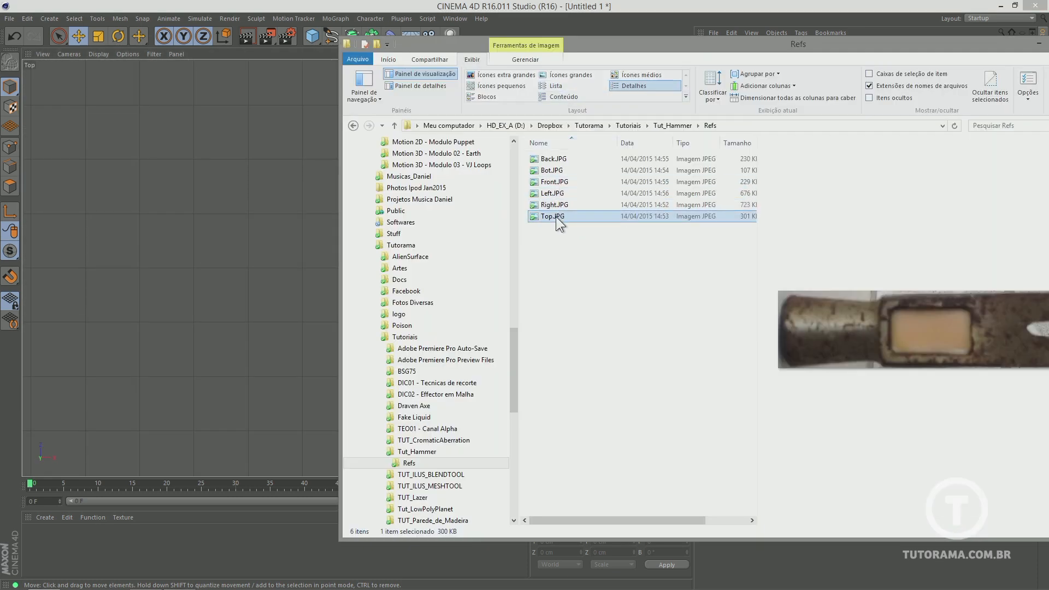
{"action": "left_click_drag", "start_coordinate": [552, 216], "coordinate": [306, 213]}
{"action": "left_click", "coordinate": [309, 175]}
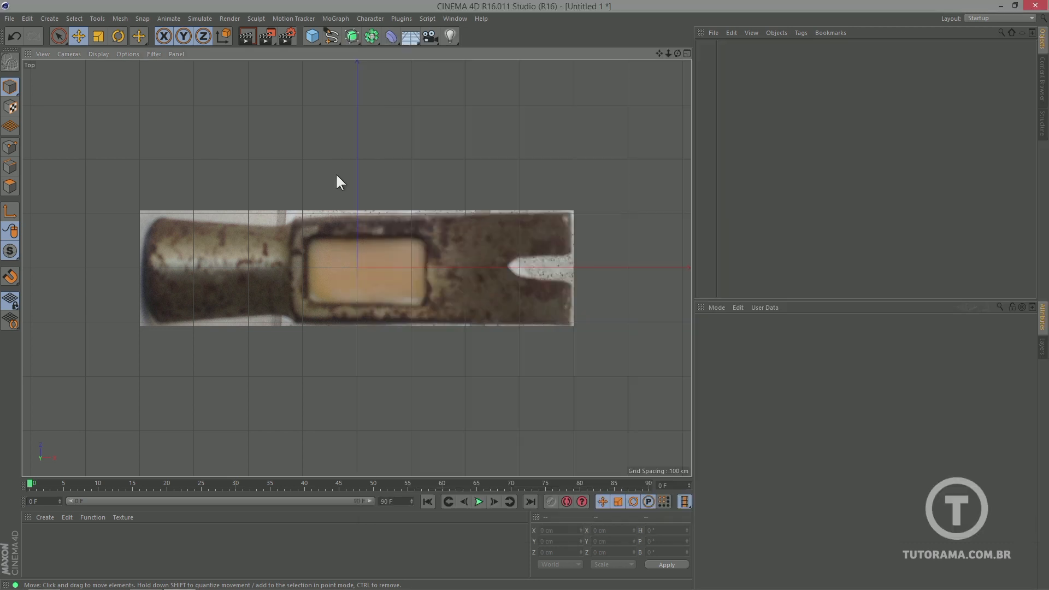
- Compare the scale and orientation of the hammer reference images across the Top, Right and Front views
{"action": "key", "text": "F1"}
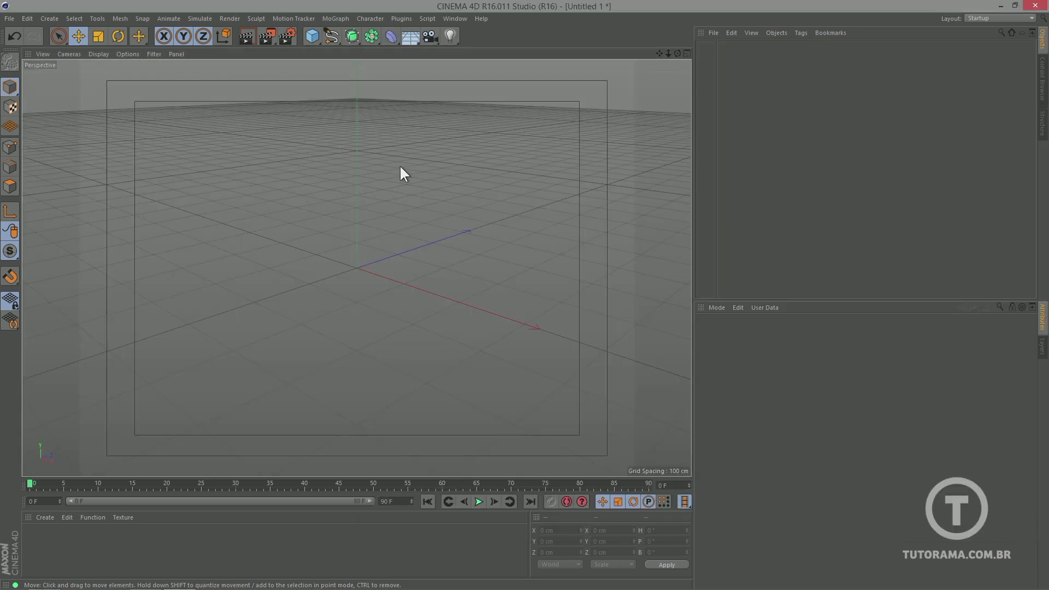
{"action": "key", "text": "F2"}
{"action": "key", "text": "F3"}
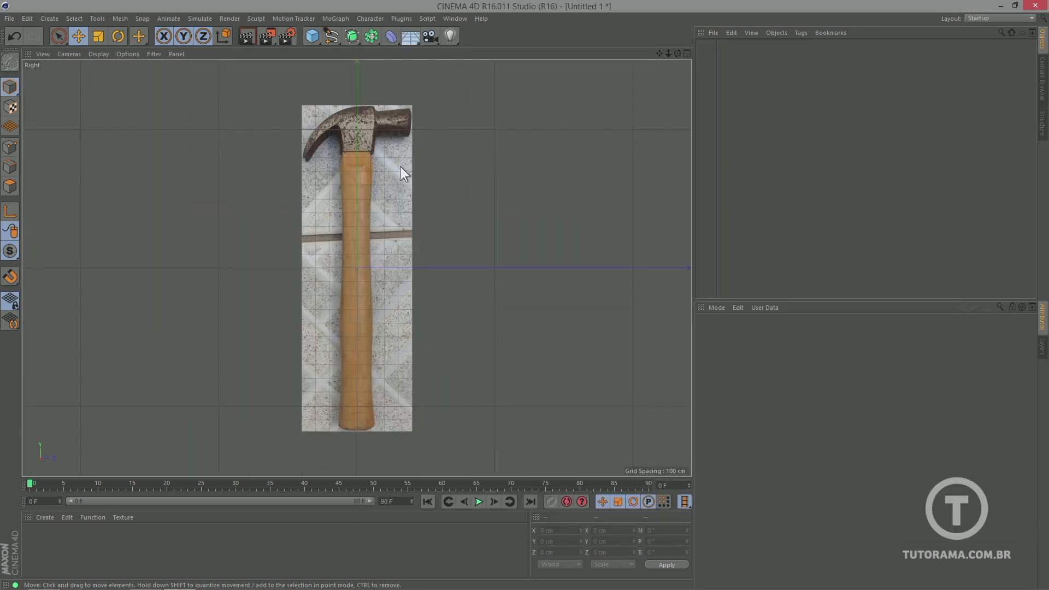
{"action": "key", "text": "F4"}
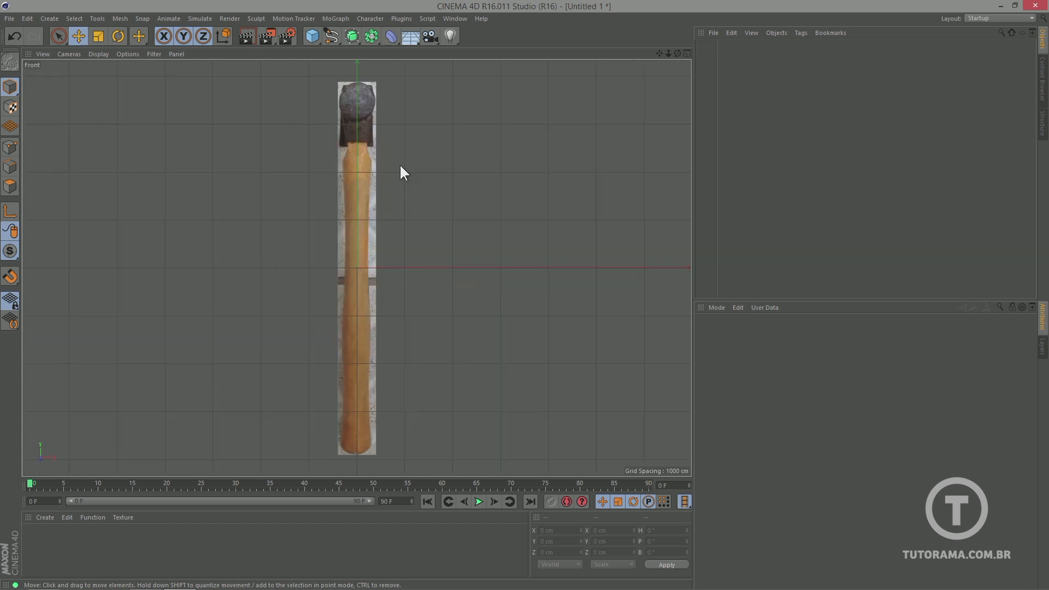
{"action": "key", "text": "F5"}
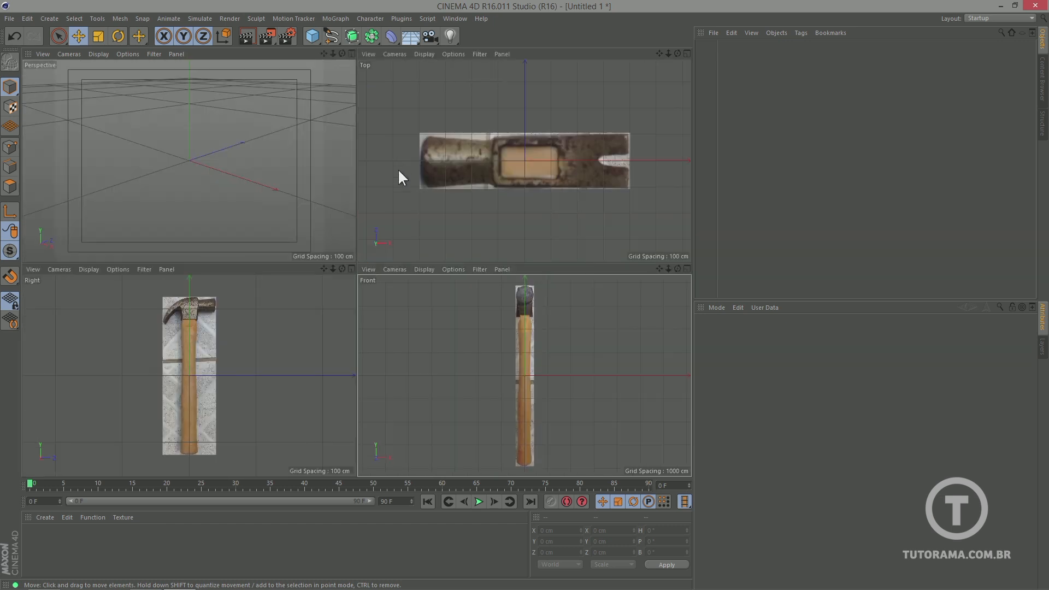
{"action": "key", "text": "F1"}
{"action": "key", "text": "F2"}
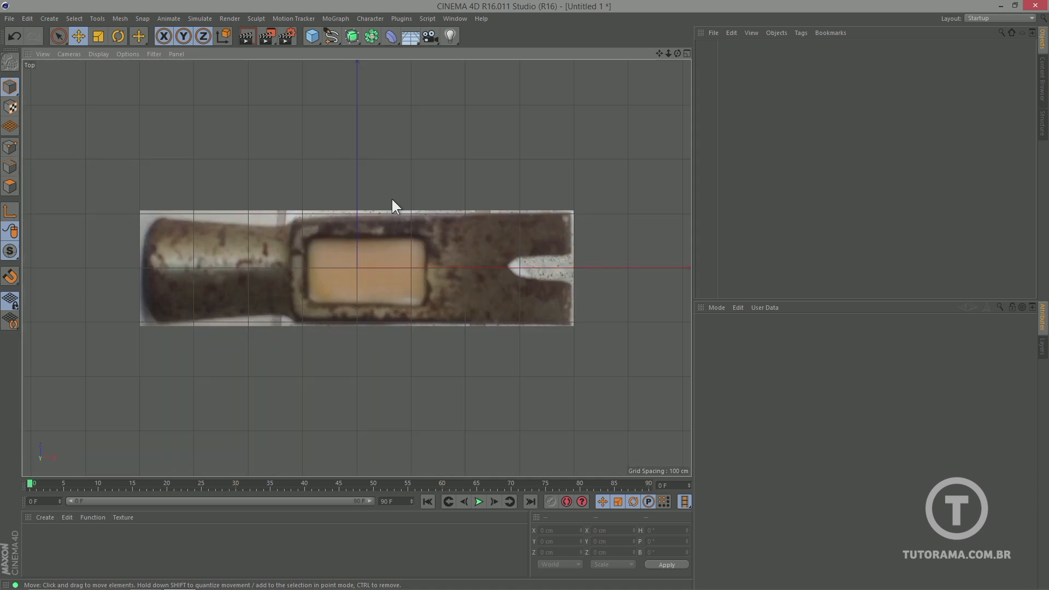
{"action": "key", "text": "F4"}
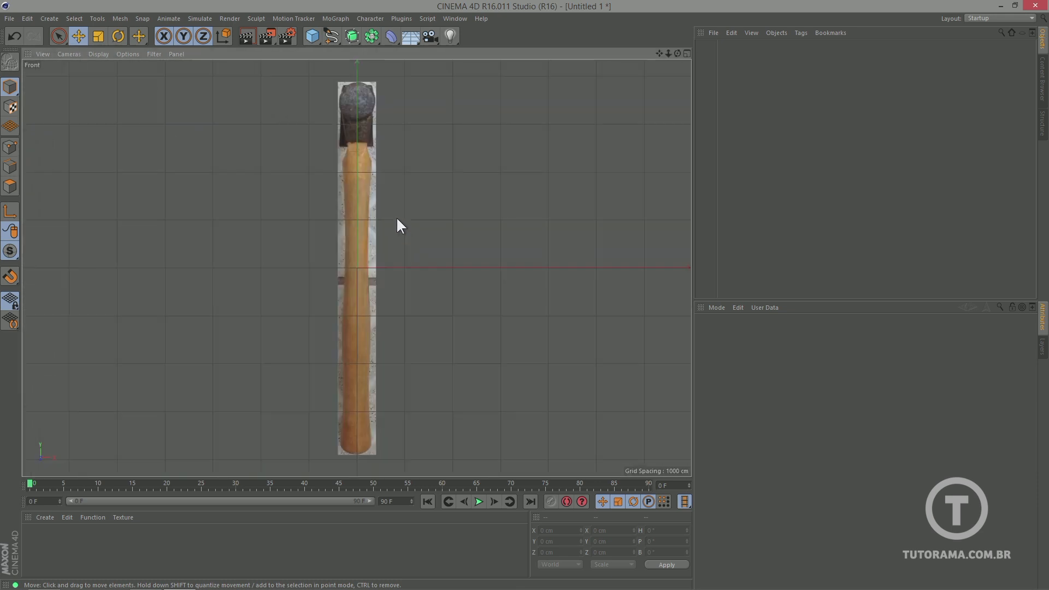
- Add a cube over the handle in the Right view, about 2014 cm tall and centred at about Y -162 cm
{"action": "key", "text": "F3"}
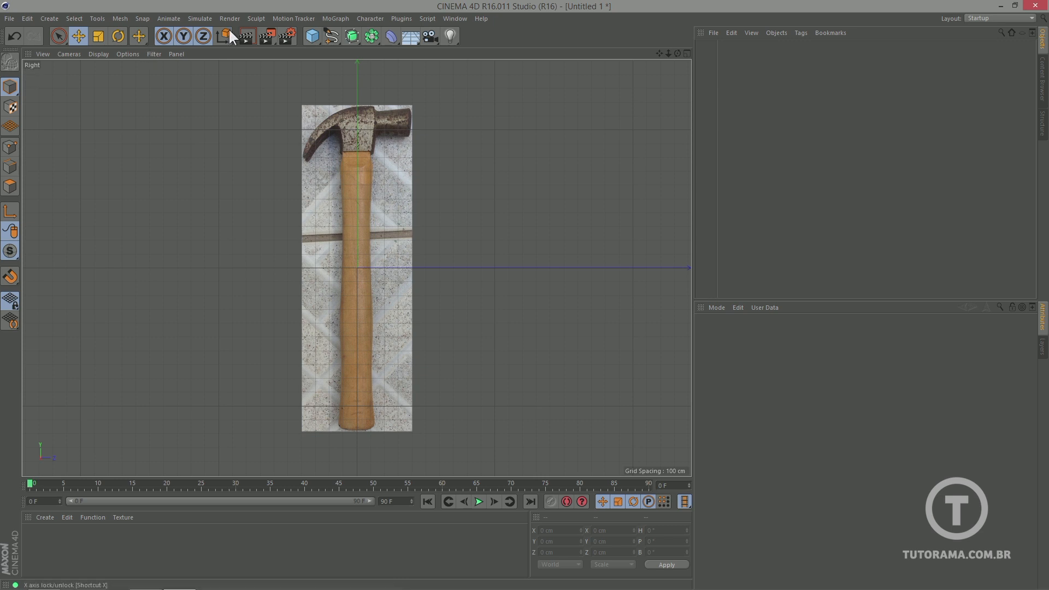
{"action": "left_click_drag", "start_coordinate": [310, 38], "coordinate": [395, 47]}
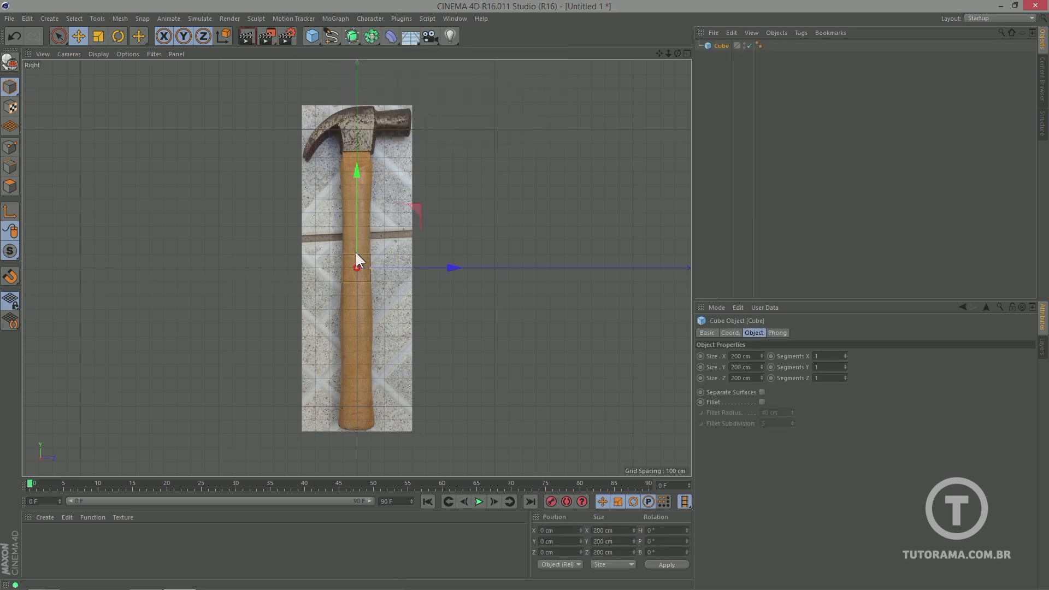
{"action": "left_click_drag", "start_coordinate": [355, 253], "coordinate": [376, 154]}
{"action": "left_click_drag", "start_coordinate": [359, 189], "coordinate": [359, 154]}
{"action": "left_click_drag", "start_coordinate": [357, 197], "coordinate": [357, 194]}
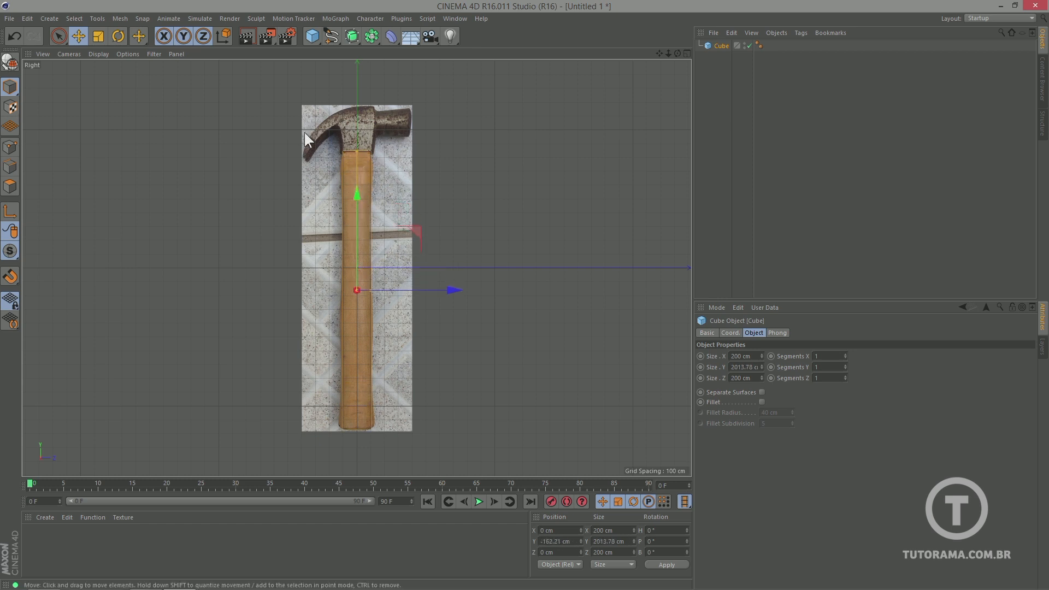
- Add a second cube over the hammer head, about 352 cm high and 783 cm deep, at about Y 997 cm
{"action": "left_click_drag", "start_coordinate": [314, 38], "coordinate": [395, 51]}
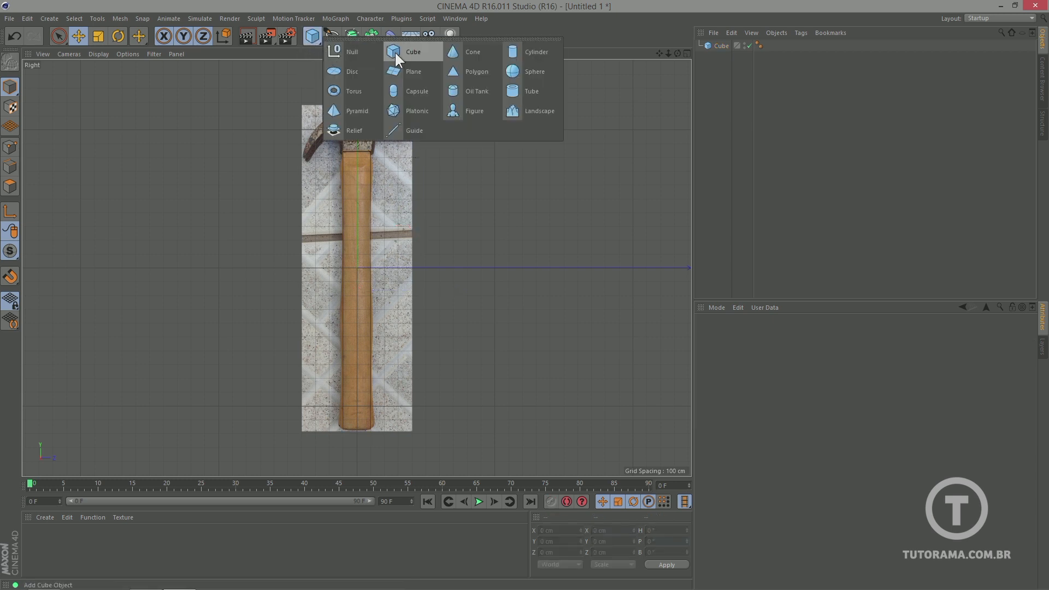
{"action": "left_click", "coordinate": [395, 51]}
{"action": "left_click_drag", "start_coordinate": [358, 181], "coordinate": [357, 38]}
{"action": "left_click_drag", "start_coordinate": [371, 132], "coordinate": [412, 131]}
{"action": "left_click", "coordinate": [442, 169]}
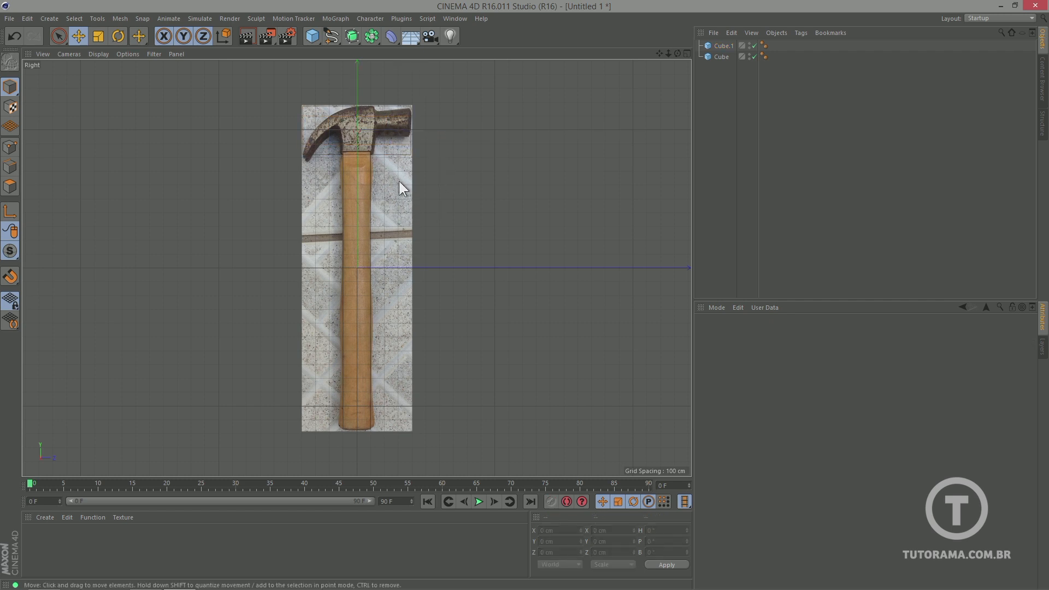
- Examine both cubes in the Perspective view and check the head cube against the reference images in the Top, Right and Front views
{"action": "key", "text": "F1"}
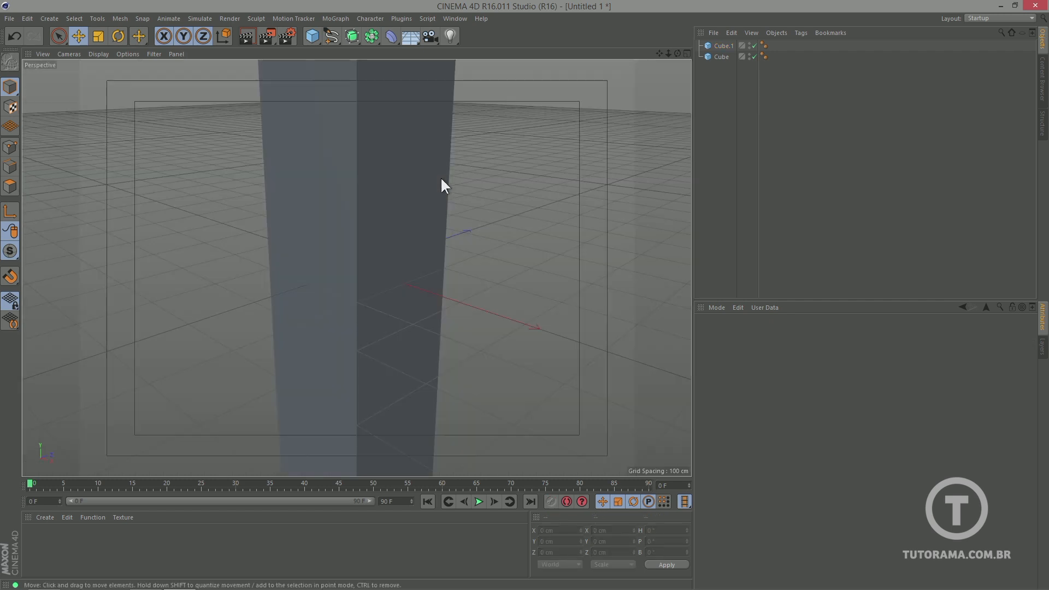
{"action": "right_click_drag", "start_coordinate": [442, 179], "coordinate": [273, 204], "text": "alt"}
{"action": "left_click_drag", "start_coordinate": [273, 205], "coordinate": [437, 200], "text": "alt"}
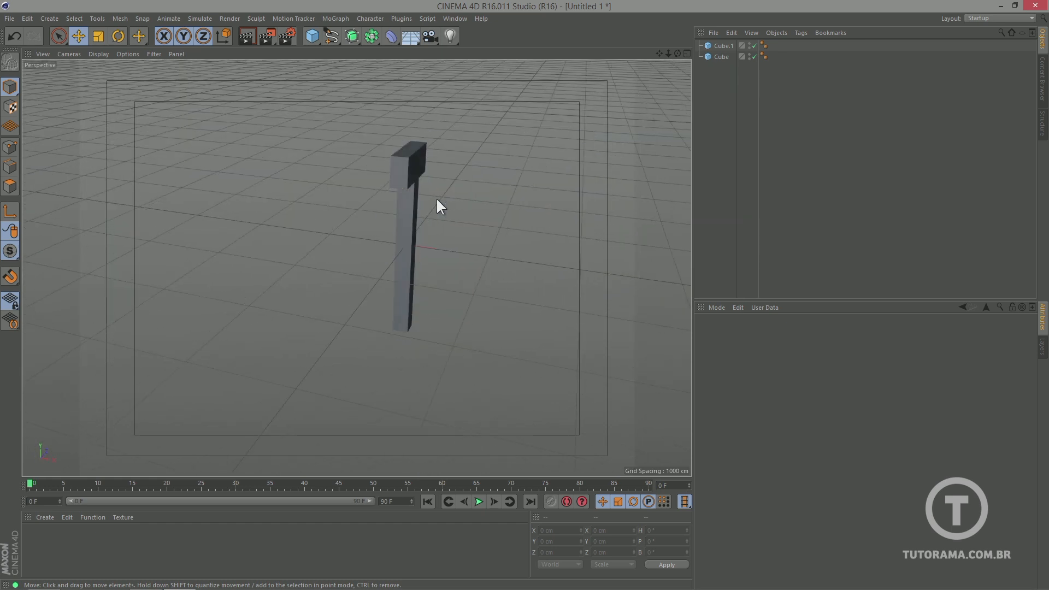
{"action": "key", "text": "F2"}
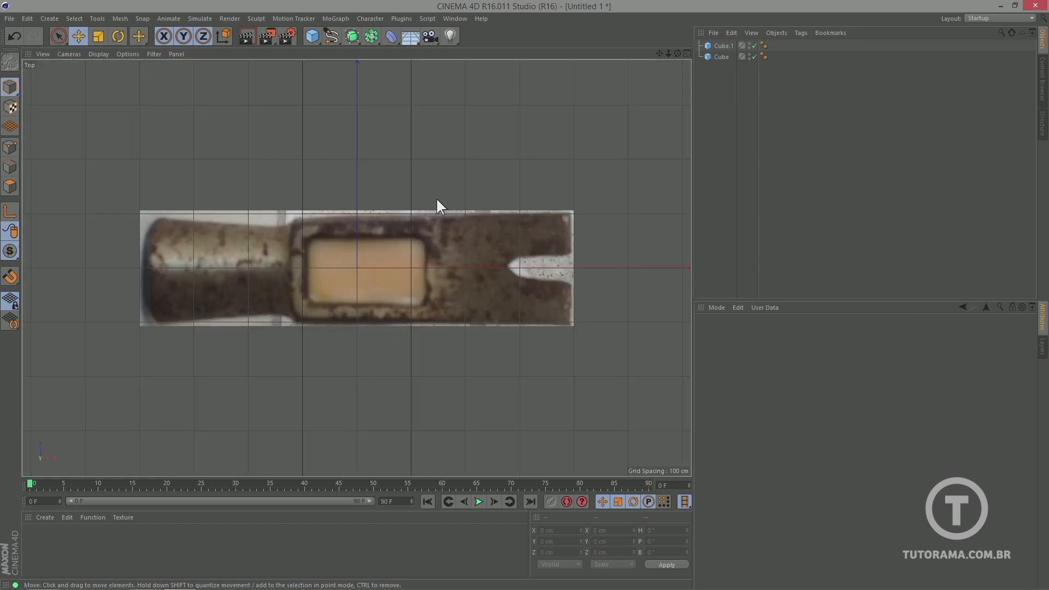
{"action": "left_click", "coordinate": [720, 45]}
{"action": "left_click_drag", "start_coordinate": [668, 56], "coordinate": [596, 119]}
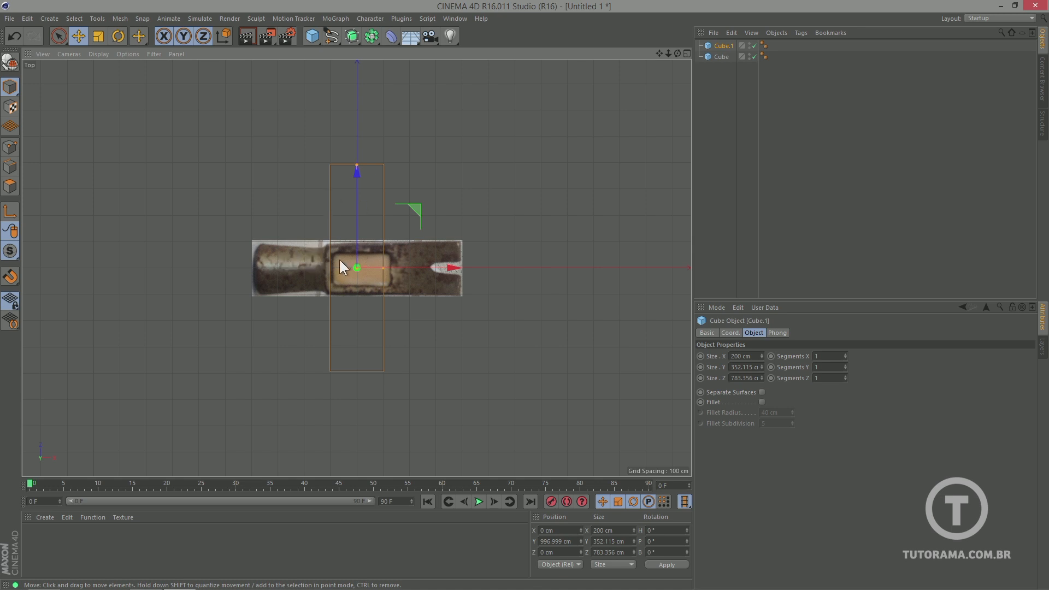
{"action": "key", "text": "F3"}
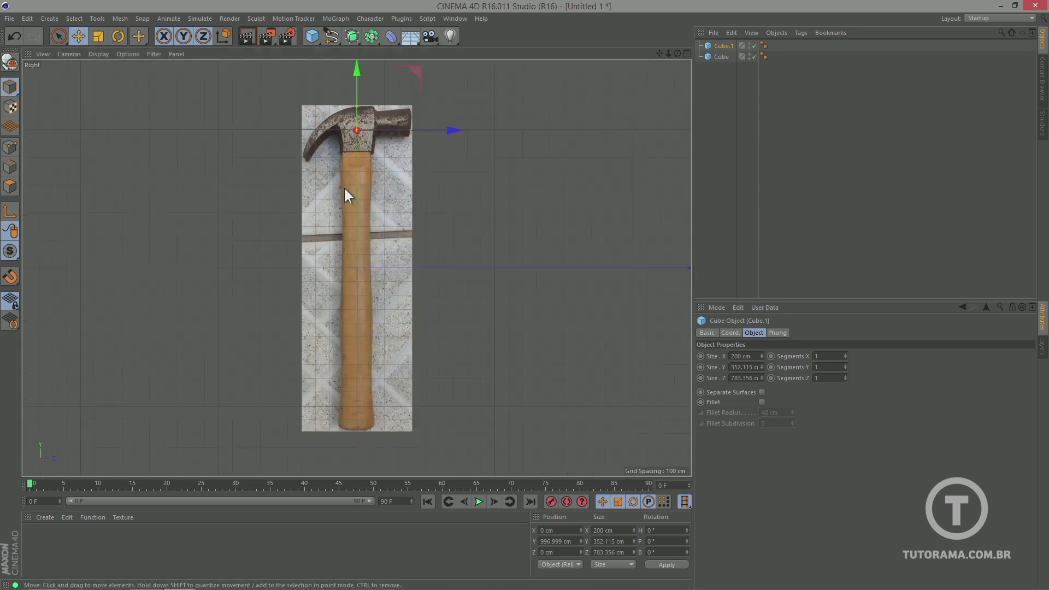
{"action": "key", "text": "F4"}
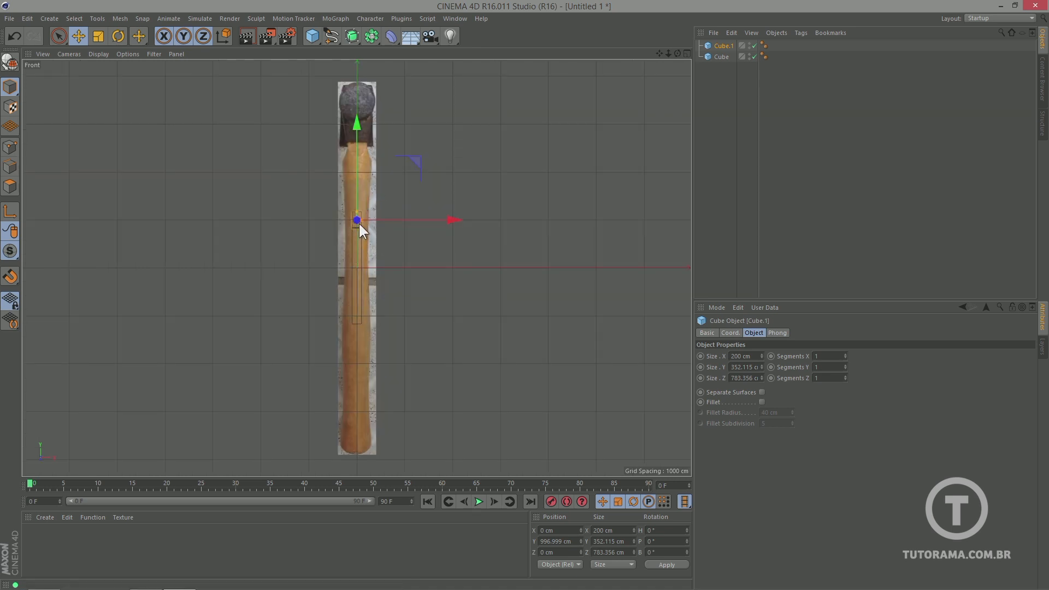
- Rotate the Top view's background image to 90° in its viewport configuration
{"action": "key", "text": "F2"}
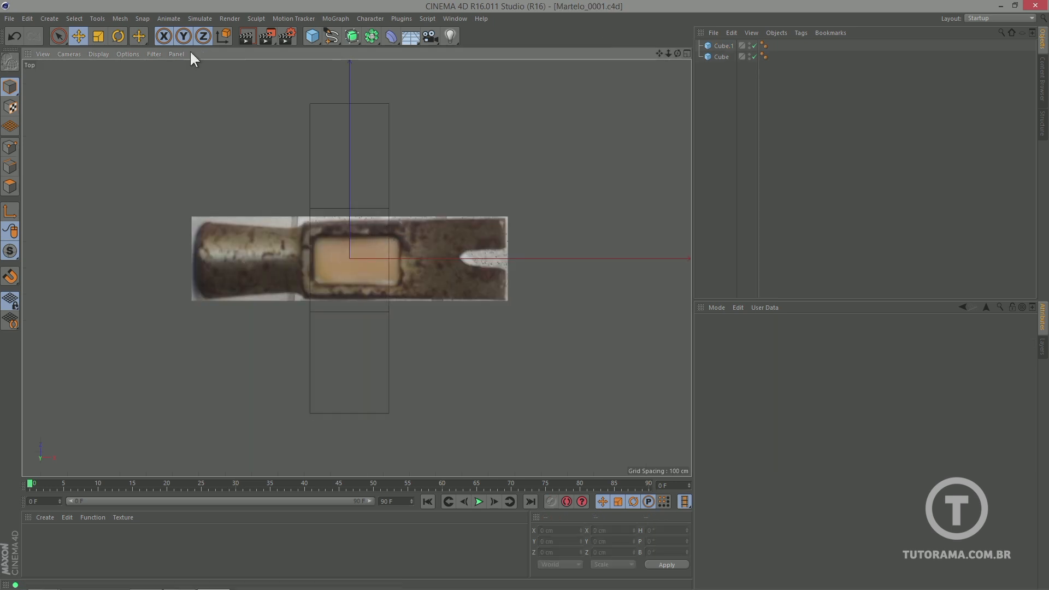
{"action": "left_click", "coordinate": [124, 54]}
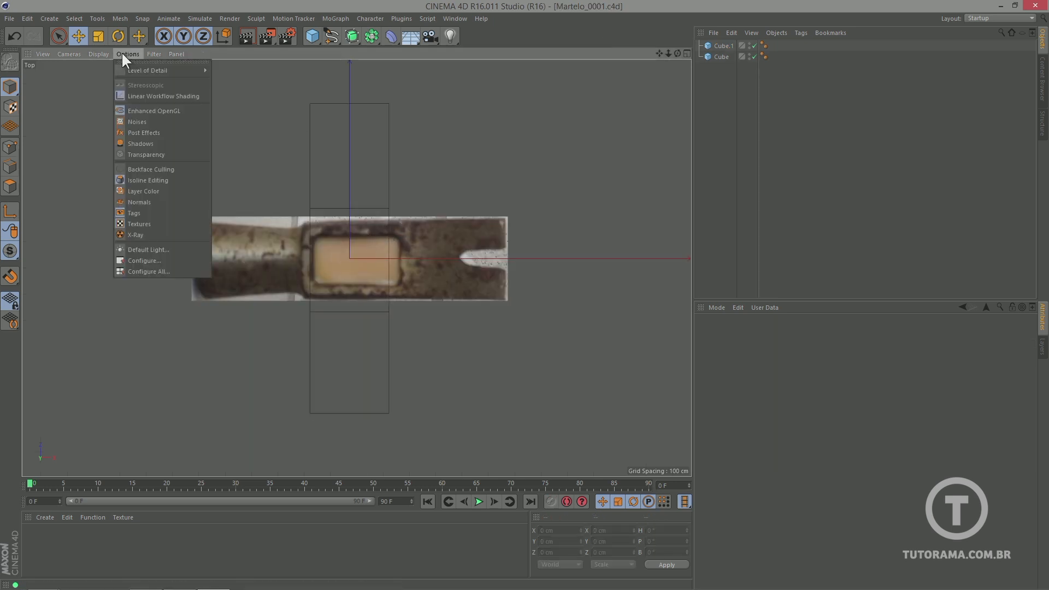
{"action": "left_click", "coordinate": [146, 262]}
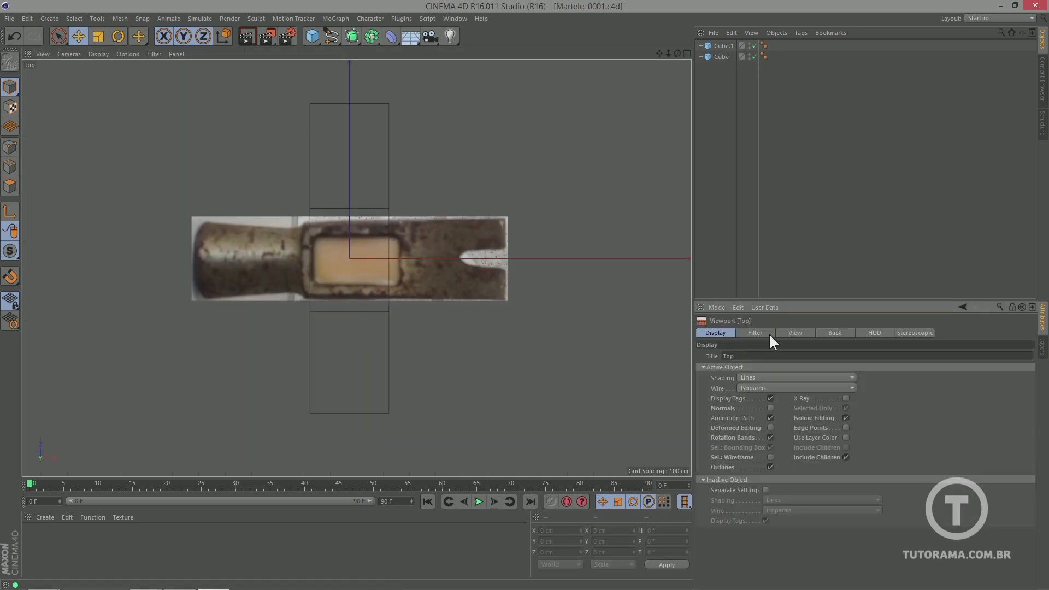
{"action": "left_click", "coordinate": [836, 334]}
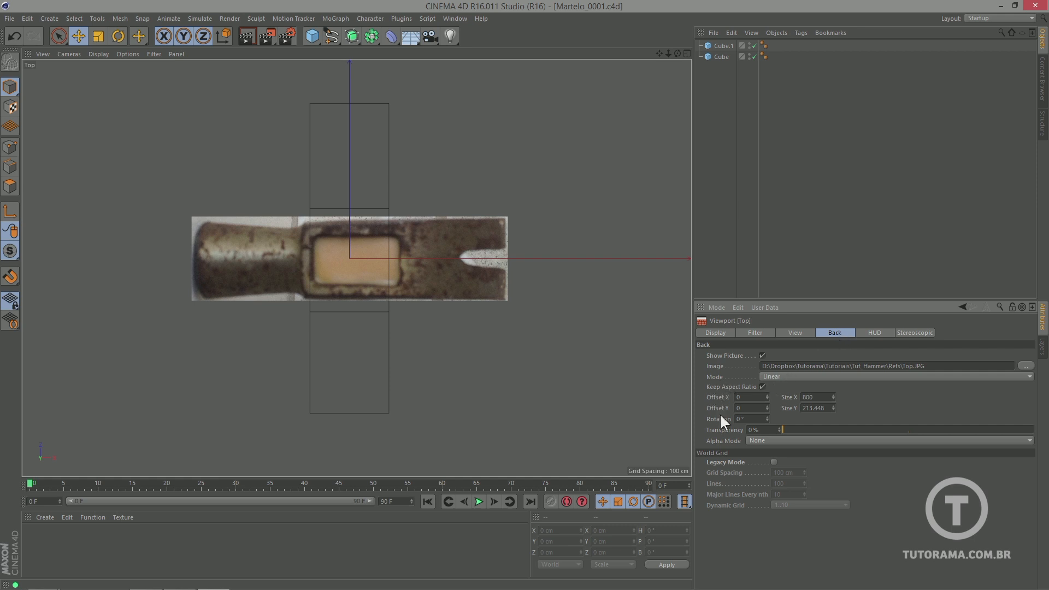
{"action": "left_click_drag", "start_coordinate": [766, 419], "coordinate": [779, 367]}
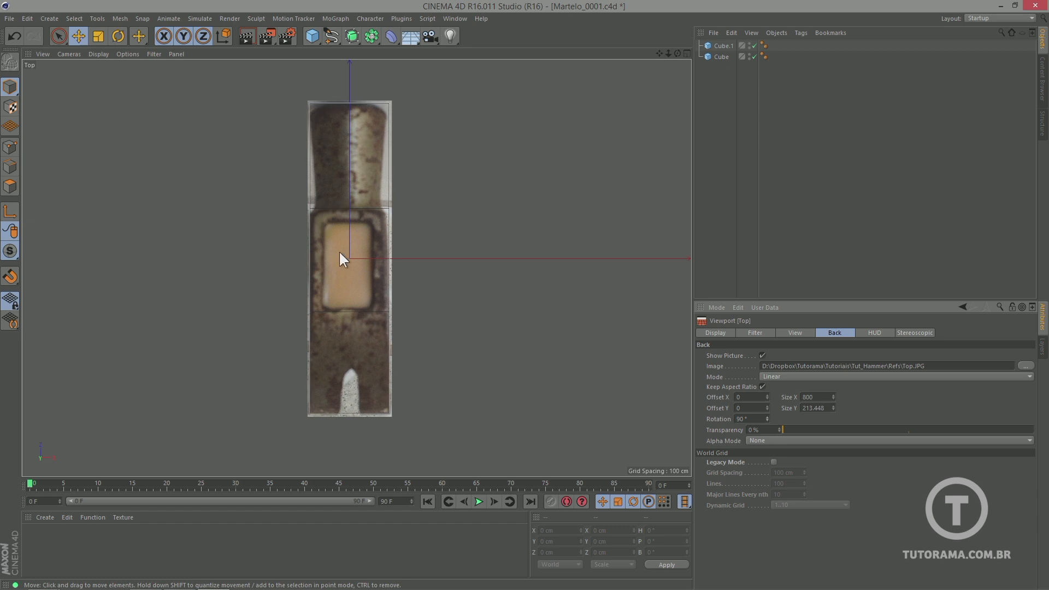
- Set the Top view background image's X offset to 4 and save the project
{"action": "left_click", "coordinate": [766, 395]}
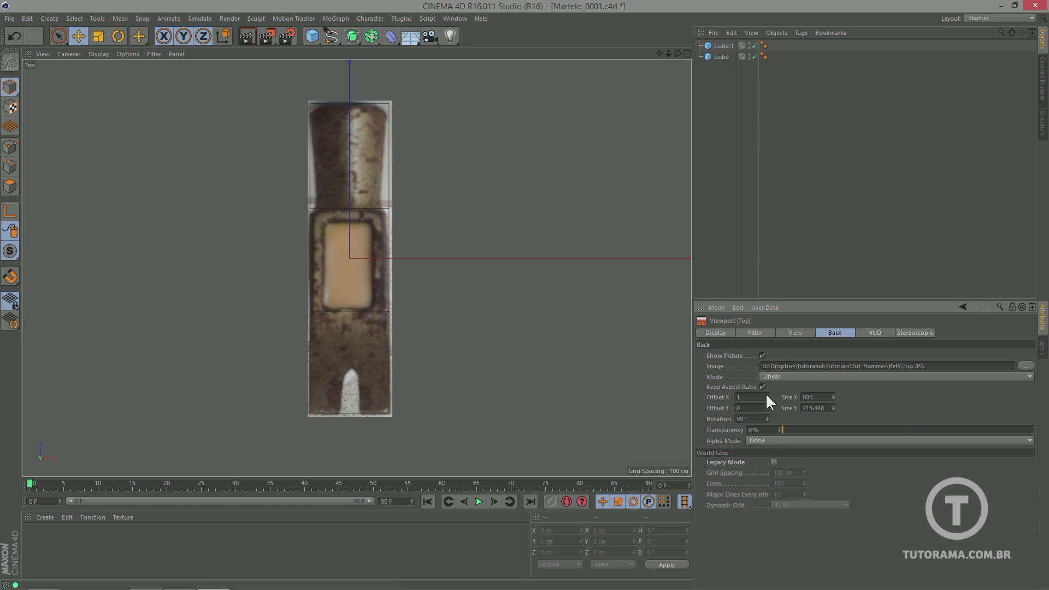
{"action": "left_click", "coordinate": [767, 395]}
{"action": "left_click", "coordinate": [766, 395]}
{"action": "left_click", "coordinate": [766, 395]}
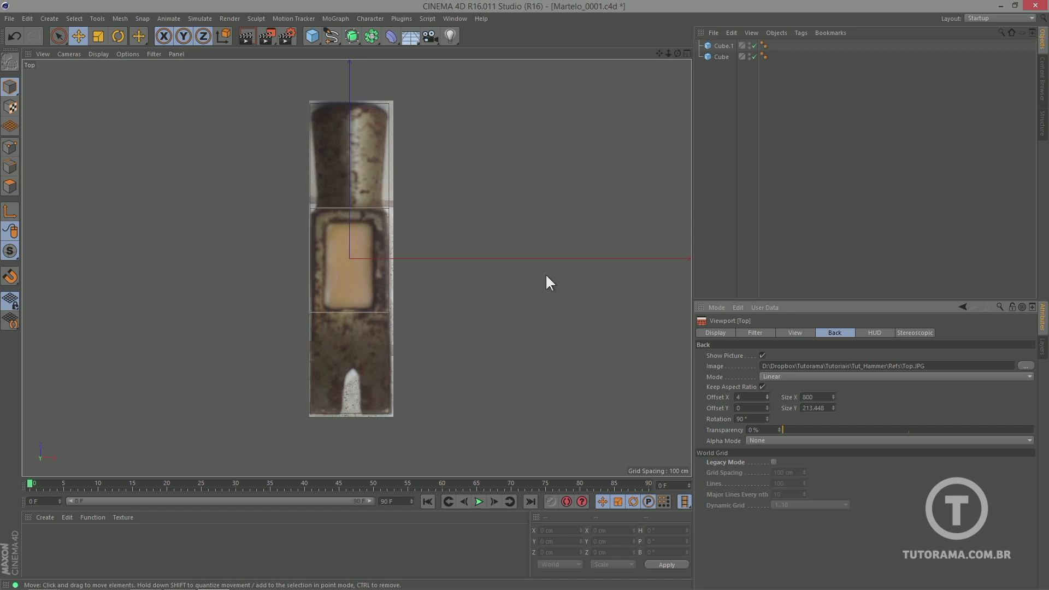
{"action": "key", "text": "ctrl+s"}
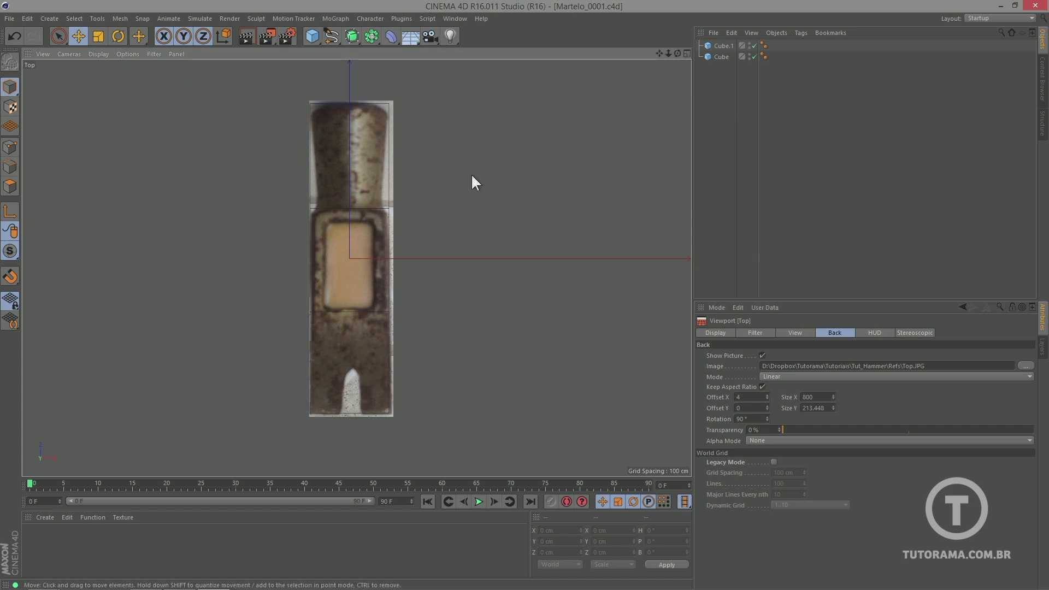
- Compare the Right and Top views, then set the Front view background image's X size to 243 with the aspect ratio kept
{"action": "key", "text": "F3"}
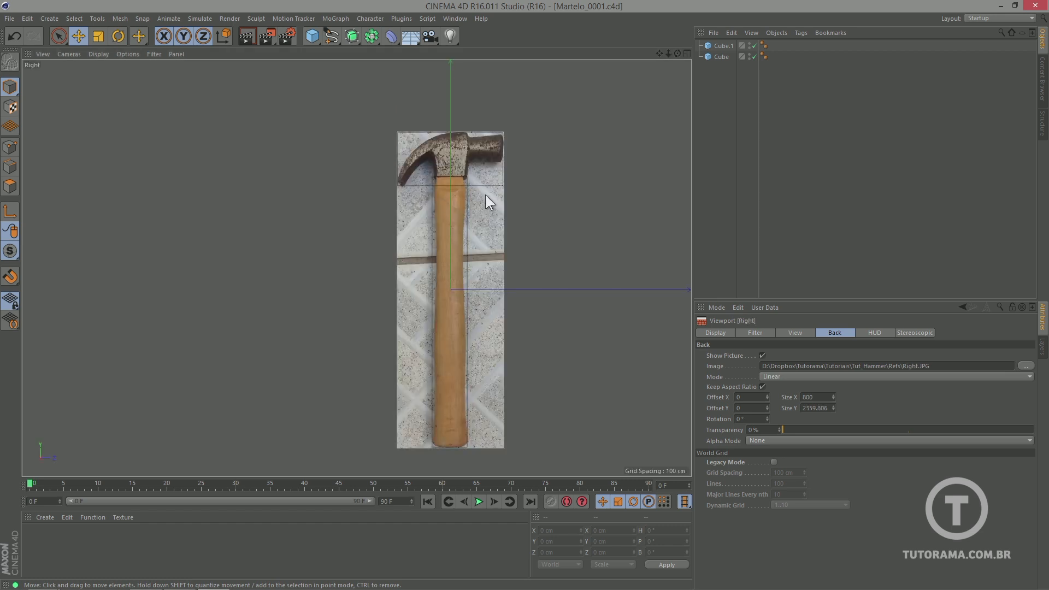
{"action": "key", "text": "F2"}
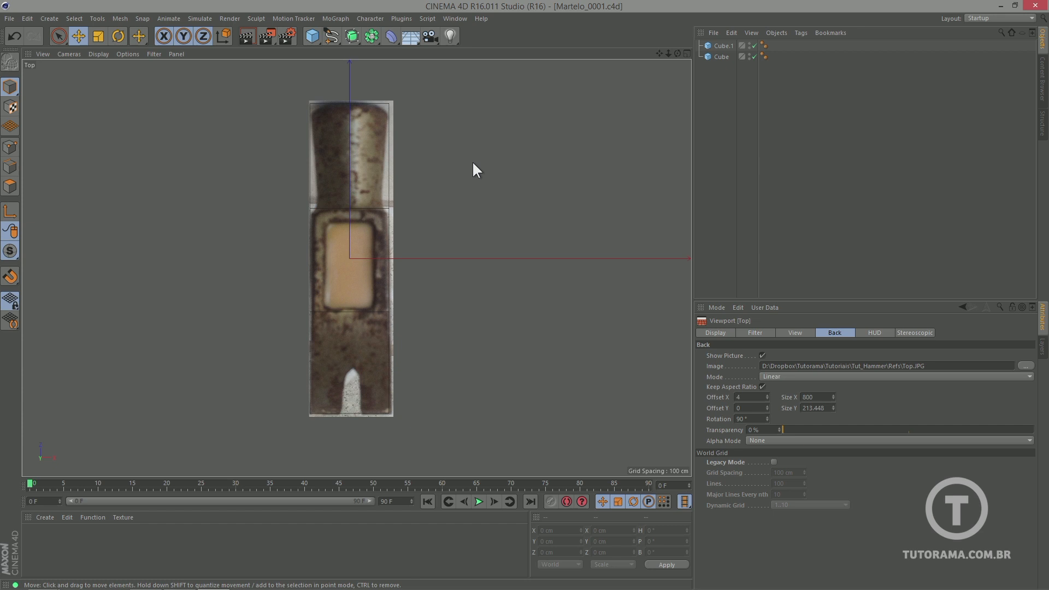
{"action": "key", "text": "F4"}
{"action": "left_click_drag", "start_coordinate": [668, 54], "coordinate": [562, 94]}
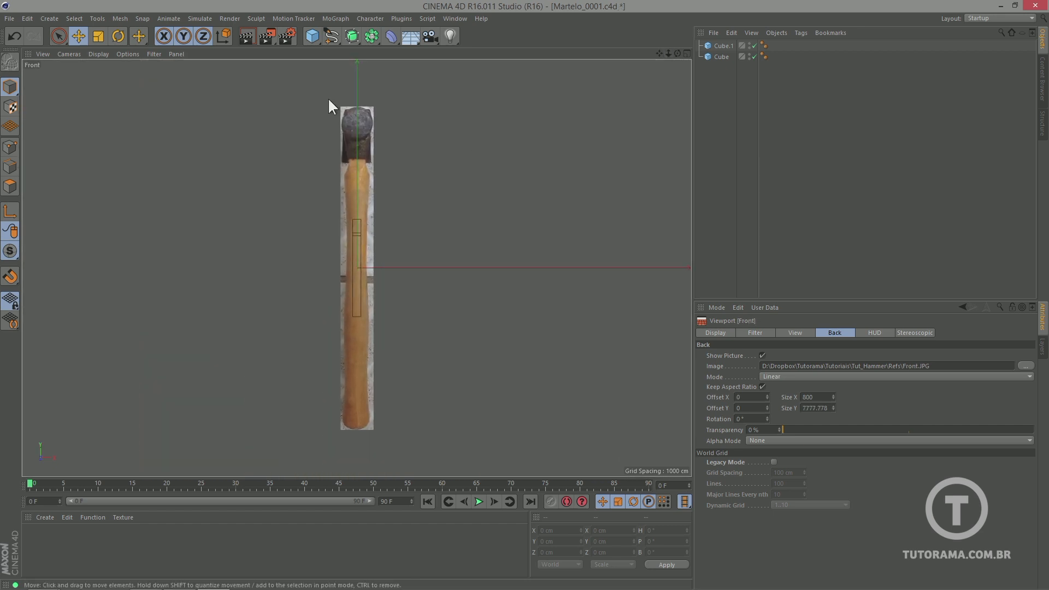
{"action": "left_click", "coordinate": [127, 53]}
{"action": "left_click", "coordinate": [143, 261]}
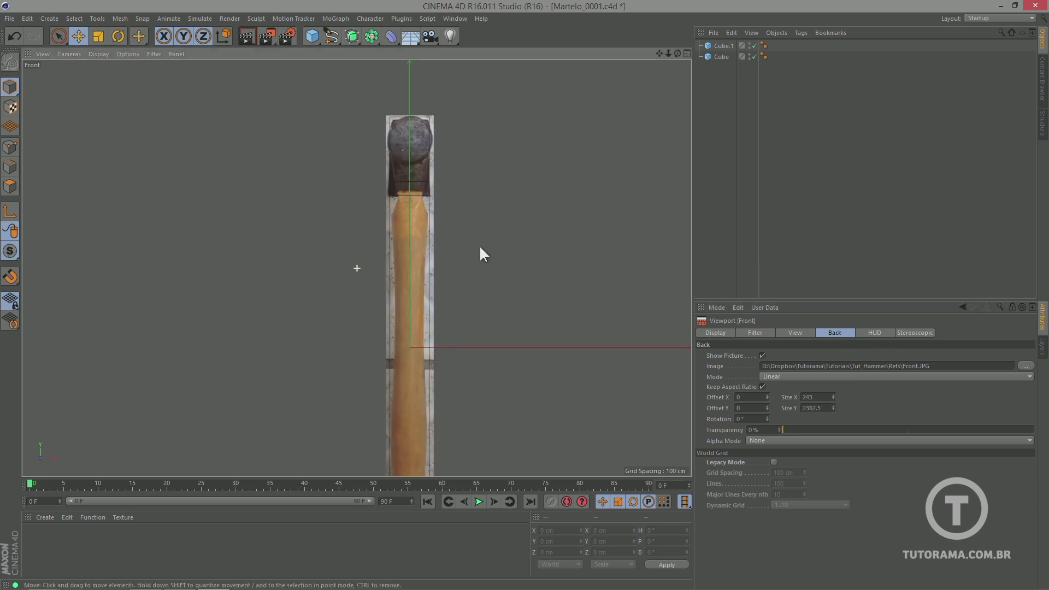
- Set the Front view background image's X offset to 8 to centre the hammer on the axis, and save the project
{"action": "scroll", "coordinate": [484, 229], "scroll_direction": "up", "scroll_amount": 2}
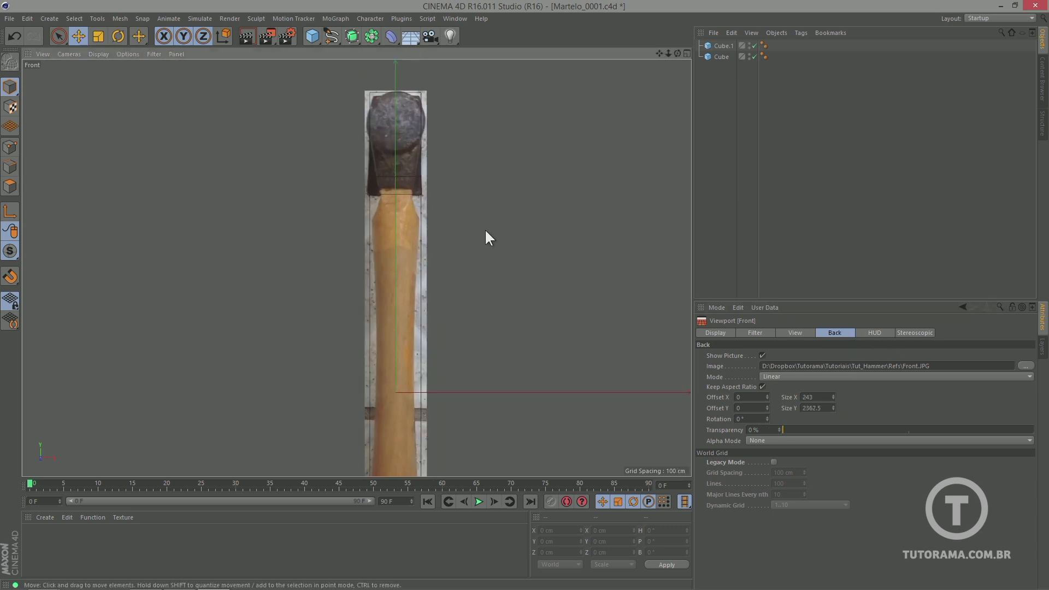
{"action": "middle_click_drag", "start_coordinate": [485, 230], "coordinate": [502, 217], "text": "alt"}
{"action": "middle_click_drag", "start_coordinate": [468, 279], "coordinate": [506, 171], "text": "alt"}
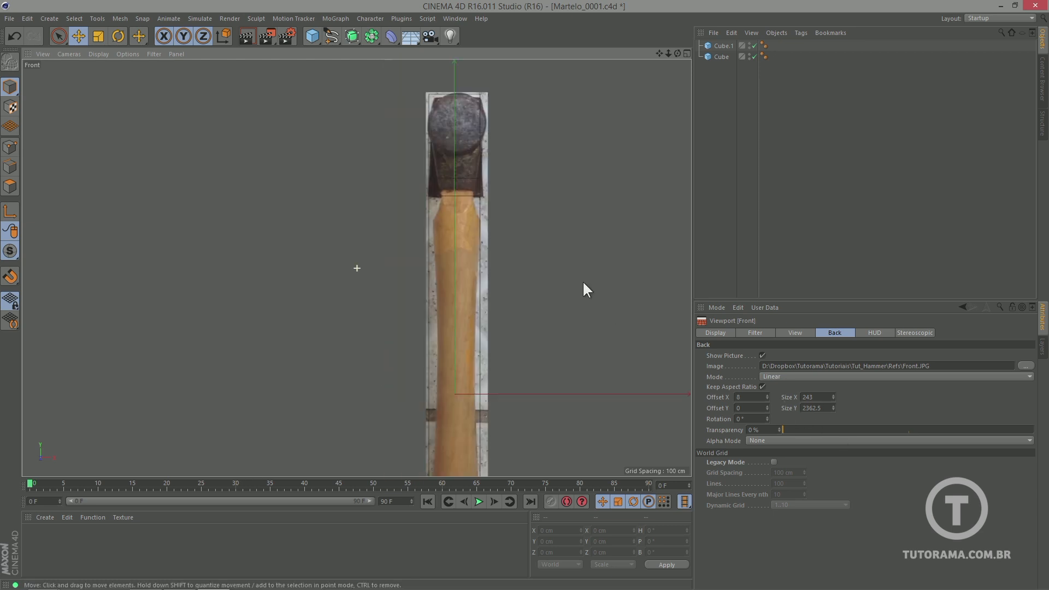
{"action": "scroll", "coordinate": [582, 278], "scroll_direction": "down", "scroll_amount": 2}
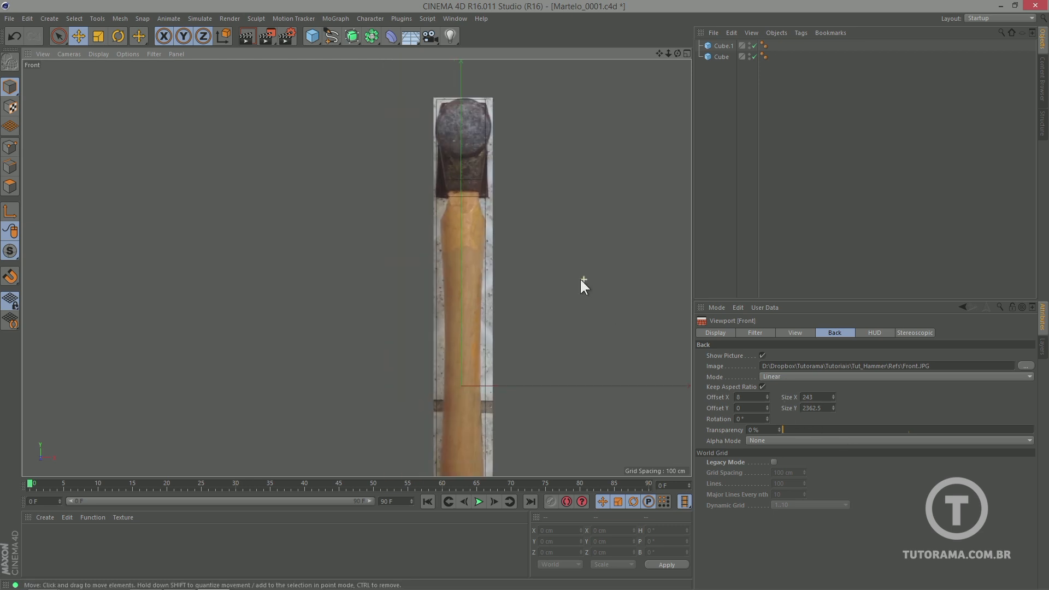
{"action": "scroll", "coordinate": [578, 300], "scroll_direction": "down", "scroll_amount": 4}
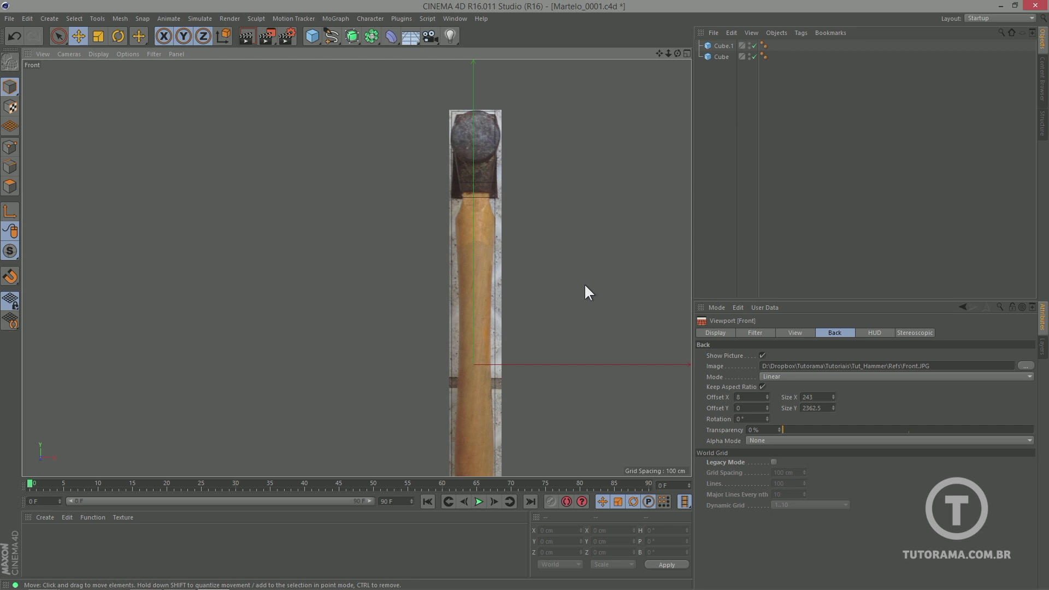
{"action": "middle_click_drag", "start_coordinate": [532, 270], "coordinate": [476, 258], "text": "alt"}
{"action": "key", "text": "ctrl+s"}
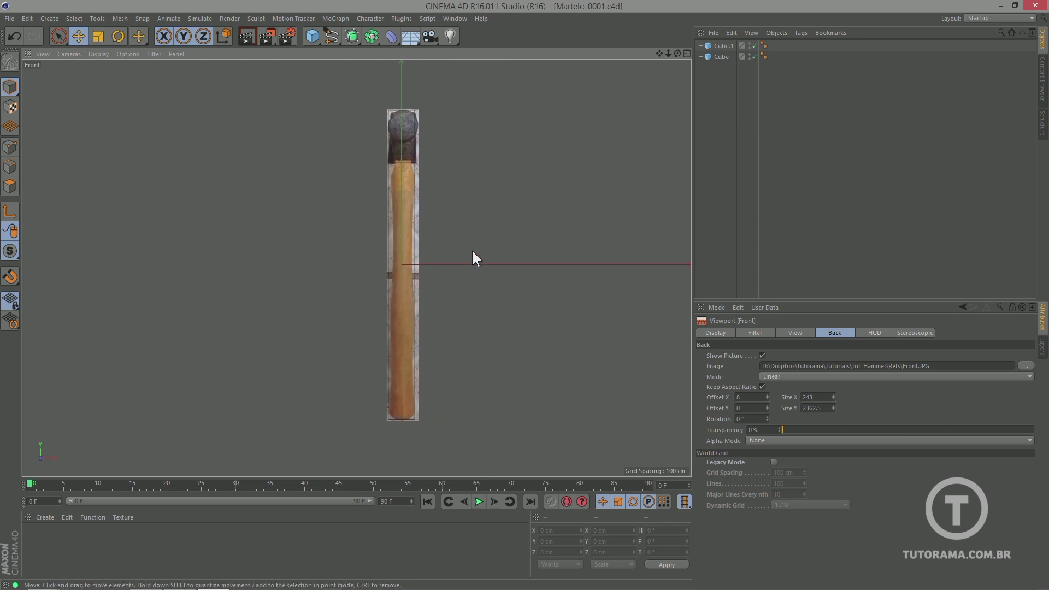
- Check the reference alignment across all views and delete both test cubes
{"action": "key", "text": "F1"}
{"action": "key", "text": "F2"}
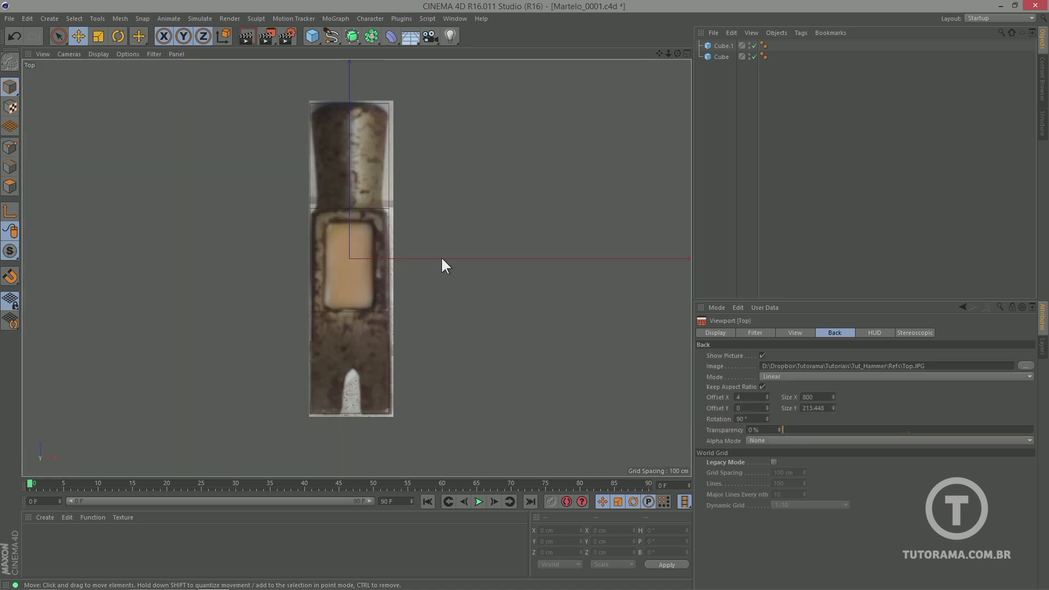
{"action": "key", "text": "F3"}
{"action": "key", "text": "F4"}
{"action": "key", "text": "F1"}
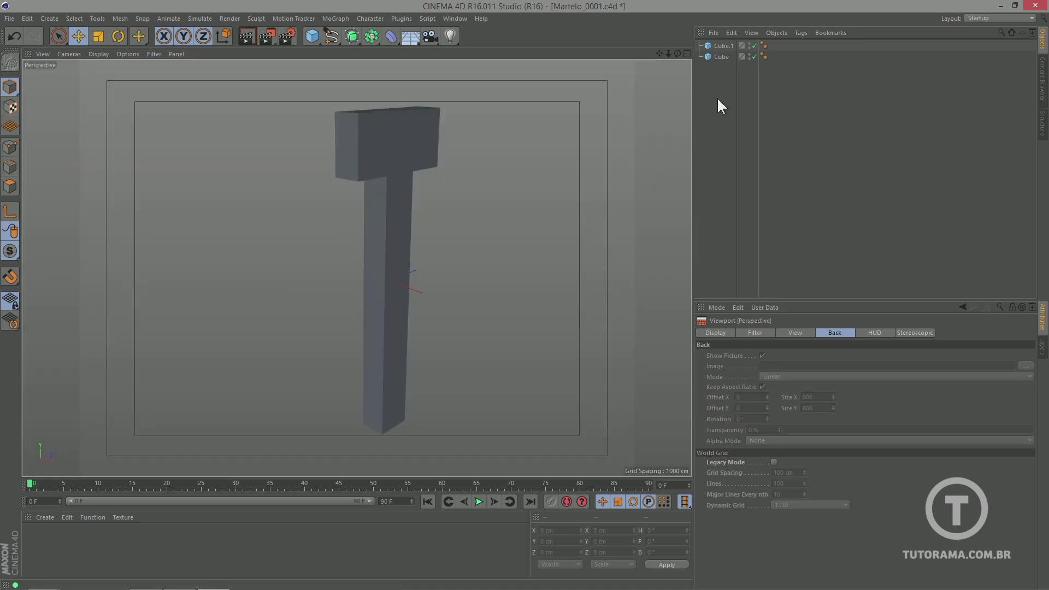
{"action": "left_click_drag", "start_coordinate": [717, 97], "coordinate": [731, 28]}
{"action": "key", "text": "Delete"}
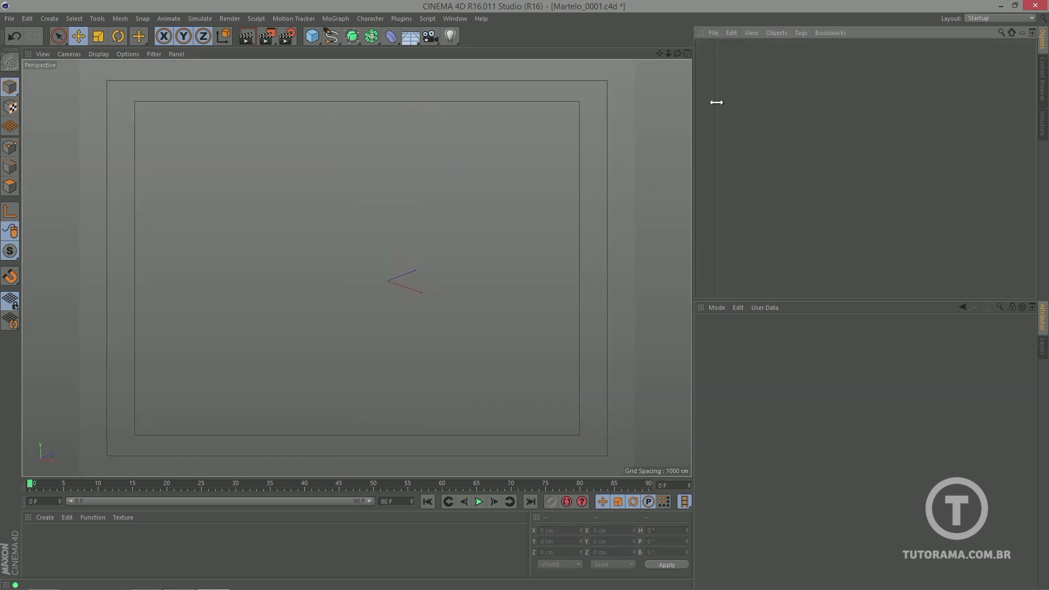
- Add a cube over the handle in the Right view, about 2024 cm high, 238 cm deep and centred at about Y -170 cm
{"action": "key", "text": "F3"}
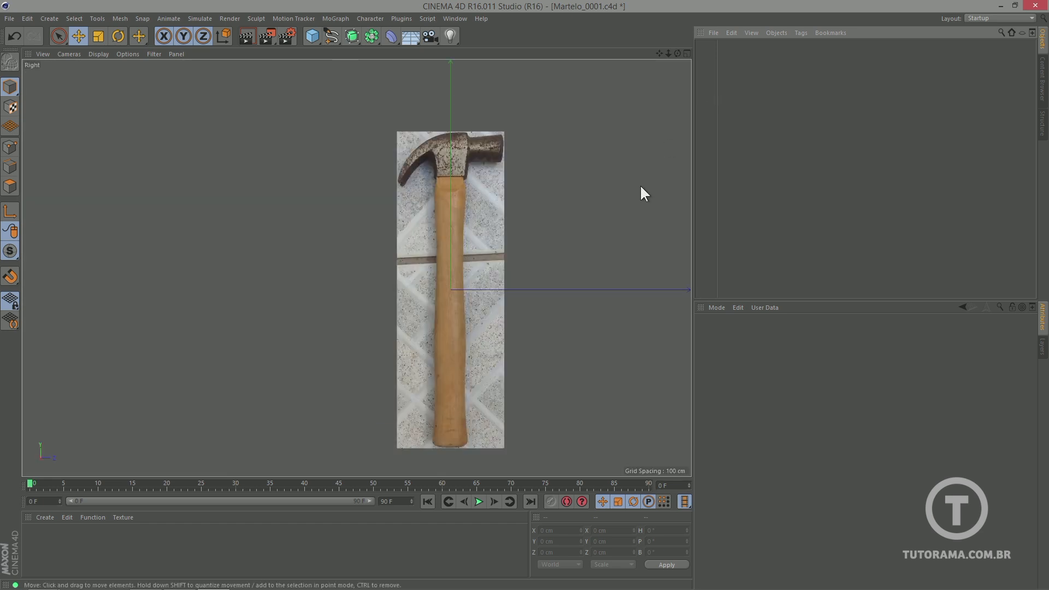
{"action": "left_click", "coordinate": [310, 36]}
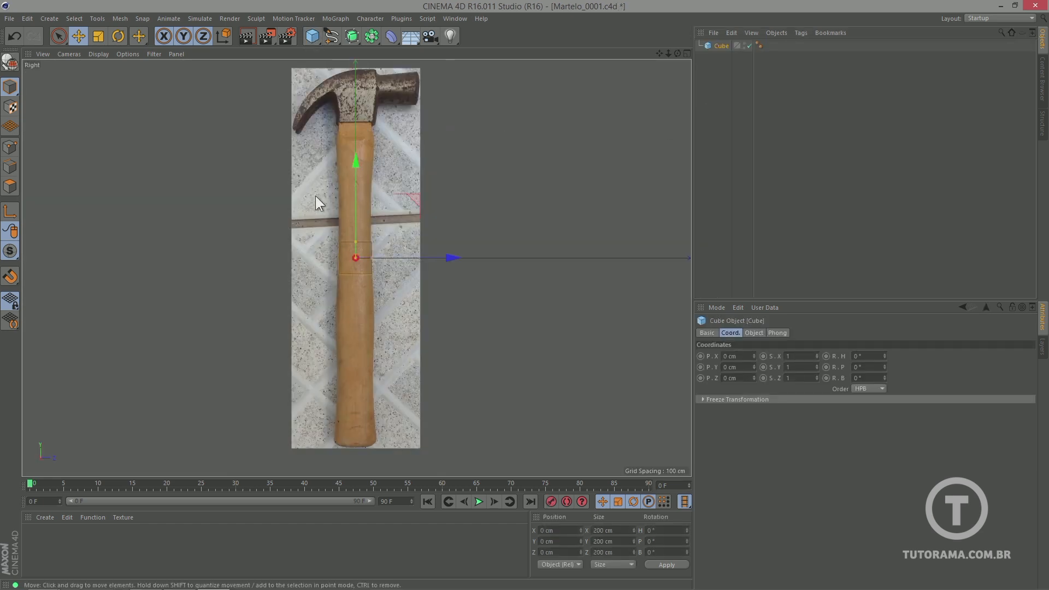
{"action": "left_click_drag", "start_coordinate": [356, 242], "coordinate": [368, 120]}
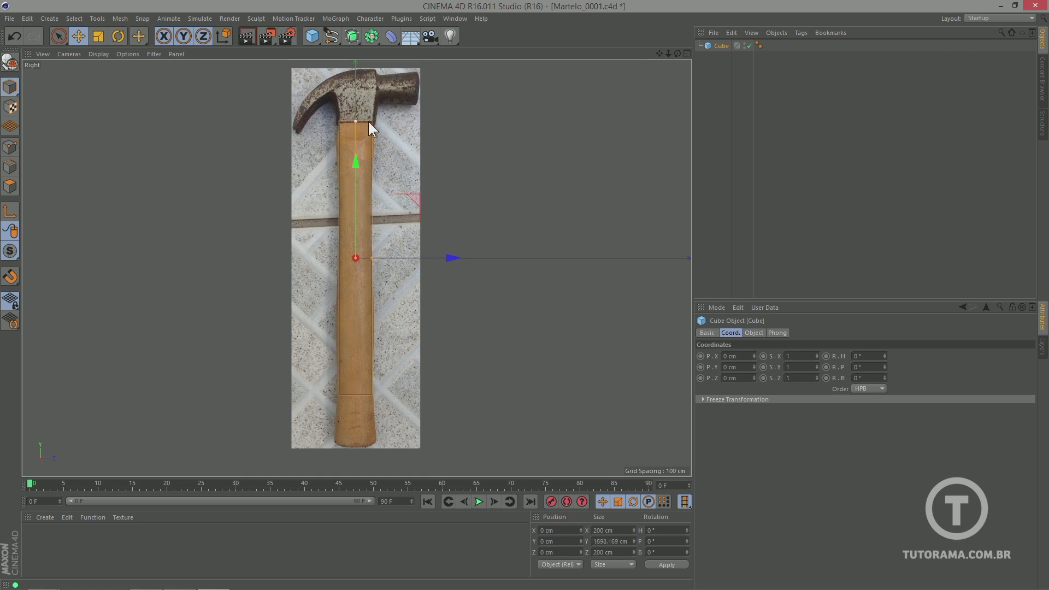
{"action": "left_click_drag", "start_coordinate": [356, 176], "coordinate": [338, 214]}
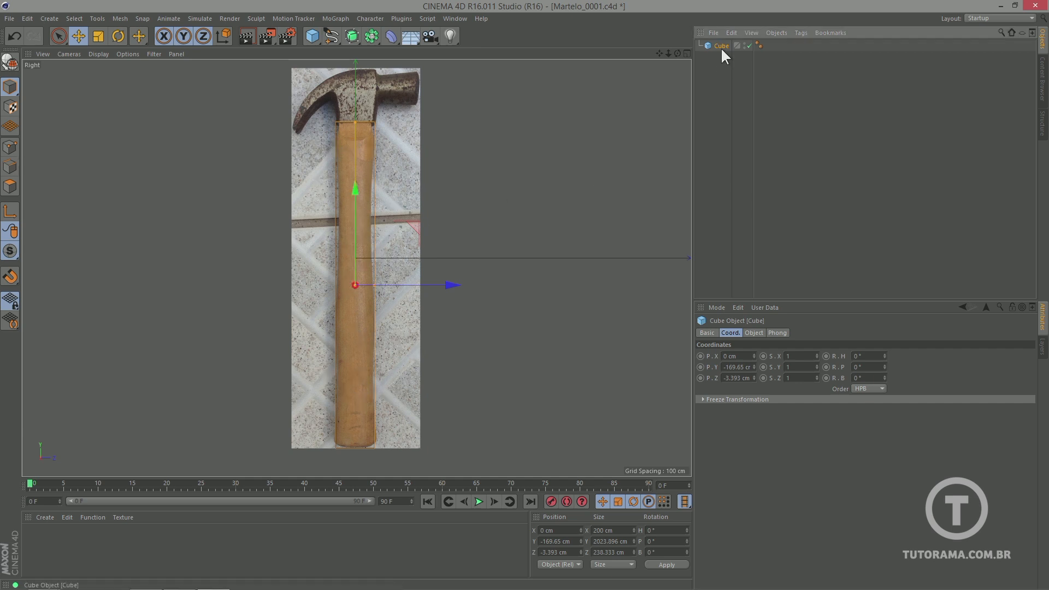
- Set the handle cube's X, Y and Z segments to 3 and display the Right view with Gouraud Shading (Lines)
{"action": "left_click", "coordinate": [755, 333]}
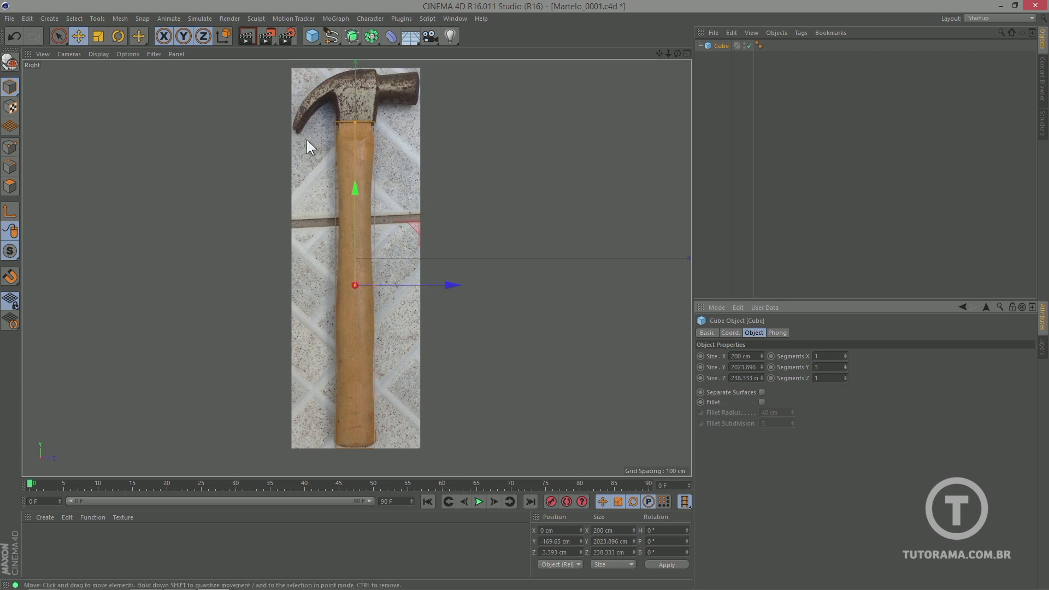
{"action": "left_click", "coordinate": [97, 54]}
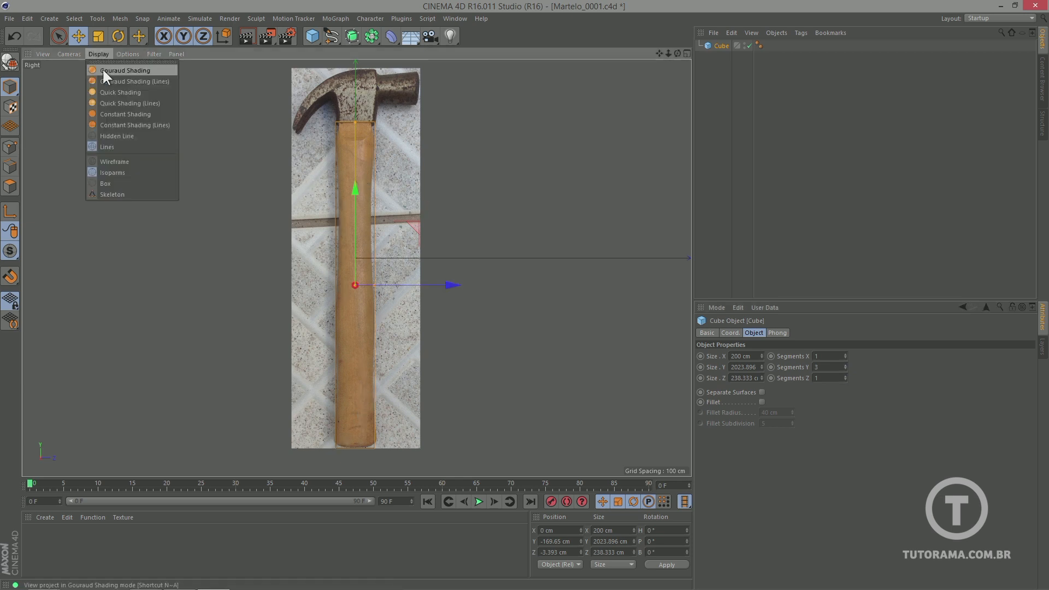
{"action": "left_click", "coordinate": [112, 82]}
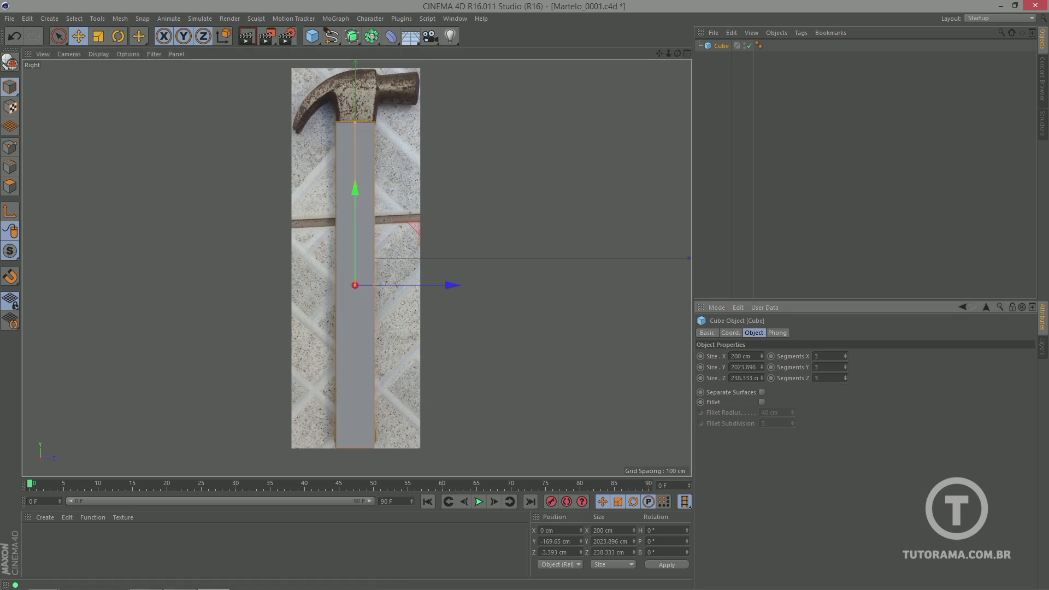
- Compare Isoparms and Wireframe display on the cube, and set the Right view to Lines with Wireframe
{"action": "left_click", "coordinate": [98, 53]}
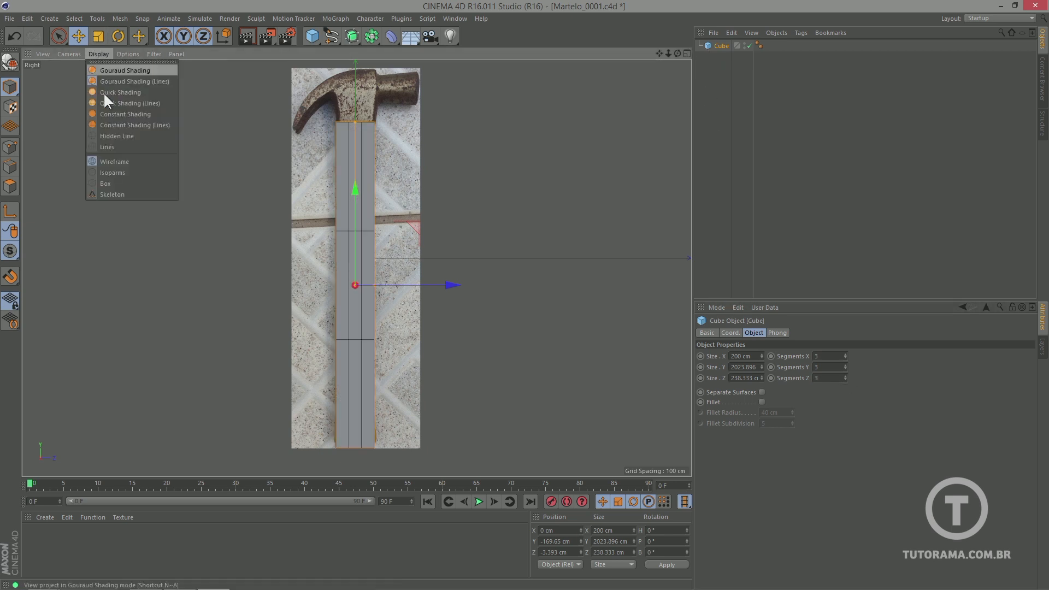
{"action": "left_click", "coordinate": [112, 173]}
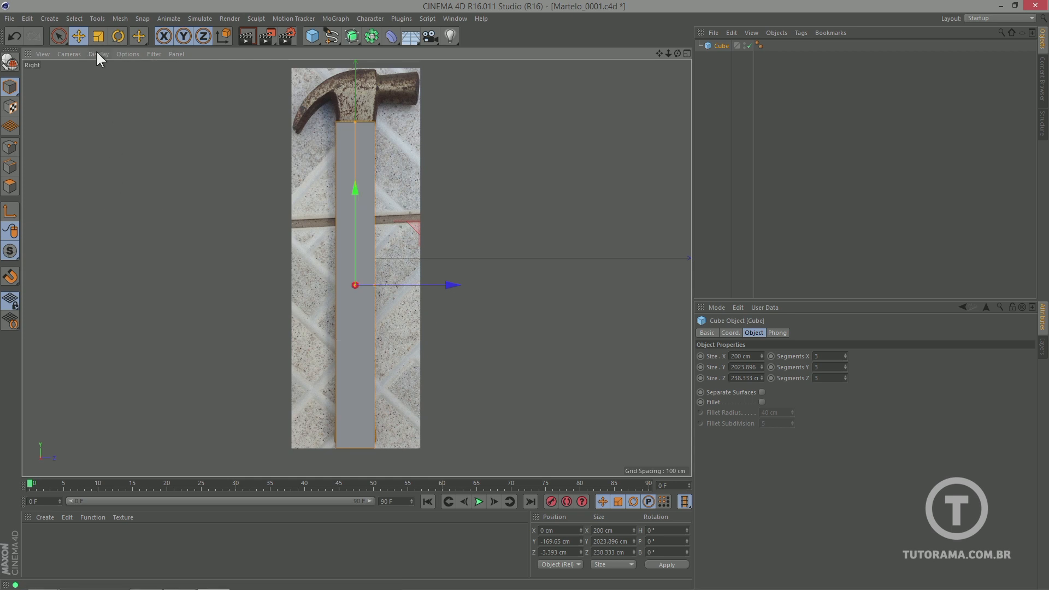
{"action": "left_click", "coordinate": [97, 51]}
{"action": "left_click", "coordinate": [117, 162]}
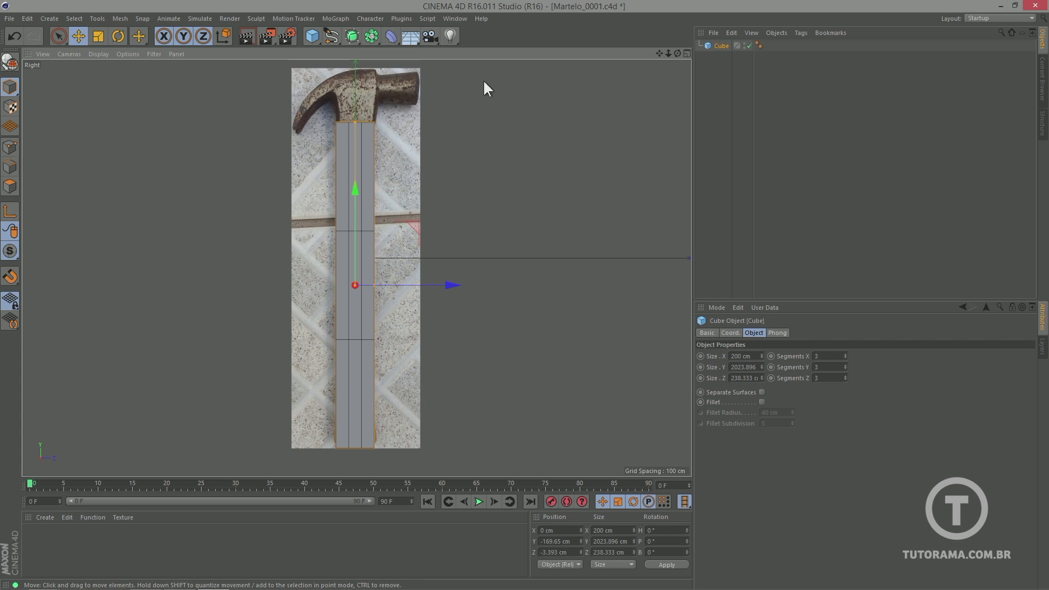
{"action": "left_click", "coordinate": [99, 53]}
{"action": "left_click", "coordinate": [113, 148]}
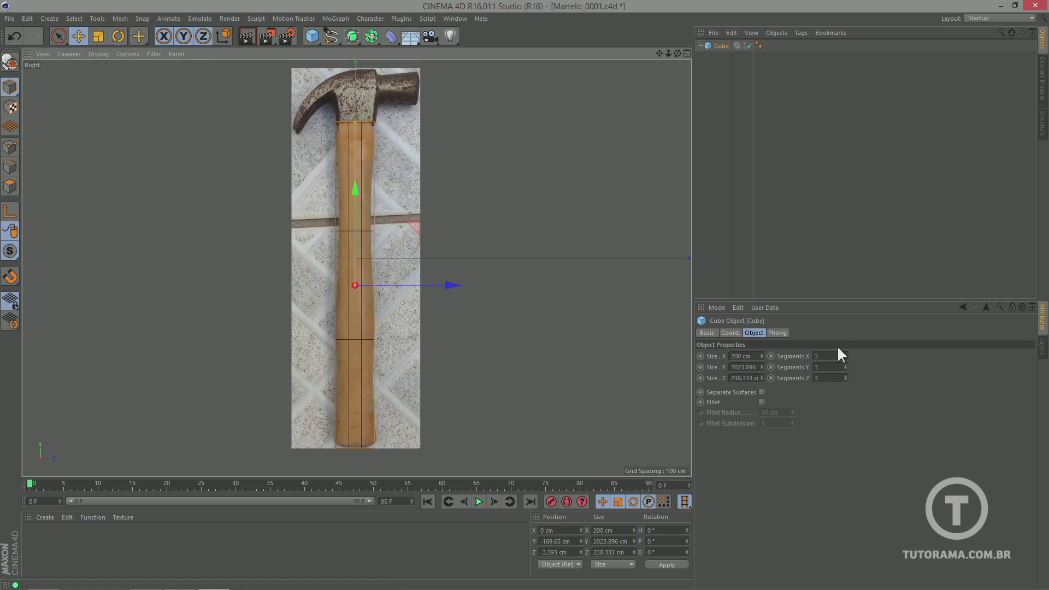
- Set the handle cube's segments to 1 in X, 5 in Y and 1 in Z, and check it in the Front view
{"action": "left_click", "coordinate": [845, 366]}
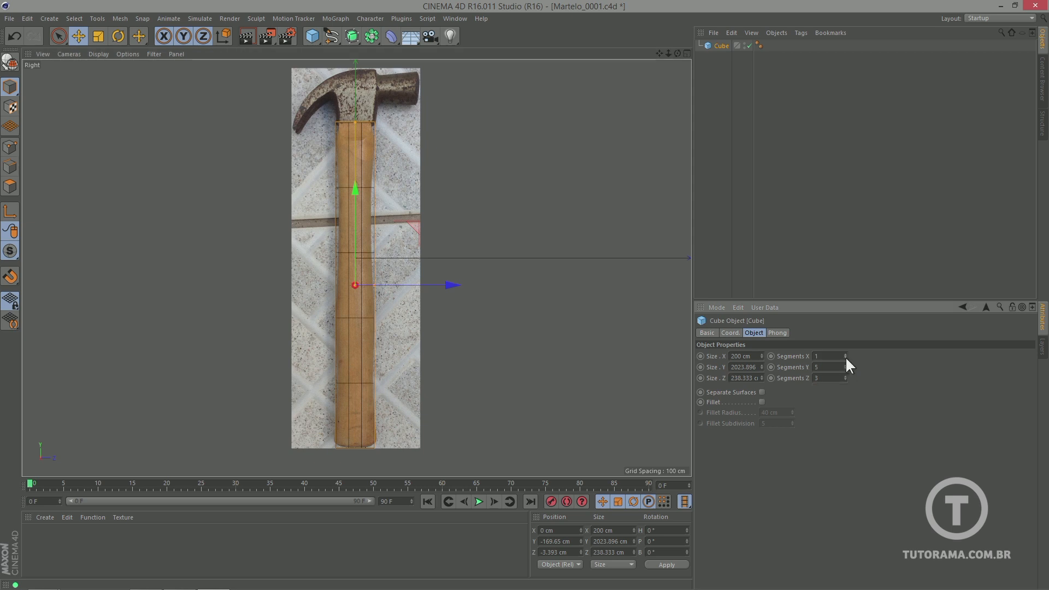
{"action": "left_click", "coordinate": [846, 379]}
{"action": "left_click", "coordinate": [845, 380]}
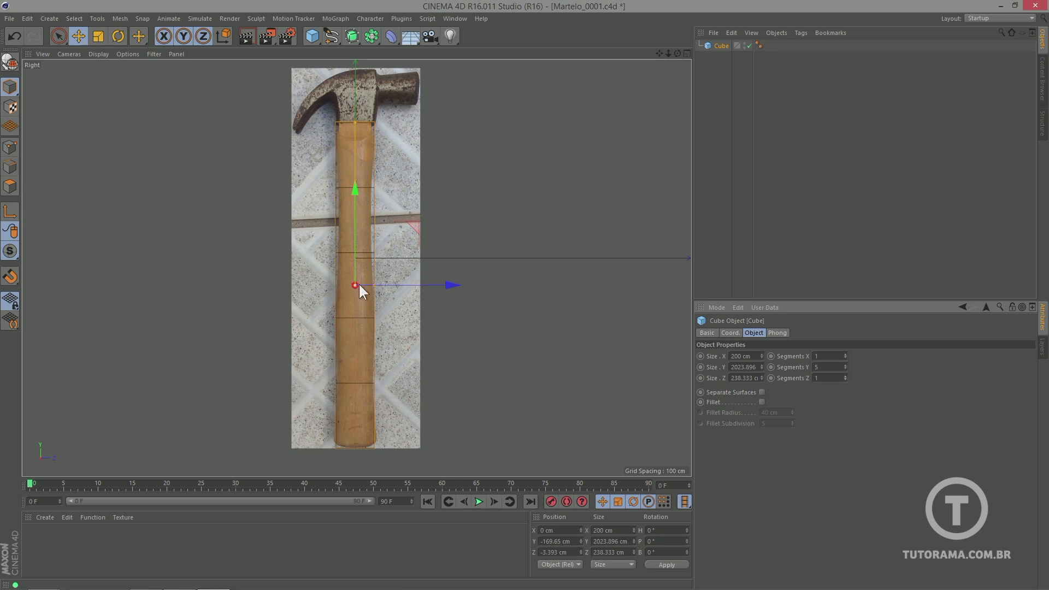
{"action": "key", "text": "F4"}
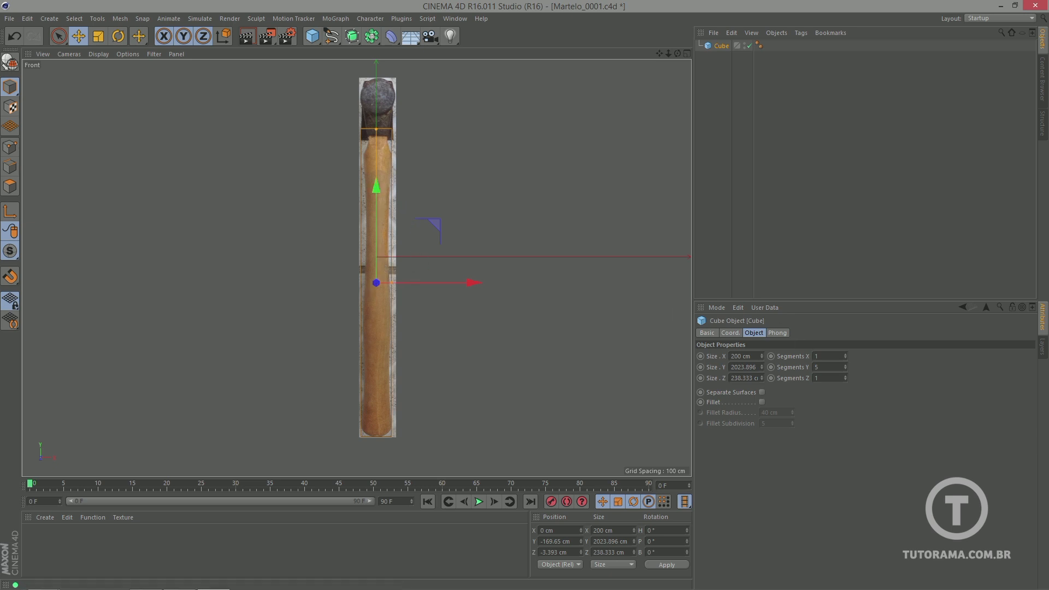
{"action": "left_click", "coordinate": [846, 376]}
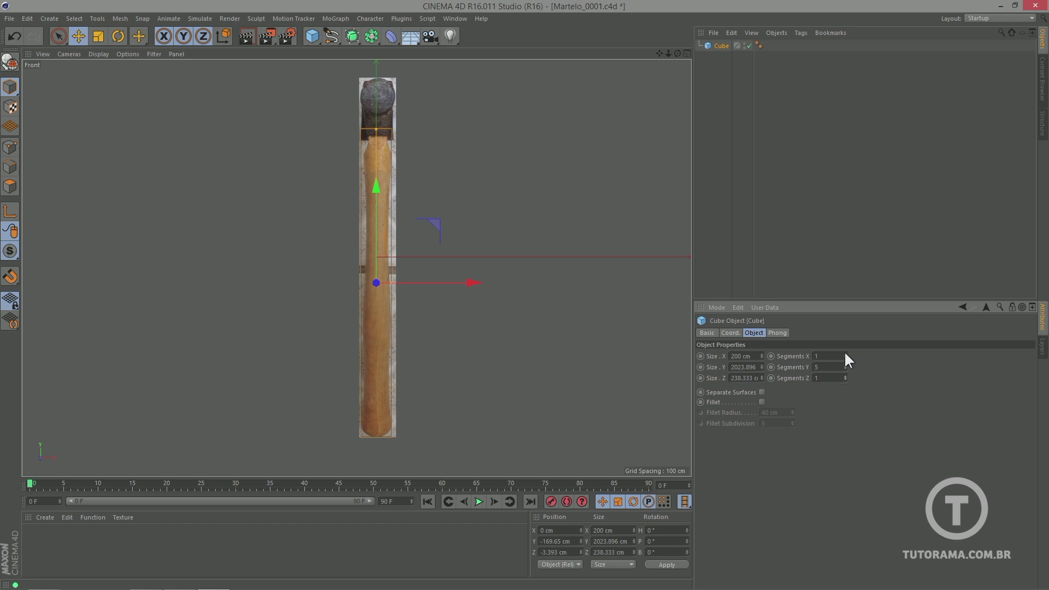
- Display the Front view as Wireframe and set the handle cube's X segments to 2
{"action": "left_click", "coordinate": [98, 54]}
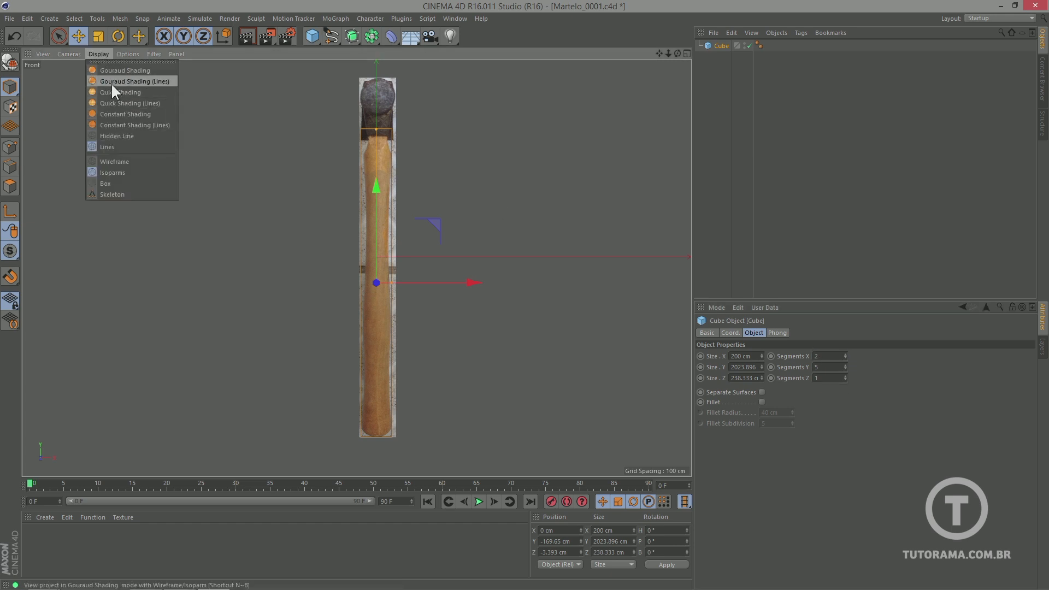
{"action": "left_click", "coordinate": [113, 160]}
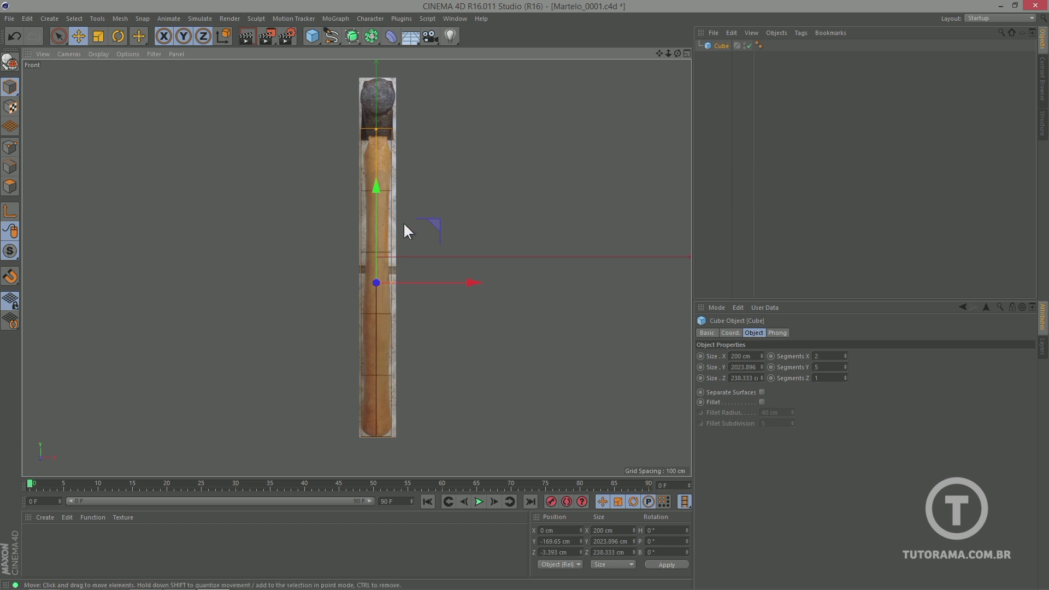
{"action": "left_click", "coordinate": [845, 358]}
{"action": "left_click", "coordinate": [846, 355]}
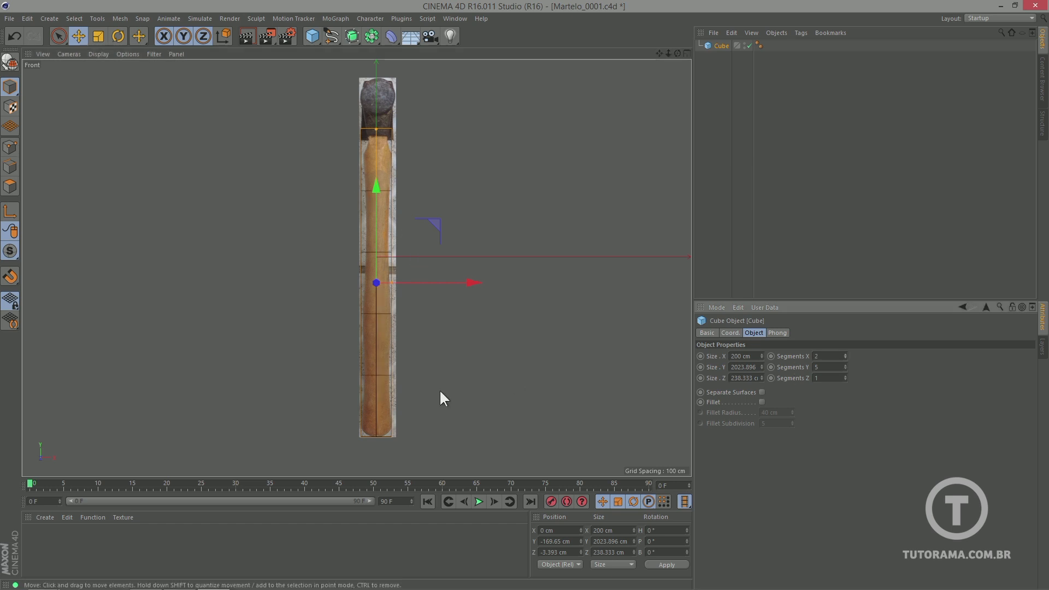
- Display the Top view as Wireframe and set the handle cube's Z segments to 2
{"action": "key", "text": "F2"}
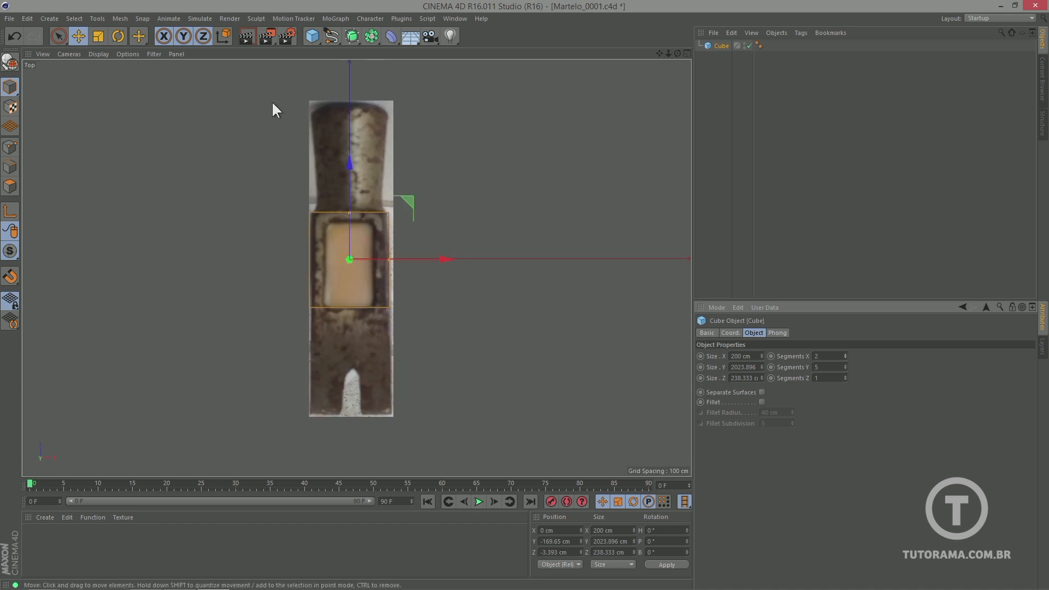
{"action": "left_click", "coordinate": [99, 53]}
{"action": "left_click", "coordinate": [116, 161]}
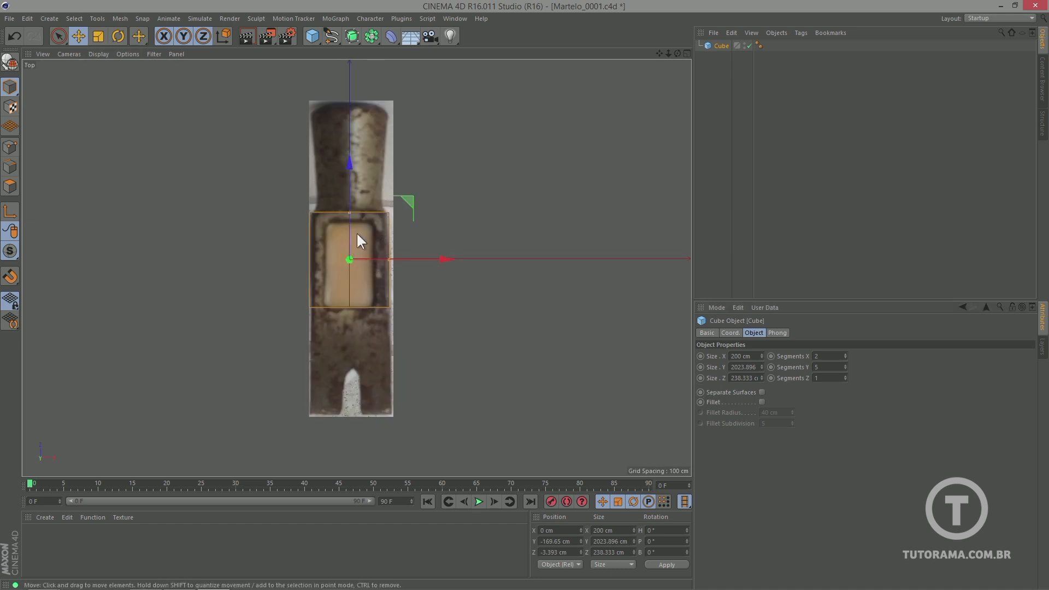
{"action": "left_click", "coordinate": [846, 375]}
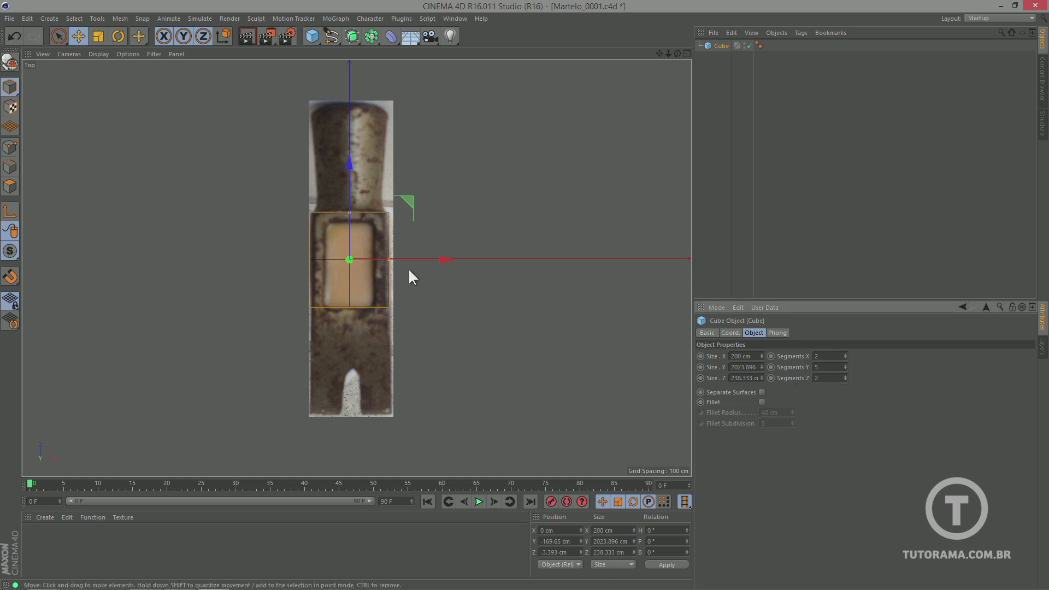
- Display the Perspective view with Gouraud Shading (Lines), inspect the cube's segments in 3D, and return to the Right view
{"action": "key", "text": "F1"}
{"action": "mouse_move", "coordinate": [412, 192]}
{"action": "left_mouse_down", "text": "alt"}
{"action": "mouse_move", "coordinate": [464, 223]}
{"action": "mouse_move", "coordinate": [415, 219]}
{"action": "left_mouse_up", "text": "alt"}
{"action": "left_click", "coordinate": [98, 54]}
{"action": "left_click", "coordinate": [126, 81]}
{"action": "left_click_drag", "start_coordinate": [269, 194], "coordinate": [347, 195], "text": "alt"}
{"action": "key", "text": "F2"}
{"action": "key", "text": "F3"}
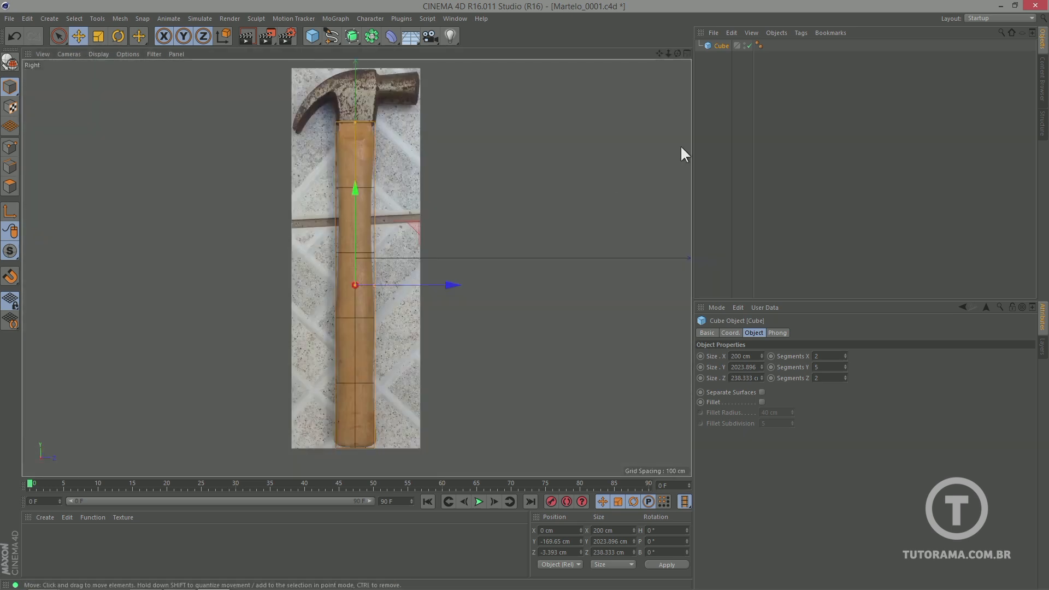
- Save the project and convert the handle cube into an editable polygon object
{"action": "left_click", "coordinate": [719, 126]}
{"action": "key", "text": "ctrl+s"}
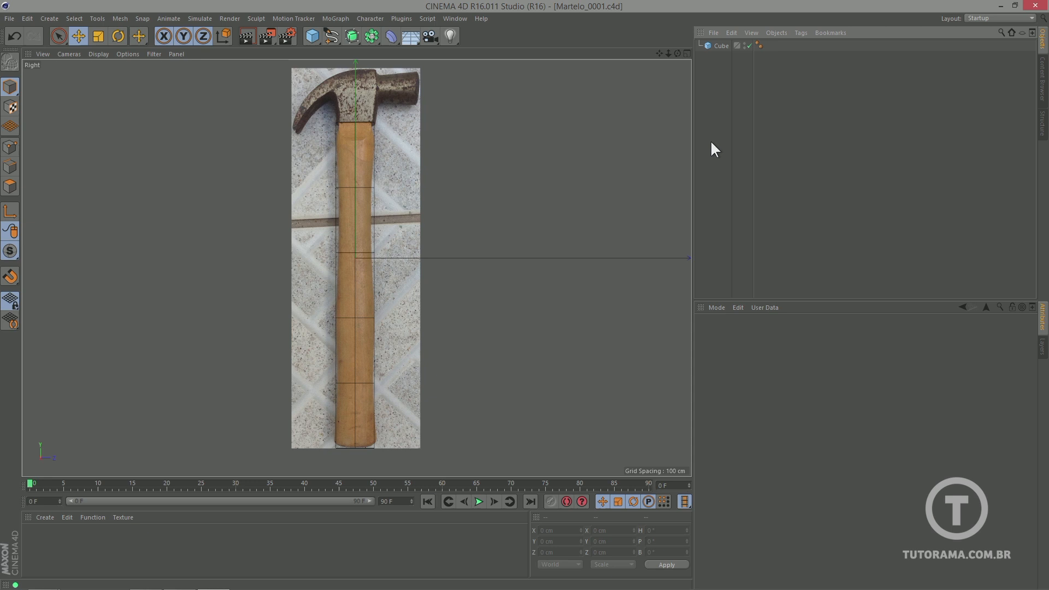
{"action": "left_click", "coordinate": [721, 47]}
{"action": "left_click_drag", "start_coordinate": [751, 77], "coordinate": [779, 77]}
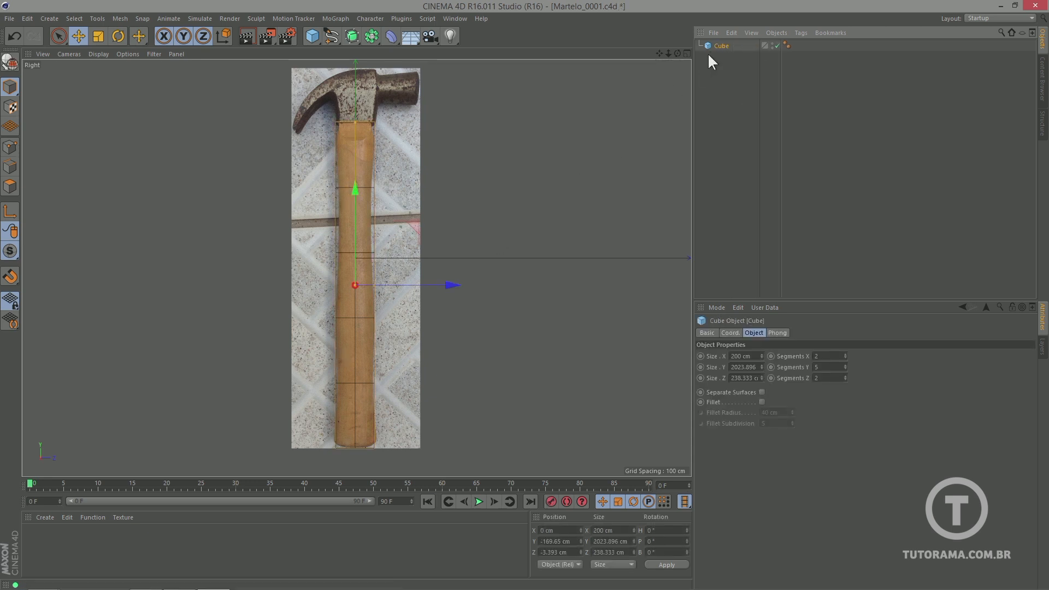
{"action": "left_click", "coordinate": [11, 63]}
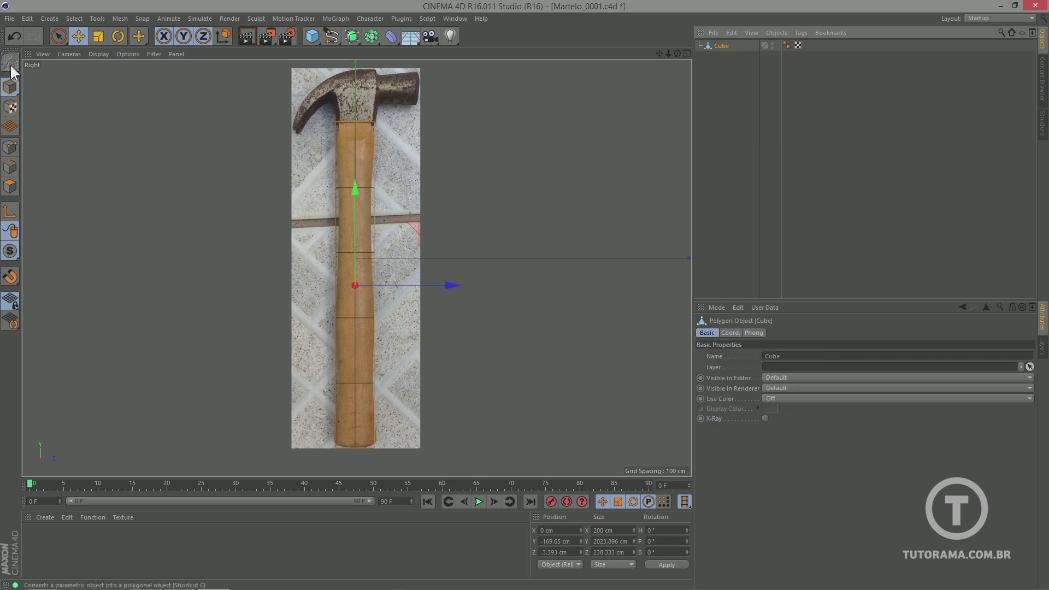
- Prepare to edit the handle cube's points using Rectangle Selection with Only Select Visible Elements turned off
{"action": "left_click", "coordinate": [10, 147]}
{"action": "scroll", "coordinate": [219, 207], "scroll_direction": "up", "scroll_amount": 5}
{"action": "middle_click_drag", "start_coordinate": [340, 180], "coordinate": [241, 297], "text": "alt"}
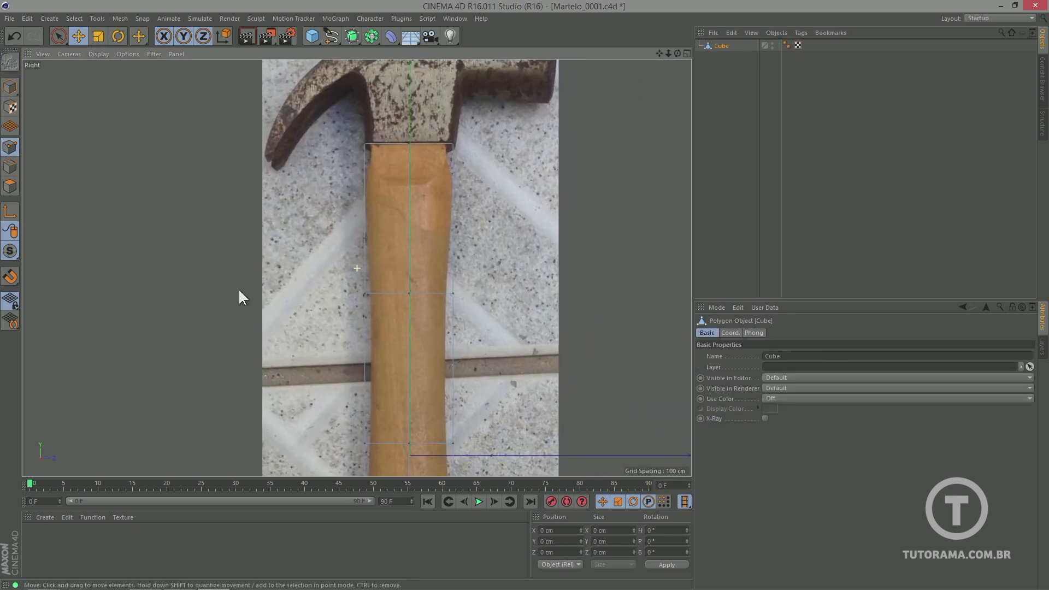
{"action": "scroll", "coordinate": [369, 165], "scroll_direction": "up", "scroll_amount": 3}
{"action": "middle_click_drag", "start_coordinate": [368, 165], "coordinate": [379, 189], "text": "alt"}
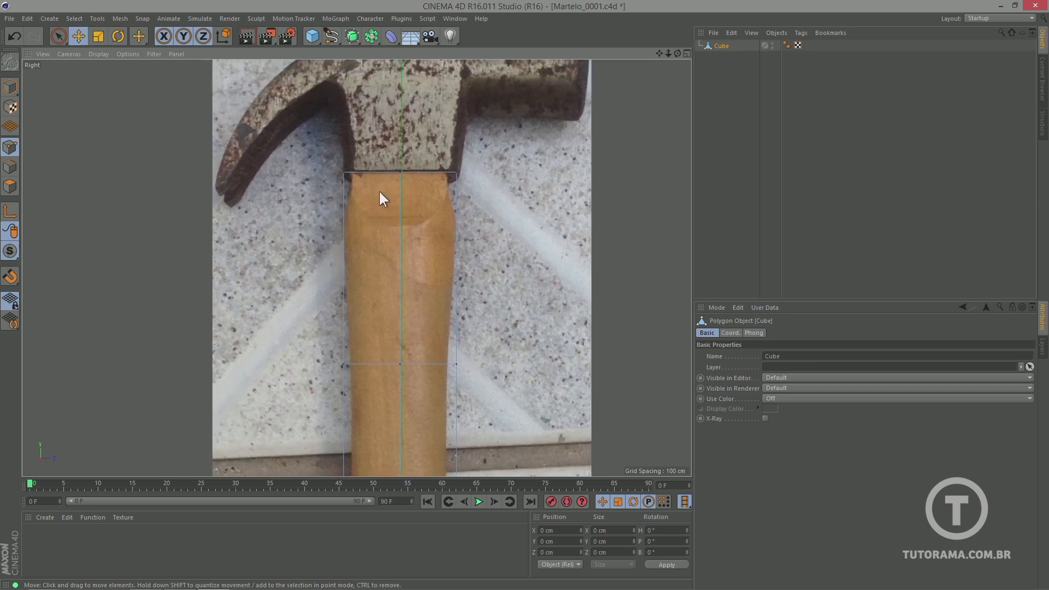
{"action": "left_click_drag", "start_coordinate": [58, 37], "coordinate": [123, 73]}
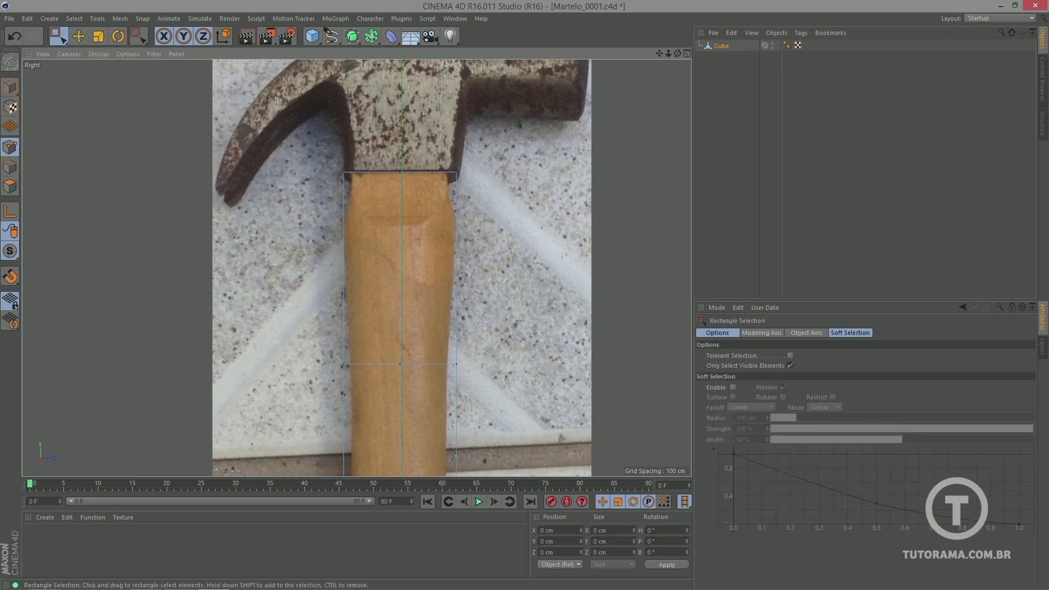
{"action": "left_click", "coordinate": [790, 366]}
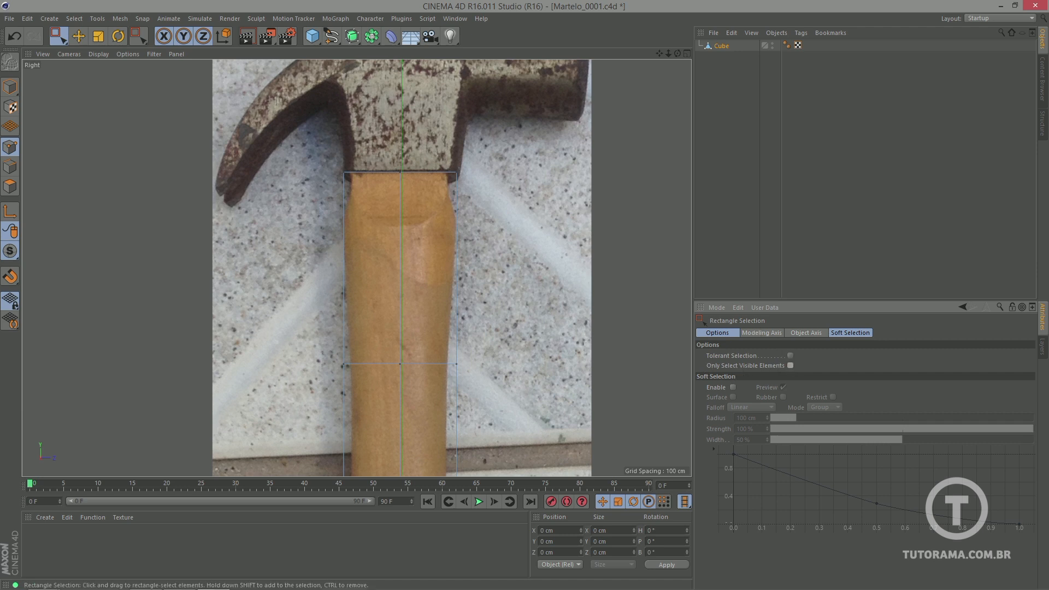
- Move the side points of the handle's top two rows inward to match the handle outline in the Right view
{"action": "left_click_drag", "start_coordinate": [327, 146], "coordinate": [371, 193]}
{"action": "left_click_drag", "start_coordinate": [438, 172], "coordinate": [482, 173]}
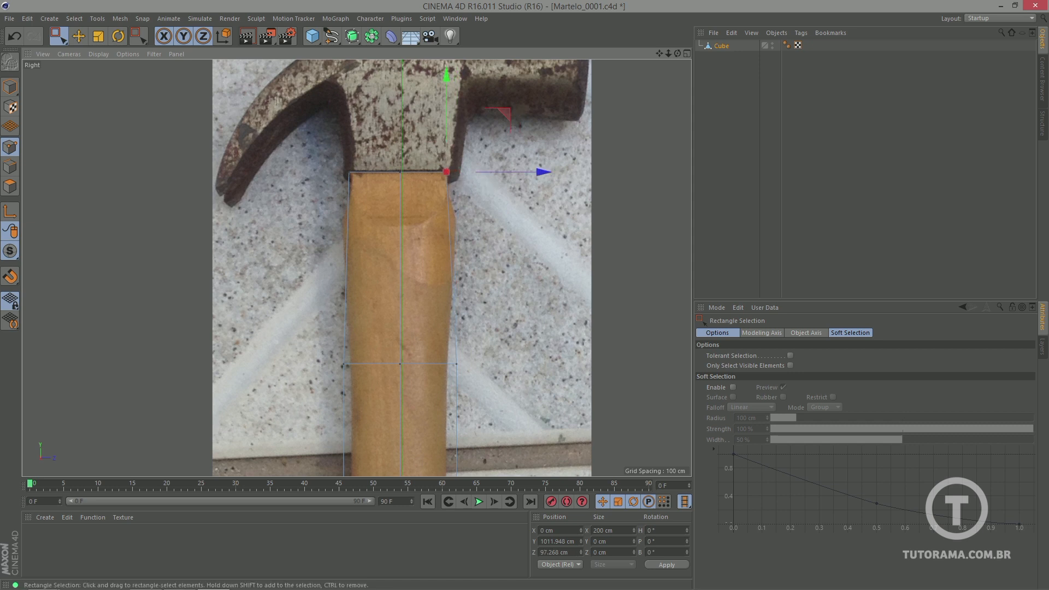
{"action": "middle_click_drag", "start_coordinate": [399, 298], "coordinate": [422, 174], "text": "alt"}
{"action": "left_click_drag", "start_coordinate": [356, 257], "coordinate": [383, 224]}
{"action": "left_click_drag", "start_coordinate": [404, 244], "coordinate": [494, 224]}
{"action": "left_click_drag", "start_coordinate": [529, 242], "coordinate": [522, 243]}
- Fit the side points of the handle's third, fourth and fifth rows to the reference outline in the Right view
{"action": "middle_click_drag", "start_coordinate": [350, 410], "coordinate": [378, 229], "text": "alt"}
{"action": "left_click_drag", "start_coordinate": [375, 235], "coordinate": [410, 266]}
{"action": "left_click_drag", "start_coordinate": [437, 253], "coordinate": [444, 253]}
{"action": "left_click_drag", "start_coordinate": [492, 235], "coordinate": [544, 253]}
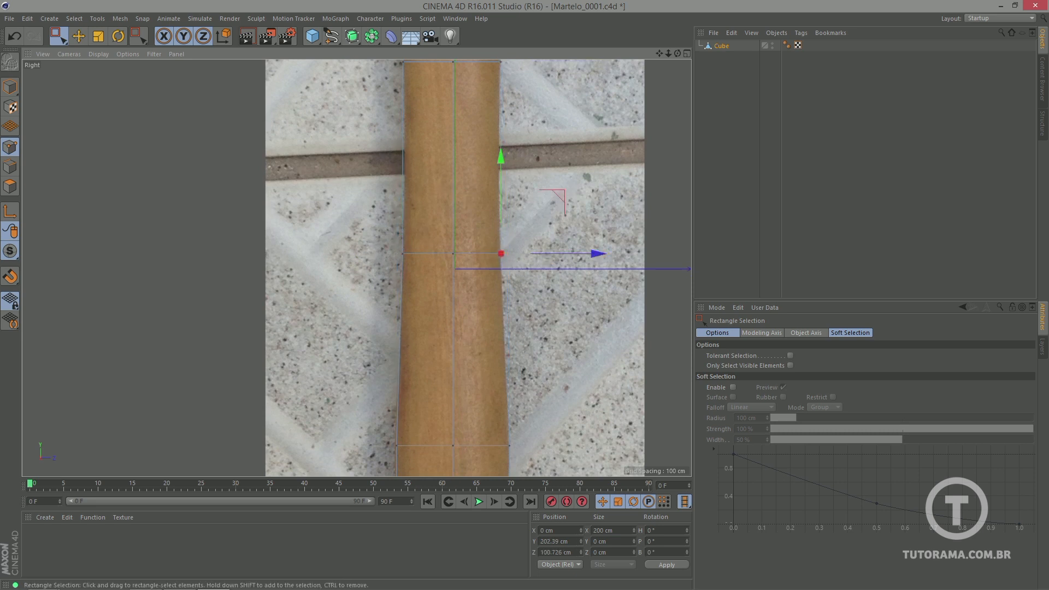
{"action": "middle_click_drag", "start_coordinate": [383, 427], "coordinate": [421, 236], "text": "alt"}
{"action": "left_click_drag", "start_coordinate": [416, 235], "coordinate": [454, 274]}
{"action": "middle_click_drag", "start_coordinate": [426, 426], "coordinate": [441, 234], "text": "alt"}
{"action": "left_click_drag", "start_coordinate": [432, 236], "coordinate": [465, 271]}
{"action": "left_click_drag", "start_coordinate": [501, 254], "coordinate": [577, 271]}
{"action": "left_click_drag", "start_coordinate": [613, 254], "coordinate": [608, 254]}
- Move the handle's bottom corner points outward to about 133 cm either side of centre in Z
{"action": "middle_click_drag", "start_coordinate": [492, 382], "coordinate": [509, 247], "text": "alt"}
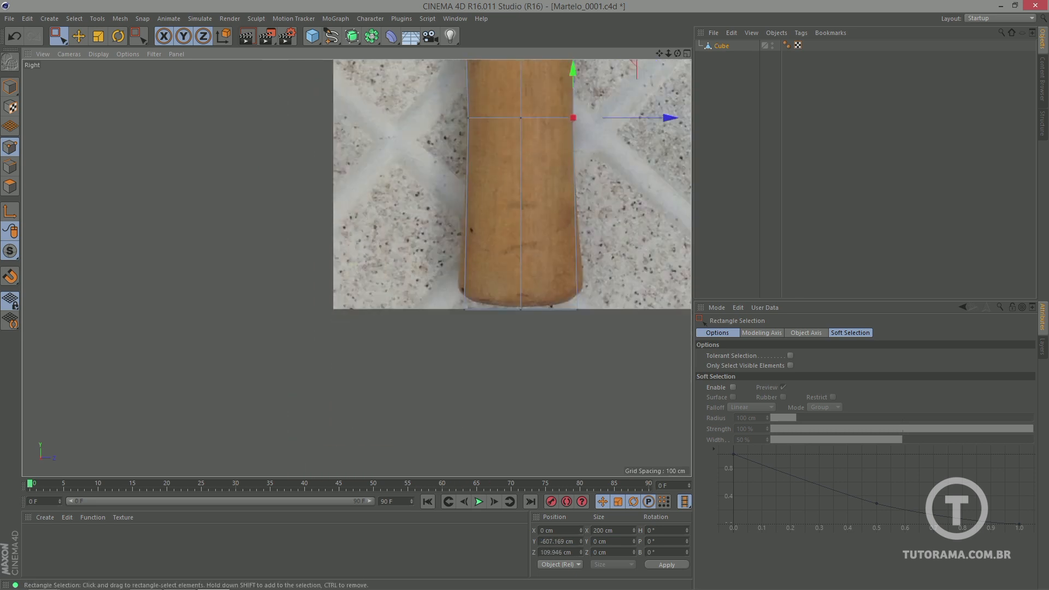
{"action": "left_click_drag", "start_coordinate": [446, 292], "coordinate": [481, 328]}
{"action": "left_click_drag", "start_coordinate": [543, 311], "coordinate": [596, 328]}
{"action": "left_click_drag", "start_coordinate": [613, 309], "coordinate": [618, 309]}
- Check the fitted outline against the reference photo, return to Model mode and save the project
{"action": "middle_click_drag", "start_coordinate": [622, 261], "coordinate": [558, 278], "text": "alt"}
{"action": "scroll", "coordinate": [519, 210], "scroll_direction": "down", "scroll_amount": 6}
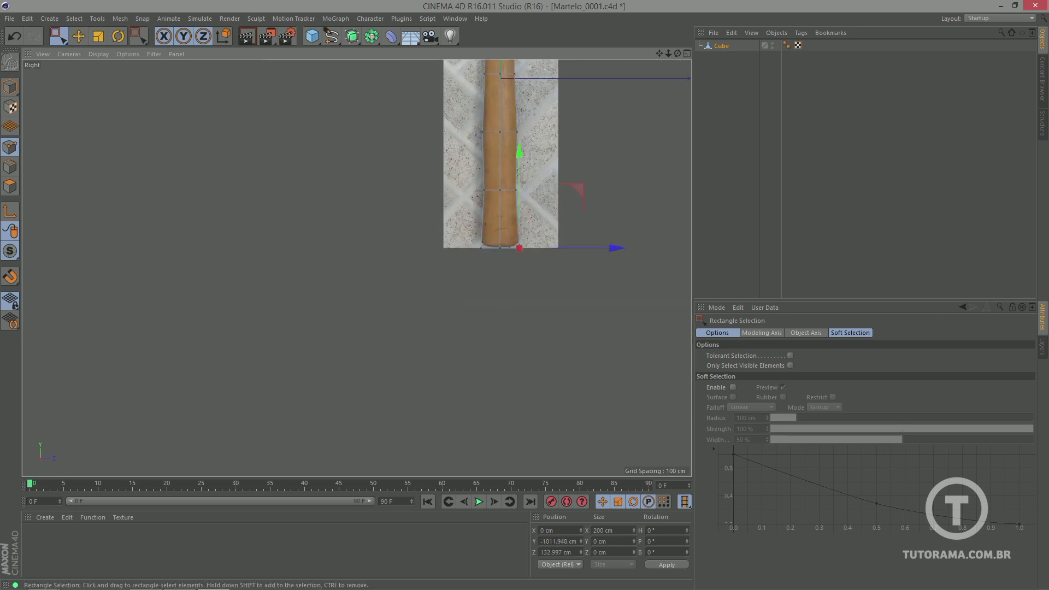
{"action": "middle_click_drag", "start_coordinate": [518, 211], "coordinate": [503, 333], "text": "alt"}
{"action": "middle_click_drag", "start_coordinate": [492, 295], "coordinate": [492, 240], "text": "alt"}
{"action": "scroll", "coordinate": [491, 241], "scroll_direction": "up", "scroll_amount": 8}
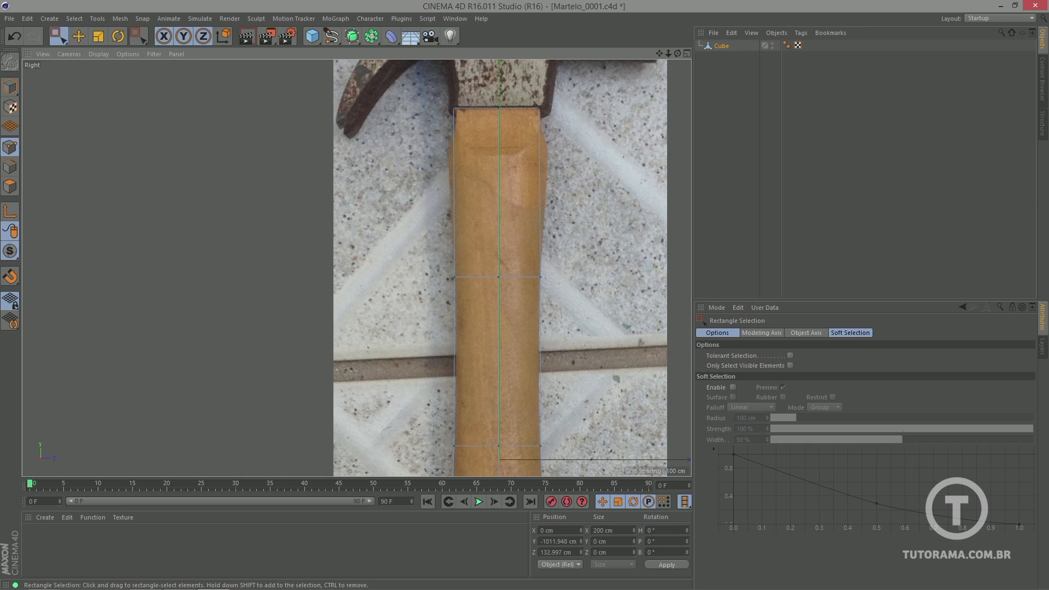
{"action": "left_click", "coordinate": [127, 16]}
{"action": "left_click", "coordinate": [127, 17]}
{"action": "left_click", "coordinate": [10, 86]}
{"action": "key", "text": "ctrl+s"}
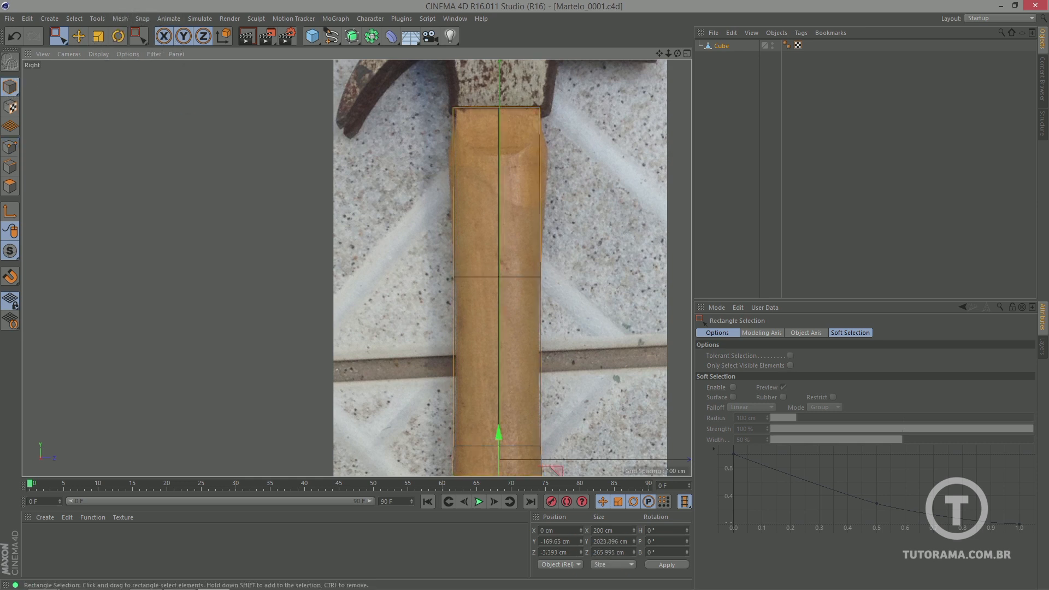
- Switch the interface to the Modeling layout and select the handle cube
{"action": "left_click", "coordinate": [976, 16]}
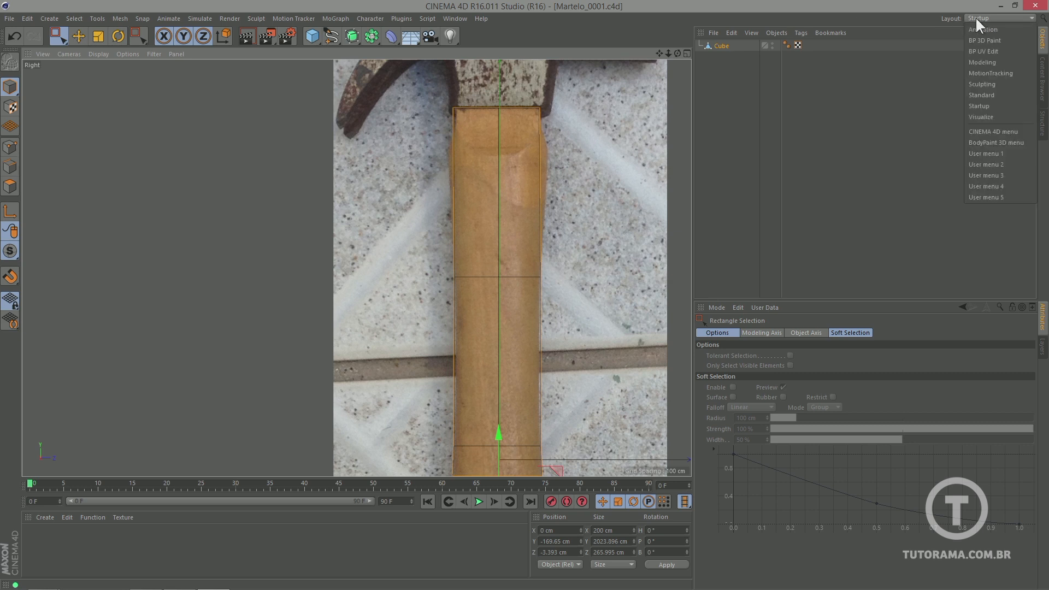
{"action": "left_click", "coordinate": [986, 62]}
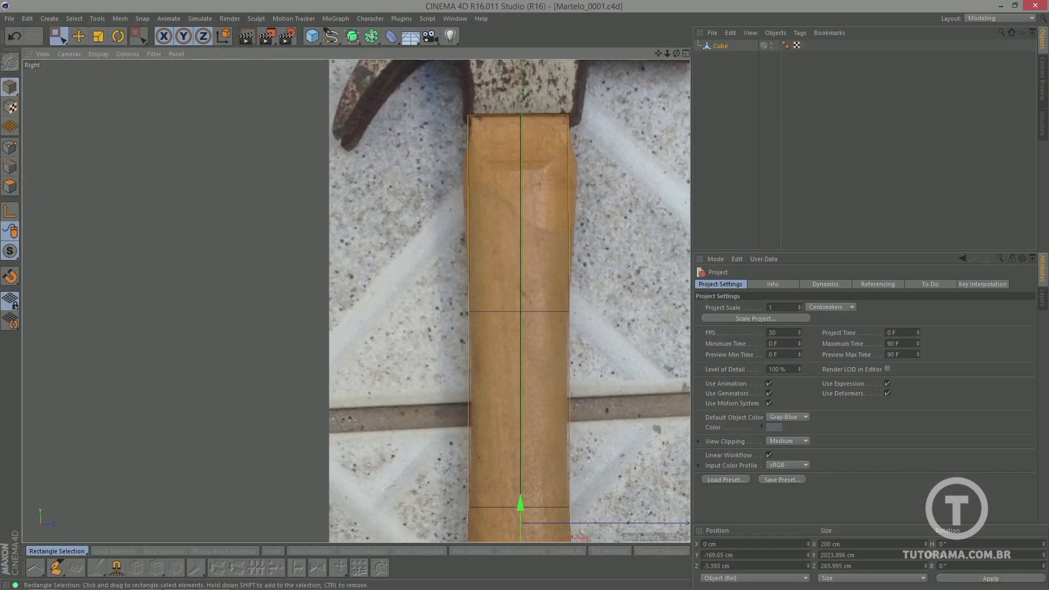
{"action": "left_click", "coordinate": [718, 45]}
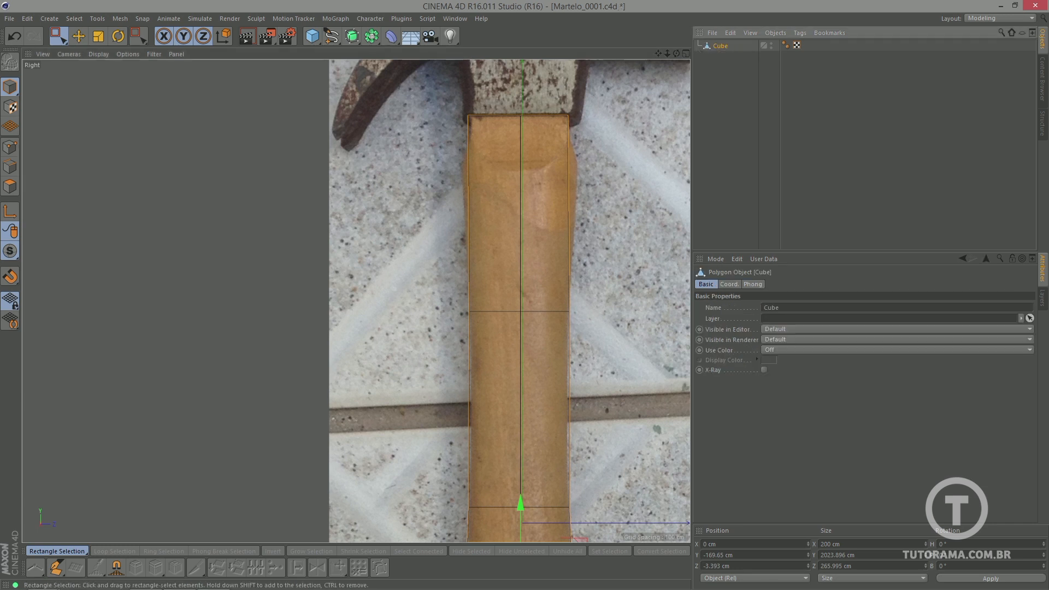
- Cut a new edge loop across the handle just below the head, using the Knife in Loop mode with Restrict to Selection off
{"action": "left_click", "coordinate": [9, 149]}
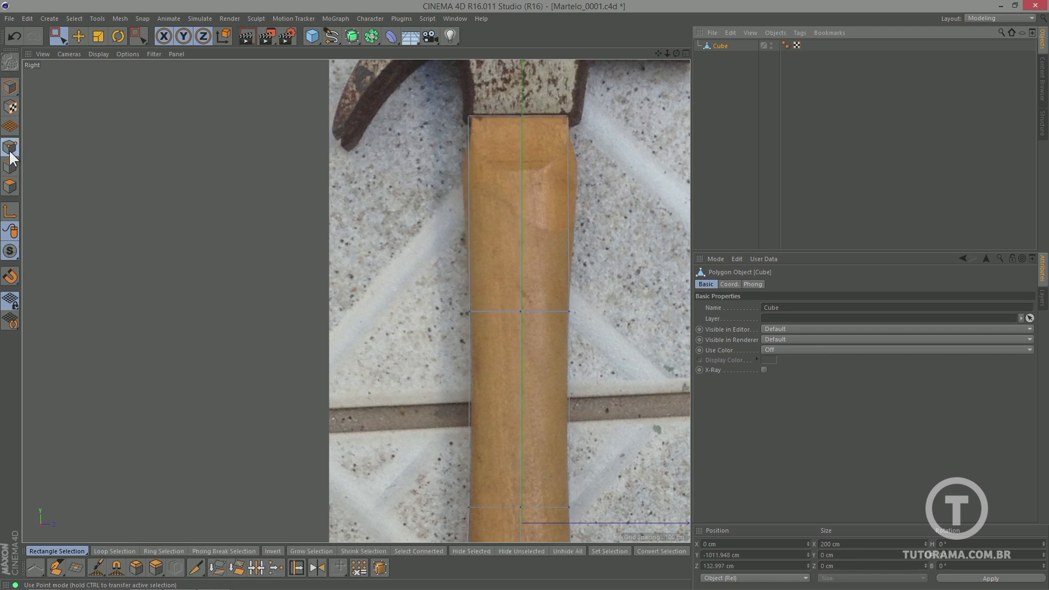
{"action": "left_click", "coordinate": [197, 572]}
{"action": "left_click", "coordinate": [741, 299]}
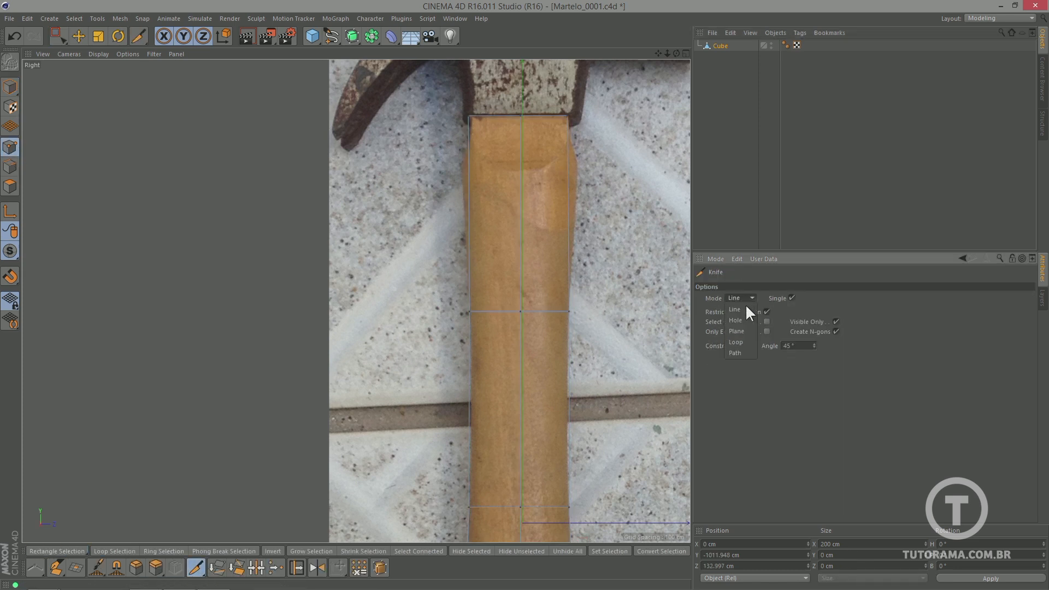
{"action": "left_click", "coordinate": [745, 347]}
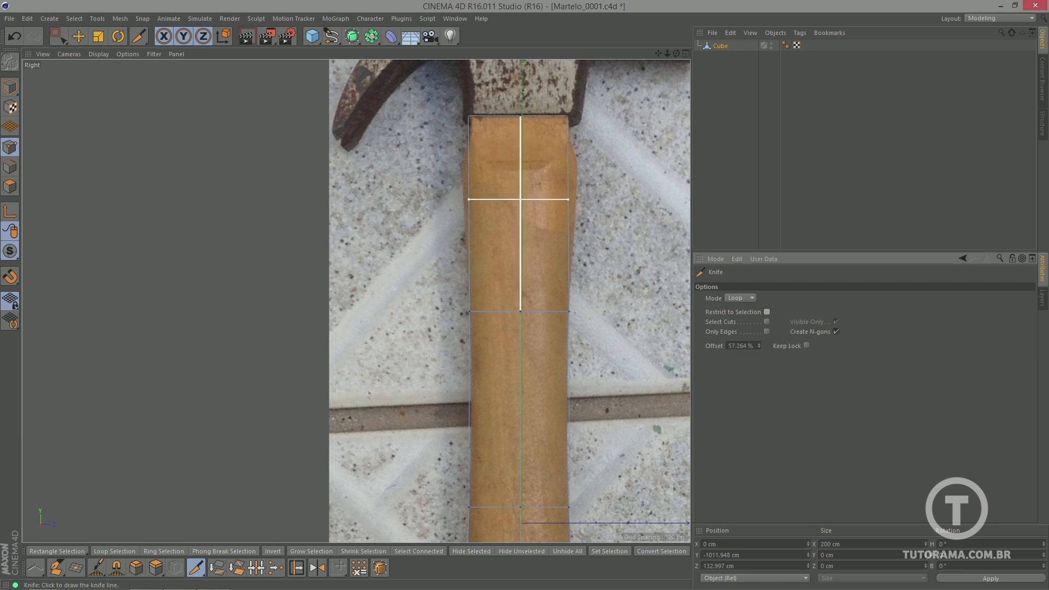
{"action": "left_click", "coordinate": [519, 177]}
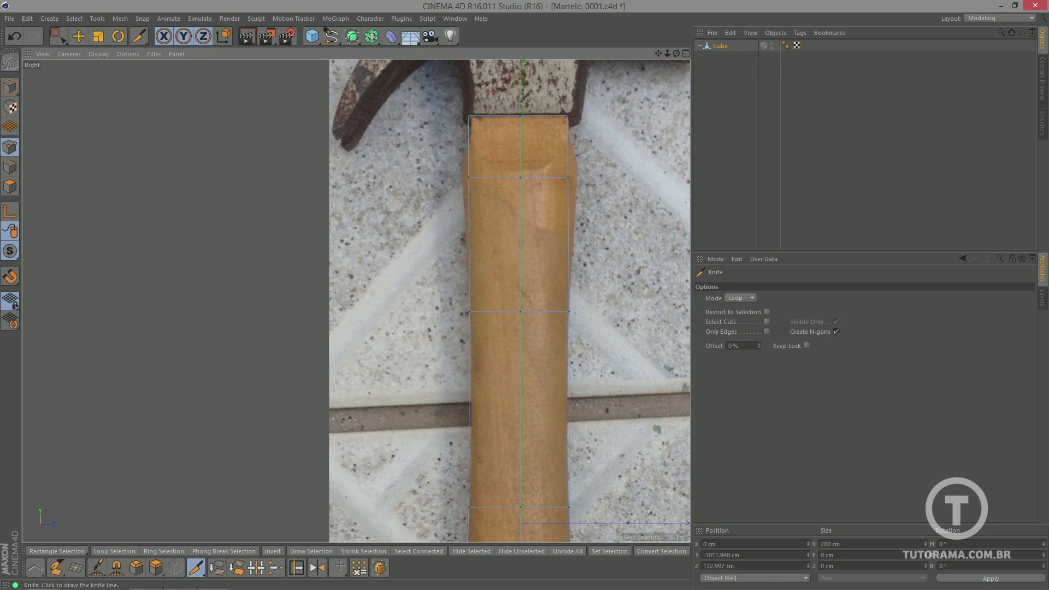
- Move the new loop's side points outward to the handle outline in the Right view, making it about 236 cm deep in Z
{"action": "left_click", "coordinate": [58, 36]}
{"action": "left_click_drag", "start_coordinate": [531, 178], "coordinate": [525, 178]}
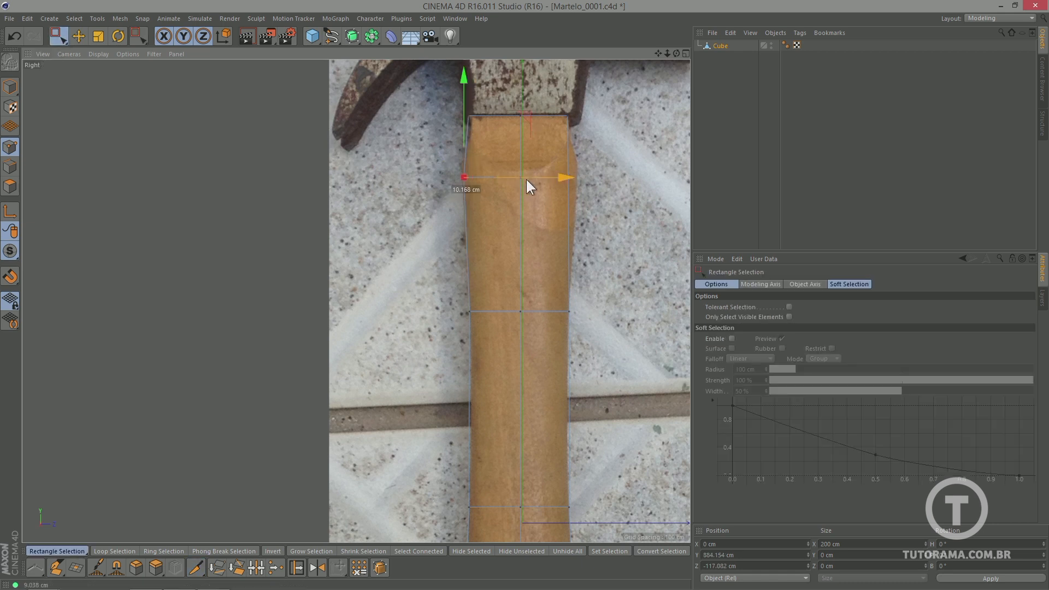
{"action": "left_click", "coordinate": [569, 177]}
{"action": "left_click_drag", "start_coordinate": [604, 175], "coordinate": [614, 176]}
{"action": "right_click_drag", "start_coordinate": [614, 230], "coordinate": [519, 230], "text": "alt"}
{"action": "middle_click_drag", "start_coordinate": [564, 135], "coordinate": [507, 182], "text": "alt"}
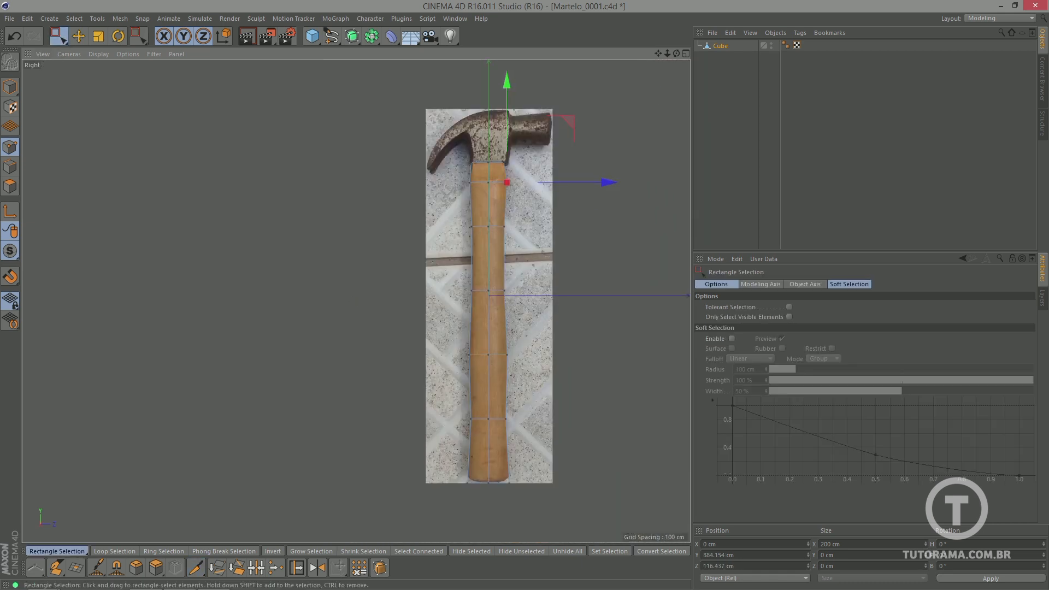
- Move the handle's top corner points inward in the Front view to match the narrow neck below the head
{"action": "key", "text": "F4"}
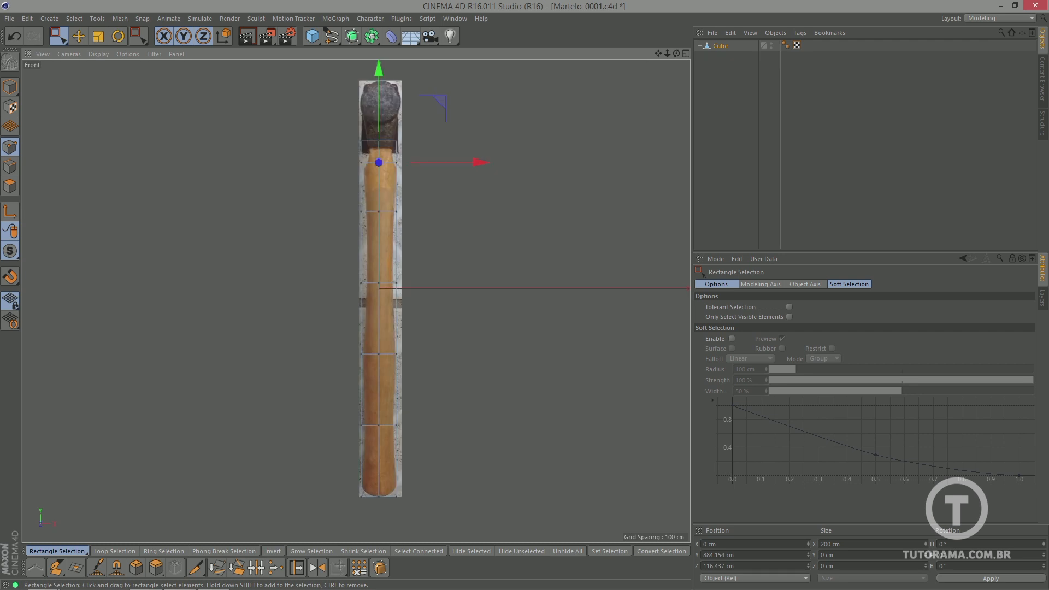
{"action": "right_click_drag", "start_coordinate": [391, 217], "coordinate": [465, 217], "text": "alt"}
{"action": "middle_click_drag", "start_coordinate": [391, 217], "coordinate": [450, 327], "text": "alt"}
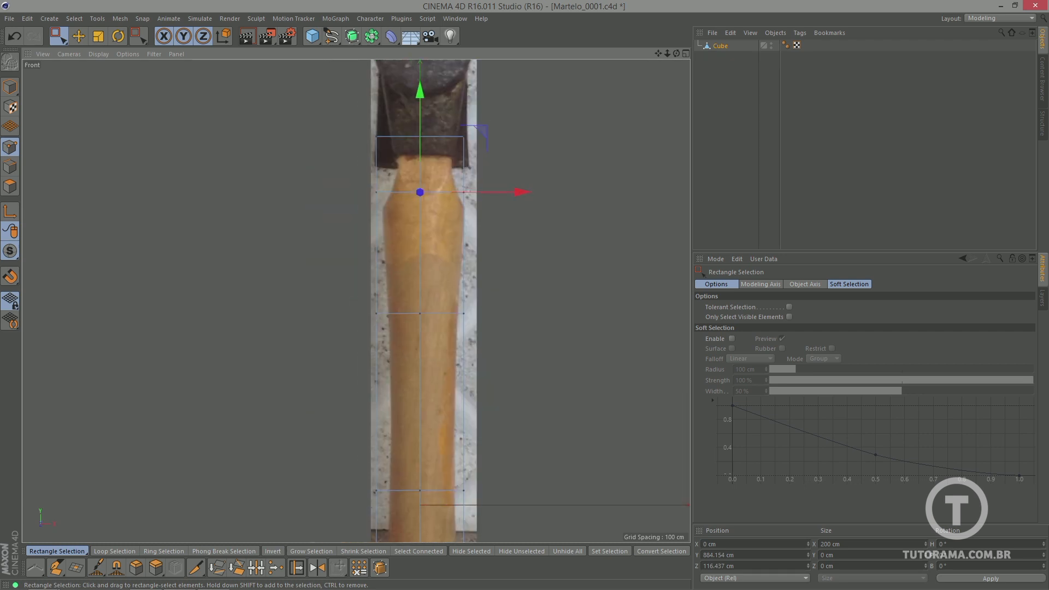
{"action": "mouse_move", "coordinate": [421, 246]}
{"action": "right_mouse_down", "text": "alt"}
{"action": "mouse_move", "coordinate": [470, 246]}
{"action": "mouse_move", "coordinate": [436, 239]}
{"action": "right_mouse_up", "text": "alt"}
{"action": "middle_click_drag", "start_coordinate": [421, 180], "coordinate": [436, 233], "text": "alt"}
{"action": "left_click_drag", "start_coordinate": [372, 130], "coordinate": [404, 164]}
{"action": "left_click_drag", "start_coordinate": [475, 146], "coordinate": [528, 164]}
{"action": "left_click_drag", "start_coordinate": [607, 147], "coordinate": [586, 147]}
- Lower the upper edge loop to the handle's shoulder, Y about 846 cm, and align its side points with the outline in the Front view
{"action": "left_click_drag", "start_coordinate": [495, 211], "coordinate": [528, 241]}
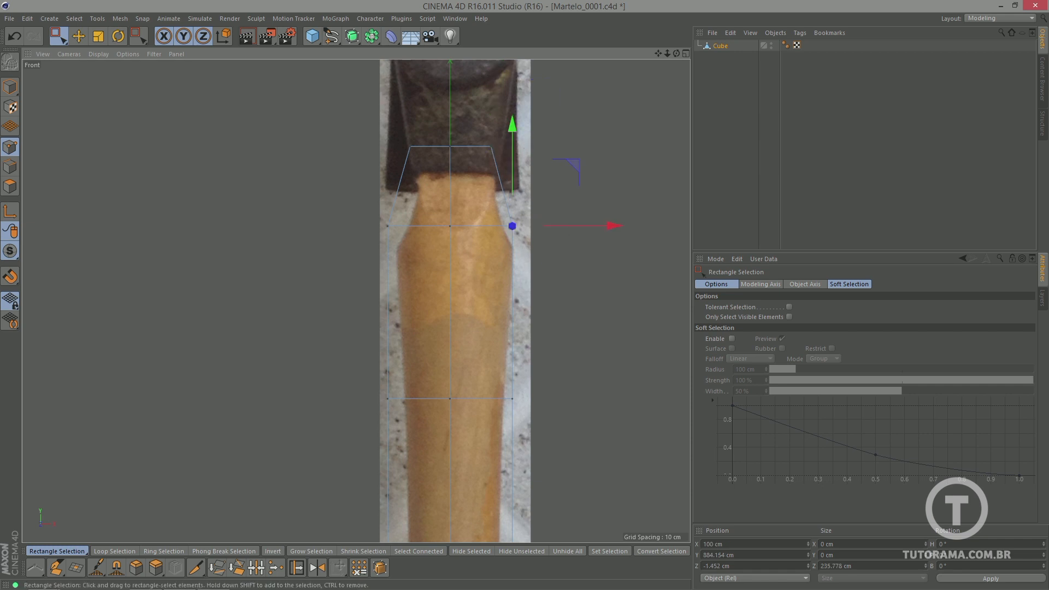
{"action": "left_click_drag", "start_coordinate": [560, 208], "coordinate": [387, 244]}
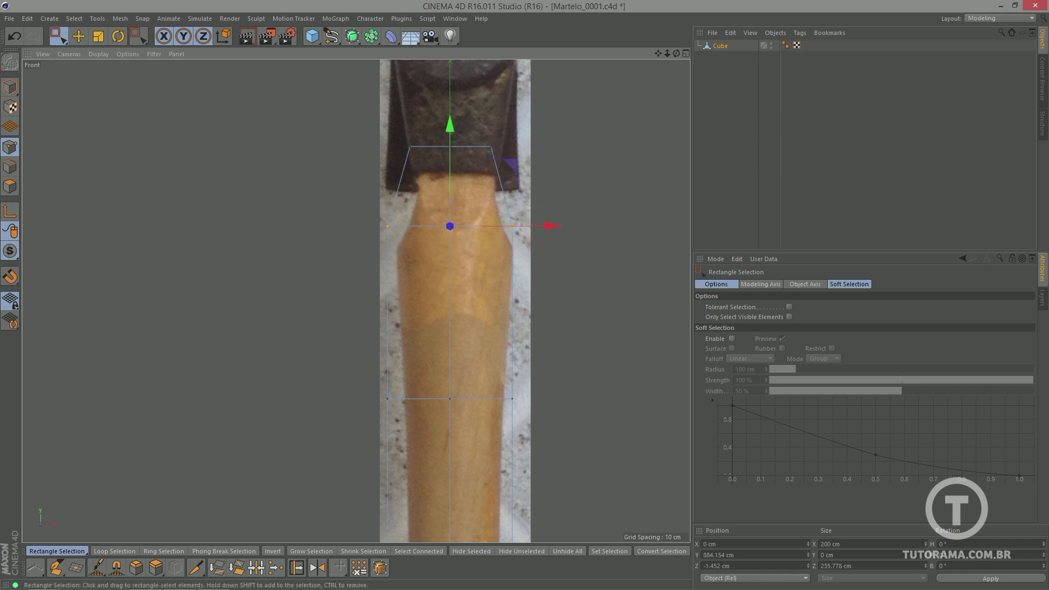
{"action": "left_click_drag", "start_coordinate": [451, 124], "coordinate": [454, 148]}
{"action": "left_click", "coordinate": [395, 249]}
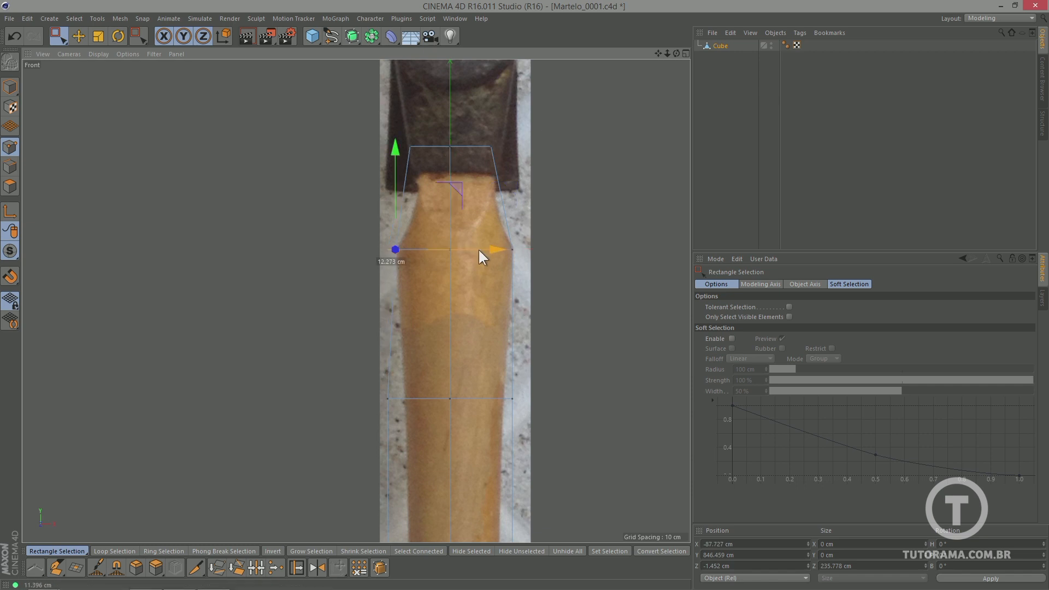
{"action": "left_click", "coordinate": [512, 249]}
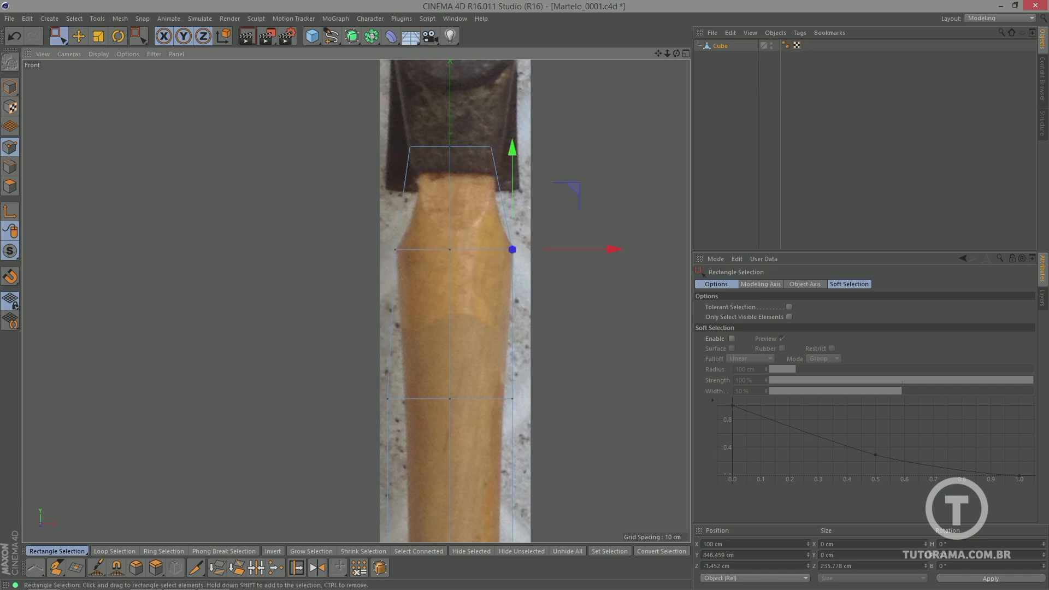
{"action": "left_click", "coordinate": [489, 146]}
- Cut a new edge loop across the neck between the handle's top and its shoulder, using the Knife in Loop mode
{"action": "right_click", "coordinate": [429, 207]}
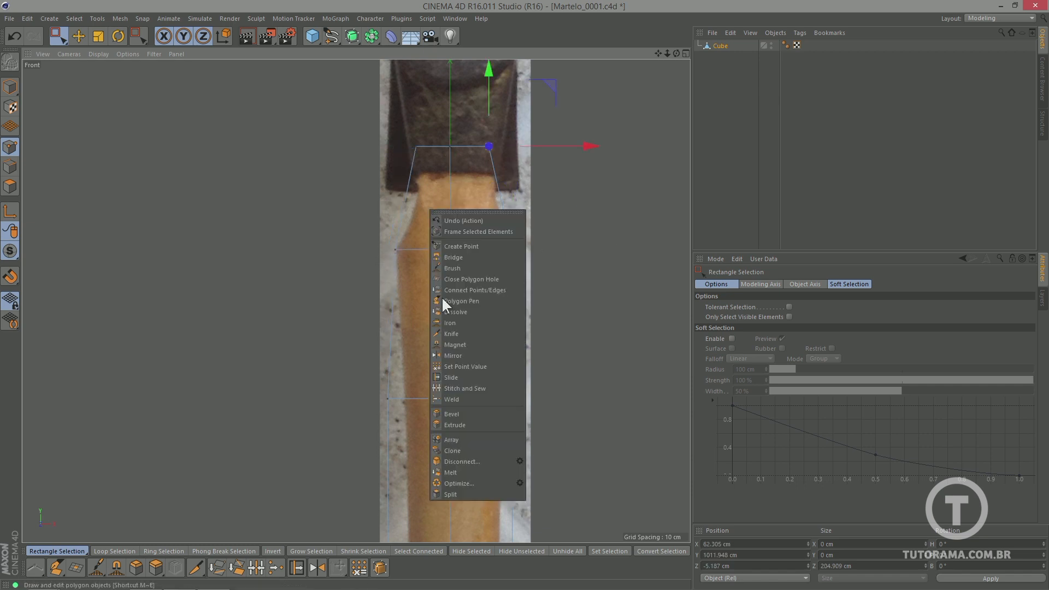
{"action": "left_click", "coordinate": [195, 568]}
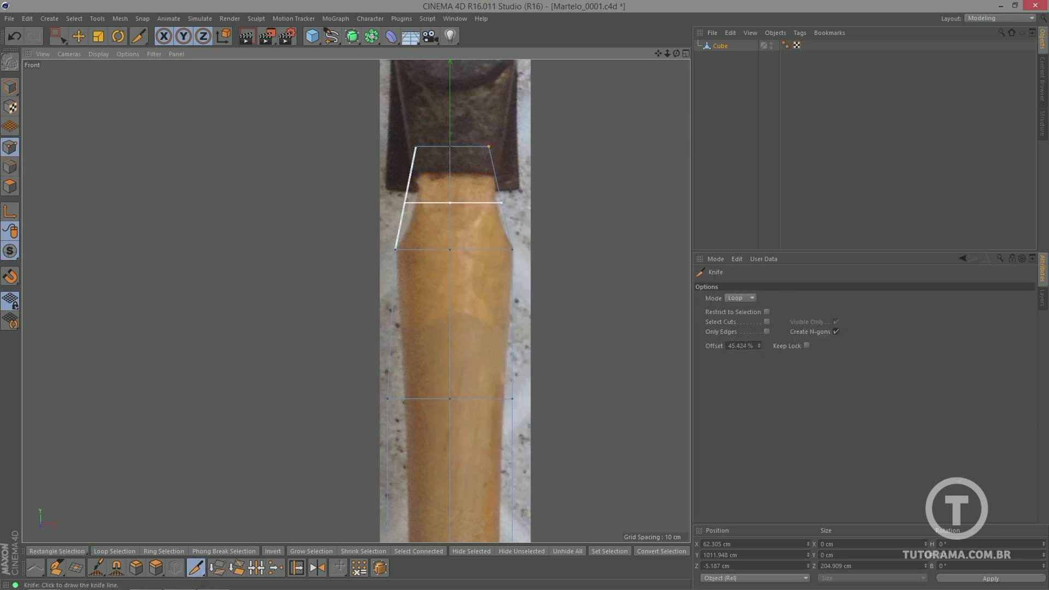
{"action": "left_click", "coordinate": [406, 202]}
- Move the new neck loop's side points and the handle's top corner points inward to the narrow neck outline in the Front view
{"action": "left_click", "coordinate": [58, 36]}
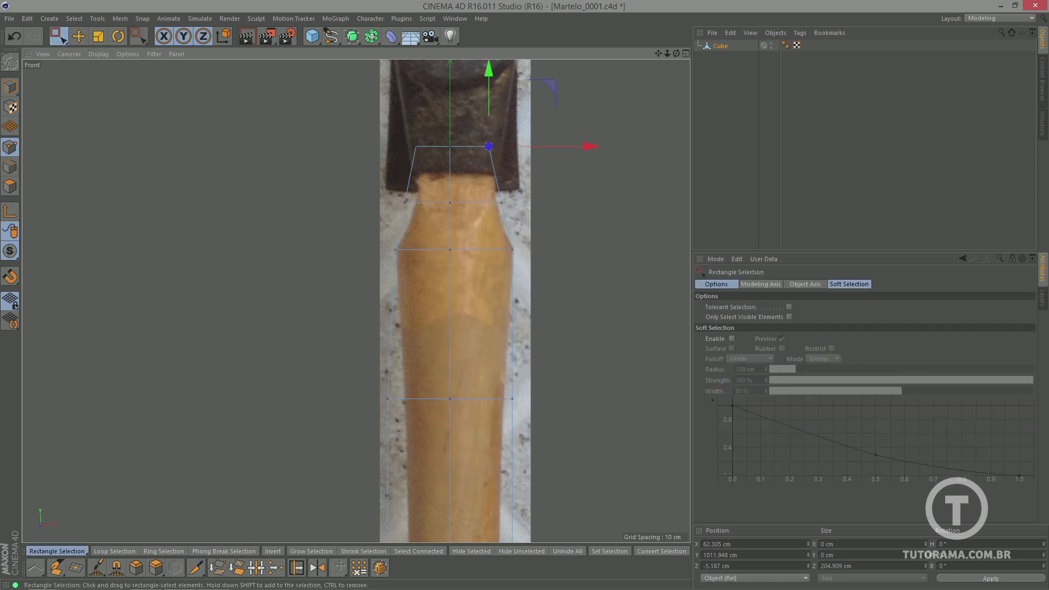
{"action": "left_click_drag", "start_coordinate": [391, 189], "coordinate": [489, 204]}
{"action": "left_click_drag", "start_coordinate": [487, 183], "coordinate": [532, 211]}
{"action": "left_click_drag", "start_coordinate": [479, 133], "coordinate": [541, 152]}
{"action": "left_click_drag", "start_coordinate": [403, 133], "coordinate": [482, 152]}
{"action": "middle_click_drag", "start_coordinate": [482, 152], "coordinate": [501, 53], "text": "alt"}
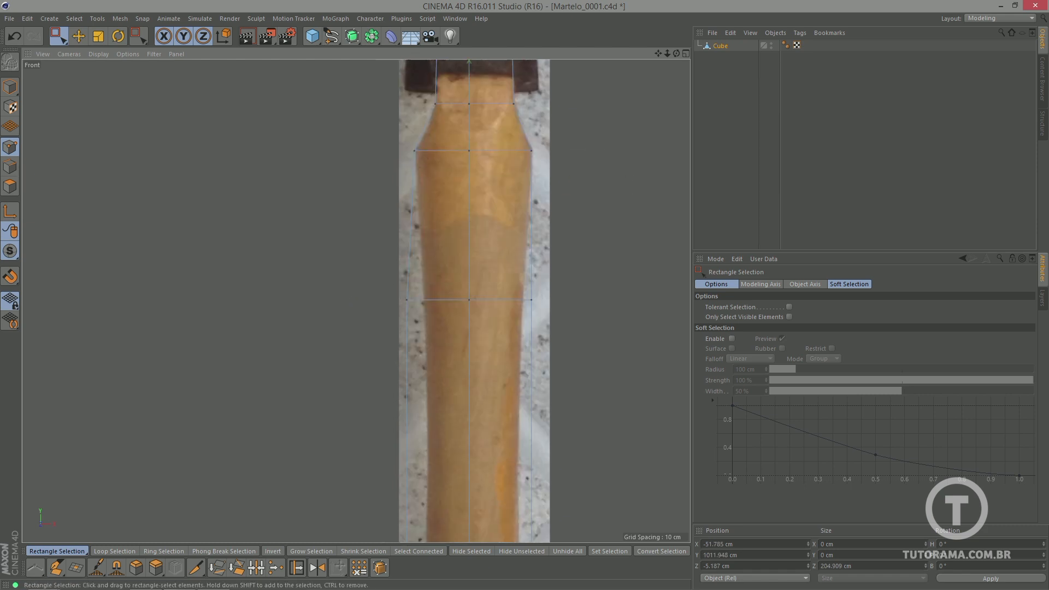
- Move the side points of the two edge loops below the shoulder inward to the handle outline in the Front view
{"action": "left_click_drag", "start_coordinate": [391, 281], "coordinate": [432, 316]}
{"action": "left_click_drag", "start_coordinate": [493, 304], "coordinate": [510, 304]}
{"action": "left_click_drag", "start_coordinate": [516, 289], "coordinate": [542, 333]}
{"action": "left_click_drag", "start_coordinate": [580, 303], "coordinate": [572, 304]}
{"action": "middle_click_drag", "start_coordinate": [547, 464], "coordinate": [562, 308], "text": "alt"}
{"action": "left_click_drag", "start_coordinate": [405, 377], "coordinate": [437, 416]}
{"action": "left_click_drag", "start_coordinate": [503, 395], "coordinate": [529, 413]}
{"action": "left_click_drag", "start_coordinate": [584, 399], "coordinate": [571, 398]}
- Fit the side points of the two lower edge loops to the handle outline in the Front view
{"action": "middle_click_drag", "start_coordinate": [492, 492], "coordinate": [496, 239], "text": "alt"}
{"action": "left_click_drag", "start_coordinate": [410, 378], "coordinate": [448, 415]}
{"action": "left_click_drag", "start_coordinate": [479, 400], "coordinate": [481, 399]}
{"action": "left_click_drag", "start_coordinate": [574, 383], "coordinate": [530, 415]}
{"action": "left_click_drag", "start_coordinate": [593, 401], "coordinate": [585, 401]}
{"action": "middle_click_drag", "start_coordinate": [492, 505], "coordinate": [516, 98], "text": "alt"}
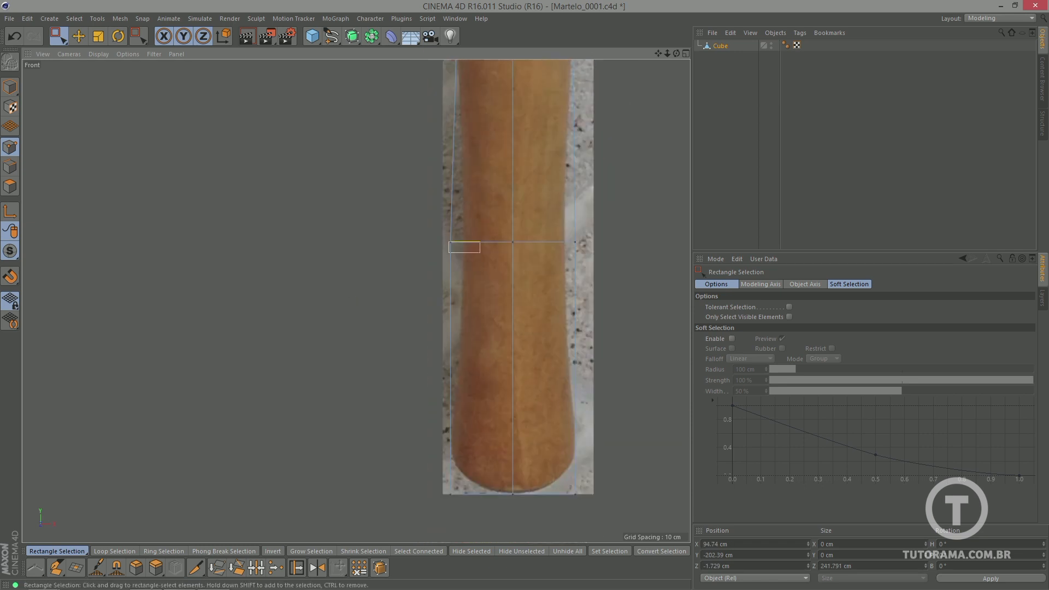
{"action": "left_click_drag", "start_coordinate": [479, 252], "coordinate": [449, 242]}
{"action": "left_click_drag", "start_coordinate": [534, 244], "coordinate": [552, 257]}
{"action": "left_click_drag", "start_coordinate": [626, 244], "coordinate": [616, 244]}
- Align the handle's bottom corner points with the wide lower end of the reference photo in the Front view
{"action": "middle_click_drag", "start_coordinate": [617, 244], "coordinate": [644, 112], "text": "alt"}
{"action": "left_click_drag", "start_coordinate": [465, 350], "coordinate": [495, 377]}
{"action": "left_click_drag", "start_coordinate": [618, 342], "coordinate": [647, 371]}
- Cut a new edge loop just above the handle's bottom edge, using the Knife in Loop mode
{"action": "right_click", "coordinate": [514, 328]}
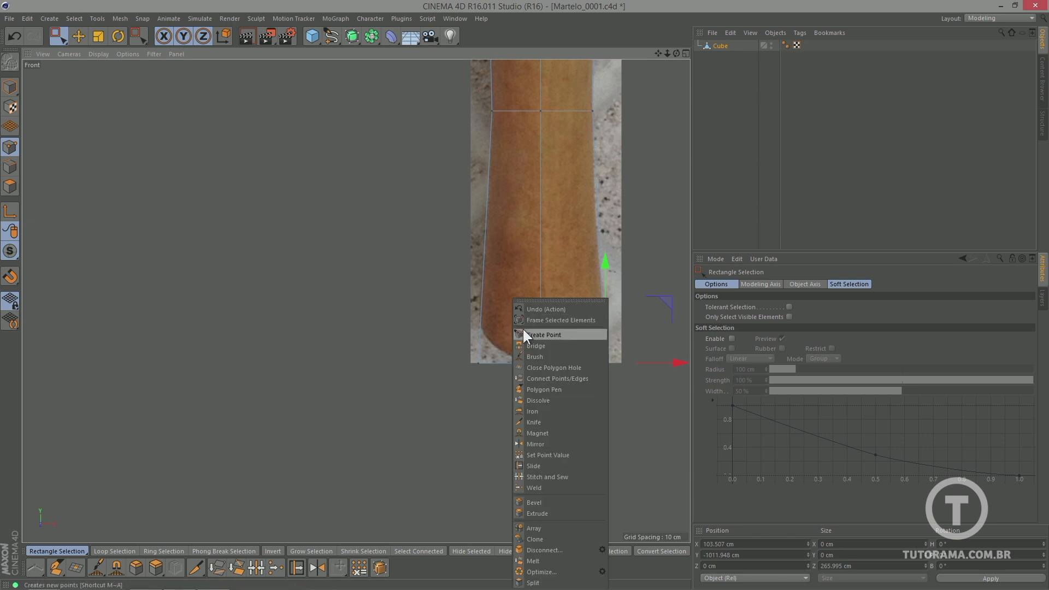
{"action": "left_click", "coordinate": [196, 568]}
{"action": "left_click", "coordinate": [195, 568]}
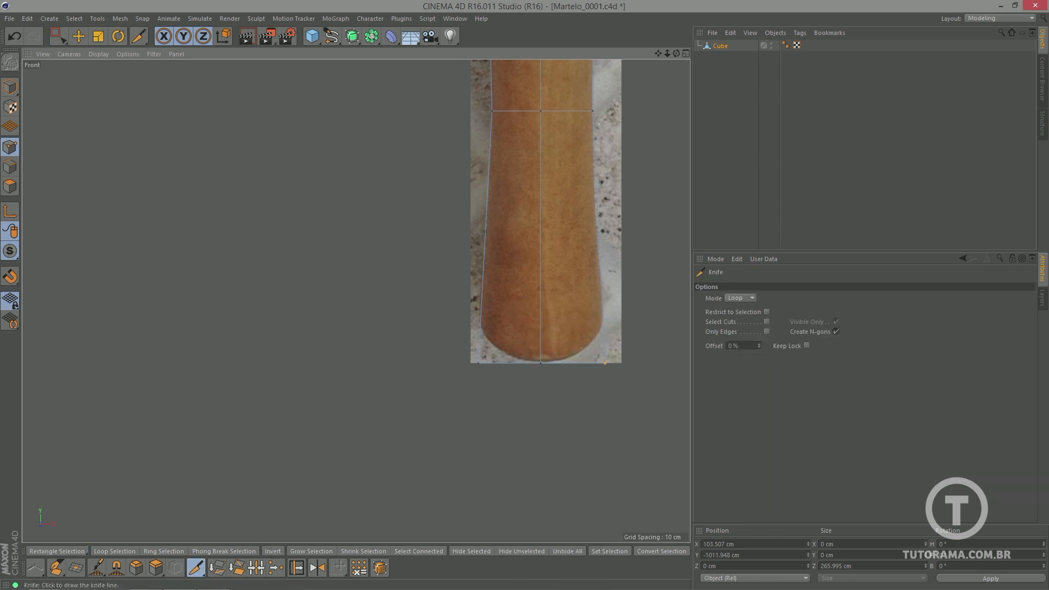
{"action": "left_click", "coordinate": [481, 342]}
{"action": "key", "text": "0"}
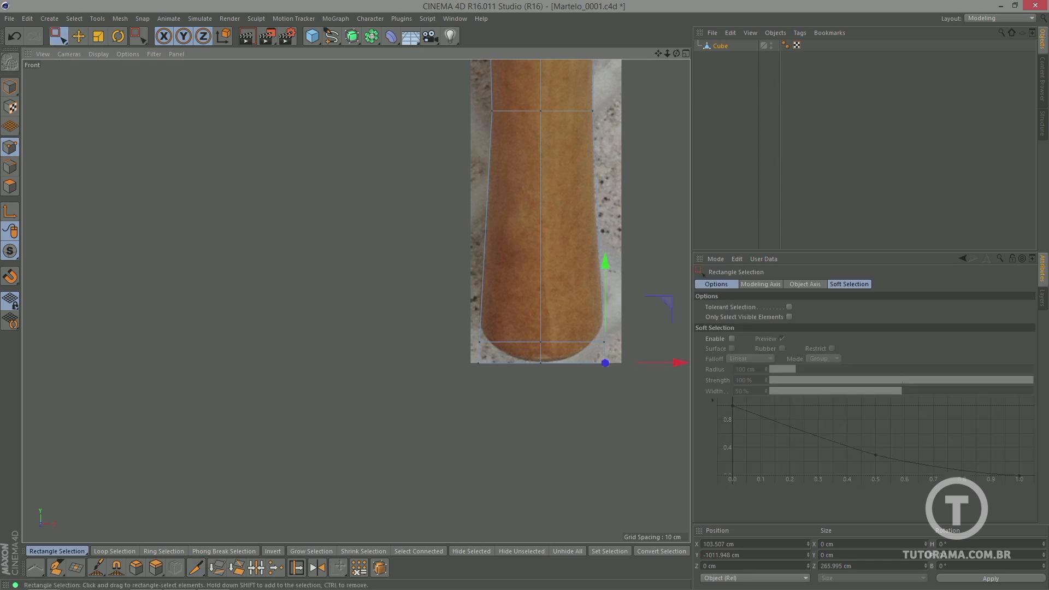
- Move the two bottom corner points inward in the Front view to begin tapering the handle's end
{"action": "left_click_drag", "start_coordinate": [462, 352], "coordinate": [494, 377]}
{"action": "left_click_drag", "start_coordinate": [572, 363], "coordinate": [602, 363]}
{"action": "left_click_drag", "start_coordinate": [624, 377], "coordinate": [588, 352]}
{"action": "left_click_drag", "start_coordinate": [656, 364], "coordinate": [626, 365]}
- Raise the new bottom loop about 23 cm to where the end starts curving, and pull the bottom corner points further inward
{"action": "left_click_drag", "start_coordinate": [645, 349], "coordinate": [441, 304]}
{"action": "left_click_drag", "start_coordinate": [541, 269], "coordinate": [541, 255]}
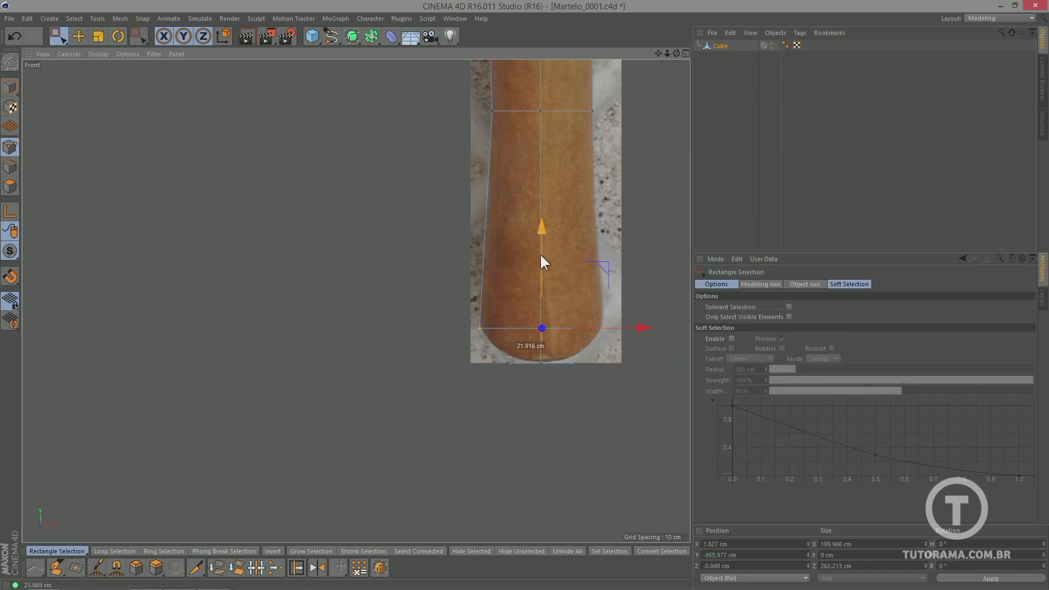
{"action": "left_click_drag", "start_coordinate": [592, 313], "coordinate": [656, 328]}
{"action": "left_click_drag", "start_coordinate": [489, 350], "coordinate": [522, 377]}
{"action": "left_click_drag", "start_coordinate": [583, 362], "coordinate": [561, 353]}
{"action": "left_click_drag", "start_coordinate": [635, 363], "coordinate": [628, 363]}
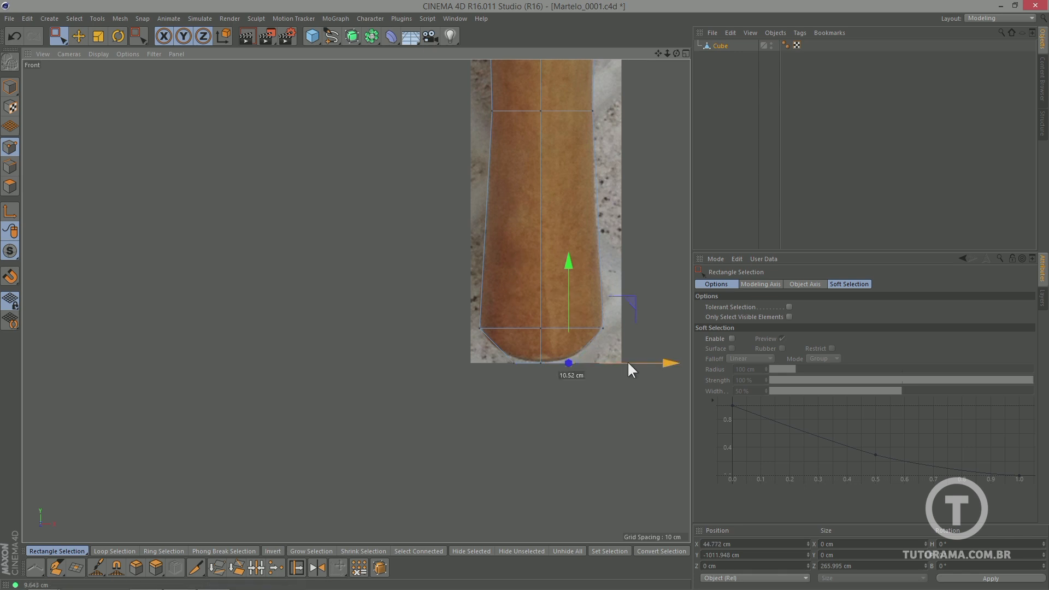
- Pull the bottom corner points inward to about 134.5 cm deep in the Right view and raise the bottom points to Y about -1004 cm
{"action": "key", "text": "F3"}
{"action": "scroll", "coordinate": [481, 495], "scroll_direction": "up", "scroll_amount": 10}
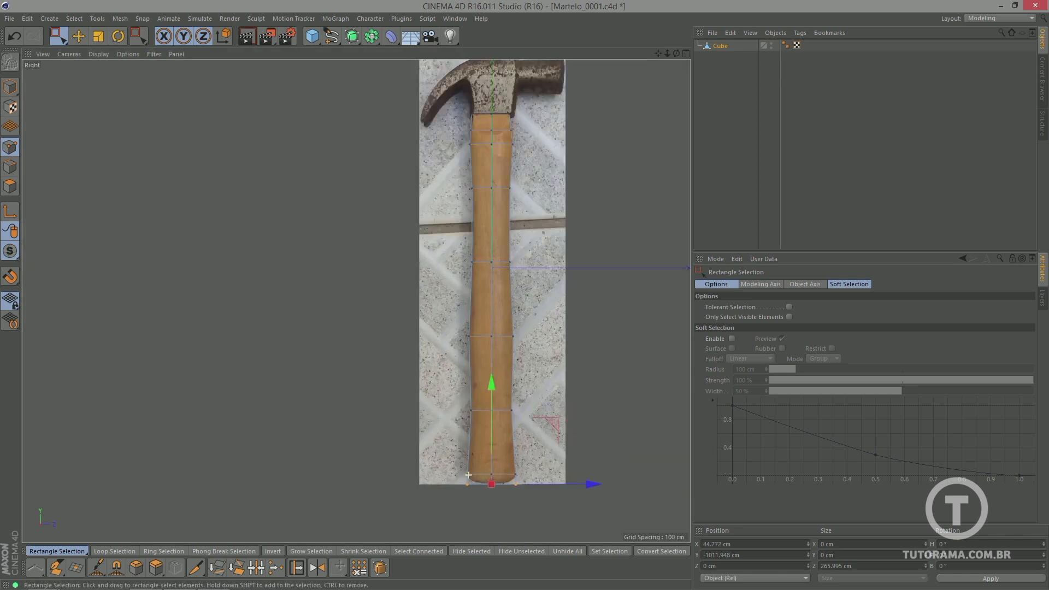
{"action": "scroll", "coordinate": [356, 302], "scroll_direction": "up", "scroll_amount": 3}
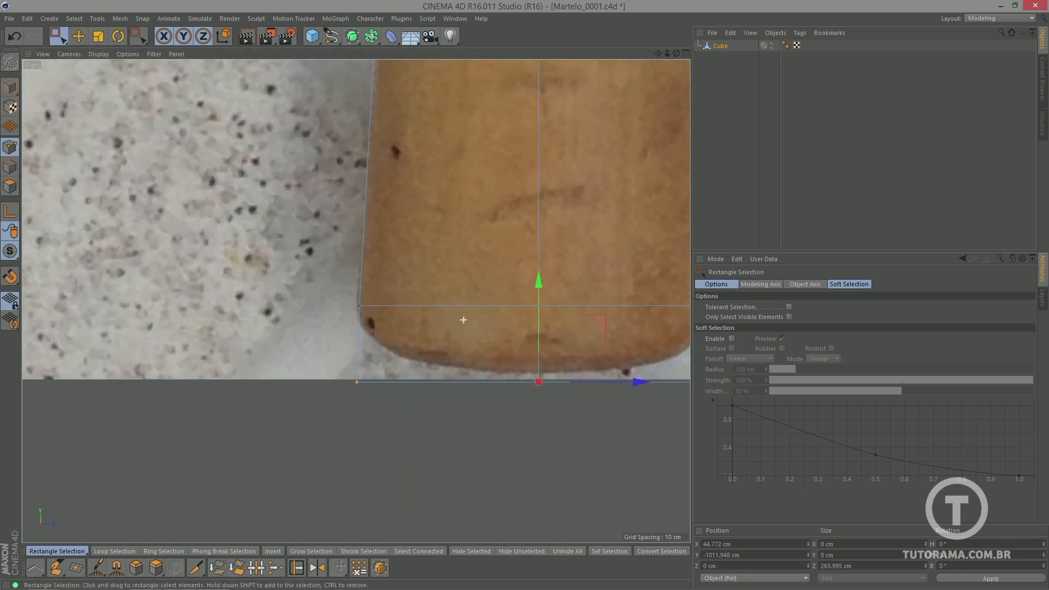
{"action": "left_click", "coordinate": [357, 382]}
{"action": "left_click_drag", "start_coordinate": [461, 382], "coordinate": [554, 383]}
{"action": "middle_click_drag", "start_coordinate": [468, 319], "coordinate": [357, 302], "text": "alt"}
{"action": "left_click_drag", "start_coordinate": [623, 390], "coordinate": [623, 391]}
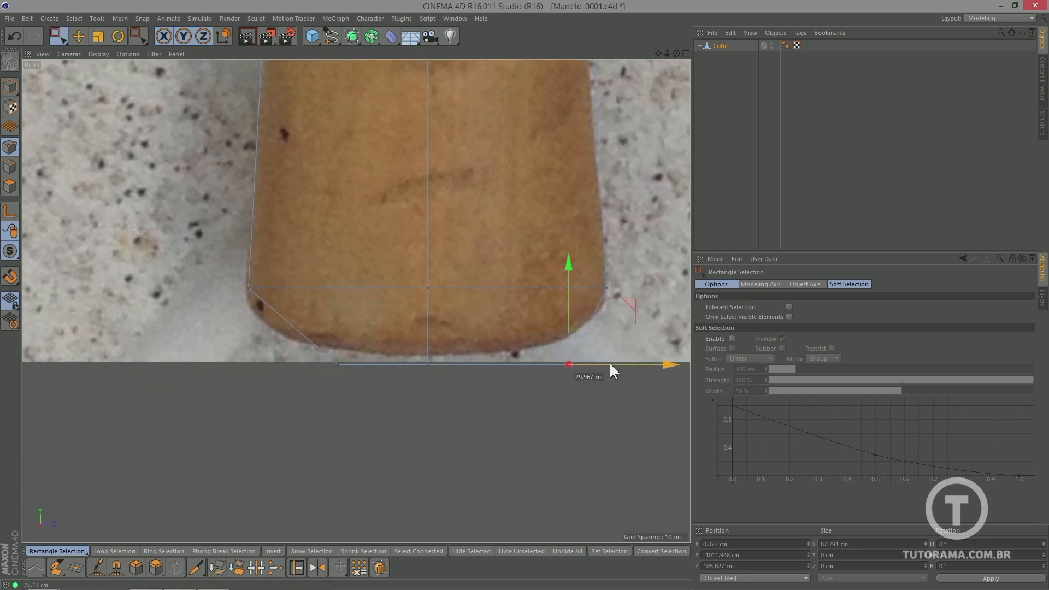
{"action": "left_click_drag", "start_coordinate": [418, 355], "coordinate": [438, 375]}
{"action": "scroll", "coordinate": [356, 302], "scroll_direction": "down", "scroll_amount": 5}
{"action": "scroll", "coordinate": [357, 301], "scroll_direction": "down", "scroll_amount": 3}
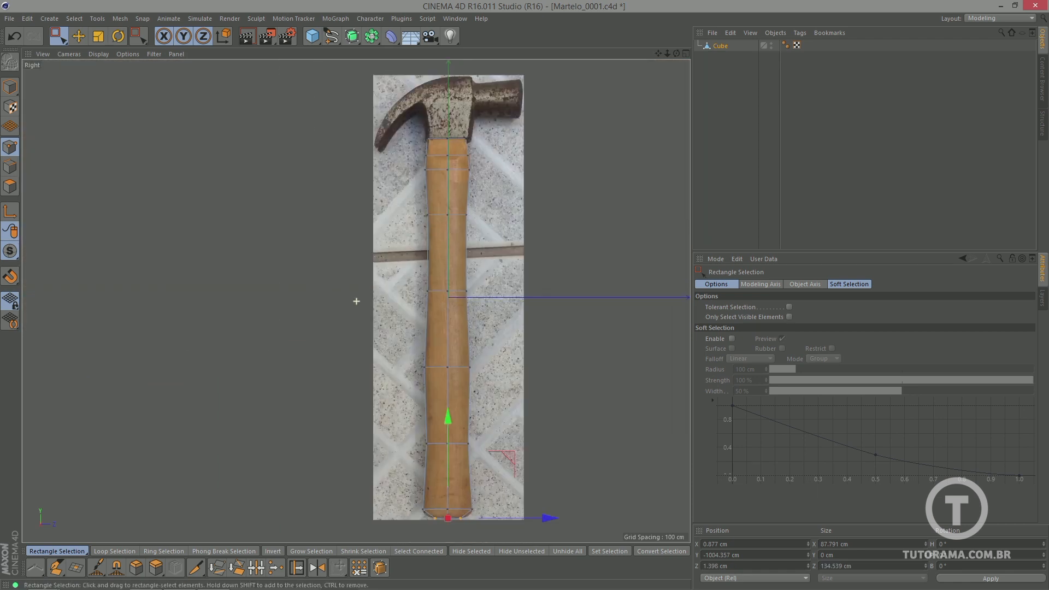
- Check the handle's shape in the Perspective view and save the scene
{"action": "key", "text": "F1"}
{"action": "left_click_drag", "start_coordinate": [357, 301], "coordinate": [407, 328], "text": "alt"}
{"action": "key", "text": "ctrl+s"}
- Select the points along the handle's four outer corners in the Top view, ready for scaling
{"action": "key", "text": "F2"}
{"action": "scroll", "coordinate": [269, 278], "scroll_direction": "up", "scroll_amount": 5}
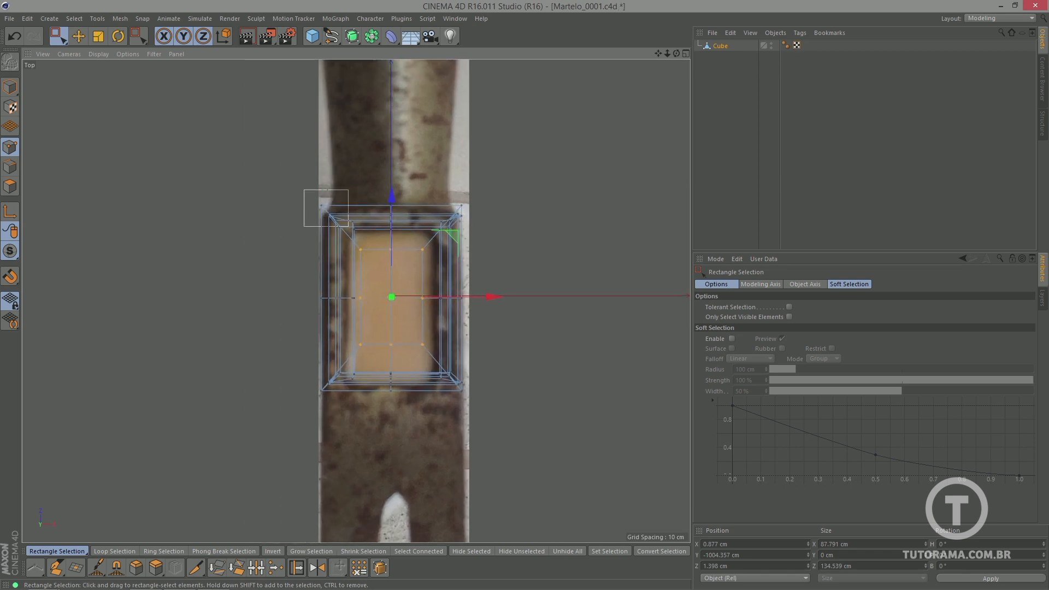
{"action": "left_click_drag", "start_coordinate": [370, 242], "coordinate": [428, 241]}
{"action": "left_click_drag", "start_coordinate": [486, 425], "coordinate": [486, 425], "text": "shift"}
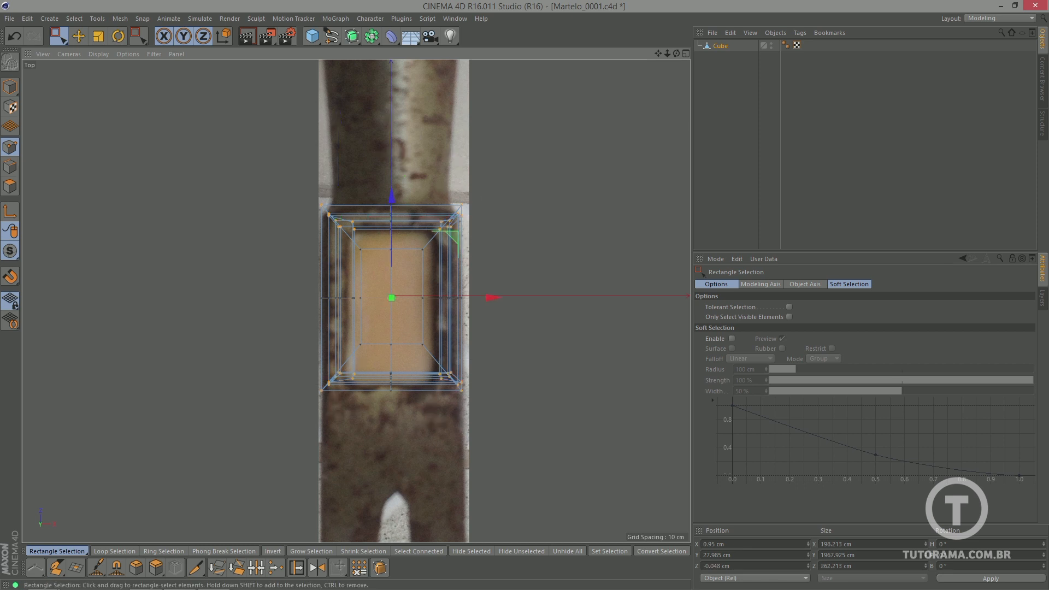
{"action": "left_click", "coordinate": [100, 36]}
- Try to scale the selected corner points in the Top view and undo it
{"action": "left_click_drag", "start_coordinate": [529, 124], "coordinate": [470, 246]}
{"action": "key", "text": "F1"}
{"action": "key", "text": "ctrl+z"}
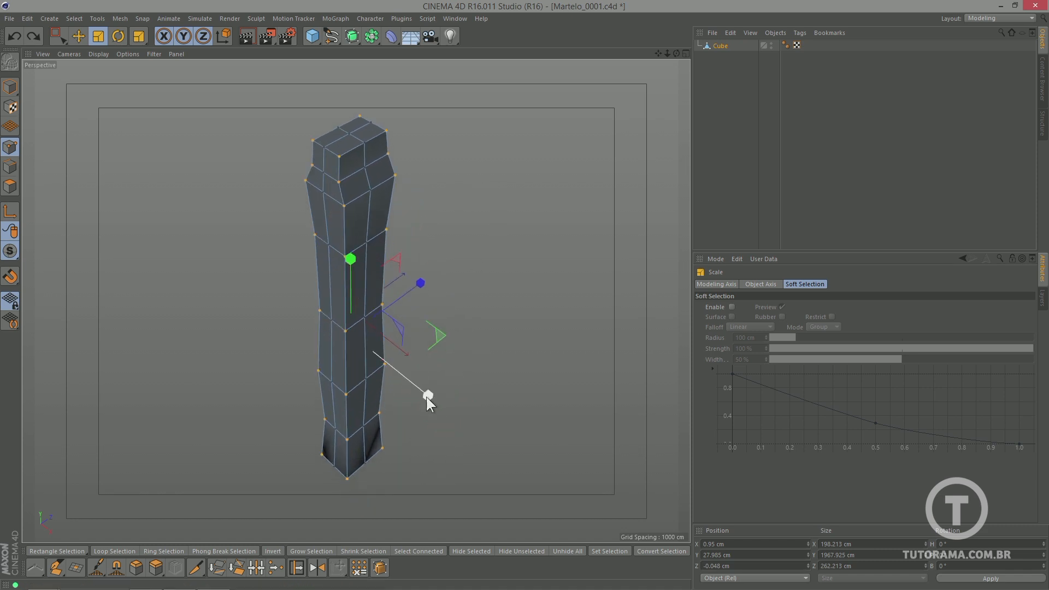
- Scale the selected corner points inward to about 126 cm in X, and inward along Z, to round the handle's cross-section
{"action": "left_click_drag", "start_coordinate": [426, 397], "coordinate": [399, 369]}
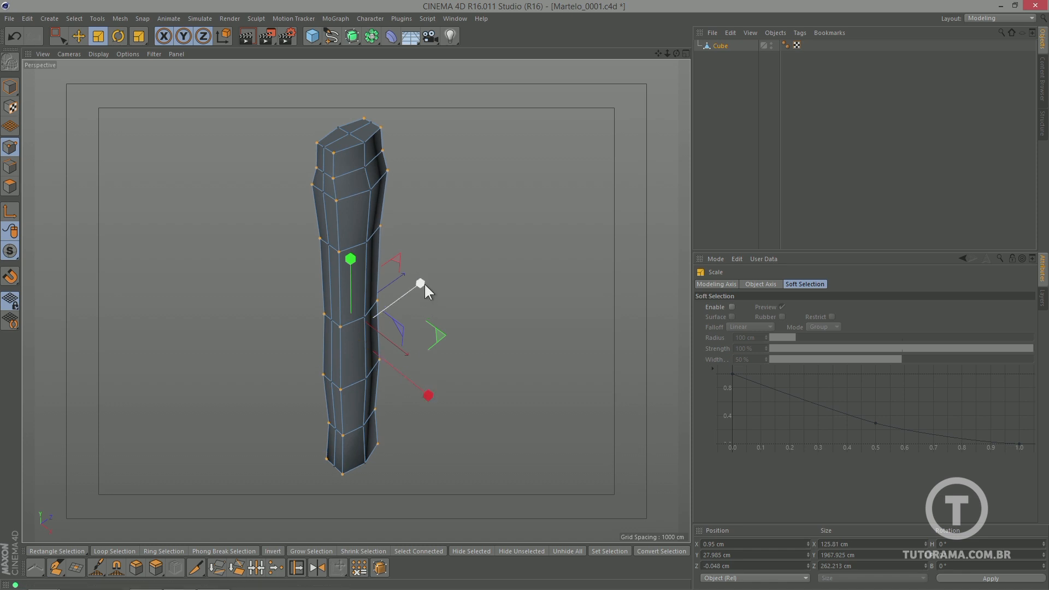
{"action": "left_click_drag", "start_coordinate": [422, 284], "coordinate": [404, 310]}
{"action": "left_click_drag", "start_coordinate": [405, 247], "coordinate": [403, 333], "text": "alt"}
{"action": "key", "text": "ctrl+z"}
{"action": "left_click_drag", "start_coordinate": [418, 240], "coordinate": [485, 272]}
{"action": "right_click_drag", "start_coordinate": [485, 272], "coordinate": [346, 345], "text": "alt"}
{"action": "left_click_drag", "start_coordinate": [347, 345], "coordinate": [492, 235], "text": "alt"}
- Deselect the handle, return to Model mode and save the scene
{"action": "left_click", "coordinate": [703, 146]}
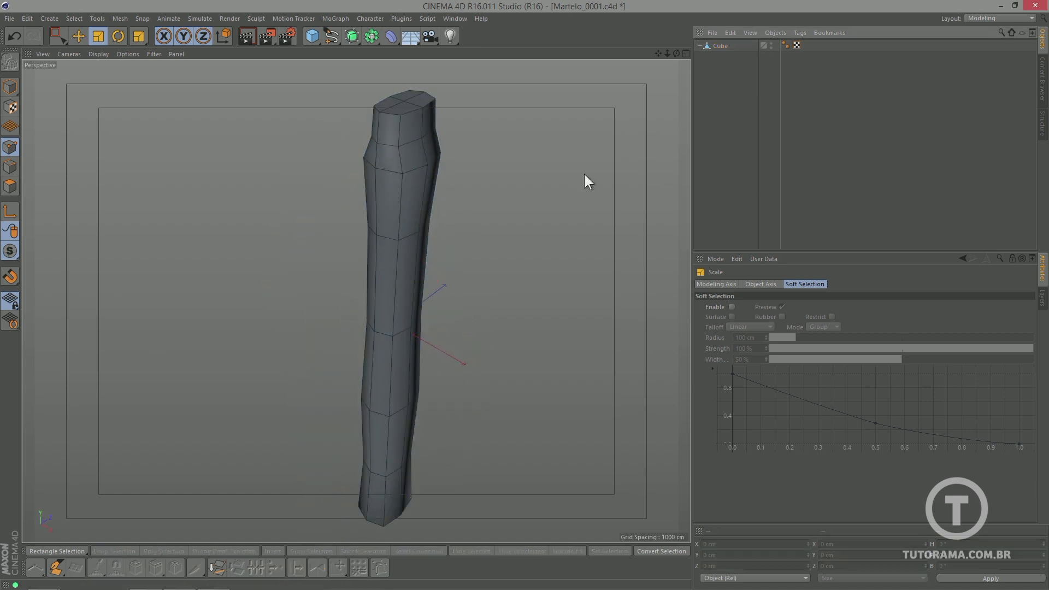
{"action": "left_click", "coordinate": [10, 86]}
{"action": "key", "text": "ctrl+s"}
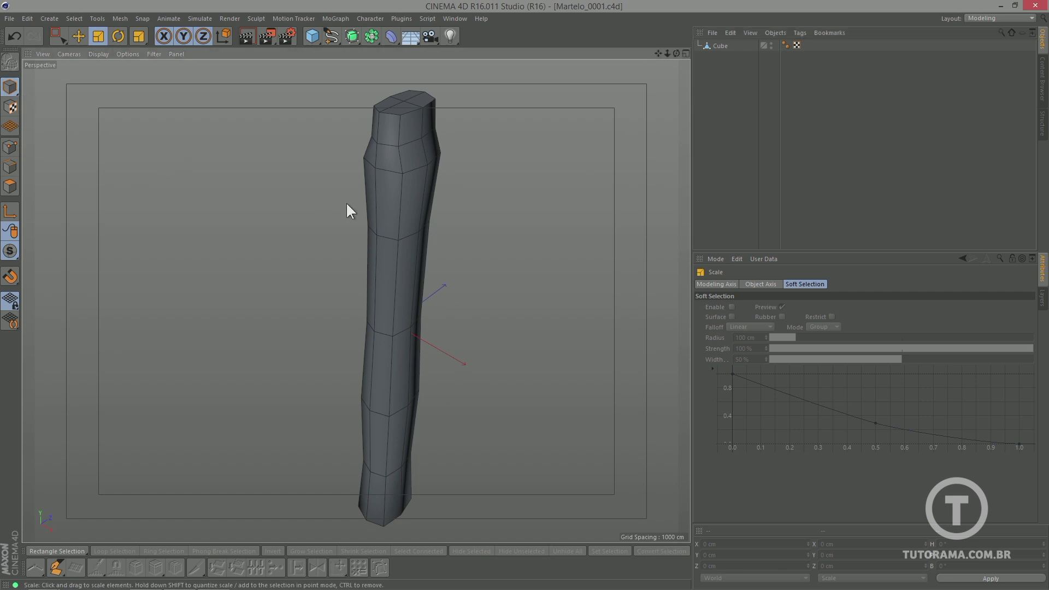
- Add a cube primitive and move it up onto the hammer head in the Right view, to Y about 990 cm
{"action": "left_click_drag", "start_coordinate": [350, 211], "coordinate": [410, 131], "text": "alt"}
{"action": "key", "text": "F3"}
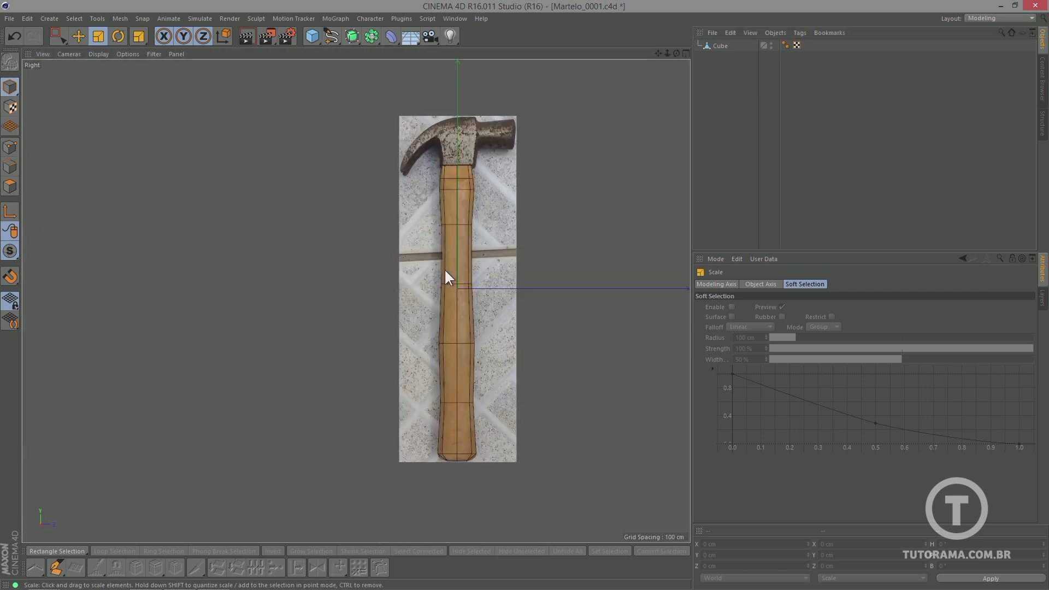
{"action": "scroll", "coordinate": [446, 276], "scroll_direction": "up", "scroll_amount": 3}
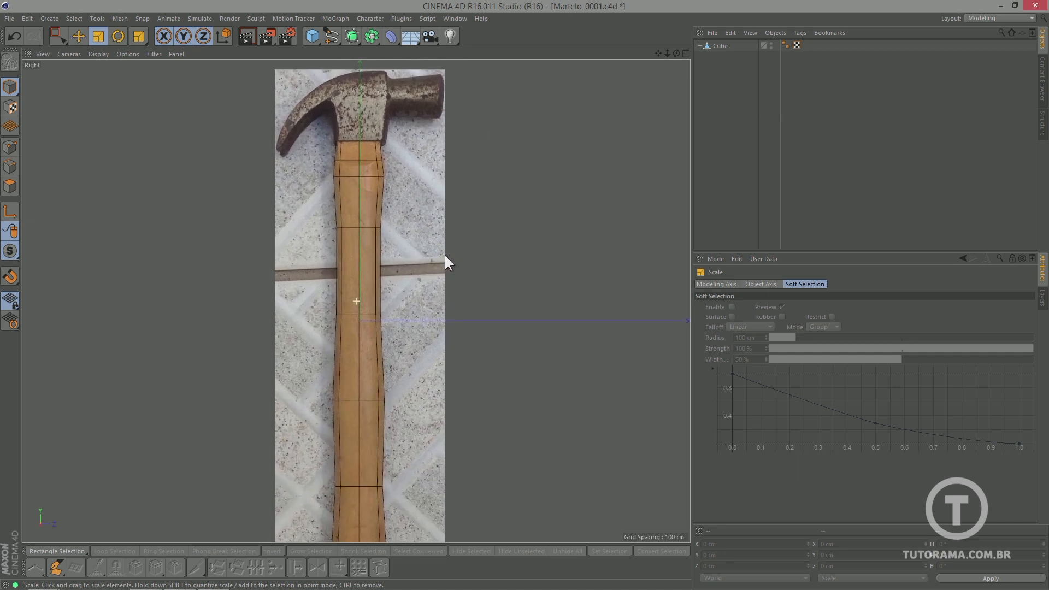
{"action": "scroll", "coordinate": [444, 261], "scroll_direction": "down", "scroll_amount": 3}
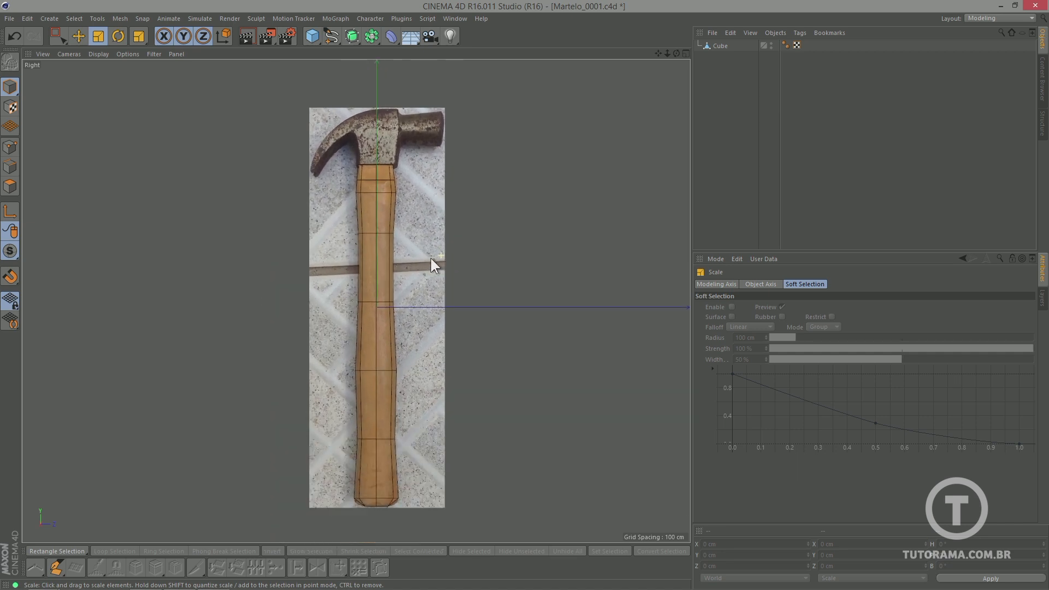
{"action": "left_click", "coordinate": [310, 40]}
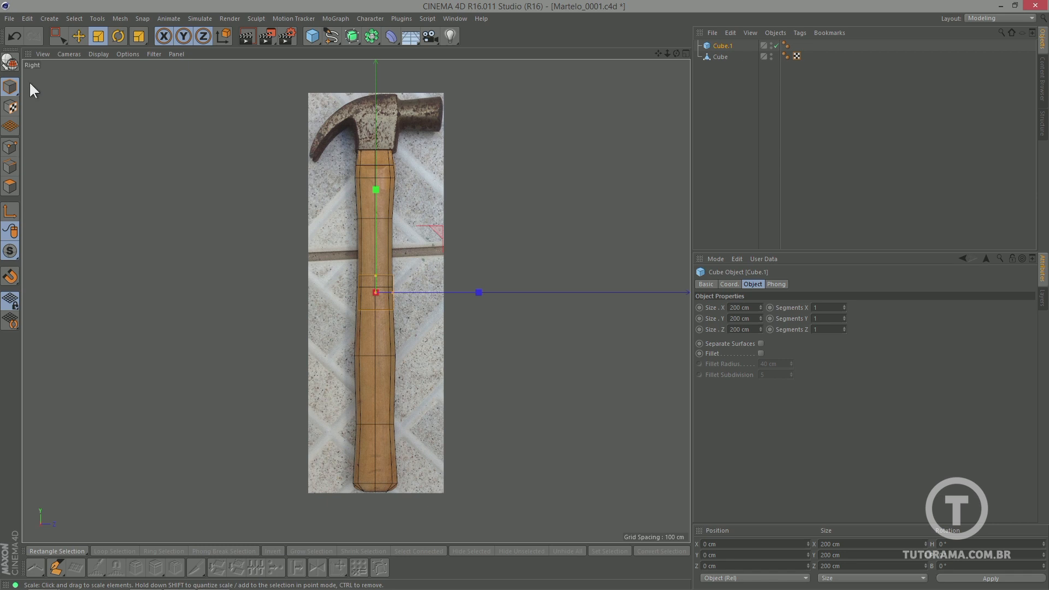
{"action": "left_click", "coordinate": [78, 36]}
{"action": "left_click_drag", "start_coordinate": [375, 244], "coordinate": [379, 81]}
- Resize the new cube to about 357 cm in Y and 250 cm in Z to cover the head's central block
{"action": "scroll", "coordinate": [392, 120], "scroll_direction": "up", "scroll_amount": 6}
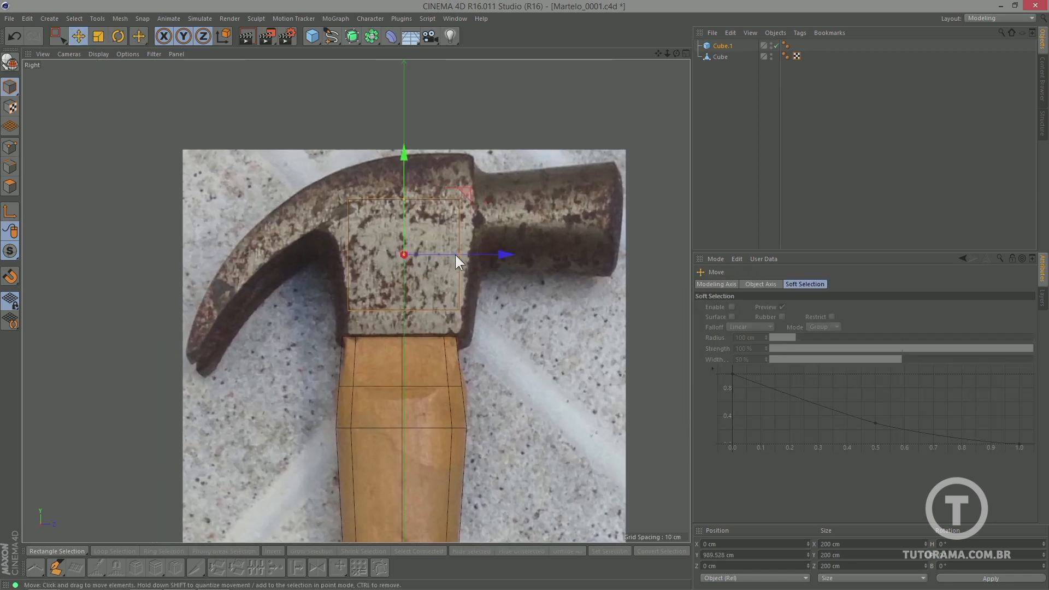
{"action": "left_click_drag", "start_coordinate": [404, 198], "coordinate": [409, 153]}
{"action": "left_click_drag", "start_coordinate": [460, 253], "coordinate": [474, 253]}
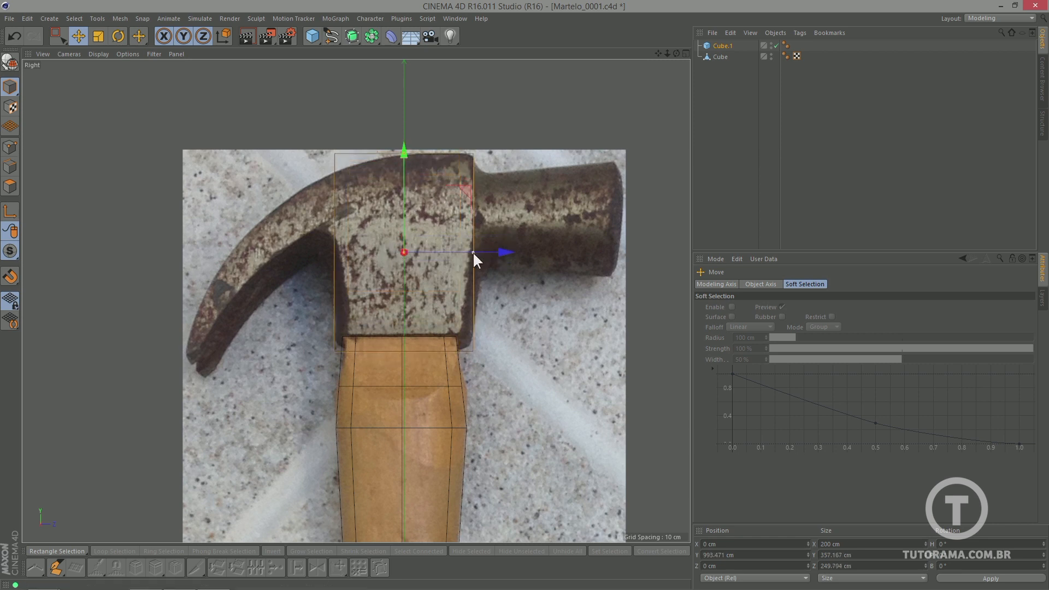
{"action": "key", "text": "F1"}
{"action": "key", "text": "F2"}
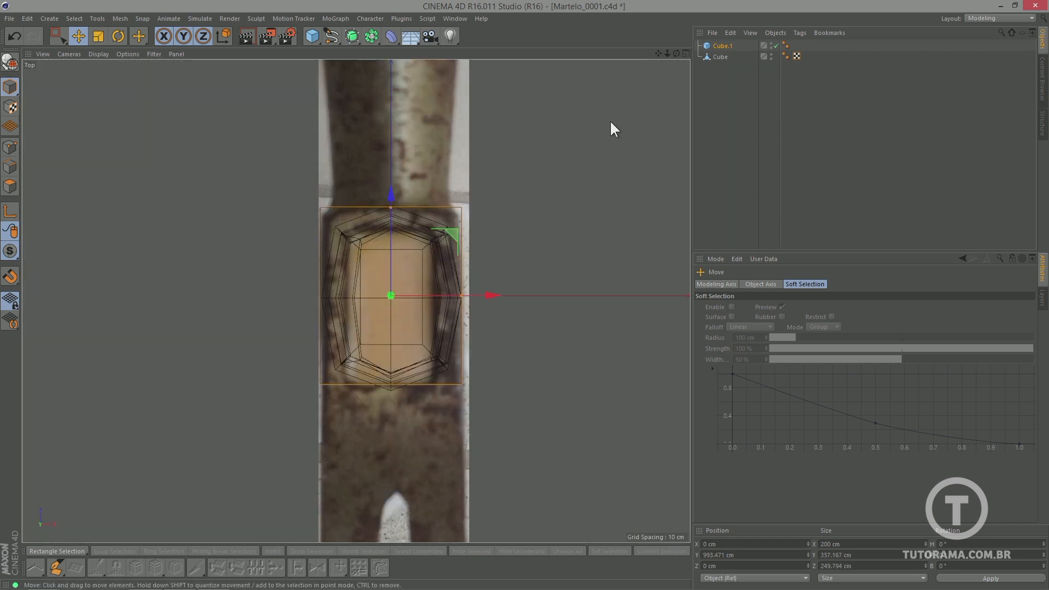
{"action": "key", "text": "F3"}
- Set the head cube's X, Y and Z segments to 2 and inspect it in the Perspective view
{"action": "left_click", "coordinate": [719, 47]}
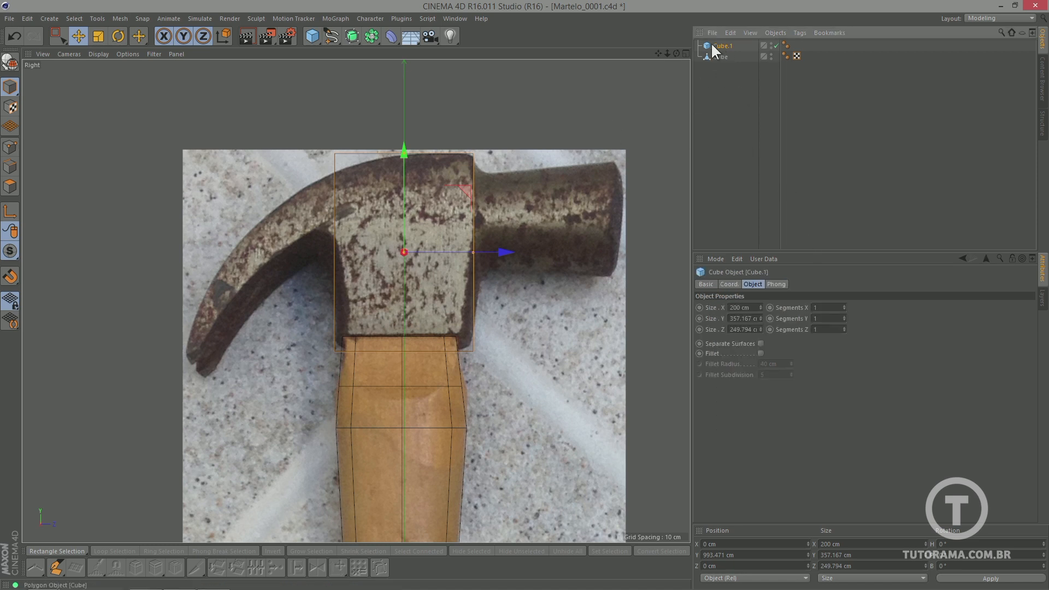
{"action": "left_click", "coordinate": [752, 285]}
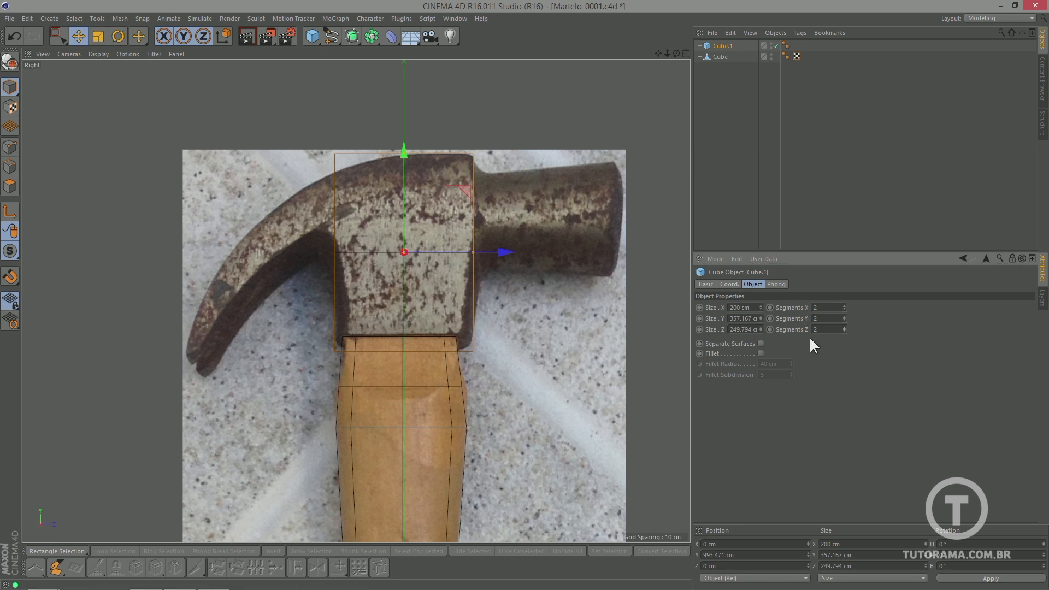
{"action": "key", "text": "F1"}
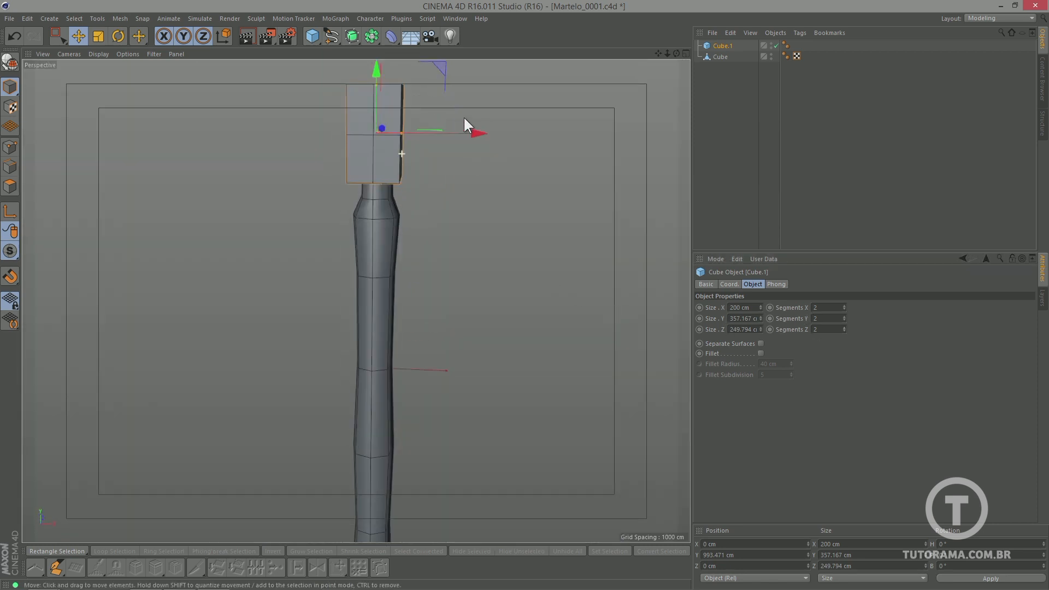
{"action": "left_click_drag", "start_coordinate": [465, 118], "coordinate": [400, 163], "text": "alt"}
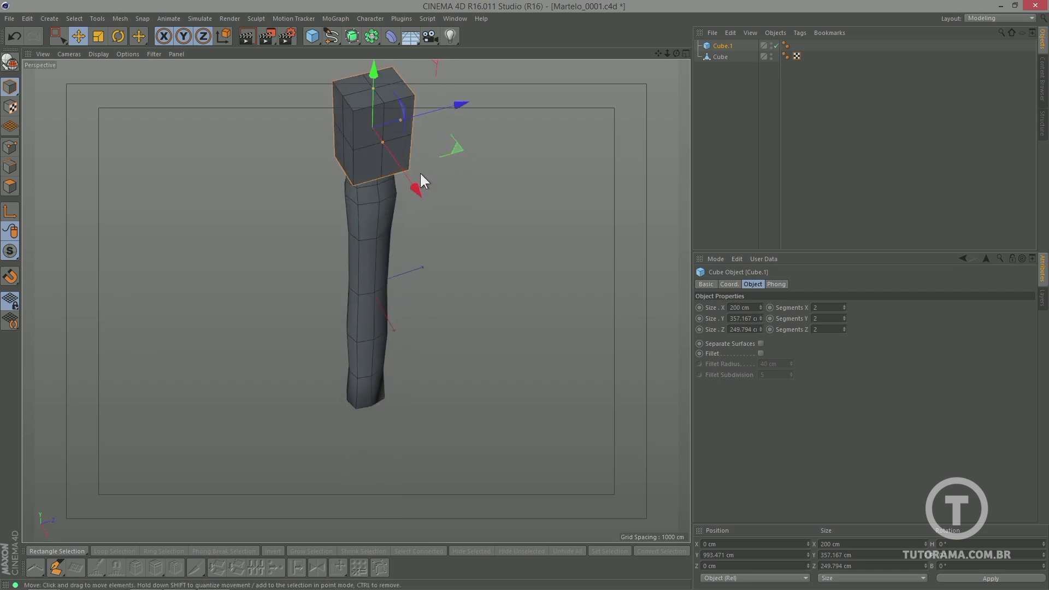
- Make the head cube an editable polygon object and check it against the Right view reference
{"action": "key", "text": "F3"}
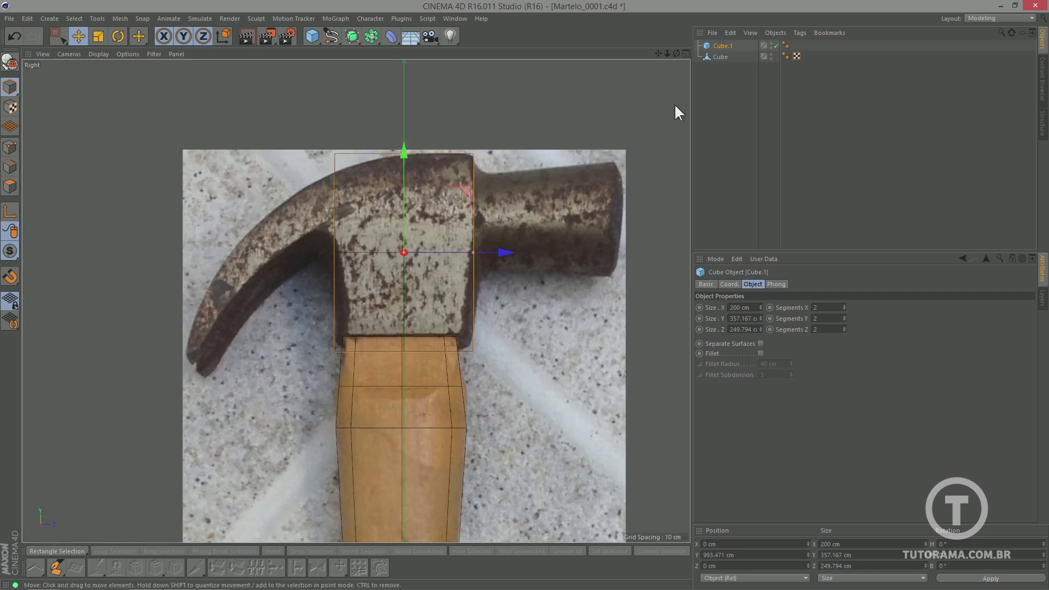
{"action": "left_click", "coordinate": [10, 62]}
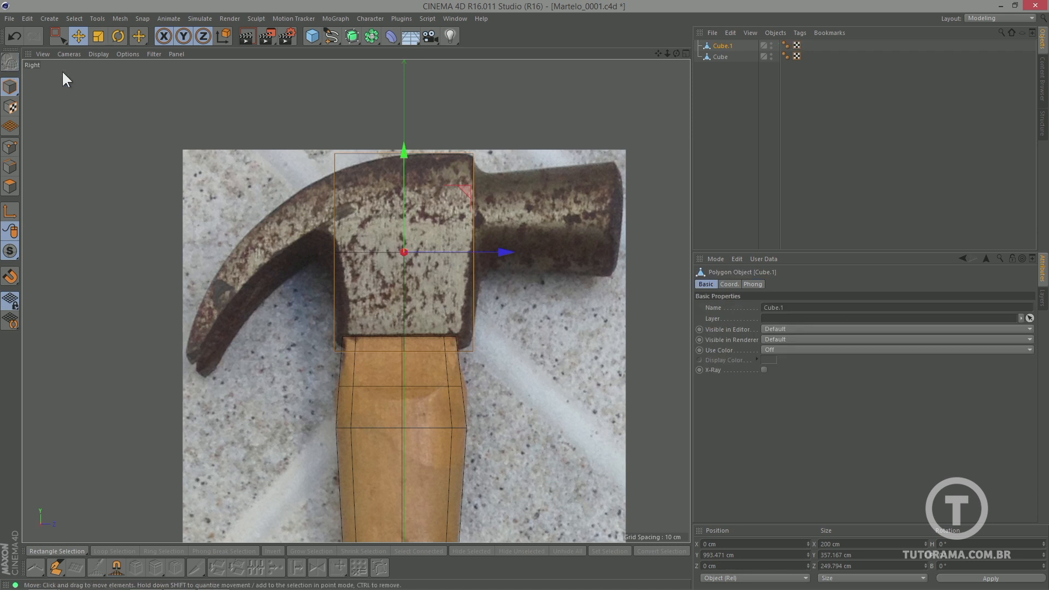
{"action": "key", "text": "F2"}
{"action": "key", "text": "F1"}
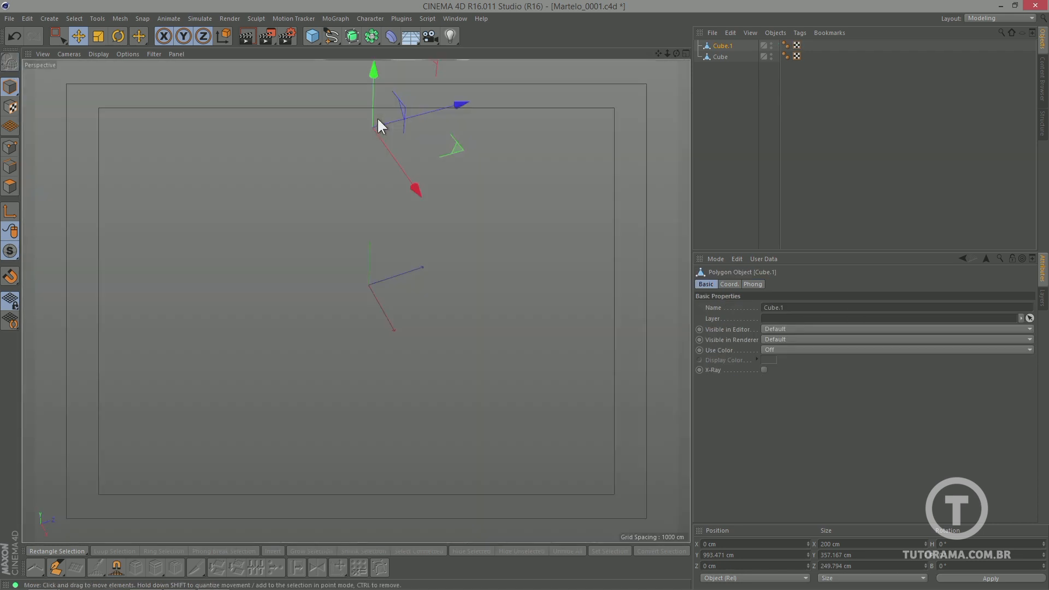
{"action": "key", "text": "F3"}
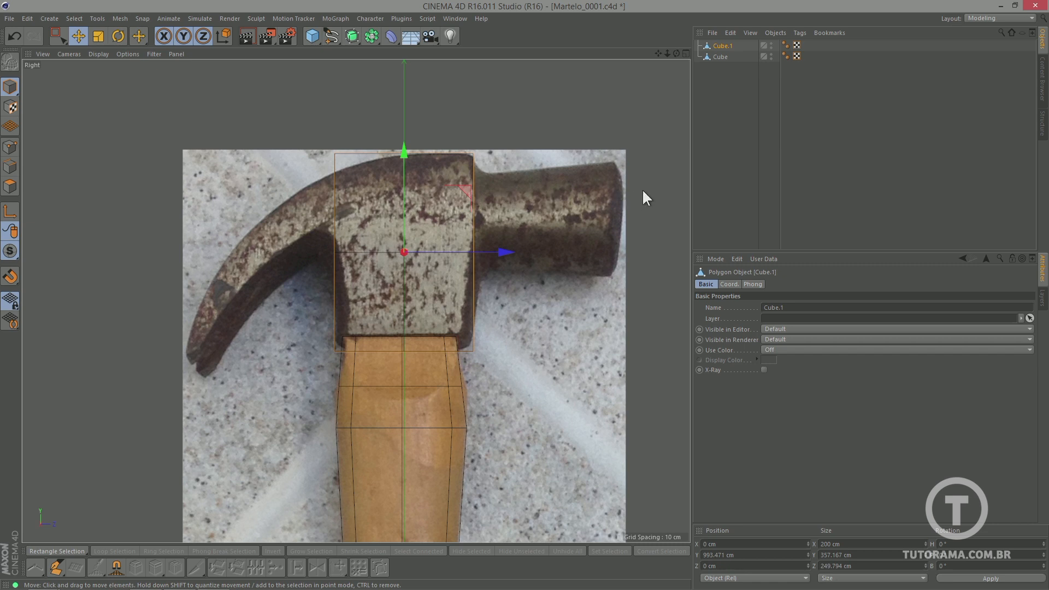
- Extrude the upper polygons on the head cube's striking side out to the end of the hammer face, to Z about 394 cm
{"action": "left_click", "coordinate": [63, 35]}
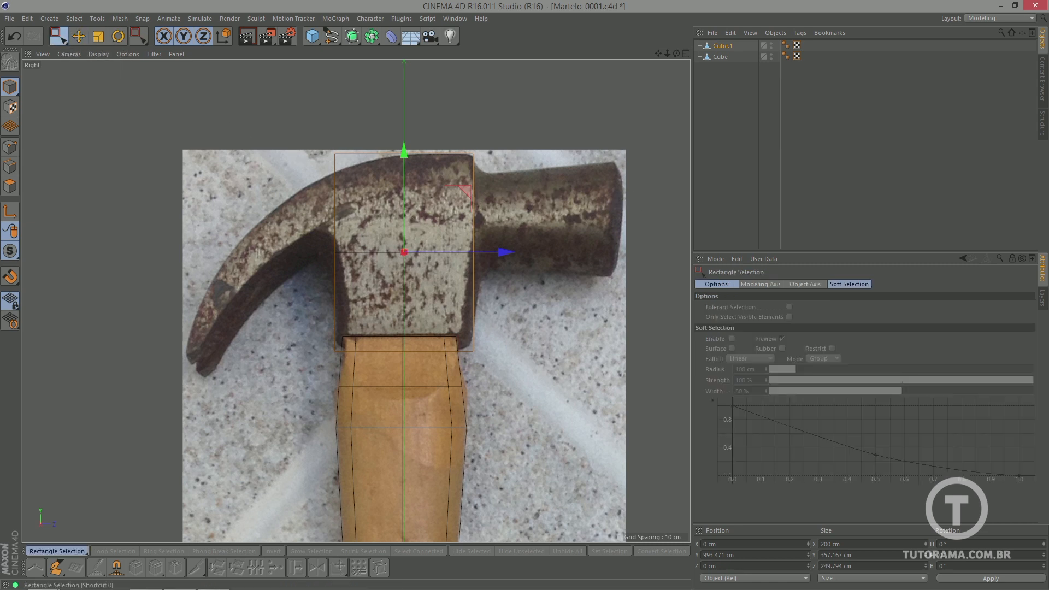
{"action": "left_click", "coordinate": [10, 187]}
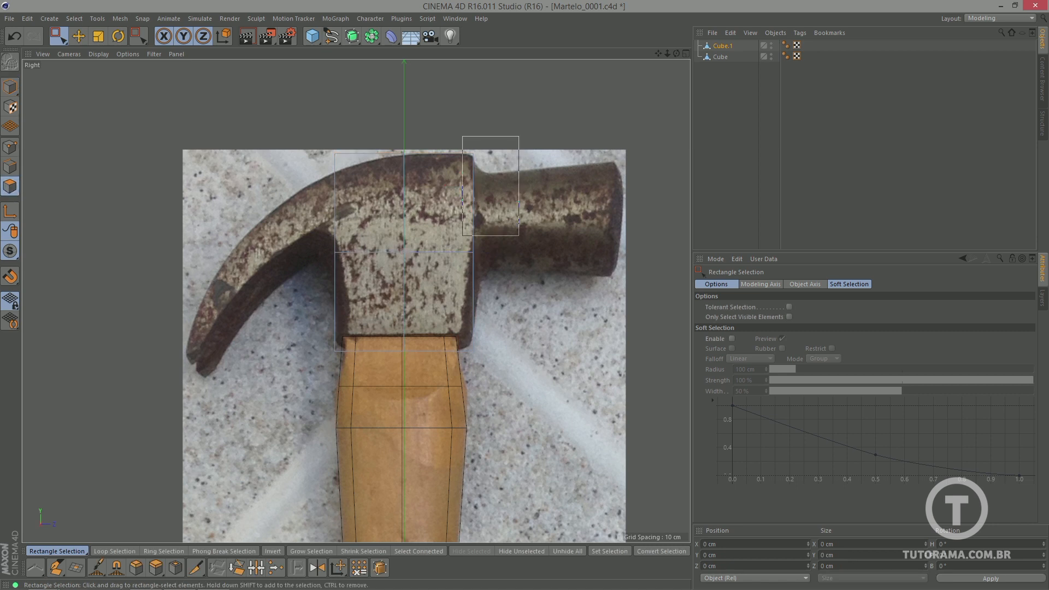
{"action": "left_click_drag", "start_coordinate": [519, 271], "coordinate": [519, 271]}
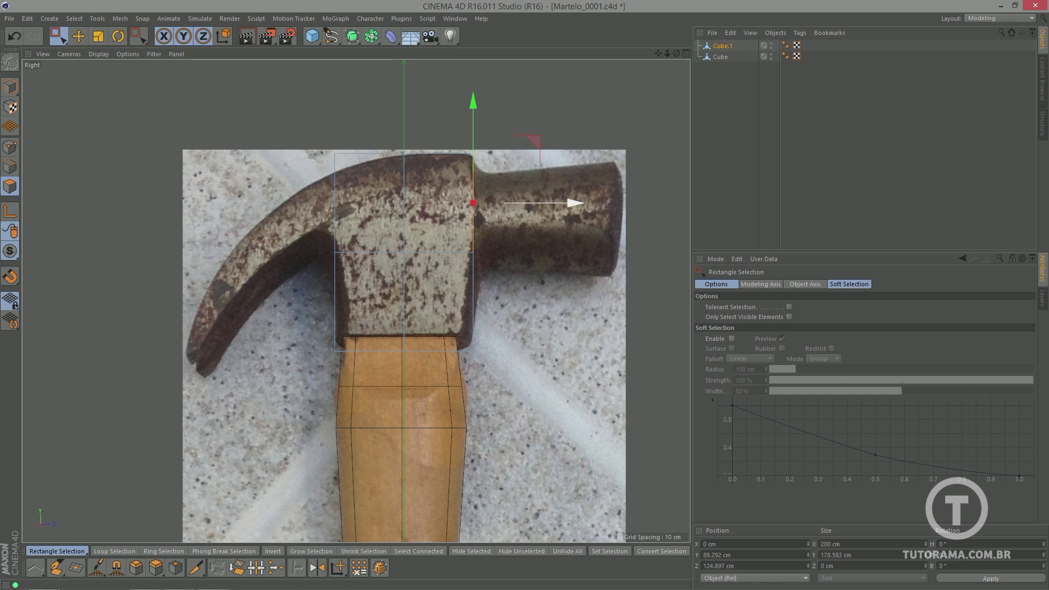
{"action": "left_click_drag", "start_coordinate": [541, 203], "coordinate": [688, 203]}
{"action": "key", "text": "F1"}
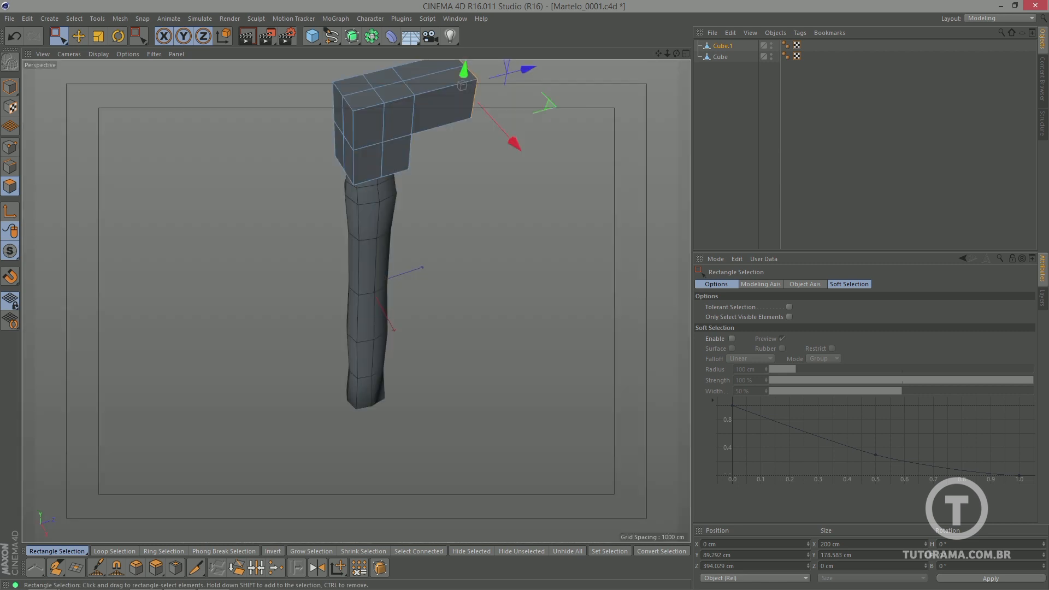
{"action": "left_click_drag", "start_coordinate": [356, 301], "coordinate": [355, 301], "text": "alt"}
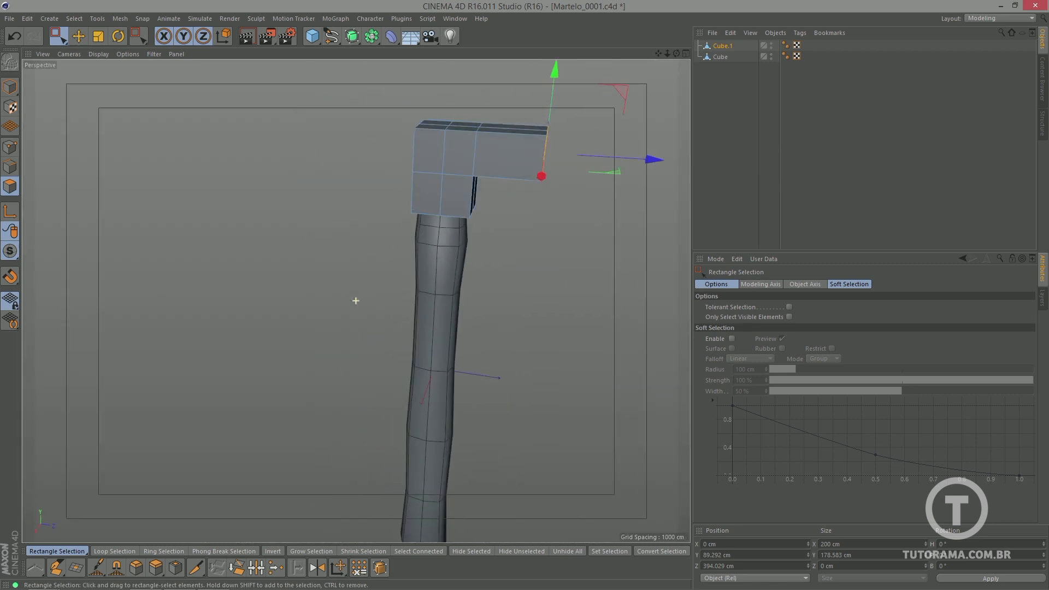
- Align the striking end with the Top view reference, moving its polygons to Z about 395 cm
{"action": "key", "text": "F2"}
{"action": "scroll", "coordinate": [520, 188], "scroll_direction": "down", "scroll_amount": 5}
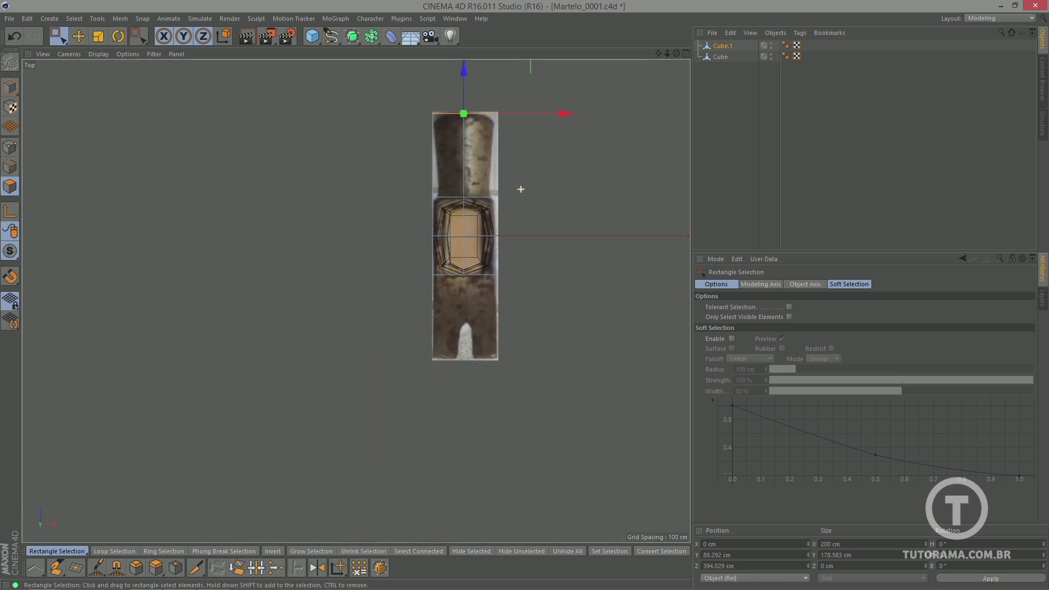
{"action": "scroll", "coordinate": [444, 110], "scroll_direction": "up", "scroll_amount": 4}
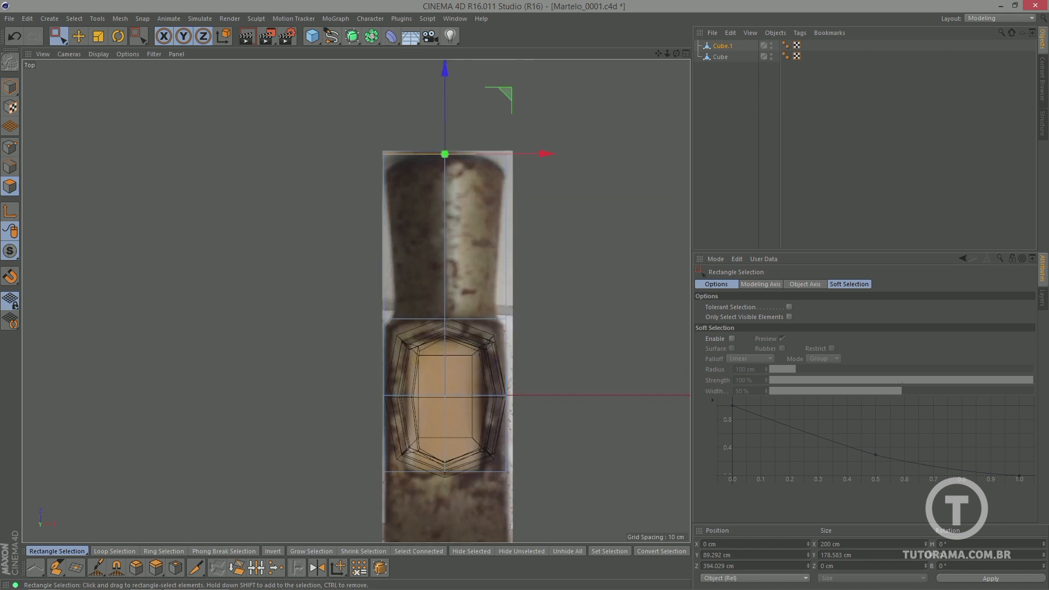
{"action": "left_click_drag", "start_coordinate": [444, 112], "coordinate": [383, 302]}
{"action": "key", "text": "F1"}
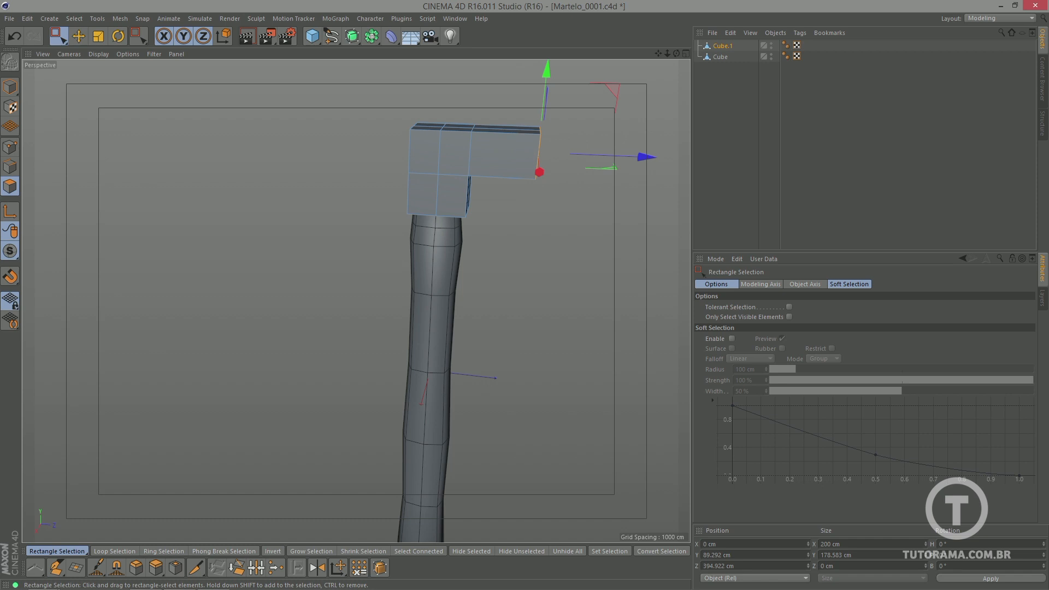
- Save the scene and select the upper polygons on the head's claw side in the Right view
{"action": "key", "text": "F3"}
{"action": "key", "text": "ctrl+s"}
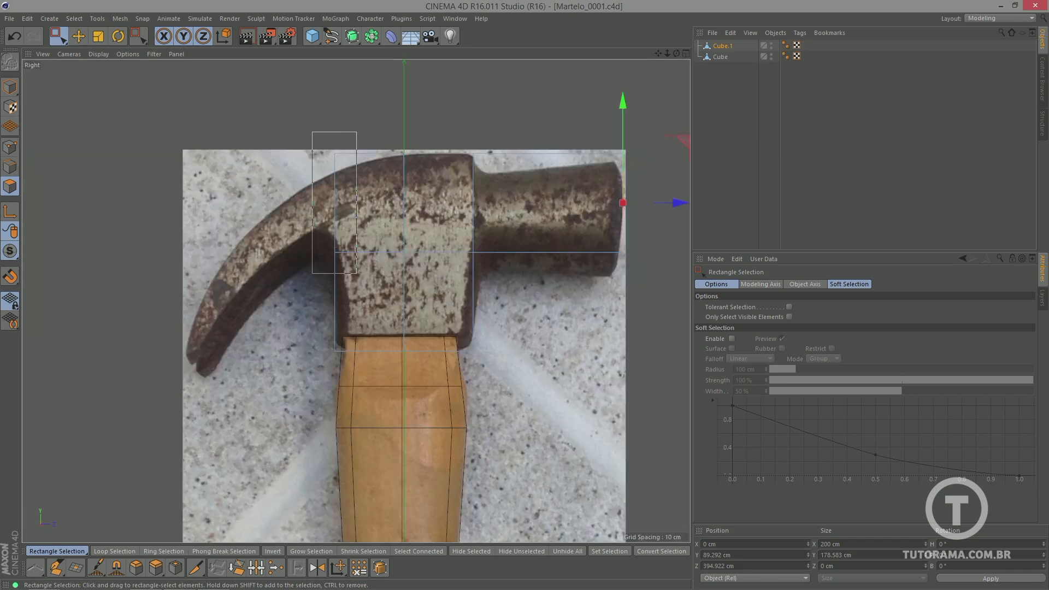
{"action": "left_click_drag", "start_coordinate": [312, 132], "coordinate": [357, 273]}
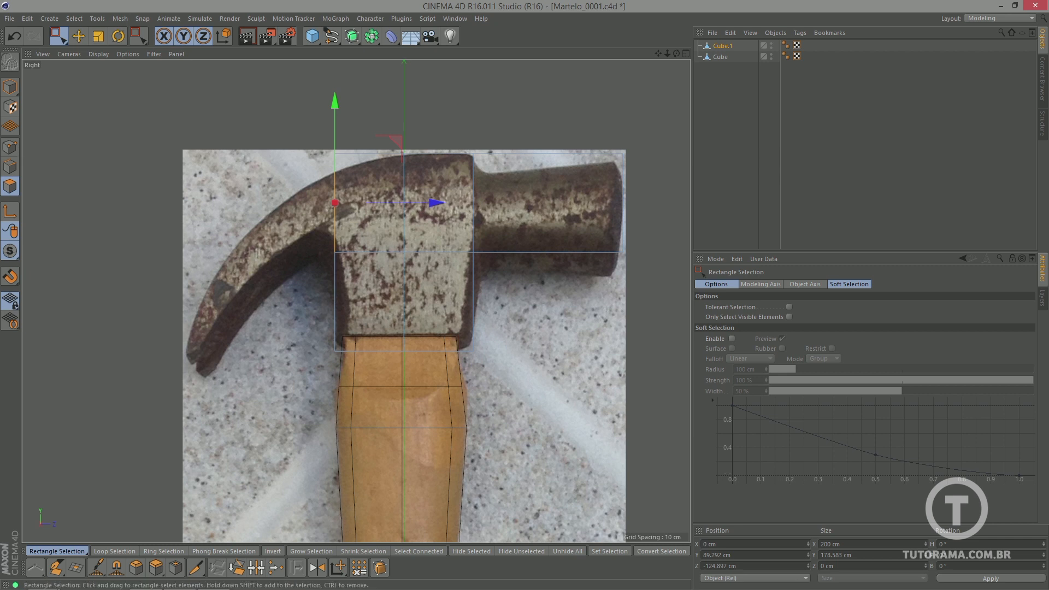
{"action": "left_click_drag", "start_coordinate": [438, 203], "coordinate": [393, 203]}
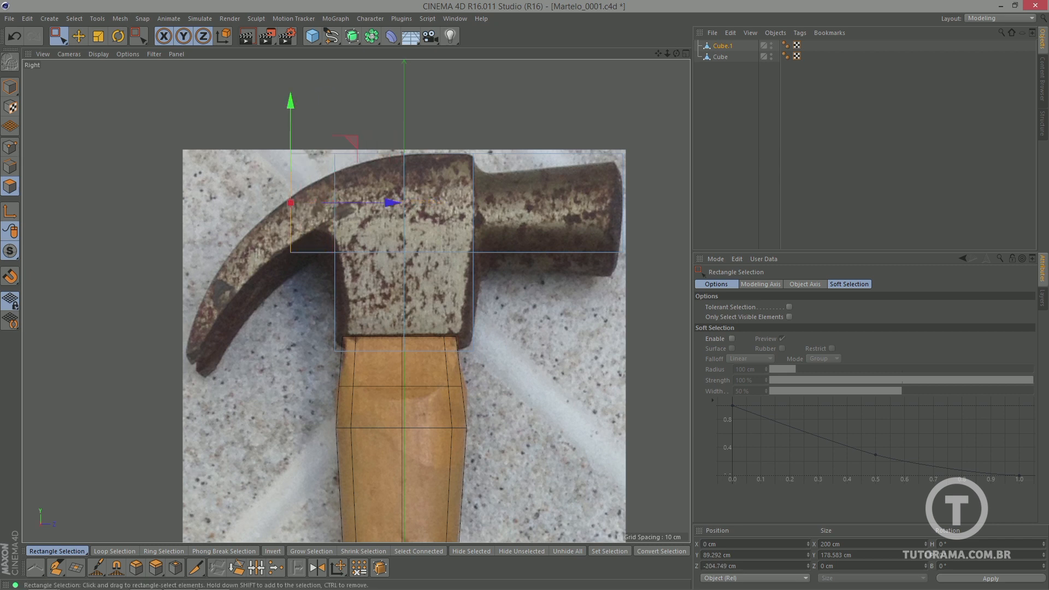
{"action": "left_click", "coordinate": [115, 37]}
{"action": "left_click_drag", "start_coordinate": [316, 147], "coordinate": [251, 126]}
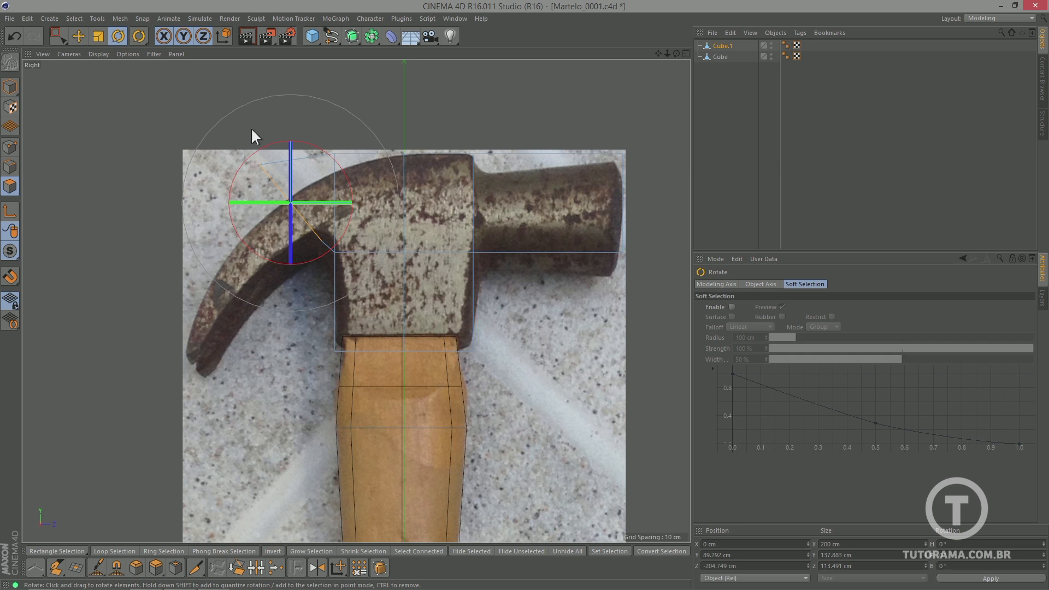
{"action": "left_click", "coordinate": [97, 40]}
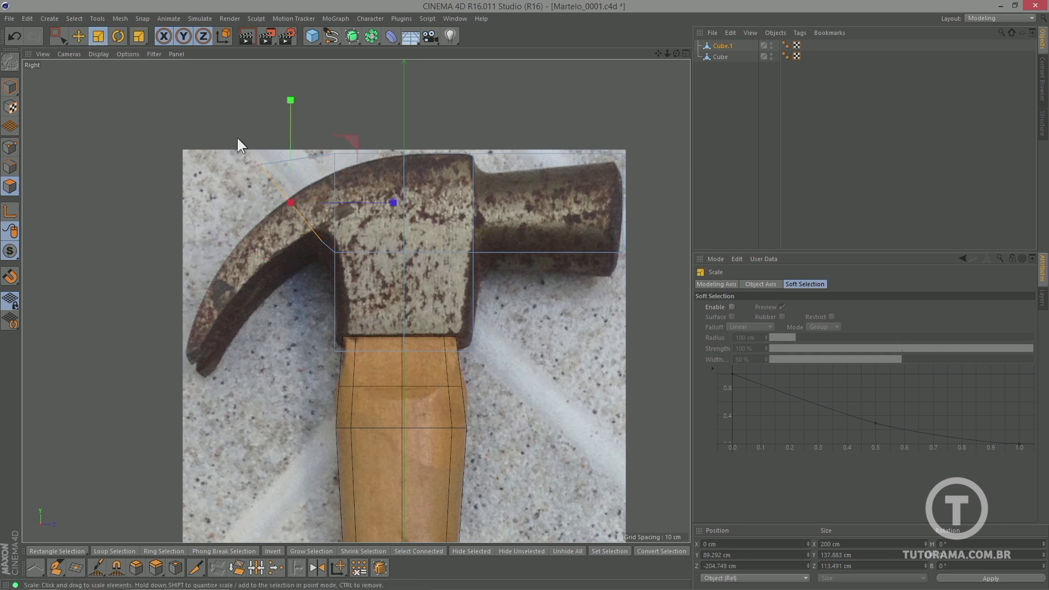
{"action": "key", "text": "F1"}
{"action": "left_click_drag", "start_coordinate": [367, 138], "coordinate": [520, 121], "text": "alt"}
{"action": "left_click_drag", "start_coordinate": [391, 156], "coordinate": [300, 200], "text": "alt"}
{"action": "key", "text": "ctrl+z"}
{"action": "key", "text": "ctrl+z"}
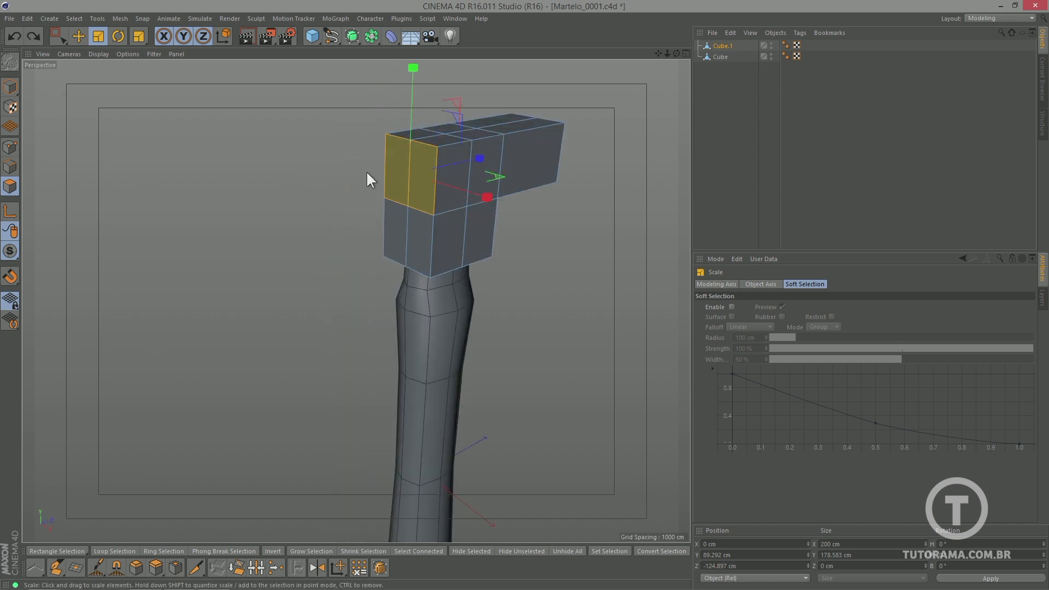
- Extrude the two selected claw-side polygons separately by about 184 cm, with Preserve Groups turned off
{"action": "left_click_drag", "start_coordinate": [367, 174], "coordinate": [405, 182], "text": "alt"}
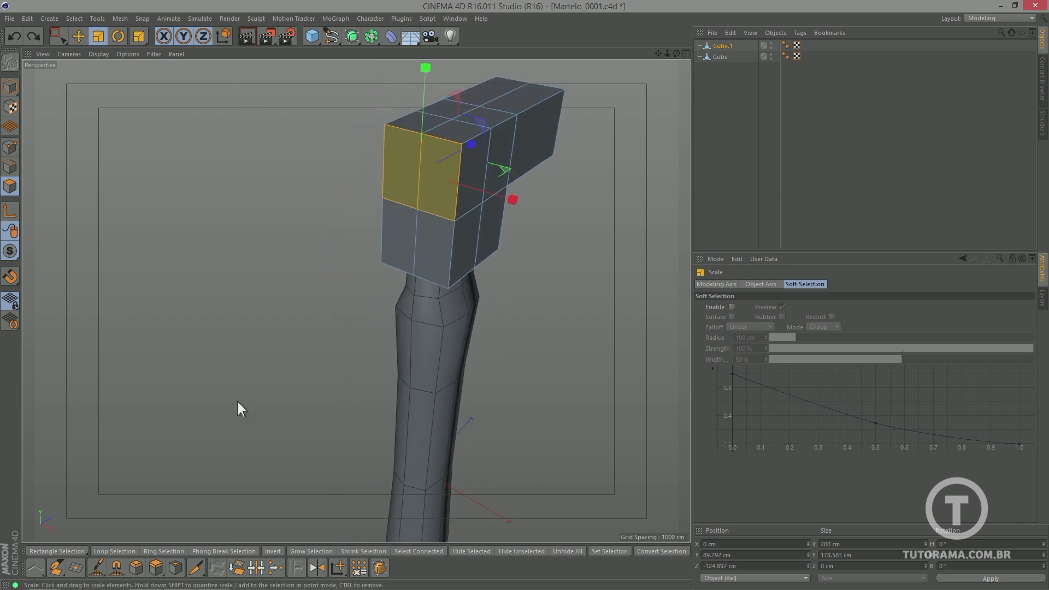
{"action": "left_click", "coordinate": [156, 568]}
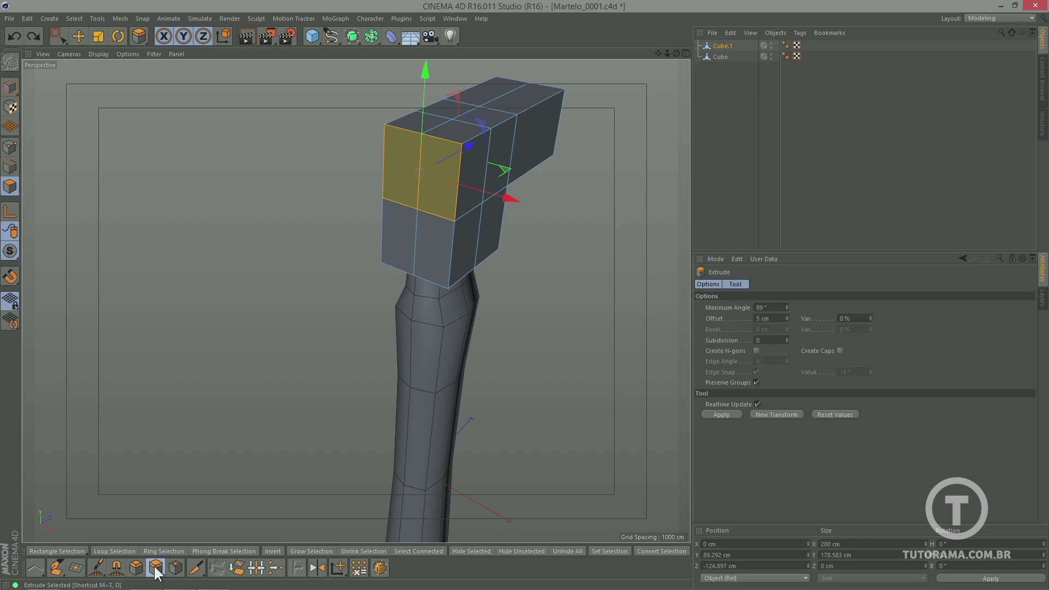
{"action": "left_click", "coordinate": [757, 382]}
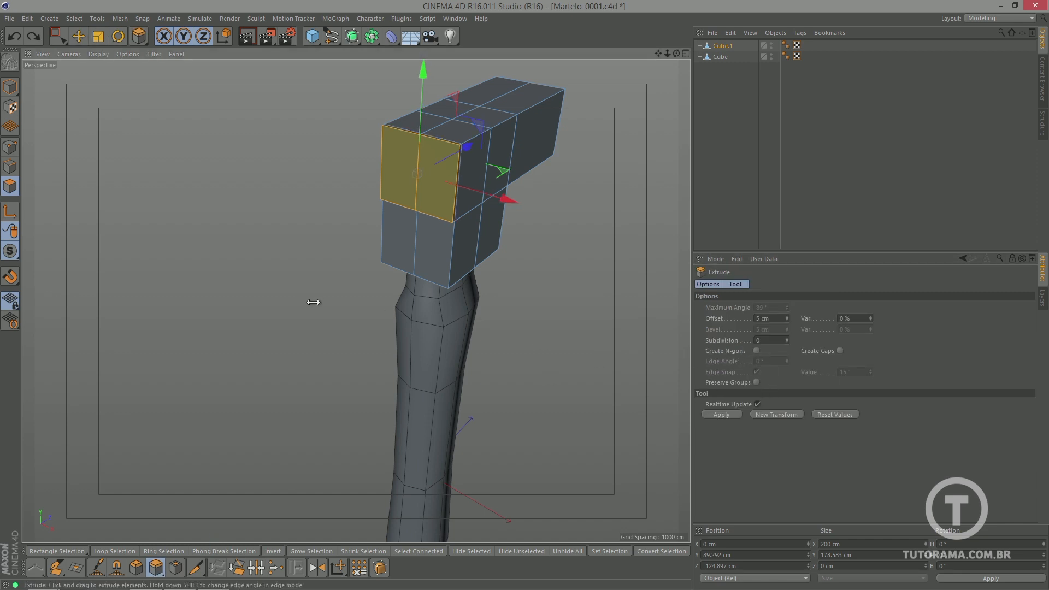
{"action": "left_click_drag", "start_coordinate": [311, 300], "coordinate": [405, 294]}
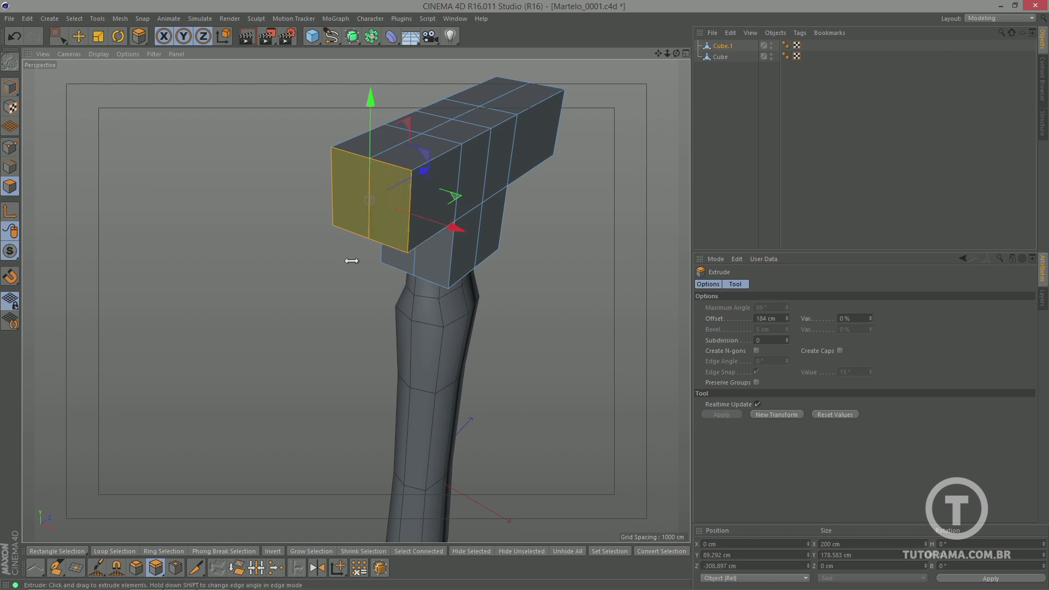
{"action": "left_click_drag", "start_coordinate": [351, 261], "coordinate": [426, 268], "text": "alt"}
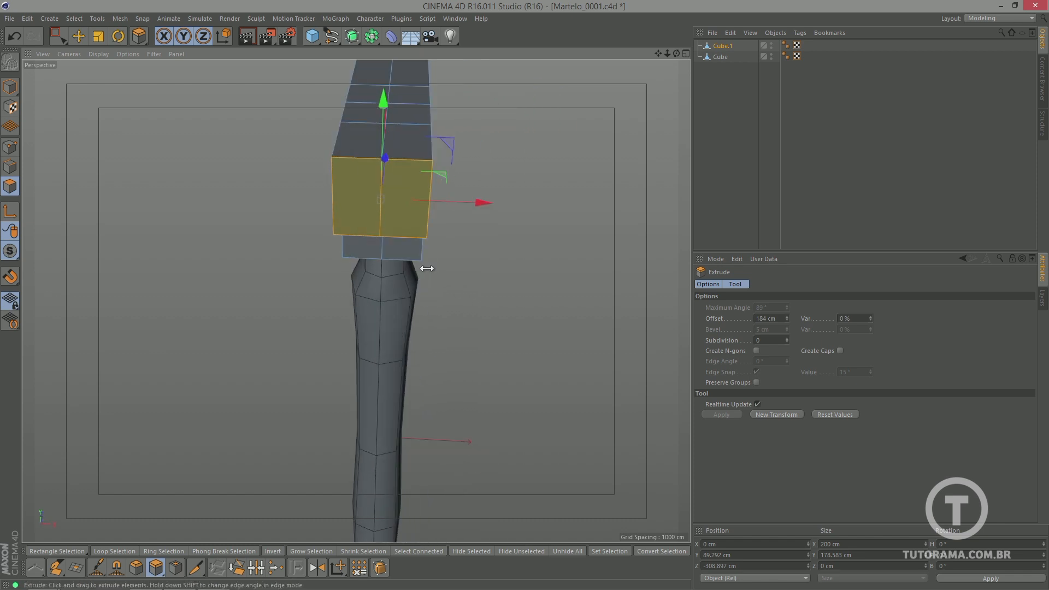
- Move the two extruded claw end polygons apart along X to open a gap between the prongs, one at X about 61 cm
{"action": "left_click_drag", "start_coordinate": [58, 37], "coordinate": [87, 46]}
{"action": "left_click", "coordinate": [359, 200]}
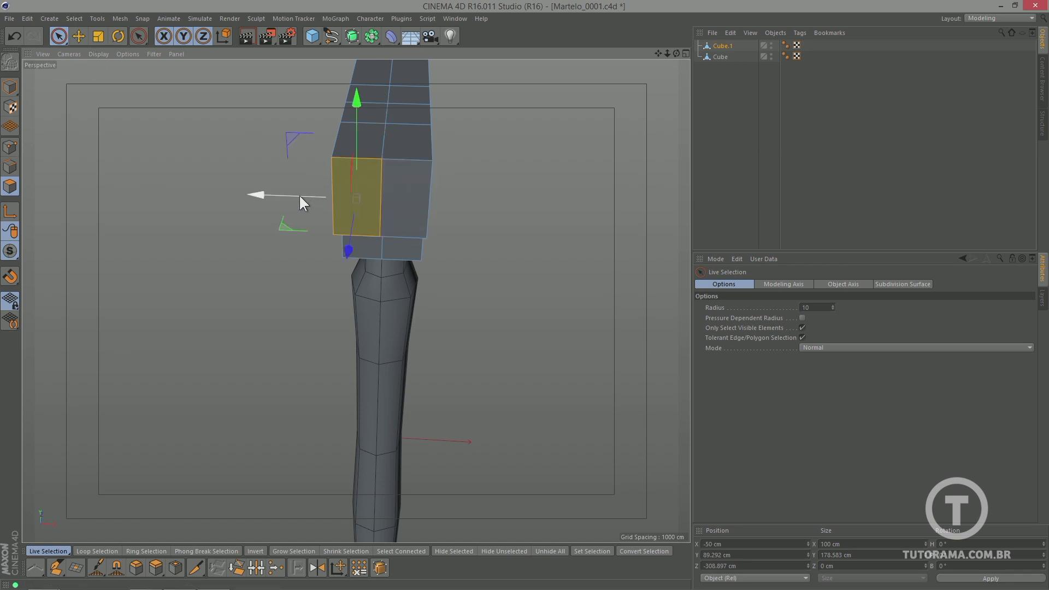
{"action": "left_click_drag", "start_coordinate": [299, 195], "coordinate": [334, 206]}
{"action": "left_click", "coordinate": [392, 201]}
{"action": "key", "text": "F2"}
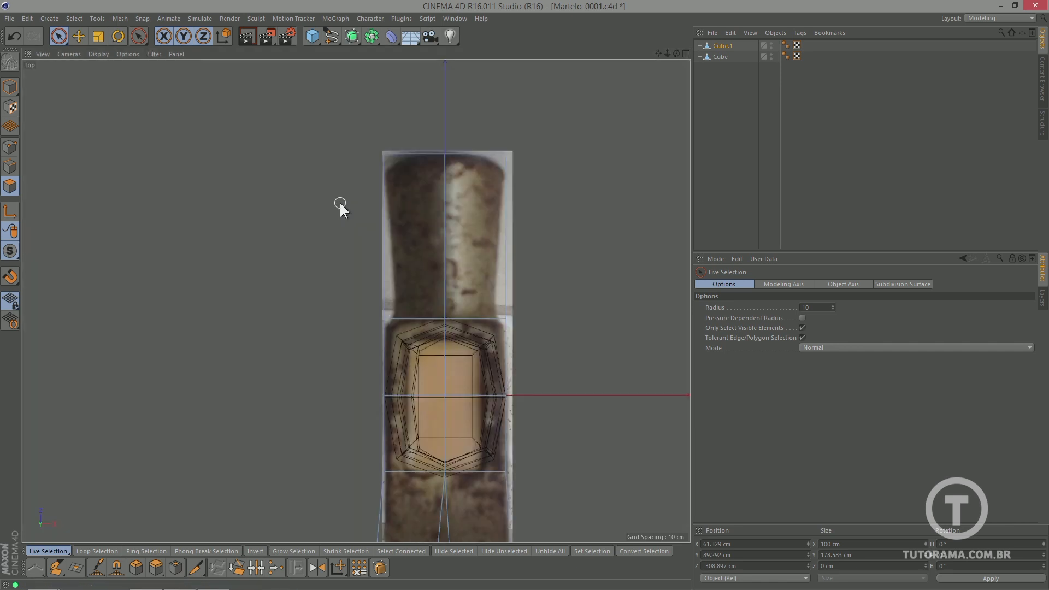
{"action": "key", "text": "F3"}
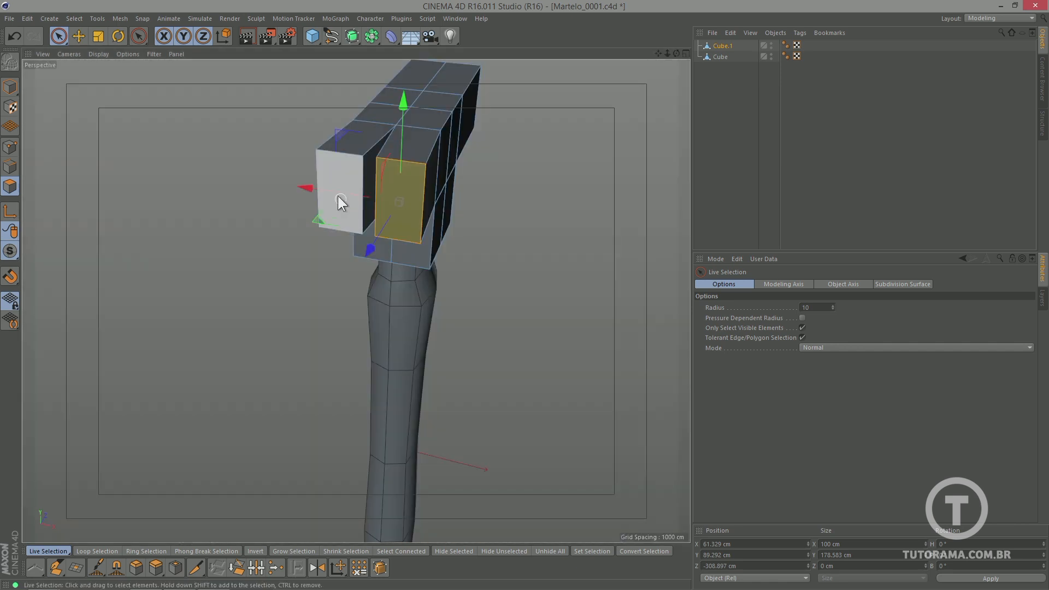
- Select both prong end polygons and move, rotate and scale them to fit the start of the claw's curve in the Right view
{"action": "left_click", "coordinate": [339, 200], "text": "shift"}
{"action": "left_click_drag", "start_coordinate": [346, 170], "coordinate": [368, 210], "text": "alt"}
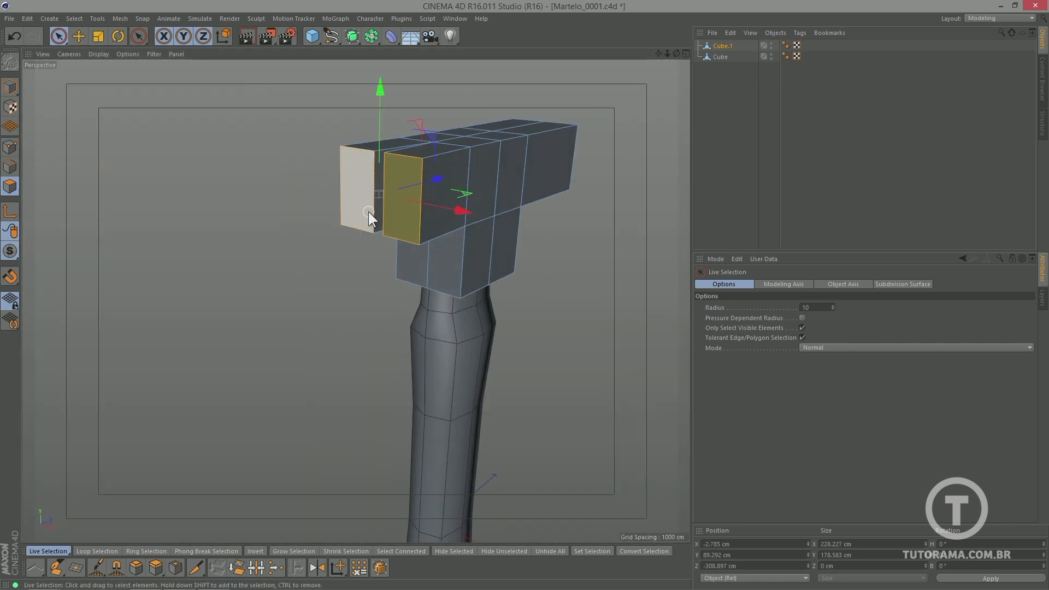
{"action": "key", "text": "F3"}
{"action": "key", "text": "e"}
{"action": "left_click_drag", "start_coordinate": [296, 140], "coordinate": [162, 64]}
{"action": "key", "text": "r"}
{"action": "key", "text": "t"}
{"action": "left_click_drag", "start_coordinate": [301, 113], "coordinate": [367, 154]}
{"action": "key", "text": "t"}
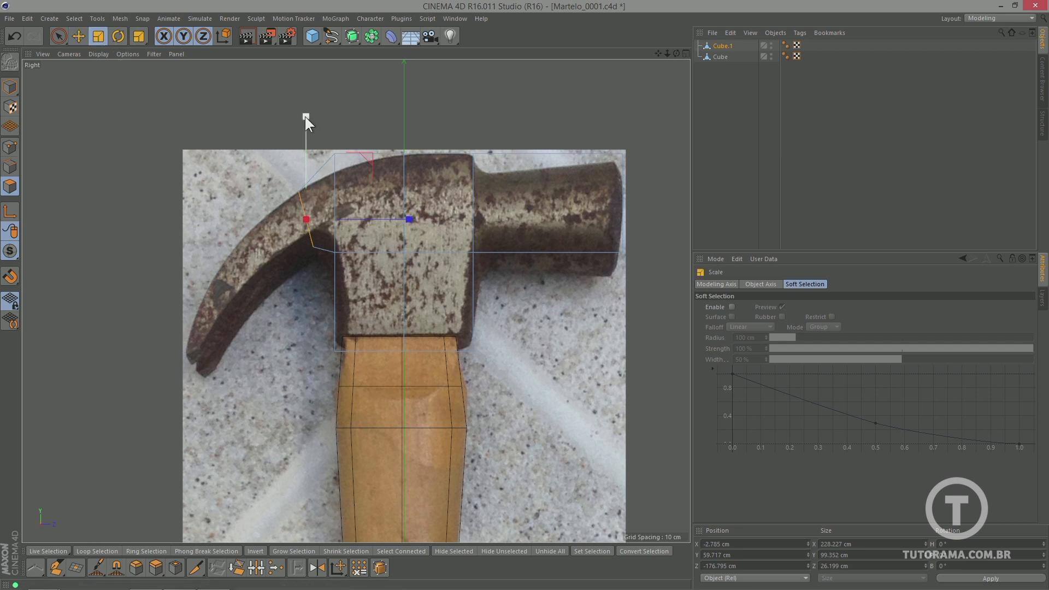
{"action": "left_click_drag", "start_coordinate": [305, 116], "coordinate": [306, 132]}
{"action": "key", "text": "e"}
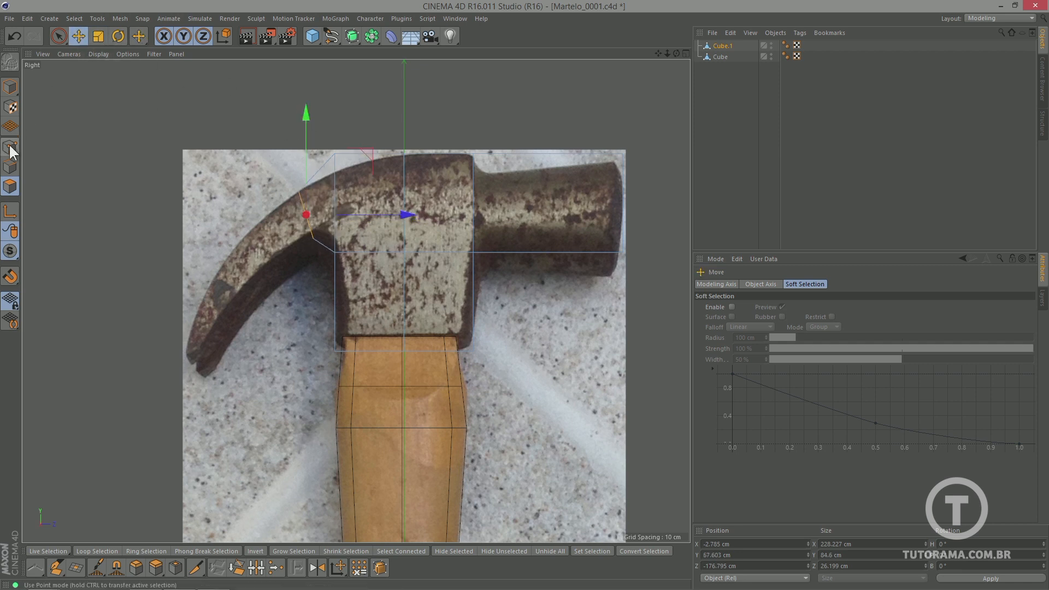
- In Point mode, rectangle-select and move the claw-side corner and middle points of the head to follow the photo's outline
{"action": "left_click", "coordinate": [11, 148]}
{"action": "left_click", "coordinate": [66, 40]}
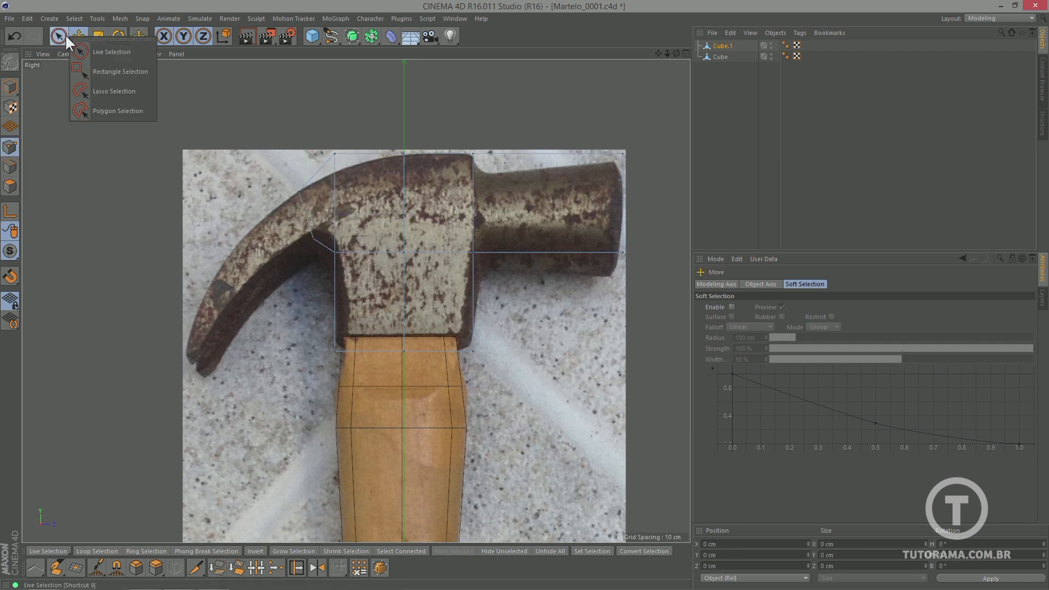
{"action": "left_click", "coordinate": [116, 72]}
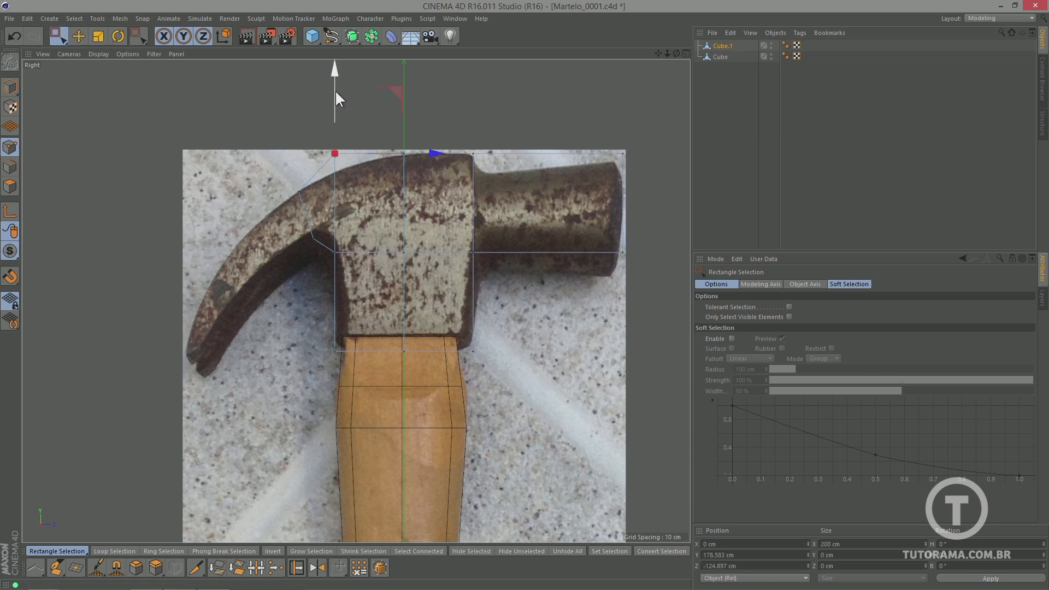
{"action": "left_click_drag", "start_coordinate": [337, 93], "coordinate": [338, 155]}
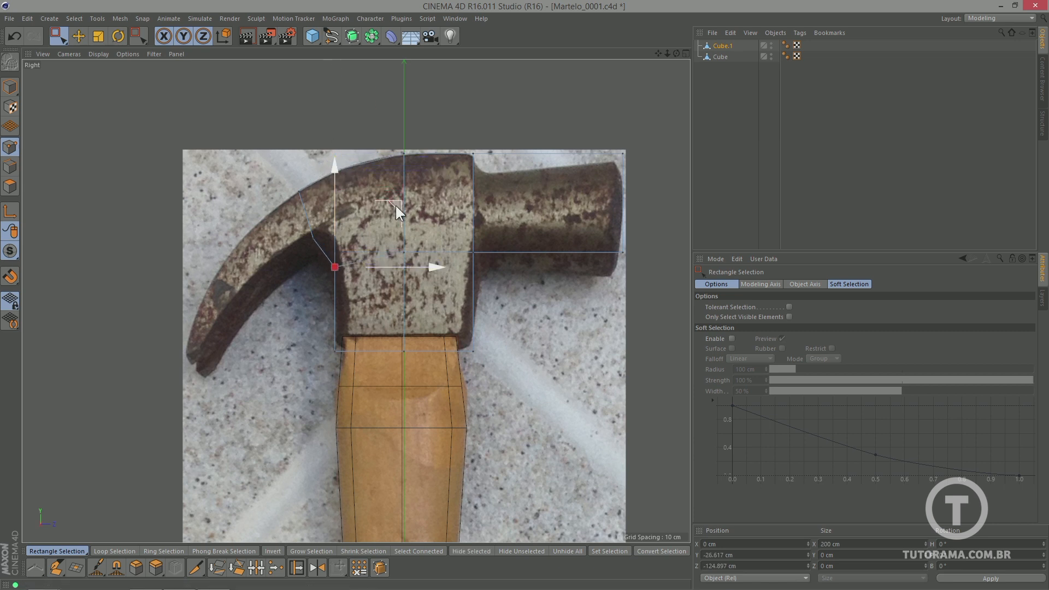
{"action": "left_click_drag", "start_coordinate": [396, 205], "coordinate": [395, 167]}
{"action": "left_click_drag", "start_coordinate": [393, 241], "coordinate": [416, 264]}
{"action": "left_click_drag", "start_coordinate": [404, 153], "coordinate": [405, 137]}
- Move the points at the neck and striking end to match the hammer's outline, with the upper neck corner at Z about 120 cm
{"action": "left_click_drag", "start_coordinate": [461, 241], "coordinate": [485, 264]}
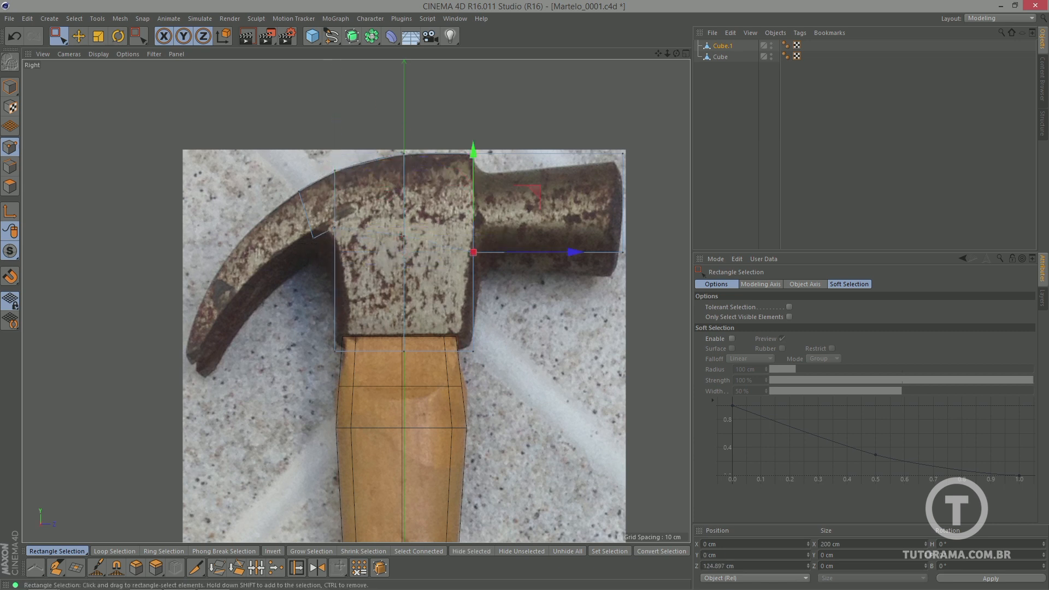
{"action": "left_click_drag", "start_coordinate": [474, 151], "coordinate": [474, 169]}
{"action": "left_click_drag", "start_coordinate": [611, 232], "coordinate": [634, 263]}
{"action": "left_click_drag", "start_coordinate": [682, 197], "coordinate": [672, 223]}
{"action": "left_click_drag", "start_coordinate": [613, 143], "coordinate": [634, 164]}
{"action": "left_click_drag", "start_coordinate": [682, 94], "coordinate": [674, 103]}
{"action": "left_click_drag", "start_coordinate": [462, 142], "coordinate": [484, 165]}
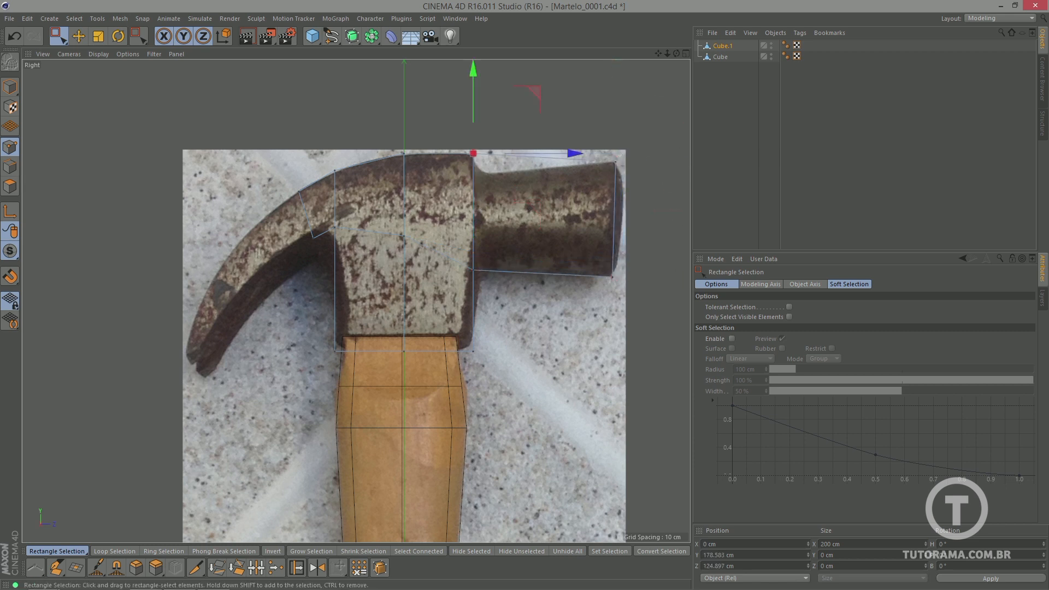
{"action": "left_click_drag", "start_coordinate": [536, 94], "coordinate": [534, 94]}
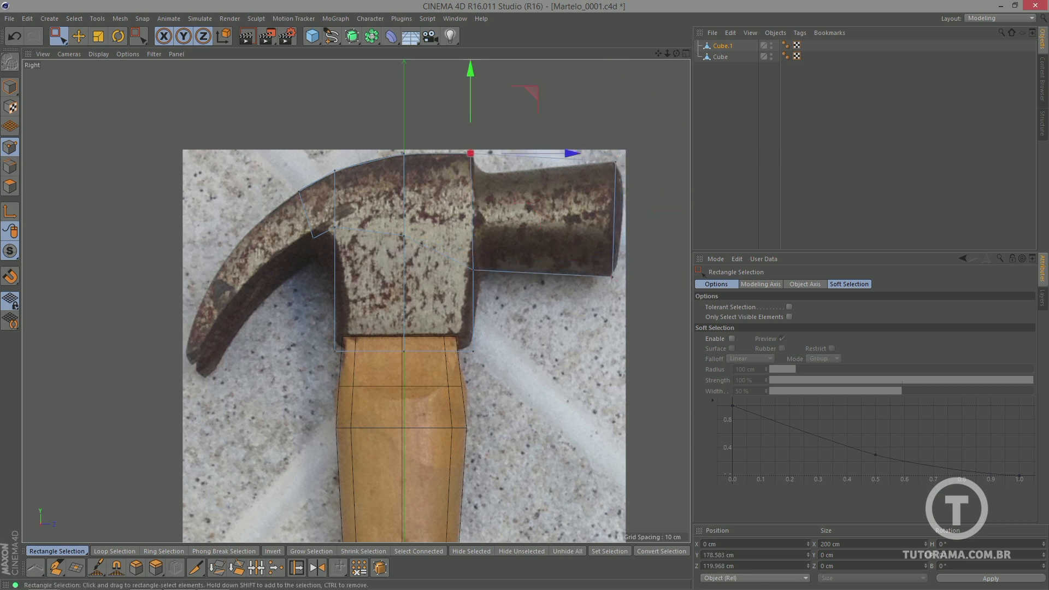
- Extrude both prong end polygons further along the claw, rotating and scaling them to fit the curve in the Right view
{"action": "left_click", "coordinate": [11, 186]}
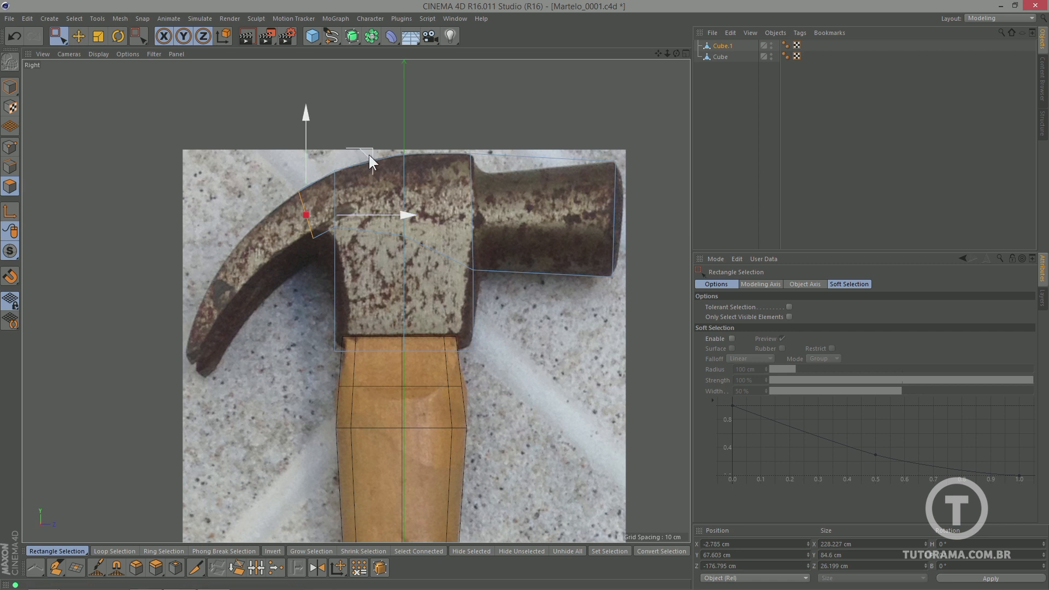
{"action": "left_click_drag", "start_coordinate": [338, 180], "coordinate": [307, 204]}
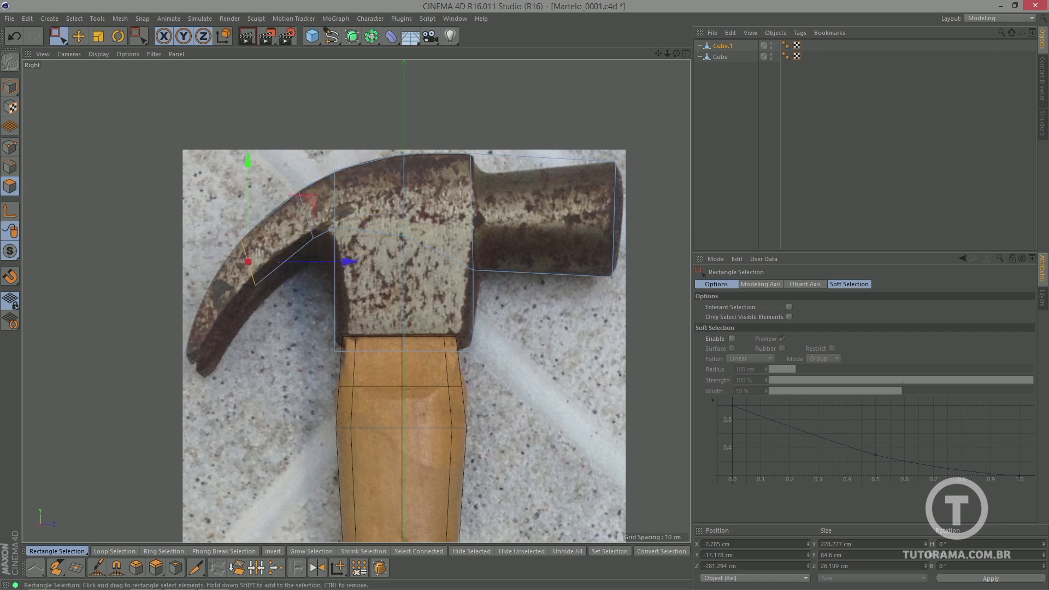
{"action": "left_click", "coordinate": [118, 36]}
{"action": "left_click_drag", "start_coordinate": [287, 312], "coordinate": [305, 300]}
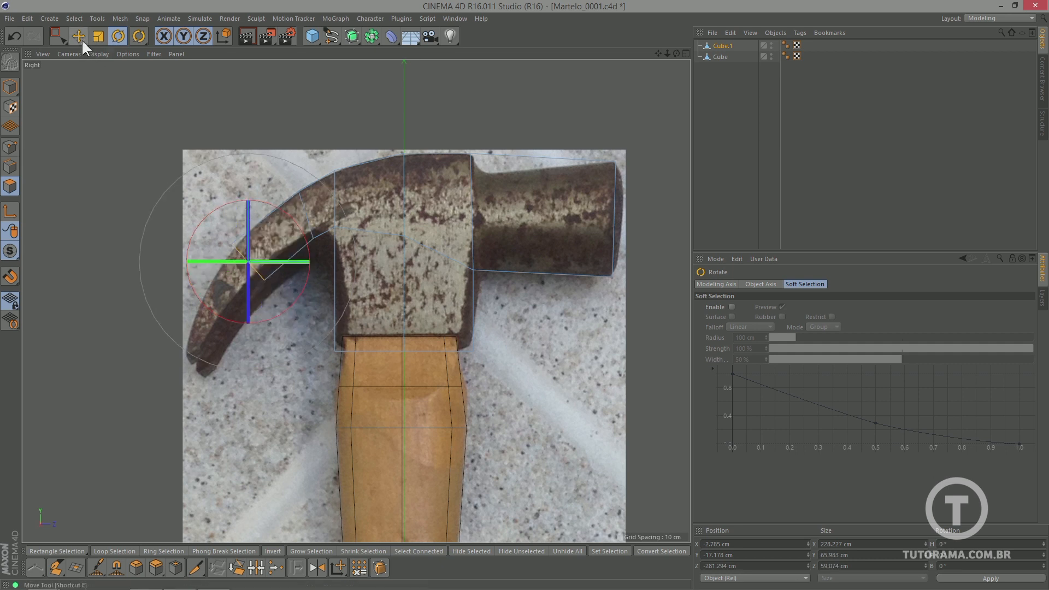
{"action": "left_click", "coordinate": [98, 36]}
{"action": "left_click_drag", "start_coordinate": [249, 159], "coordinate": [253, 181]}
- Extrude the prongs in two more segments to the claw tip, scaling and positioning the end polygons to match the photo
{"action": "key", "text": "e"}
{"action": "left_click_drag", "start_coordinate": [330, 260], "coordinate": [231, 309]}
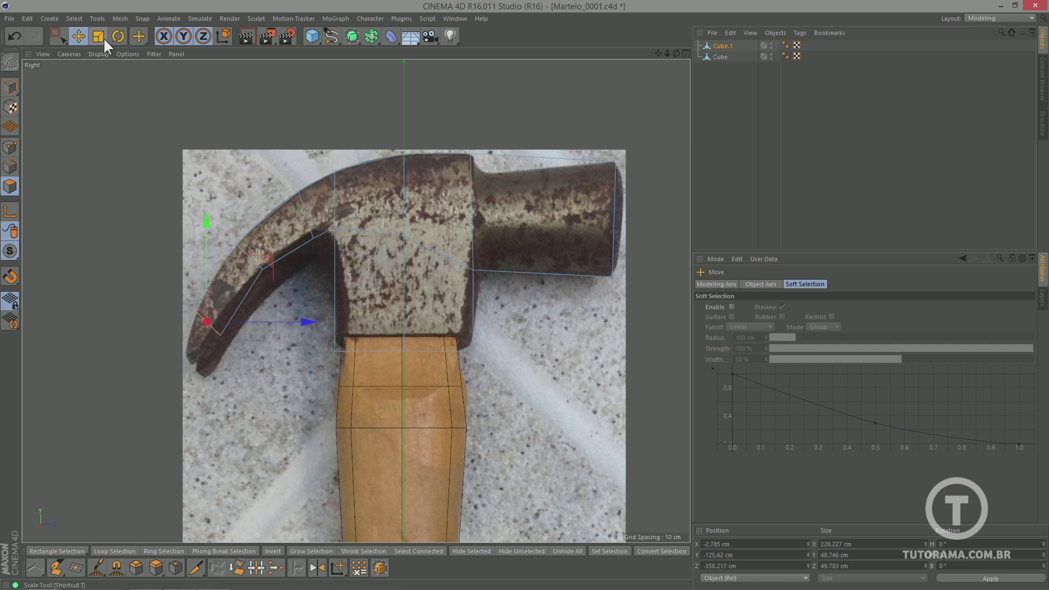
{"action": "left_click_drag", "start_coordinate": [268, 262], "coordinate": [261, 303], "text": "ctrl"}
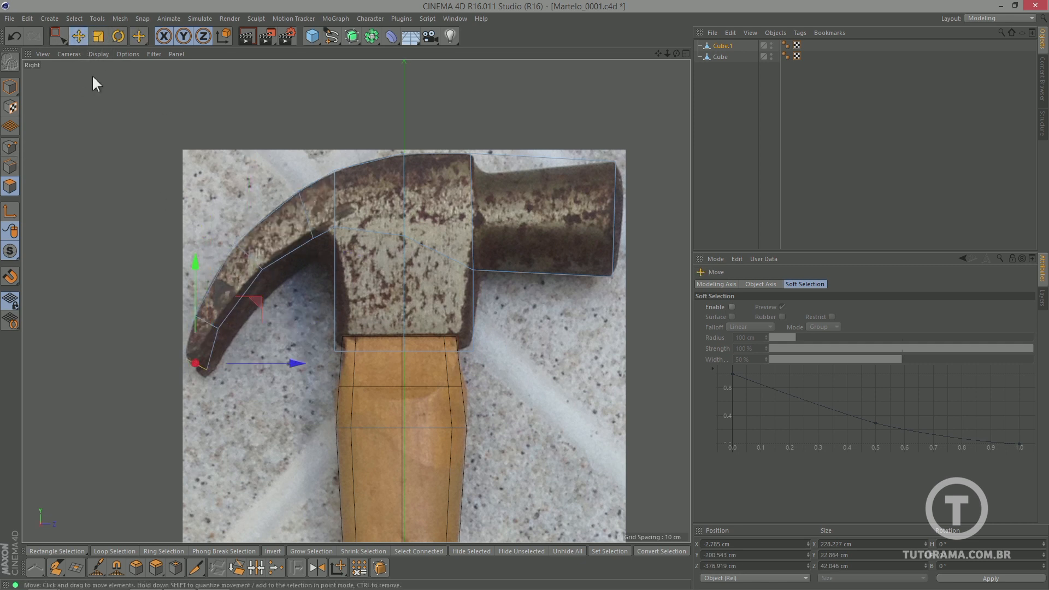
{"action": "left_click", "coordinate": [98, 36]}
{"action": "left_click_drag", "start_coordinate": [297, 364], "coordinate": [255, 366]}
{"action": "left_click_drag", "start_coordinate": [199, 261], "coordinate": [199, 325]}
{"action": "left_click", "coordinate": [79, 36]}
{"action": "left_click_drag", "start_coordinate": [261, 304], "coordinate": [254, 309]}
- Check the claw in the perspective view and save the scene
{"action": "key", "text": "F1"}
{"action": "left_click_drag", "start_coordinate": [385, 284], "coordinate": [424, 298], "text": "alt"}
{"action": "key", "text": "ctrl+s"}
- In Point mode in the Top view, move the outer points of the negative-X prong to X about -99.6 cm
{"action": "key", "text": "F2"}
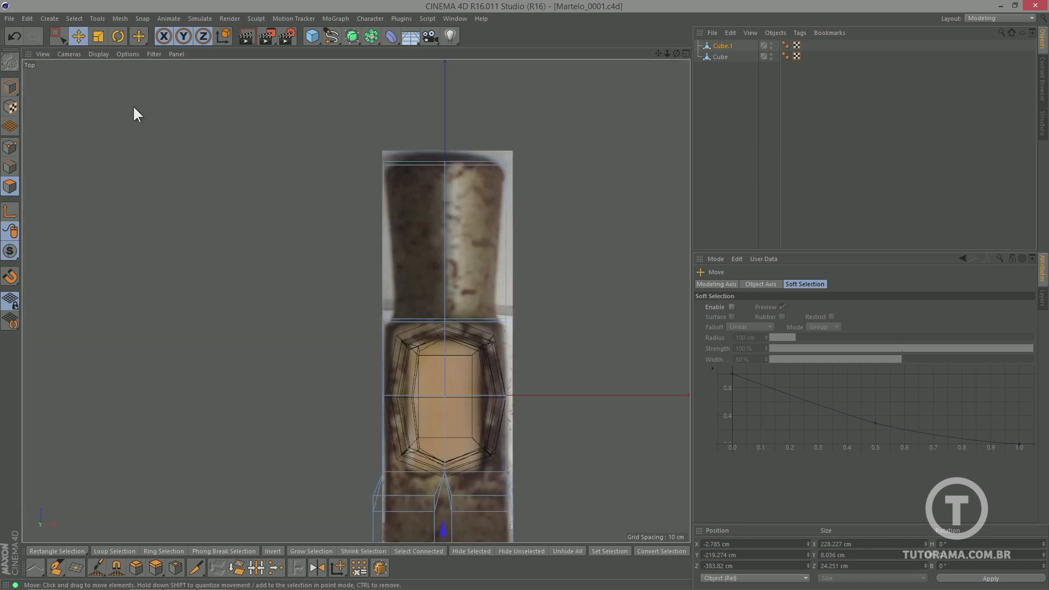
{"action": "left_click", "coordinate": [12, 144]}
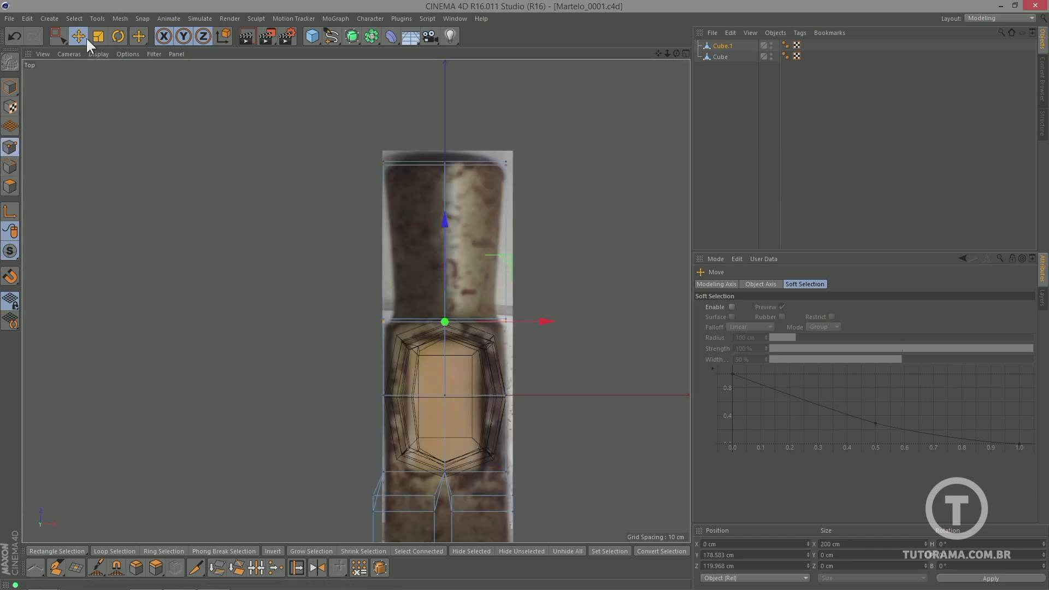
{"action": "left_click", "coordinate": [57, 34]}
{"action": "left_click", "coordinate": [101, 72]}
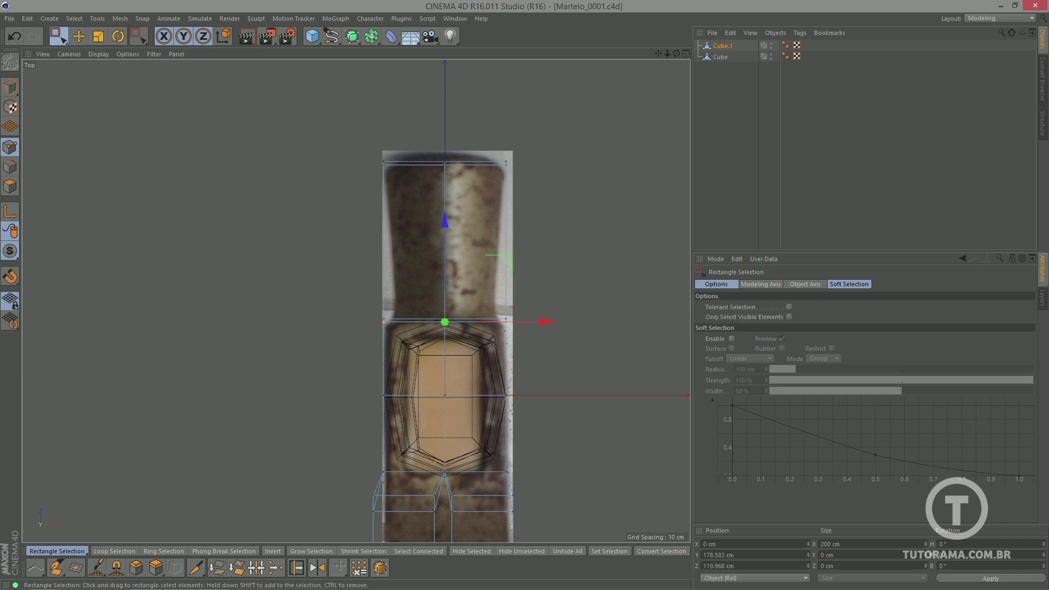
{"action": "right_click_drag", "start_coordinate": [517, 291], "coordinate": [475, 291], "text": "alt"}
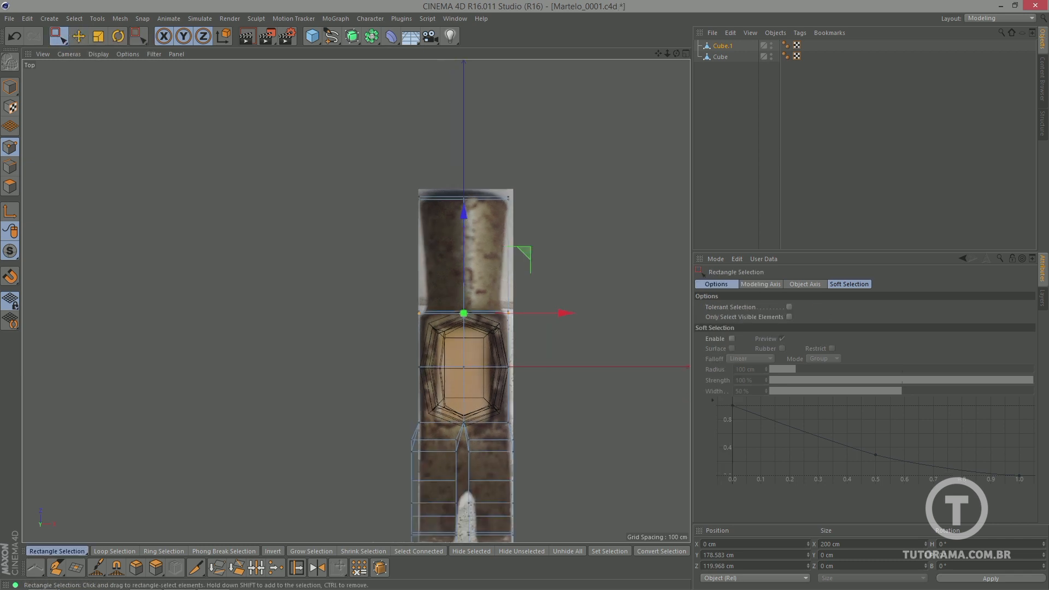
{"action": "middle_click_drag", "start_coordinate": [517, 291], "coordinate": [500, 233], "text": "alt"}
{"action": "right_click_drag", "start_coordinate": [448, 270], "coordinate": [497, 270], "text": "alt"}
{"action": "middle_click_drag", "start_coordinate": [447, 270], "coordinate": [450, 92], "text": "alt"}
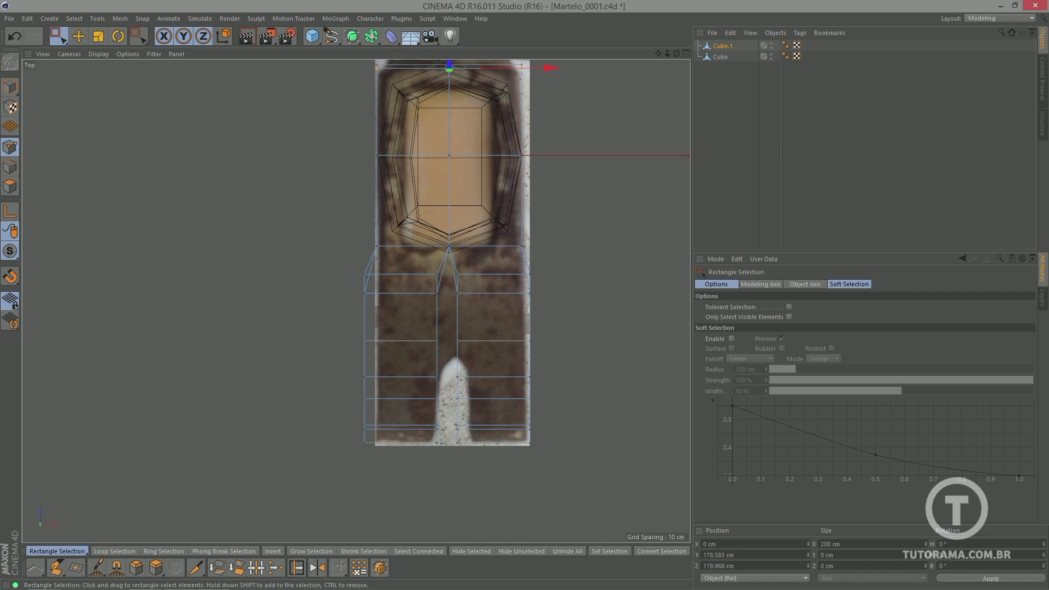
{"action": "left_click_drag", "start_coordinate": [378, 454], "coordinate": [378, 454]}
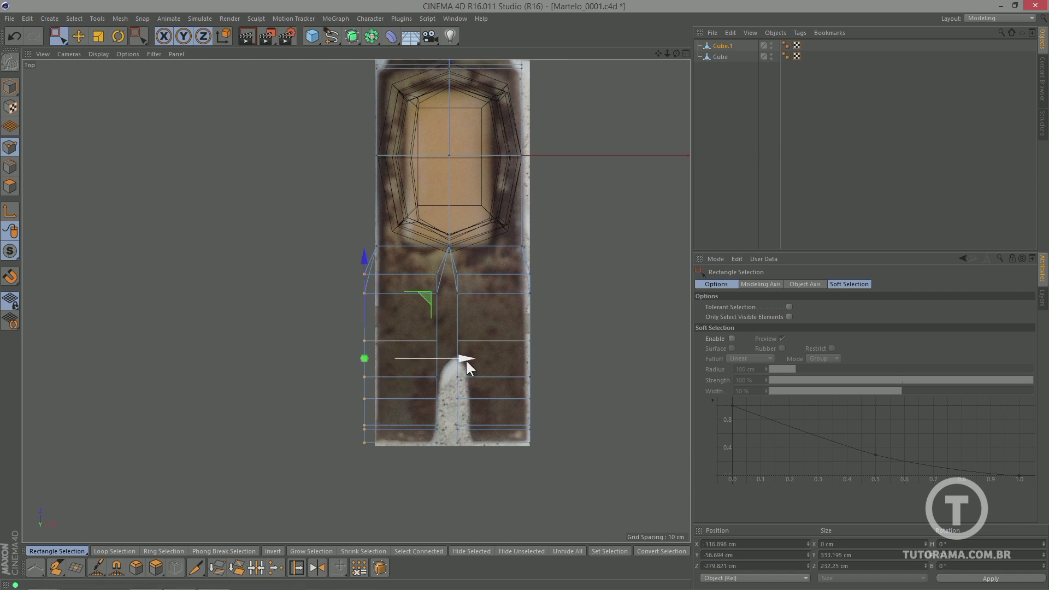
{"action": "left_click_drag", "start_coordinate": [481, 368], "coordinate": [480, 367]}
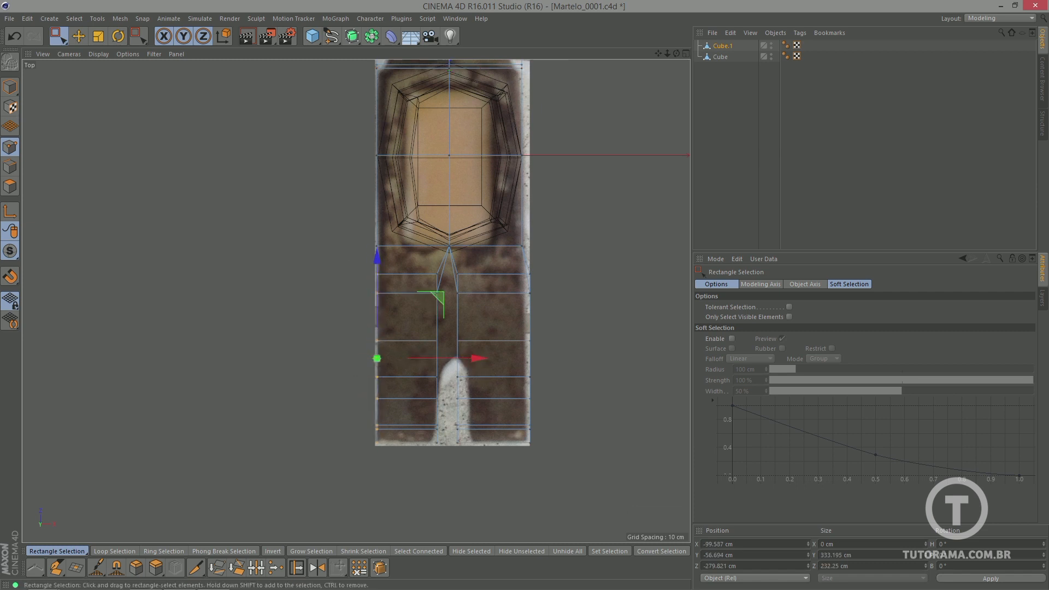
- Move the inner points of the prongs along X to match the photo's claw gap, widest at the tips
{"action": "left_click", "coordinate": [436, 443]}
{"action": "left_click_drag", "start_coordinate": [513, 445], "coordinate": [508, 445]}
{"action": "left_click_drag", "start_coordinate": [449, 420], "coordinate": [466, 453]}
{"action": "left_click_drag", "start_coordinate": [551, 436], "coordinate": [564, 436]}
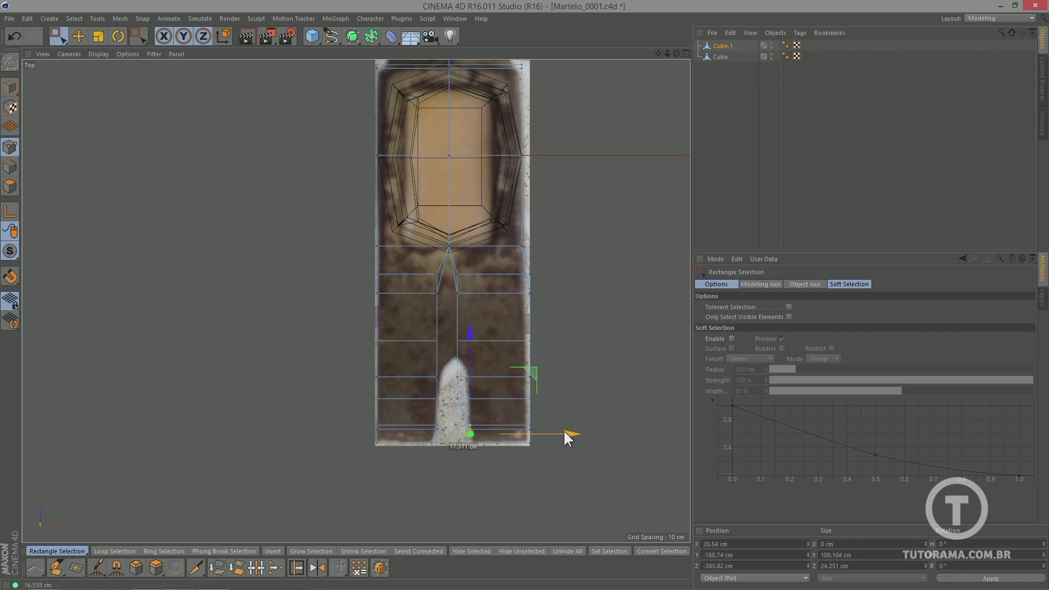
{"action": "left_click", "coordinate": [470, 442]}
{"action": "left_click", "coordinate": [465, 399]}
{"action": "left_click", "coordinate": [463, 377]}
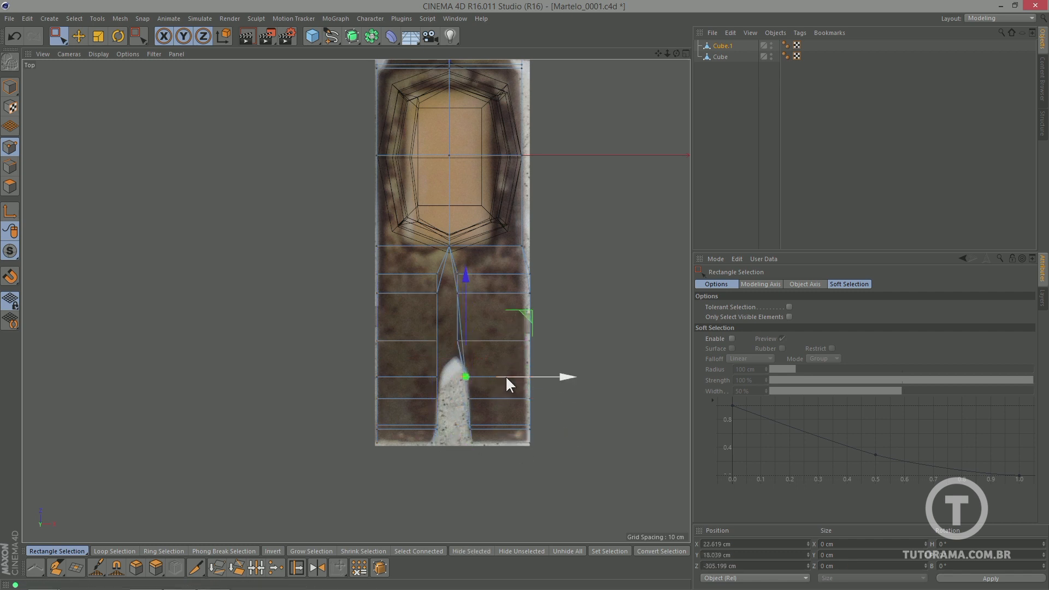
{"action": "left_click", "coordinate": [459, 340]}
{"action": "left_click_drag", "start_coordinate": [500, 344], "coordinate": [505, 347]}
- Shift the split's starting point and the prong side points along the claw to fit the photo's notch, with one tip corner at X about 101.5 cm
{"action": "left_click_drag", "start_coordinate": [452, 216], "coordinate": [452, 320]}
{"action": "left_click_drag", "start_coordinate": [346, 229], "coordinate": [391, 302]}
{"action": "left_click_drag", "start_coordinate": [377, 188], "coordinate": [377, 264]}
{"action": "left_click", "coordinate": [377, 342]}
{"action": "left_click_drag", "start_coordinate": [361, 367], "coordinate": [390, 409]}
{"action": "left_click_drag", "start_coordinate": [542, 297], "coordinate": [562, 431]}
{"action": "left_click_drag", "start_coordinate": [606, 376], "coordinate": [598, 376]}
{"action": "left_click", "coordinate": [524, 442]}
{"action": "left_click_drag", "start_coordinate": [568, 443], "coordinate": [567, 443]}
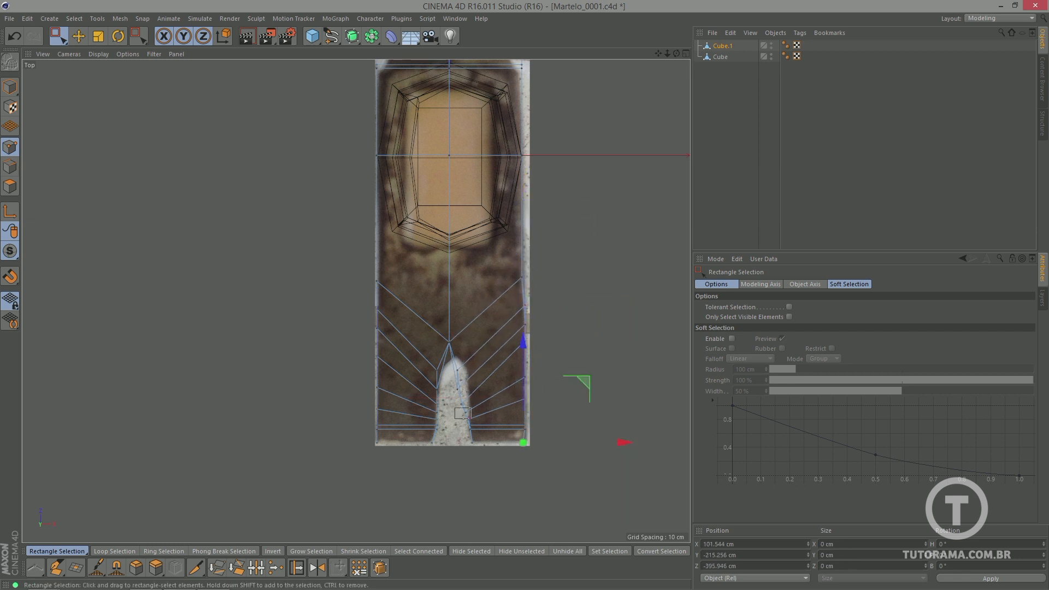
- Refine the split's starting point and the inner prong points so they follow the rounded end of the notch in the Top view
{"action": "left_click", "coordinate": [462, 404]}
{"action": "left_click_drag", "start_coordinate": [527, 346], "coordinate": [529, 325]}
{"action": "left_click", "coordinate": [457, 390]}
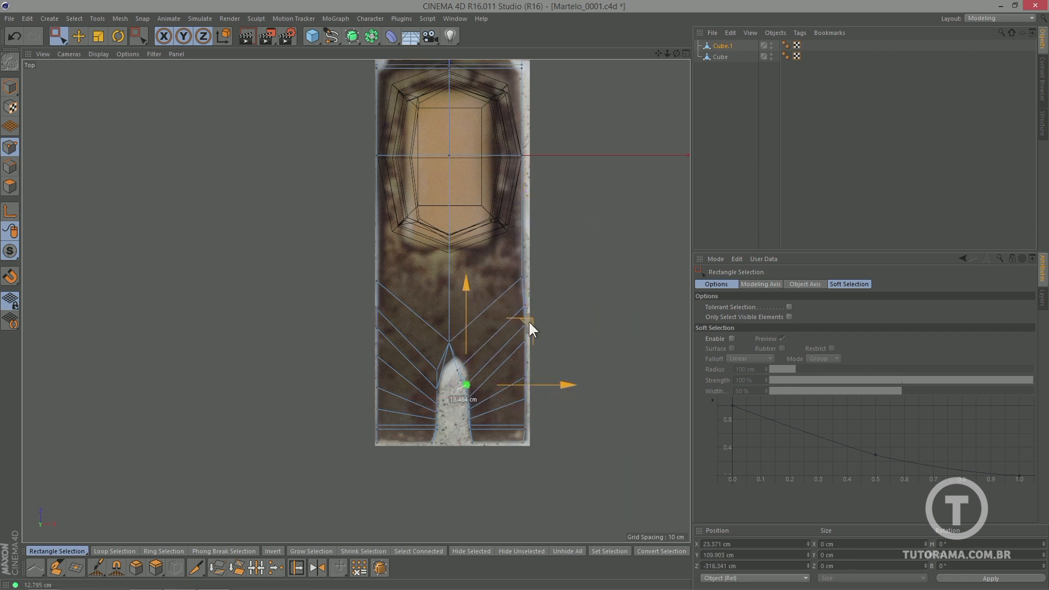
{"action": "scroll", "coordinate": [477, 373], "scroll_direction": "up", "scroll_amount": 4}
{"action": "left_click_drag", "start_coordinate": [434, 368], "coordinate": [446, 356]}
{"action": "left_click", "coordinate": [453, 395]}
{"action": "left_click_drag", "start_coordinate": [515, 339], "coordinate": [519, 330]}
{"action": "left_click", "coordinate": [413, 304]}
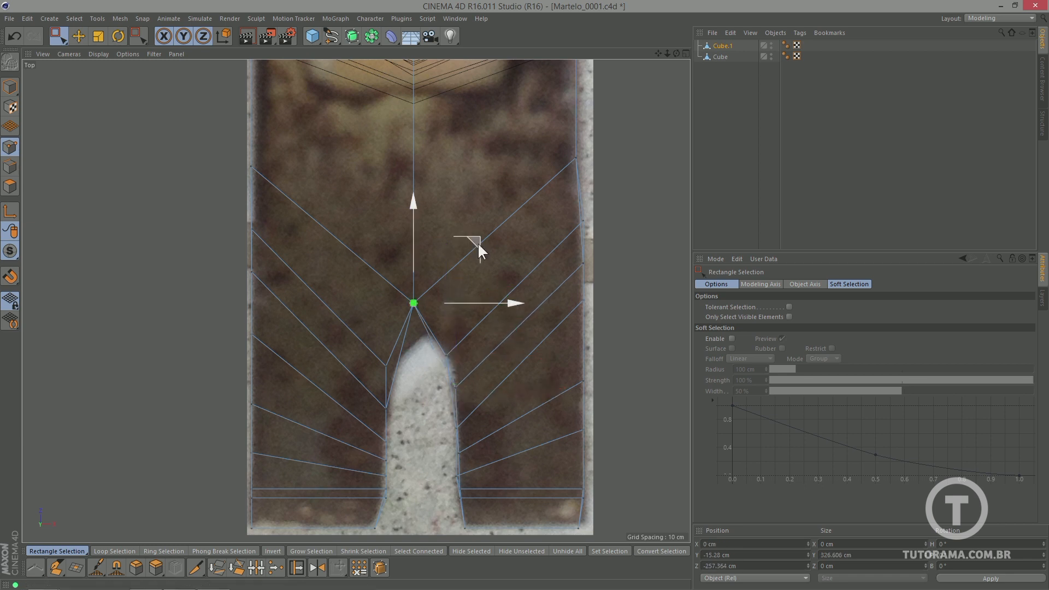
{"action": "left_click_drag", "start_coordinate": [479, 245], "coordinate": [487, 272]}
{"action": "left_click", "coordinate": [386, 366]}
{"action": "left_click_drag", "start_coordinate": [447, 308], "coordinate": [451, 309]}
- Move the claw-side middle point on the head's underside back toward the handle, to Z about -194 cm
{"action": "key", "text": "F1"}
{"action": "left_click_drag", "start_coordinate": [356, 301], "coordinate": [382, 257], "text": "alt"}
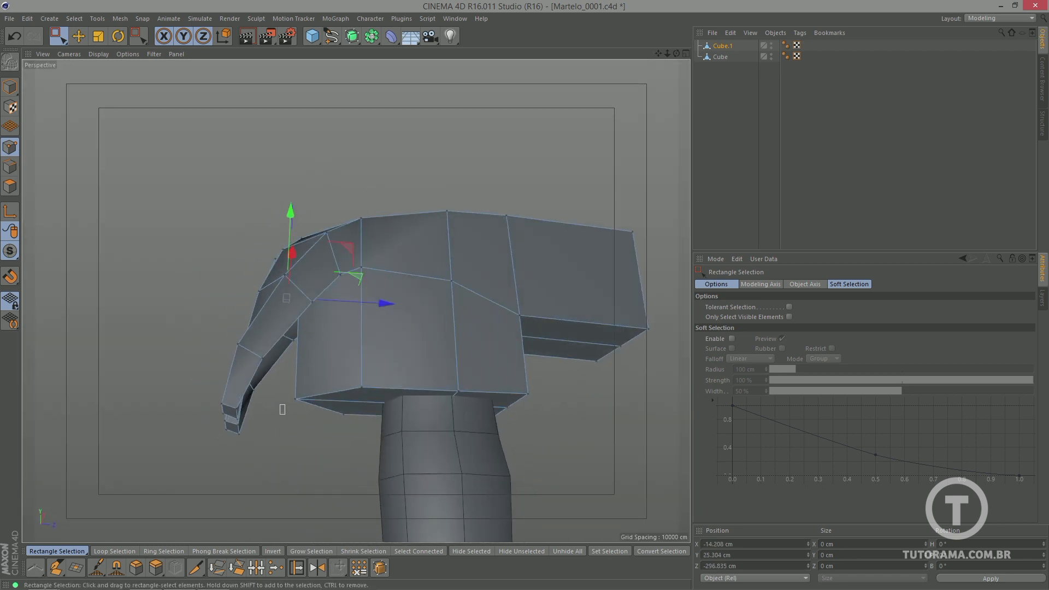
{"action": "left_click_drag", "start_coordinate": [386, 401], "coordinate": [628, 394]}
- Loop-cut the striking end halfway along with the Knife and move the new side points inward to about 88 cm from the centre
{"action": "key", "text": "F2"}
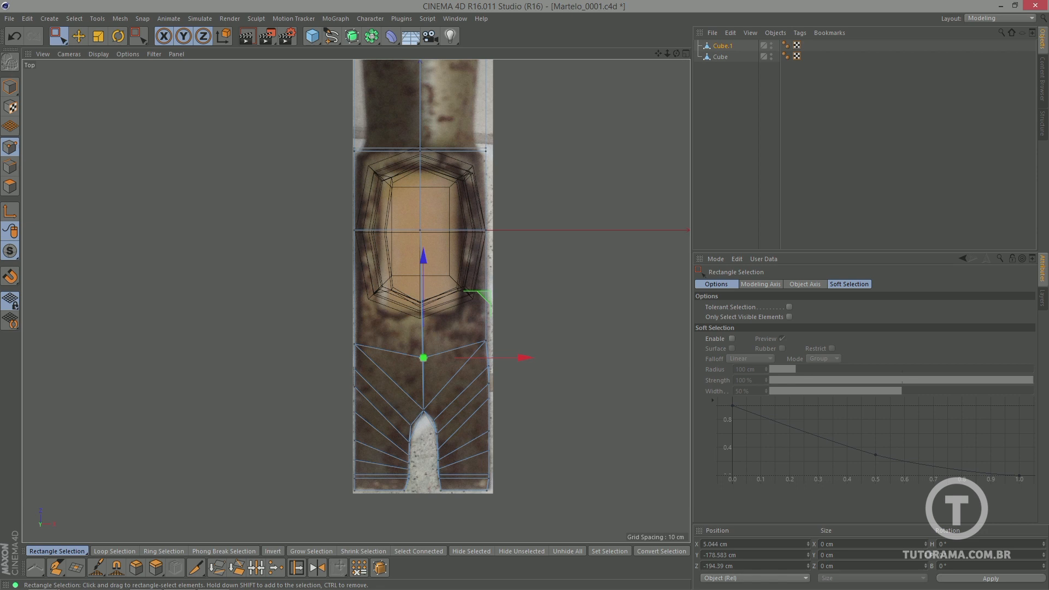
{"action": "middle_click_drag", "start_coordinate": [356, 127], "coordinate": [356, 301], "text": "alt"}
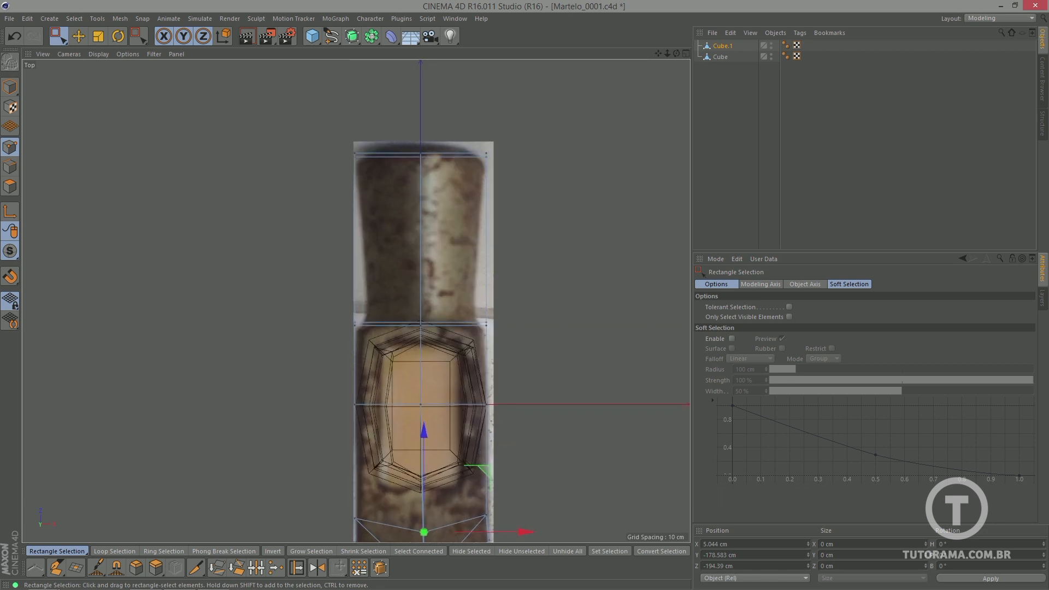
{"action": "left_click", "coordinate": [197, 569]}
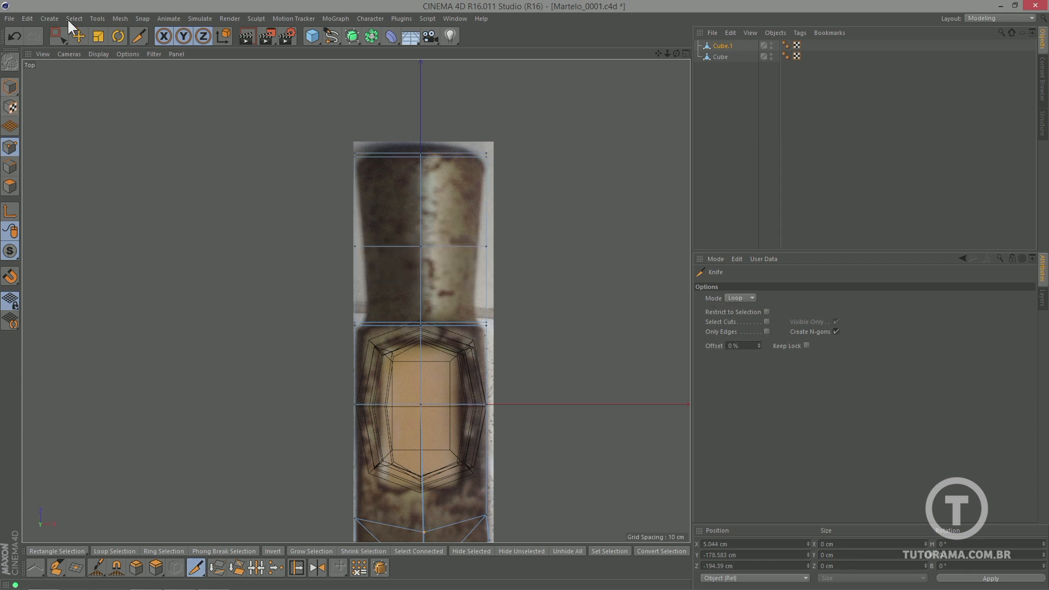
{"action": "left_click", "coordinate": [59, 36]}
{"action": "left_click", "coordinate": [362, 246]}
{"action": "left_click", "coordinate": [478, 246]}
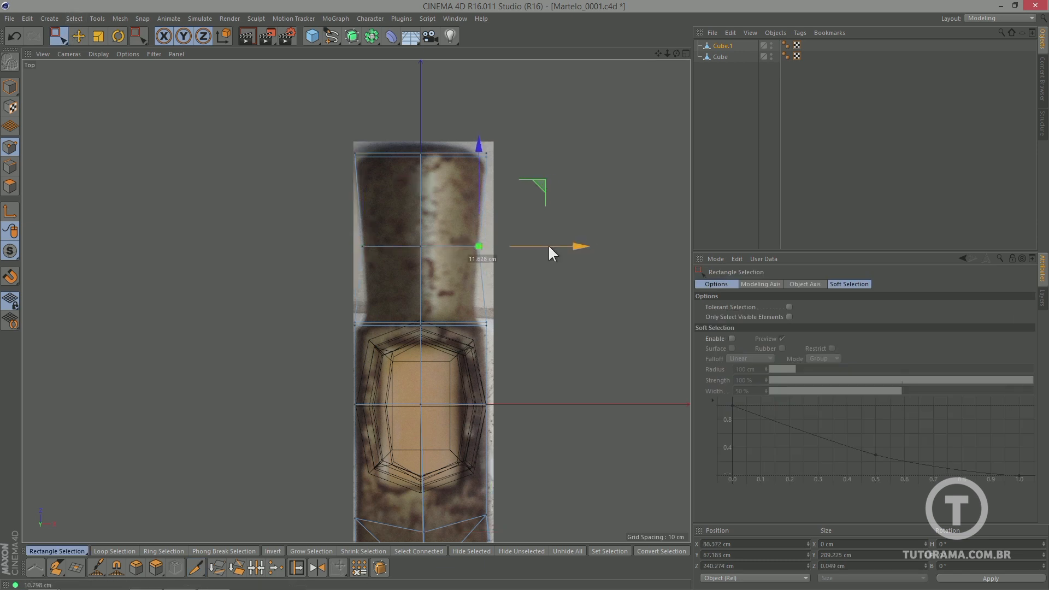
- Add a second loop cut just before the head's body and pull its side points inward to the photo's neck width
{"action": "left_click", "coordinate": [197, 568]}
{"action": "left_click", "coordinate": [358, 305]}
{"action": "left_click", "coordinate": [59, 36]}
{"action": "left_click_drag", "start_coordinate": [316, 281], "coordinate": [366, 310]}
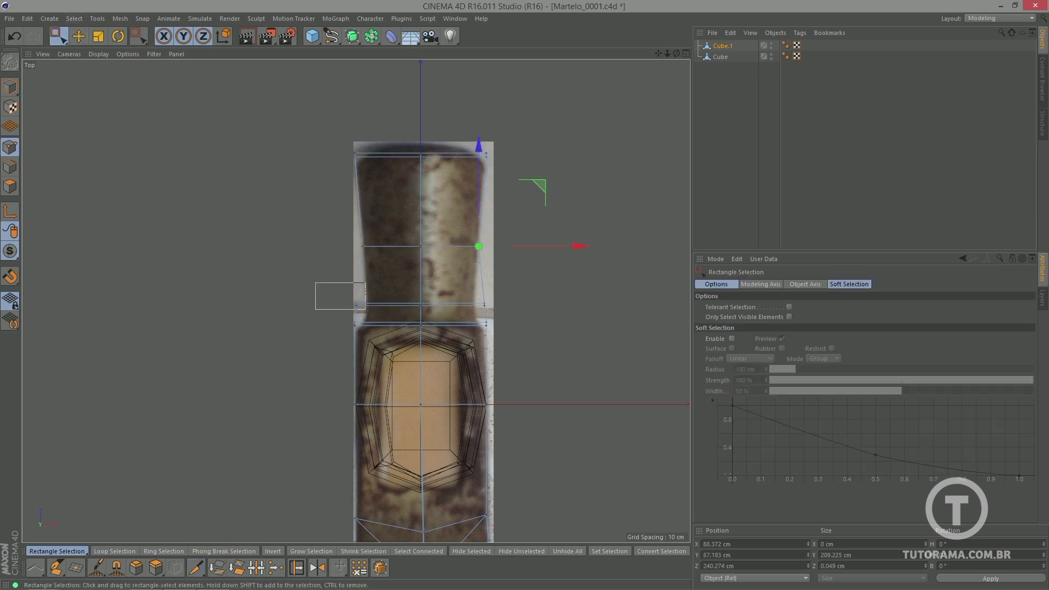
{"action": "left_click_drag", "start_coordinate": [454, 305], "coordinate": [465, 304]}
{"action": "left_click_drag", "start_coordinate": [464, 289], "coordinate": [500, 314]}
{"action": "left_click_drag", "start_coordinate": [585, 305], "coordinate": [574, 304]}
- Pull the neck-side corners of the head's body in to about 94 cm and move the side points beside the handle to about 104 cm from centre
{"action": "left_click_drag", "start_coordinate": [467, 316], "coordinate": [500, 334]}
{"action": "left_click_drag", "start_coordinate": [585, 323], "coordinate": [578, 323]}
{"action": "left_click_drag", "start_coordinate": [342, 317], "coordinate": [369, 334]}
{"action": "left_click_drag", "start_coordinate": [453, 323], "coordinate": [458, 323]}
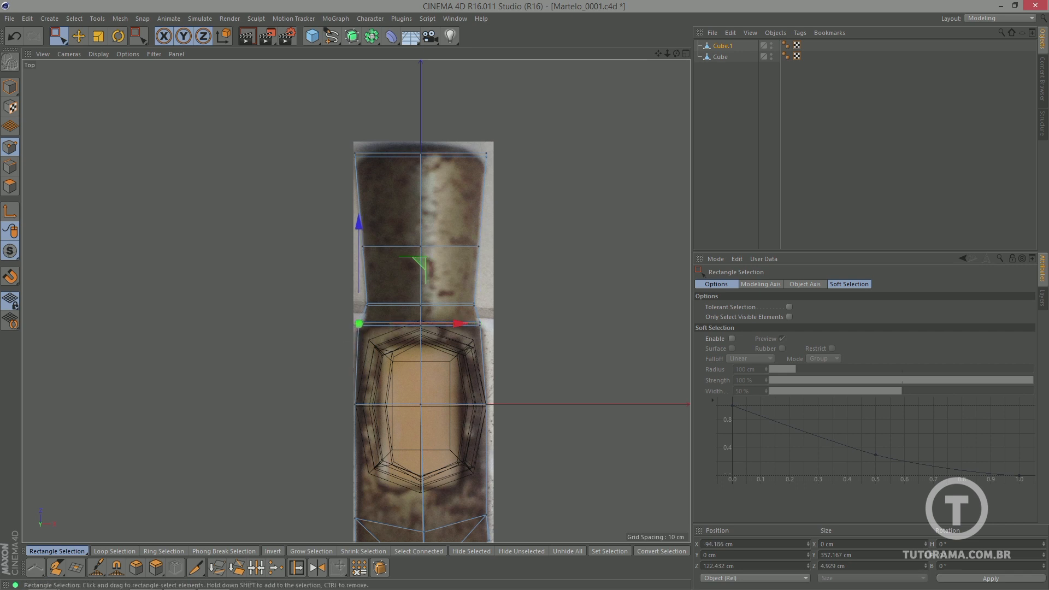
{"action": "middle_click_drag", "start_coordinate": [492, 394], "coordinate": [502, 229], "text": "alt"}
{"action": "left_click_drag", "start_coordinate": [514, 228], "coordinate": [481, 254]}
{"action": "left_click_drag", "start_coordinate": [585, 239], "coordinate": [585, 239]}
- Using Live Selection in the perspective view, reposition the top point of the claw split and the neighbouring inner prong points to smooth the curve
{"action": "key", "text": "F1"}
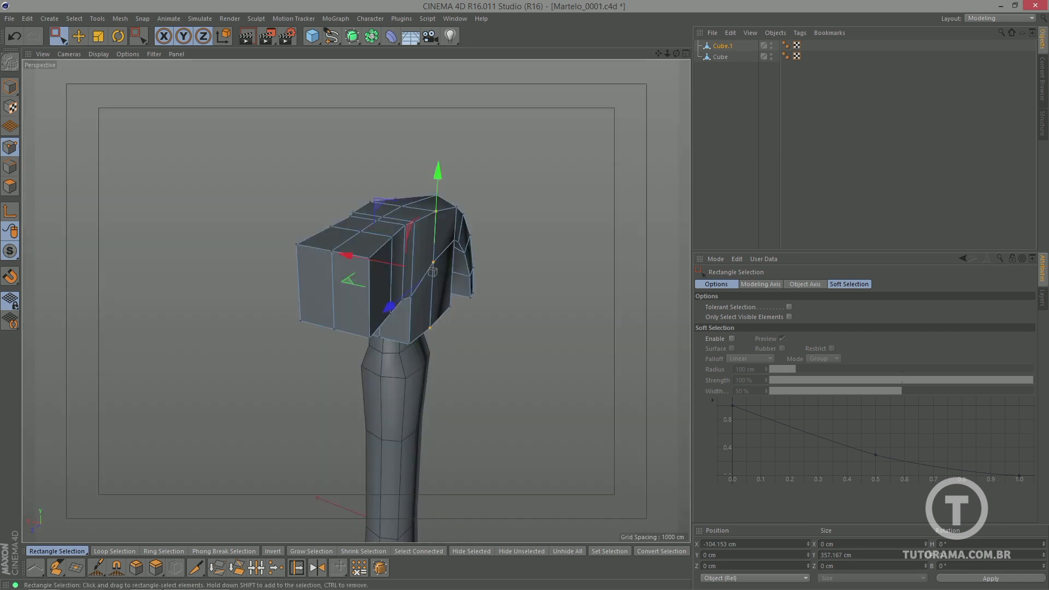
{"action": "left_click_drag", "start_coordinate": [383, 262], "coordinate": [484, 540], "text": "alt"}
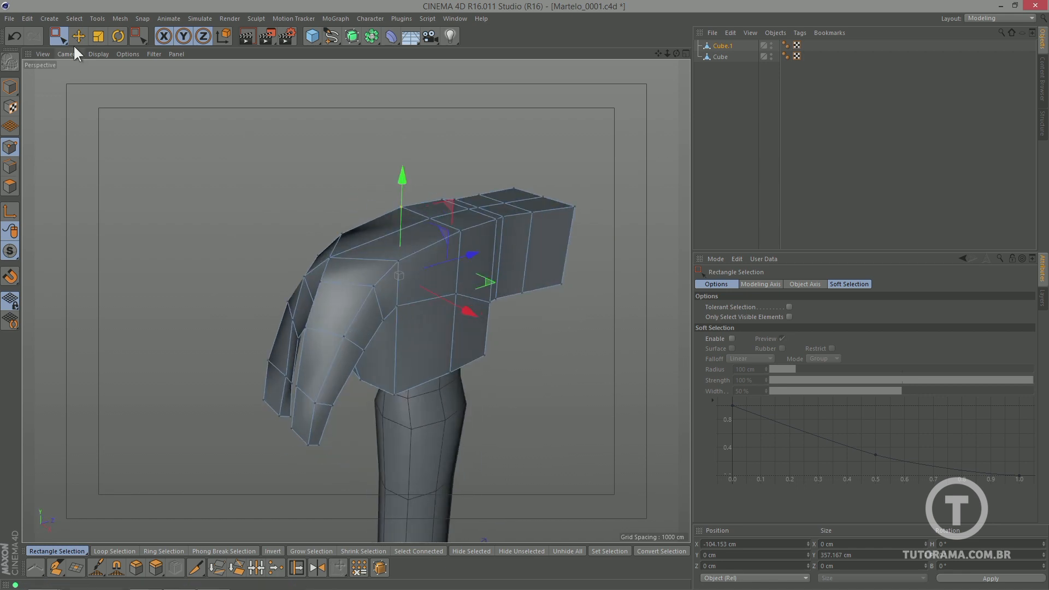
{"action": "left_click_drag", "start_coordinate": [57, 34], "coordinate": [88, 48]}
{"action": "left_click_drag", "start_coordinate": [335, 223], "coordinate": [211, 222], "text": "alt"}
{"action": "left_click", "coordinate": [246, 235]}
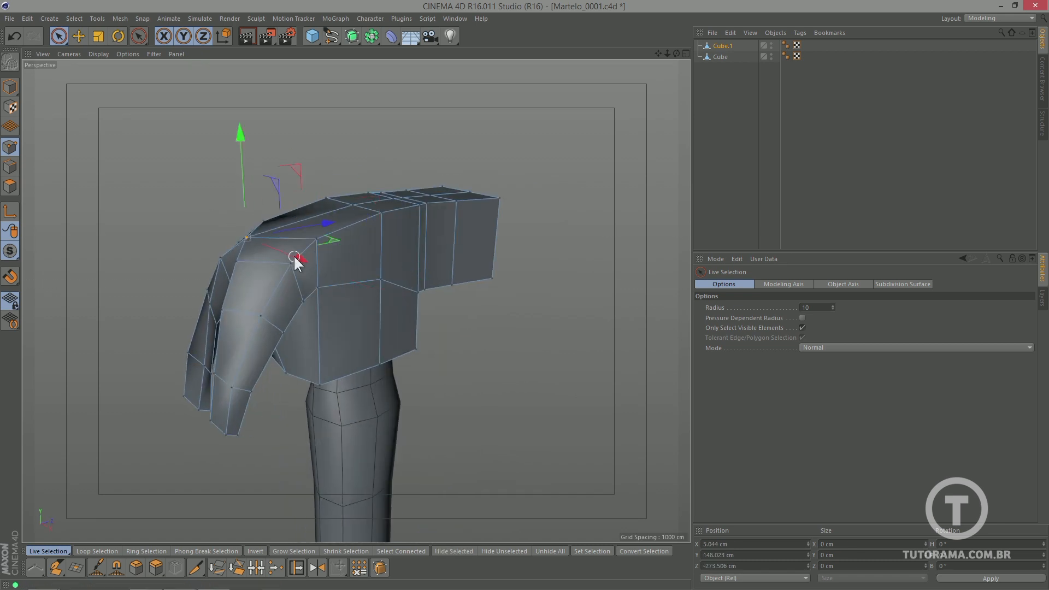
{"action": "left_click_drag", "start_coordinate": [293, 255], "coordinate": [297, 208], "text": "alt"}
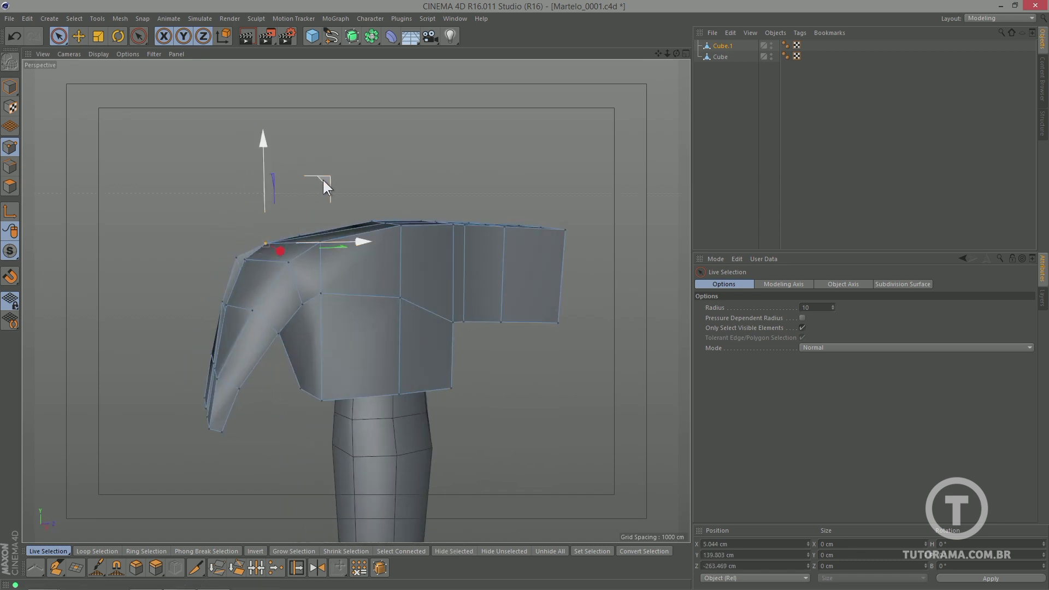
{"action": "left_click", "coordinate": [244, 259], "text": "shift"}
{"action": "left_click_drag", "start_coordinate": [230, 243], "coordinate": [300, 209], "text": "alt"}
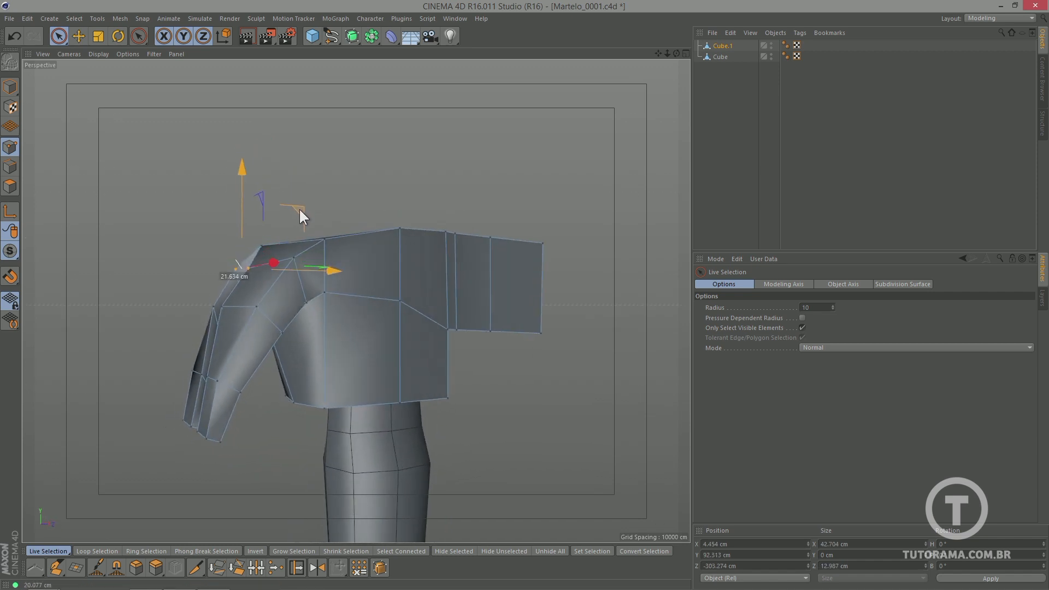
- Select the four corner points of the head's underside and scale them inward to about 173 cm in X and 257 cm in Z
{"action": "left_click_drag", "start_coordinate": [235, 323], "coordinate": [216, 357], "text": "alt"}
{"action": "left_click", "coordinate": [149, 370]}
{"action": "left_click_drag", "start_coordinate": [149, 370], "coordinate": [256, 379], "text": "alt"}
{"action": "left_click_drag", "start_coordinate": [361, 383], "coordinate": [325, 385]}
{"action": "left_click", "coordinate": [321, 464], "text": "shift"}
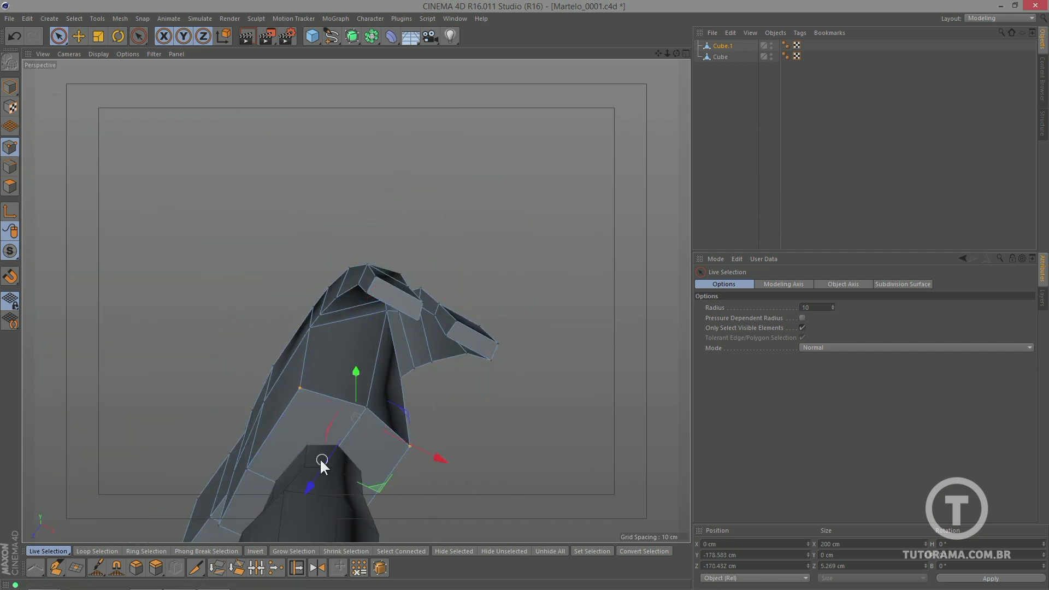
{"action": "left_click_drag", "start_coordinate": [321, 464], "coordinate": [495, 325], "text": "alt"}
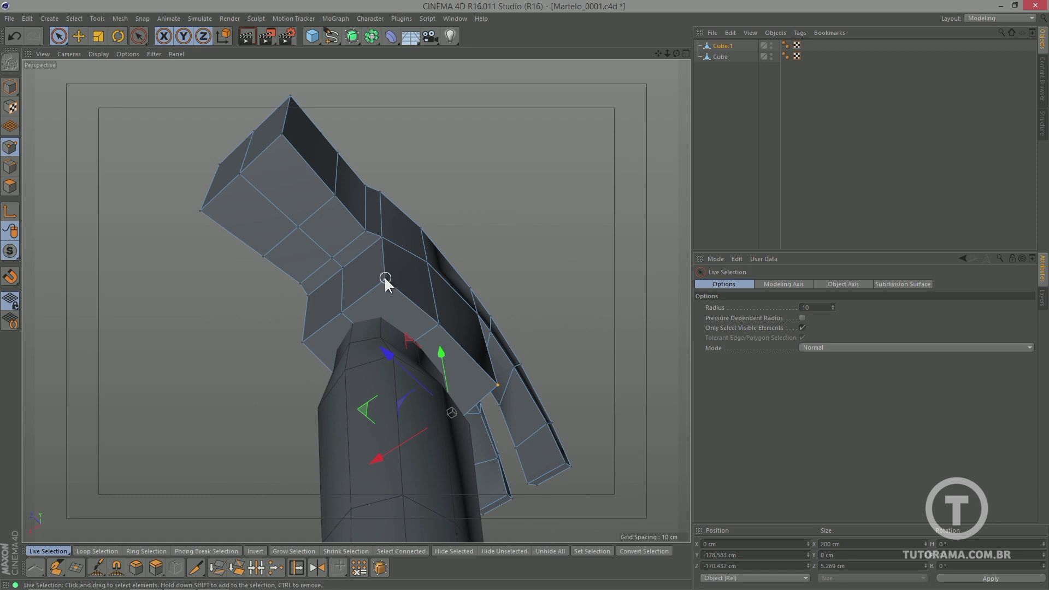
{"action": "left_click_drag", "start_coordinate": [386, 279], "coordinate": [440, 280], "text": "alt"}
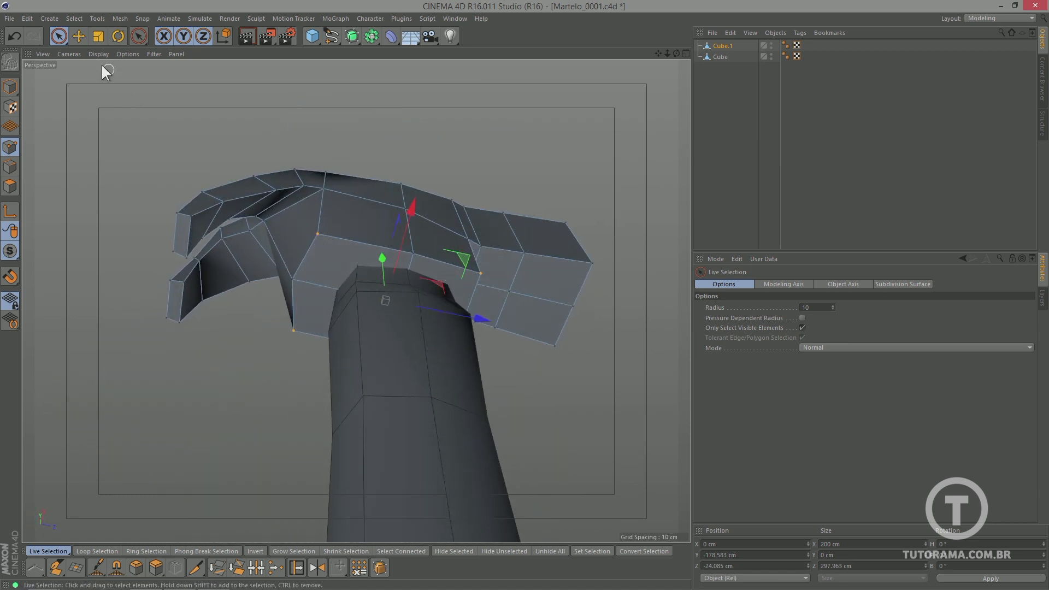
{"action": "left_click", "coordinate": [101, 39]}
{"action": "left_click_drag", "start_coordinate": [440, 132], "coordinate": [393, 173]}
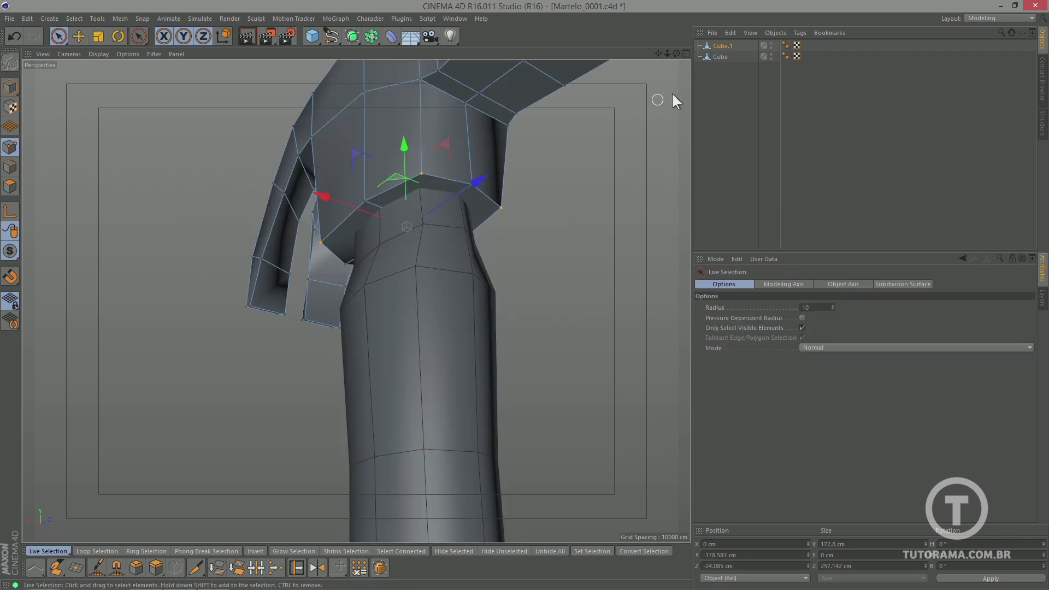
- Hide the handle and pull the centre point of the head's underside down to about -217 cm in Y
{"action": "left_click", "coordinate": [772, 55]}
{"action": "left_click", "coordinate": [771, 55]}
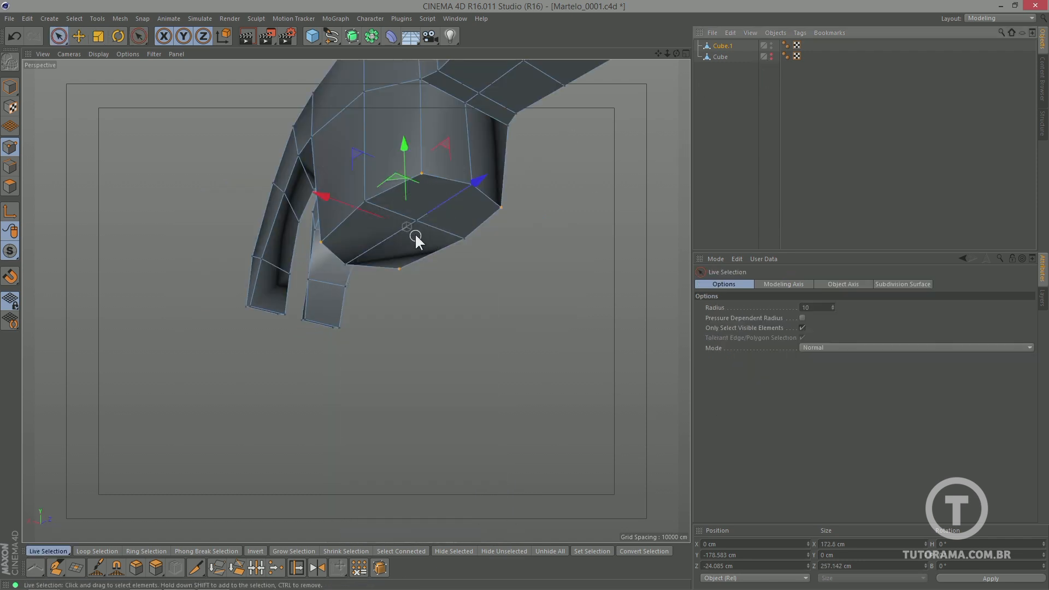
{"action": "left_click", "coordinate": [417, 219]}
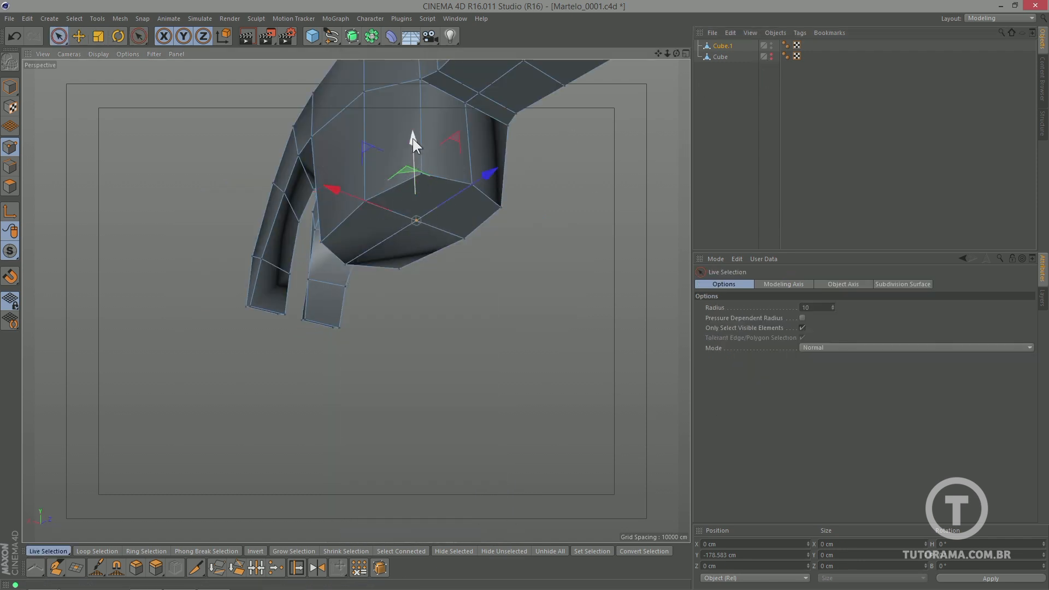
{"action": "left_click_drag", "start_coordinate": [412, 138], "coordinate": [487, 204]}
- Switch to the Refs folder in File Explorer, preview Right.JPG to check the head's underside, and return to the Cinema 4D model
{"action": "key", "text": "alt+Tab"}
{"action": "left_click", "coordinate": [470, 221]}
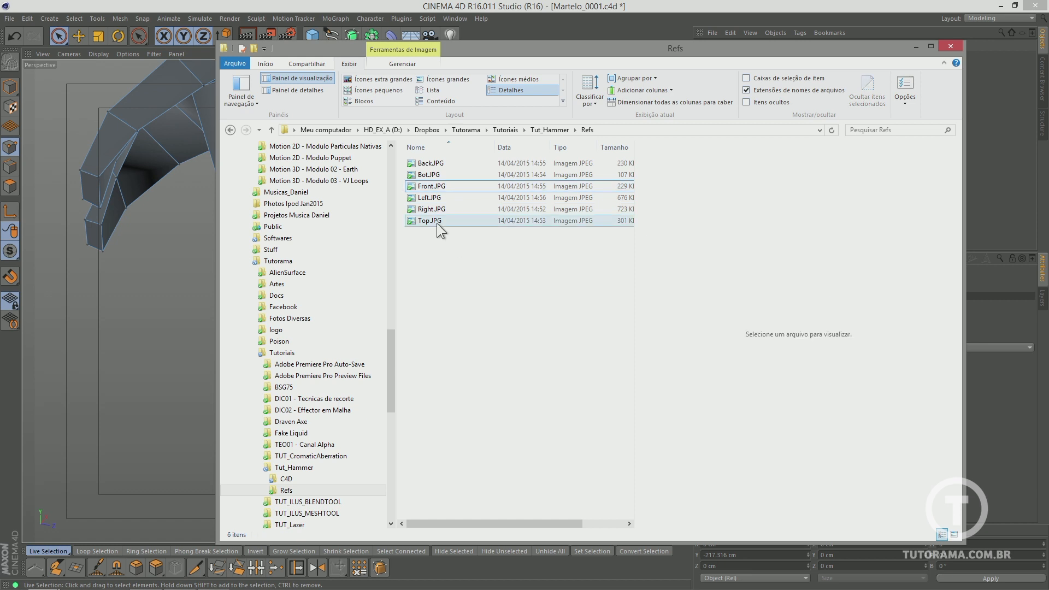
{"action": "left_click", "coordinate": [437, 210]}
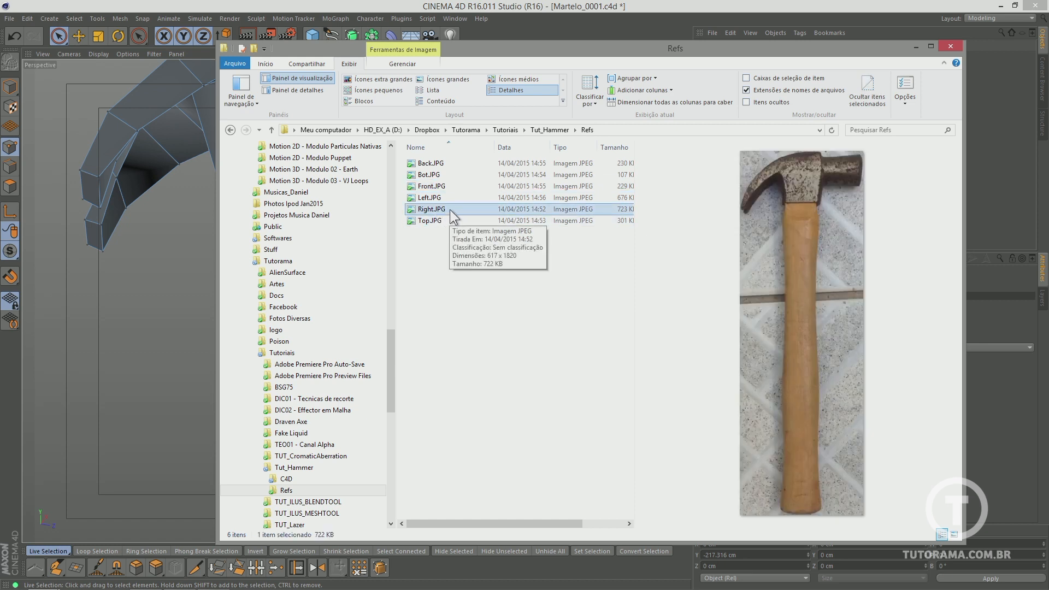
{"action": "key", "text": "alt+Tab"}
{"action": "key", "text": "alt+Tab"}
{"action": "key", "text": "alt+Tab"}
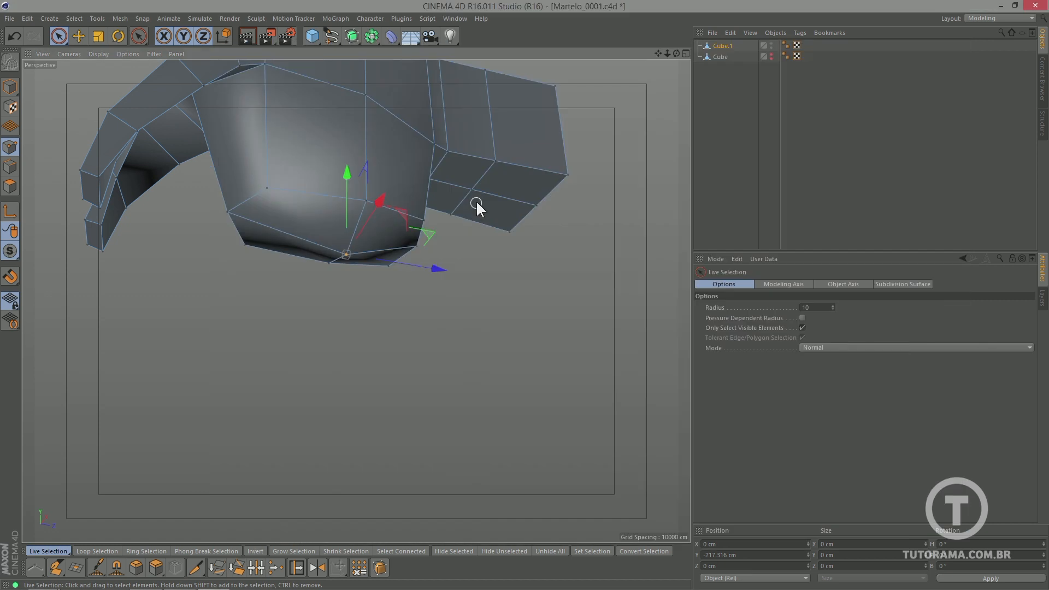
- Show the handle, raise the underside's centre point to about -180 cm in Y, and compare the head with the Right.JPG photo
{"action": "left_click_drag", "start_coordinate": [481, 198], "coordinate": [378, 164], "text": "alt"}
{"action": "left_click", "coordinate": [771, 57], "text": "alt"}
{"action": "right_click_drag", "start_coordinate": [369, 262], "coordinate": [393, 259], "text": "alt"}
{"action": "left_click_drag", "start_coordinate": [393, 263], "coordinate": [490, 329], "text": "alt"}
{"action": "key", "text": "alt+Tab"}
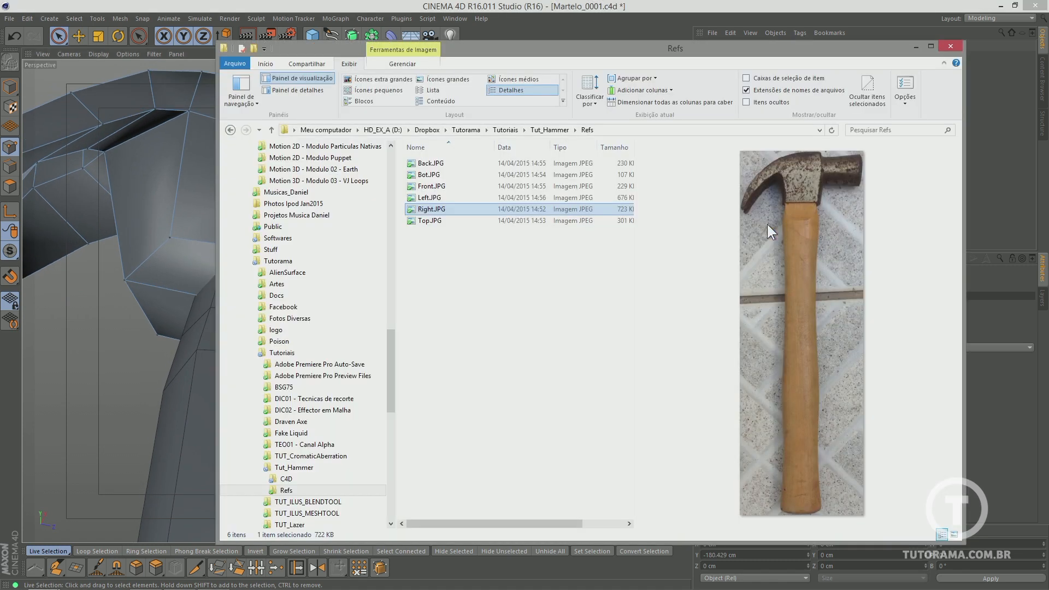
{"action": "key", "text": "alt+Tab"}
- Move the claw-side corner points of the head's underside about 10 cm along Z toward the handle
{"action": "left_click_drag", "start_coordinate": [321, 287], "coordinate": [414, 319], "text": "alt"}
{"action": "left_click", "coordinate": [282, 285]}
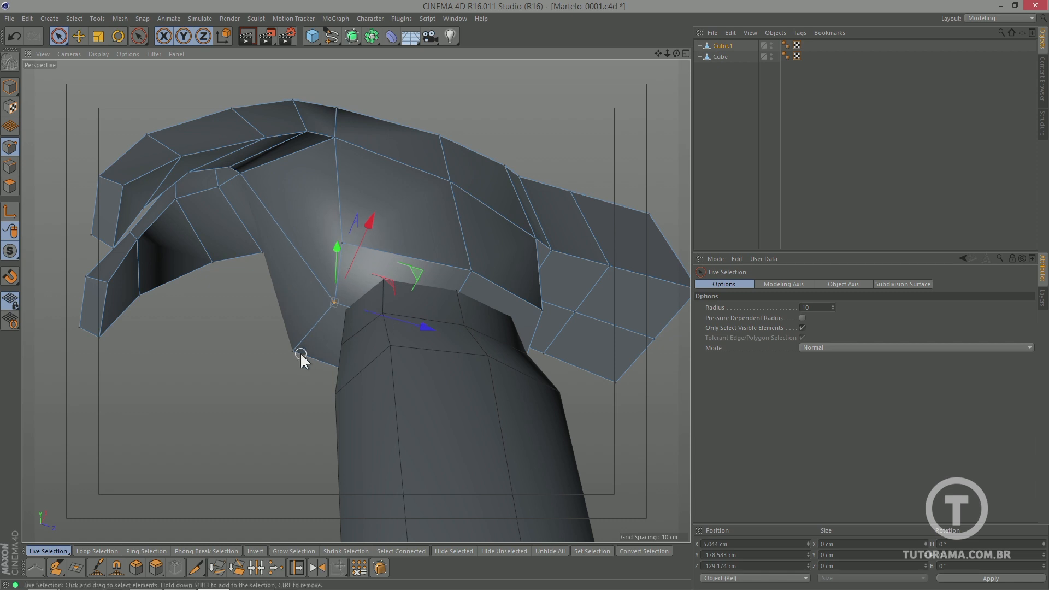
{"action": "left_click_drag", "start_coordinate": [300, 352], "coordinate": [431, 344], "text": "alt"}
{"action": "left_click", "coordinate": [304, 347]}
{"action": "left_click", "coordinate": [442, 339], "text": "shift"}
{"action": "left_click_drag", "start_coordinate": [382, 406], "coordinate": [389, 372]}
{"action": "left_click", "coordinate": [389, 372]}
{"action": "left_click_drag", "start_coordinate": [419, 440], "coordinate": [463, 403]}
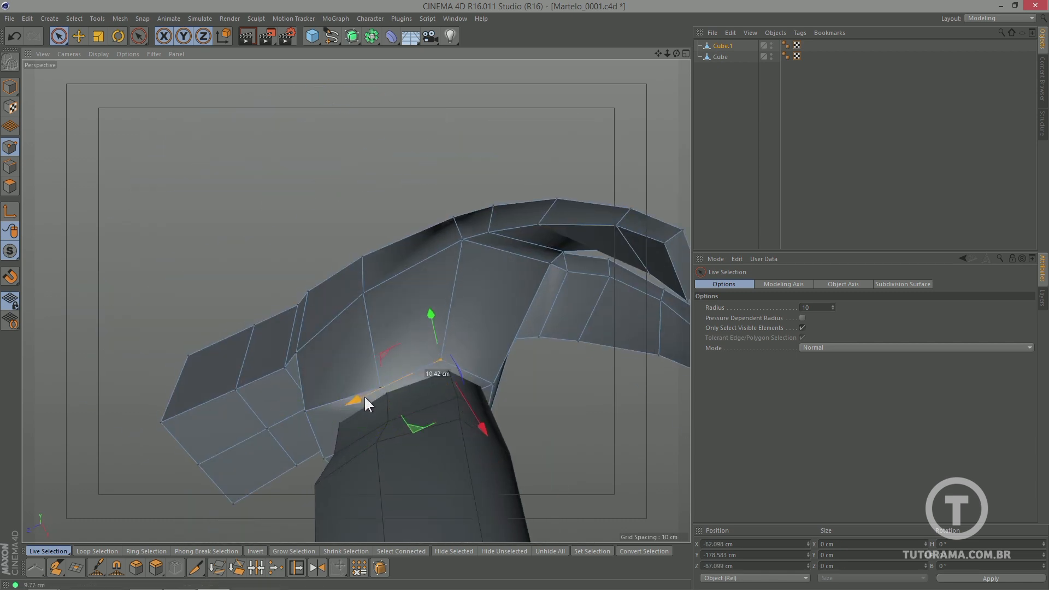
- Reposition the striking-side corner point of the head's underside to about 55 cm in X and 86 cm in Z
{"action": "left_click_drag", "start_coordinate": [364, 395], "coordinate": [415, 353], "text": "alt"}
{"action": "left_click", "coordinate": [415, 347]}
{"action": "left_click_drag", "start_coordinate": [372, 359], "coordinate": [332, 318]}
{"action": "left_click", "coordinate": [315, 367]}
{"action": "left_click", "coordinate": [306, 355]}
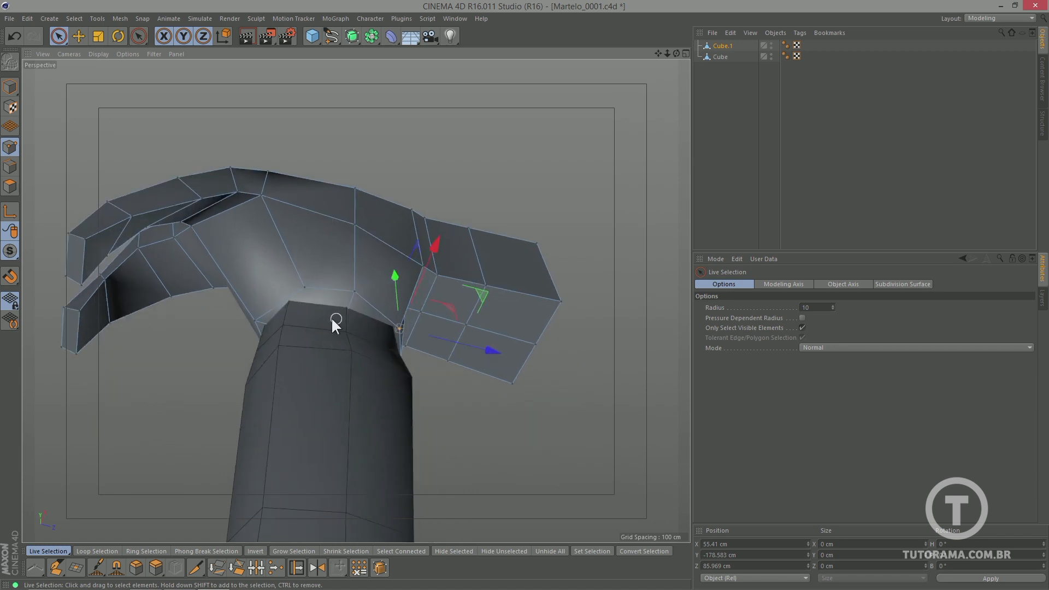
- Hide the handle, select the polygons of the head's underside, and inset them with Extrude Inner by 17.2 cm
{"action": "double_click", "coordinate": [772, 54]}
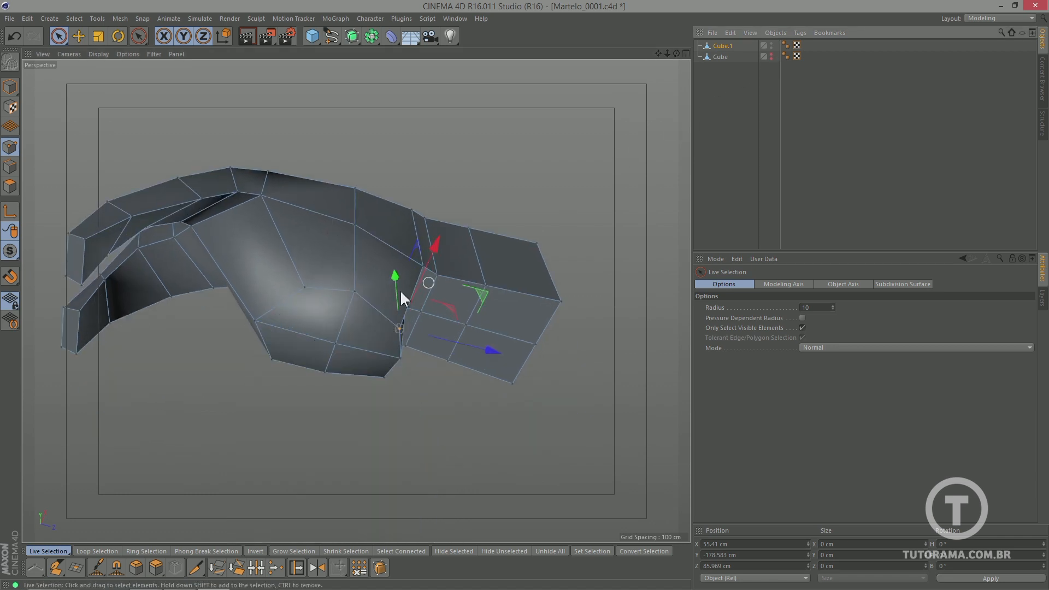
{"action": "left_click", "coordinate": [10, 187]}
{"action": "mouse_move", "coordinate": [317, 329]}
{"action": "left_mouse_down"}
{"action": "mouse_move", "coordinate": [332, 334]}
{"action": "mouse_move", "coordinate": [323, 342]}
{"action": "left_mouse_up"}
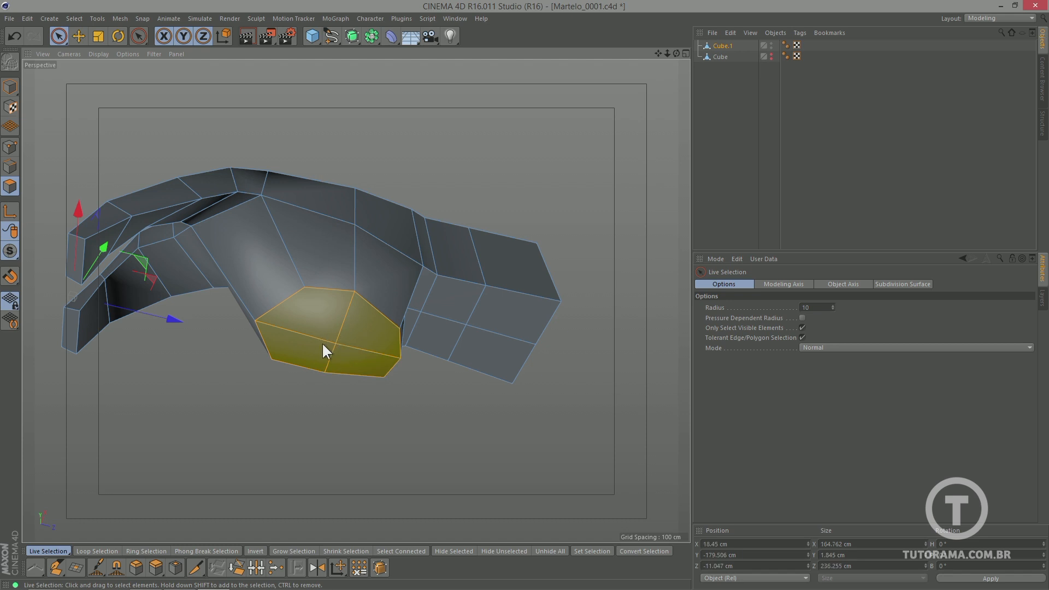
{"action": "right_click", "coordinate": [301, 372]}
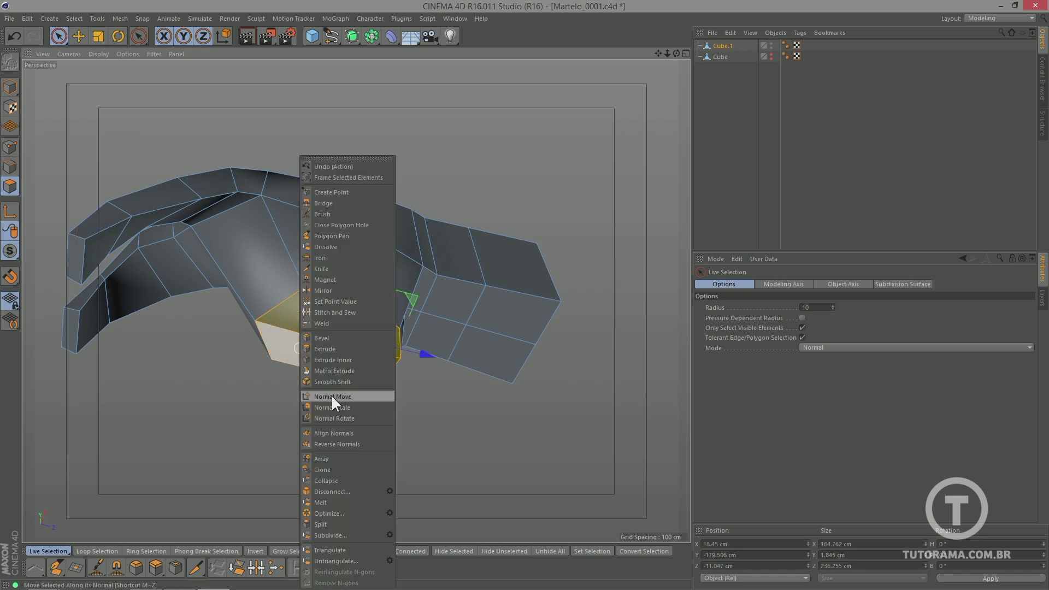
{"action": "left_click", "coordinate": [333, 360]}
{"action": "left_click_drag", "start_coordinate": [366, 369], "coordinate": [329, 422]}
- Extrude the inset underside polygons into the head by -33.1 cm with Preserve Groups enabled
{"action": "right_click", "coordinate": [329, 421]}
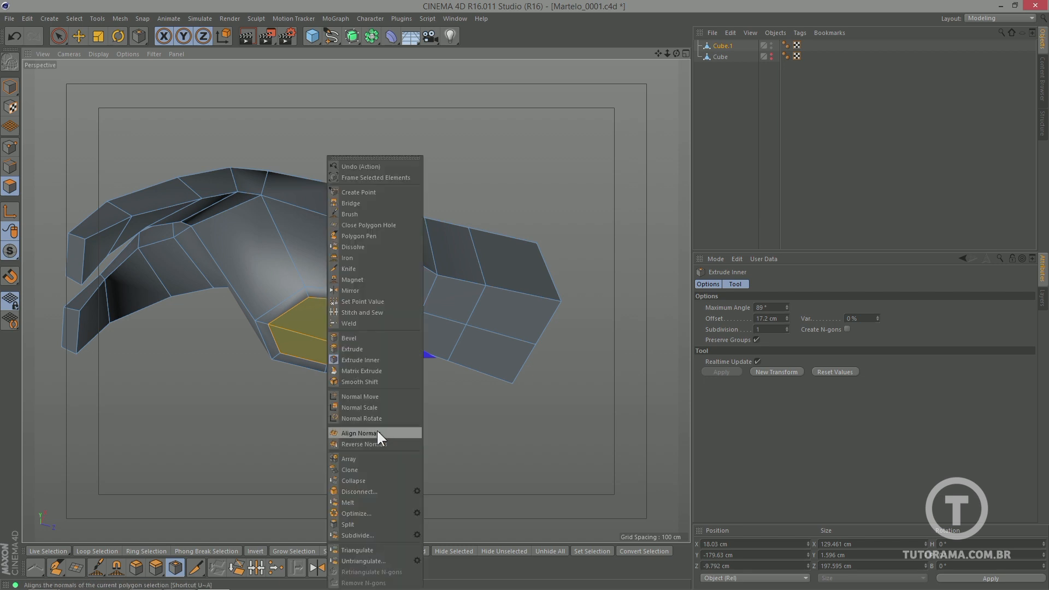
{"action": "left_click", "coordinate": [353, 349]}
{"action": "left_click_drag", "start_coordinate": [351, 366], "coordinate": [185, 426]}
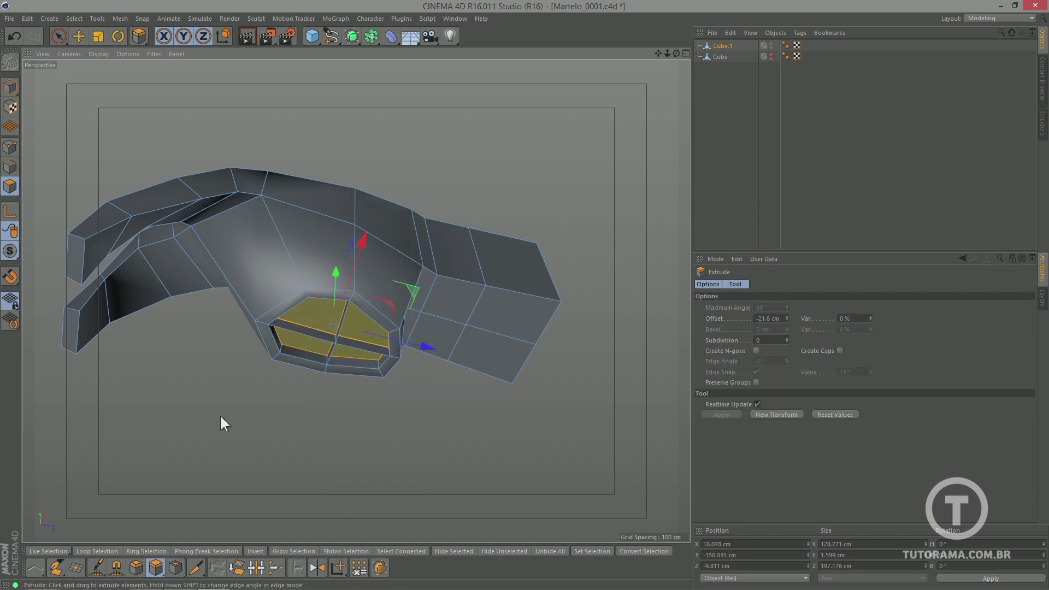
{"action": "left_click", "coordinate": [757, 382]}
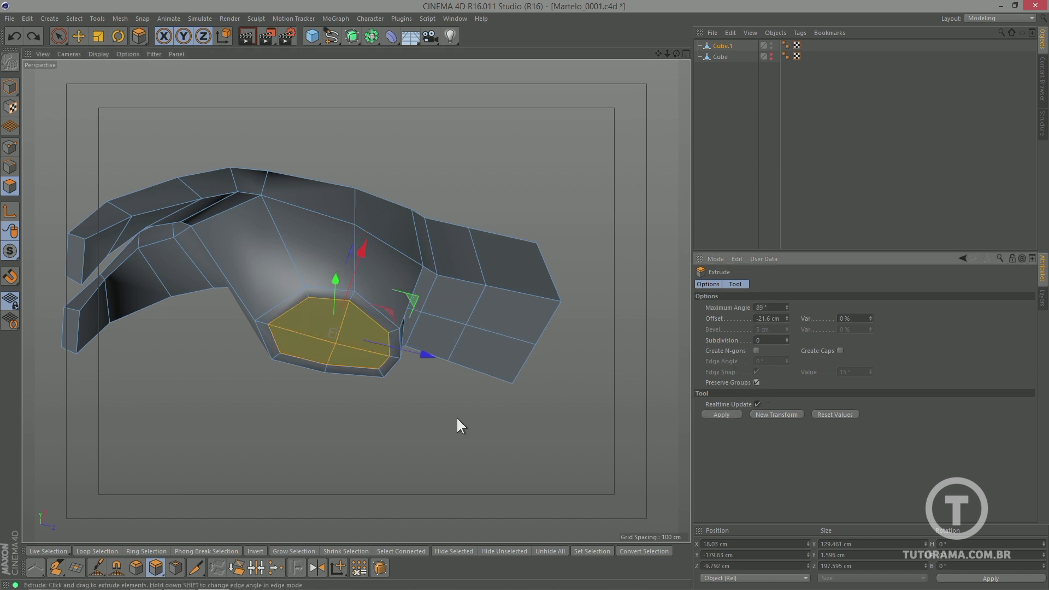
{"action": "left_click_drag", "start_coordinate": [457, 418], "coordinate": [290, 441]}
{"action": "left_click_drag", "start_coordinate": [269, 444], "coordinate": [269, 444]}
- Delete the recessed end polygons to open the handle socket, deselect the head in Model mode, and show the handle again
{"action": "left_click_drag", "start_coordinate": [324, 409], "coordinate": [365, 428], "text": "alt"}
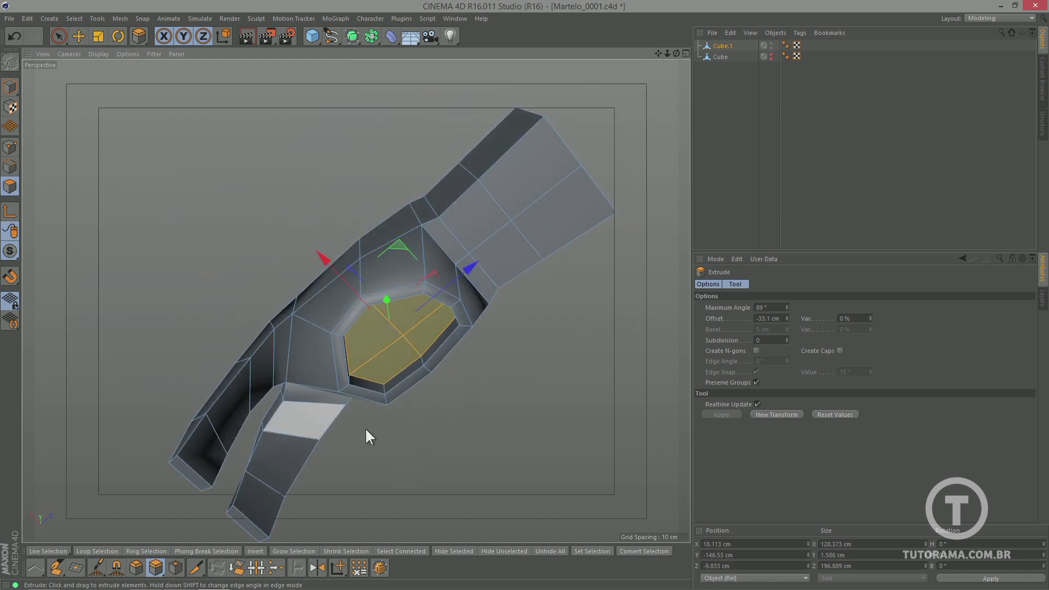
{"action": "key", "text": "Delete"}
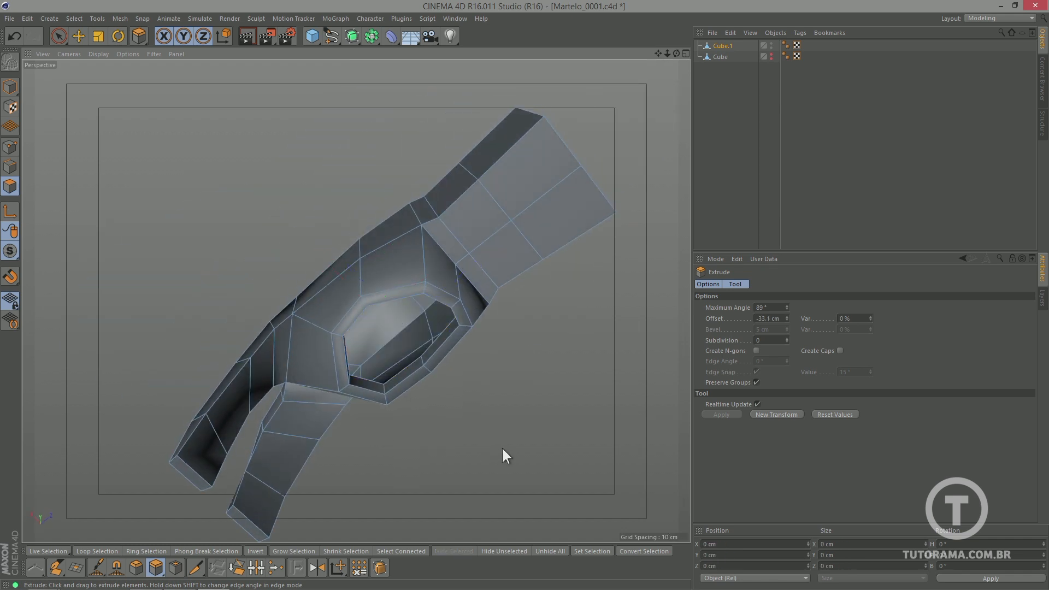
{"action": "left_click_drag", "start_coordinate": [469, 404], "coordinate": [425, 434], "text": "alt"}
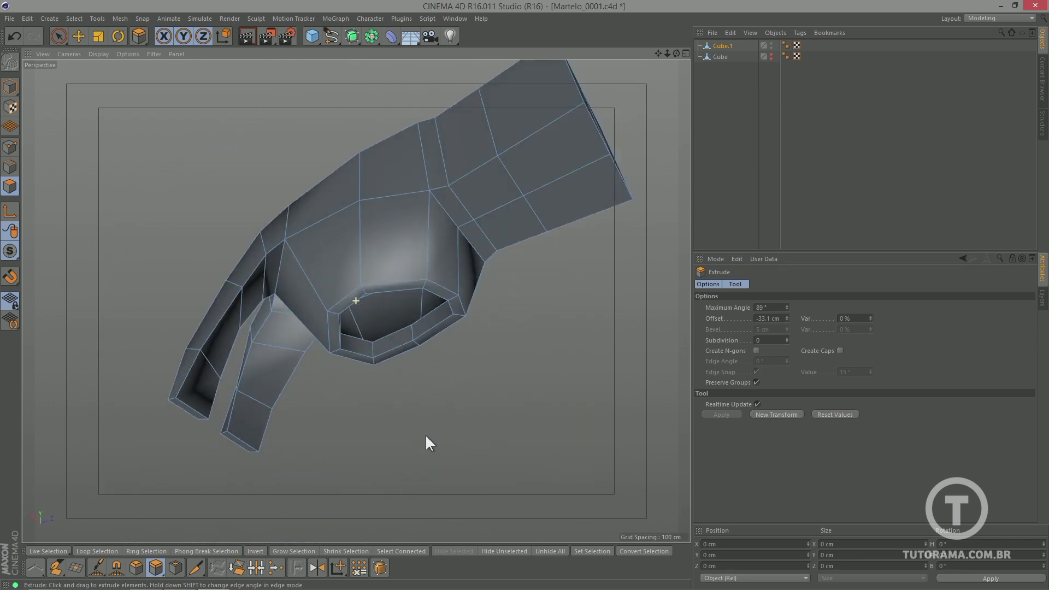
{"action": "left_click", "coordinate": [78, 36]}
{"action": "left_click", "coordinate": [10, 87]}
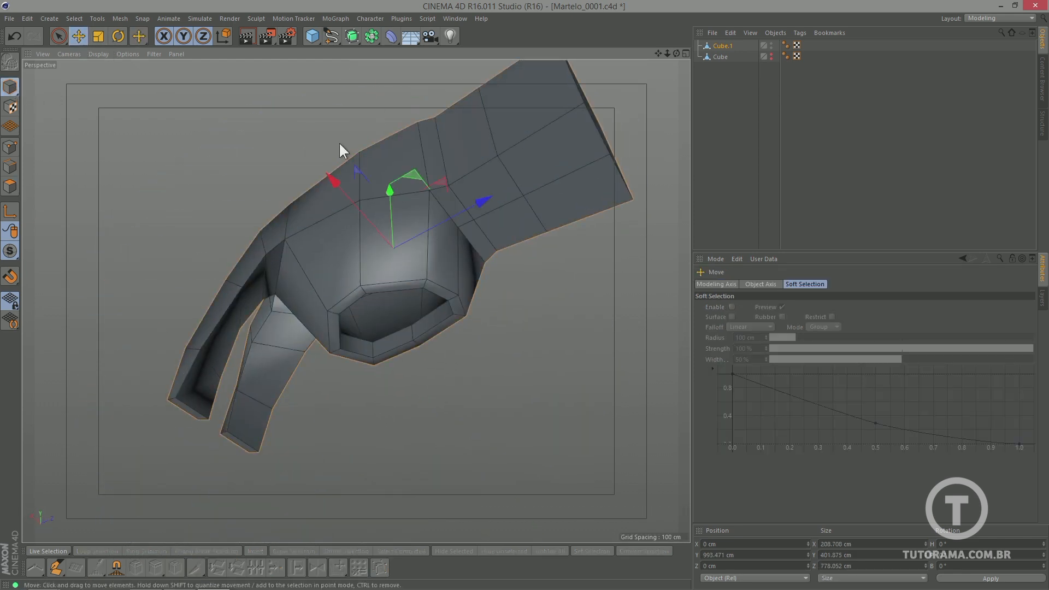
{"action": "left_click", "coordinate": [732, 109]}
{"action": "mouse_move", "coordinate": [551, 173]}
{"action": "left_mouse_down", "text": "alt"}
{"action": "mouse_move", "coordinate": [514, 214]}
{"action": "mouse_move", "coordinate": [471, 228]}
{"action": "mouse_move", "coordinate": [534, 178]}
{"action": "left_mouse_up", "text": "alt"}
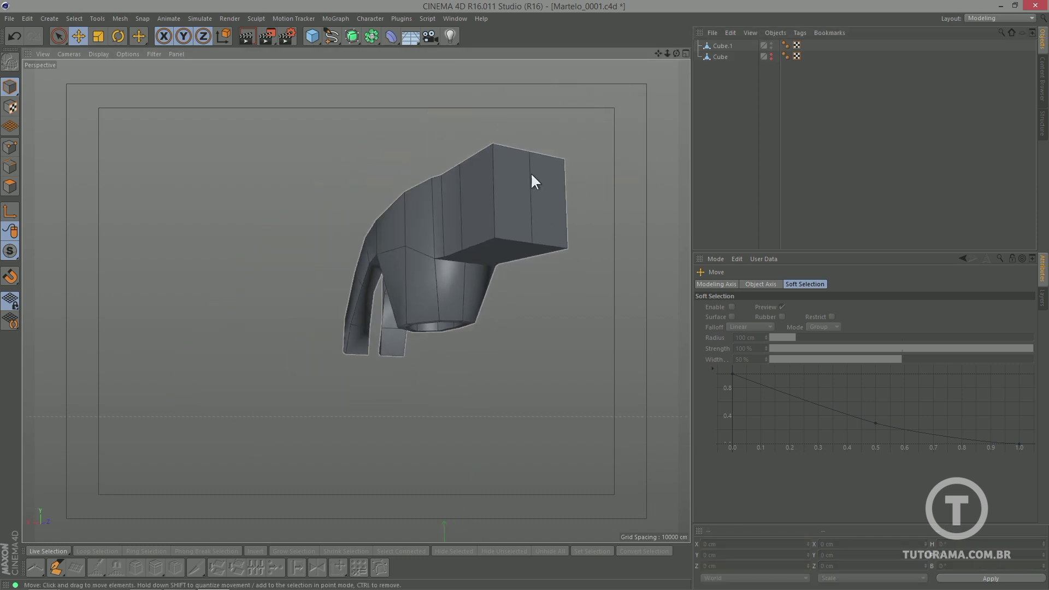
{"action": "left_click", "coordinate": [771, 54]}
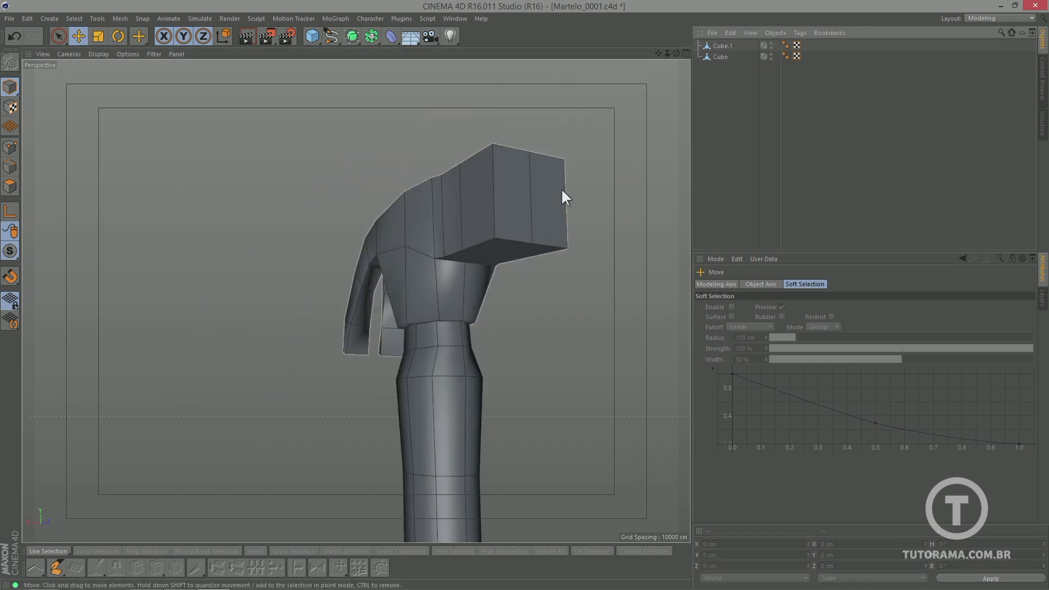
- In the Right view, rectangle-select the striking-side points of the head's lower rim and move them to about 99 cm in Z
{"action": "key", "text": "F3"}
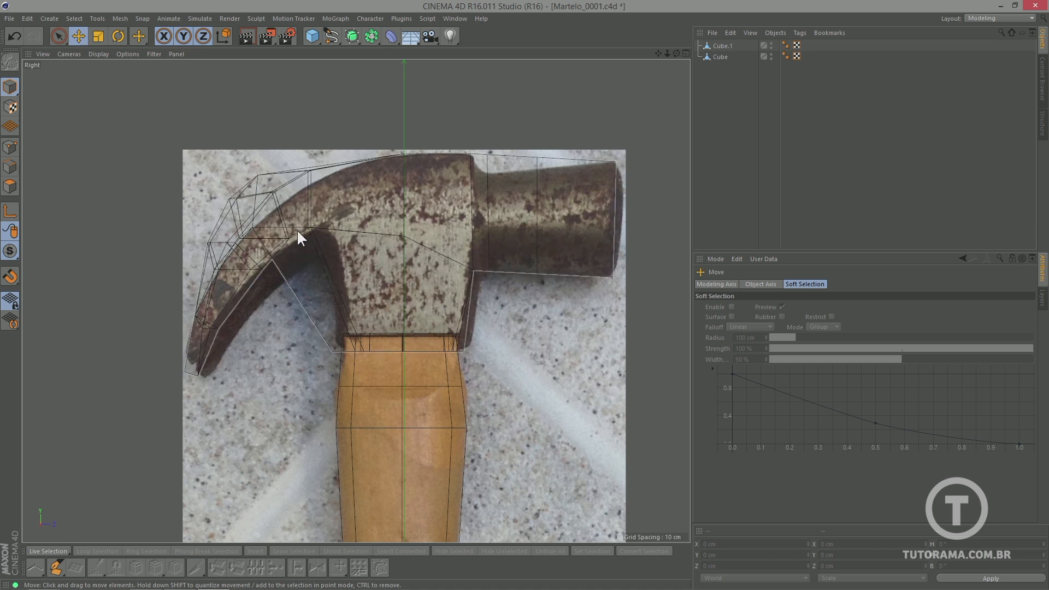
{"action": "left_click", "coordinate": [9, 147]}
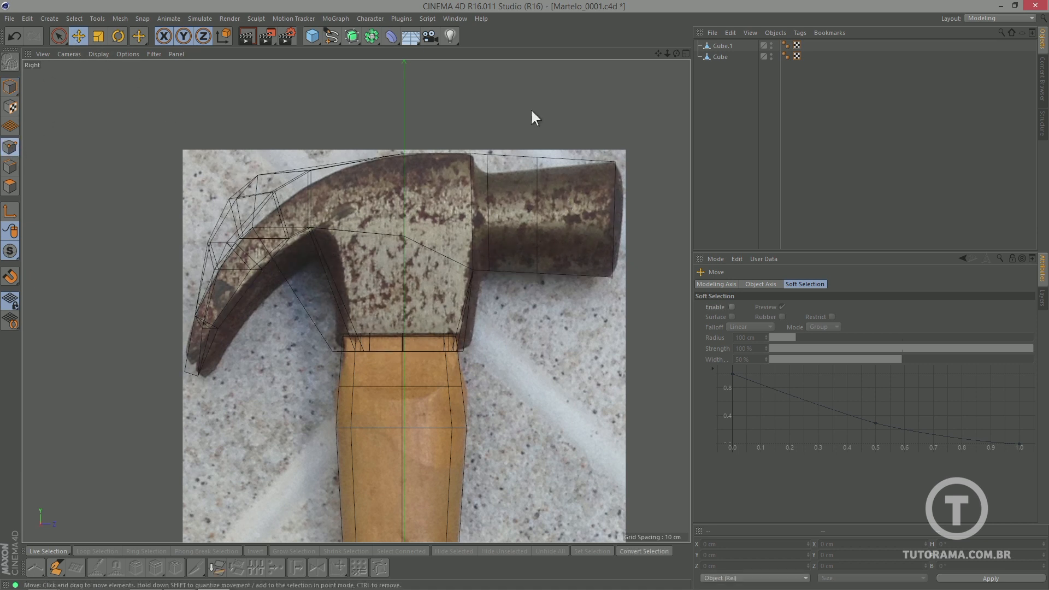
{"action": "left_click", "coordinate": [722, 46]}
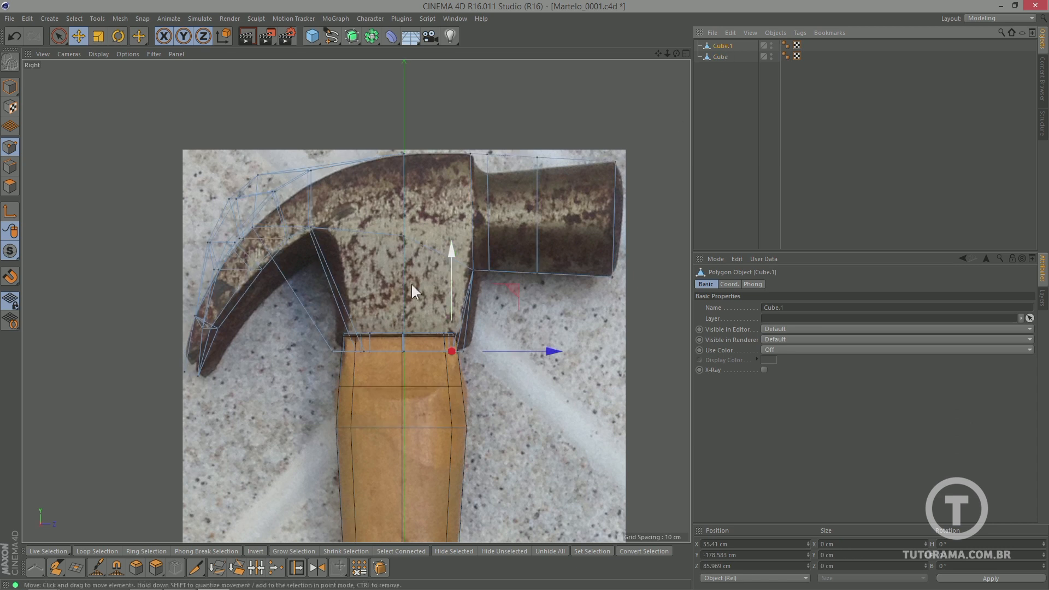
{"action": "left_click_drag", "start_coordinate": [64, 35], "coordinate": [89, 70]}
{"action": "scroll", "coordinate": [348, 157], "scroll_direction": "up", "scroll_amount": 3}
{"action": "middle_click_drag", "start_coordinate": [348, 157], "coordinate": [234, 111], "text": "alt"}
{"action": "left_click_drag", "start_coordinate": [362, 368], "coordinate": [425, 390]}
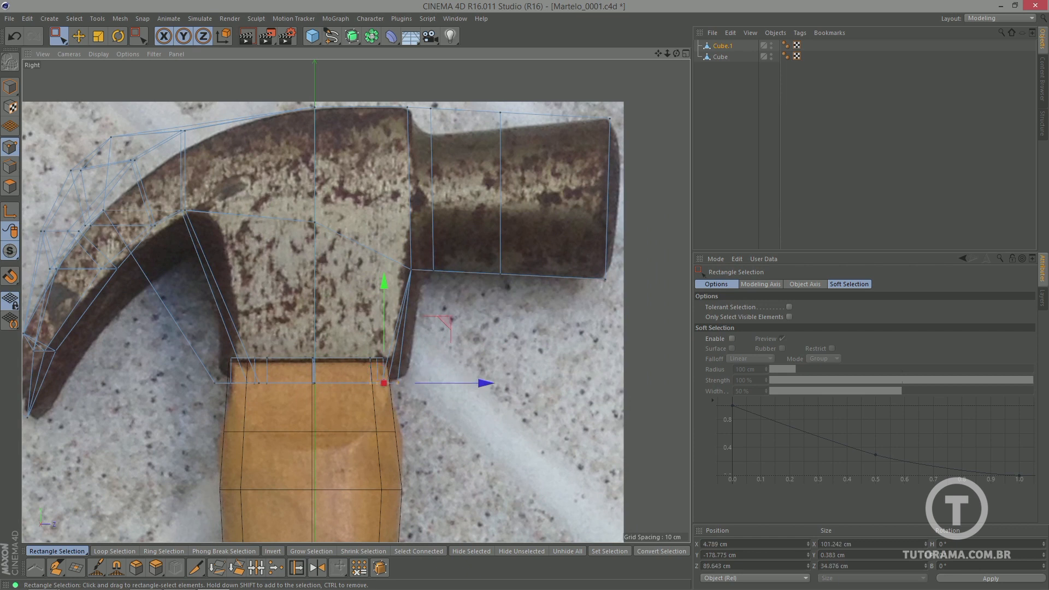
{"action": "left_click_drag", "start_coordinate": [449, 327], "coordinate": [455, 327]}
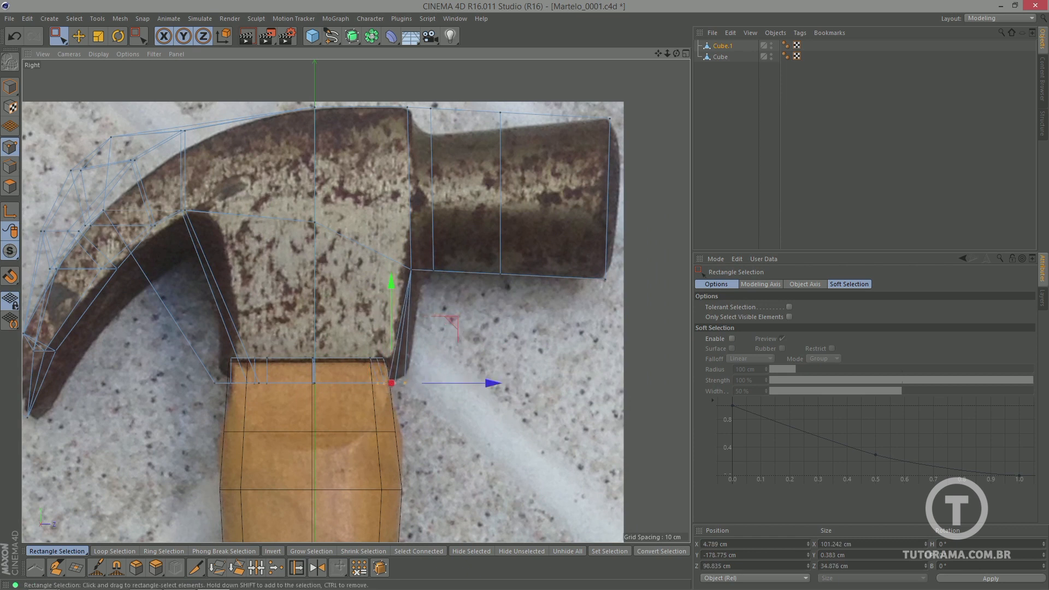
- Shift the points where the neck's underside meets the body outward and lower the neck's top loop points to match the photo
{"action": "left_click_drag", "start_coordinate": [410, 278], "coordinate": [436, 292]}
{"action": "left_click_drag", "start_coordinate": [397, 261], "coordinate": [396, 262]}
{"action": "left_click_drag", "start_coordinate": [473, 206], "coordinate": [482, 212]}
{"action": "left_click", "coordinate": [501, 274]}
{"action": "left_click_drag", "start_coordinate": [606, 280], "coordinate": [608, 279]}
{"action": "left_click", "coordinate": [501, 112]}
{"action": "left_click_drag", "start_coordinate": [420, 98], "coordinate": [442, 119]}
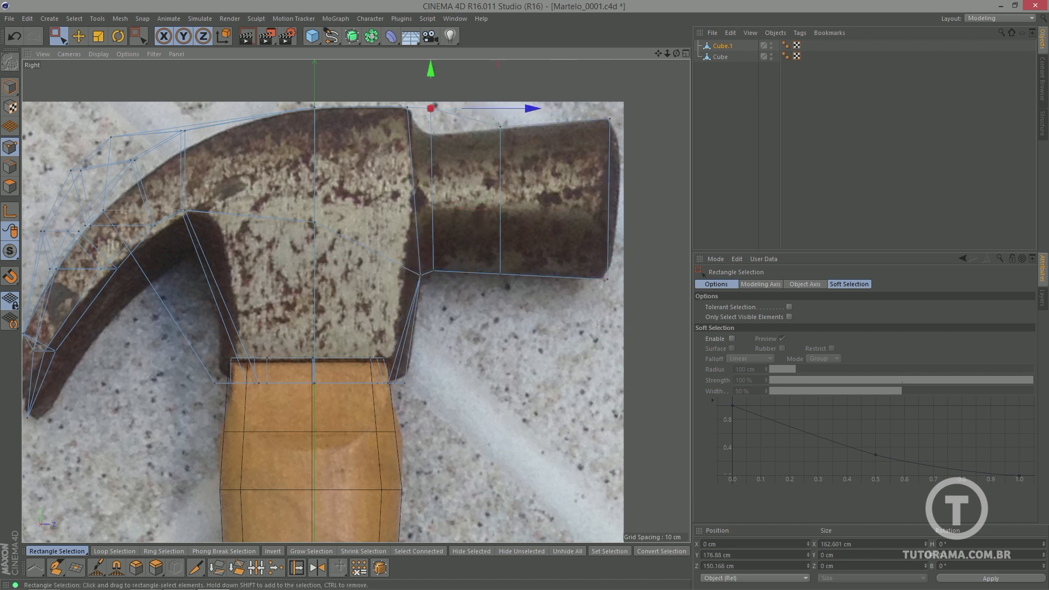
{"action": "left_click_drag", "start_coordinate": [432, 72], "coordinate": [418, 117]}
- Move the claw root's top points to about 128 cm in Y and the claw-side rim points to about -106 cm in Z
{"action": "middle_click_drag", "start_coordinate": [199, 309], "coordinate": [451, 336], "text": "alt"}
{"action": "left_click_drag", "start_coordinate": [423, 147], "coordinate": [446, 168]}
{"action": "left_click_drag", "start_coordinate": [492, 94], "coordinate": [499, 114]}
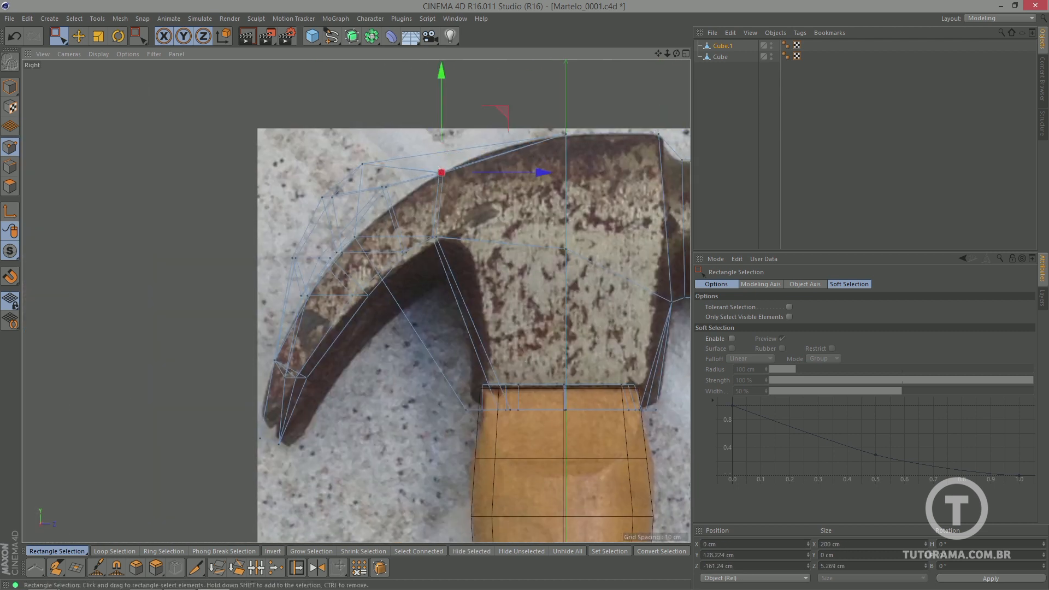
{"action": "left_click_drag", "start_coordinate": [439, 402], "coordinate": [484, 430]}
{"action": "left_click_drag", "start_coordinate": [535, 356], "coordinate": [546, 349]}
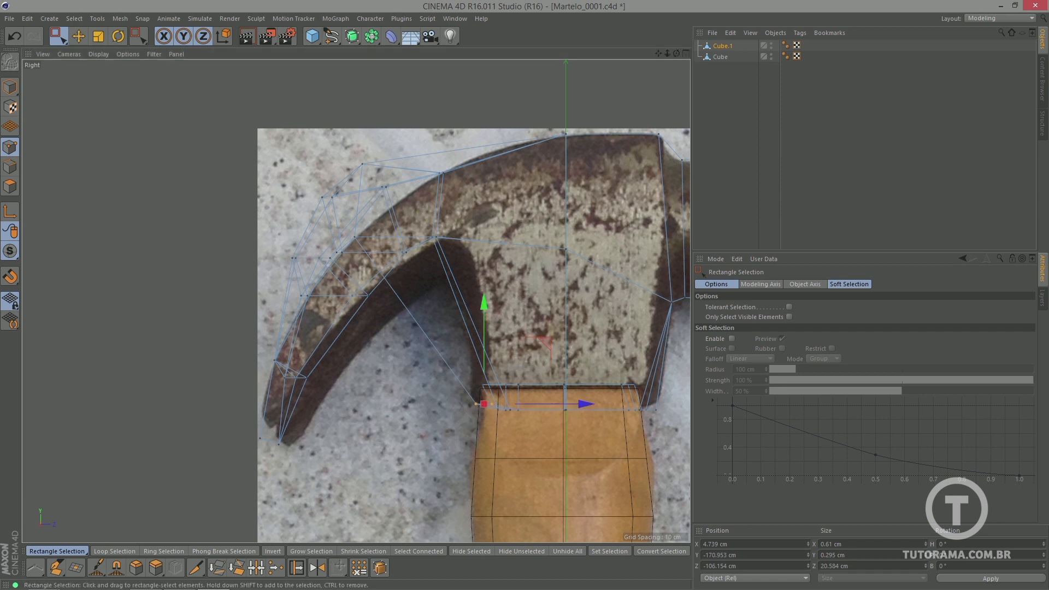
- In the perspective view, use Live Selection in Polygon mode to select the end faces of both claw prongs
{"action": "key", "text": "F1"}
{"action": "left_click_drag", "start_coordinate": [412, 294], "coordinate": [412, 164], "text": "alt"}
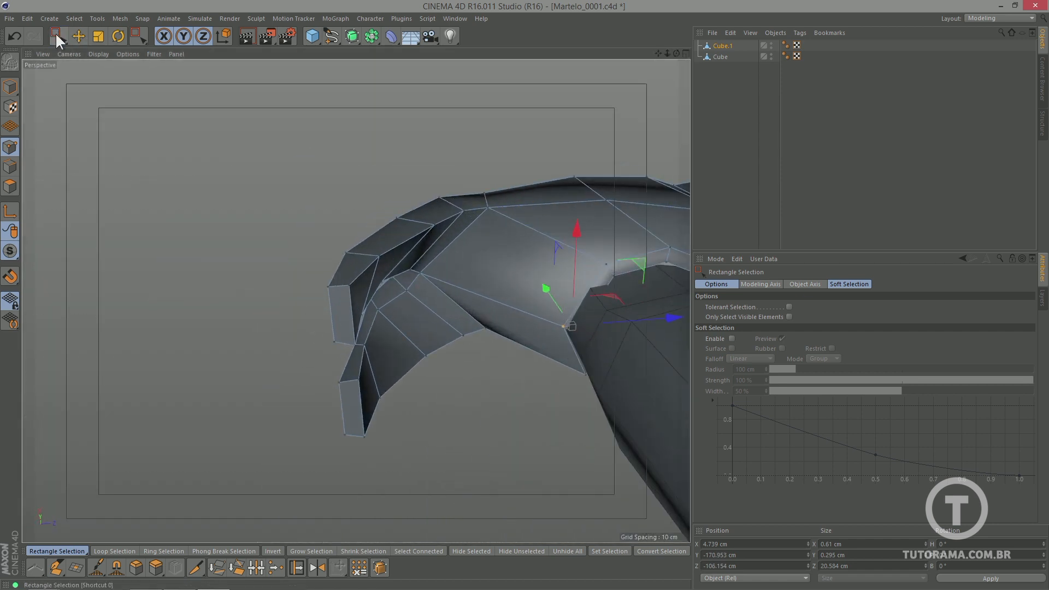
{"action": "left_click_drag", "start_coordinate": [56, 35], "coordinate": [76, 55]}
{"action": "left_click", "coordinate": [420, 273]}
{"action": "left_click_drag", "start_coordinate": [461, 282], "coordinate": [522, 415], "text": "alt"}
{"action": "left_click_drag", "start_coordinate": [459, 422], "coordinate": [385, 328], "text": "alt"}
{"action": "left_click", "coordinate": [11, 190]}
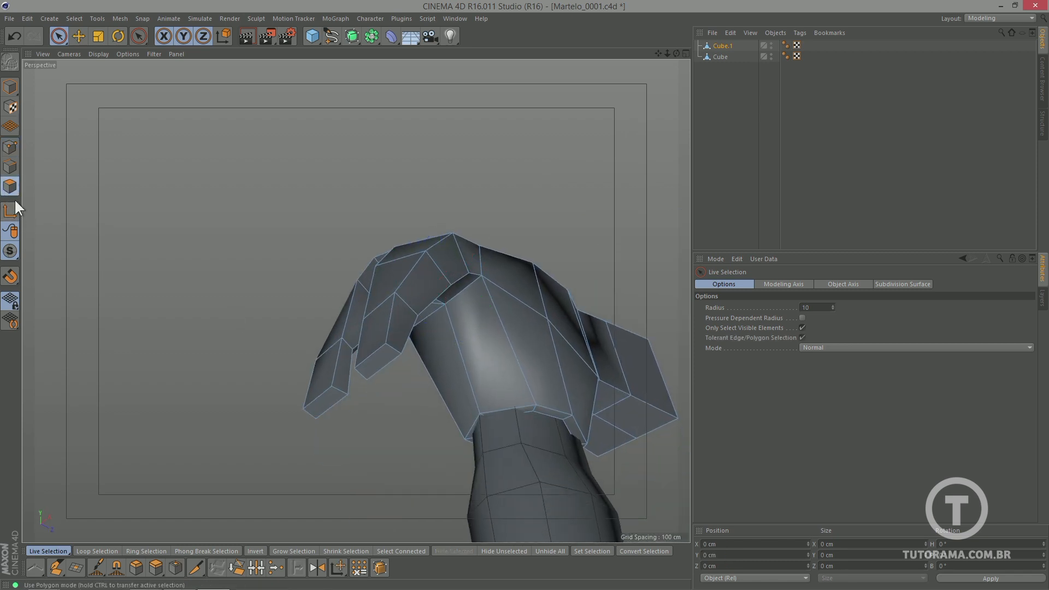
{"action": "left_click", "coordinate": [319, 408]}
{"action": "left_click", "coordinate": [375, 360], "text": "shift"}
{"action": "left_click_drag", "start_coordinate": [402, 402], "coordinate": [368, 415], "text": "alt"}
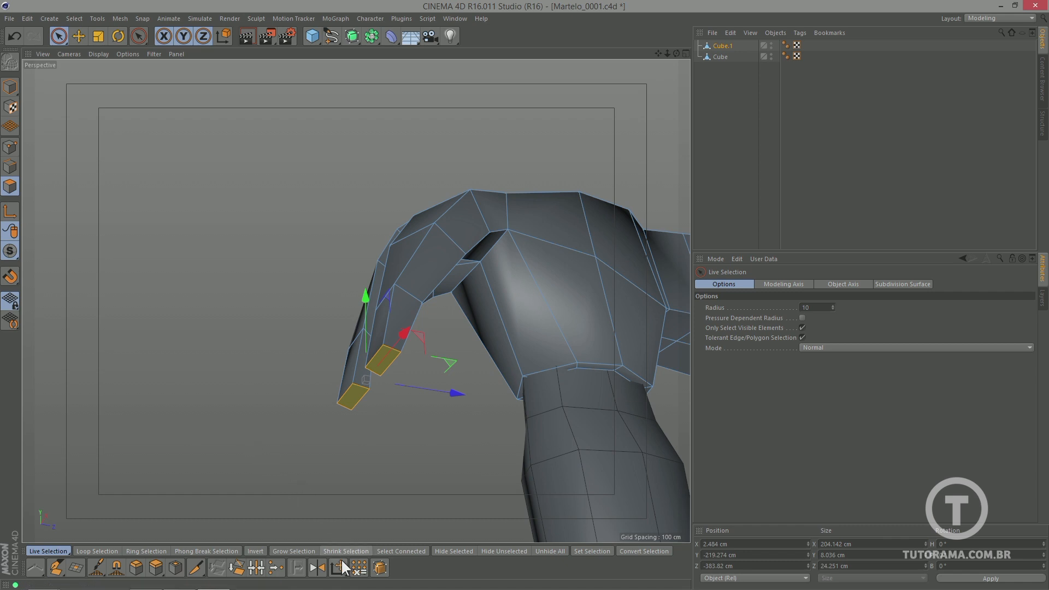
- Grow the selection four times to cover both claw prongs, and switch to Point mode in the Right view
{"action": "left_click", "coordinate": [290, 551]}
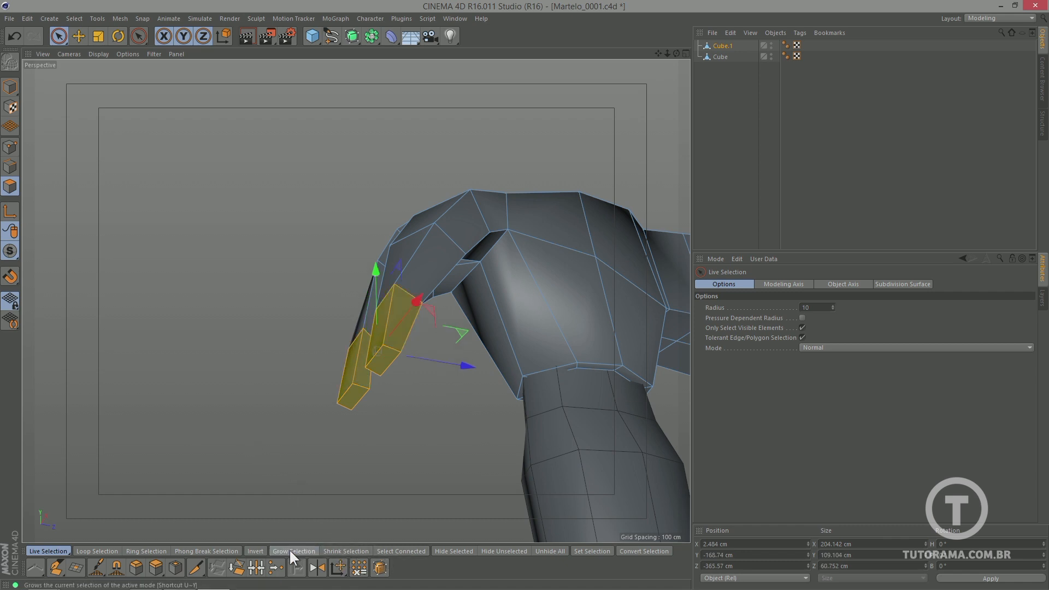
{"action": "left_click", "coordinate": [289, 551]}
{"action": "left_click", "coordinate": [290, 551]}
{"action": "left_click", "coordinate": [290, 550]}
{"action": "left_click_drag", "start_coordinate": [297, 487], "coordinate": [319, 413], "text": "alt"}
{"action": "key", "text": "F3"}
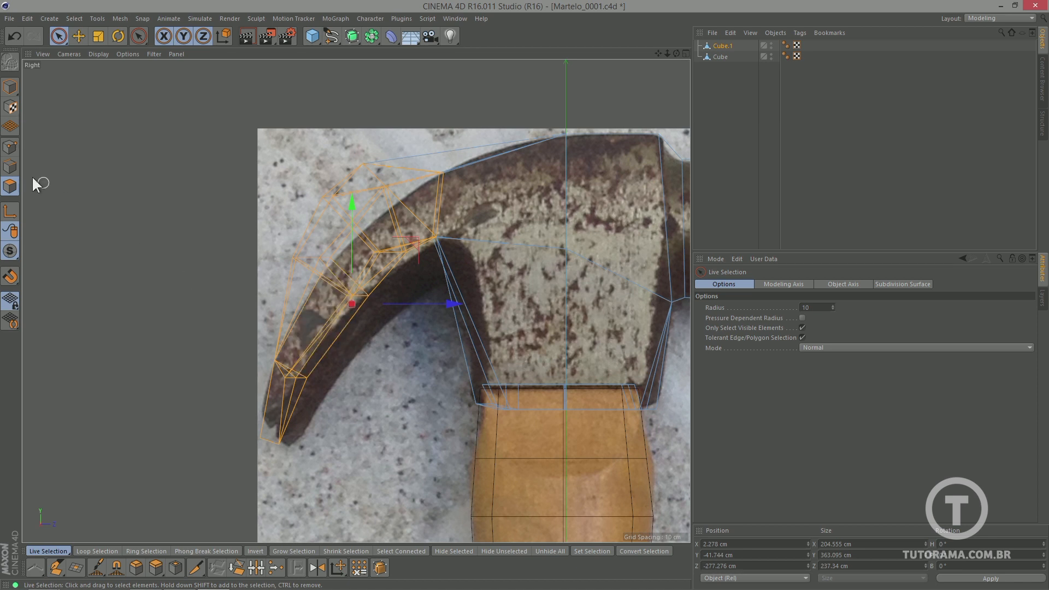
{"action": "left_click", "coordinate": [9, 145]}
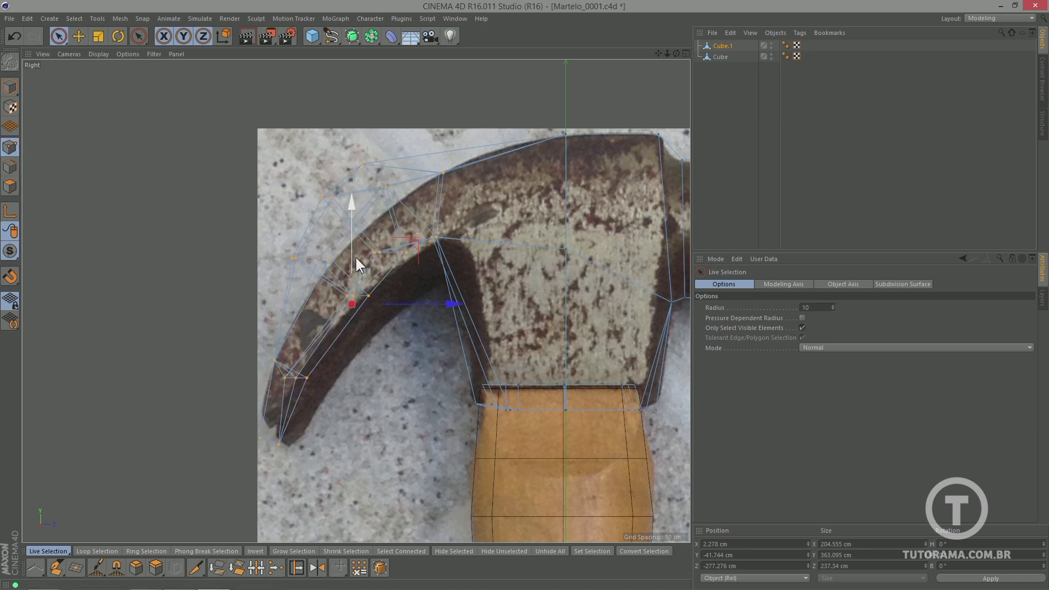
- Nudge the selected claw points up slightly and turn off Only Select Visible Elements for Live Selection
{"action": "mouse_move", "coordinate": [415, 244]}
{"action": "left_mouse_down"}
{"action": "mouse_move", "coordinate": [421, 250]}
{"action": "mouse_move", "coordinate": [417, 241]}
{"action": "left_mouse_up"}
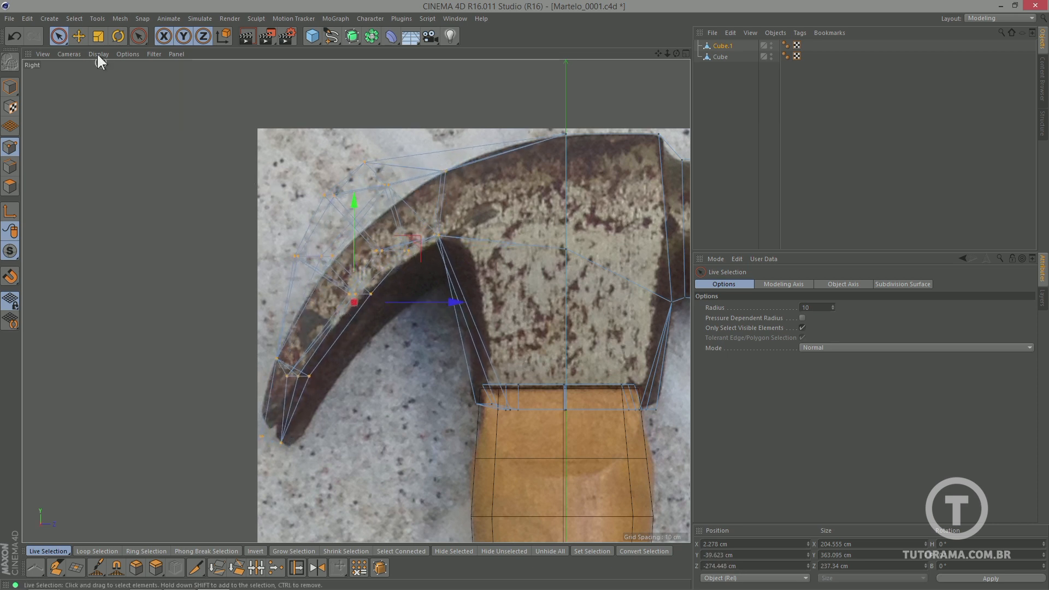
{"action": "left_click", "coordinate": [446, 173]}
{"action": "left_click", "coordinate": [361, 160]}
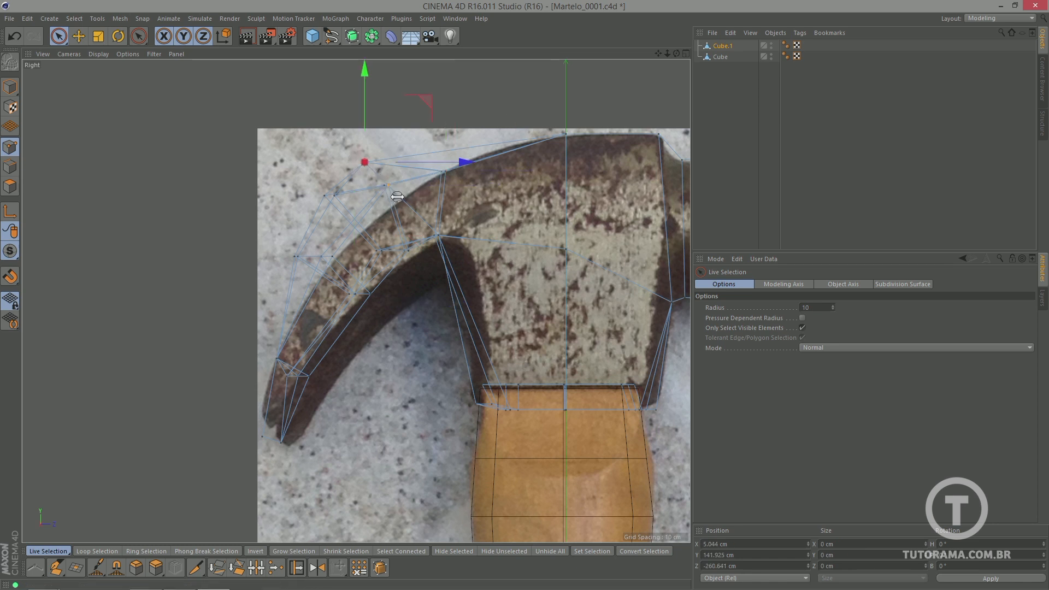
{"action": "left_click", "coordinate": [388, 186], "text": "shift"}
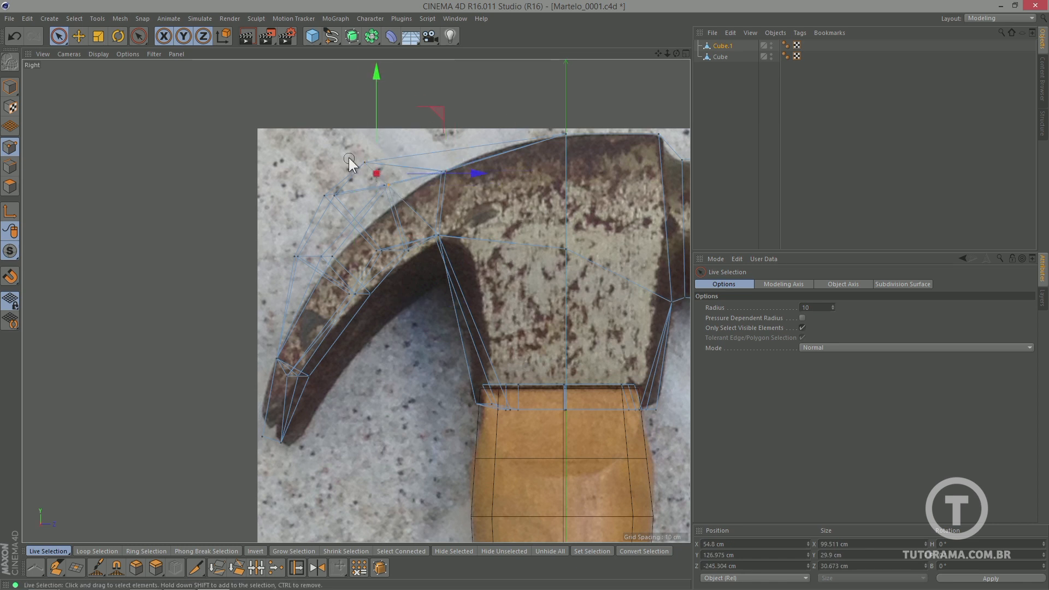
{"action": "left_click", "coordinate": [387, 186]}
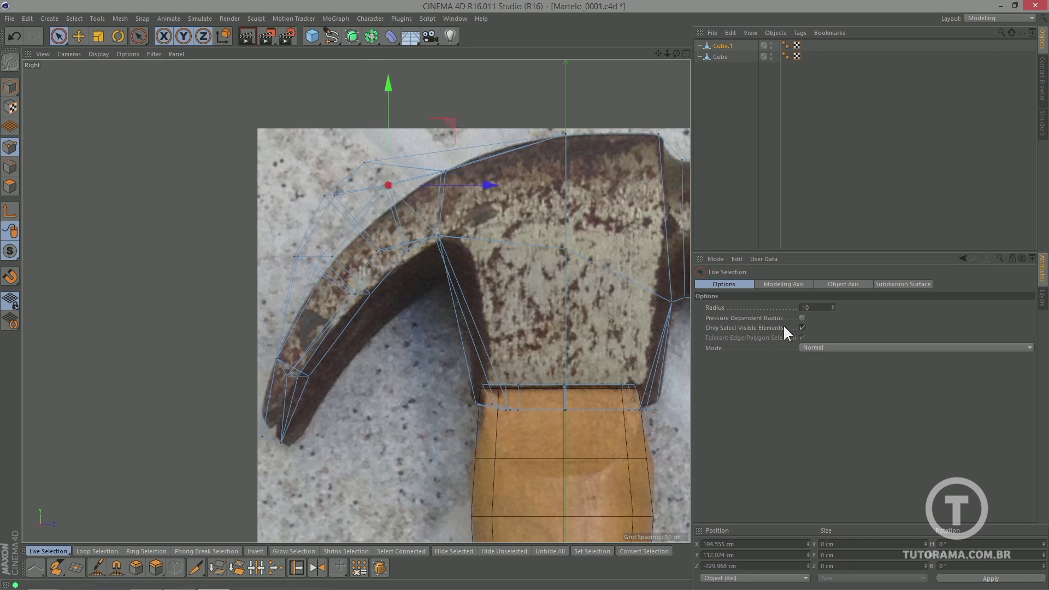
{"action": "left_click", "coordinate": [801, 328]}
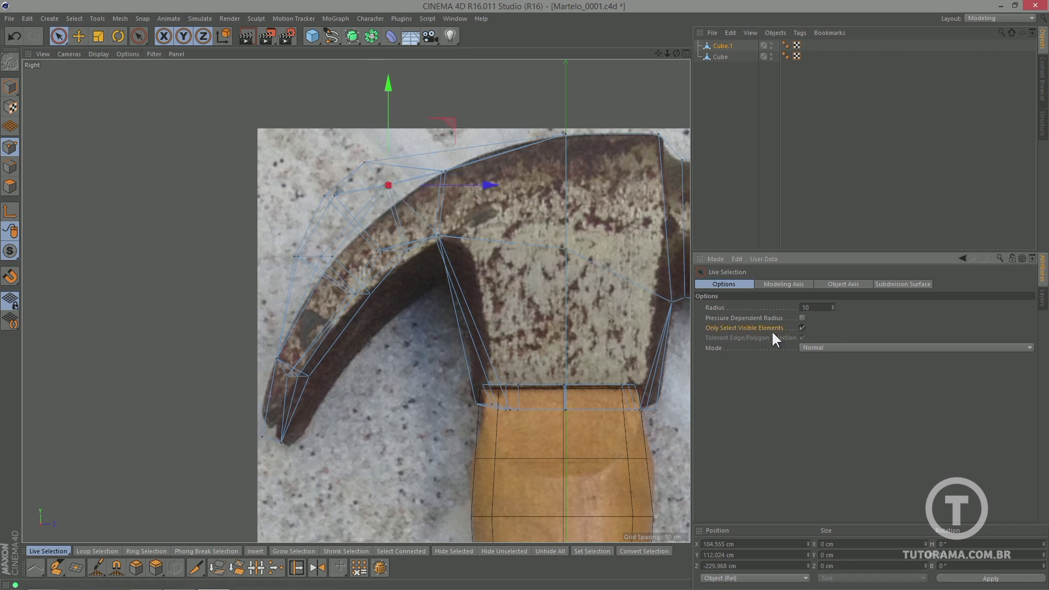
{"action": "left_click", "coordinate": [374, 184]}
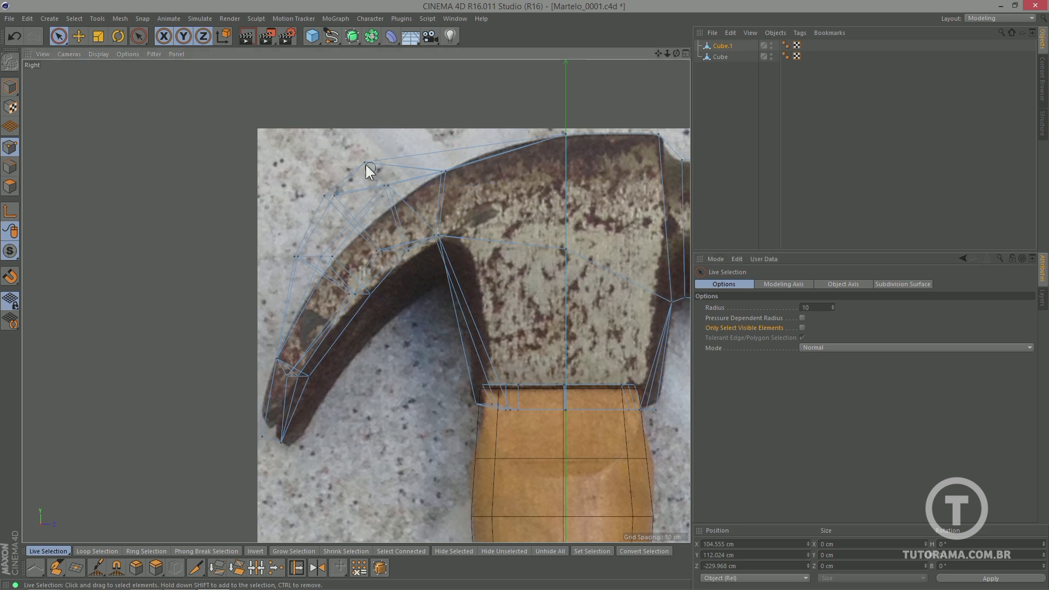
- In the Right view, move the upper and middle claw points down and inward onto the photo's claw
{"action": "left_click_drag", "start_coordinate": [365, 164], "coordinate": [387, 186]}
{"action": "left_click_drag", "start_coordinate": [434, 114], "coordinate": [446, 132]}
{"action": "left_click", "coordinate": [408, 251]}
{"action": "left_click_drag", "start_coordinate": [474, 196], "coordinate": [480, 207]}
{"action": "left_click", "coordinate": [330, 195]}
{"action": "left_click_drag", "start_coordinate": [391, 135], "coordinate": [418, 231]}
- Adjust the lower claw loop and the prong tip points to follow the photo's claw end
{"action": "left_click_drag", "start_coordinate": [323, 378], "coordinate": [277, 359]}
{"action": "left_click_drag", "start_coordinate": [354, 305], "coordinate": [352, 302]}
{"action": "left_click_drag", "start_coordinate": [297, 450], "coordinate": [262, 437]}
{"action": "left_click_drag", "start_coordinate": [335, 378], "coordinate": [334, 363]}
- Lower the raised top point of the claw onto the photo's outer edge, and align the inner-curve and root underside points
{"action": "left_click", "coordinate": [377, 179]}
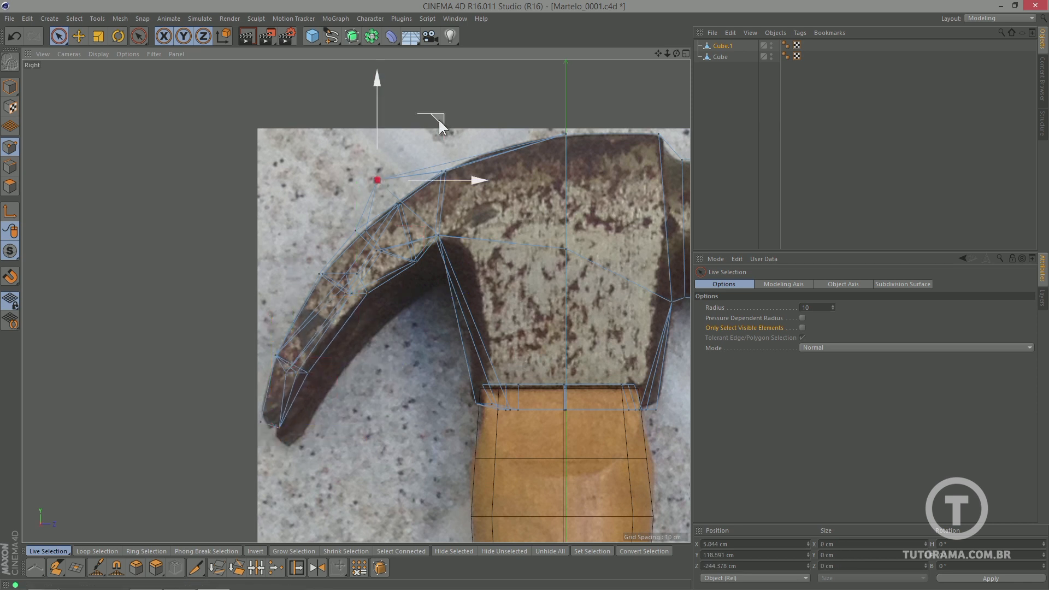
{"action": "left_click_drag", "start_coordinate": [439, 120], "coordinate": [459, 143]}
{"action": "left_click", "coordinate": [416, 261]}
{"action": "left_click_drag", "start_coordinate": [480, 202], "coordinate": [467, 204]}
{"action": "left_click", "coordinate": [438, 235]}
{"action": "left_click_drag", "start_coordinate": [500, 172], "coordinate": [507, 174]}
- Align the claw-side bottom rim point, the claw root's top points and the outer claw-edge point with the photo
{"action": "left_click", "coordinate": [476, 404]}
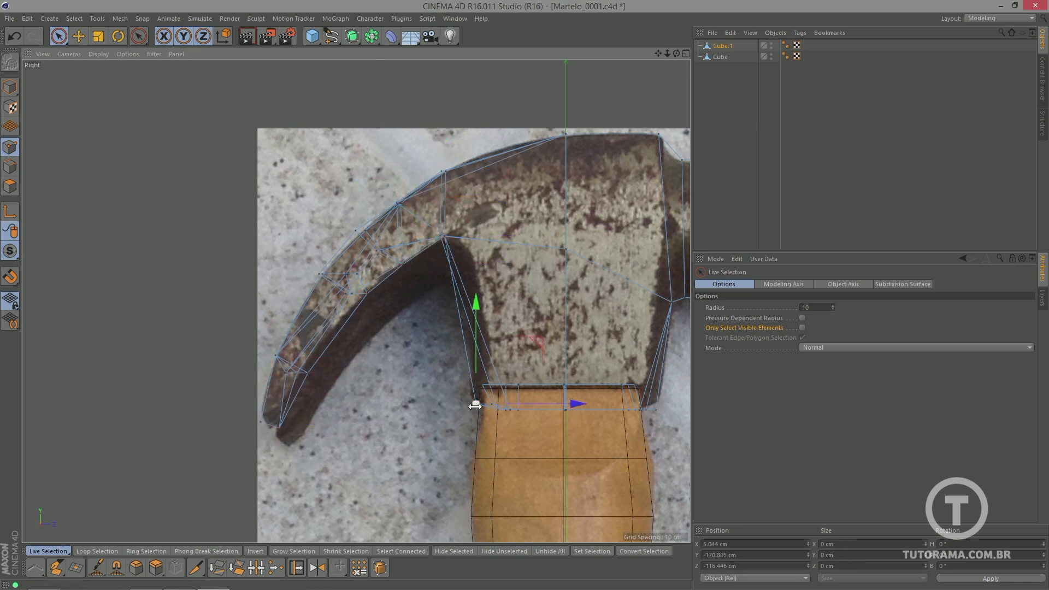
{"action": "left_click_drag", "start_coordinate": [476, 404], "coordinate": [475, 398]}
{"action": "left_click", "coordinate": [443, 172]}
{"action": "left_click_drag", "start_coordinate": [503, 107], "coordinate": [512, 102]}
{"action": "left_click", "coordinate": [356, 231]}
{"action": "left_click_drag", "start_coordinate": [419, 169], "coordinate": [426, 171]}
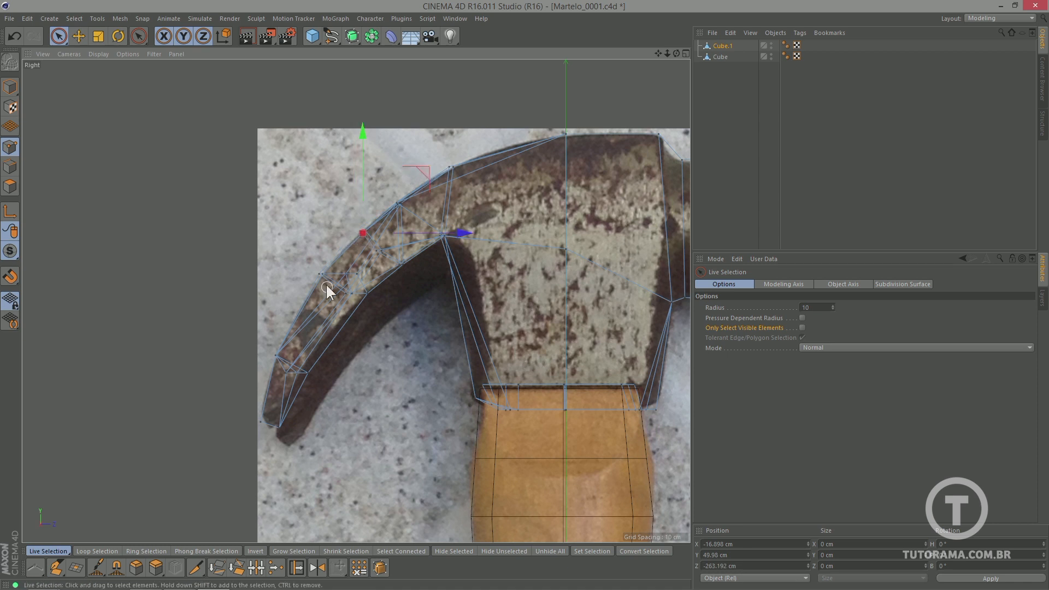
- In the perspective view, move the inner points just above the prong tips to about -129 cm in Y and -350 cm in Z
{"action": "left_click", "coordinate": [322, 276]}
{"action": "key", "text": "F2"}
{"action": "key", "text": "F1"}
{"action": "left_click_drag", "start_coordinate": [356, 301], "coordinate": [280, 330], "text": "alt"}
{"action": "left_click", "coordinate": [530, 299]}
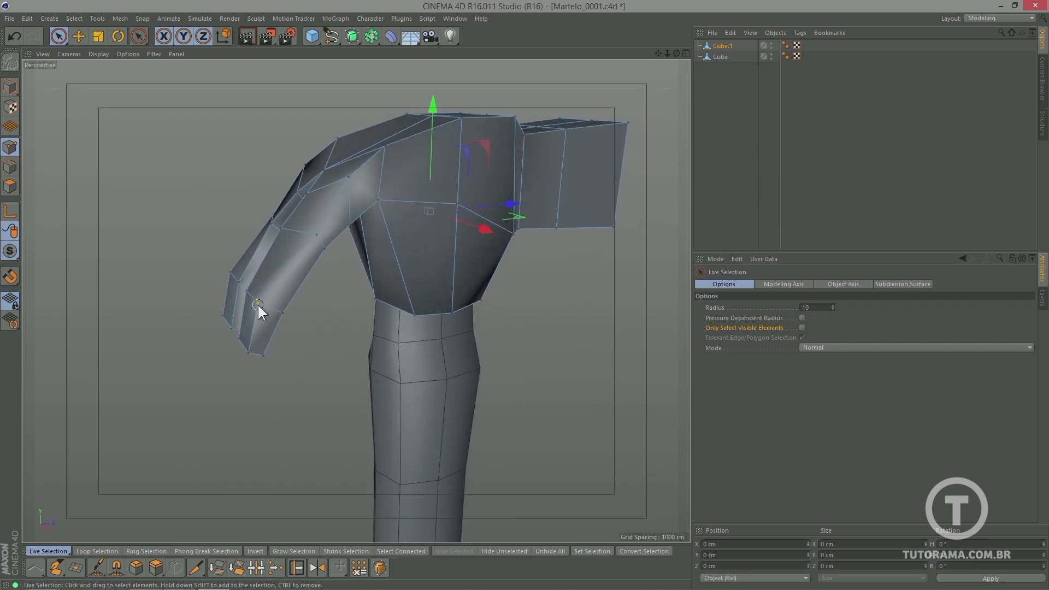
{"action": "left_click_drag", "start_coordinate": [249, 290], "coordinate": [239, 281]}
{"action": "left_click_drag", "start_coordinate": [245, 288], "coordinate": [351, 295], "text": "alt"}
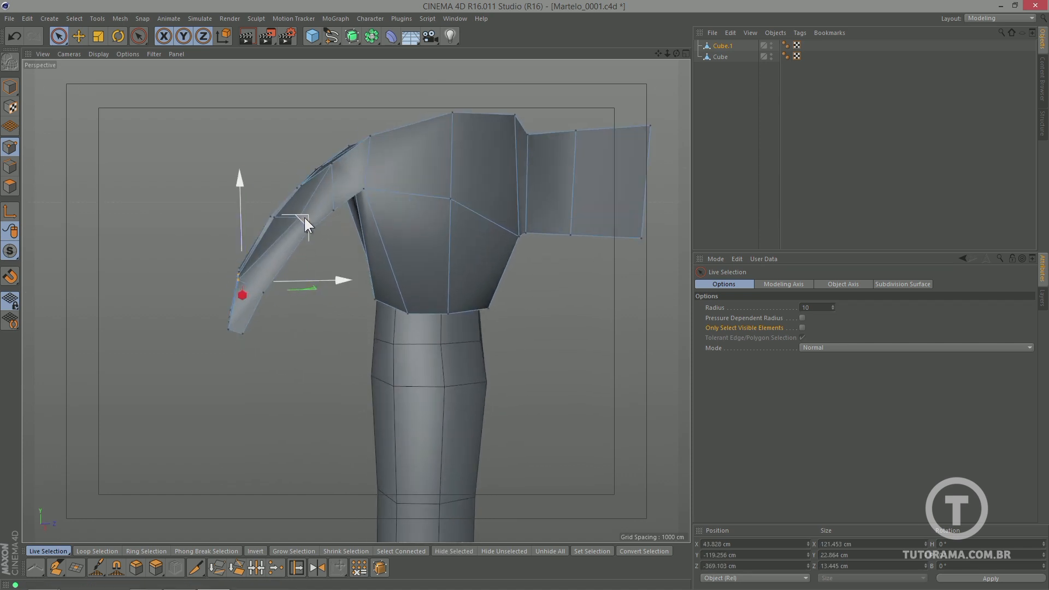
{"action": "left_click_drag", "start_coordinate": [304, 218], "coordinate": [390, 260]}
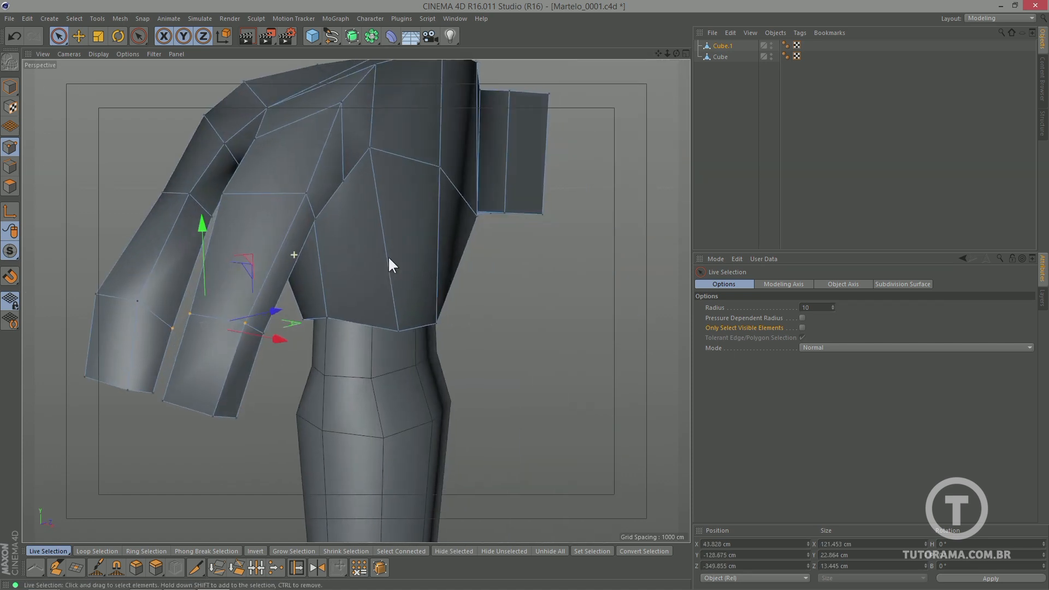
- Move one prong tip's two outer-edge points to about -183 cm in Y and -372 cm in Z
{"action": "left_click", "coordinate": [226, 193]}
{"action": "left_click_drag", "start_coordinate": [309, 203], "coordinate": [427, 204], "text": "alt"}
{"action": "left_click_drag", "start_coordinate": [257, 292], "coordinate": [295, 330], "text": "alt"}
{"action": "left_click", "coordinate": [353, 410]}
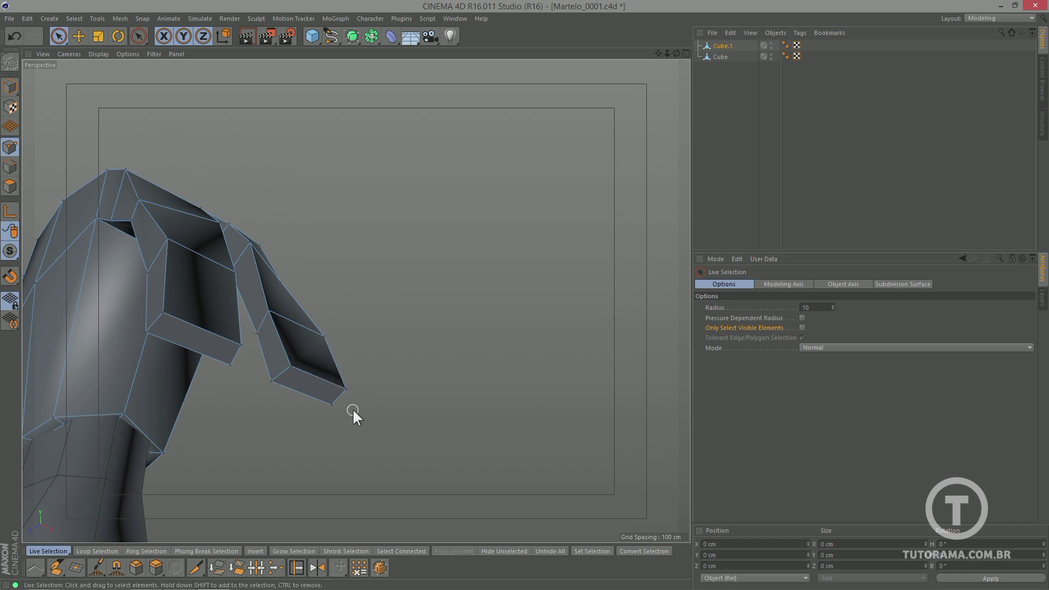
{"action": "left_click", "coordinate": [289, 361]}
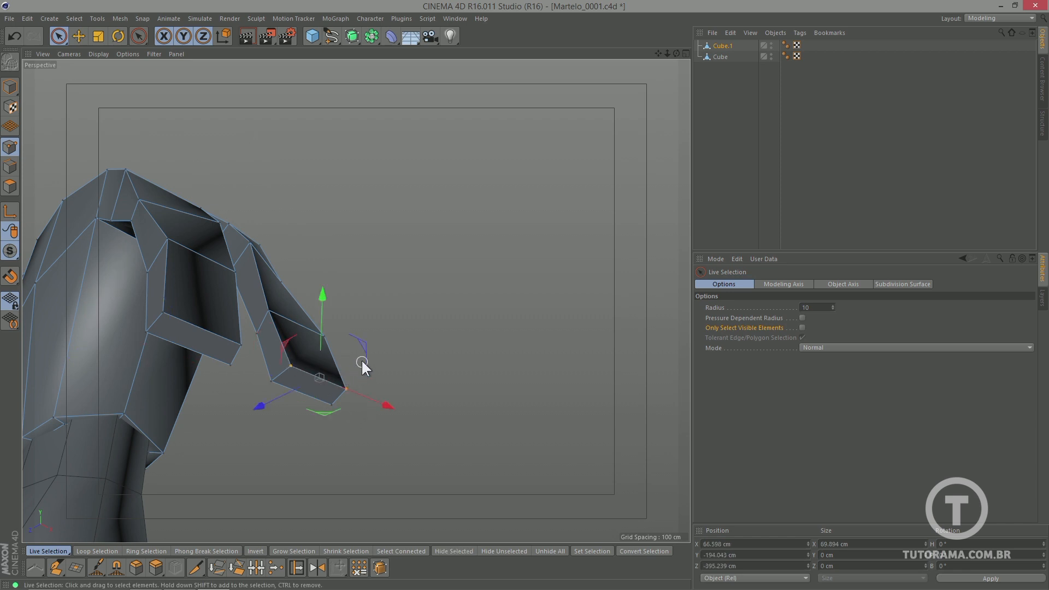
{"action": "left_click_drag", "start_coordinate": [362, 365], "coordinate": [410, 389], "text": "alt"}
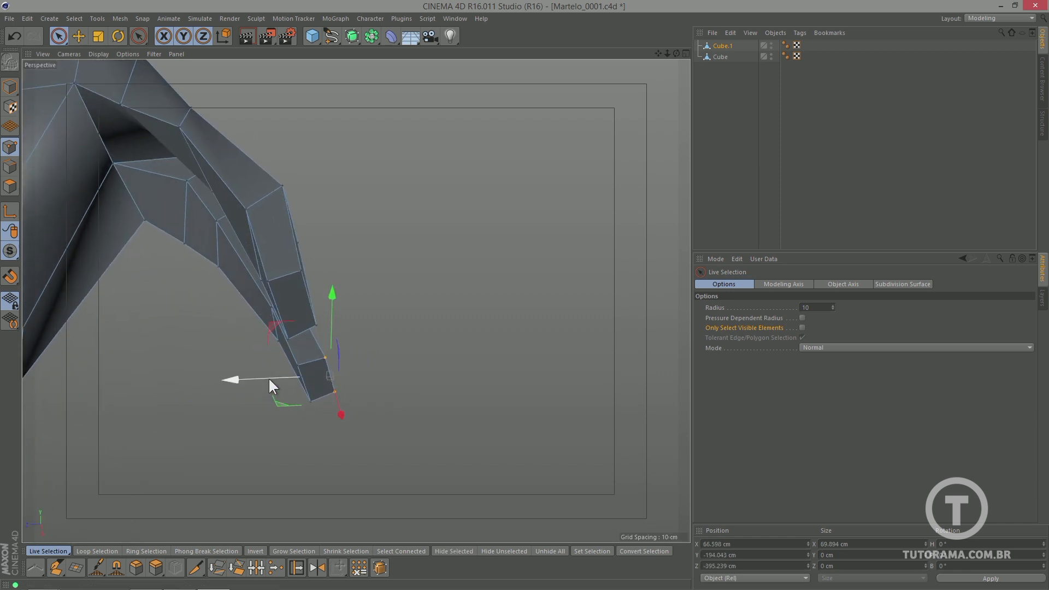
{"action": "left_click_drag", "start_coordinate": [269, 379], "coordinate": [258, 379]}
{"action": "left_click_drag", "start_coordinate": [258, 379], "coordinate": [250, 379]}
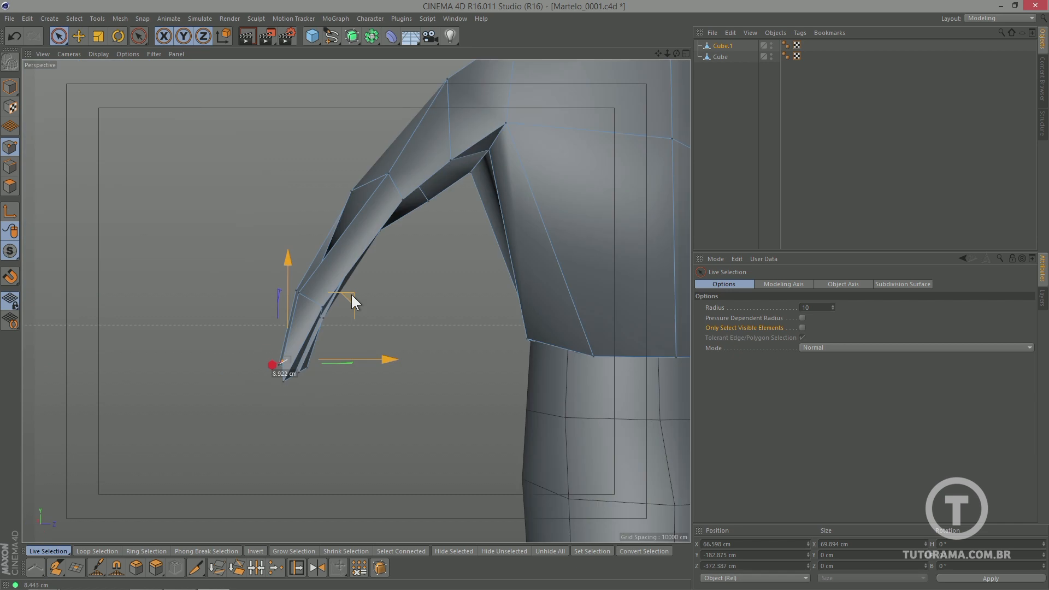
{"action": "left_click_drag", "start_coordinate": [351, 294], "coordinate": [351, 285]}
- Add a Symmetry object to the scene and reselect the Cube.1 hammer head
{"action": "left_click_drag", "start_coordinate": [466, 295], "coordinate": [344, 241], "text": "alt"}
{"action": "left_click_drag", "start_coordinate": [393, 276], "coordinate": [447, 291], "text": "alt"}
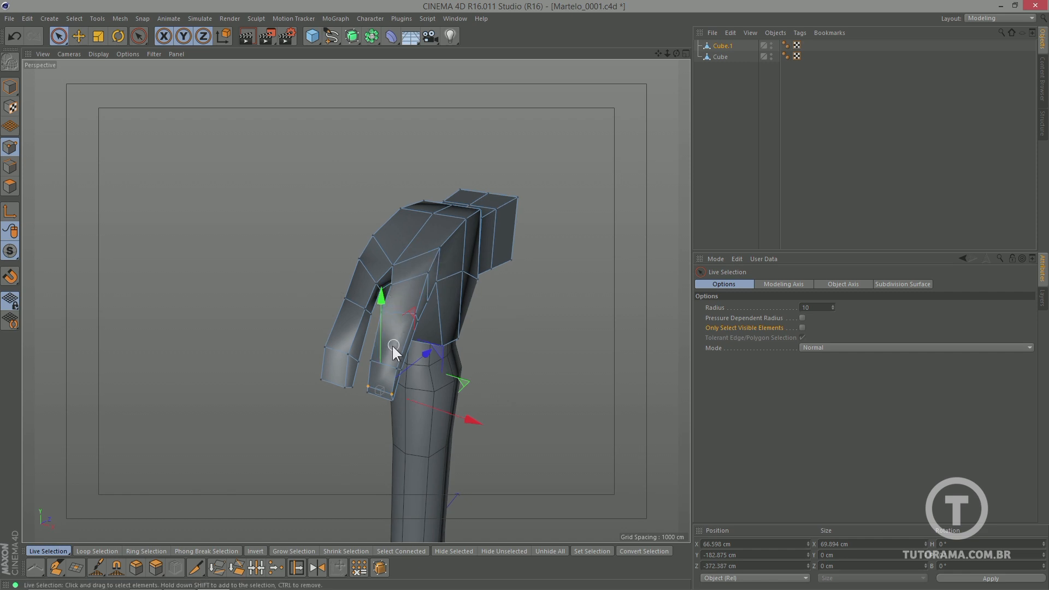
{"action": "left_click_drag", "start_coordinate": [391, 351], "coordinate": [426, 290], "text": "alt"}
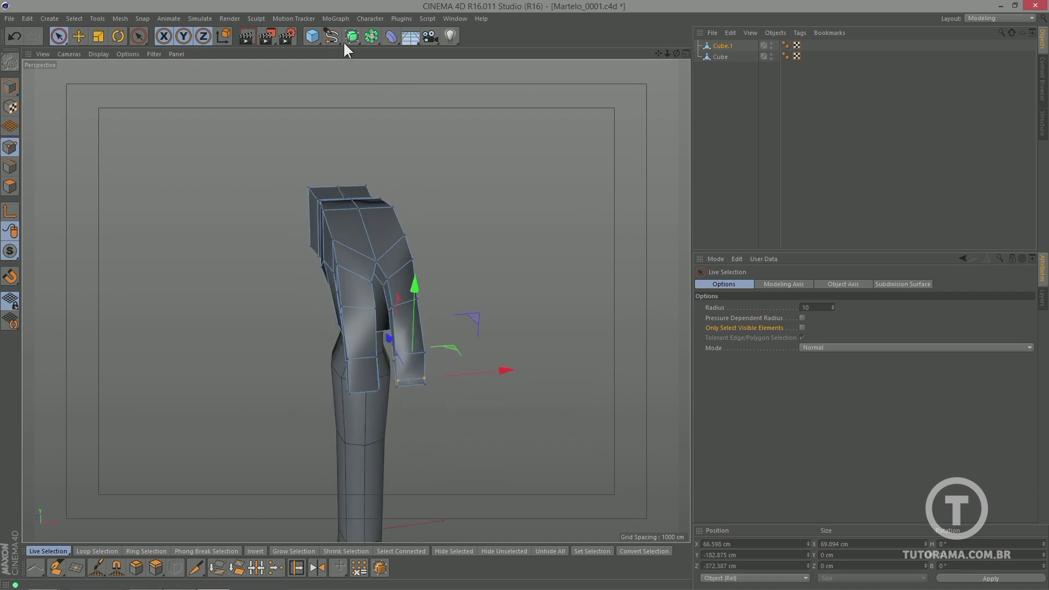
{"action": "left_click_drag", "start_coordinate": [349, 39], "coordinate": [368, 1]}
{"action": "left_click", "coordinate": [373, 34]}
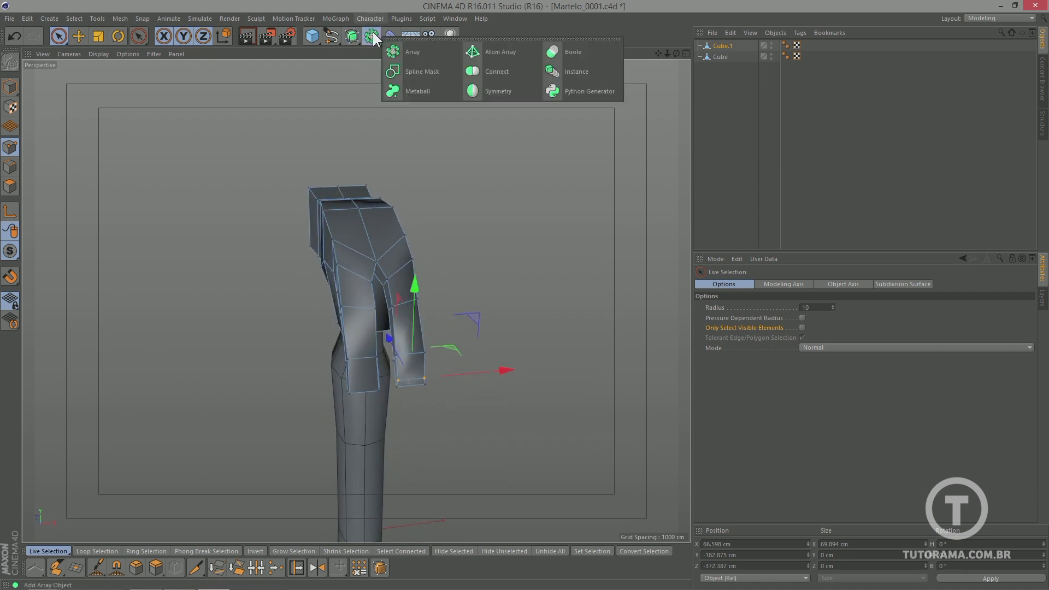
{"action": "left_click", "coordinate": [494, 90]}
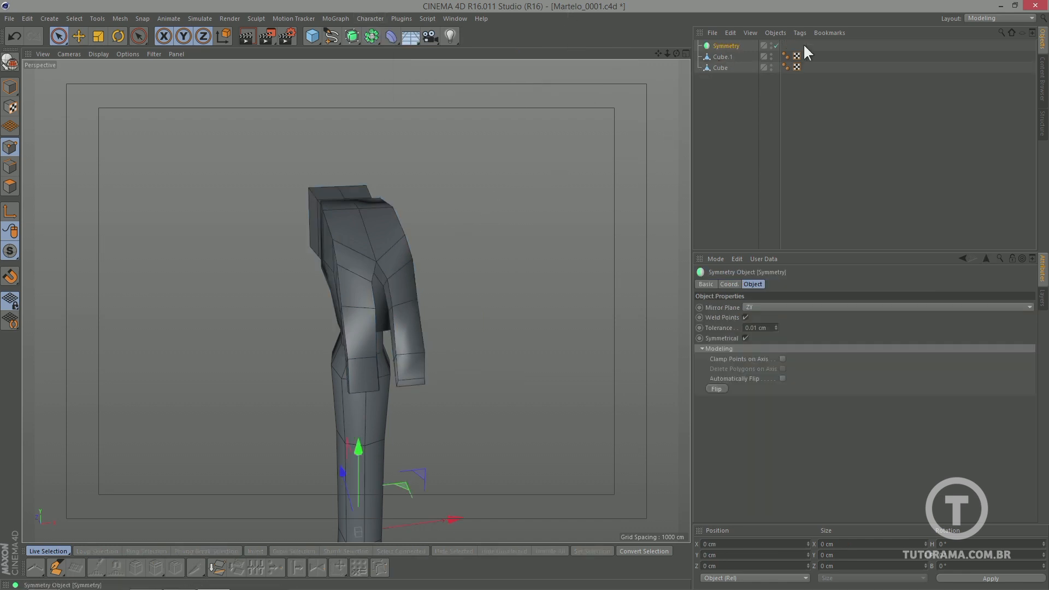
{"action": "left_click", "coordinate": [721, 57]}
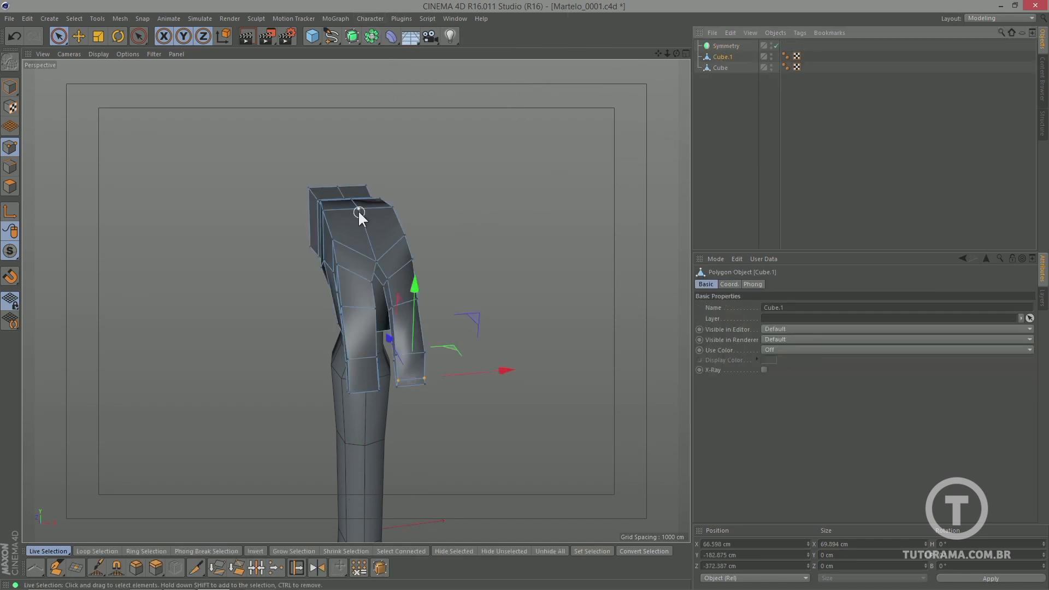
- In the Top view, use Rectangle Selection to select the head's points on the negative X side, including the centre line
{"action": "left_click_drag", "start_coordinate": [359, 209], "coordinate": [377, 227], "text": "alt"}
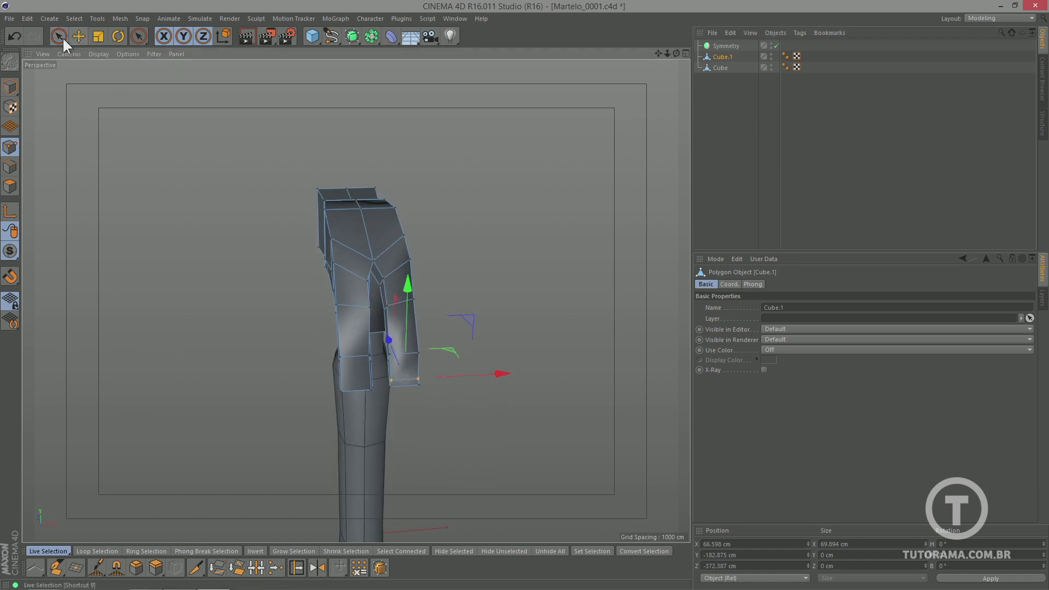
{"action": "left_click_drag", "start_coordinate": [62, 37], "coordinate": [90, 70]}
{"action": "left_click_drag", "start_coordinate": [367, 319], "coordinate": [356, 300], "text": "alt"}
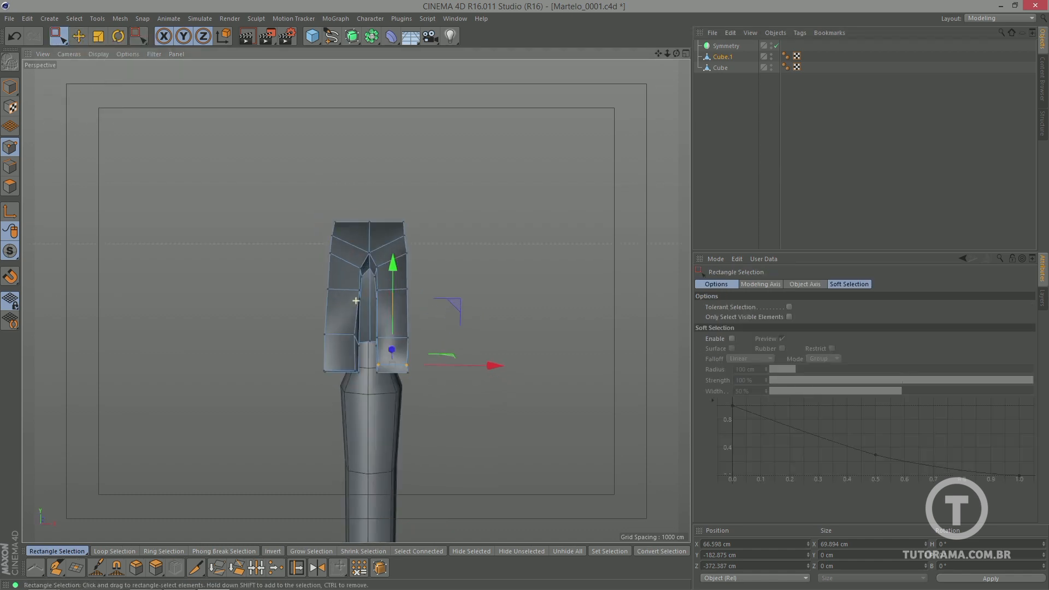
{"action": "key", "text": "F2"}
{"action": "scroll", "coordinate": [355, 300], "scroll_direction": "down", "scroll_amount": 3}
{"action": "scroll", "coordinate": [356, 300], "scroll_direction": "up", "scroll_amount": 3}
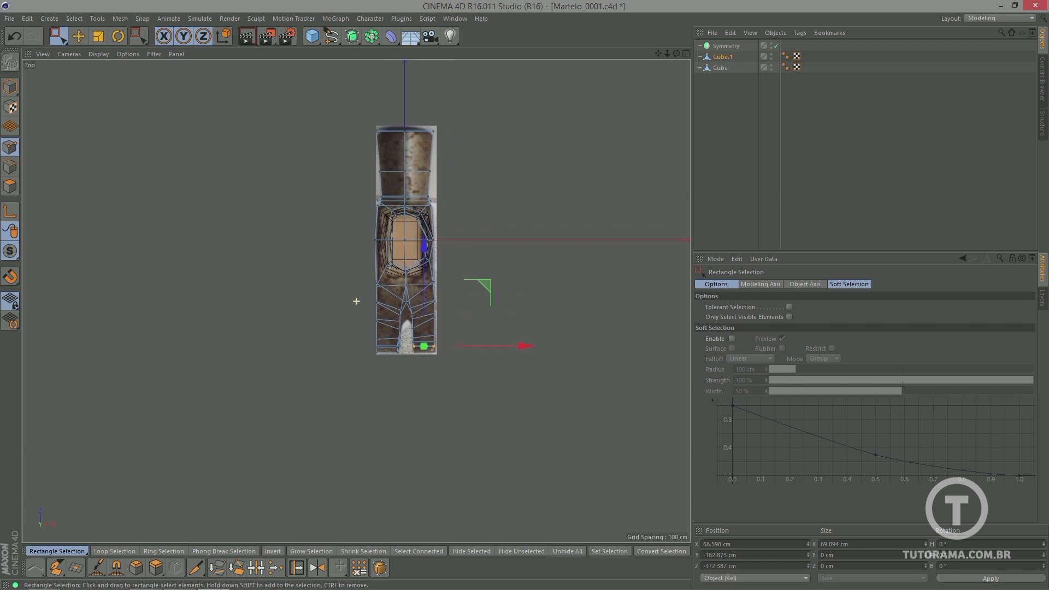
{"action": "left_click_drag", "start_coordinate": [399, 348], "coordinate": [409, 402]}
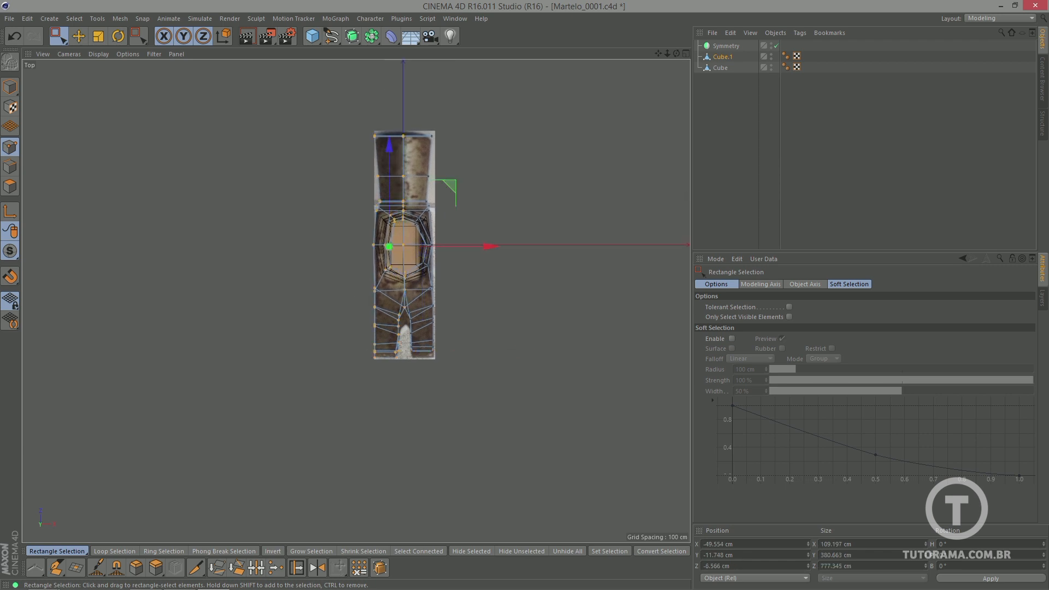
- Select the head's negative X half in Polygon mode from the Top view, hide the Cube handle and delete the selected half
{"action": "key", "text": "F1"}
{"action": "left_click", "coordinate": [10, 186]}
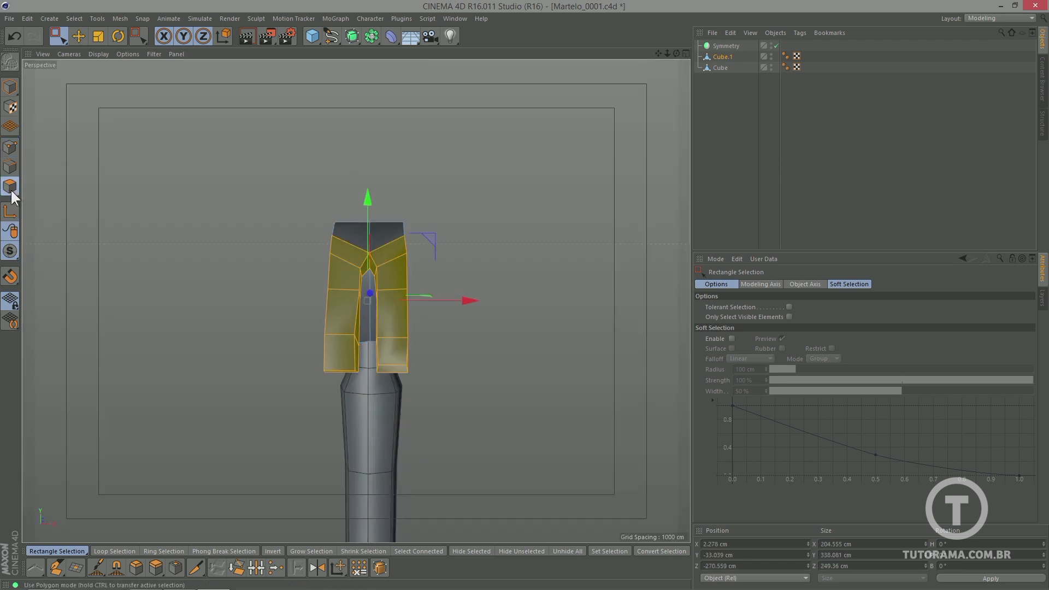
{"action": "key", "text": "F2"}
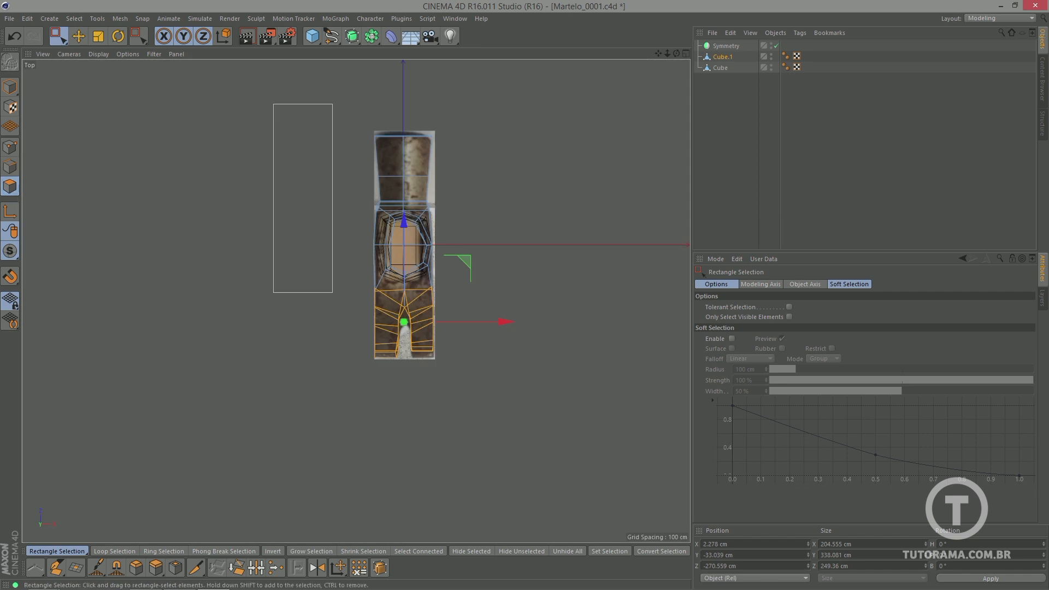
{"action": "left_click_drag", "start_coordinate": [332, 293], "coordinate": [408, 448]}
{"action": "key", "text": "F1"}
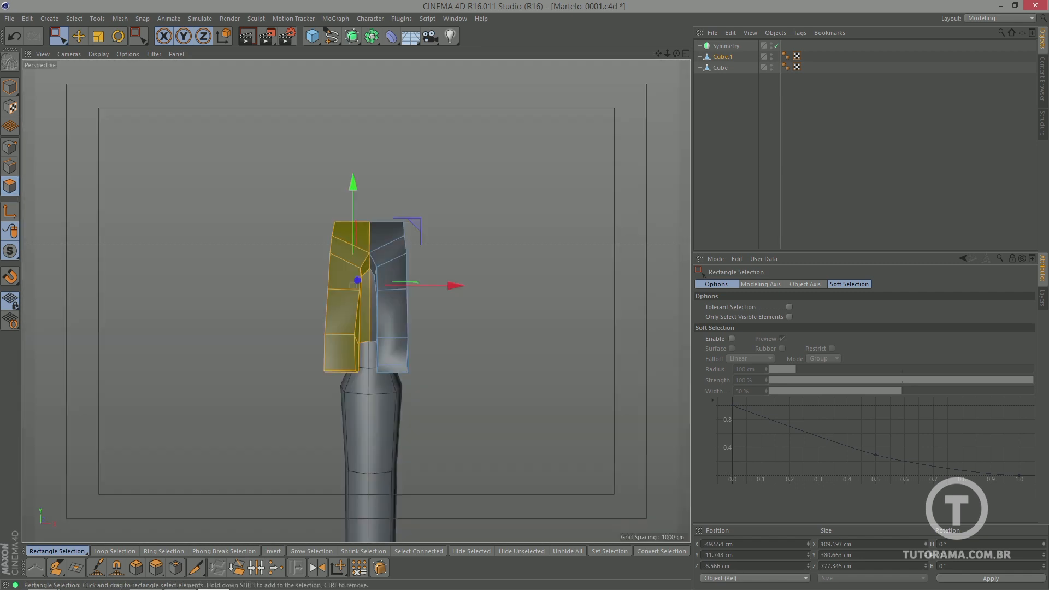
{"action": "left_click_drag", "start_coordinate": [370, 295], "coordinate": [224, 314], "text": "alt"}
{"action": "left_click", "coordinate": [770, 70], "text": "alt"}
{"action": "left_click", "coordinate": [770, 70], "text": "alt"}
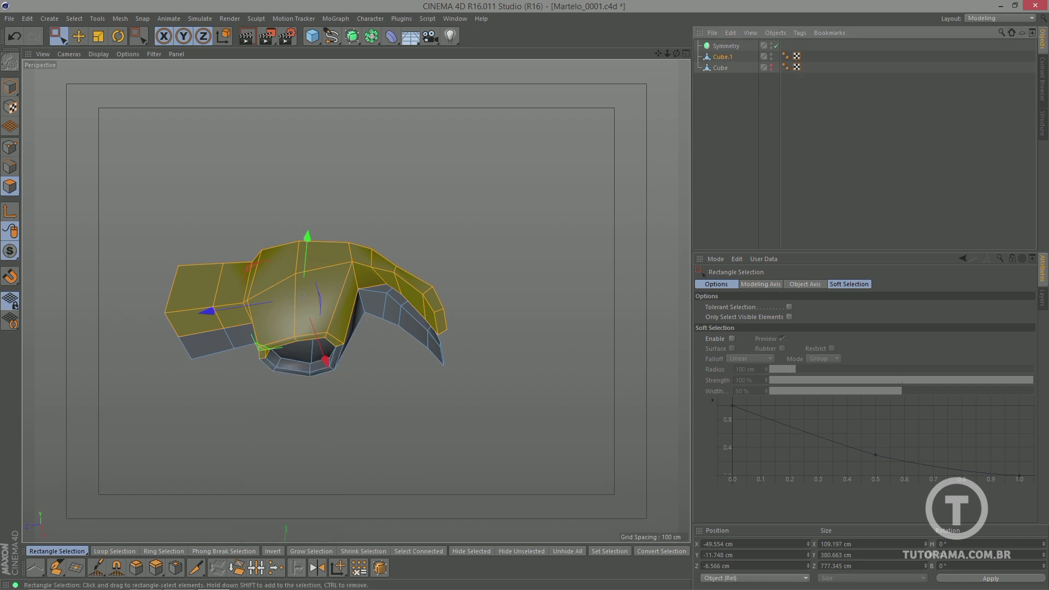
{"action": "left_click_drag", "start_coordinate": [328, 426], "coordinate": [356, 300], "text": "alt"}
{"action": "scroll", "coordinate": [305, 363], "scroll_direction": "up", "scroll_amount": 3}
{"action": "key", "text": "Delete"}
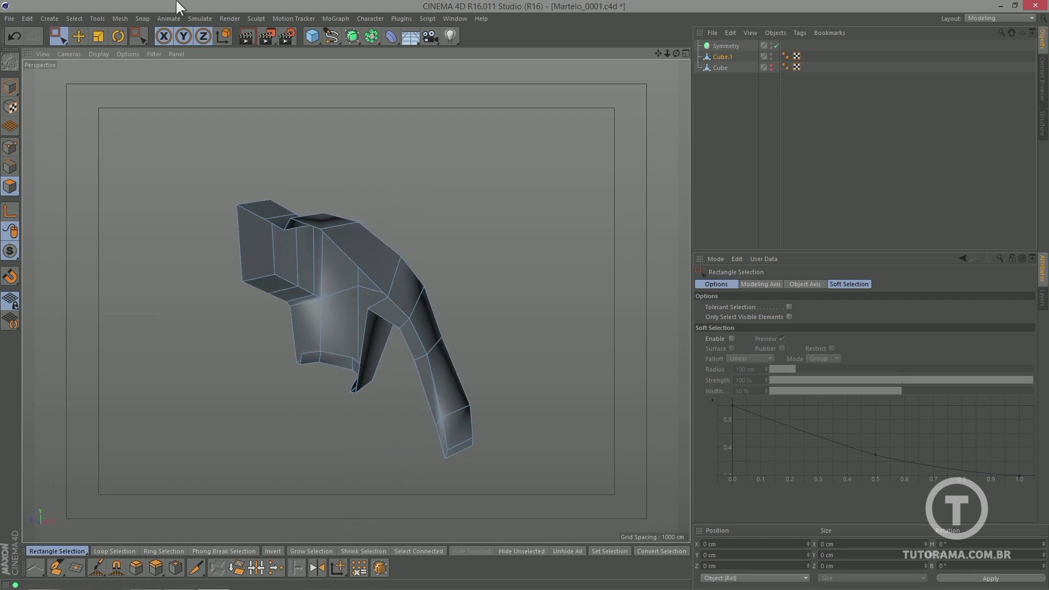
- Run the Optimize command on the remaining half of the head
{"action": "left_click", "coordinate": [192, 18]}
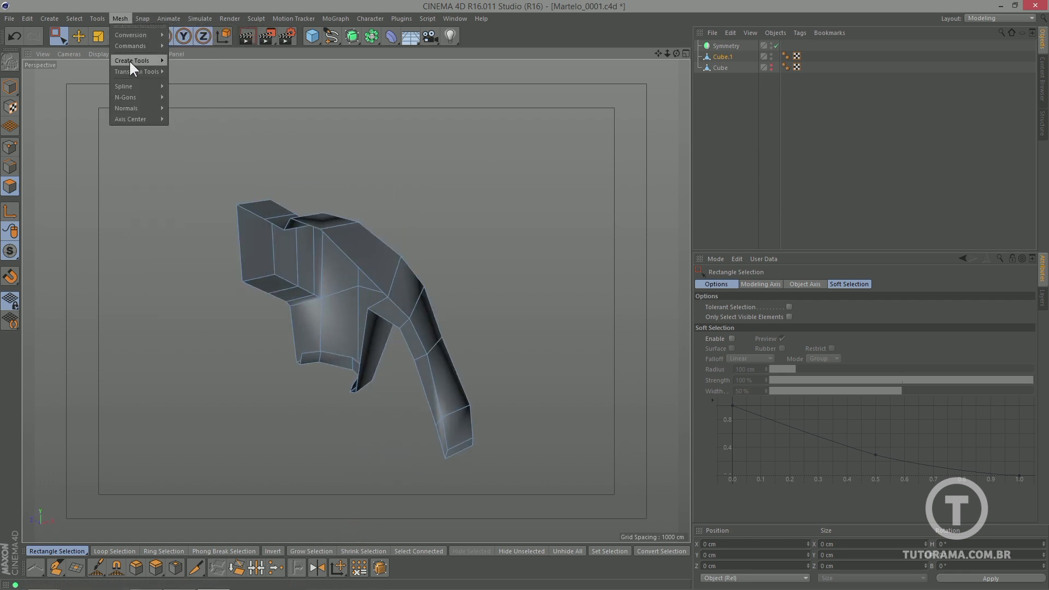
{"action": "mouse_move", "coordinate": [133, 45]}
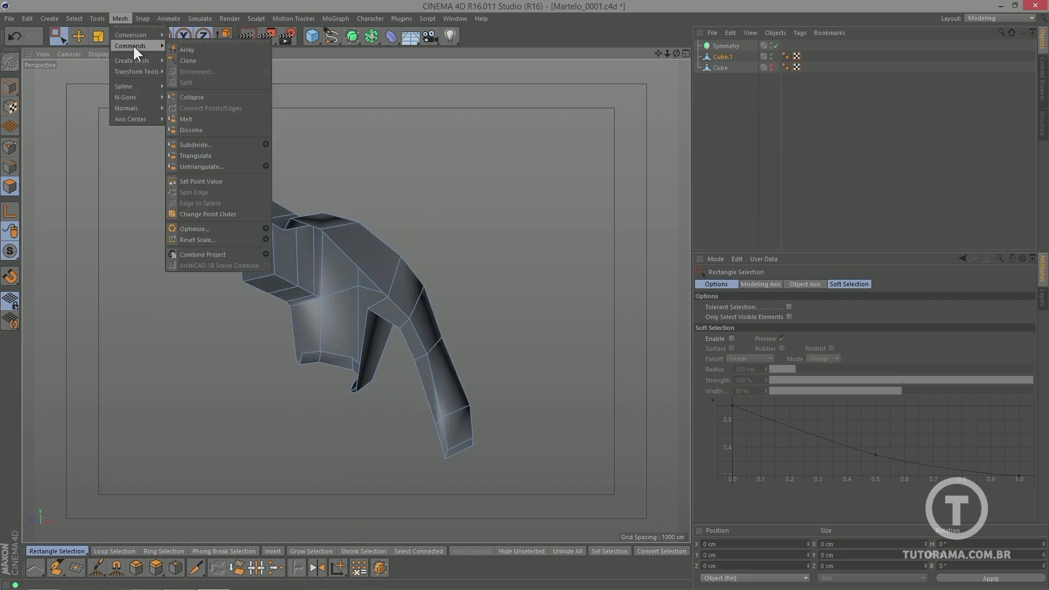
{"action": "left_click", "coordinate": [202, 229]}
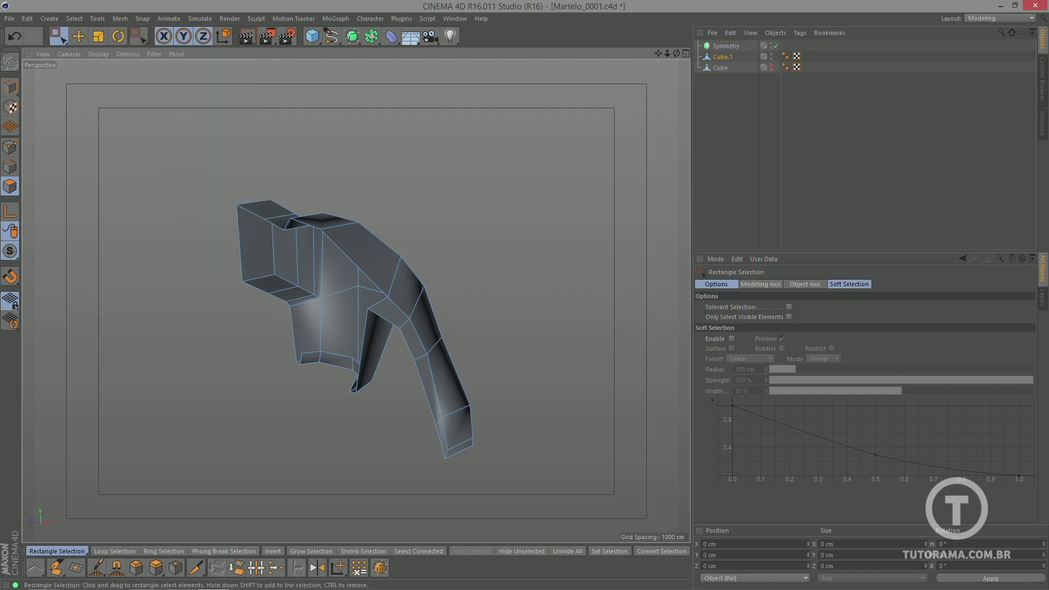
- Run Optimize on the head in Point mode to remove the stray points left beside the cut
{"action": "left_click", "coordinate": [9, 147]}
{"action": "mouse_move", "coordinate": [324, 270]}
{"action": "left_mouse_down", "text": "alt"}
{"action": "mouse_move", "coordinate": [279, 270]}
{"action": "mouse_move", "coordinate": [314, 271]}
{"action": "left_mouse_up", "text": "alt"}
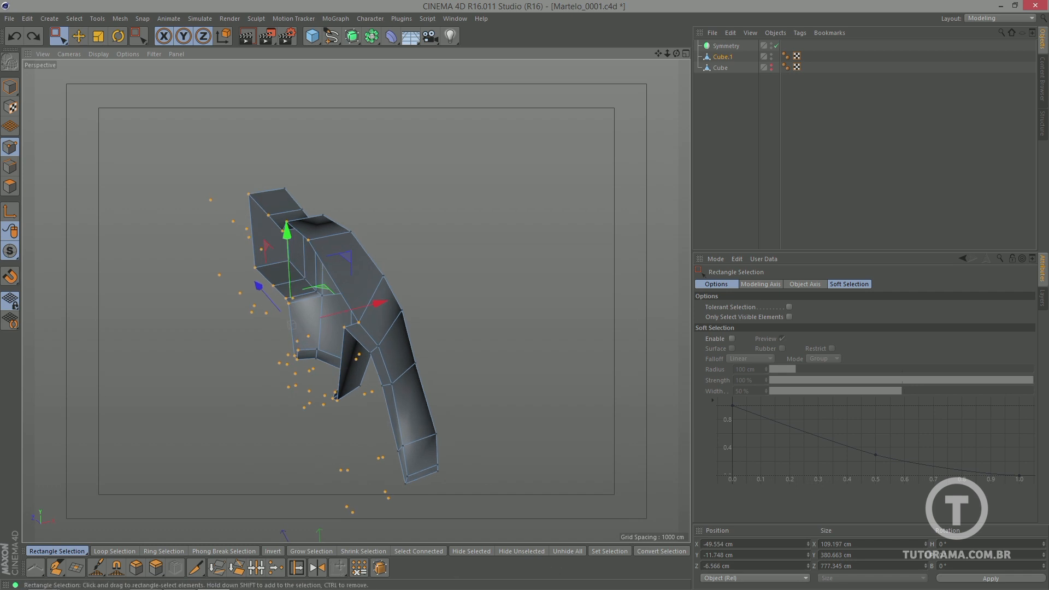
{"action": "left_click", "coordinate": [128, 18]}
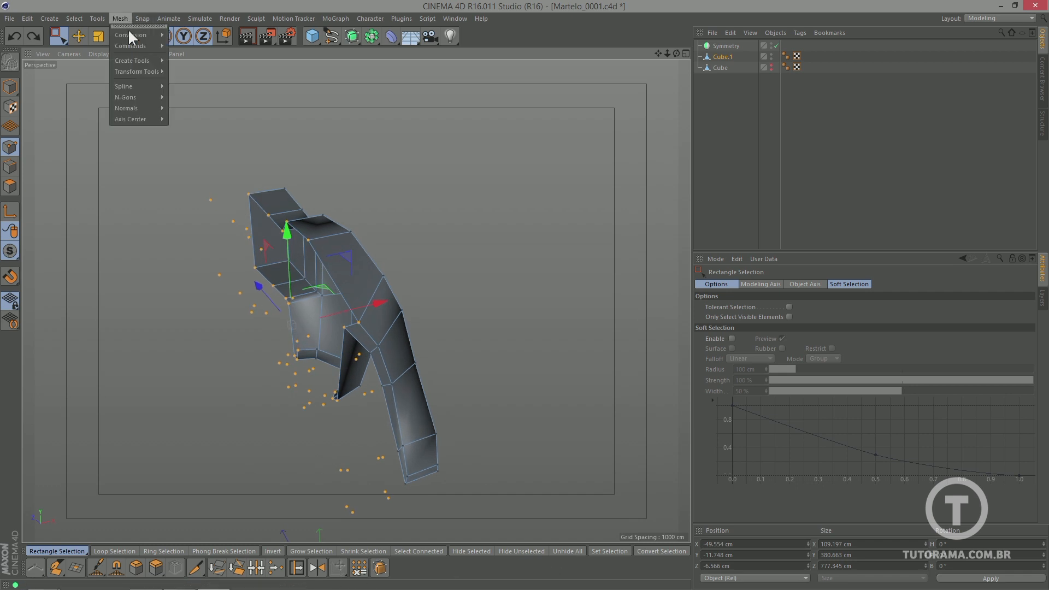
{"action": "mouse_move", "coordinate": [133, 44]}
{"action": "left_click", "coordinate": [197, 230]}
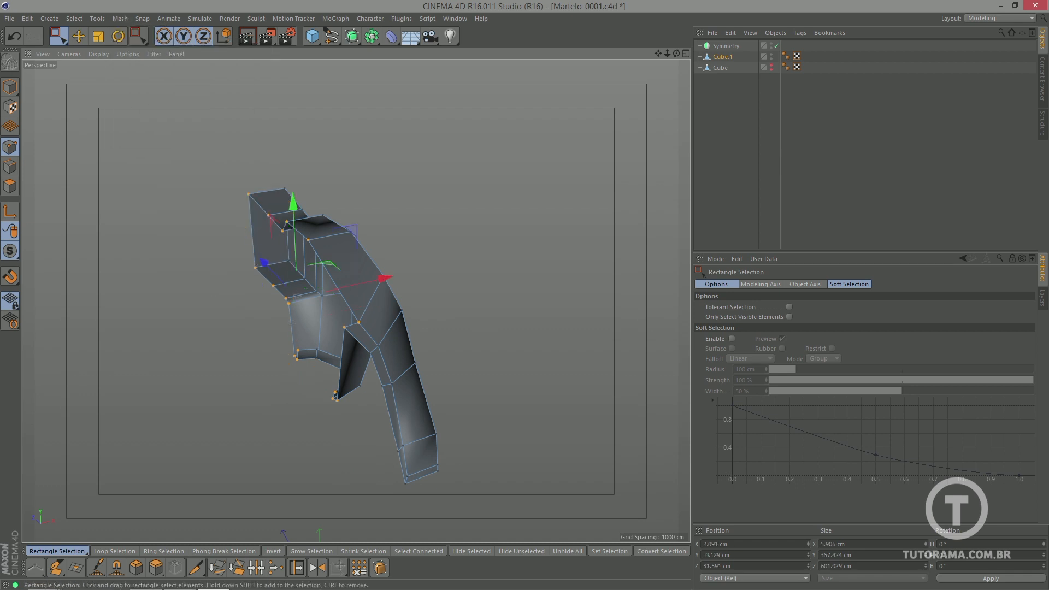
- Rename the head object Cube.1 as Cabeça and the handle object Cube as Cabo
{"action": "left_click", "coordinate": [12, 187]}
{"action": "left_click_drag", "start_coordinate": [333, 316], "coordinate": [372, 306], "text": "alt"}
{"action": "left_click", "coordinate": [711, 55]}
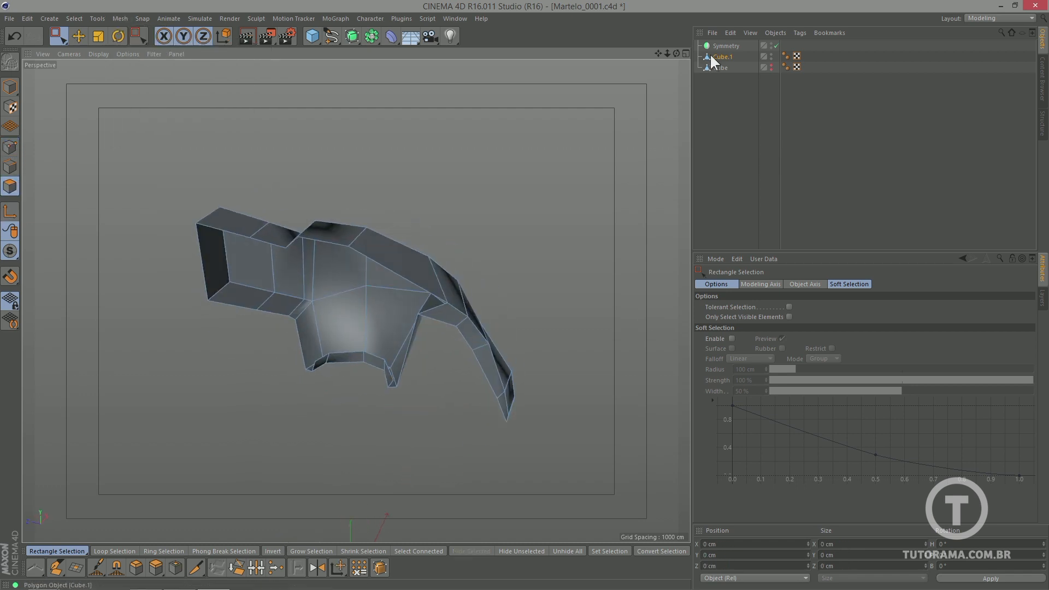
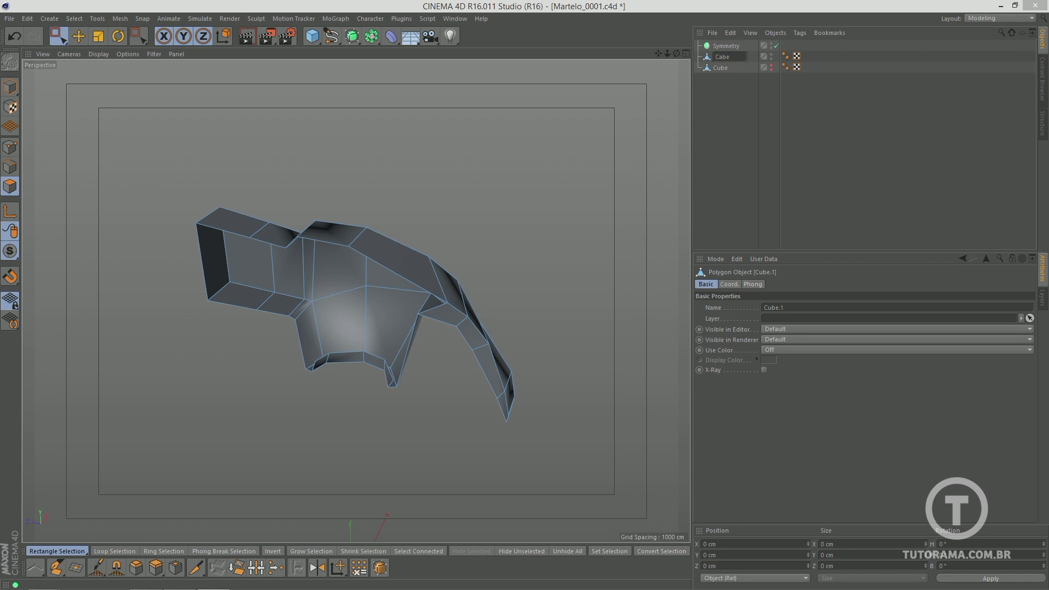
{"action": "double_click", "coordinate": [722, 67]}
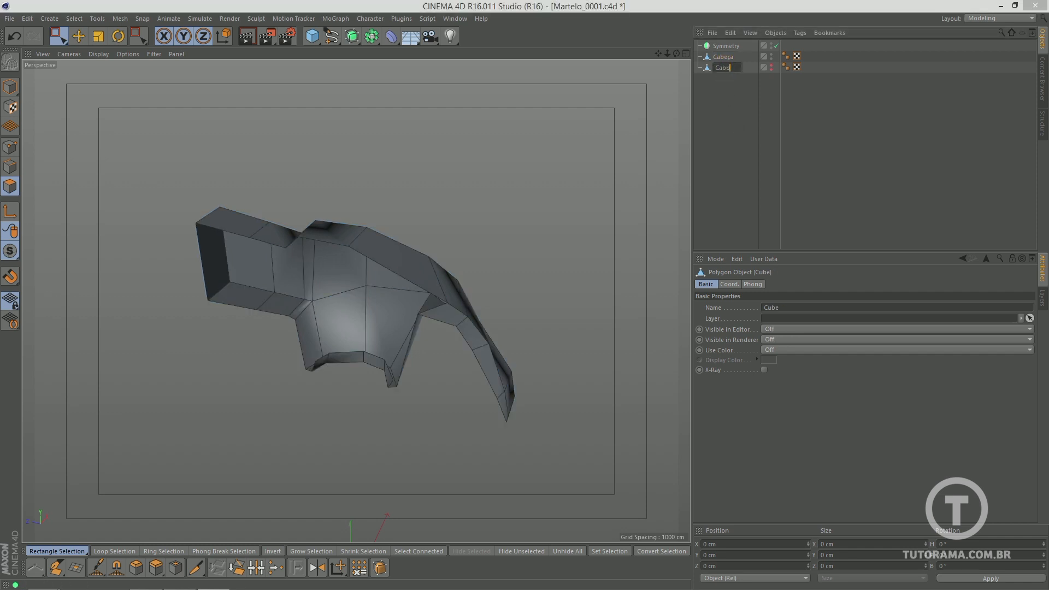
{"action": "key", "text": "Return"}
{"action": "left_click", "coordinate": [728, 98]}
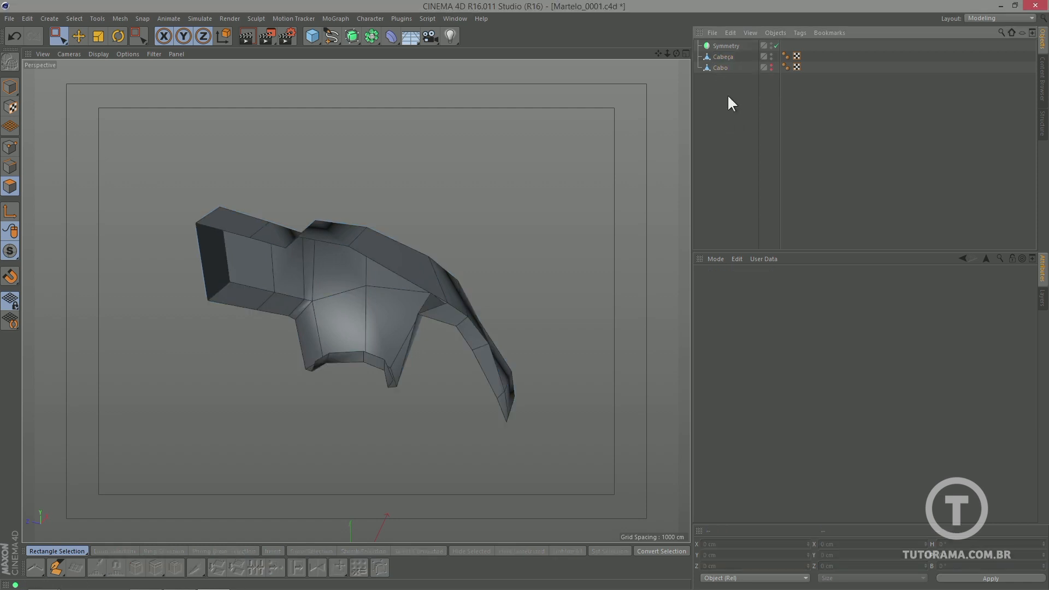
- Make Cabeça a child of the Symmetry object to mirror the half head
{"action": "left_click", "coordinate": [729, 57]}
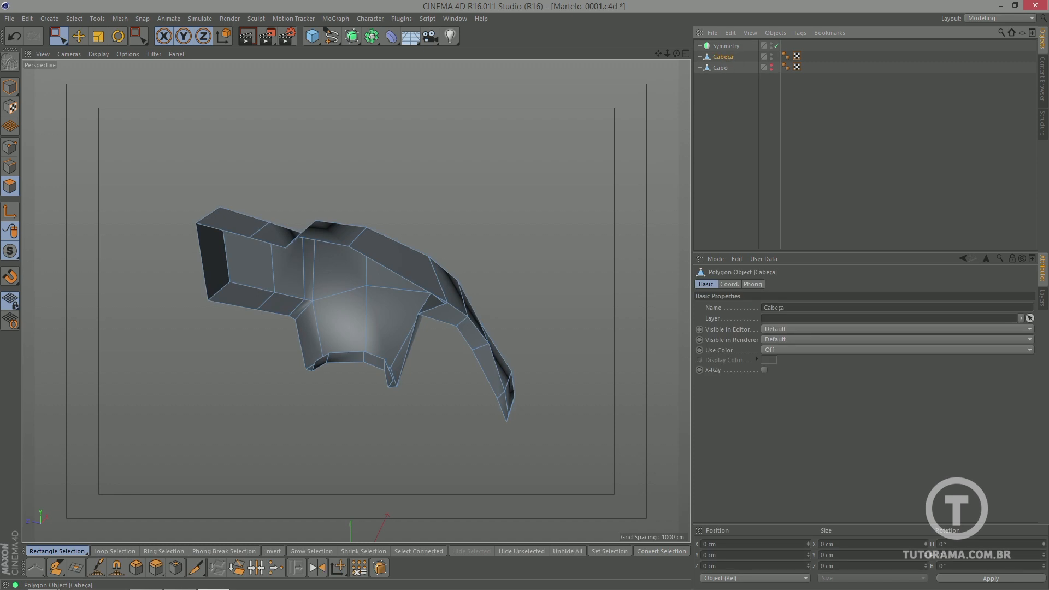
{"action": "left_click_drag", "start_coordinate": [723, 57], "coordinate": [728, 46]}
{"action": "left_click", "coordinate": [732, 93]}
{"action": "left_click", "coordinate": [732, 47]}
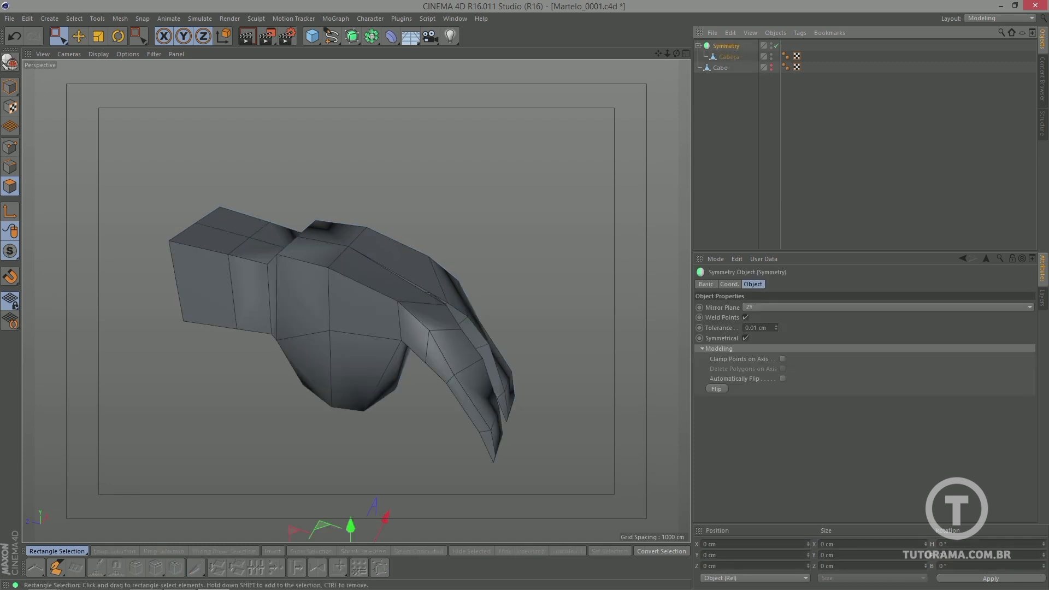
{"action": "left_click_drag", "start_coordinate": [355, 301], "coordinate": [331, 254], "text": "alt"}
{"action": "mouse_move", "coordinate": [330, 255]}
{"action": "right_mouse_down", "text": "alt"}
{"action": "mouse_move", "coordinate": [356, 300]}
{"action": "mouse_move", "coordinate": [340, 270]}
{"action": "right_mouse_up", "text": "alt"}
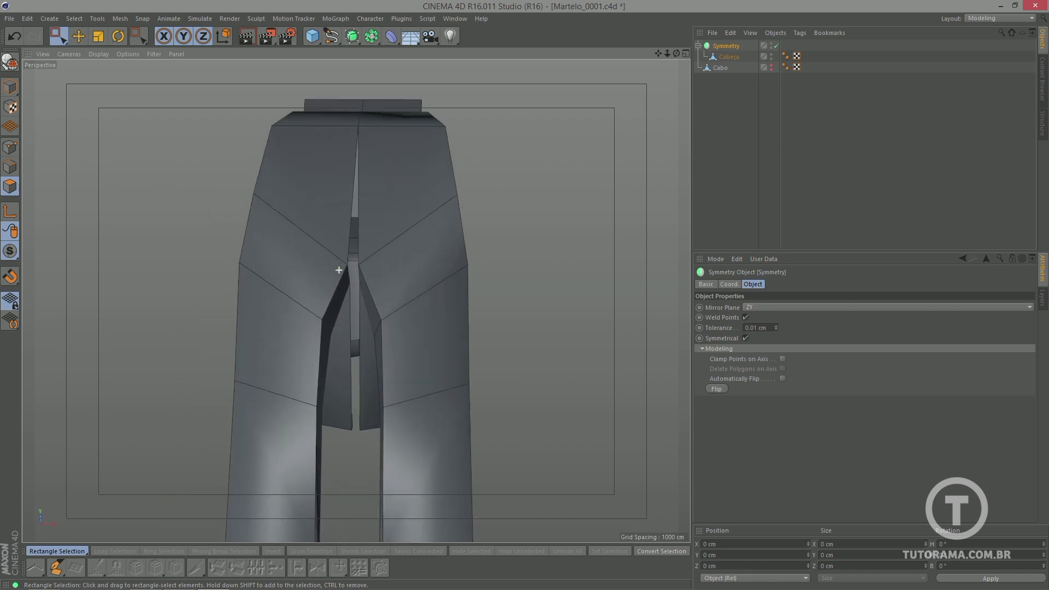
{"action": "left_click_drag", "start_coordinate": [340, 270], "coordinate": [366, 277], "text": "alt"}
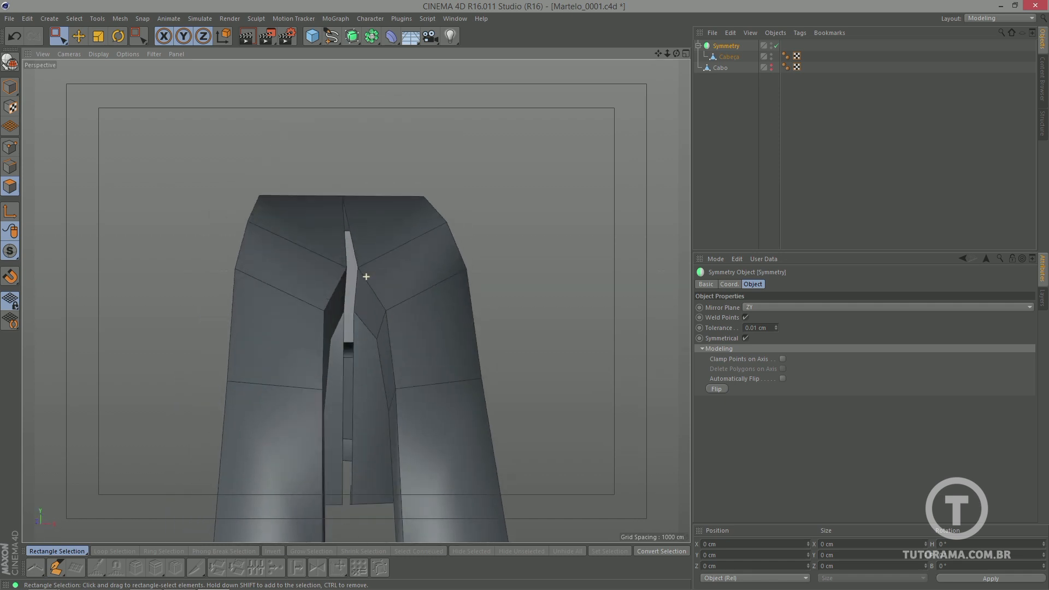
- Select Cabeça's drifted centre-line points with Live Selection and set their X size and X position to 0 cm, closing the seam
{"action": "left_click", "coordinate": [10, 148]}
{"action": "left_click", "coordinate": [729, 57]}
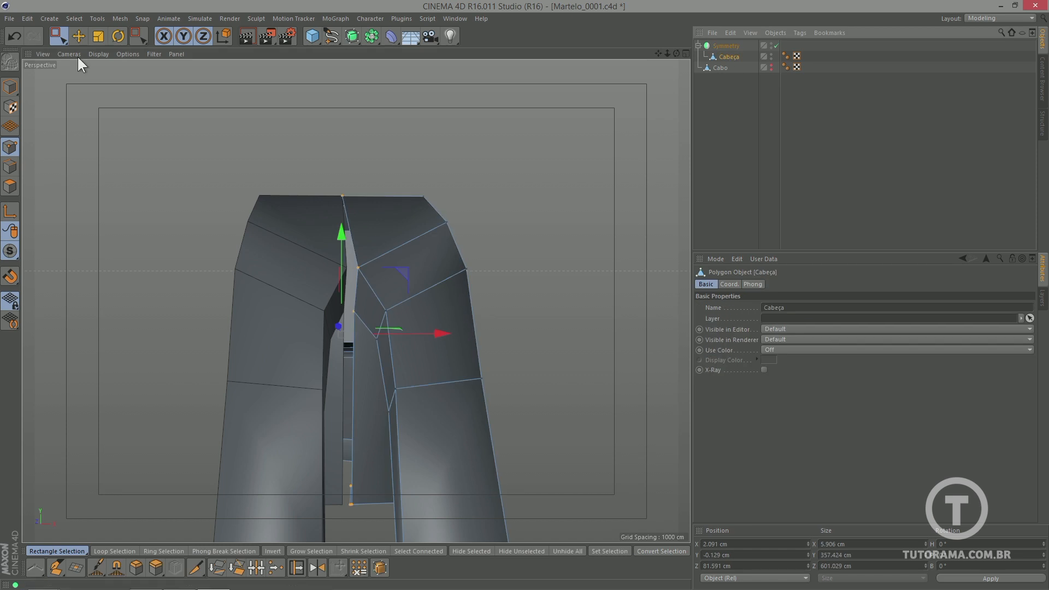
{"action": "left_click", "coordinate": [60, 40]}
{"action": "left_click", "coordinate": [90, 49]}
{"action": "left_click", "coordinate": [358, 266]}
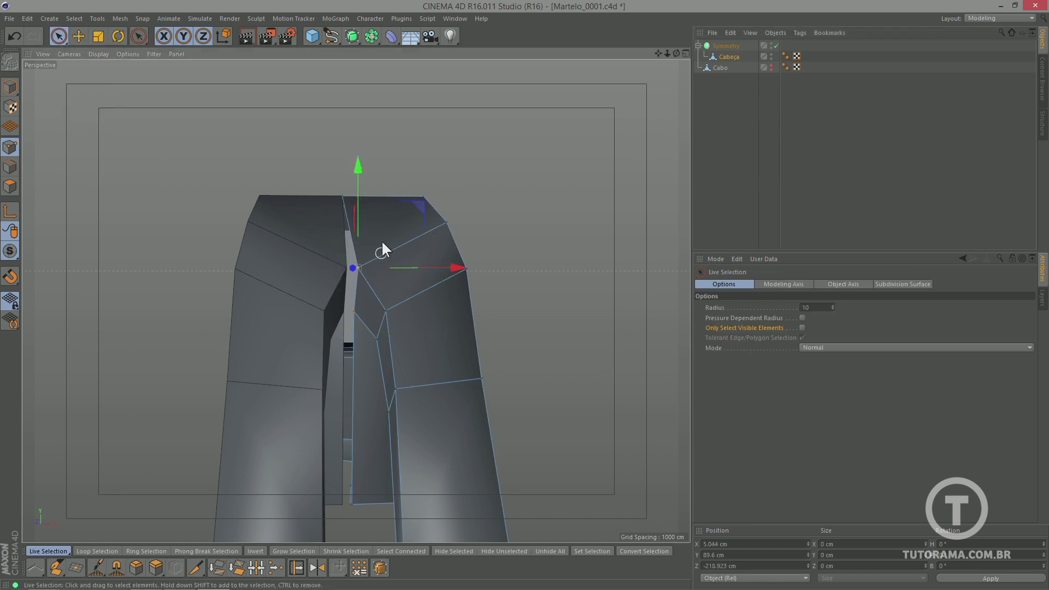
{"action": "right_click_drag", "start_coordinate": [381, 244], "coordinate": [422, 236], "text": "alt"}
{"action": "mouse_move", "coordinate": [421, 236]}
{"action": "left_mouse_down", "text": "alt"}
{"action": "mouse_move", "coordinate": [422, 256]}
{"action": "mouse_move", "coordinate": [410, 236]}
{"action": "left_mouse_up", "text": "alt"}
{"action": "right_click_drag", "start_coordinate": [363, 350], "coordinate": [351, 281], "text": "alt"}
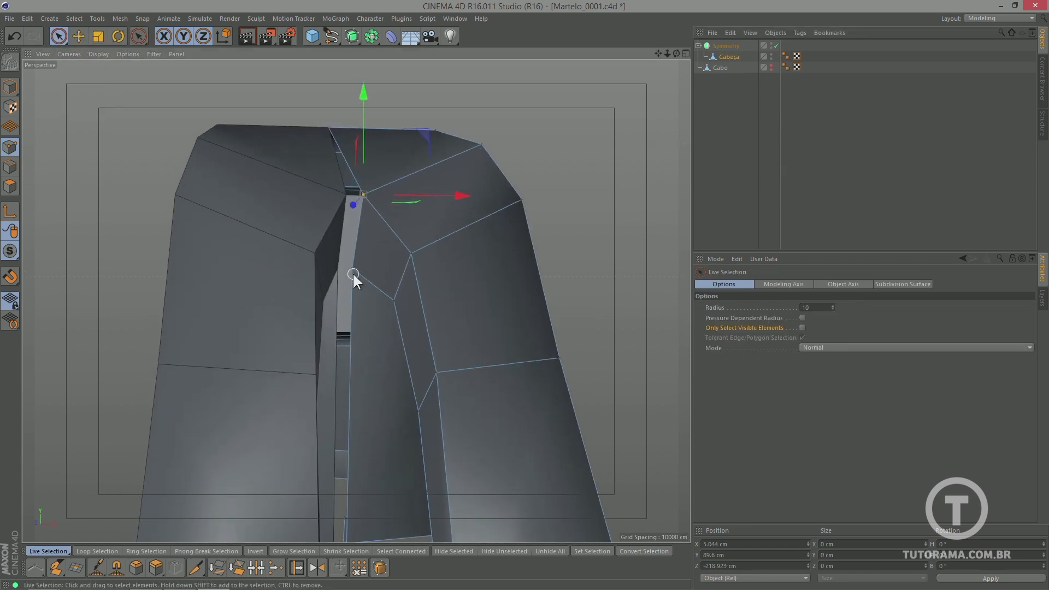
{"action": "left_click", "coordinate": [353, 271]}
{"action": "left_click_drag", "start_coordinate": [385, 363], "coordinate": [370, 336], "text": "alt"}
{"action": "left_click", "coordinate": [333, 297]}
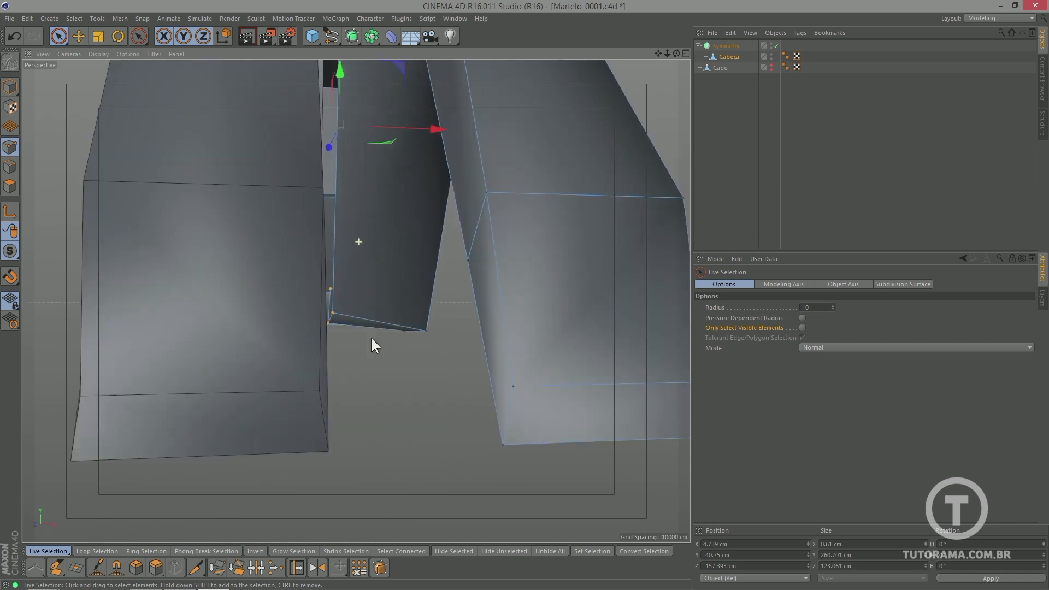
{"action": "right_click_drag", "start_coordinate": [408, 288], "coordinate": [321, 288], "text": "alt"}
{"action": "left_click_drag", "start_coordinate": [320, 288], "coordinate": [414, 302], "text": "alt"}
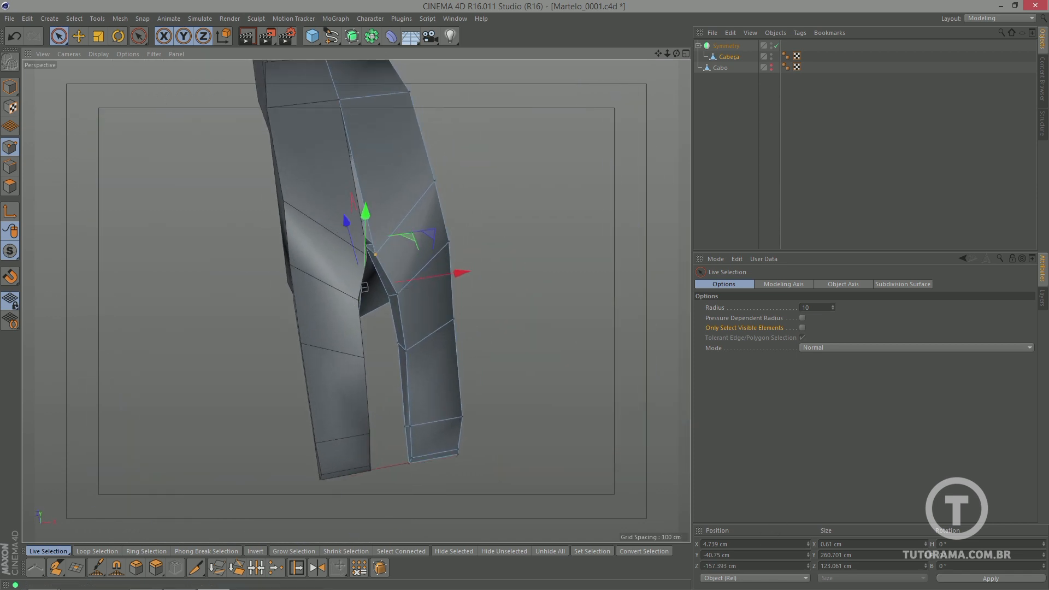
{"action": "left_click", "coordinate": [831, 545]}
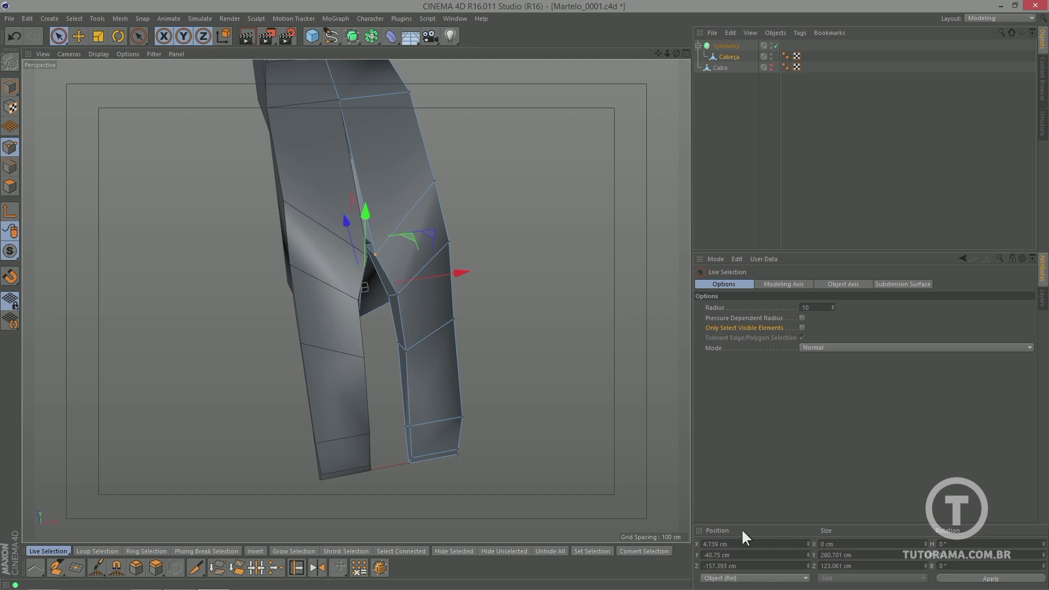
{"action": "left_click", "coordinate": [989, 580]}
- Reposition individual points along the claw in the perspective view to smooth its curve
{"action": "left_click_drag", "start_coordinate": [310, 220], "coordinate": [511, 221], "text": "alt"}
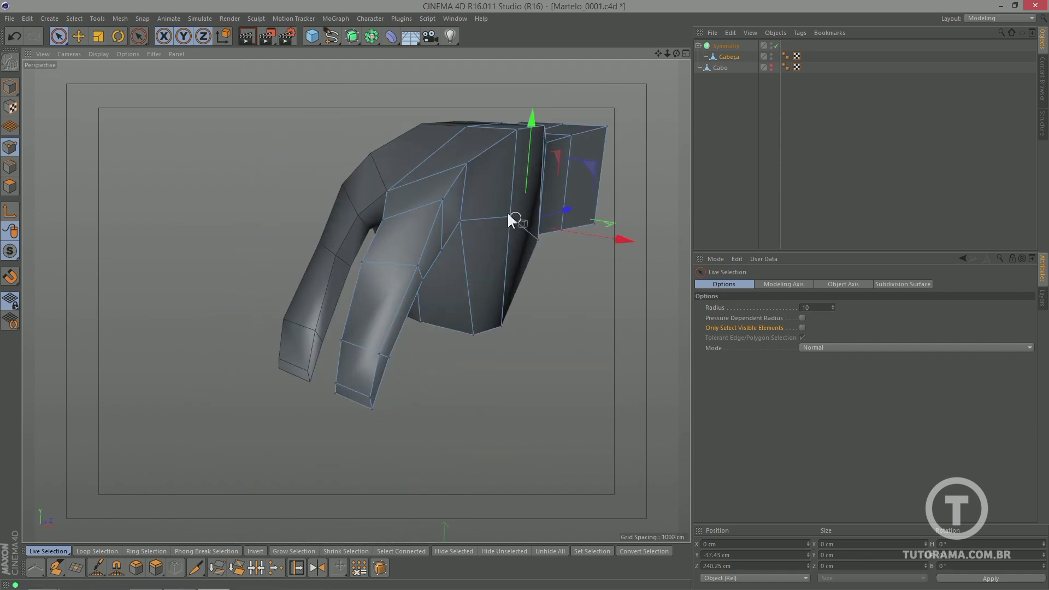
{"action": "left_click", "coordinate": [442, 200]}
{"action": "left_click_drag", "start_coordinate": [472, 169], "coordinate": [405, 184], "text": "alt"}
{"action": "left_click_drag", "start_coordinate": [362, 153], "coordinate": [343, 159]}
{"action": "left_click", "coordinate": [234, 268]}
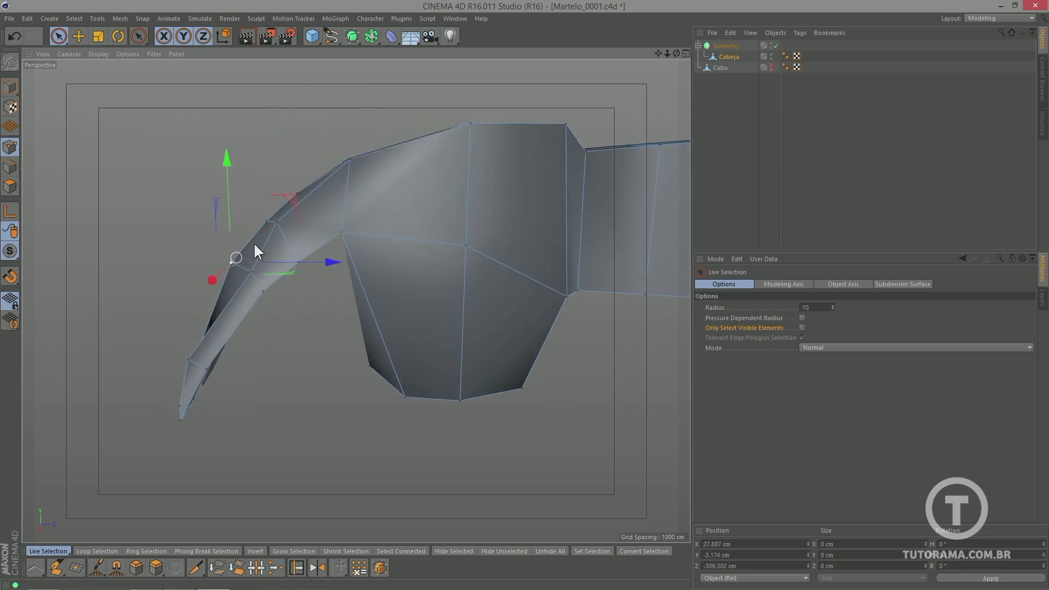
{"action": "left_click_drag", "start_coordinate": [293, 206], "coordinate": [308, 208]}
{"action": "left_click", "coordinate": [248, 274]}
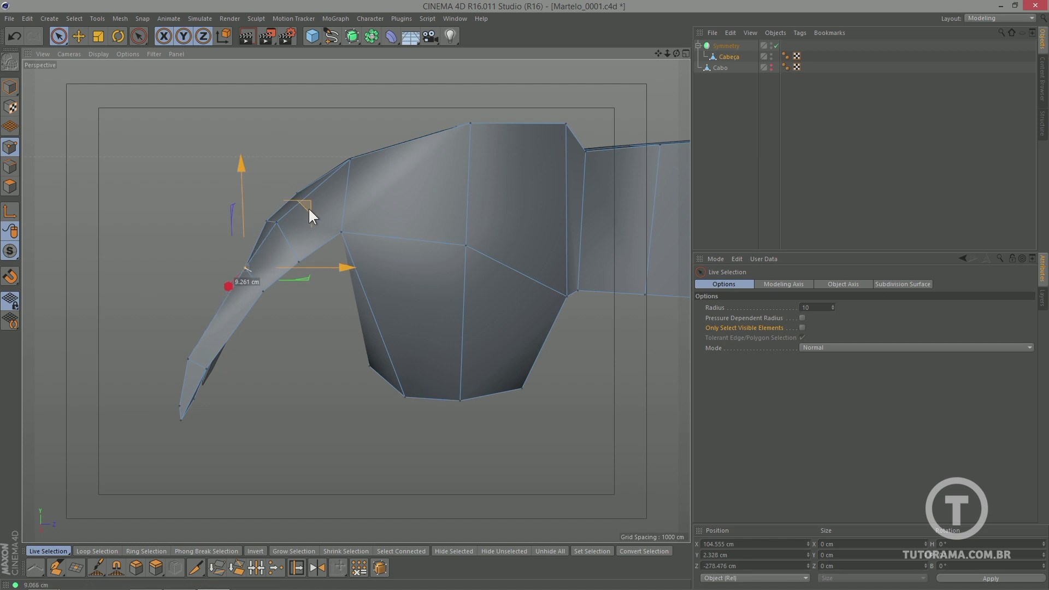
{"action": "left_click", "coordinate": [188, 359]}
{"action": "left_click_drag", "start_coordinate": [251, 297], "coordinate": [536, 236]}
- Undo the last three point changes on the claw while viewing it from the Top
{"action": "key", "text": "F2"}
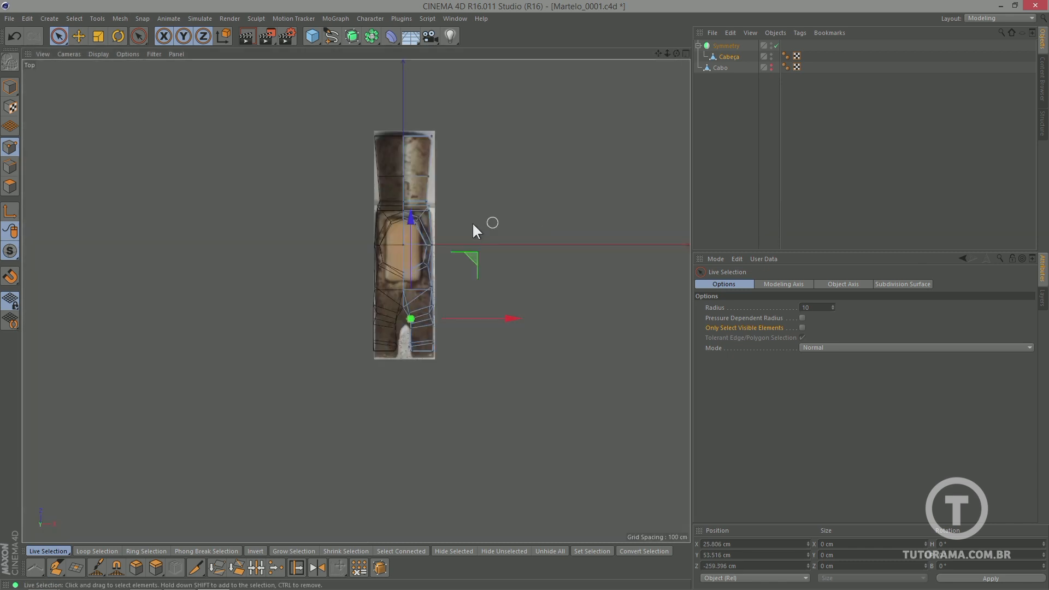
{"action": "scroll", "coordinate": [475, 228], "scroll_direction": "up", "scroll_amount": 5}
{"action": "left_click_drag", "start_coordinate": [478, 206], "coordinate": [481, 325]}
{"action": "key", "text": "ctrl+z"}
{"action": "key", "text": "ctrl+z"}
{"action": "key", "text": "ctrl+z"}
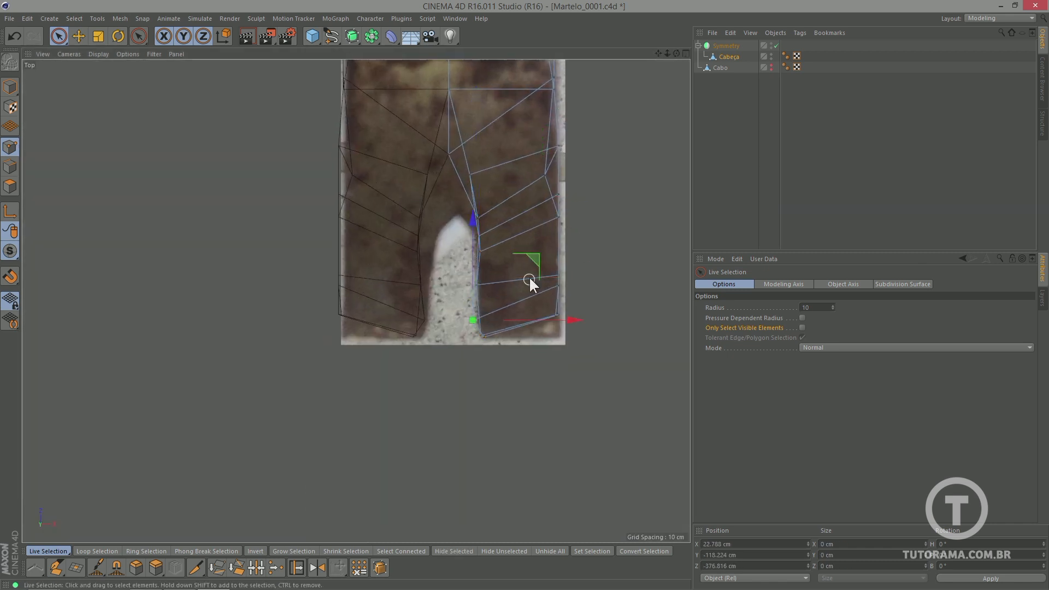
- Move the inner claw points near the notch in the Top view to follow the reference photo, checking them in perspective
{"action": "left_click_drag", "start_coordinate": [448, 73], "coordinate": [474, 98]}
{"action": "scroll", "coordinate": [475, 92], "scroll_direction": "down", "scroll_amount": 3}
{"action": "key", "text": "F1"}
{"action": "mouse_move", "coordinate": [502, 132]}
{"action": "left_mouse_down", "text": "alt"}
{"action": "mouse_move", "coordinate": [480, 50]}
{"action": "mouse_move", "coordinate": [487, 144]}
{"action": "left_mouse_up", "text": "alt"}
{"action": "key", "text": "F2"}
{"action": "middle_click_drag", "start_coordinate": [483, 146], "coordinate": [550, 229], "text": "alt"}
{"action": "left_click", "coordinate": [485, 190]}
{"action": "left_click_drag", "start_coordinate": [545, 130], "coordinate": [562, 183]}
{"action": "key", "text": "F1"}
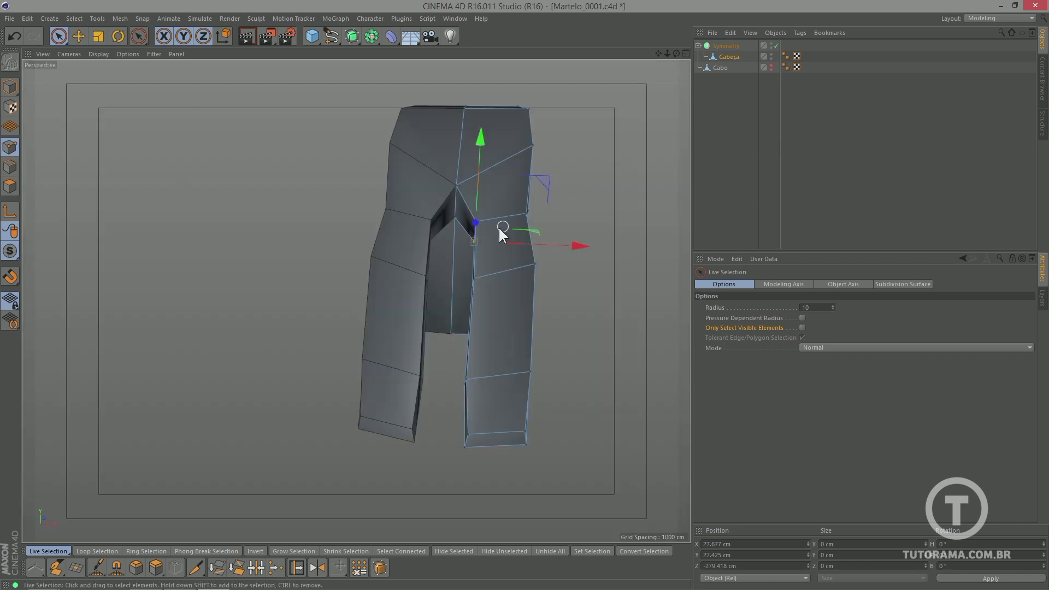
- Align the claw's lower inner and outer points with the photo's claw edges in the Top view
{"action": "key", "text": "F2"}
{"action": "left_click", "coordinate": [498, 276]}
{"action": "left_click_drag", "start_coordinate": [552, 221], "coordinate": [650, 317]}
{"action": "left_click", "coordinate": [520, 372]}
{"action": "left_click", "coordinate": [587, 320]}
{"action": "left_click_drag", "start_coordinate": [648, 258], "coordinate": [649, 294]}
{"action": "left_click", "coordinate": [496, 356]}
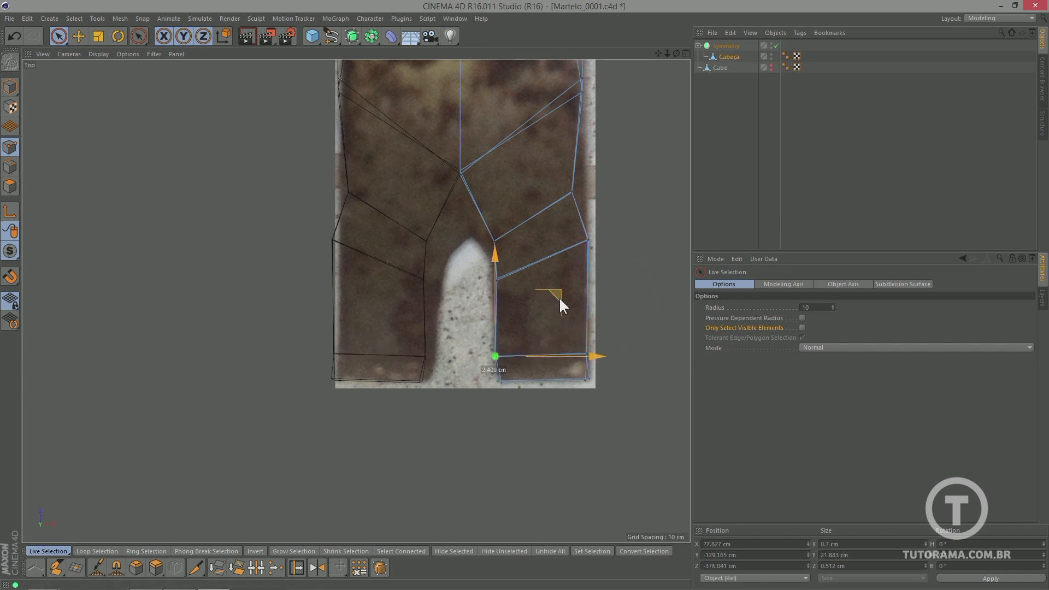
- Lower the outer point of the claw's middle cross row and adjust its inner point in the Top view
{"action": "left_click", "coordinate": [585, 241]}
{"action": "left_click_drag", "start_coordinate": [649, 174], "coordinate": [649, 210]}
{"action": "left_click", "coordinate": [497, 278]}
{"action": "left_click_drag", "start_coordinate": [561, 219], "coordinate": [559, 220]}
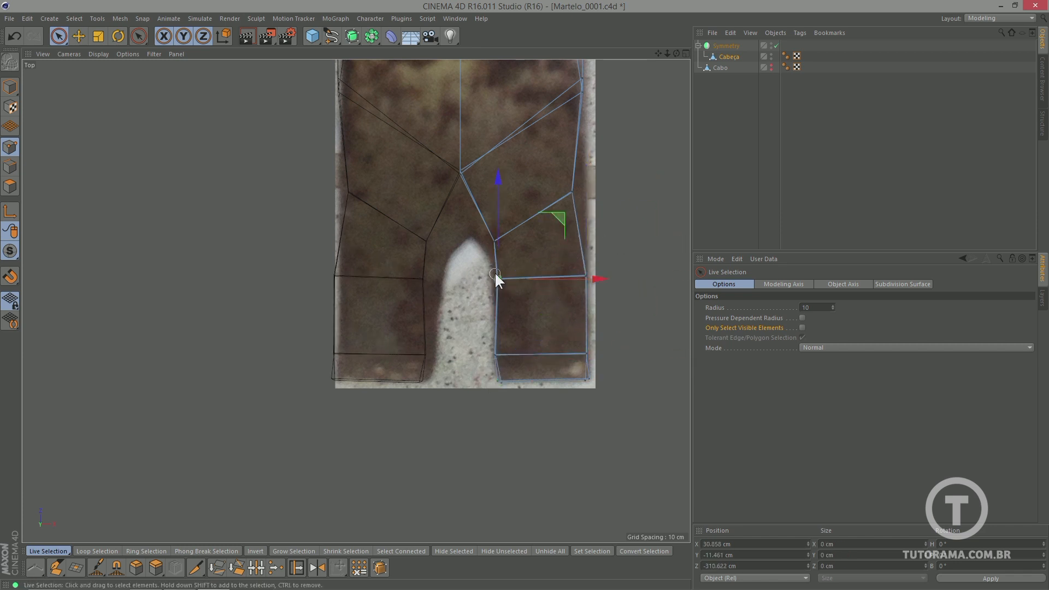
{"action": "left_click_drag", "start_coordinate": [494, 276], "coordinate": [495, 287]}
- Move the upper outer point, the notch's centre point and the adjacent inner point to match the photo in the Top view
{"action": "left_click", "coordinate": [572, 192]}
{"action": "left_click_drag", "start_coordinate": [636, 129], "coordinate": [649, 131]}
{"action": "left_click", "coordinate": [460, 173]}
{"action": "left_click_drag", "start_coordinate": [520, 114], "coordinate": [520, 120]}
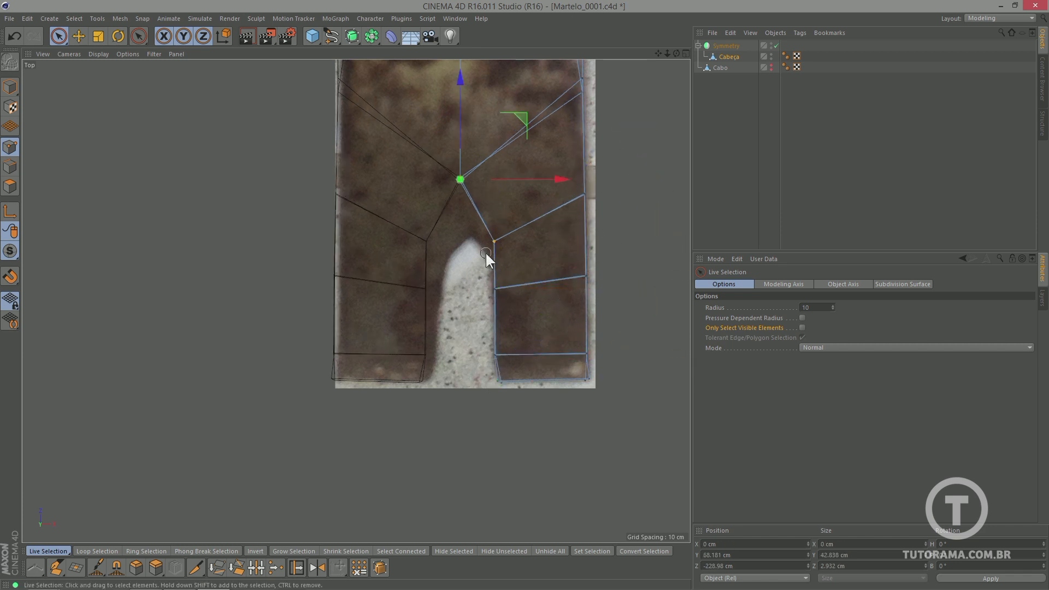
{"action": "left_click", "coordinate": [494, 241]}
{"action": "left_click_drag", "start_coordinate": [495, 240], "coordinate": [488, 245]}
{"action": "key", "text": "F1"}
{"action": "left_click_drag", "start_coordinate": [514, 296], "coordinate": [437, 268], "text": "alt"}
{"action": "key", "text": "F2"}
- Move and rotate the row of points above the claw tip in the Right view to fit the claw's curve
{"action": "left_click", "coordinate": [495, 289]}
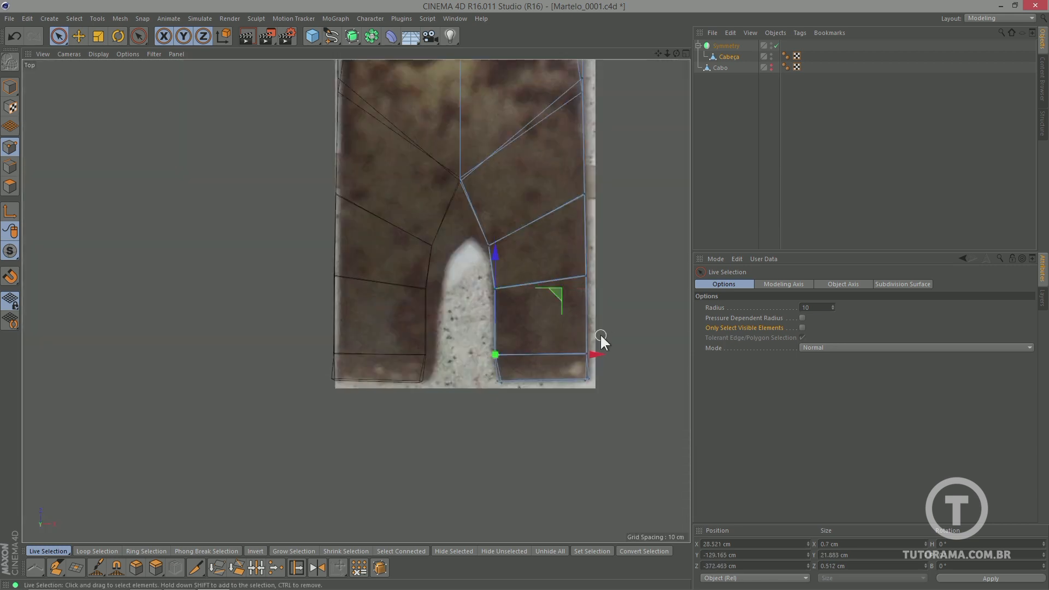
{"action": "key", "text": "F3"}
{"action": "scroll", "coordinate": [288, 394], "scroll_direction": "up", "scroll_amount": 4}
{"action": "middle_click_drag", "start_coordinate": [288, 395], "coordinate": [352, 356], "text": "alt"}
{"action": "left_click_drag", "start_coordinate": [337, 304], "coordinate": [334, 328]}
{"action": "scroll", "coordinate": [374, 369], "scroll_direction": "down", "scroll_amount": 1}
{"action": "key", "text": "r"}
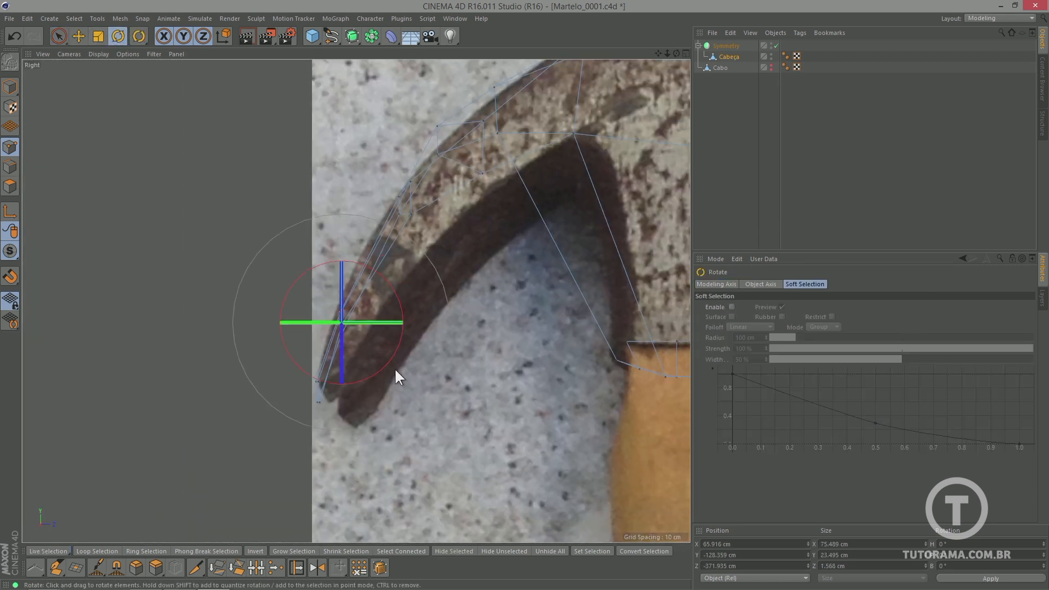
{"action": "left_click_drag", "start_coordinate": [394, 368], "coordinate": [439, 267]}
- Select the next cross row of claw points with Rectangle Selection and check it from the Top and perspective views
{"action": "left_click_drag", "start_coordinate": [59, 36], "coordinate": [82, 74]}
{"action": "left_click_drag", "start_coordinate": [380, 166], "coordinate": [424, 225]}
{"action": "key", "text": "F2"}
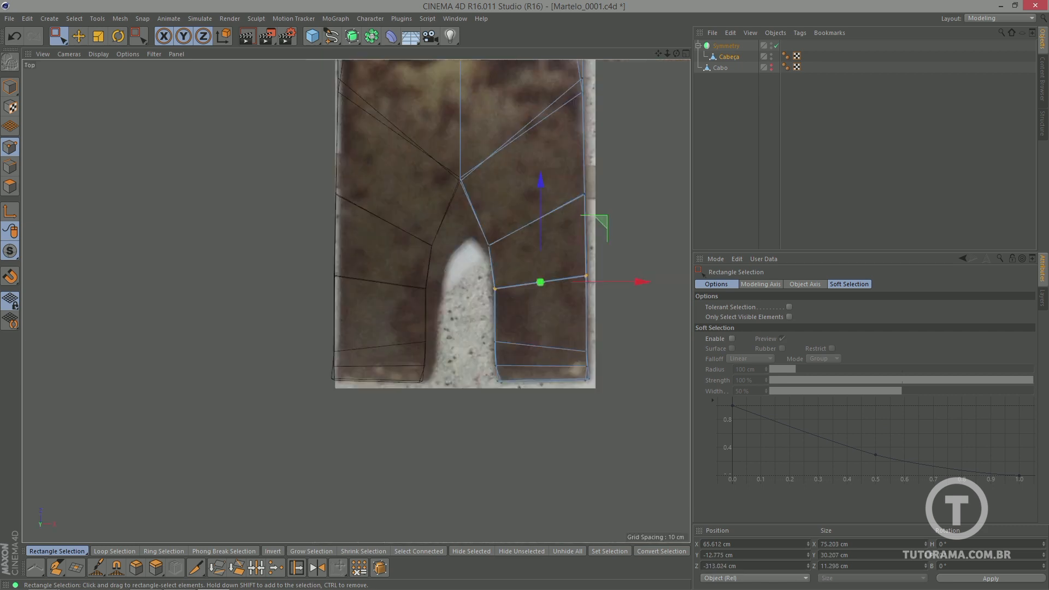
{"action": "key", "text": "F1"}
{"action": "left_click_drag", "start_coordinate": [428, 272], "coordinate": [322, 273], "text": "alt"}
- Reposition the claw's inner edge points one at a time in perspective with Live Selection, then deselect the head
{"action": "left_click_drag", "start_coordinate": [59, 36], "coordinate": [82, 51]}
{"action": "left_click_drag", "start_coordinate": [533, 230], "coordinate": [518, 215], "text": "alt"}
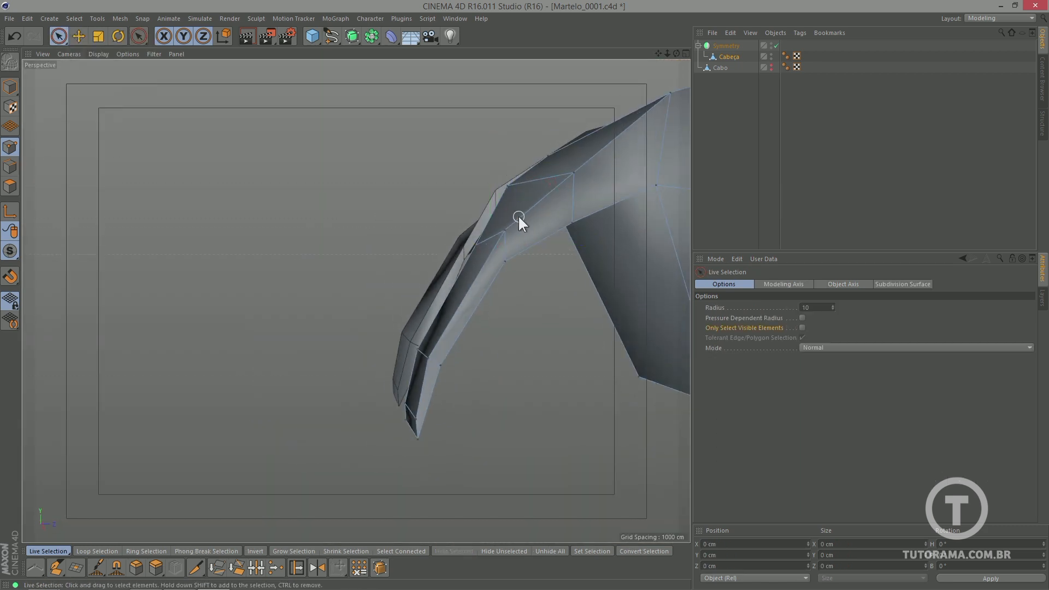
{"action": "left_click", "coordinate": [504, 233]}
{"action": "left_click_drag", "start_coordinate": [572, 167], "coordinate": [563, 178]}
{"action": "left_click_drag", "start_coordinate": [498, 233], "coordinate": [683, 228], "text": "alt"}
{"action": "left_click", "coordinate": [485, 243]}
{"action": "left_click_drag", "start_coordinate": [542, 246], "coordinate": [350, 252]}
{"action": "left_click_drag", "start_coordinate": [483, 256], "coordinate": [629, 219]}
{"action": "left_click", "coordinate": [750, 90]}
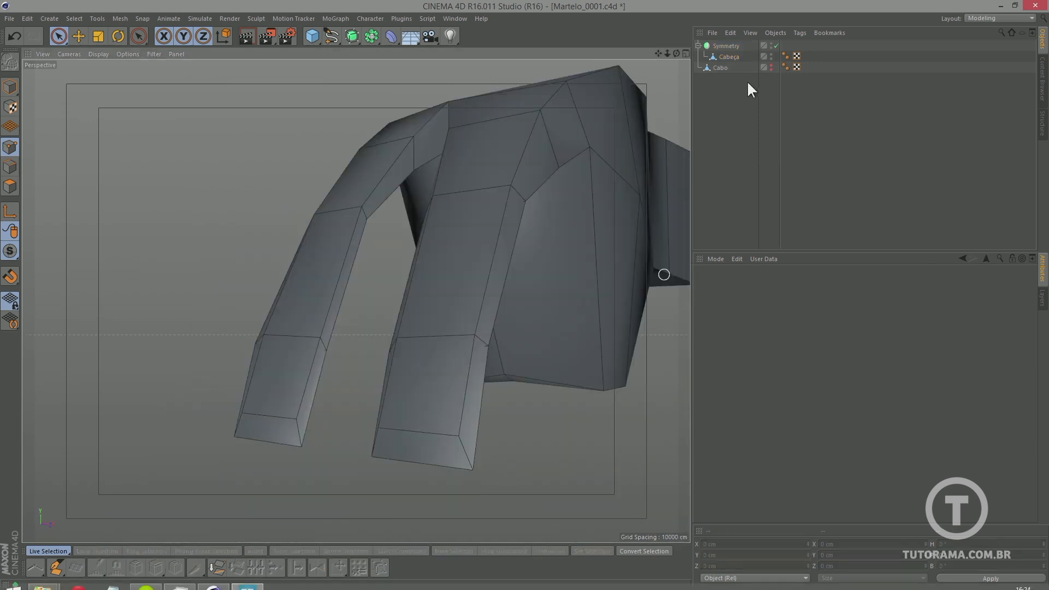
- Compare the whole hammer head's outline with the side reference photo in the Right view
{"action": "left_click_drag", "start_coordinate": [539, 199], "coordinate": [507, 212], "text": "alt"}
{"action": "key", "text": "F2"}
{"action": "key", "text": "F3"}
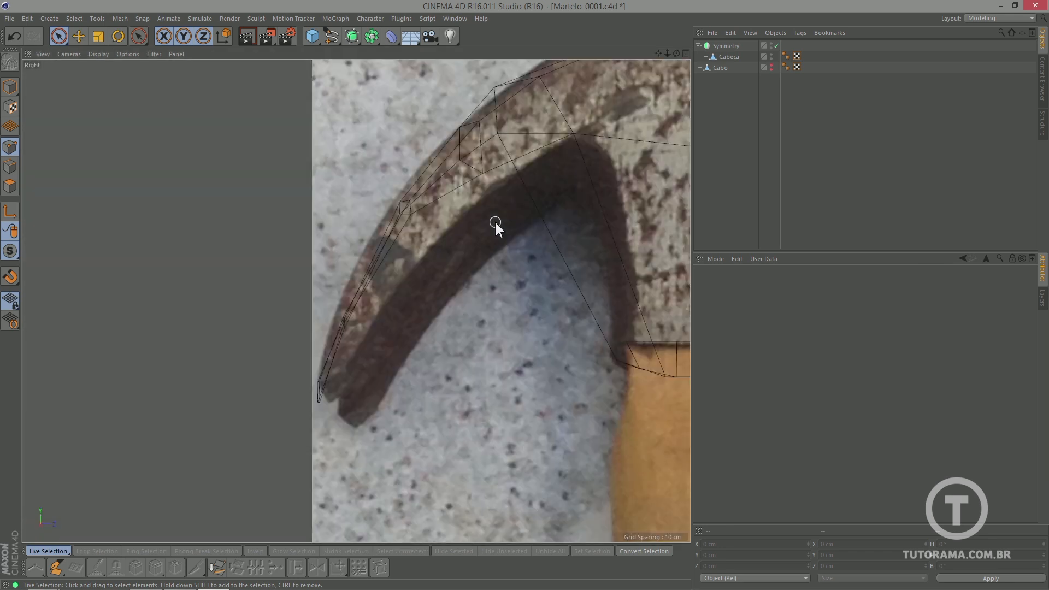
{"action": "scroll", "coordinate": [552, 221], "scroll_direction": "down", "scroll_amount": 5}
{"action": "scroll", "coordinate": [430, 217], "scroll_direction": "up", "scroll_amount": 3}
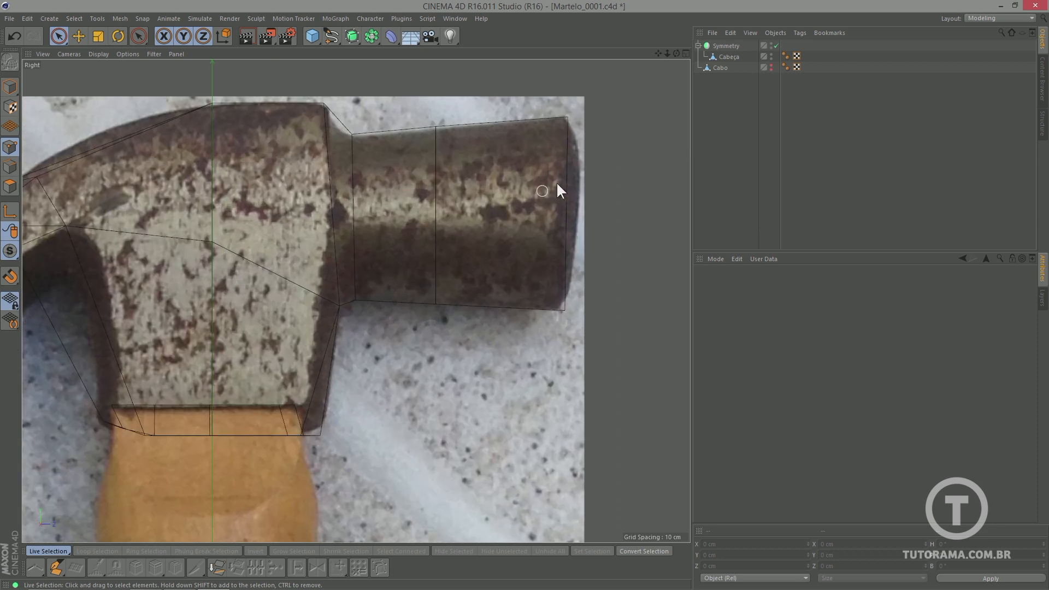
{"action": "scroll", "coordinate": [415, 240], "scroll_direction": "down", "scroll_amount": 3}
{"action": "middle_click_drag", "start_coordinate": [434, 246], "coordinate": [461, 247], "text": "alt"}
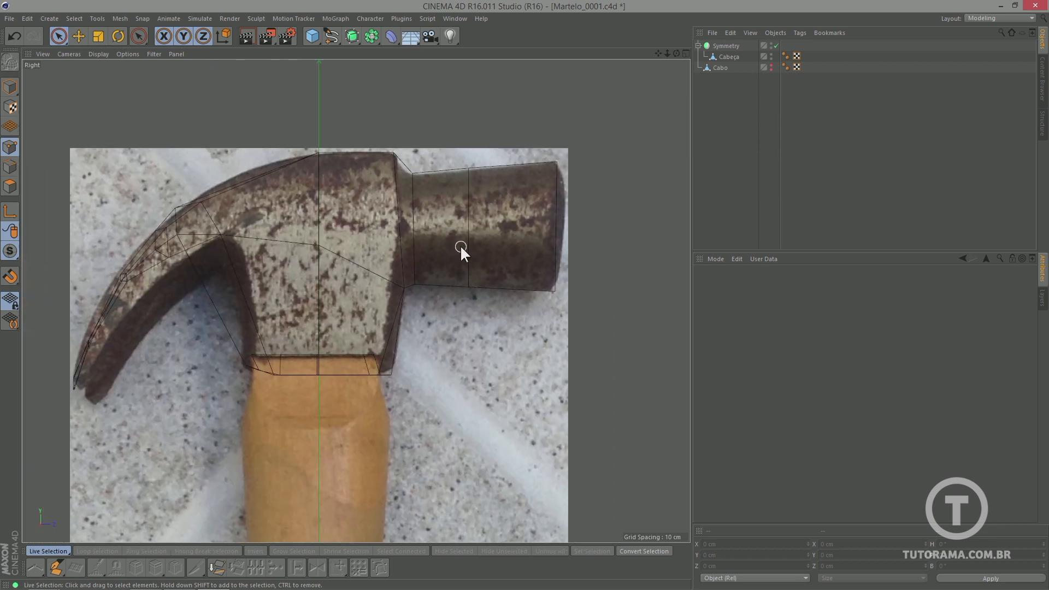
- Cut a lengthwise edge loop along the side of the Cabeça hammer head with the Knife in Loop mode
{"action": "right_click", "coordinate": [422, 221]}
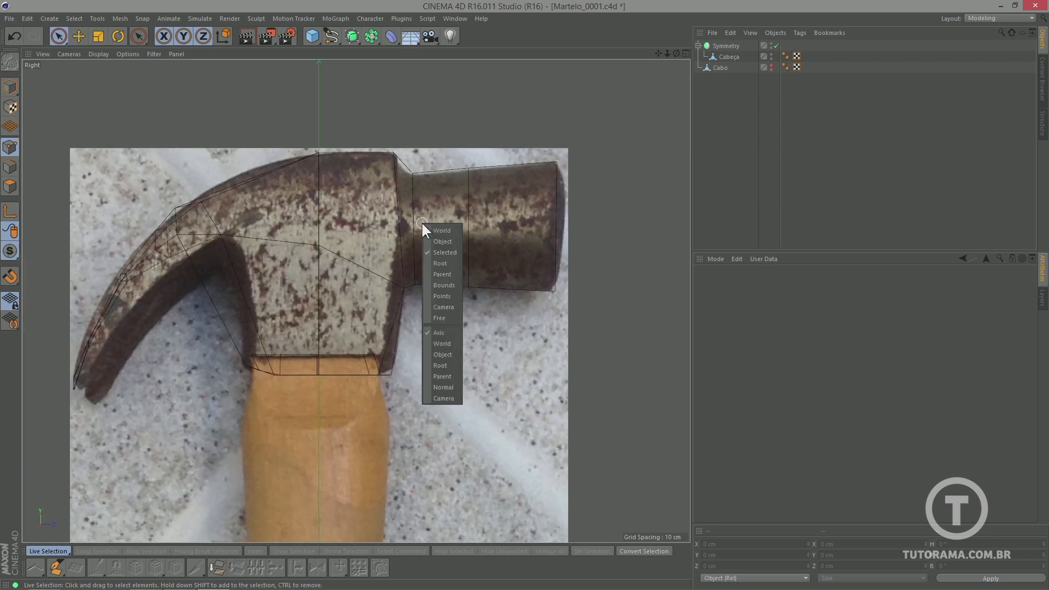
{"action": "left_click", "coordinate": [723, 56]}
{"action": "left_click", "coordinate": [727, 54]}
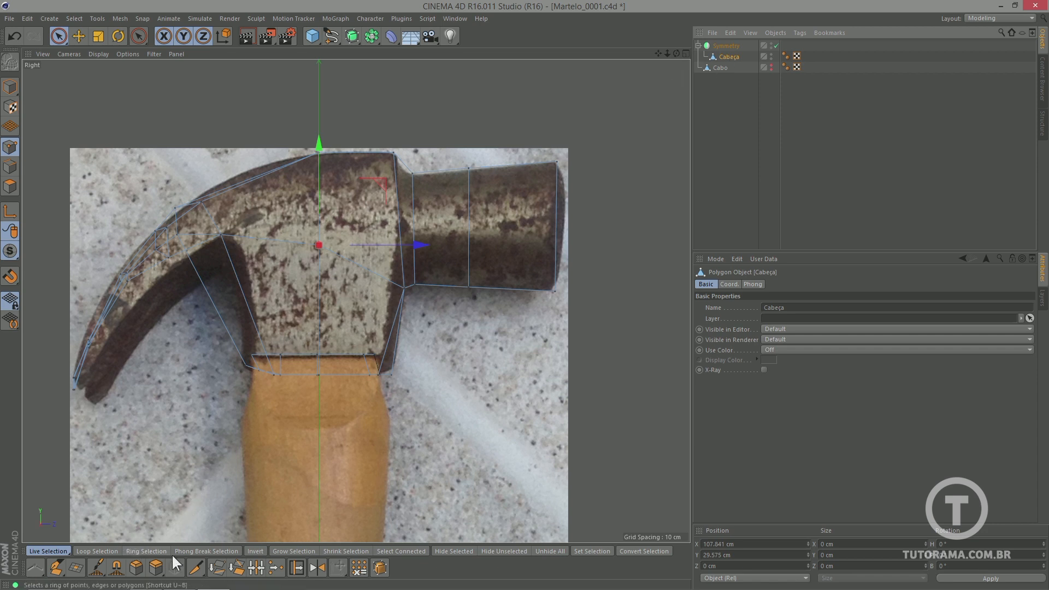
{"action": "left_click", "coordinate": [200, 567]}
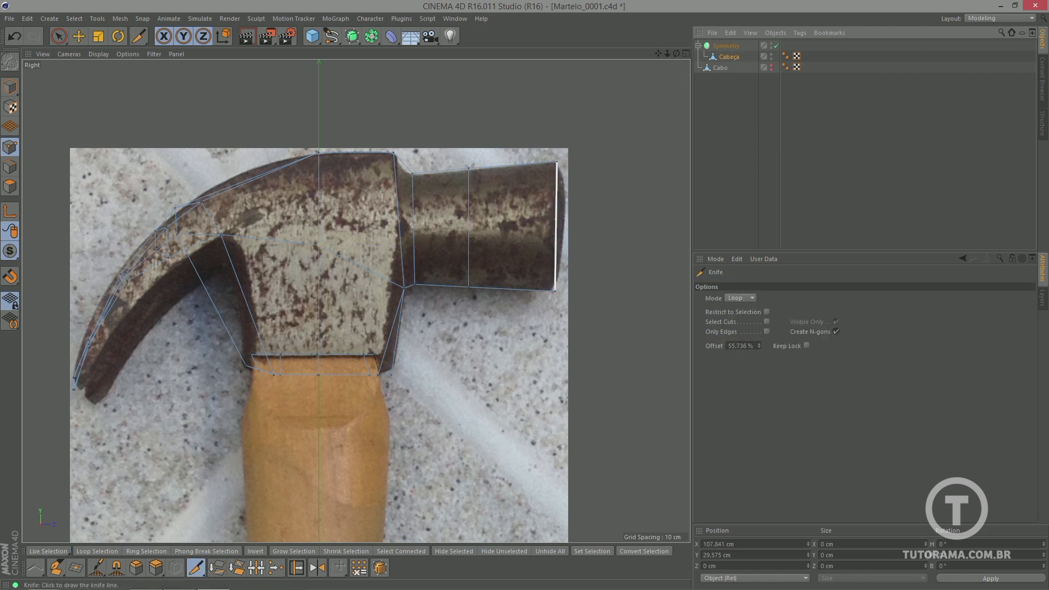
{"action": "key", "text": "F2"}
{"action": "key", "text": "F1"}
{"action": "left_click_drag", "start_coordinate": [356, 301], "coordinate": [338, 301], "text": "alt"}
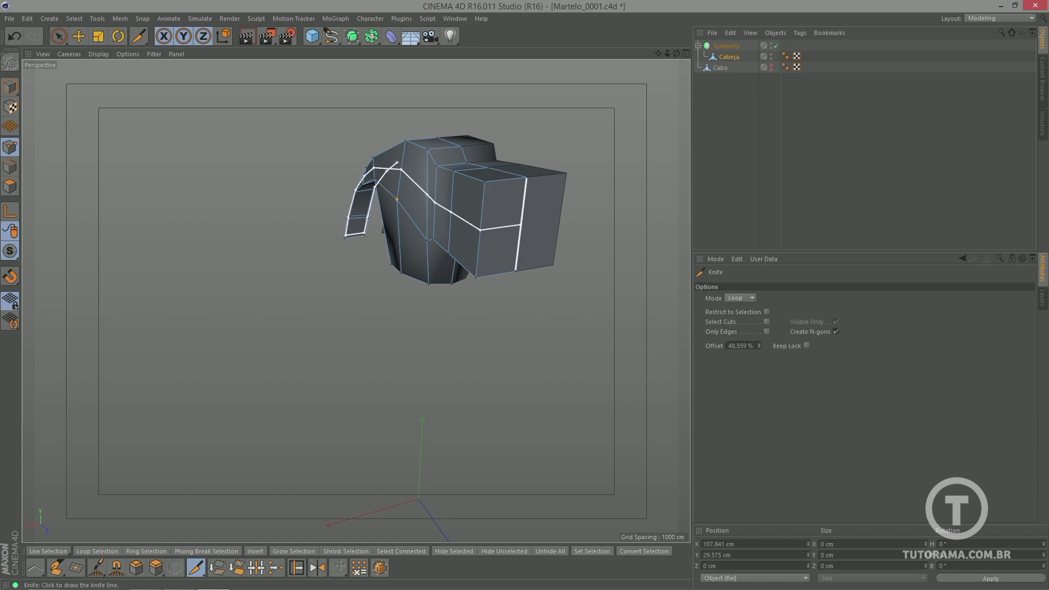
{"action": "left_click_drag", "start_coordinate": [356, 301], "coordinate": [498, 312], "text": "alt"}
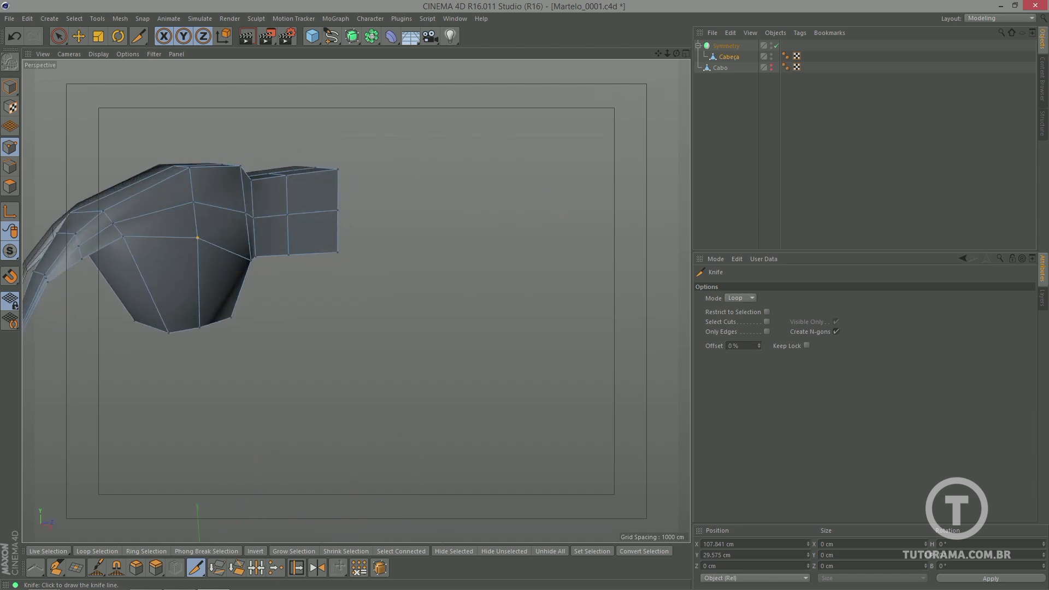
{"action": "middle_click_drag", "start_coordinate": [356, 300], "coordinate": [519, 300], "text": "alt"}
{"action": "scroll", "coordinate": [413, 235], "scroll_direction": "up", "scroll_amount": 3}
{"action": "left_click_drag", "start_coordinate": [327, 247], "coordinate": [325, 246], "text": "alt"}
- Push the striking face's middle point outward and shift the striking head's central column of points toward the face, following the side reference
{"action": "key", "text": "F2"}
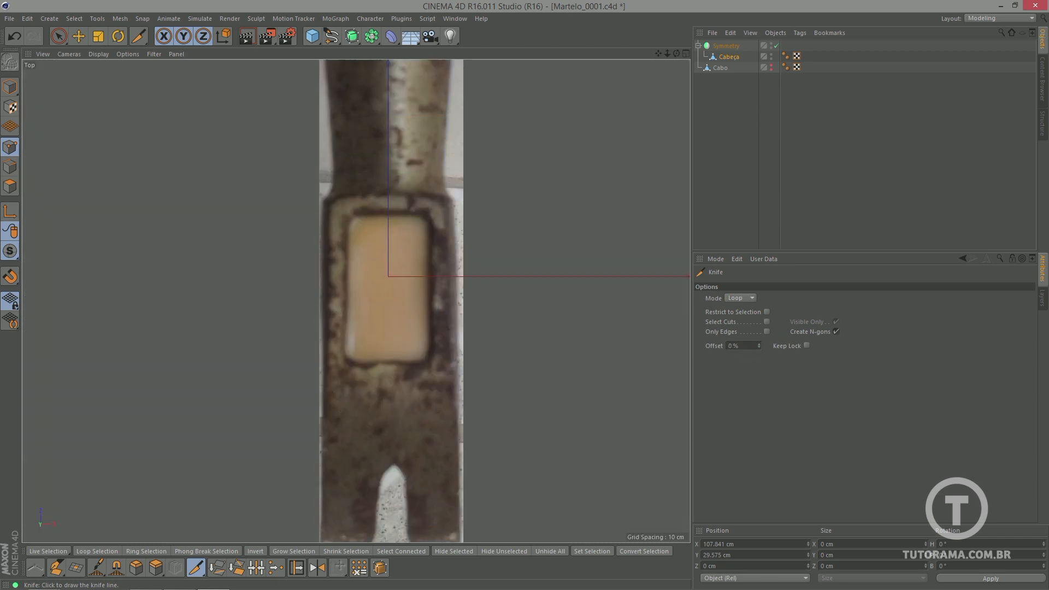
{"action": "key", "text": "F1"}
{"action": "key", "text": "F2"}
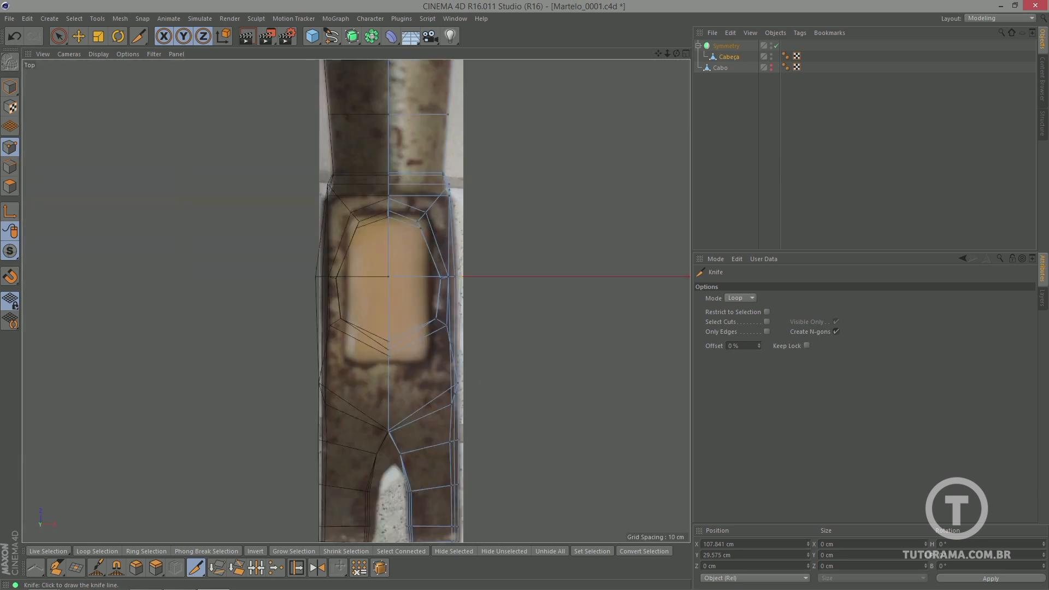
{"action": "key", "text": "F3"}
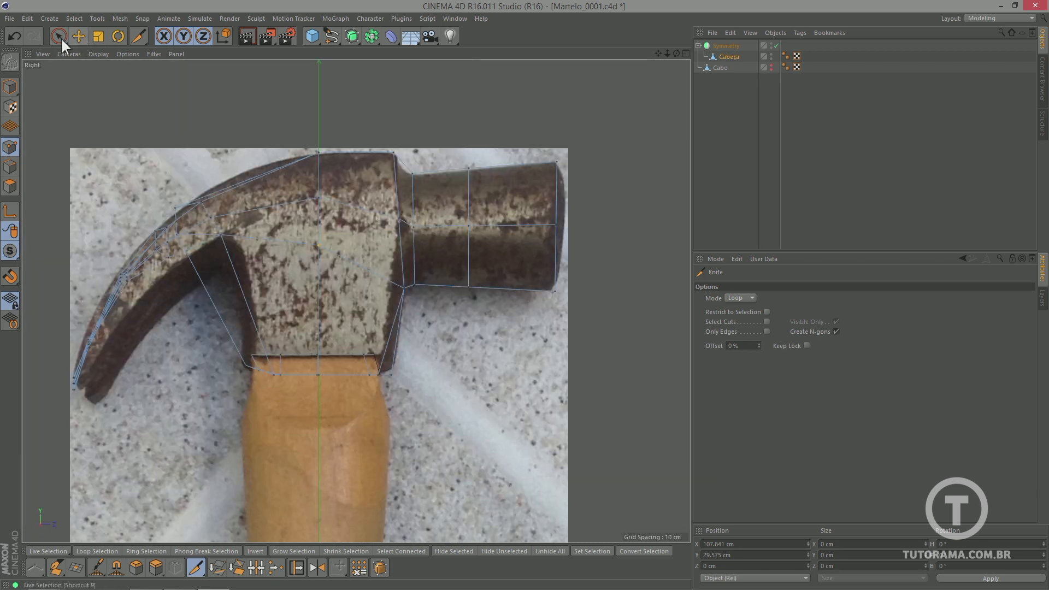
{"action": "left_click_drag", "start_coordinate": [60, 37], "coordinate": [82, 70]}
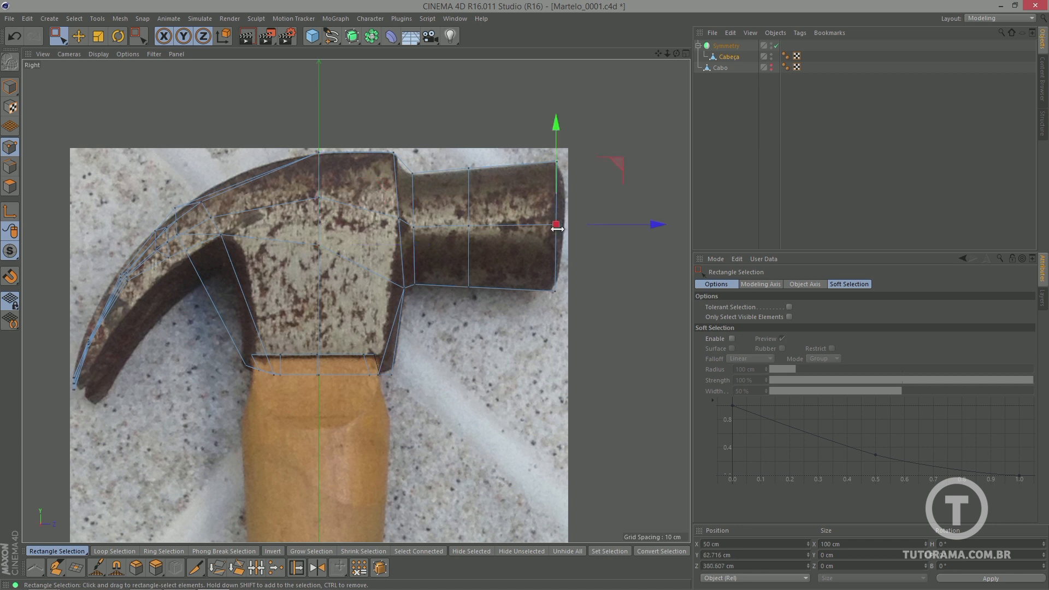
{"action": "left_click_drag", "start_coordinate": [596, 221], "coordinate": [601, 221]}
{"action": "left_click_drag", "start_coordinate": [451, 151], "coordinate": [489, 318]}
{"action": "left_click_drag", "start_coordinate": [534, 228], "coordinate": [550, 236]}
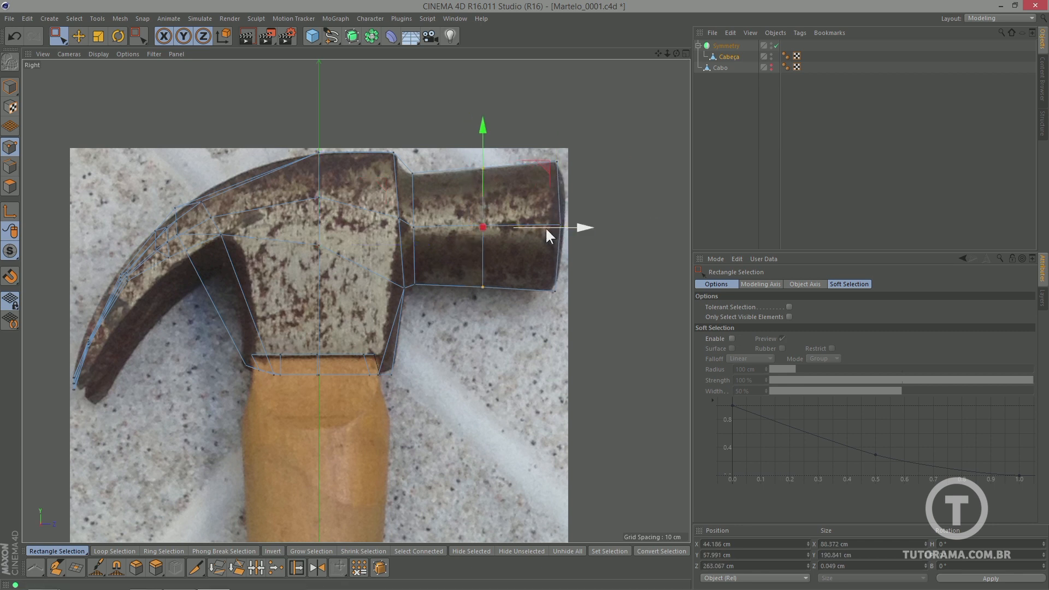
- Shift the upper column of points at the centre of the hammer body toward the claw
{"action": "left_click_drag", "start_coordinate": [433, 295], "coordinate": [434, 296]}
{"action": "left_click_drag", "start_coordinate": [414, 211], "coordinate": [413, 125]}
{"action": "left_click", "coordinate": [413, 173]}
{"action": "left_click", "coordinate": [393, 153]}
{"action": "middle_click_drag", "start_coordinate": [393, 152], "coordinate": [529, 156], "text": "alt"}
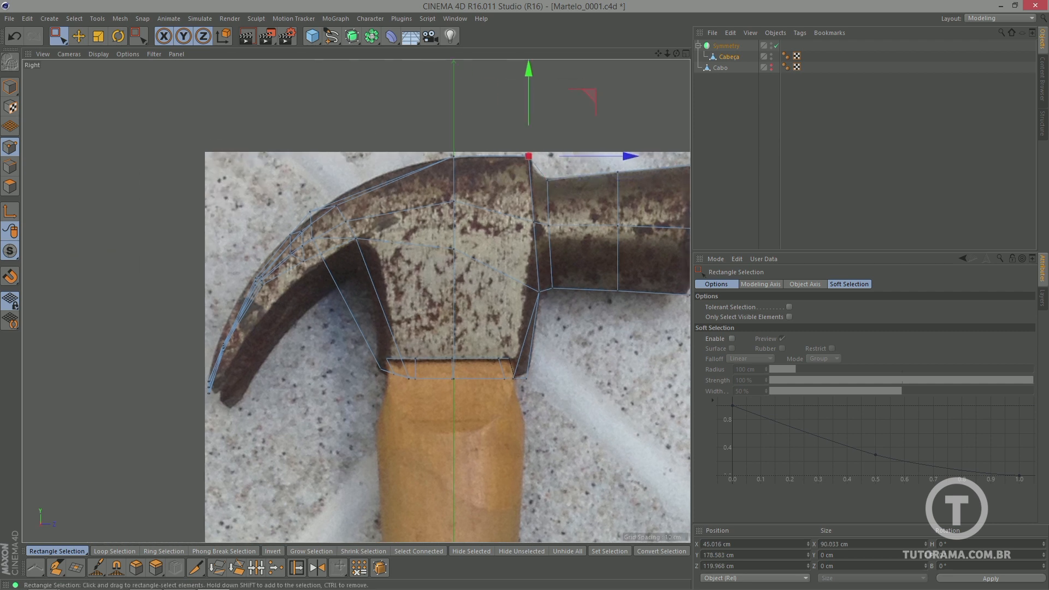
{"action": "left_click_drag", "start_coordinate": [446, 135], "coordinate": [479, 257]}
{"action": "left_click_drag", "start_coordinate": [553, 202], "coordinate": [484, 199]}
- Adjust the shifted column's top and side points individually toward the claw to fit the reference outline
{"action": "left_click", "coordinate": [438, 203]}
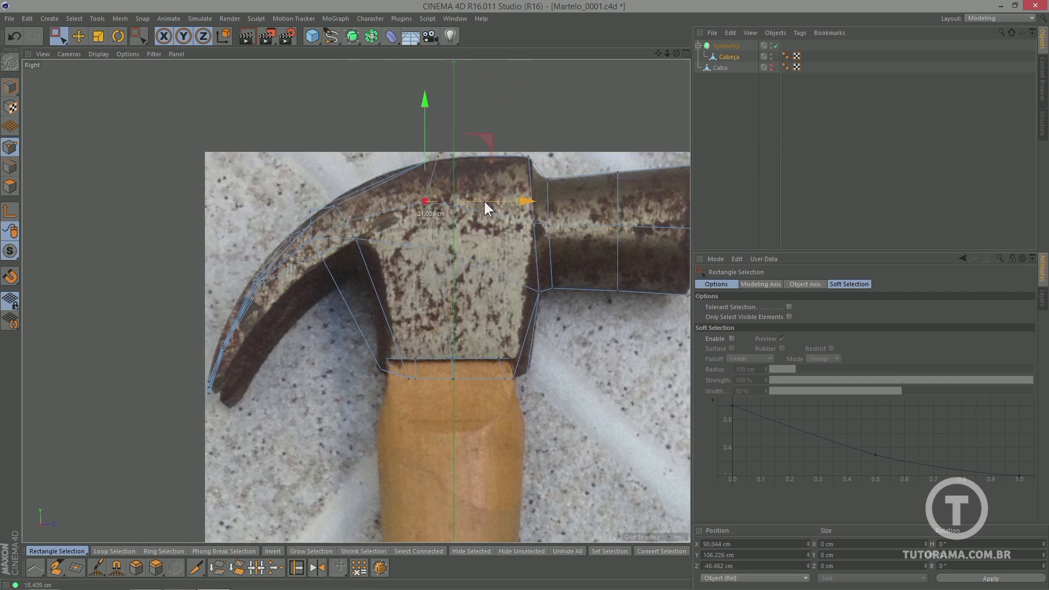
{"action": "left_click", "coordinate": [437, 157]}
{"action": "left_click_drag", "start_coordinate": [521, 156], "coordinate": [479, 157]}
{"action": "left_click_drag", "start_coordinate": [462, 94], "coordinate": [470, 146]}
{"action": "left_click", "coordinate": [424, 201]}
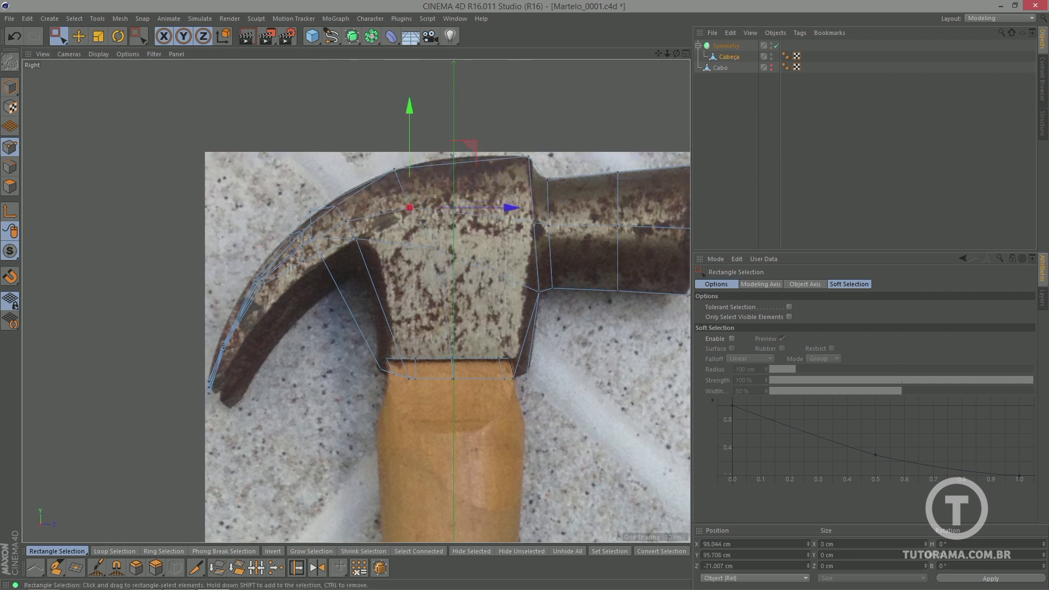
{"action": "left_click", "coordinate": [438, 249]}
{"action": "left_click_drag", "start_coordinate": [500, 188], "coordinate": [488, 195]}
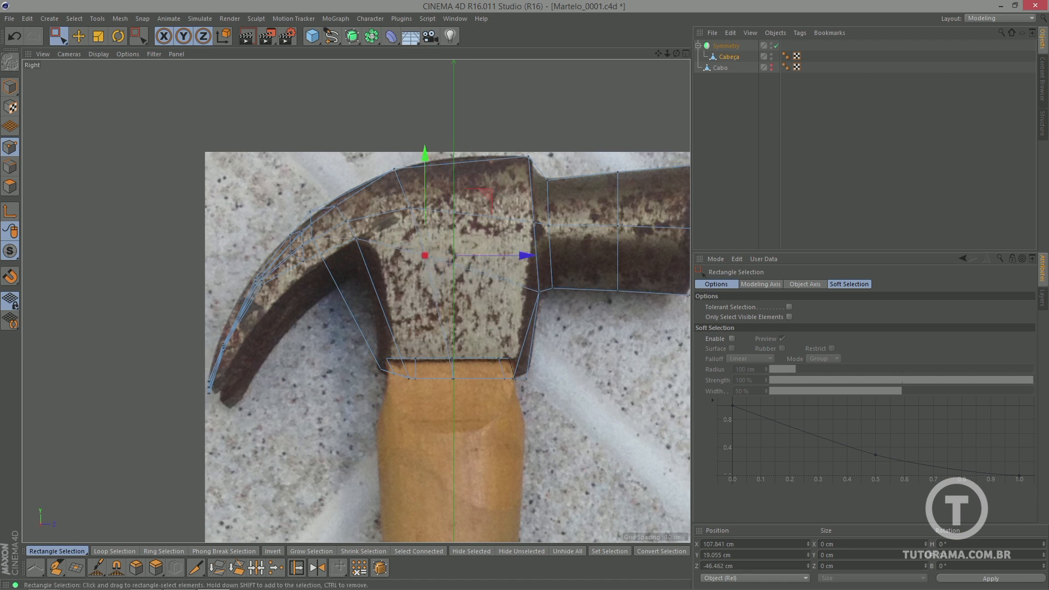
- Move the central points at the handle socket's lower rim and the lower side point above them toward the claw
{"action": "key", "text": "F1"}
{"action": "mouse_move", "coordinate": [327, 224]}
{"action": "left_mouse_down", "text": "alt"}
{"action": "mouse_move", "coordinate": [416, 229]}
{"action": "mouse_move", "coordinate": [350, 225]}
{"action": "mouse_move", "coordinate": [424, 251]}
{"action": "mouse_move", "coordinate": [312, 219]}
{"action": "mouse_move", "coordinate": [355, 211]}
{"action": "mouse_move", "coordinate": [361, 158]}
{"action": "left_mouse_up", "text": "alt"}
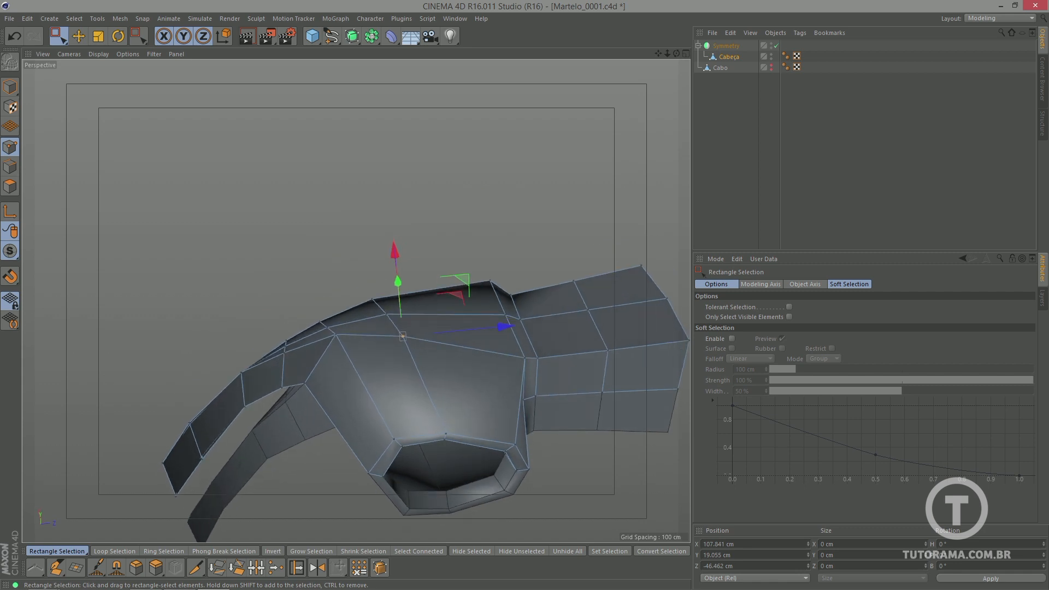
{"action": "key", "text": "F2"}
{"action": "key", "text": "F3"}
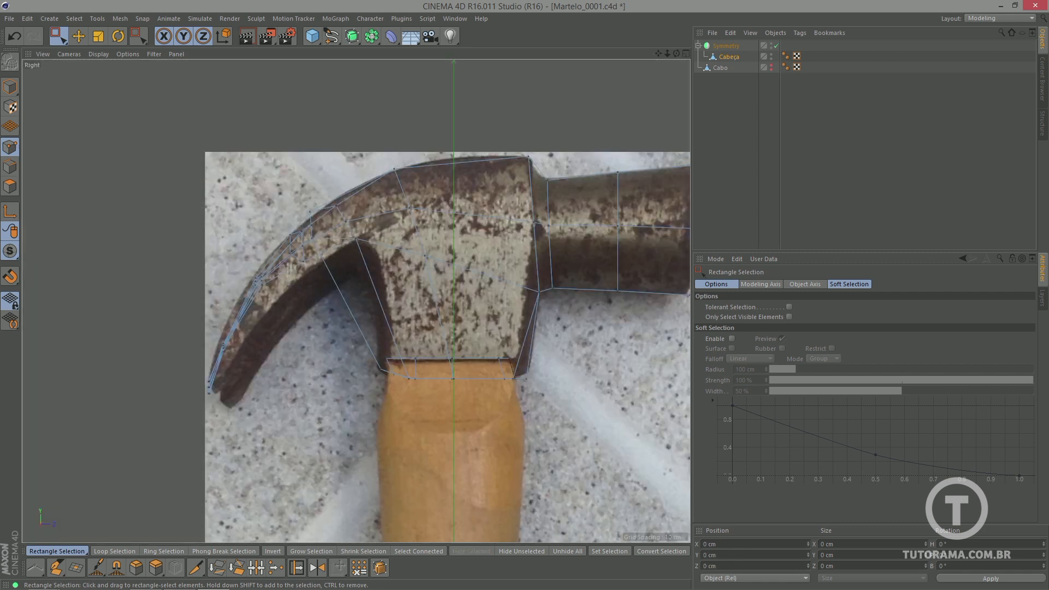
{"action": "left_click_drag", "start_coordinate": [424, 379], "coordinate": [465, 388]}
{"action": "left_click_drag", "start_coordinate": [503, 368], "coordinate": [467, 368]}
{"action": "left_click_drag", "start_coordinate": [415, 246], "coordinate": [437, 265]}
{"action": "left_click_drag", "start_coordinate": [481, 255], "coordinate": [449, 255]}
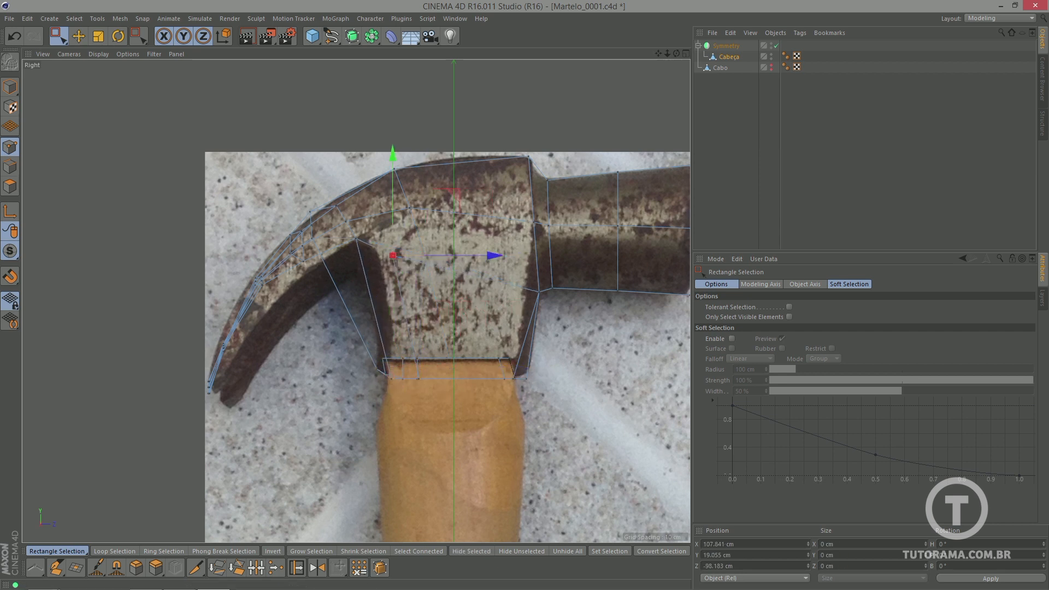
- Reposition the side, top ridge and claw-root points so the edges follow the claw's curve in the side reference
{"action": "left_click_drag", "start_coordinate": [399, 198], "coordinate": [421, 218]}
{"action": "left_click_drag", "start_coordinate": [464, 207], "coordinate": [428, 208]}
{"action": "left_click_drag", "start_coordinate": [382, 158], "coordinate": [406, 180]}
{"action": "left_click_drag", "start_coordinate": [454, 108], "coordinate": [416, 126]}
{"action": "left_click_drag", "start_coordinate": [362, 197], "coordinate": [384, 219]}
{"action": "left_click_drag", "start_coordinate": [434, 147], "coordinate": [418, 155]}
{"action": "left_click_drag", "start_coordinate": [382, 245], "coordinate": [406, 268]}
{"action": "left_click_drag", "start_coordinate": [452, 192], "coordinate": [413, 181]}
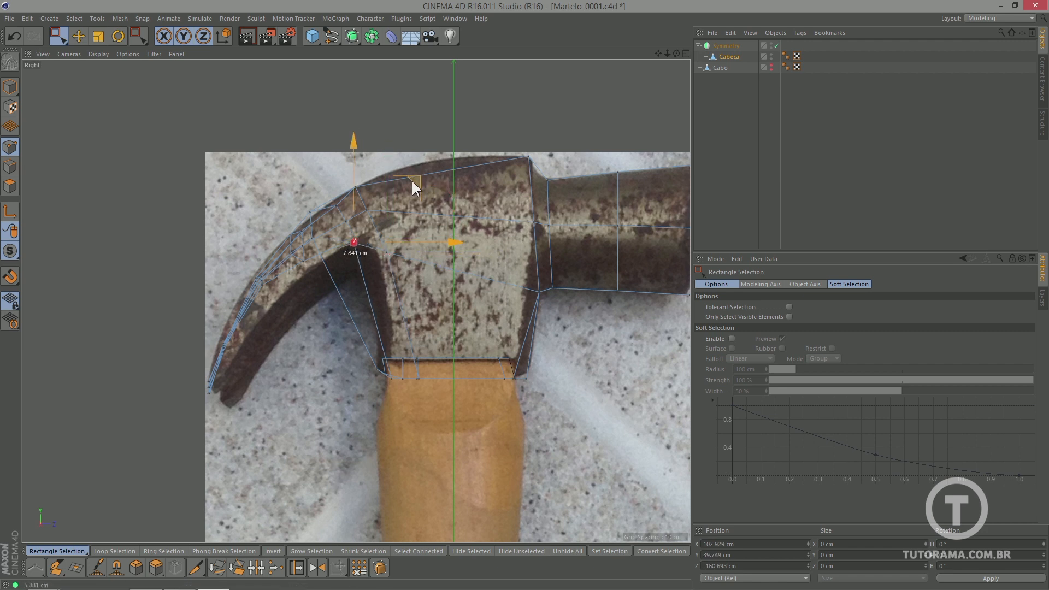
- Examine the whole reshaped hammer head in perspective and against the top reference in model mode
{"action": "key", "text": "F2"}
{"action": "key", "text": "F3"}
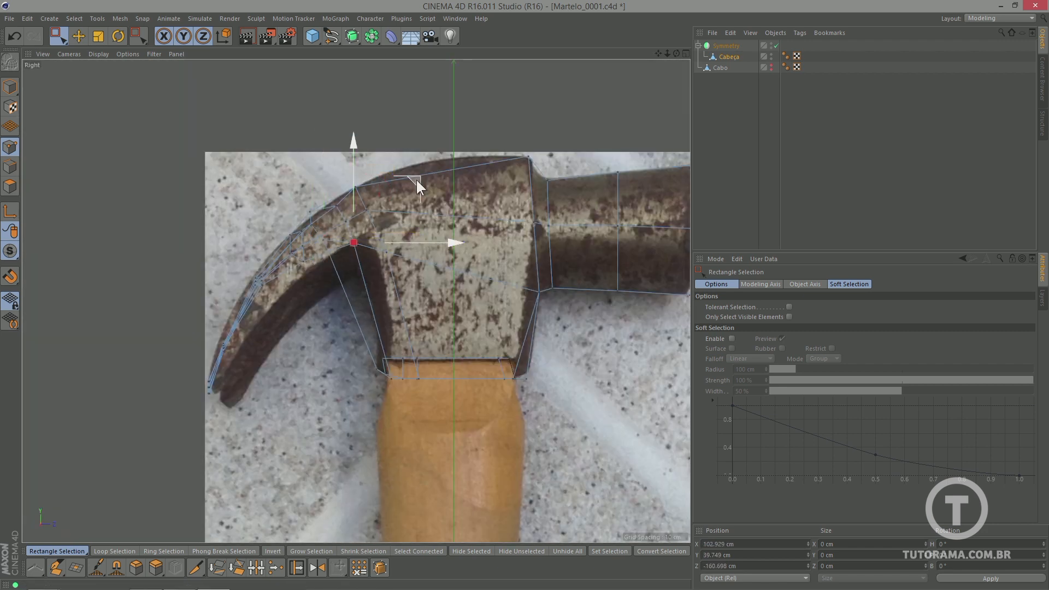
{"action": "key", "text": "F1"}
{"action": "left_click_drag", "start_coordinate": [324, 284], "coordinate": [180, 350], "text": "alt"}
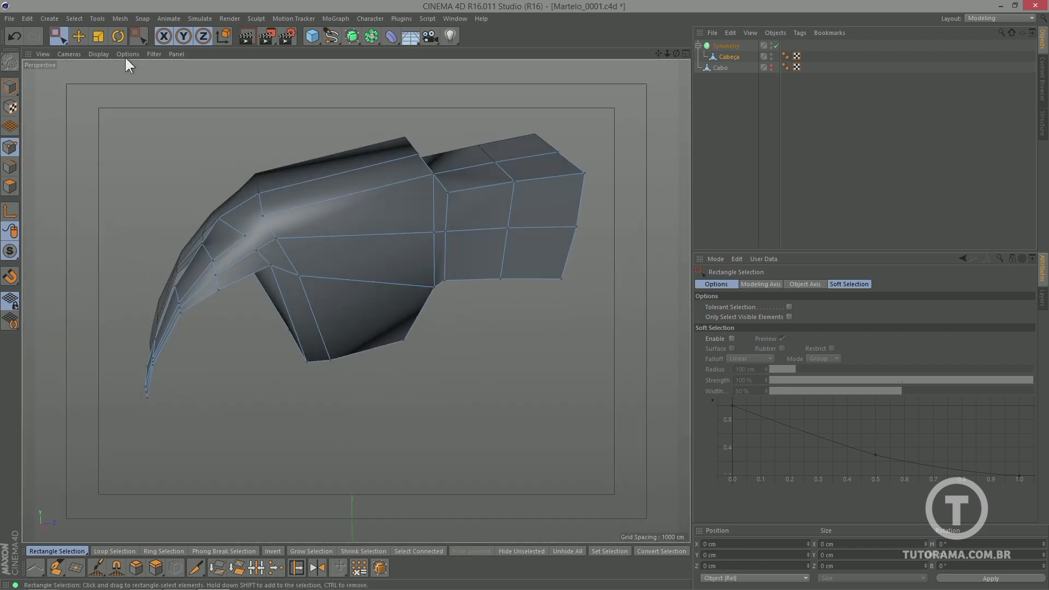
{"action": "left_click", "coordinate": [11, 87]}
{"action": "key", "text": "F2"}
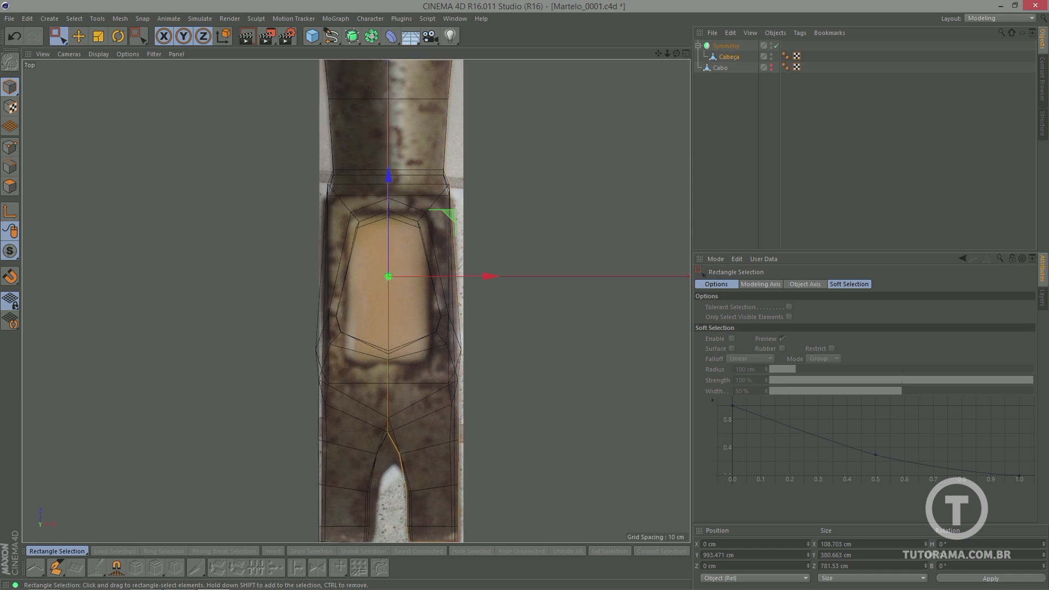
{"action": "key", "text": "F1"}
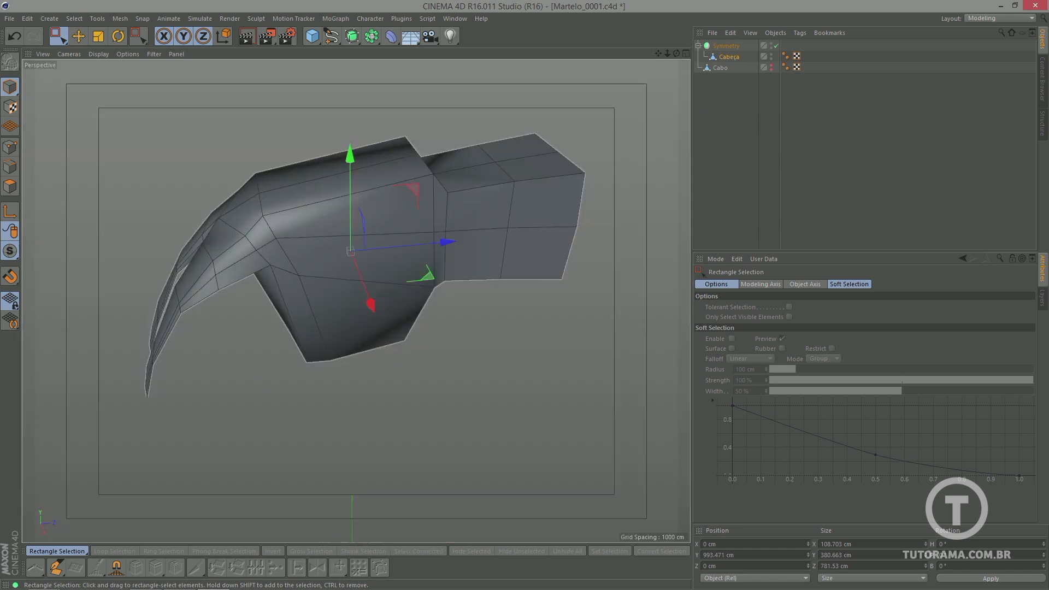
{"action": "left_click_drag", "start_coordinate": [356, 300], "coordinate": [370, 320], "text": "alt"}
{"action": "key", "text": "F2"}
{"action": "key", "text": "F1"}
{"action": "key", "text": "F2"}
{"action": "key", "text": "F1"}
- Select the Cabeça polygons around the handle socket's rim with Live Selection and grow the selection over the hammer body
{"action": "left_click", "coordinate": [727, 56]}
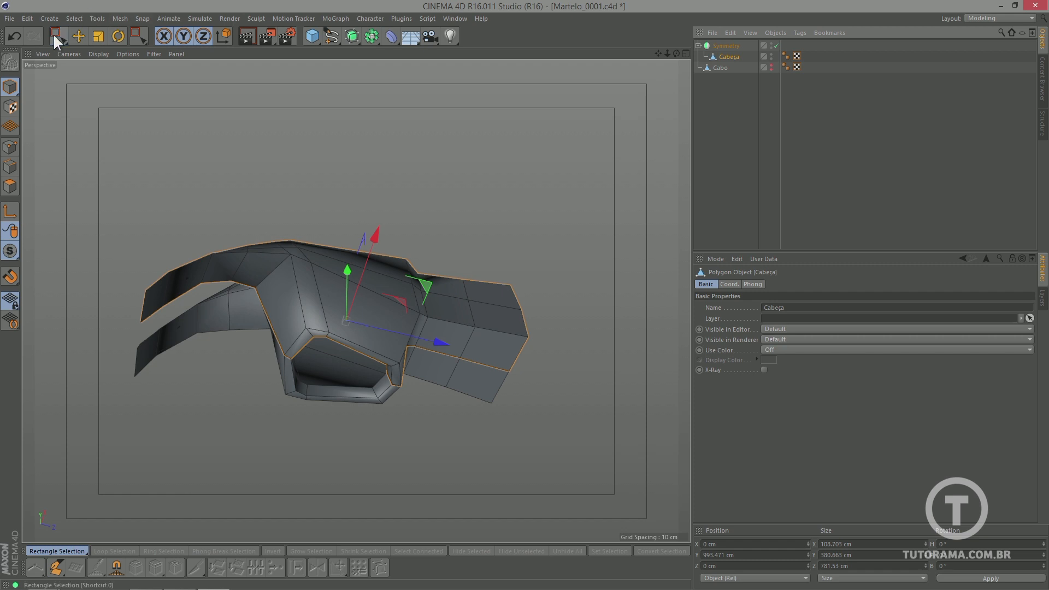
{"action": "left_click_drag", "start_coordinate": [53, 34], "coordinate": [84, 50]}
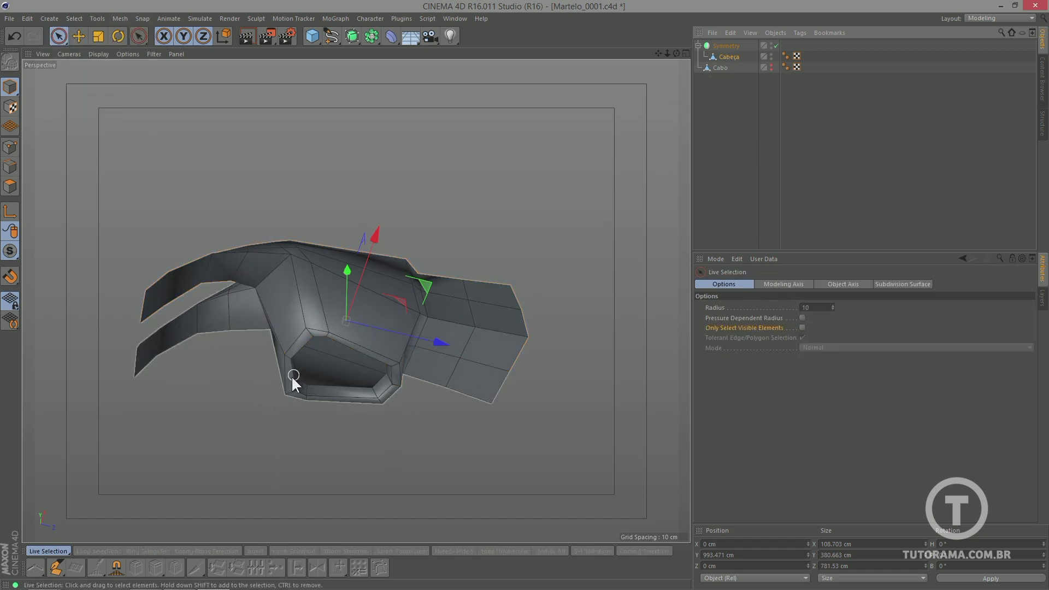
{"action": "left_click", "coordinate": [11, 186]}
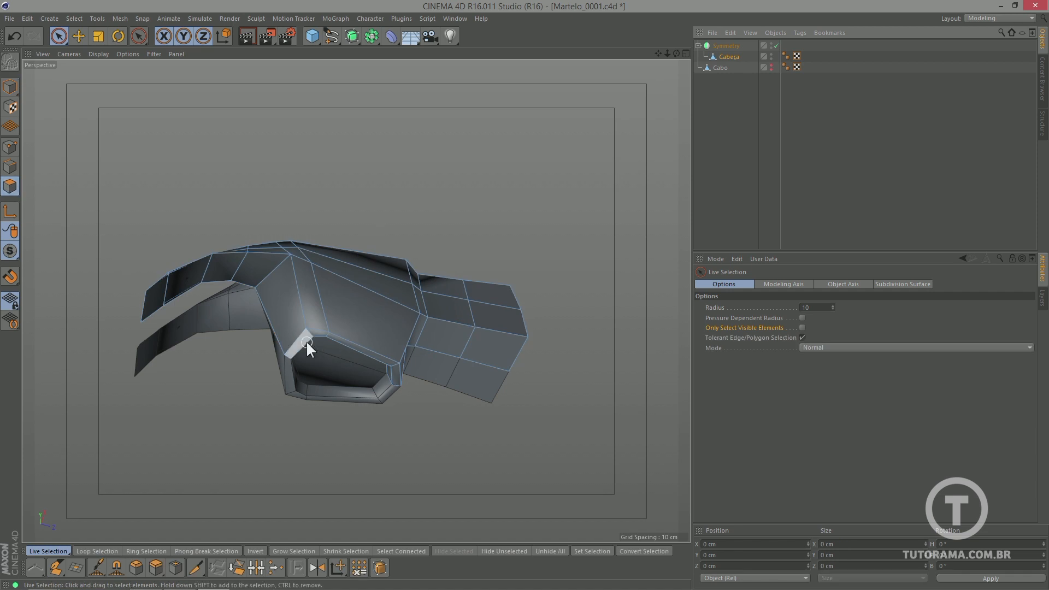
{"action": "mouse_move", "coordinate": [306, 340]}
{"action": "left_mouse_down"}
{"action": "mouse_move", "coordinate": [323, 338]}
{"action": "mouse_move", "coordinate": [442, 412]}
{"action": "mouse_move", "coordinate": [431, 403]}
{"action": "mouse_move", "coordinate": [483, 375]}
{"action": "mouse_move", "coordinate": [464, 405]}
{"action": "mouse_move", "coordinate": [522, 428]}
{"action": "mouse_move", "coordinate": [497, 392]}
{"action": "mouse_move", "coordinate": [354, 415]}
{"action": "left_mouse_up"}
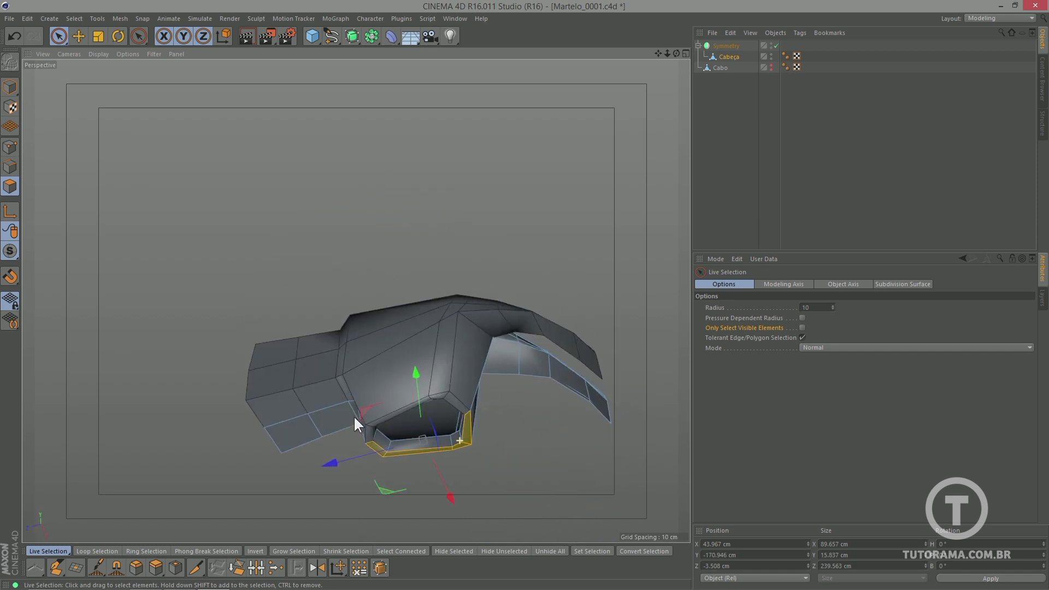
{"action": "left_click", "coordinate": [296, 551]}
{"action": "left_click_drag", "start_coordinate": [390, 489], "coordinate": [251, 526], "text": "alt"}
{"action": "left_click", "coordinate": [298, 551]}
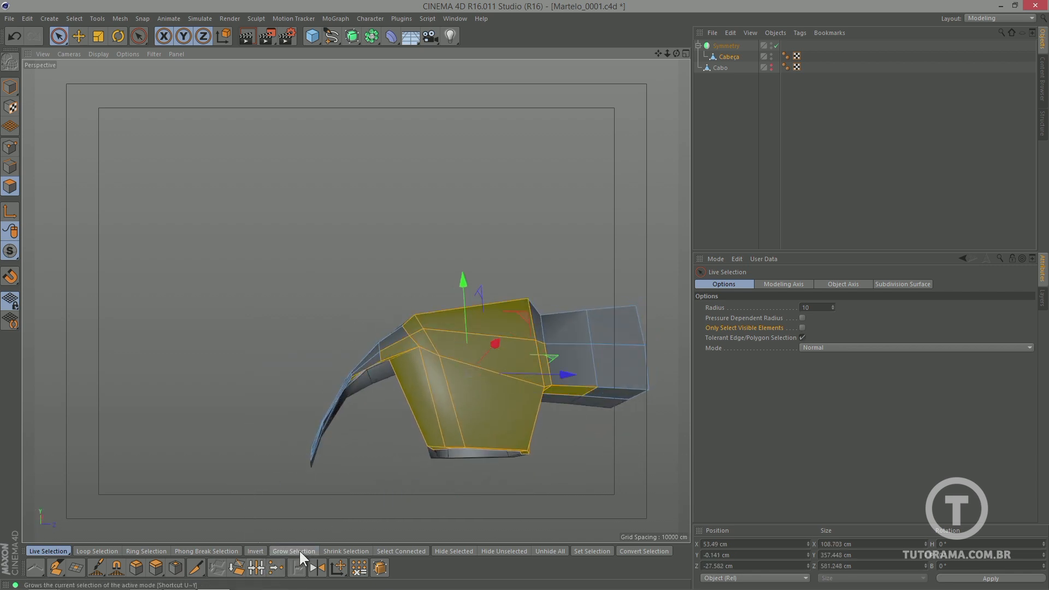
- Limit the polygon selection to the lower half by removing the upper body faces and adding the striking head's lower faces and the claw's underside
{"action": "left_click_drag", "start_coordinate": [372, 502], "coordinate": [418, 433], "text": "alt"}
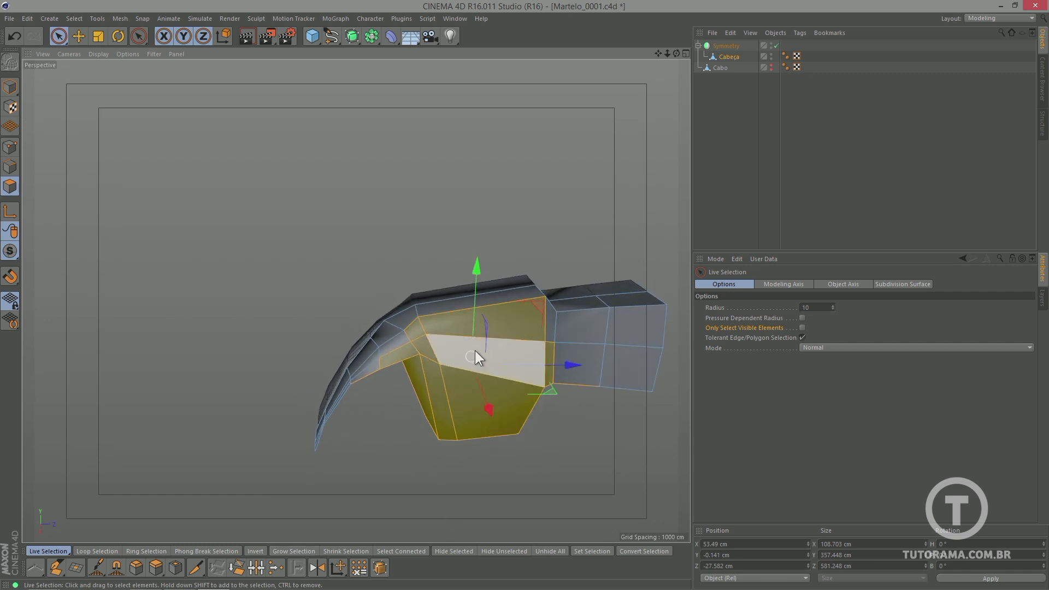
{"action": "mouse_move", "coordinate": [495, 328]}
{"action": "left_mouse_down", "text": "ctrl"}
{"action": "mouse_move", "coordinate": [504, 318]}
{"action": "mouse_move", "coordinate": [405, 315]}
{"action": "mouse_move", "coordinate": [411, 322]}
{"action": "left_mouse_up", "text": "ctrl"}
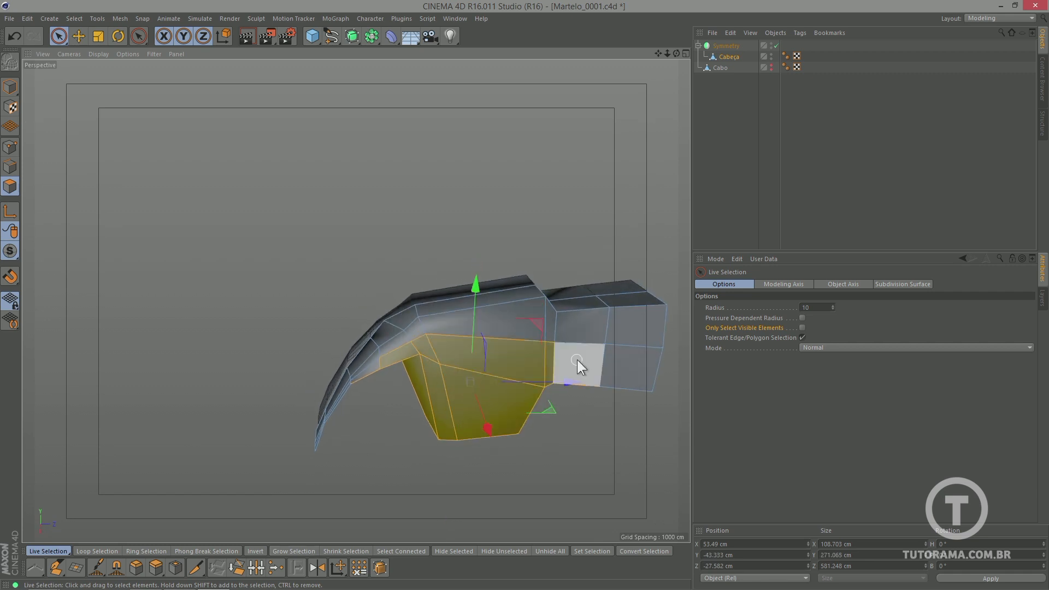
{"action": "left_click_drag", "start_coordinate": [577, 360], "coordinate": [615, 363], "text": "shift"}
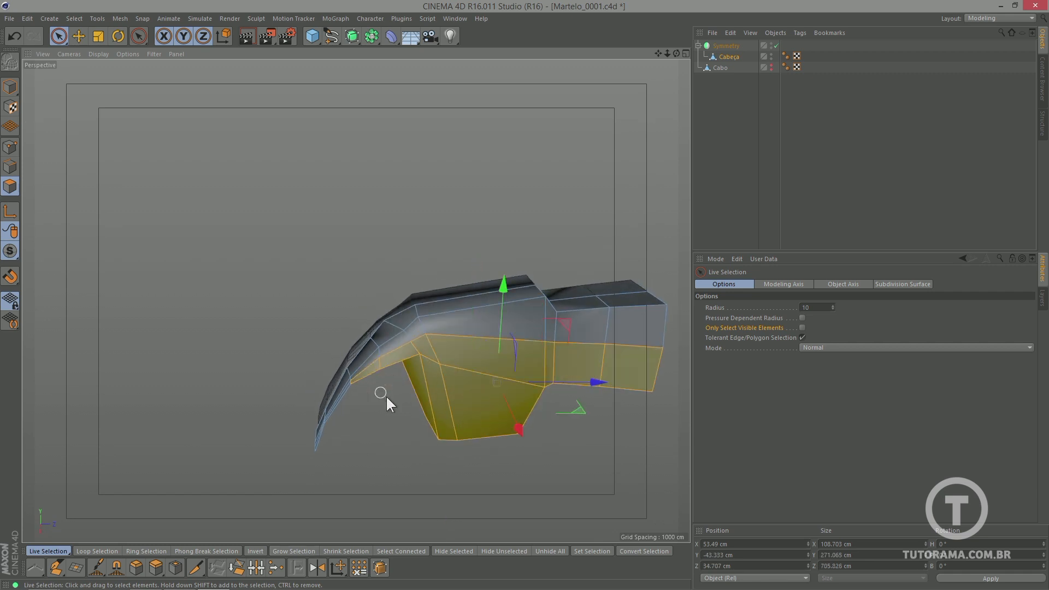
{"action": "left_click_drag", "start_coordinate": [386, 396], "coordinate": [346, 374], "text": "alt"}
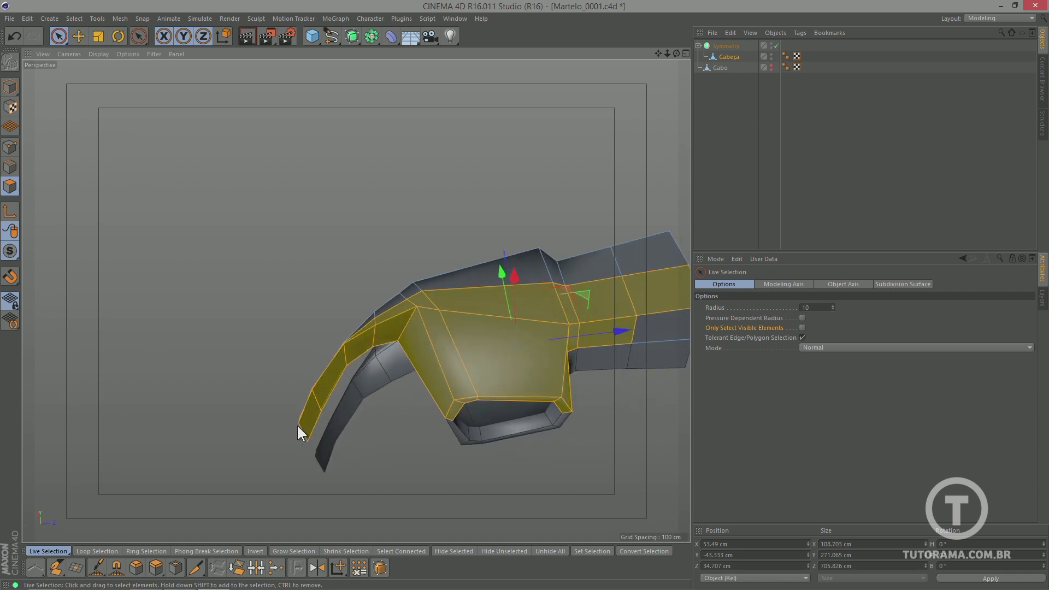
{"action": "left_click_drag", "start_coordinate": [296, 424], "coordinate": [501, 378], "text": "alt"}
{"action": "mouse_move", "coordinate": [622, 335]}
{"action": "left_mouse_down", "text": "shift"}
{"action": "mouse_move", "coordinate": [631, 342]}
{"action": "mouse_move", "coordinate": [536, 368]}
{"action": "mouse_move", "coordinate": [644, 349]}
{"action": "mouse_move", "coordinate": [349, 348]}
{"action": "mouse_move", "coordinate": [431, 370]}
{"action": "mouse_move", "coordinate": [375, 265]}
{"action": "mouse_move", "coordinate": [442, 344]}
{"action": "mouse_move", "coordinate": [342, 286]}
{"action": "left_mouse_up", "text": "shift"}
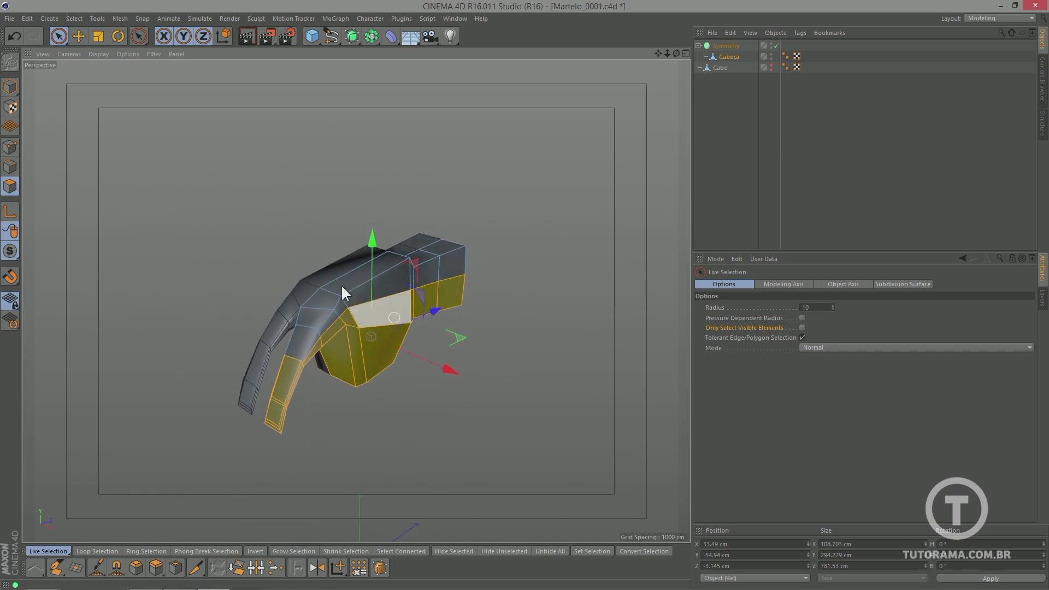
- Hide the selected lower polygons and compare the remaining upper faces with the top reference
{"action": "left_click", "coordinate": [76, 18]}
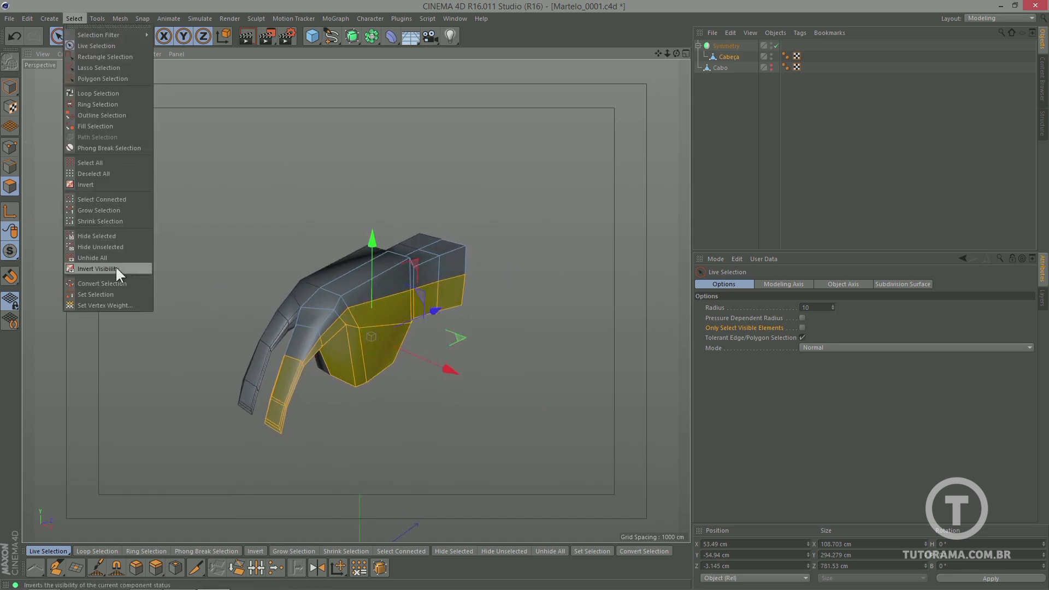
{"action": "left_click", "coordinate": [98, 236]}
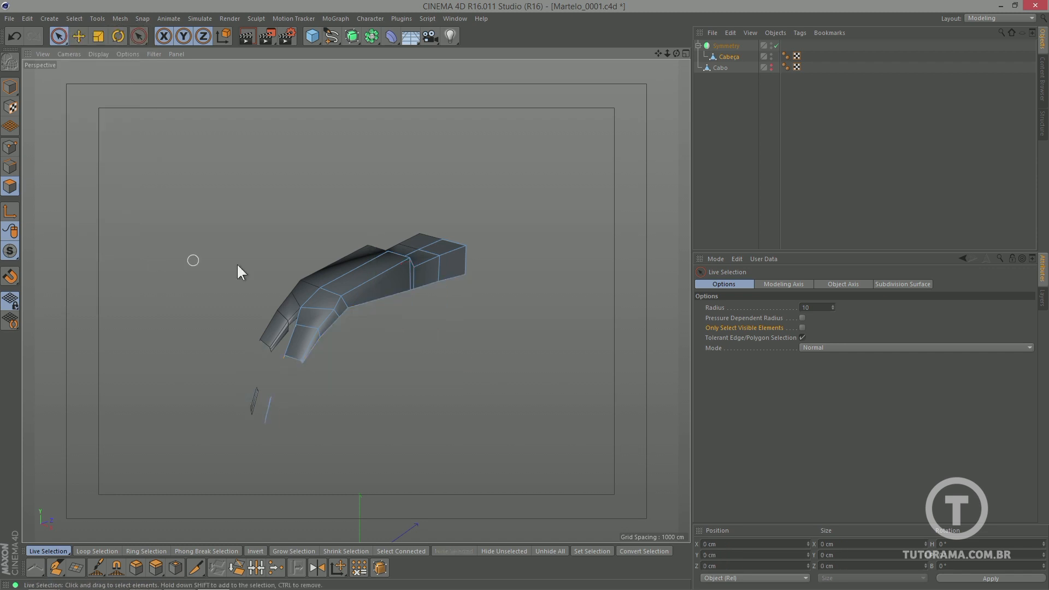
{"action": "left_click_drag", "start_coordinate": [237, 263], "coordinate": [288, 256], "text": "alt"}
{"action": "key", "text": "F2"}
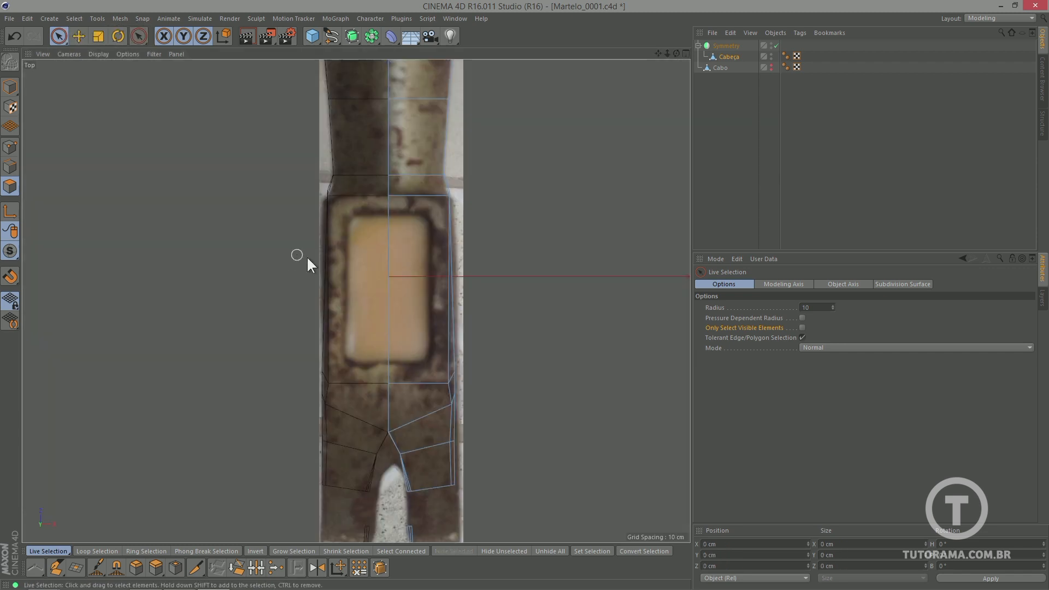
- Inset the top face above the handle socket by 25 cm with Extrude Inner and shift it inward to about X 40 cm
{"action": "left_click", "coordinate": [412, 234]}
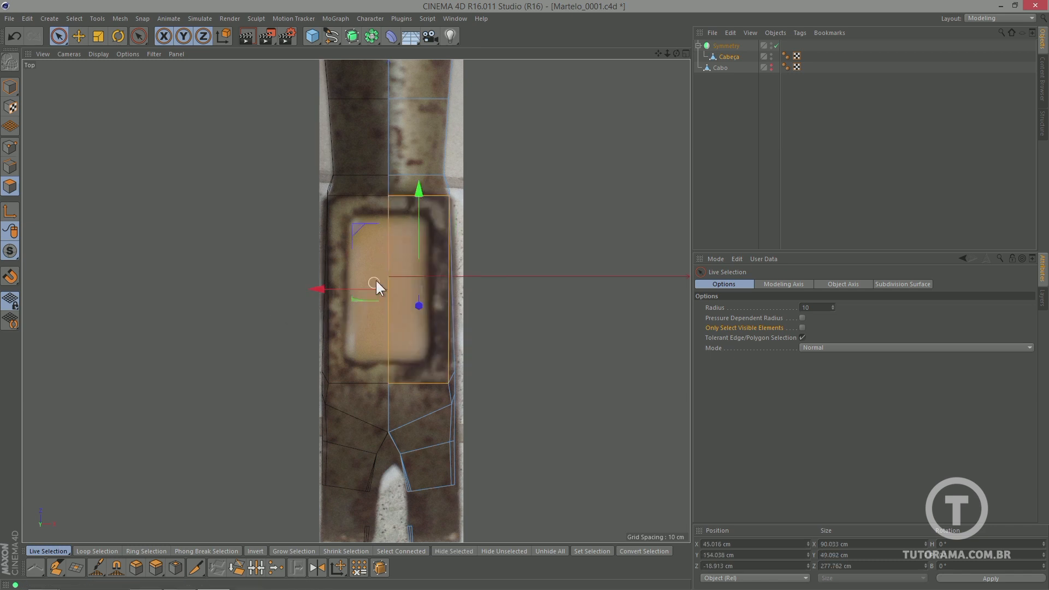
{"action": "right_click", "coordinate": [436, 252]}
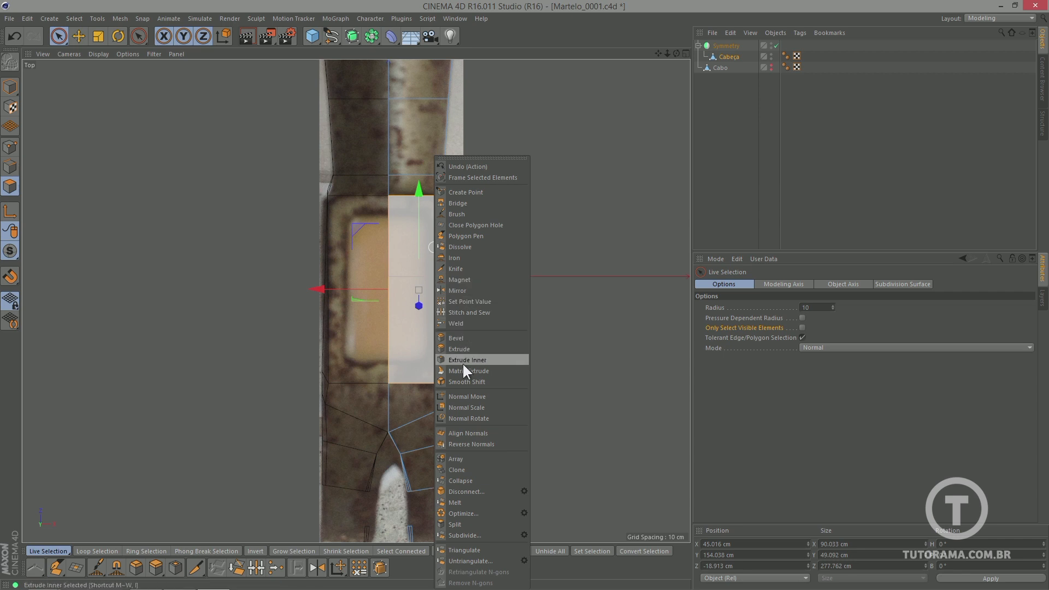
{"action": "left_click", "coordinate": [176, 572]}
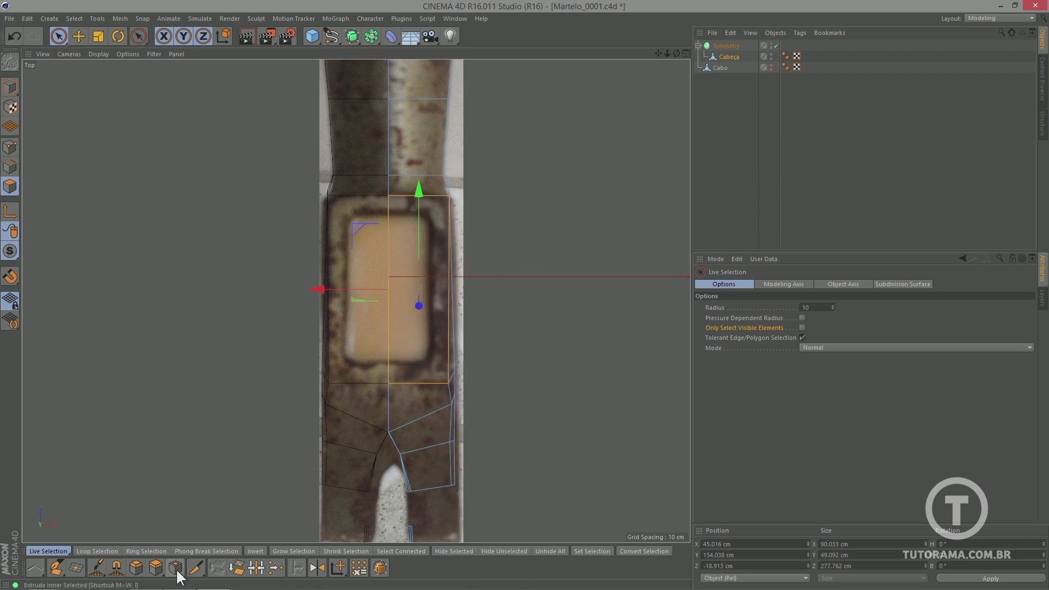
{"action": "left_click", "coordinate": [176, 569]}
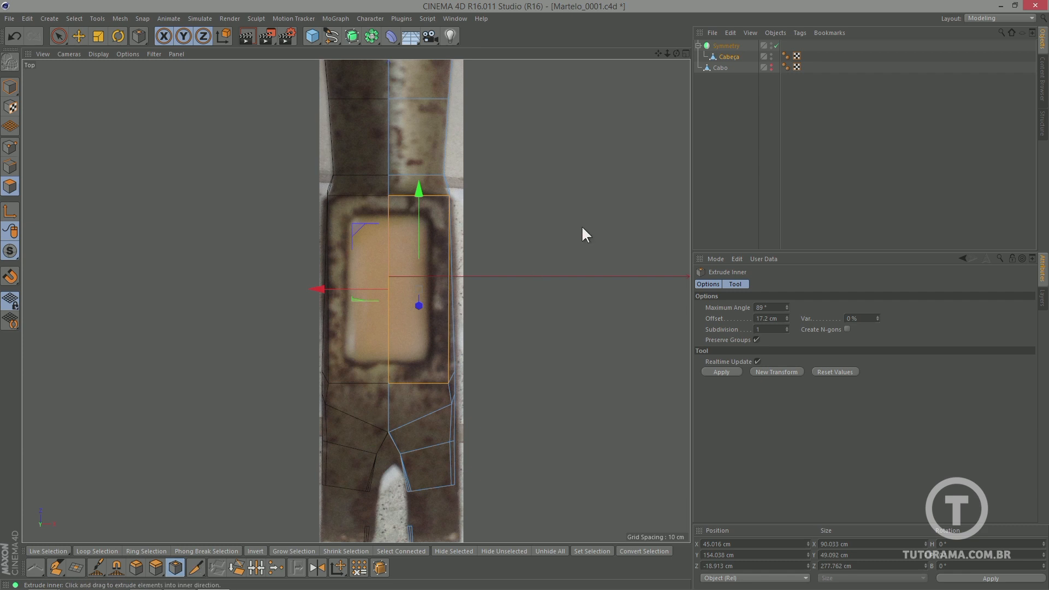
{"action": "left_click_drag", "start_coordinate": [582, 229], "coordinate": [567, 229]}
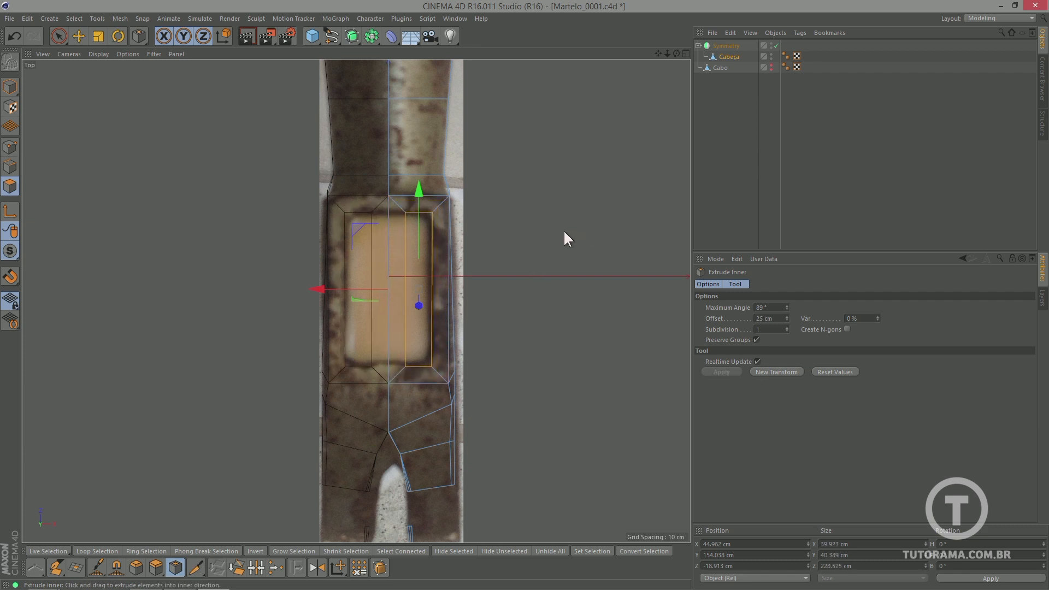
{"action": "left_click", "coordinate": [79, 36]}
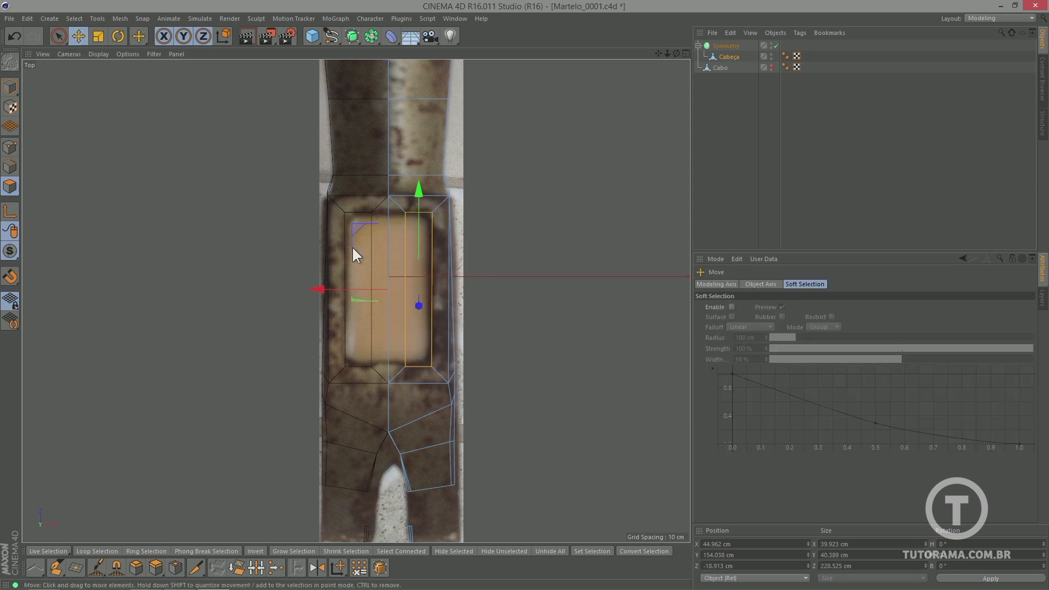
{"action": "left_click_drag", "start_coordinate": [344, 291], "coordinate": [341, 291]}
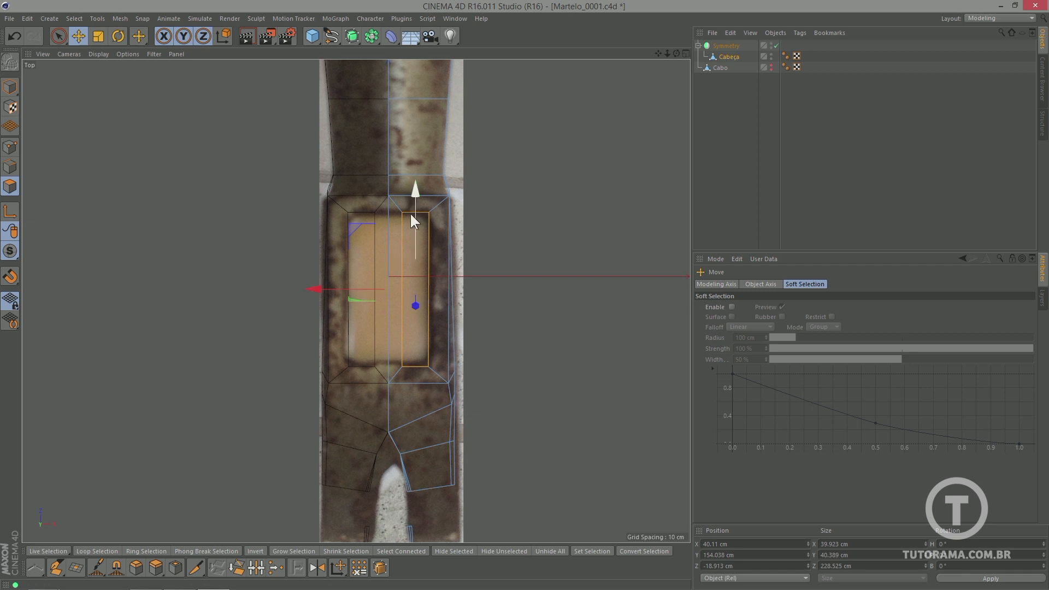
- Delete the narrow inset polygon running along the symmetry line on top of the hammer body
{"action": "key", "text": "F1"}
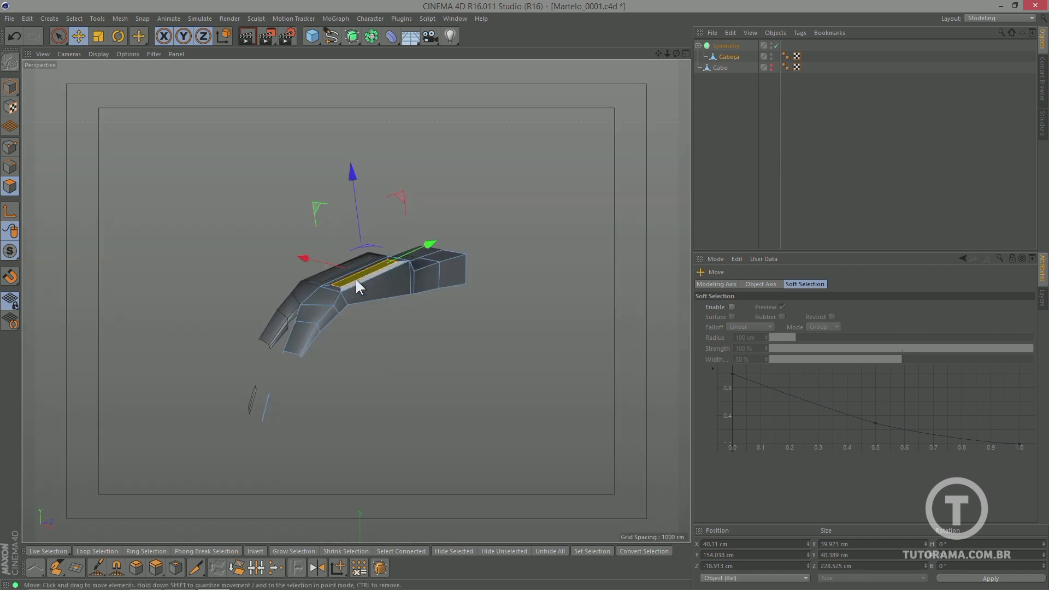
{"action": "left_click_drag", "start_coordinate": [355, 277], "coordinate": [339, 263], "text": "alt"}
{"action": "scroll", "coordinate": [349, 284], "scroll_direction": "up", "scroll_amount": 3}
{"action": "right_click_drag", "start_coordinate": [356, 299], "coordinate": [434, 297], "text": "alt"}
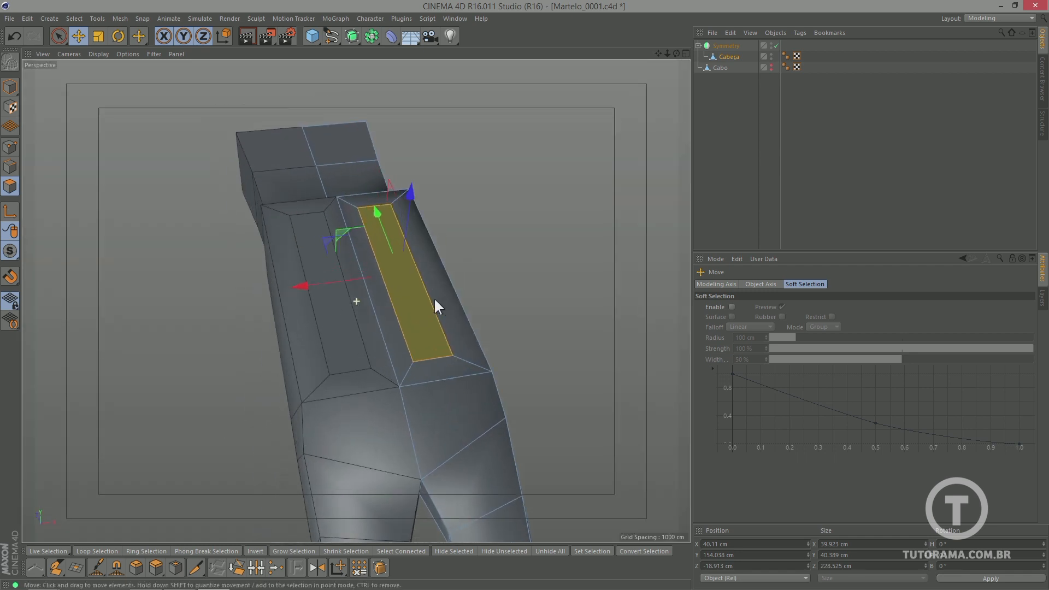
{"action": "mouse_move", "coordinate": [389, 283]}
{"action": "left_mouse_down", "text": "alt"}
{"action": "mouse_move", "coordinate": [421, 281]}
{"action": "mouse_move", "coordinate": [373, 277]}
{"action": "left_mouse_up", "text": "alt"}
{"action": "left_click", "coordinate": [369, 258]}
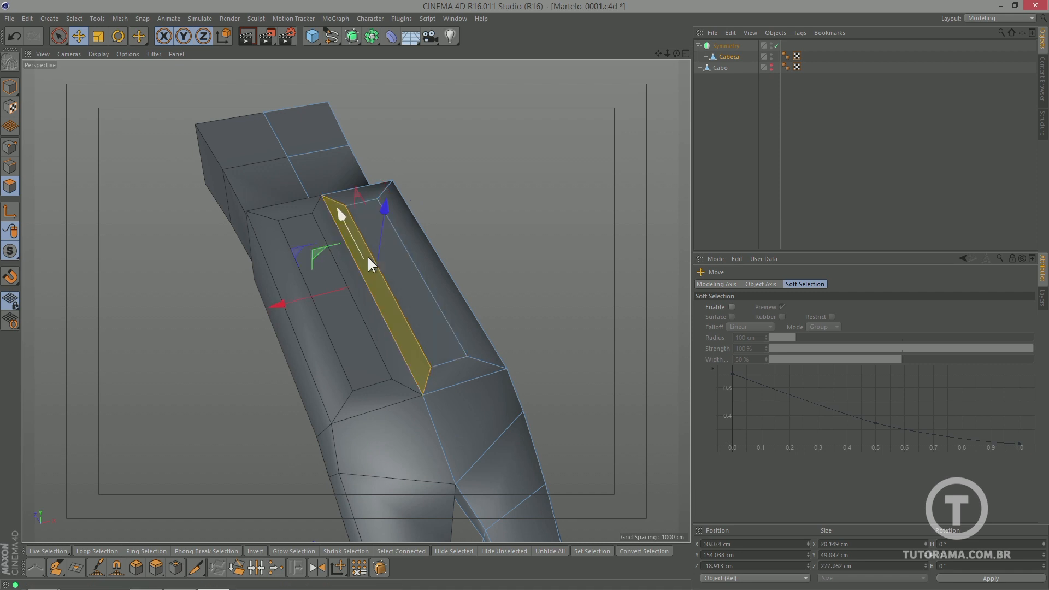
{"action": "key", "text": "Delete"}
- Select the inset face's two inner corner points and set their X position to 0 cm to close the centre gap
{"action": "left_click_drag", "start_coordinate": [388, 241], "coordinate": [350, 262], "text": "alt"}
{"action": "left_click", "coordinate": [60, 36]}
{"action": "left_click", "coordinate": [10, 148]}
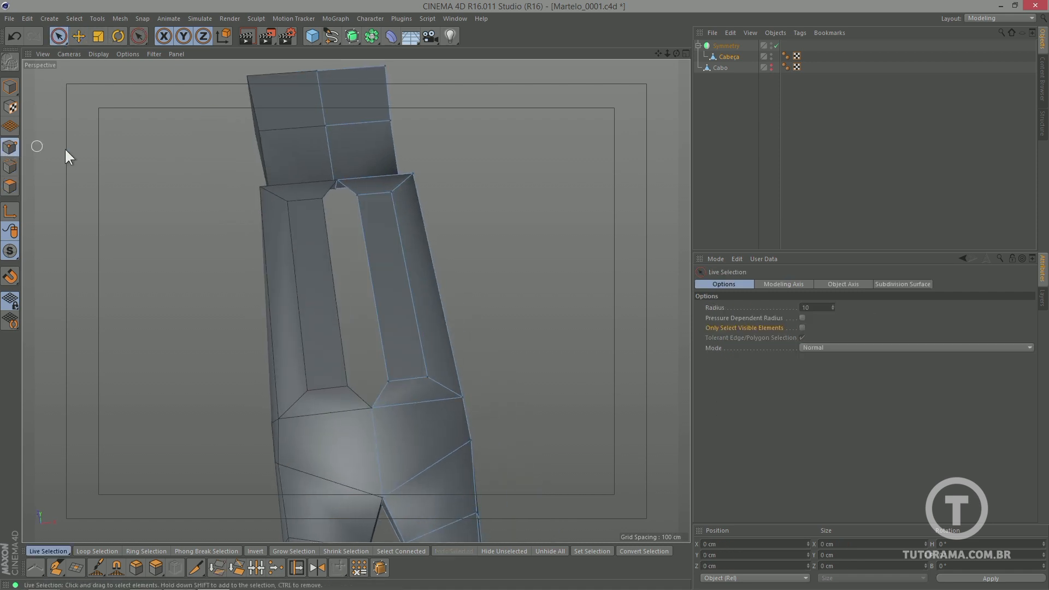
{"action": "right_click_drag", "start_coordinate": [217, 177], "coordinate": [271, 189], "text": "alt"}
{"action": "left_click", "coordinate": [440, 203]}
{"action": "left_click_drag", "start_coordinate": [490, 268], "coordinate": [440, 322], "text": "alt"}
{"action": "left_click", "coordinate": [420, 331], "text": "shift"}
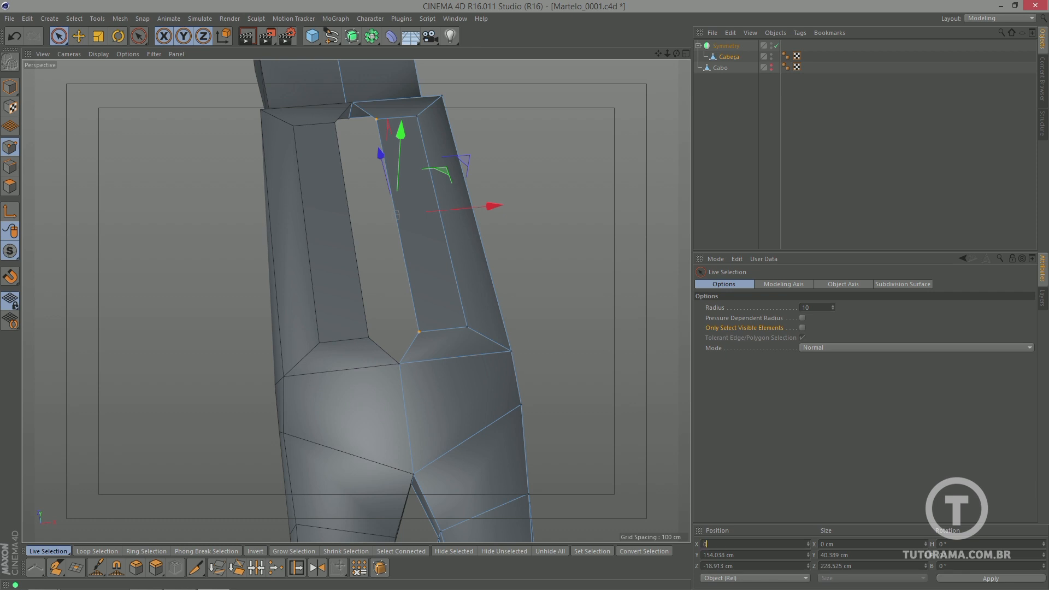
{"action": "left_click", "coordinate": [972, 580]}
{"action": "left_click_drag", "start_coordinate": [480, 349], "coordinate": [375, 237], "text": "alt"}
{"action": "left_click", "coordinate": [517, 262]}
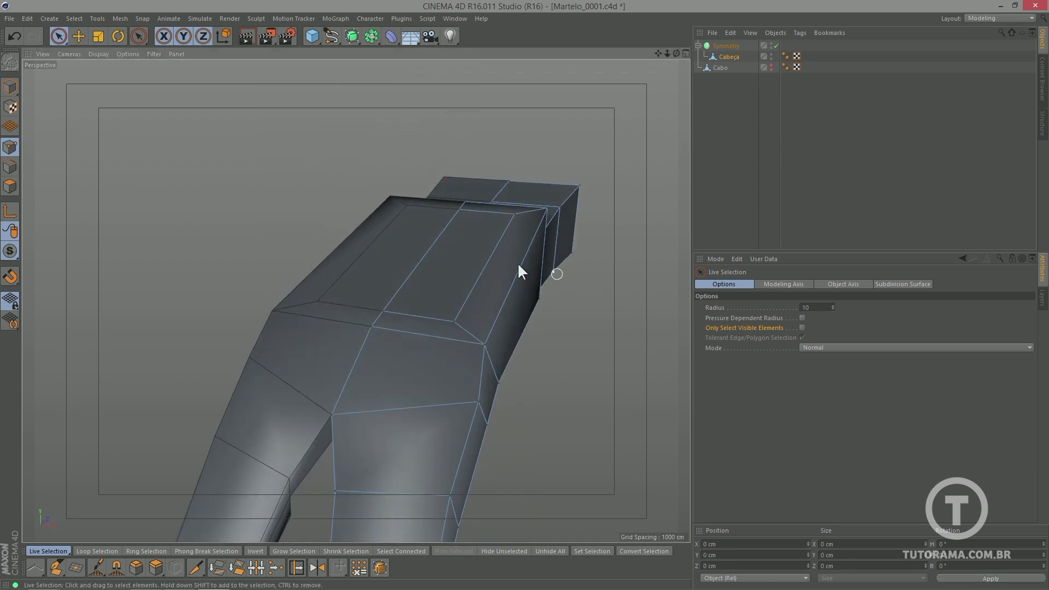
- Extrude the inset top polygon downward into the hammer body to form the handle socket recess
{"action": "left_click", "coordinate": [10, 186]}
{"action": "left_click", "coordinate": [445, 258]}
{"action": "left_click_drag", "start_coordinate": [445, 258], "coordinate": [476, 248], "text": "alt"}
{"action": "left_click_drag", "start_coordinate": [430, 157], "coordinate": [351, 206], "text": "ctrl"}
{"action": "left_click_drag", "start_coordinate": [451, 221], "coordinate": [454, 276]}
- Delete the recess's wall polygon on the symmetry plane and inspect the opened recess from several angles
{"action": "left_click", "coordinate": [374, 315]}
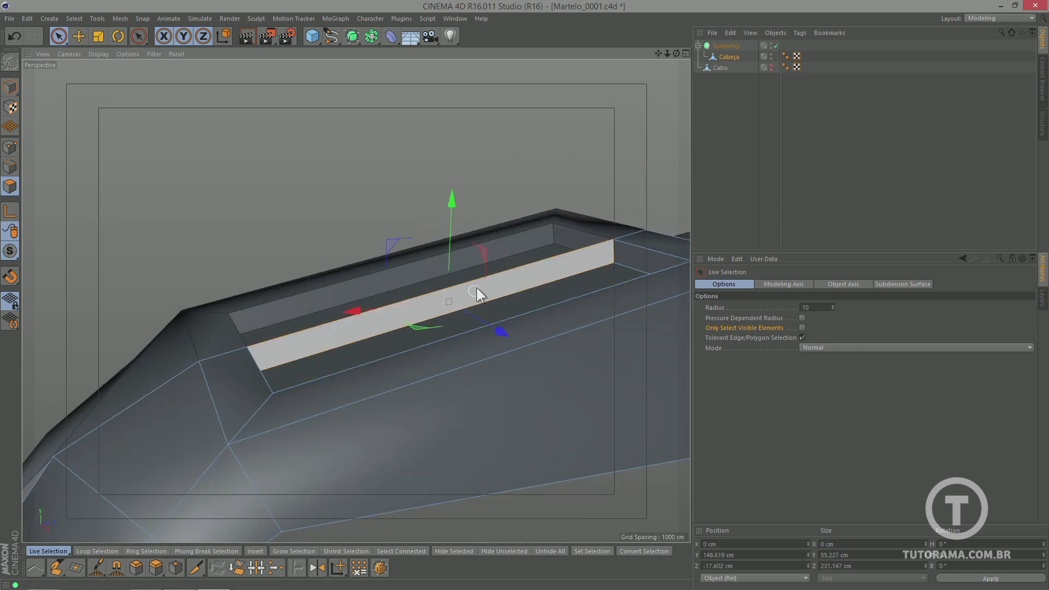
{"action": "left_click", "coordinate": [471, 252]}
{"action": "left_click_drag", "start_coordinate": [380, 274], "coordinate": [505, 284], "text": "alt"}
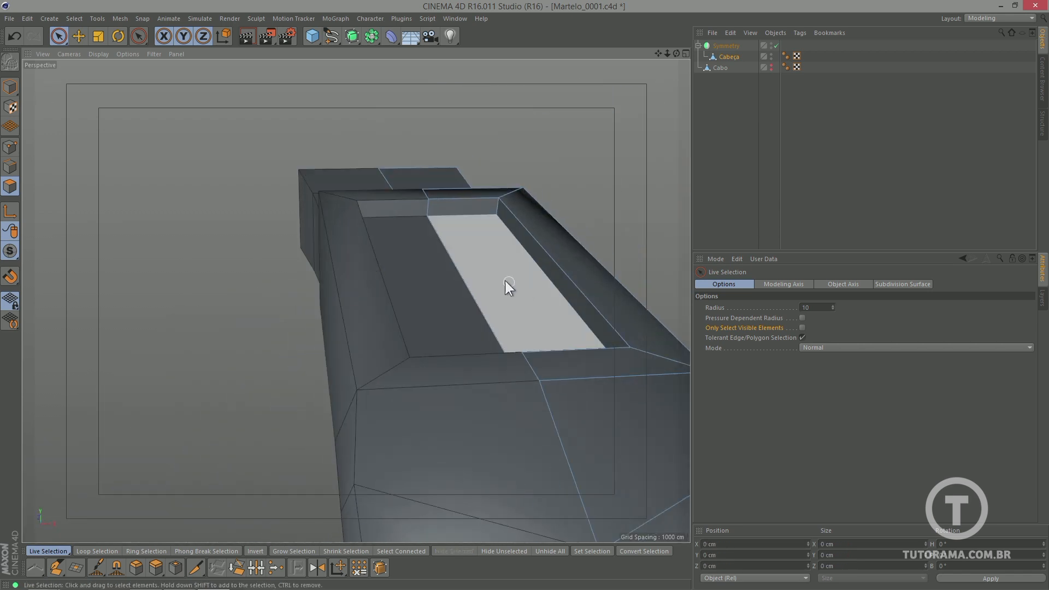
{"action": "left_click", "coordinate": [505, 284]}
{"action": "left_click_drag", "start_coordinate": [517, 189], "coordinate": [444, 244]}
{"action": "scroll", "coordinate": [547, 264], "scroll_direction": "down", "scroll_amount": 5}
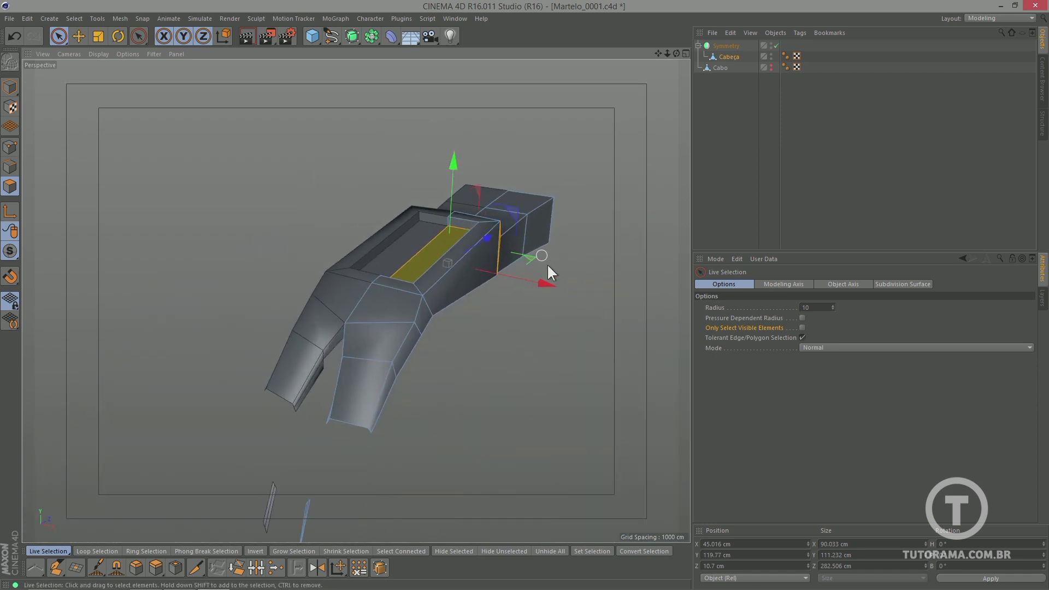
{"action": "left_click", "coordinate": [507, 314]}
{"action": "left_click_drag", "start_coordinate": [507, 314], "coordinate": [415, 209], "text": "alt"}
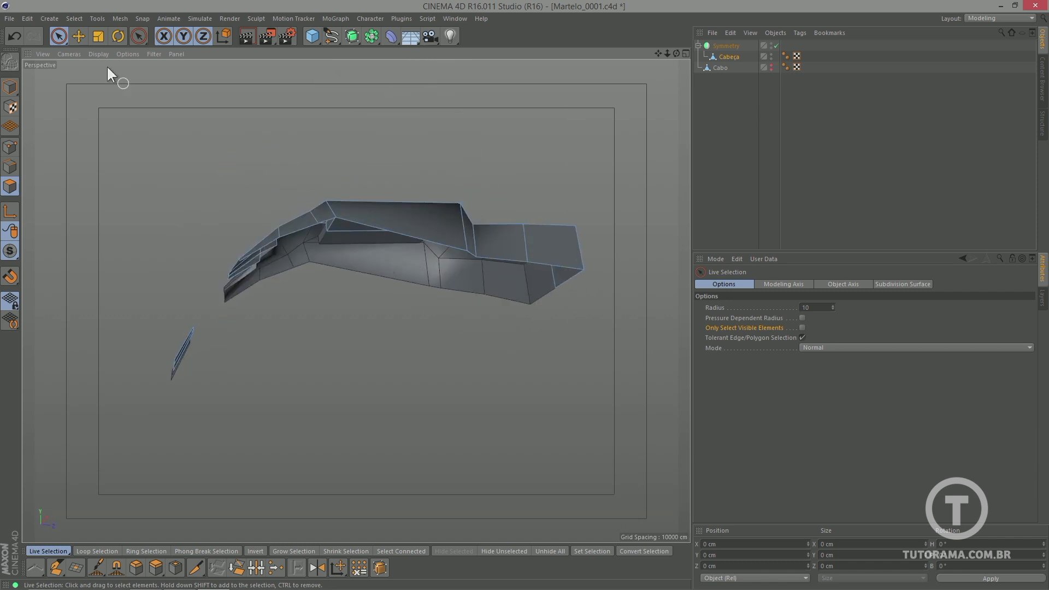
- Unhide all polygons of the Cabeça mesh and bring the claw's underside into view
{"action": "left_click", "coordinate": [70, 19]}
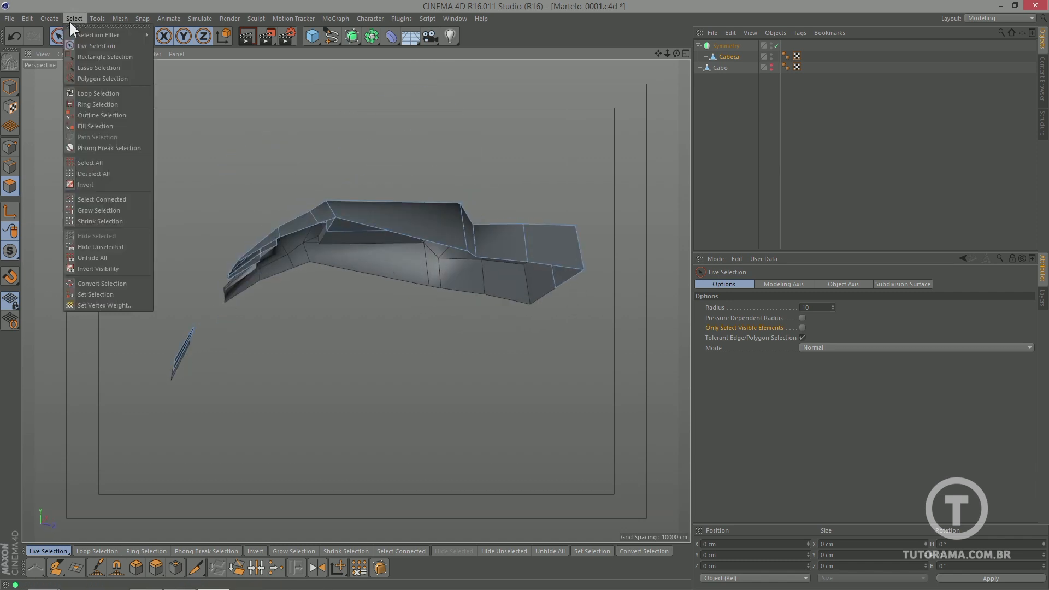
{"action": "left_click", "coordinate": [103, 249]}
{"action": "left_click_drag", "start_coordinate": [306, 234], "coordinate": [243, 243], "text": "alt"}
{"action": "right_click_drag", "start_coordinate": [240, 245], "coordinate": [370, 247], "text": "alt"}
{"action": "left_click_drag", "start_coordinate": [246, 286], "coordinate": [19, 156], "text": "alt"}
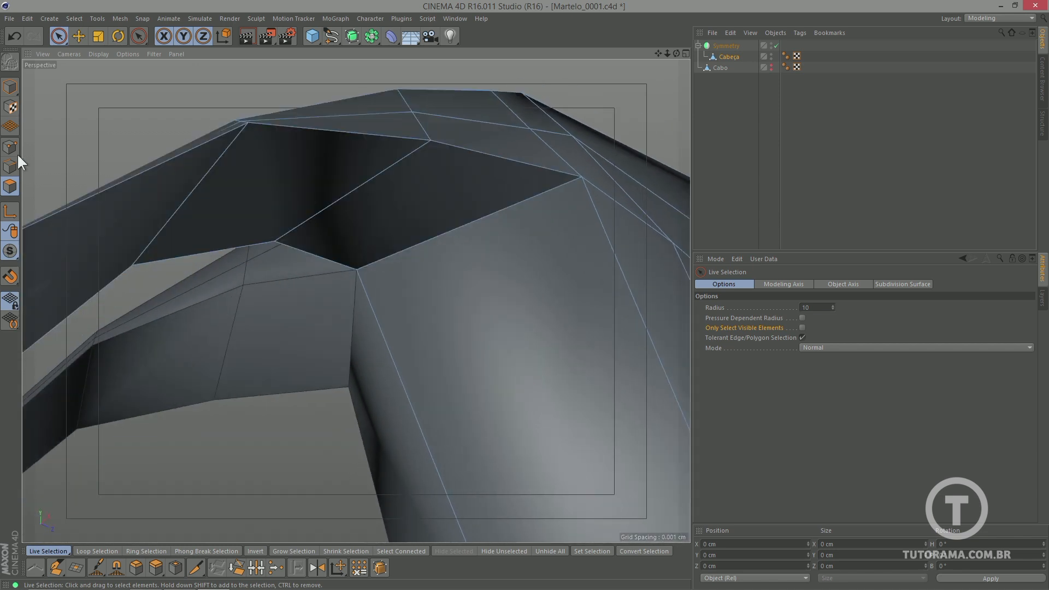
- Move the point on the claw's outer side edge inward along X to about 97 cm
{"action": "left_click", "coordinate": [17, 152]}
{"action": "left_click", "coordinate": [247, 123]}
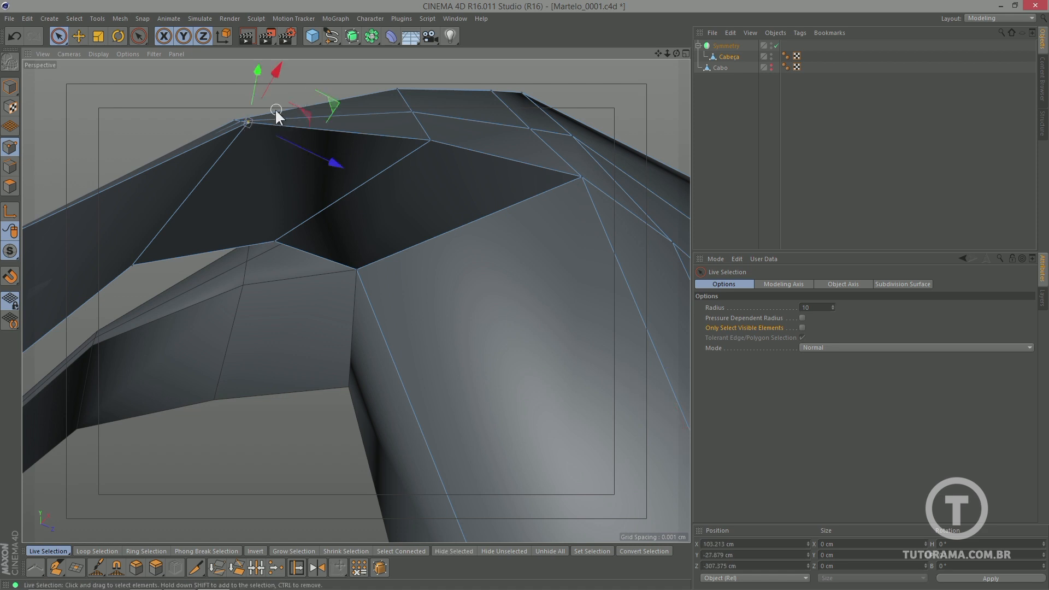
{"action": "left_click_drag", "start_coordinate": [275, 108], "coordinate": [323, 133], "text": "alt"}
{"action": "left_click_drag", "start_coordinate": [313, 170], "coordinate": [684, 82], "text": "alt"}
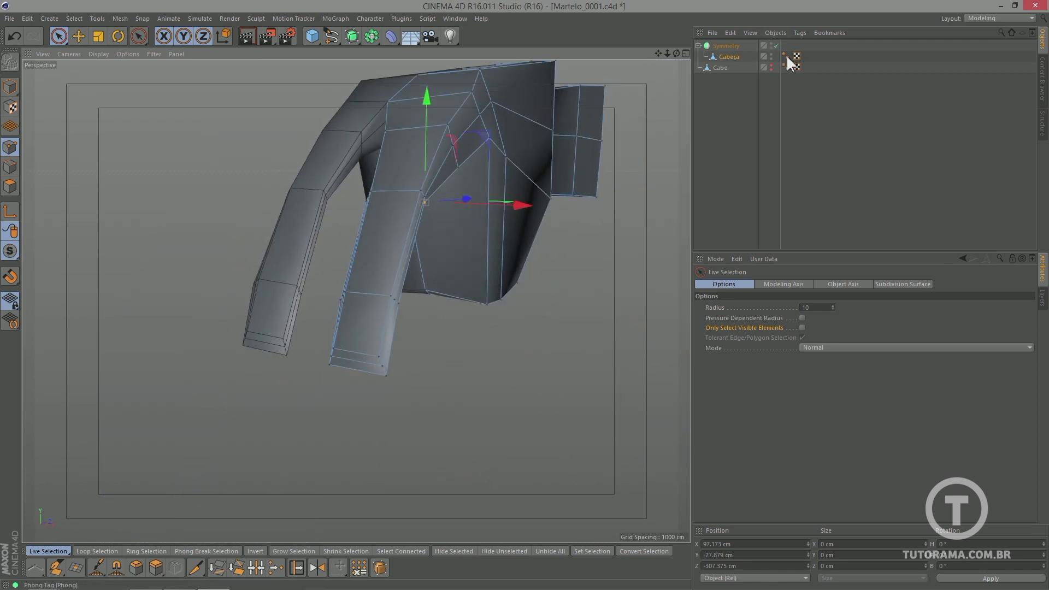
- Set the Phong Angle of the Cabeça object's Phong tag to 60°
{"action": "left_click", "coordinate": [786, 56]}
{"action": "left_click_drag", "start_coordinate": [773, 318], "coordinate": [733, 322]}
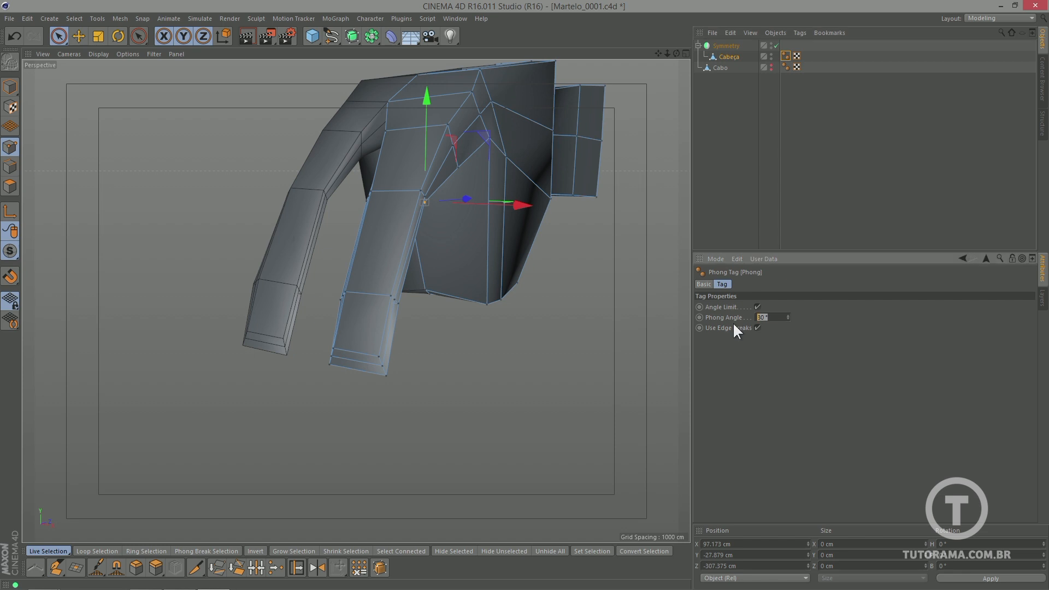
{"action": "type", "text": "60"}
{"action": "key", "text": "Return"}
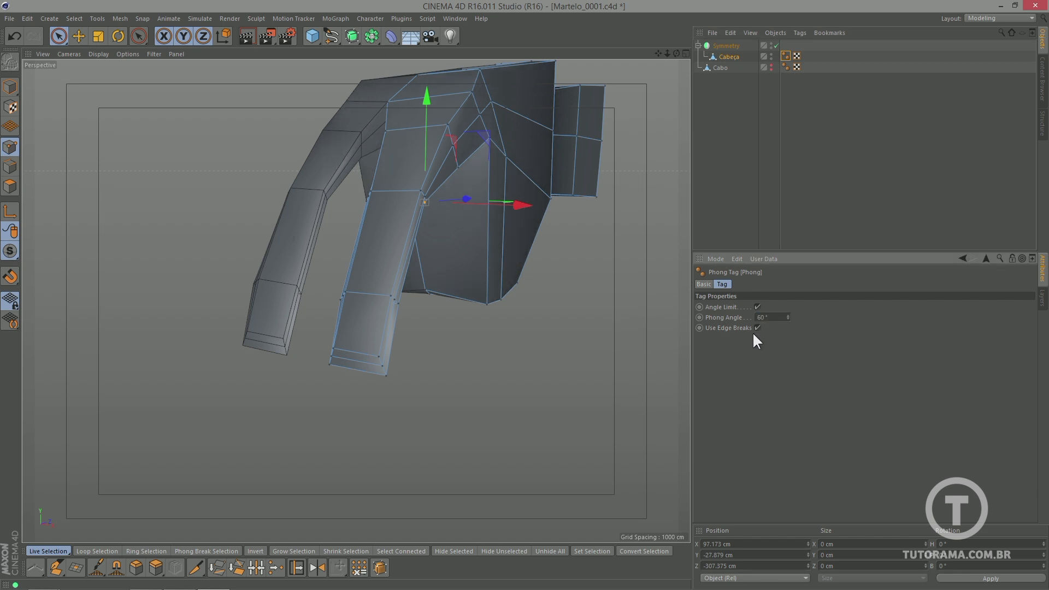
- Select the outer point where the claw meets the body and examine the head against the side and front references
{"action": "left_click_drag", "start_coordinate": [549, 213], "coordinate": [526, 264], "text": "alt"}
{"action": "left_click_drag", "start_coordinate": [370, 206], "coordinate": [429, 182], "text": "alt"}
{"action": "left_click", "coordinate": [443, 196]}
{"action": "key", "text": "F2"}
{"action": "key", "text": "F3"}
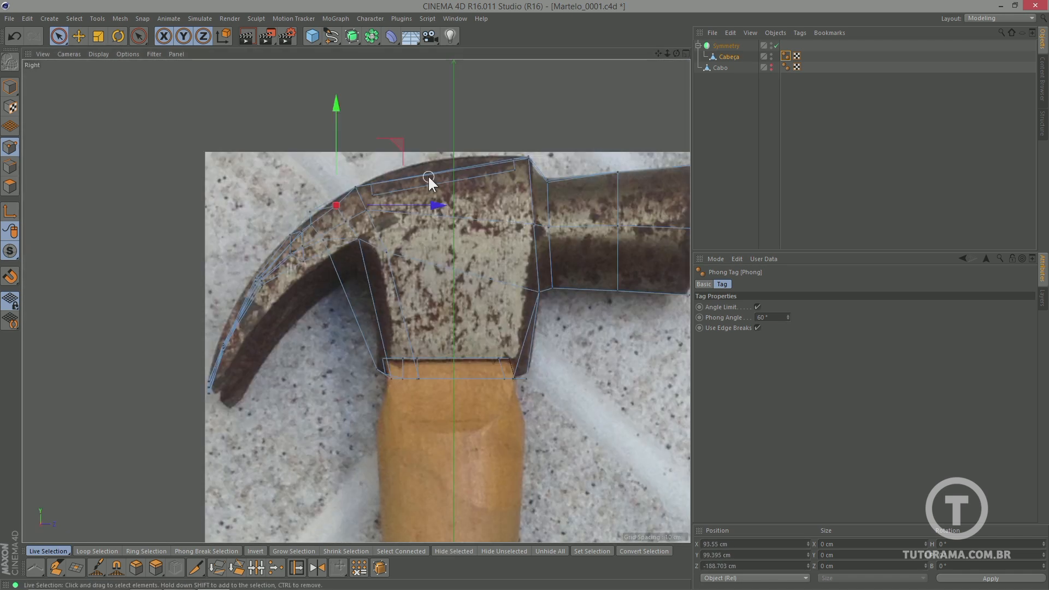
{"action": "key", "text": "F4"}
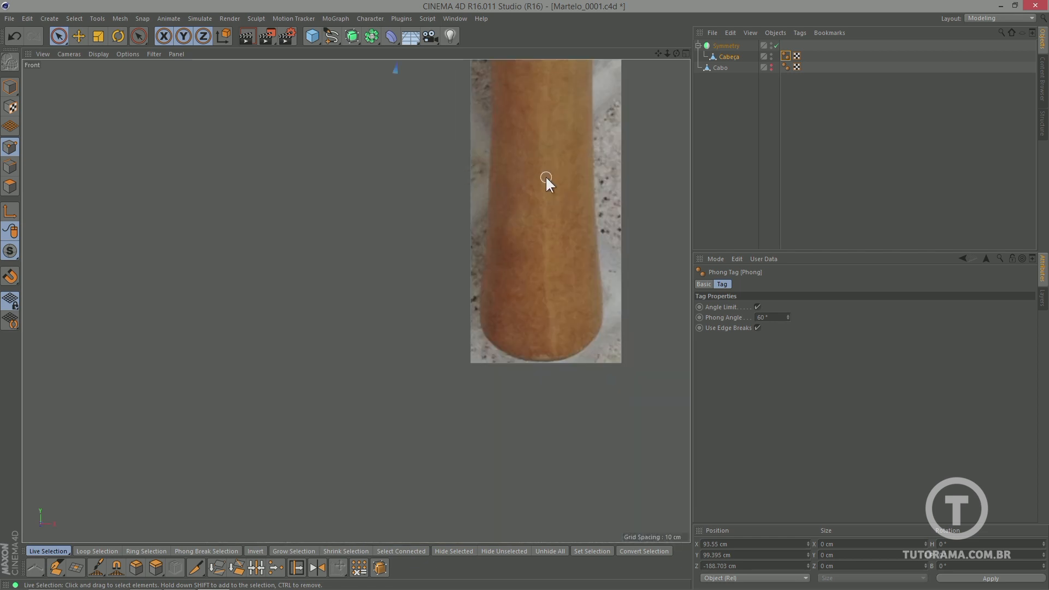
{"action": "key", "text": "h"}
{"action": "right_click_drag", "start_coordinate": [454, 206], "coordinate": [418, 207], "text": "alt"}
{"action": "key", "text": "F1"}
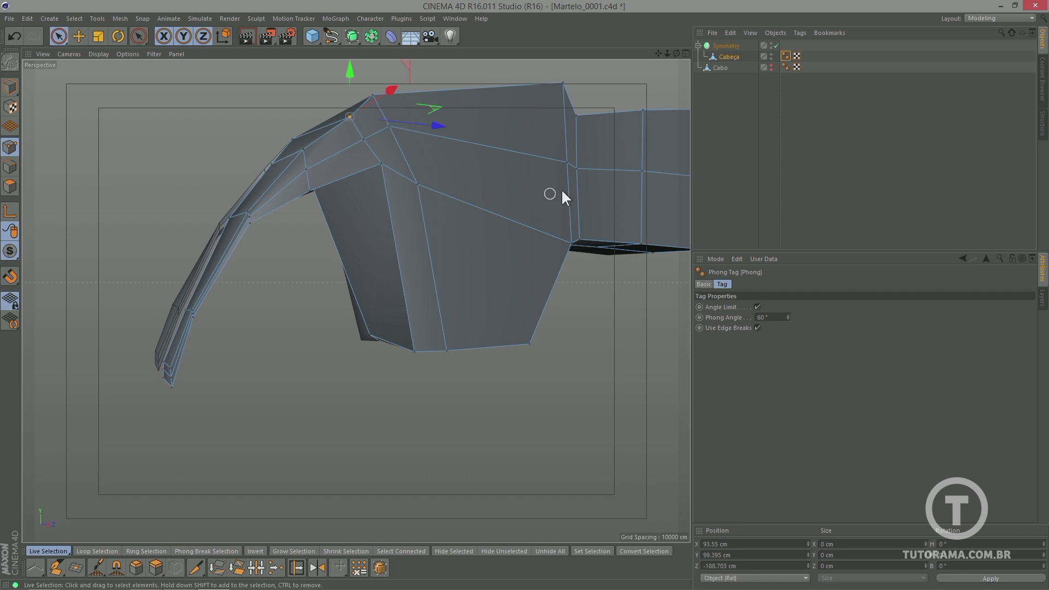
{"action": "left_click_drag", "start_coordinate": [562, 195], "coordinate": [383, 180], "text": "alt"}
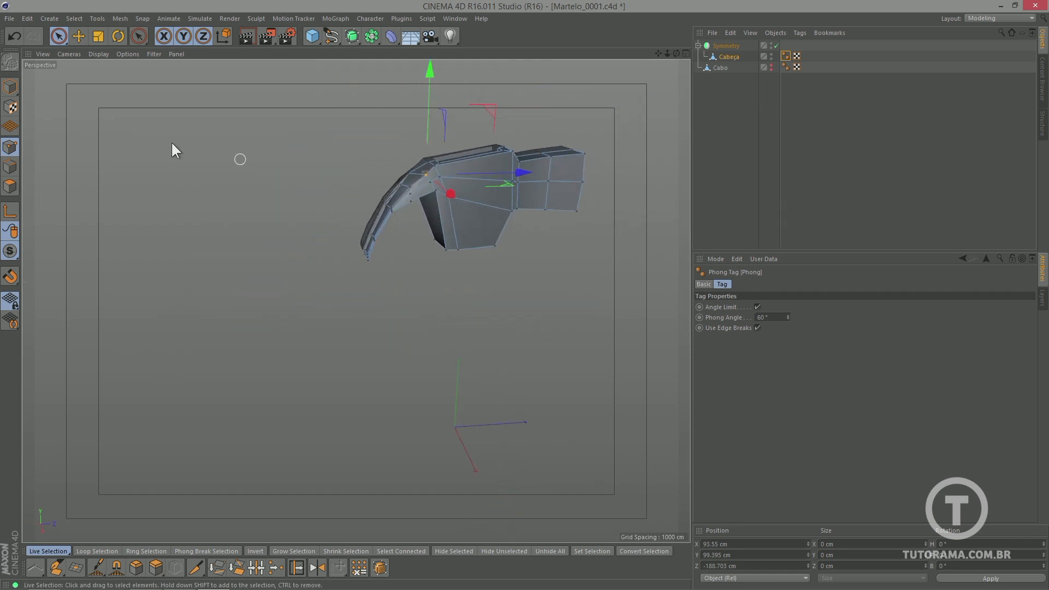
- Select the hammer body and claw polygons with Rectangle Selection and hide them, leaving the striking head displayed
{"action": "left_click", "coordinate": [9, 187]}
{"action": "left_click_drag", "start_coordinate": [478, 194], "coordinate": [448, 184], "text": "alt"}
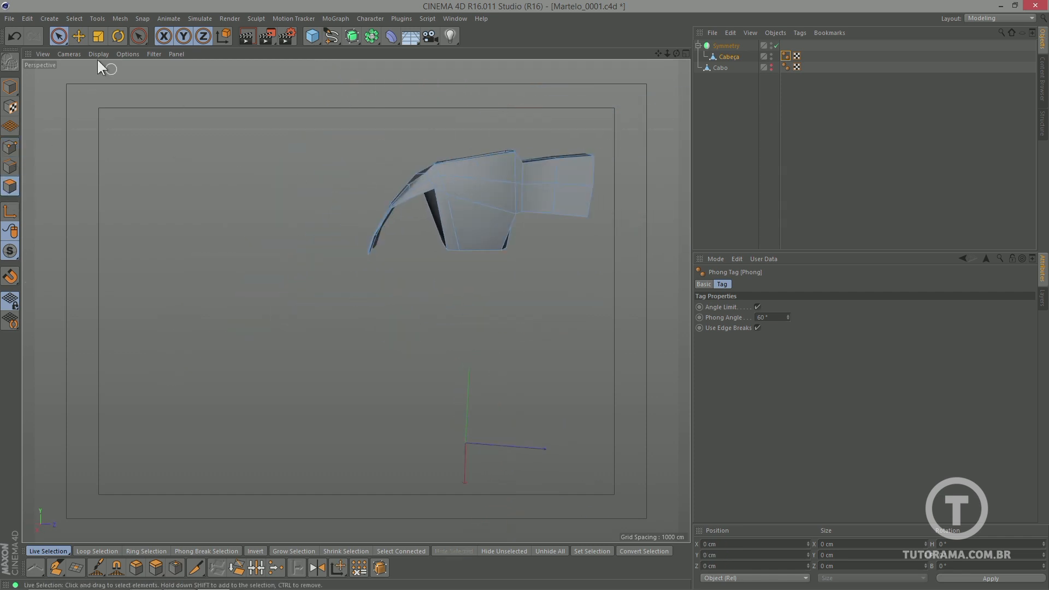
{"action": "left_click_drag", "start_coordinate": [61, 36], "coordinate": [93, 70]}
{"action": "left_click_drag", "start_coordinate": [308, 102], "coordinate": [521, 320]}
{"action": "left_click_drag", "start_coordinate": [356, 300], "coordinate": [389, 294], "text": "alt"}
{"action": "left_click", "coordinate": [58, 18]}
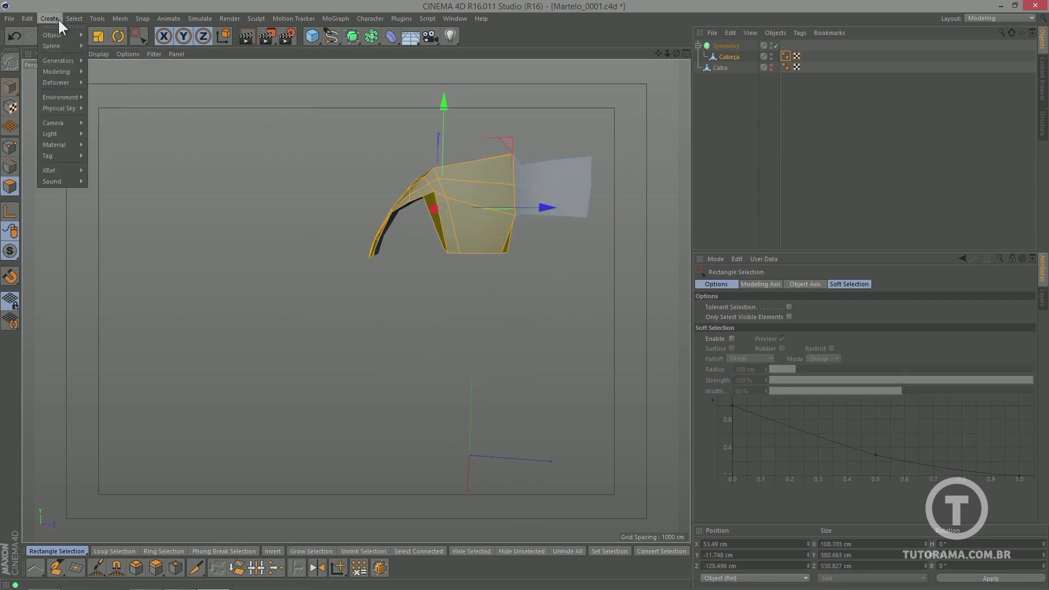
{"action": "mouse_move", "coordinate": [74, 18]}
{"action": "left_click", "coordinate": [103, 249]}
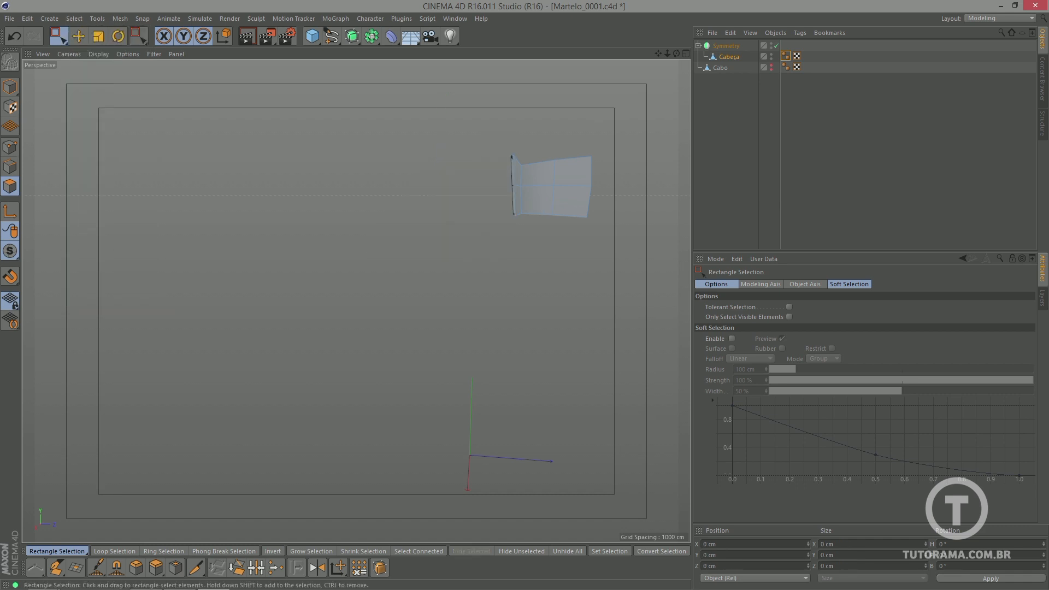
- Move the upper outer corner point of the striking face inward and down to about X 86 cm, Y 147 cm, following the front reference
{"action": "key", "text": "F2"}
{"action": "key", "text": "F3"}
{"action": "key", "text": "F4"}
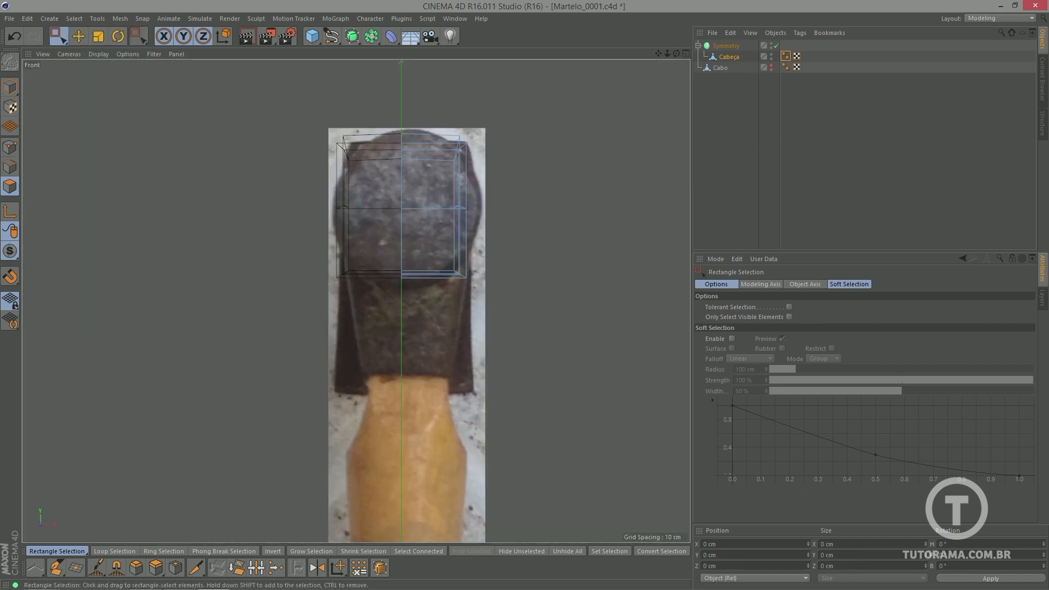
{"action": "scroll", "coordinate": [326, 197], "scroll_direction": "up", "scroll_amount": 2}
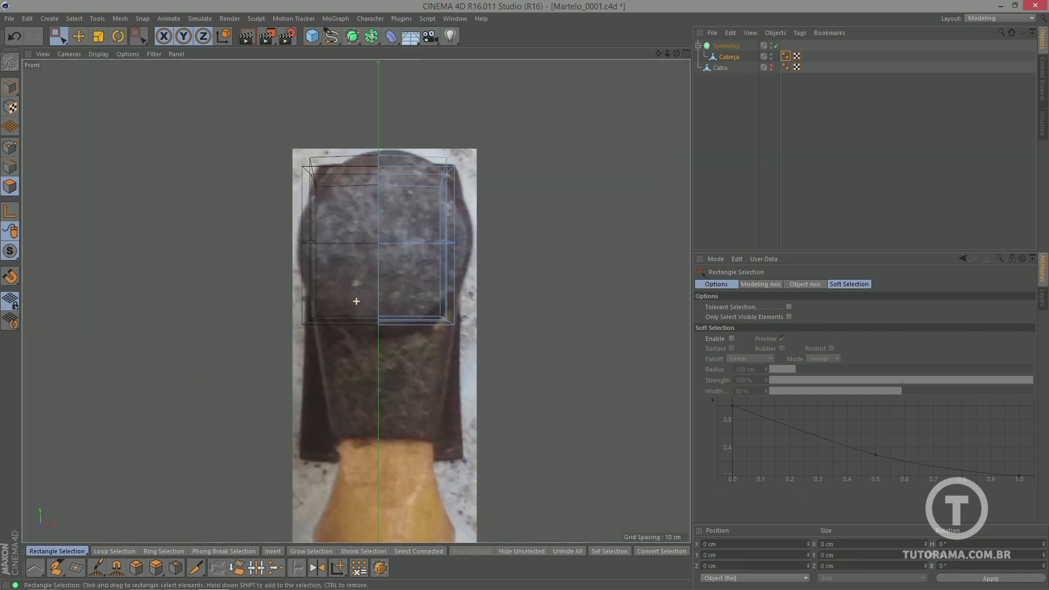
{"action": "left_click", "coordinate": [10, 149]}
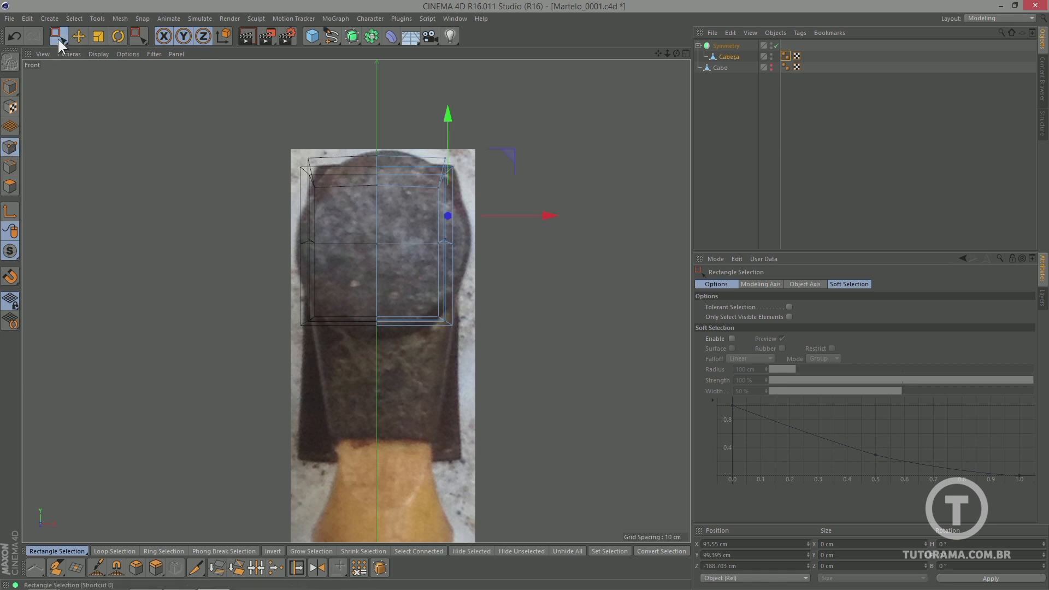
{"action": "key", "text": "F1"}
{"action": "scroll", "coordinate": [441, 197], "scroll_direction": "up", "scroll_amount": 5}
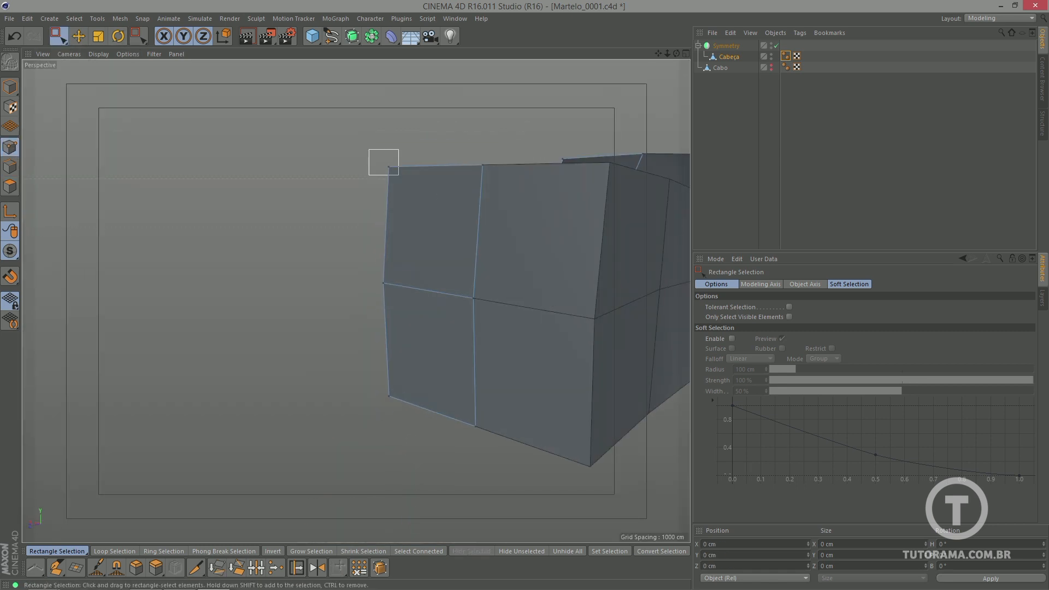
{"action": "left_click_drag", "start_coordinate": [399, 175], "coordinate": [399, 176]}
{"action": "key", "text": "F4"}
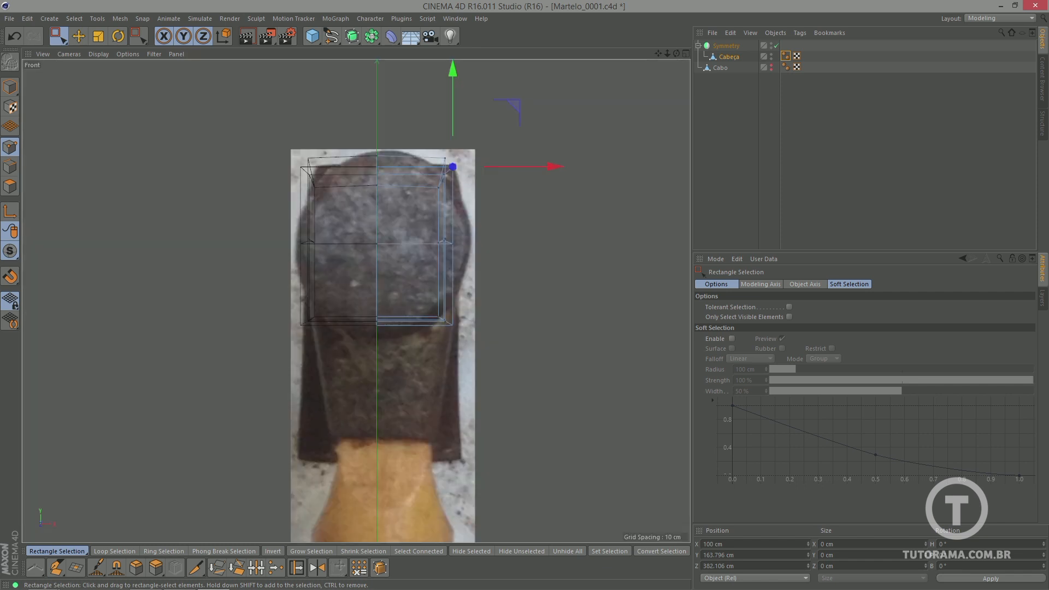
{"action": "left_click_drag", "start_coordinate": [514, 106], "coordinate": [503, 115]}
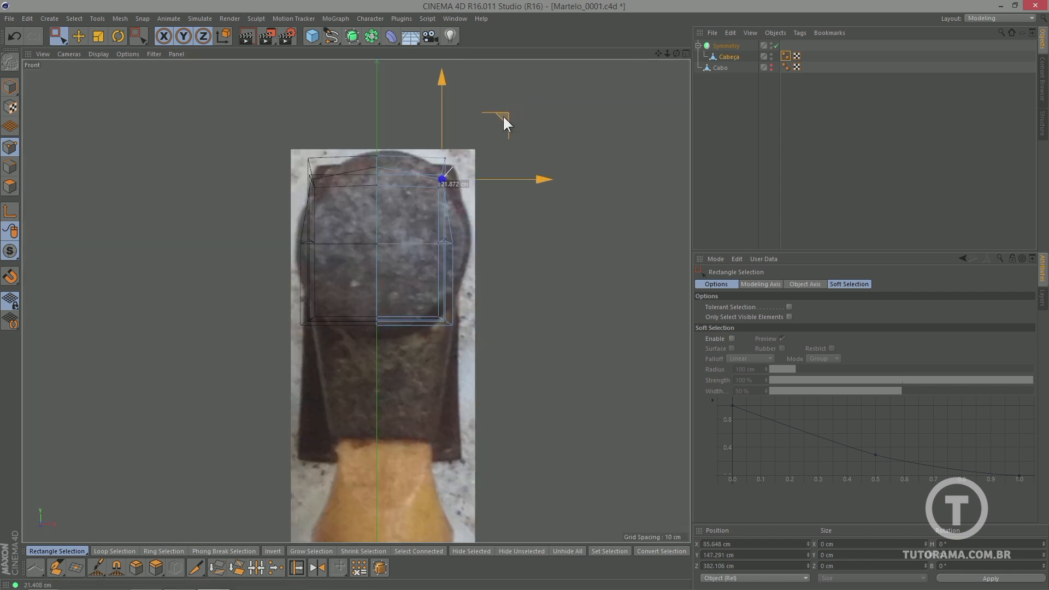
- Move the lower outer corner point of the striking face inward and up to about X 80 cm, Y -24 cm
{"action": "key", "text": "F1"}
{"action": "left_click_drag", "start_coordinate": [385, 410], "coordinate": [385, 410]}
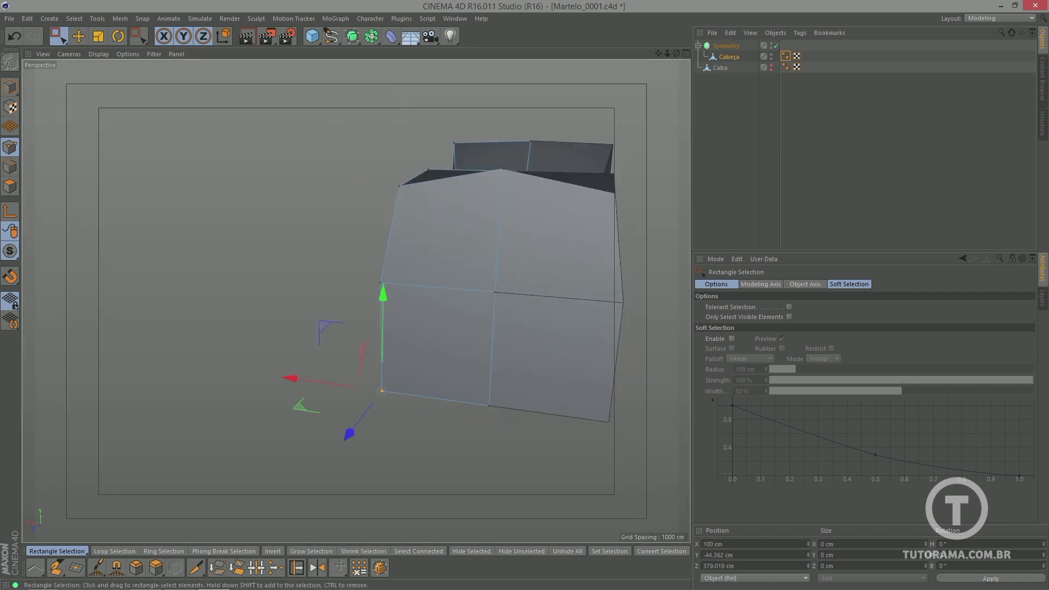
{"action": "key", "text": "F4"}
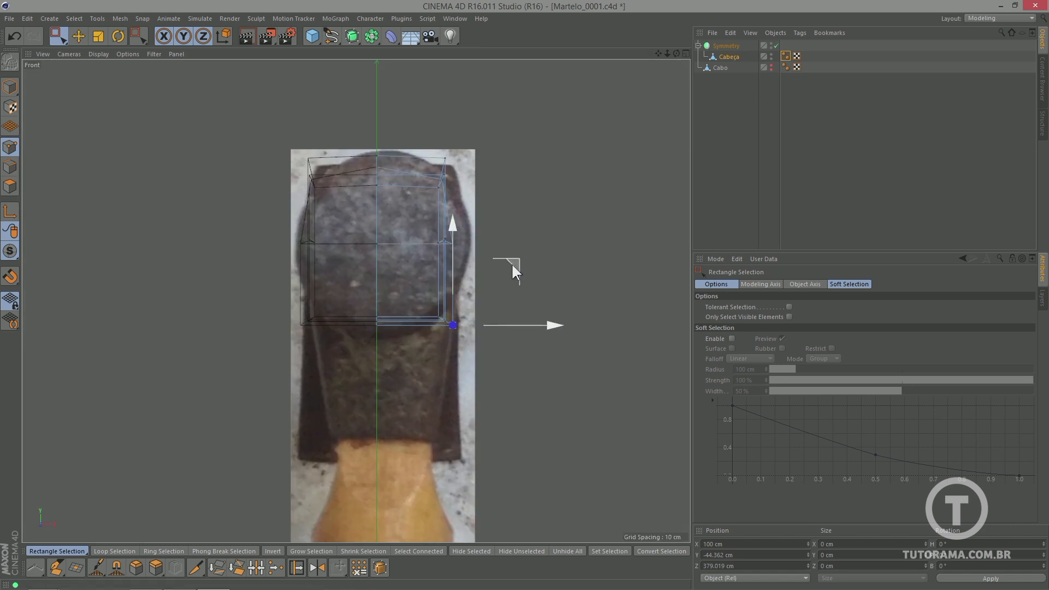
{"action": "left_click_drag", "start_coordinate": [512, 263], "coordinate": [496, 247]}
- Move the mid-height outer point of the striking face outward along X to about 124 cm
{"action": "key", "text": "F1"}
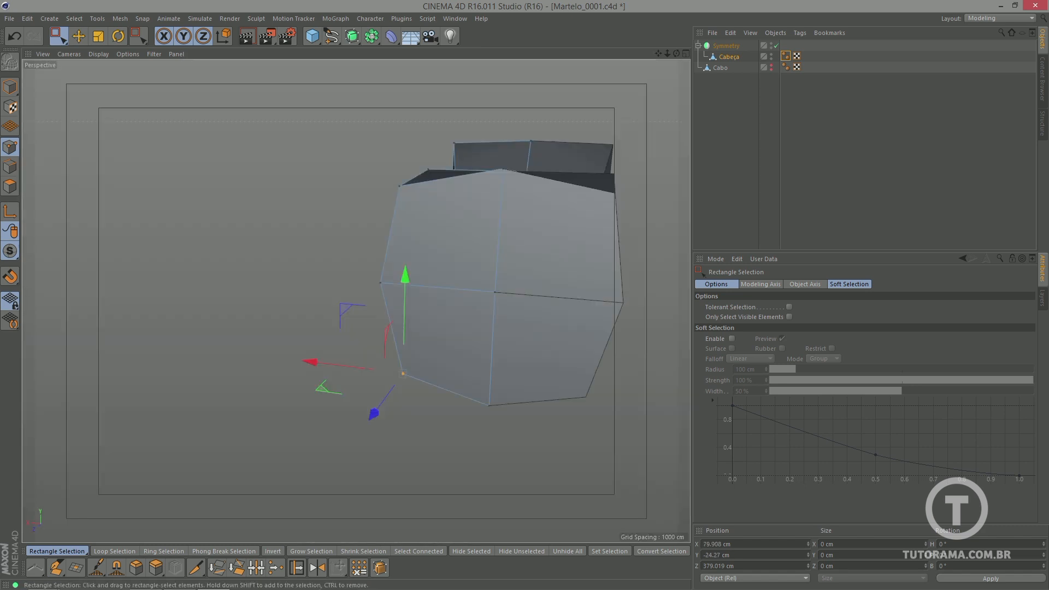
{"action": "left_click_drag", "start_coordinate": [366, 269], "coordinate": [386, 291]}
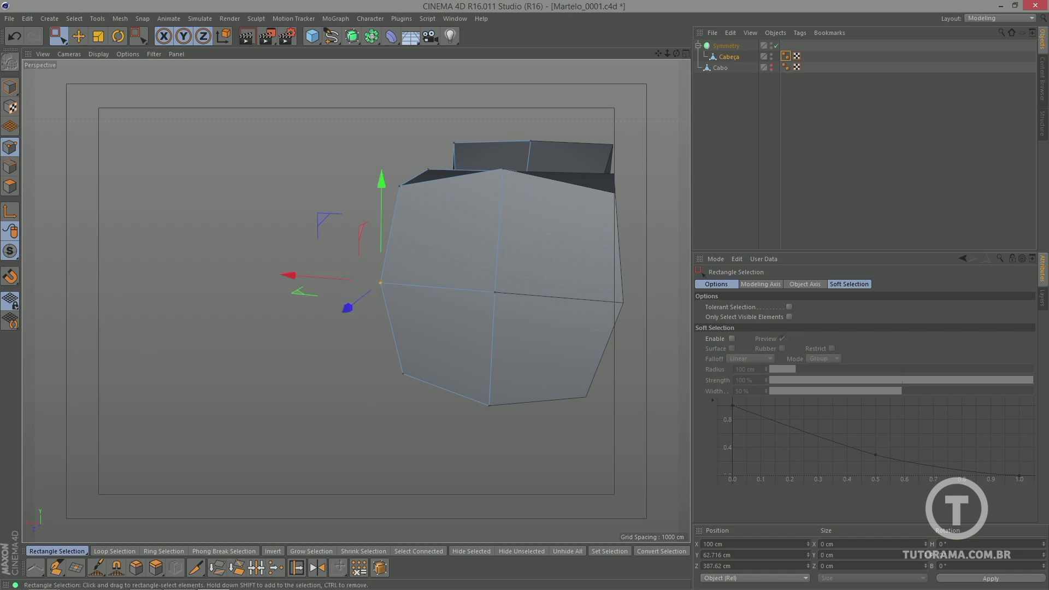
{"action": "key", "text": "F4"}
{"action": "left_click_drag", "start_coordinate": [526, 247], "coordinate": [549, 246]}
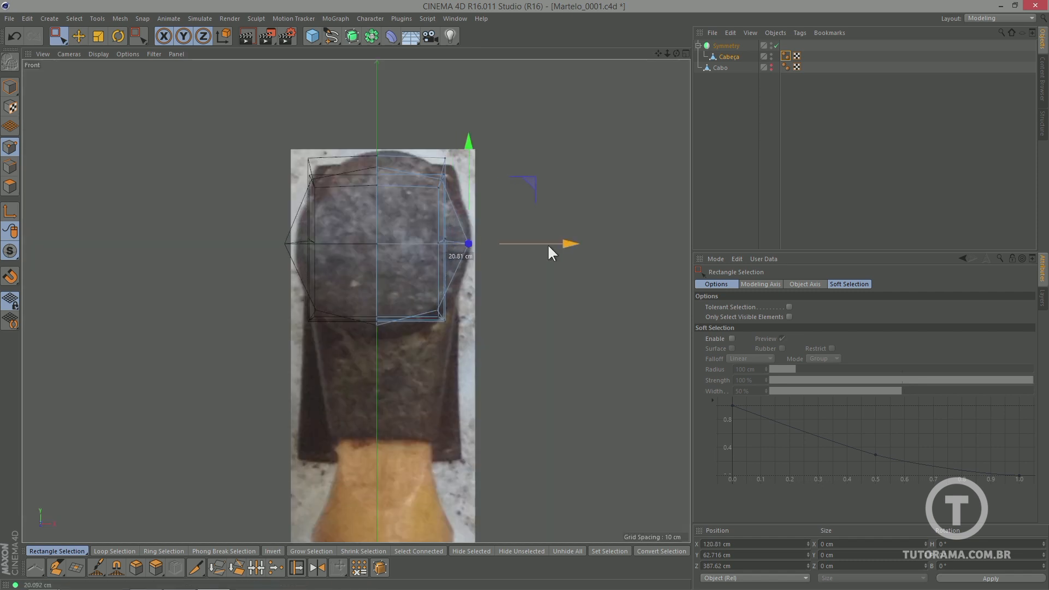
- Limit Live Selection to visible elements and move the mid-height side point behind the striking face outward to about X 101 cm
{"action": "key", "text": "F1"}
{"action": "right_click_drag", "start_coordinate": [424, 255], "coordinate": [437, 249], "text": "alt"}
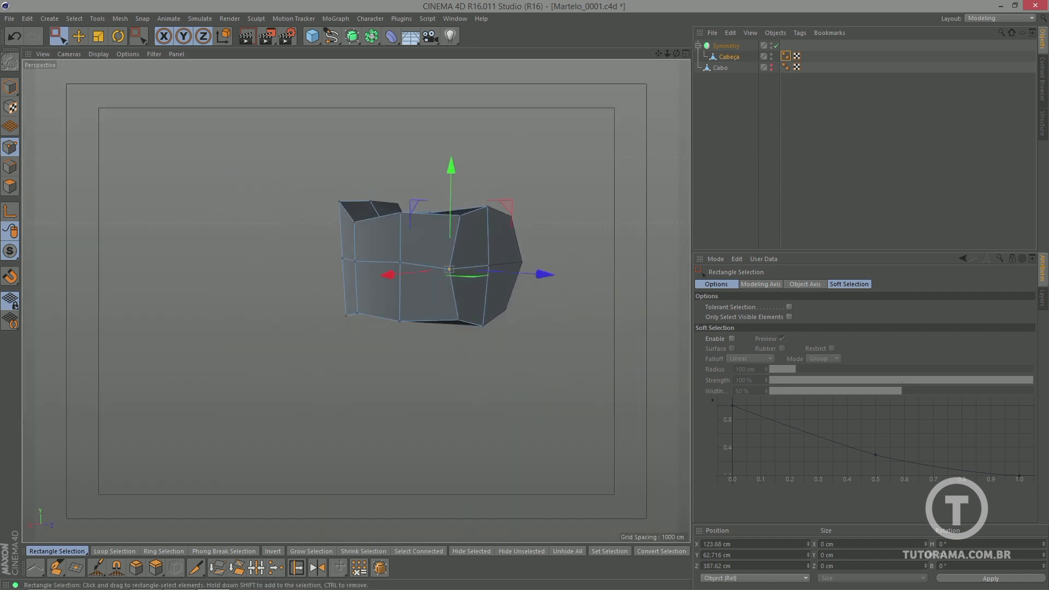
{"action": "left_click_drag", "start_coordinate": [438, 248], "coordinate": [429, 249], "text": "alt"}
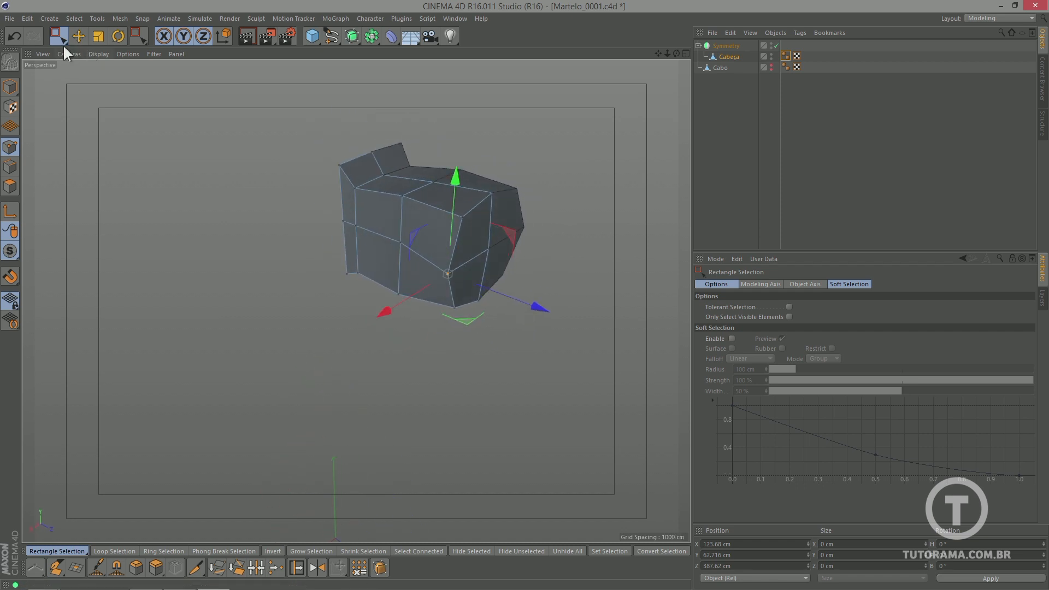
{"action": "left_click_drag", "start_coordinate": [62, 41], "coordinate": [80, 50]}
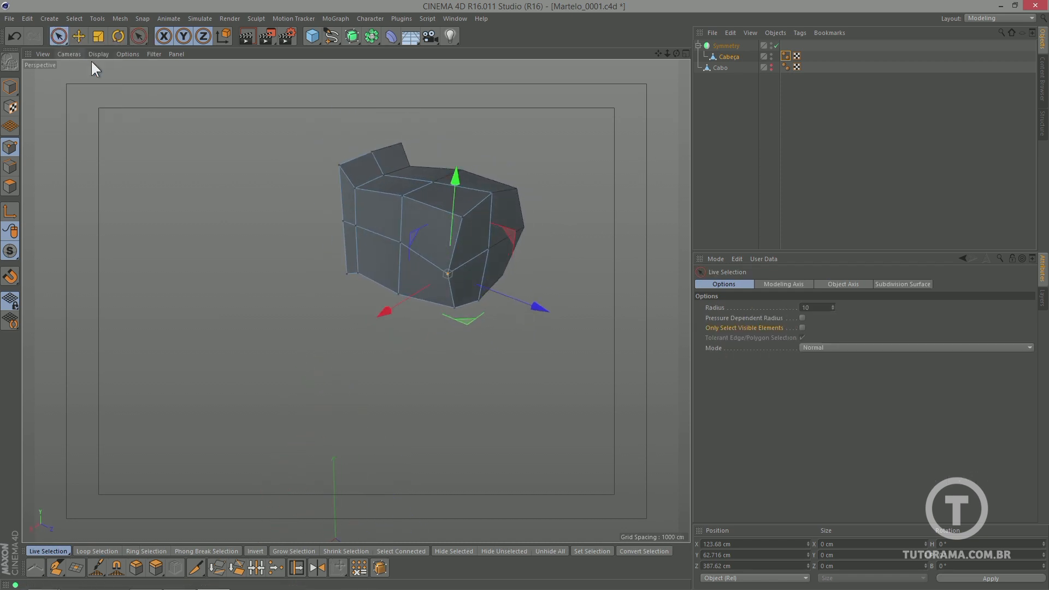
{"action": "left_click", "coordinate": [803, 328]}
{"action": "left_click", "coordinate": [400, 243]}
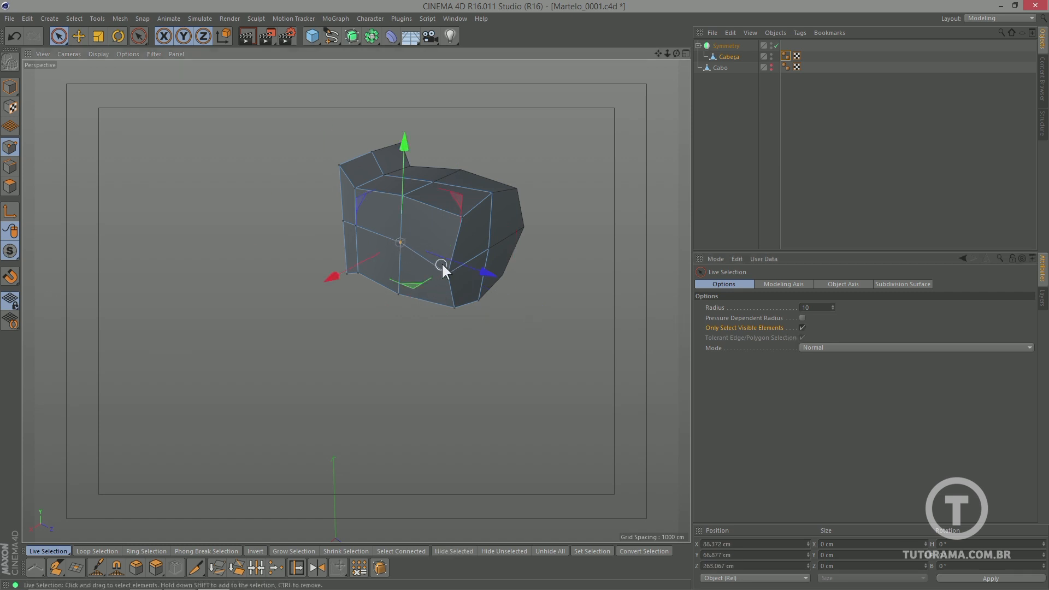
{"action": "left_click_drag", "start_coordinate": [441, 265], "coordinate": [458, 257], "text": "alt"}
{"action": "mouse_move", "coordinate": [375, 238]}
{"action": "left_mouse_down"}
{"action": "mouse_move", "coordinate": [392, 203]}
{"action": "mouse_move", "coordinate": [359, 244]}
{"action": "left_mouse_up"}
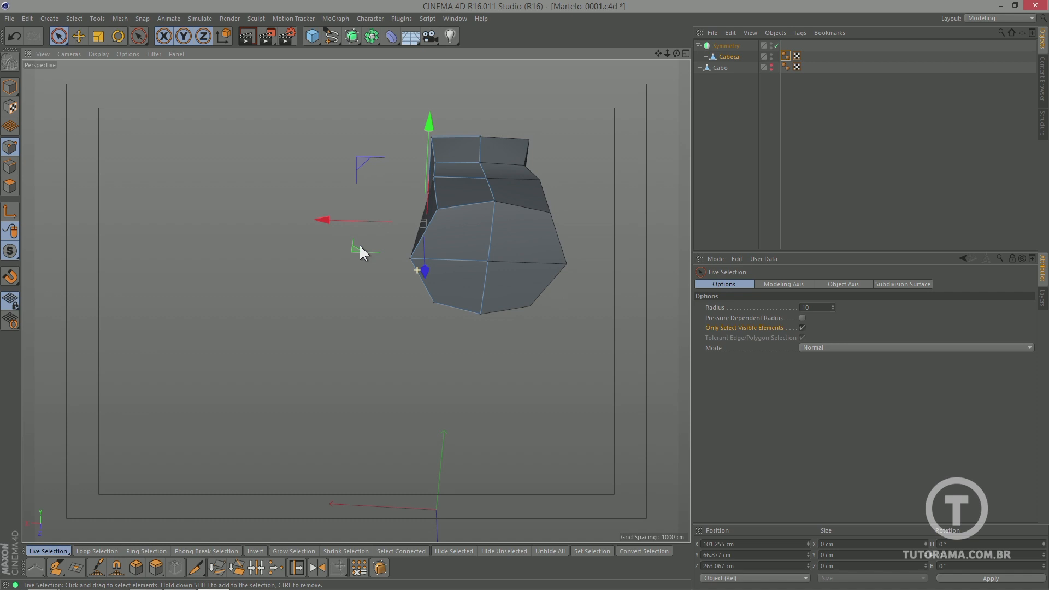
- Reposition the upper outer points between the striking face and the neck to round the head's profile
{"action": "left_click", "coordinate": [435, 177]}
{"action": "left_click_drag", "start_coordinate": [436, 177], "coordinate": [484, 176], "text": "alt"}
{"action": "left_click_drag", "start_coordinate": [451, 99], "coordinate": [509, 205]}
{"action": "left_click_drag", "start_coordinate": [249, 198], "coordinate": [331, 81]}
{"action": "left_click", "coordinate": [361, 149]}
{"action": "left_click_drag", "start_coordinate": [360, 149], "coordinate": [359, 178], "text": "alt"}
- Raise the lower outer neck point of the striking head to about Y -9 cm and pull it inward along X
{"action": "left_click", "coordinate": [326, 214]}
{"action": "left_click_drag", "start_coordinate": [379, 216], "coordinate": [353, 249], "text": "alt"}
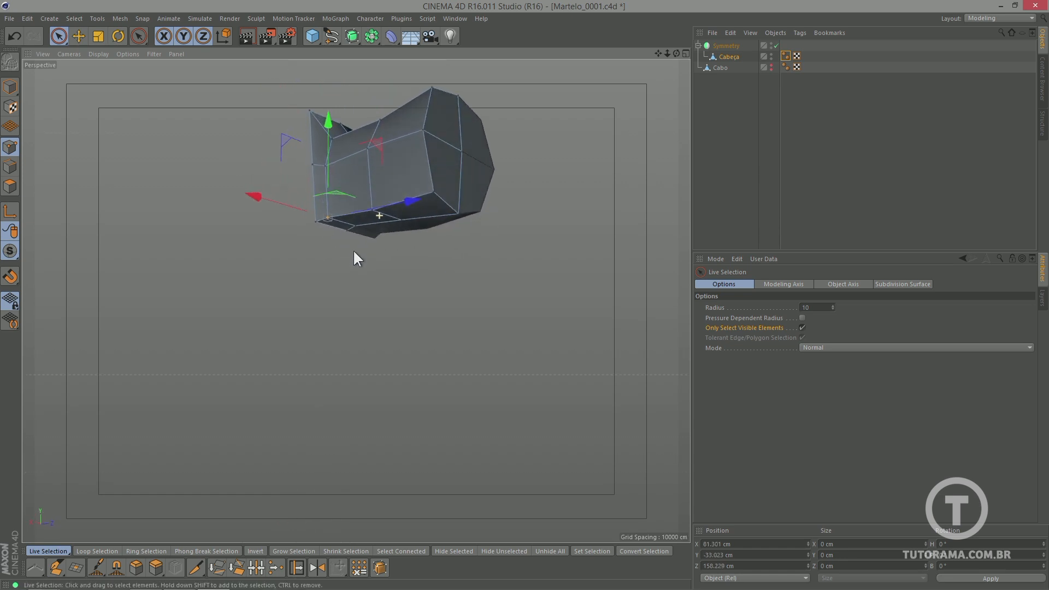
{"action": "left_click_drag", "start_coordinate": [330, 119], "coordinate": [332, 111]}
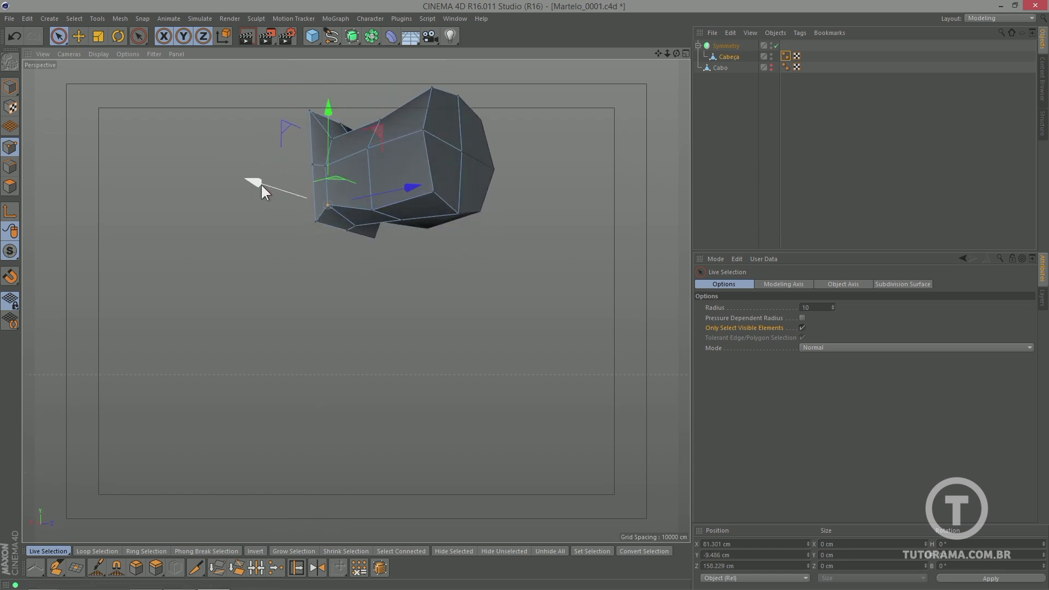
{"action": "left_click_drag", "start_coordinate": [262, 187], "coordinate": [270, 182]}
- Move the lower outer point of the striking head's middle loop to about X 63 cm, Y -16 cm
{"action": "left_click_drag", "start_coordinate": [318, 213], "coordinate": [394, 188], "text": "alt"}
{"action": "left_click_drag", "start_coordinate": [265, 164], "coordinate": [279, 158]}
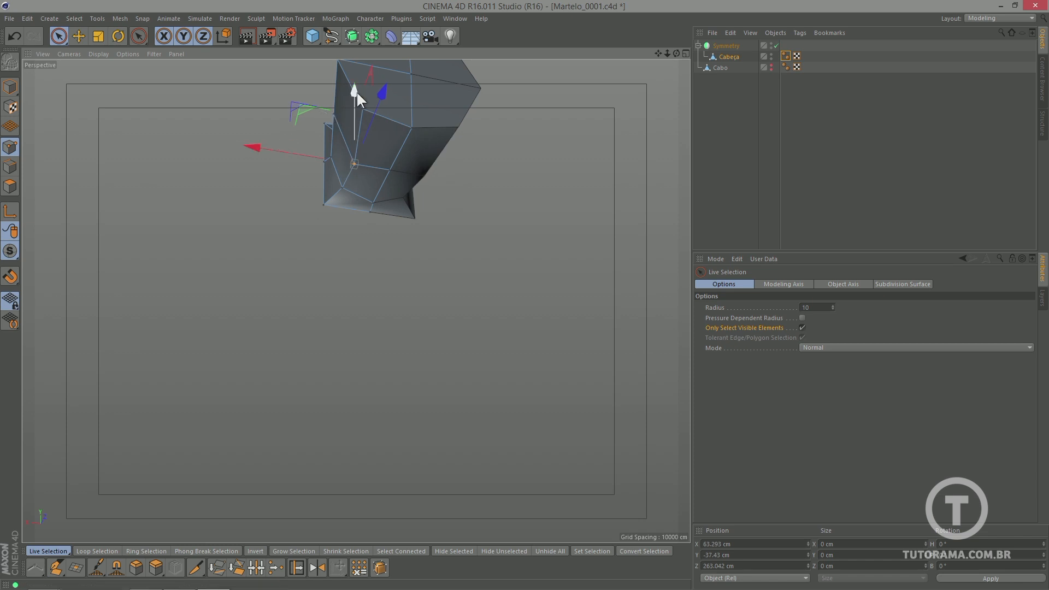
{"action": "left_click_drag", "start_coordinate": [357, 98], "coordinate": [353, 89]}
{"action": "mouse_move", "coordinate": [348, 110]}
{"action": "left_mouse_down", "text": "alt"}
{"action": "mouse_move", "coordinate": [386, 151]}
{"action": "mouse_move", "coordinate": [396, 148]}
{"action": "mouse_move", "coordinate": [363, 121]}
{"action": "left_mouse_up", "text": "alt"}
{"action": "left_click_drag", "start_coordinate": [323, 70], "coordinate": [348, 84]}
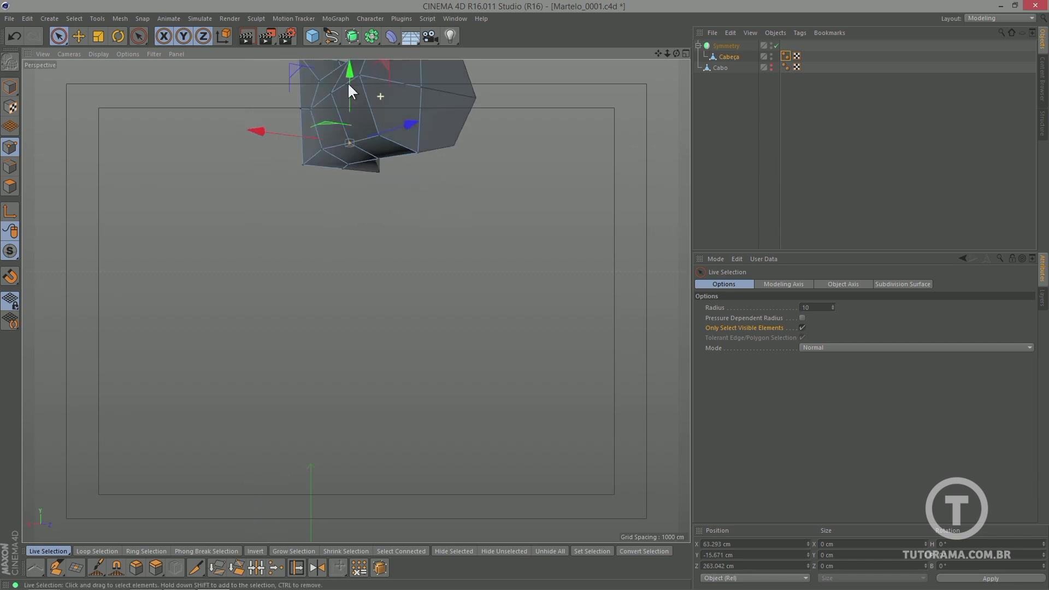
- Unhide all polygons of the Cabeça object so the hammer body and claw are displayed again
{"action": "left_click", "coordinate": [416, 86]}
{"action": "left_click_drag", "start_coordinate": [409, 109], "coordinate": [524, 167], "text": "alt"}
{"action": "left_click_drag", "start_coordinate": [526, 167], "coordinate": [337, 140], "text": "alt"}
{"action": "left_click", "coordinate": [74, 18]}
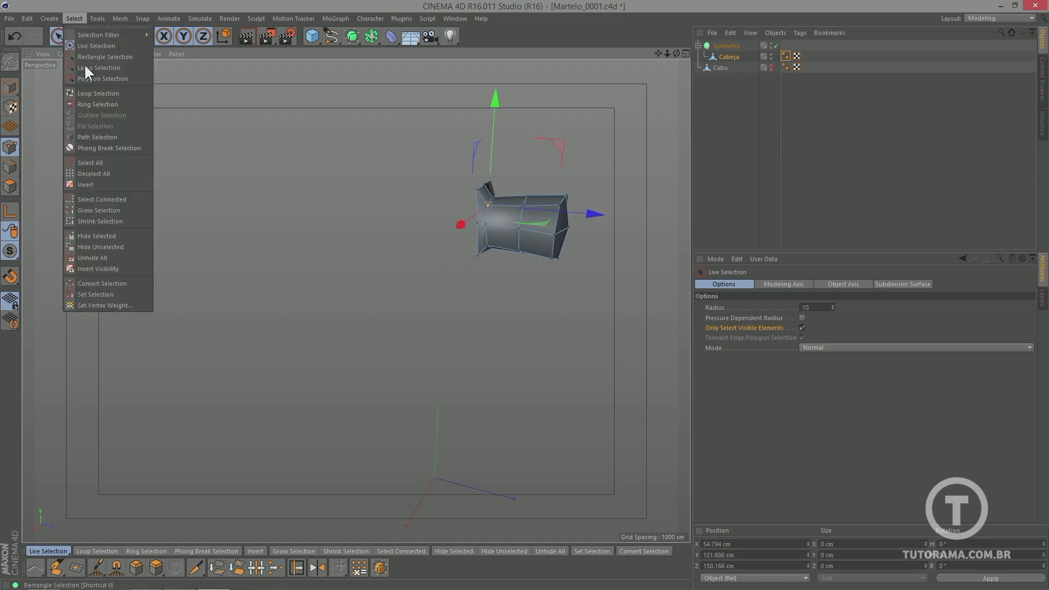
{"action": "left_click", "coordinate": [106, 257]}
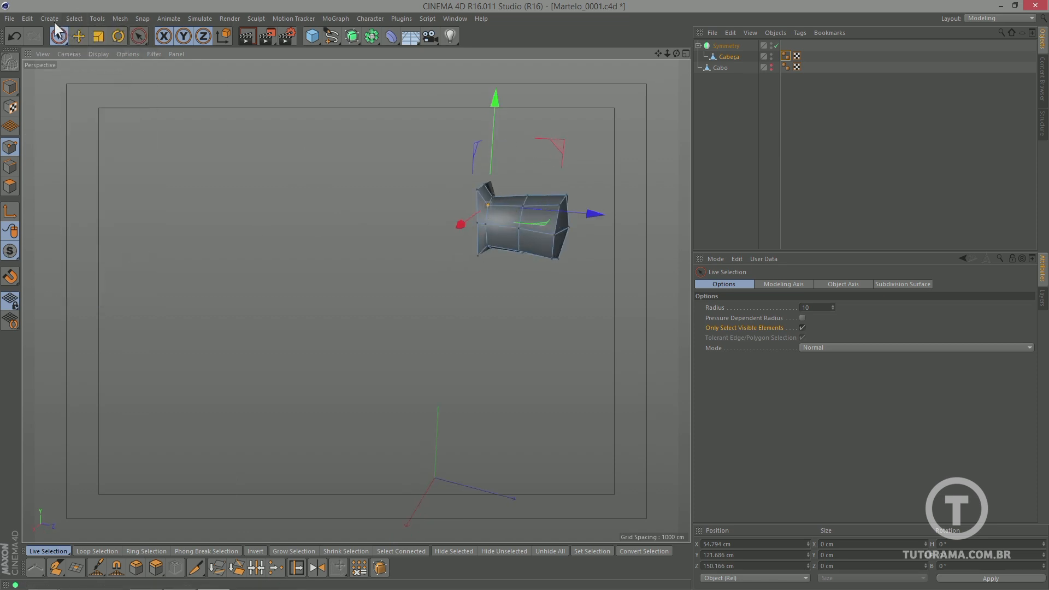
{"action": "left_click", "coordinate": [74, 18]}
{"action": "left_click", "coordinate": [101, 247]}
{"action": "left_click", "coordinate": [730, 57]}
{"action": "left_click", "coordinate": [9, 186]}
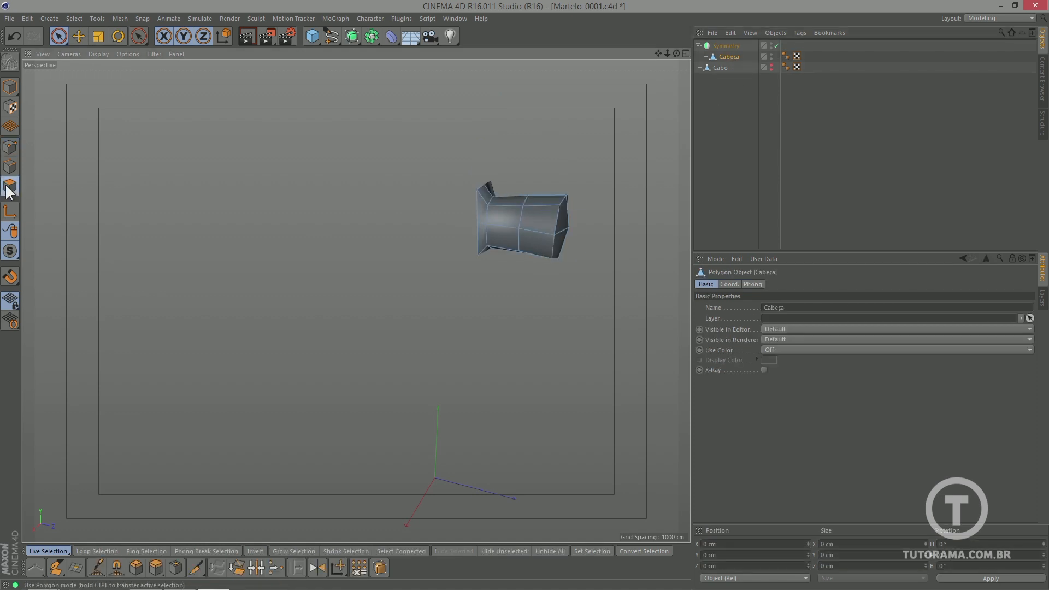
{"action": "left_click", "coordinate": [74, 16]}
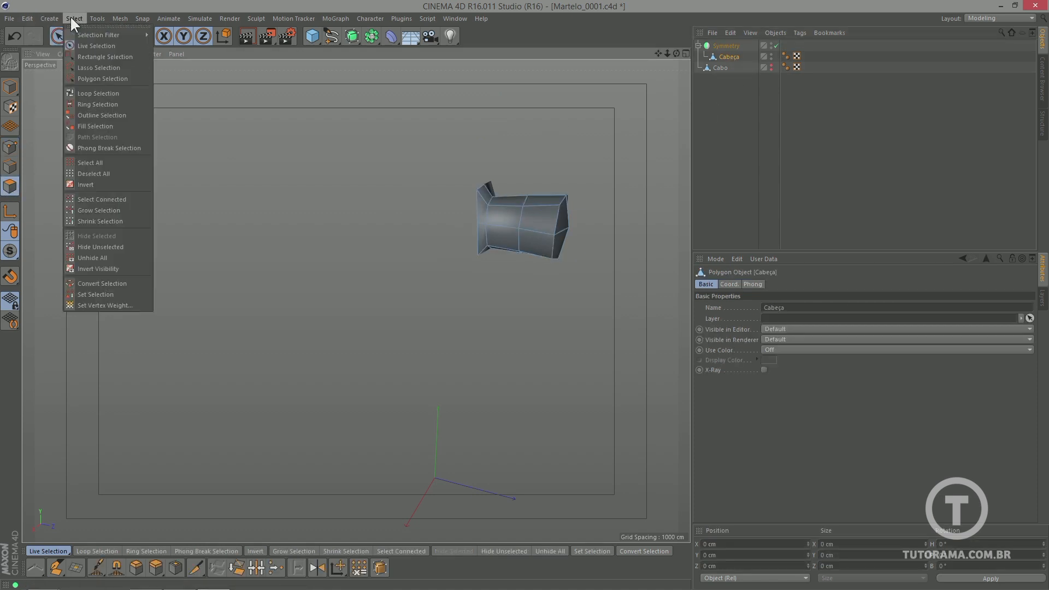
{"action": "left_click", "coordinate": [107, 258]}
- Make the Cabo handle visible again and enable X-Ray on it to see inside the socket
{"action": "left_click_drag", "start_coordinate": [444, 235], "coordinate": [569, 137], "text": "alt"}
{"action": "left_click", "coordinate": [771, 67], "text": "alt"}
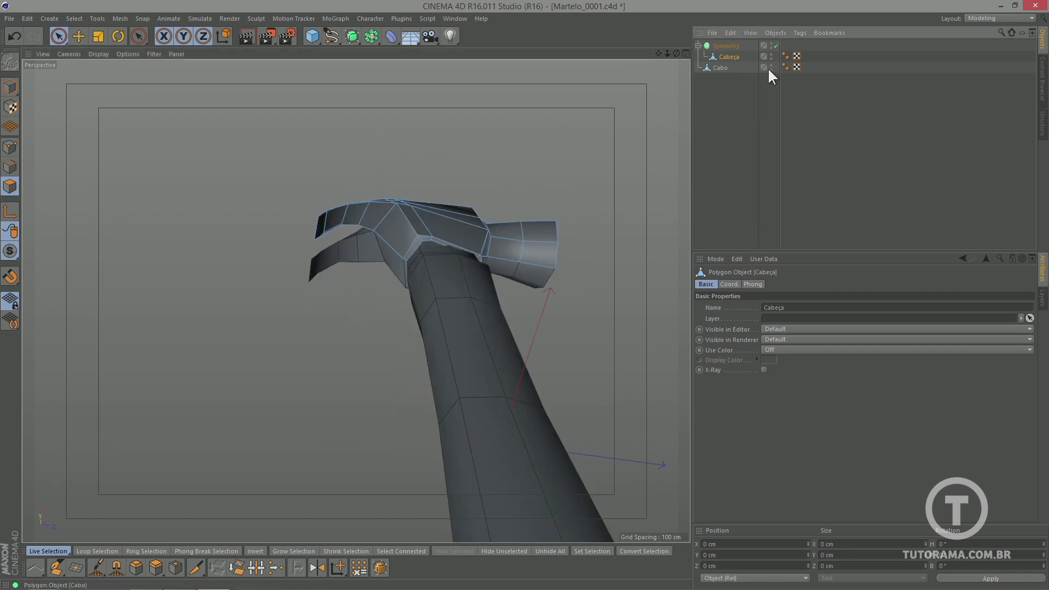
{"action": "left_click", "coordinate": [732, 183]}
{"action": "right_click_drag", "start_coordinate": [413, 251], "coordinate": [548, 187], "text": "alt"}
{"action": "left_click", "coordinate": [718, 58]}
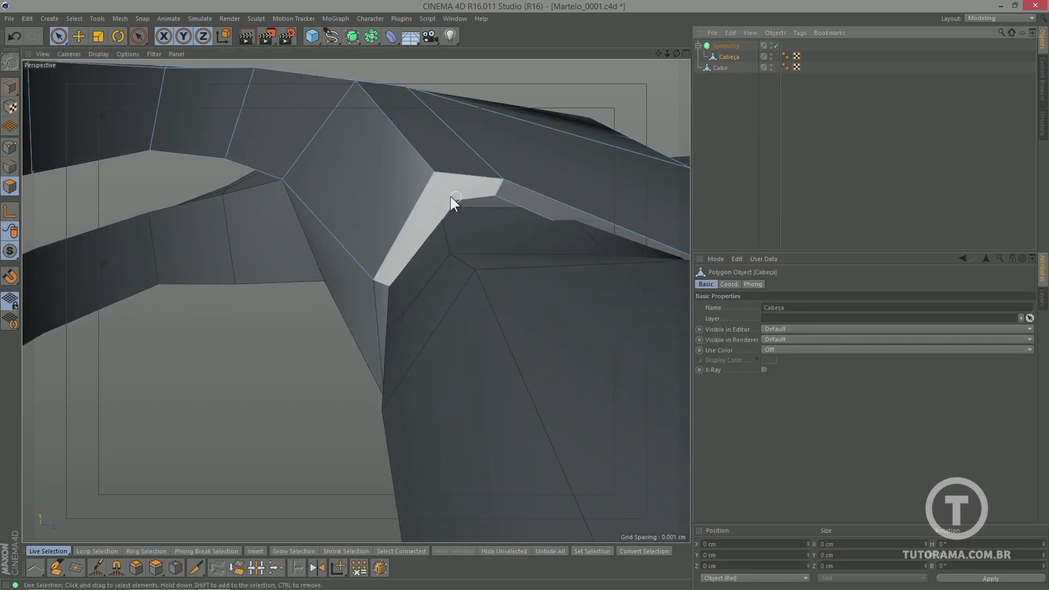
{"action": "left_click", "coordinate": [6, 146]}
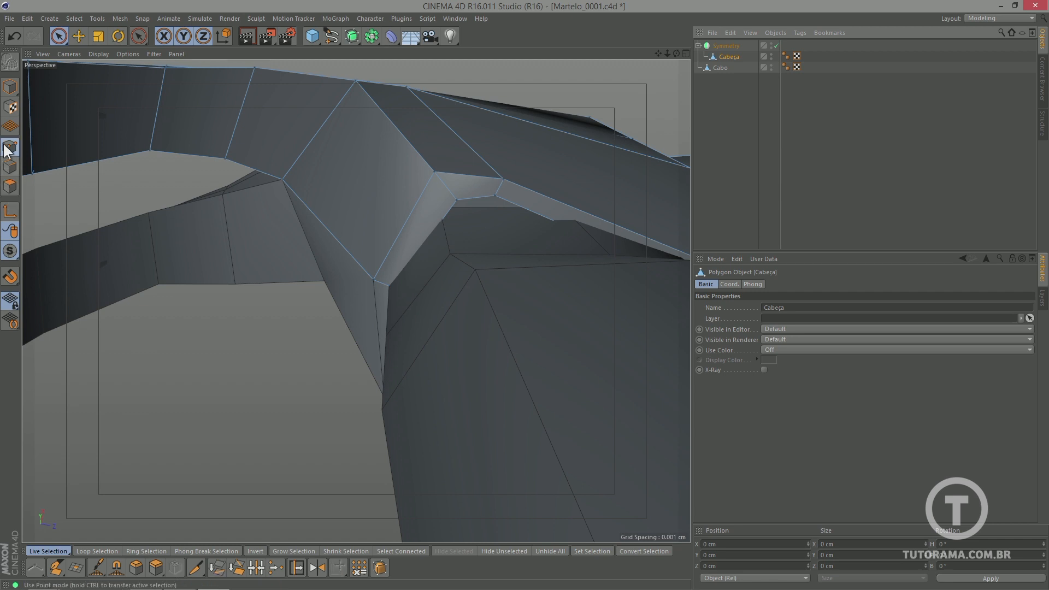
{"action": "left_click", "coordinate": [721, 68]}
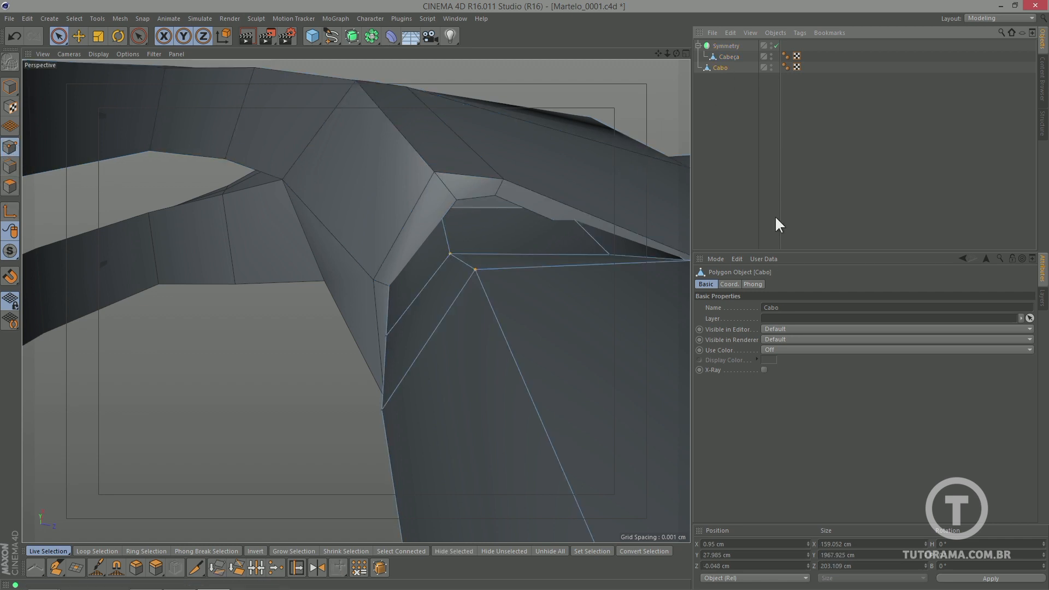
{"action": "left_click", "coordinate": [764, 370]}
- Move the two inner rim points at the claw-side corner of the Cabeça socket inward against the handle
{"action": "left_click", "coordinate": [727, 57]}
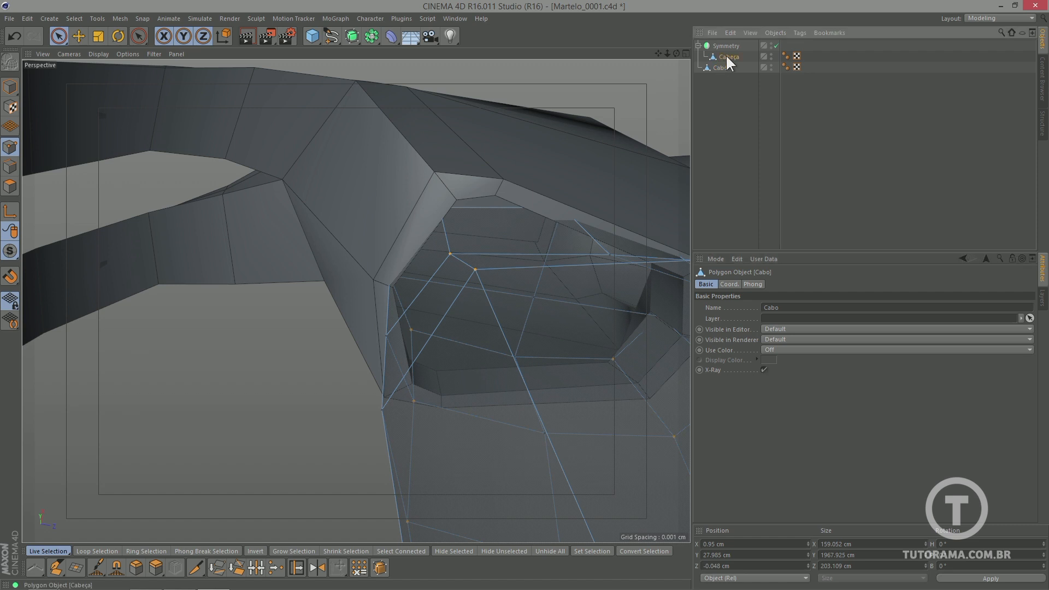
{"action": "left_click_drag", "start_coordinate": [512, 188], "coordinate": [468, 214], "text": "alt"}
{"action": "left_click", "coordinate": [469, 215]}
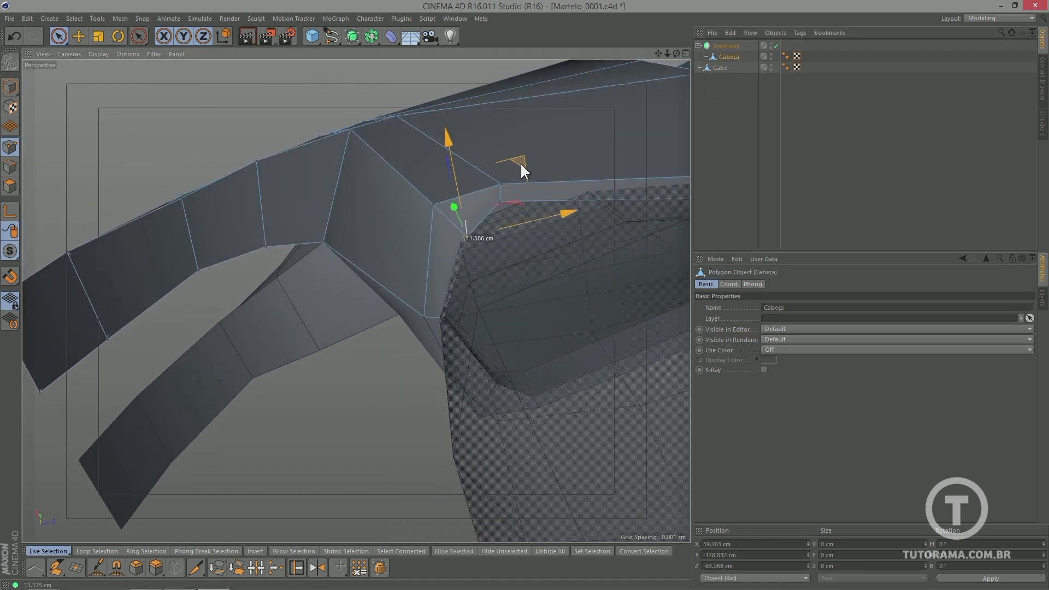
{"action": "left_click", "coordinate": [499, 200]}
{"action": "left_click_drag", "start_coordinate": [559, 127], "coordinate": [566, 151]}
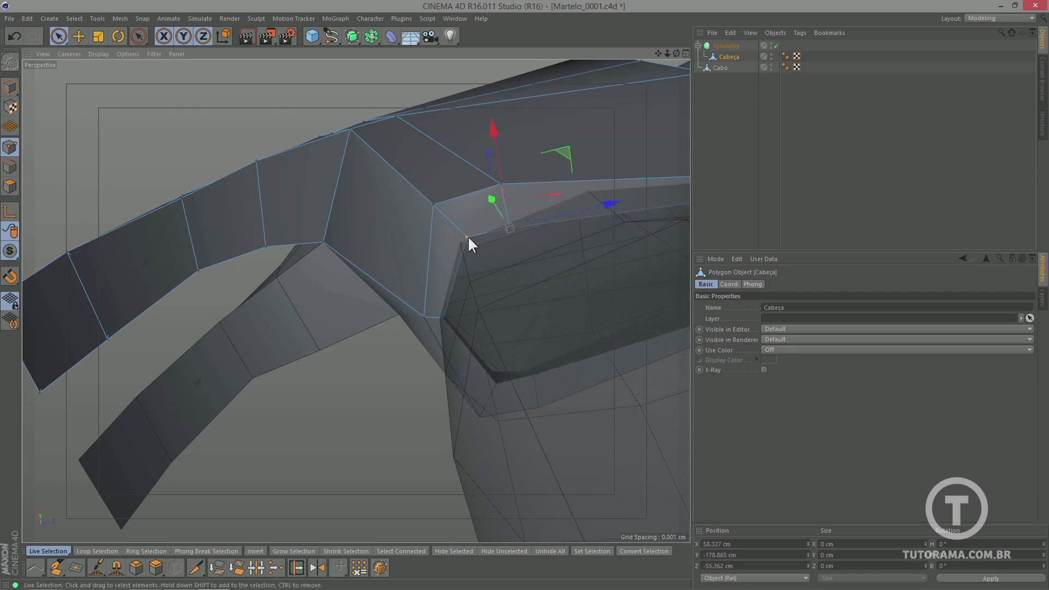
- Move the two outer rim points at the same socket corner inward to follow the inner ones
{"action": "left_click", "coordinate": [434, 206]}
{"action": "left_click_drag", "start_coordinate": [489, 129], "coordinate": [494, 148]}
{"action": "left_click", "coordinate": [501, 185]}
{"action": "left_click_drag", "start_coordinate": [560, 110], "coordinate": [563, 129]}
- Examine the fit between the socket rim and the handle from several angles
{"action": "middle_click_drag", "start_coordinate": [551, 174], "coordinate": [399, 199], "text": "alt"}
{"action": "left_click_drag", "start_coordinate": [399, 198], "coordinate": [448, 265], "text": "alt"}
{"action": "left_click", "coordinate": [448, 264]}
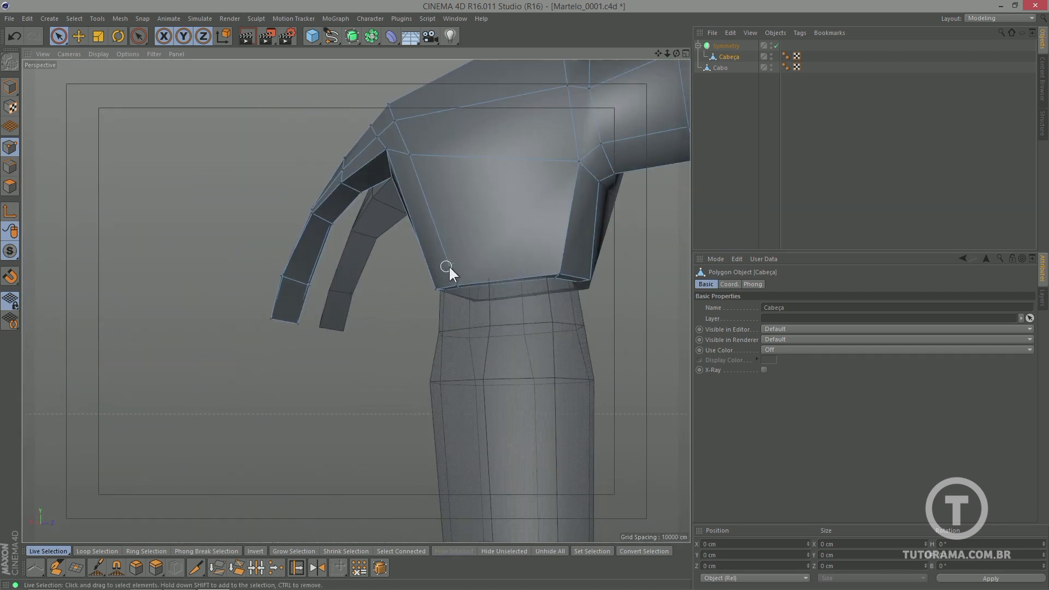
{"action": "mouse_move", "coordinate": [513, 258]}
{"action": "left_mouse_down", "text": "alt"}
{"action": "mouse_move", "coordinate": [487, 262]}
{"action": "mouse_move", "coordinate": [502, 255]}
{"action": "left_mouse_up", "text": "alt"}
{"action": "right_click_drag", "start_coordinate": [502, 255], "coordinate": [631, 223], "text": "alt"}
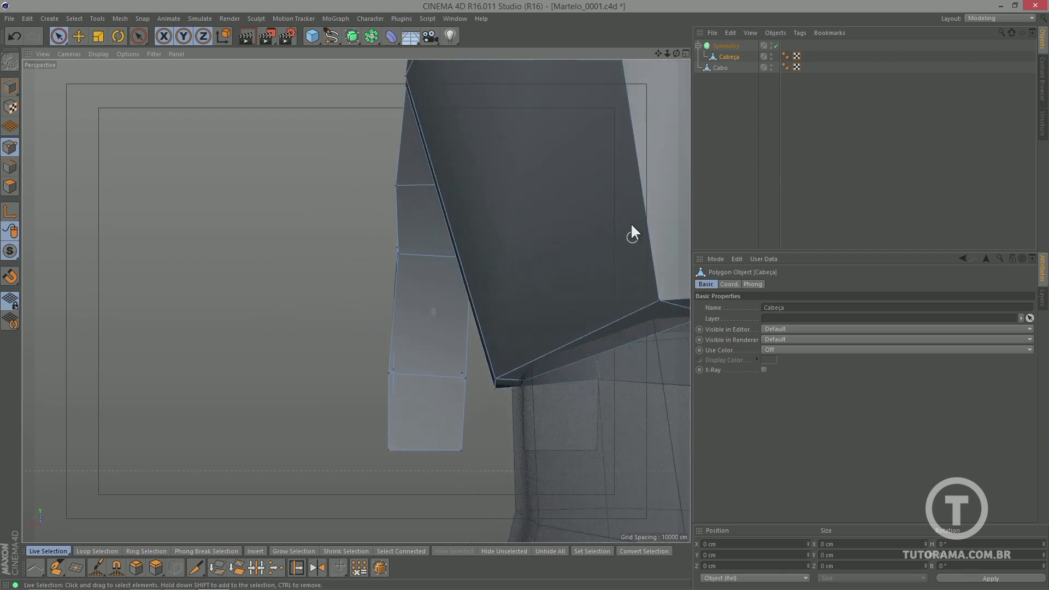
{"action": "left_click_drag", "start_coordinate": [631, 223], "coordinate": [7, 342], "text": "alt"}
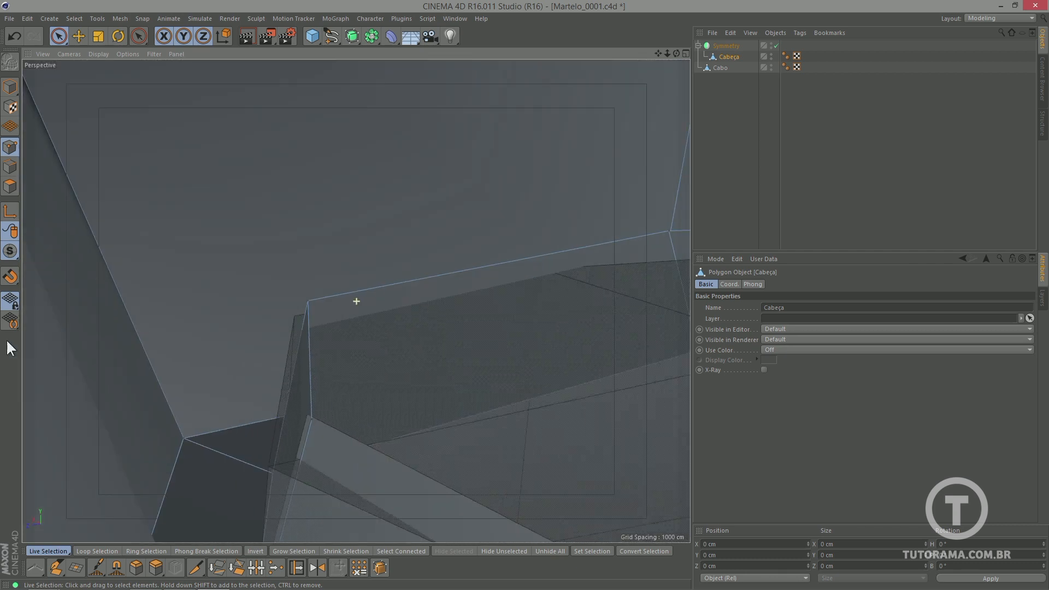
{"action": "left_click_drag", "start_coordinate": [556, 251], "coordinate": [246, 300], "text": "alt"}
{"action": "right_click_drag", "start_coordinate": [384, 367], "coordinate": [355, 372], "text": "alt"}
{"action": "left_click_drag", "start_coordinate": [380, 377], "coordinate": [378, 401], "text": "alt"}
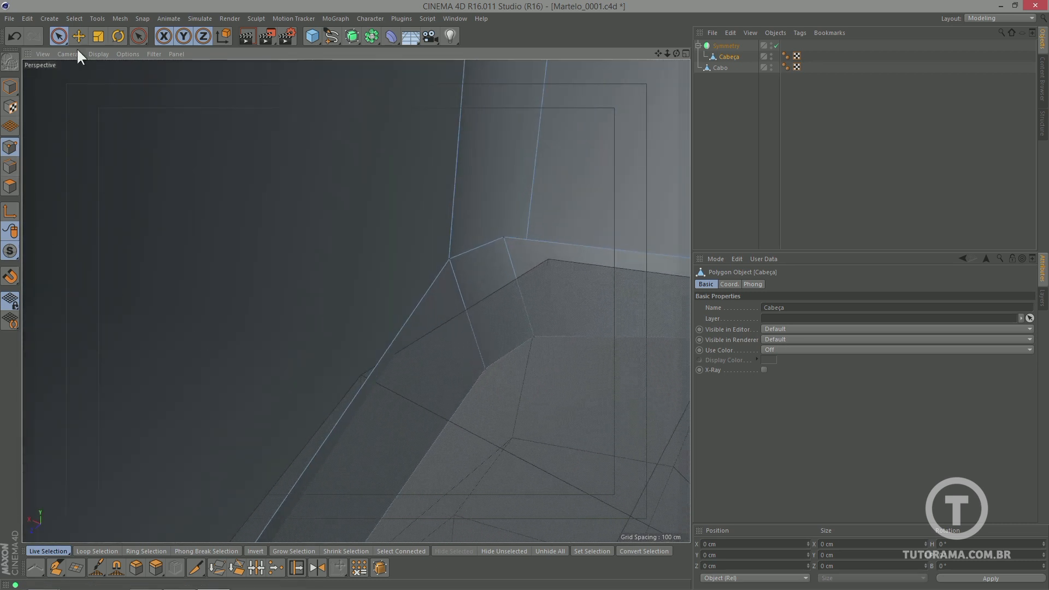
- Display the model as lines and allow Live Selection to pick hidden elements too
{"action": "left_click", "coordinate": [98, 53]}
{"action": "left_click", "coordinate": [116, 142]}
{"action": "left_click_drag", "start_coordinate": [414, 361], "coordinate": [371, 353], "text": "alt"}
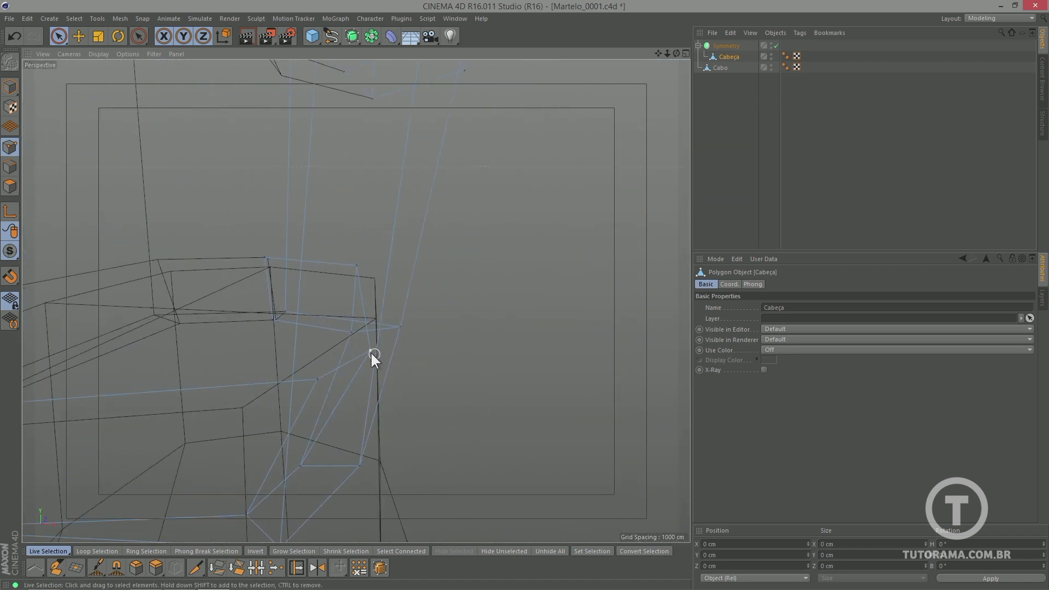
{"action": "left_click", "coordinate": [60, 39]}
{"action": "left_click", "coordinate": [802, 328]}
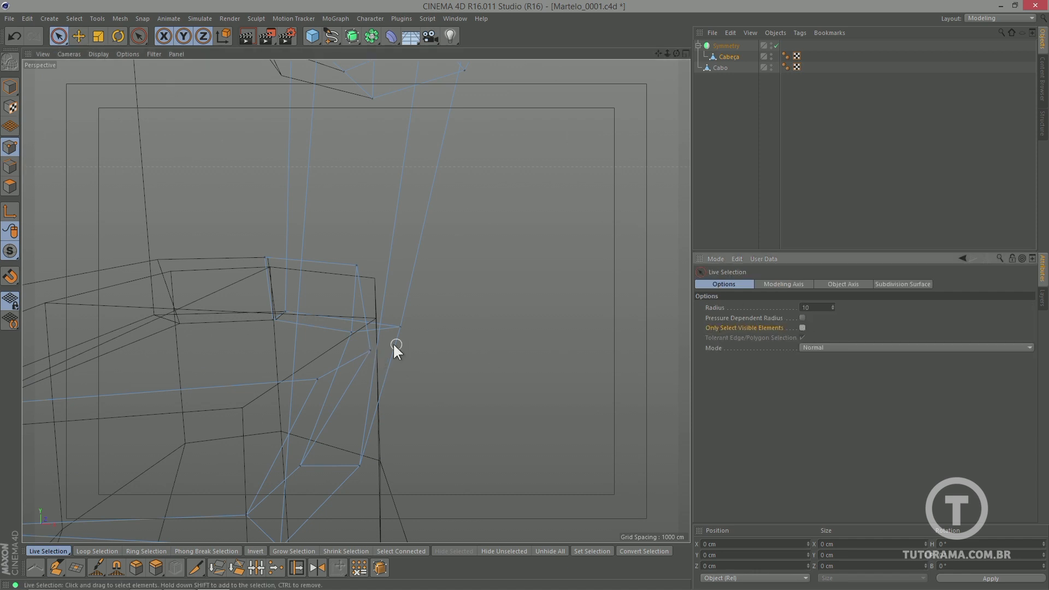
- Move the claw-side corner point of the Cabeça socket rim closer to the handle
{"action": "left_click", "coordinate": [371, 350]}
{"action": "left_click_drag", "start_coordinate": [447, 356], "coordinate": [362, 382]}
{"action": "mouse_move", "coordinate": [356, 301]}
{"action": "left_mouse_down", "text": "alt"}
{"action": "mouse_move", "coordinate": [346, 366]}
{"action": "mouse_move", "coordinate": [386, 389]}
{"action": "mouse_move", "coordinate": [304, 424]}
{"action": "mouse_move", "coordinate": [327, 374]}
{"action": "mouse_move", "coordinate": [150, 359]}
{"action": "mouse_move", "coordinate": [339, 363]}
{"action": "mouse_move", "coordinate": [399, 338]}
{"action": "mouse_move", "coordinate": [375, 300]}
{"action": "mouse_move", "coordinate": [346, 328]}
{"action": "mouse_move", "coordinate": [376, 325]}
{"action": "mouse_move", "coordinate": [356, 370]}
{"action": "mouse_move", "coordinate": [511, 287]}
{"action": "mouse_move", "coordinate": [469, 263]}
{"action": "mouse_move", "coordinate": [408, 258]}
{"action": "mouse_move", "coordinate": [431, 246]}
{"action": "mouse_move", "coordinate": [416, 235]}
{"action": "left_mouse_up", "text": "alt"}
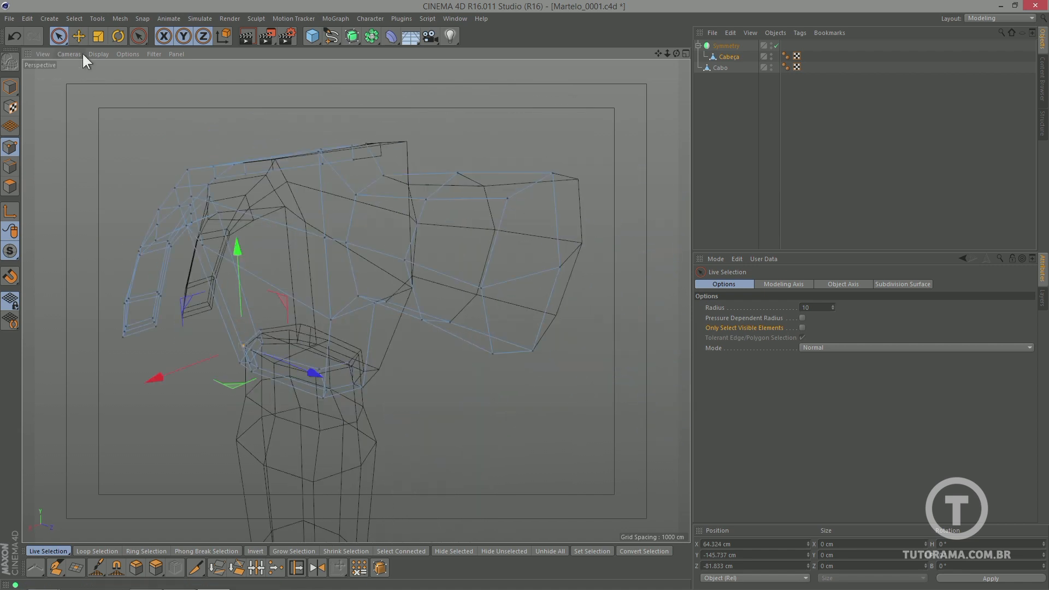
- Return the viewport to plain Gouraud Shading and deselect all points and objects
{"action": "left_click", "coordinate": [98, 54]}
{"action": "left_click", "coordinate": [116, 70]}
{"action": "left_click_drag", "start_coordinate": [116, 70], "coordinate": [355, 197], "text": "alt"}
{"action": "key", "text": "ctrl+shift+a"}
{"action": "scroll", "coordinate": [398, 202], "scroll_direction": "down", "scroll_amount": 5}
{"action": "left_click_drag", "start_coordinate": [431, 215], "coordinate": [326, 180], "text": "alt"}
{"action": "left_click", "coordinate": [326, 180]}
{"action": "left_click", "coordinate": [731, 215]}
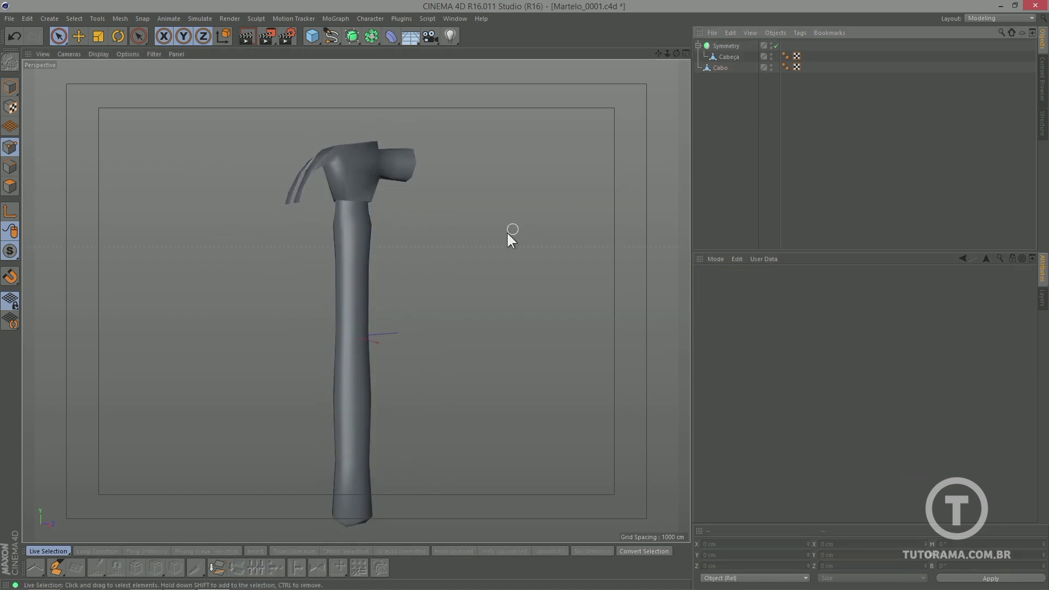
- View the whole hammer from the striking-face side and switch to Model mode
{"action": "left_click_drag", "start_coordinate": [511, 233], "coordinate": [394, 261], "text": "alt"}
{"action": "left_click_drag", "start_coordinate": [408, 202], "coordinate": [363, 176], "text": "alt"}
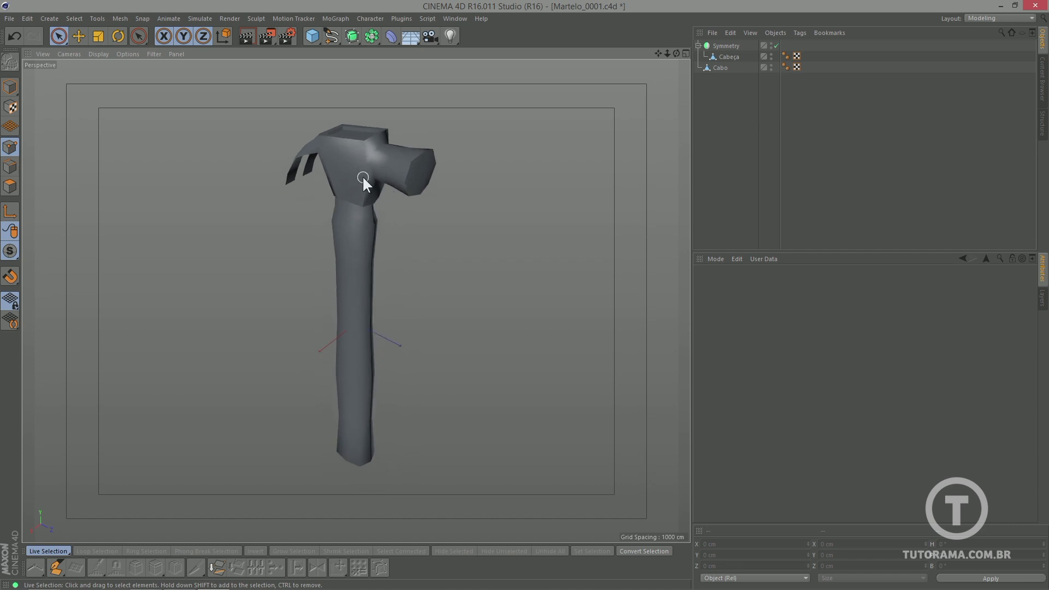
{"action": "left_click", "coordinate": [11, 83]}
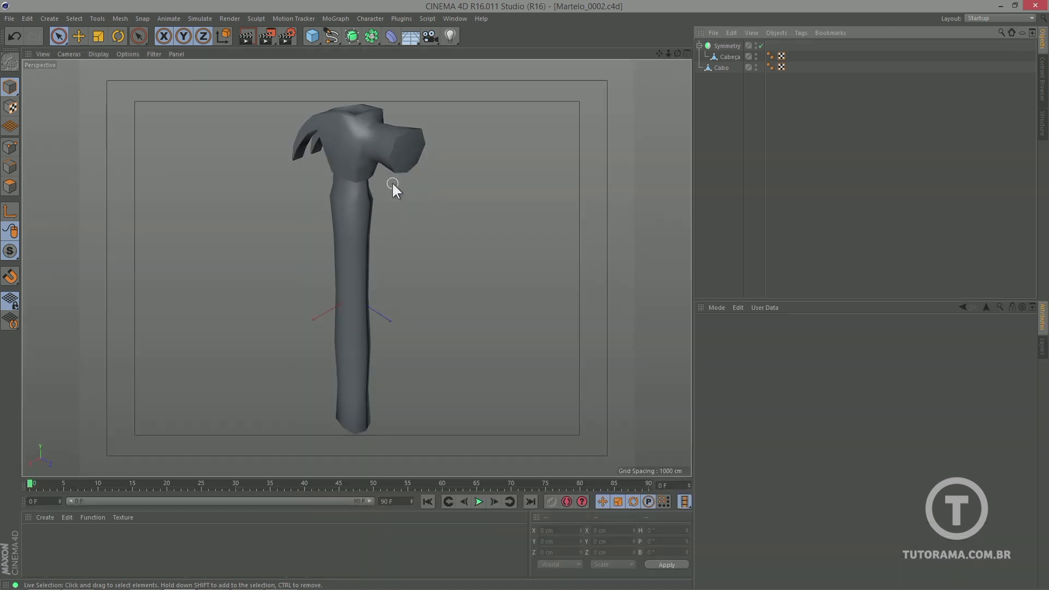
- Show the hammer in Gouraud Shading (Lines) and inspect the head's topology up close
{"action": "left_click", "coordinate": [94, 54]}
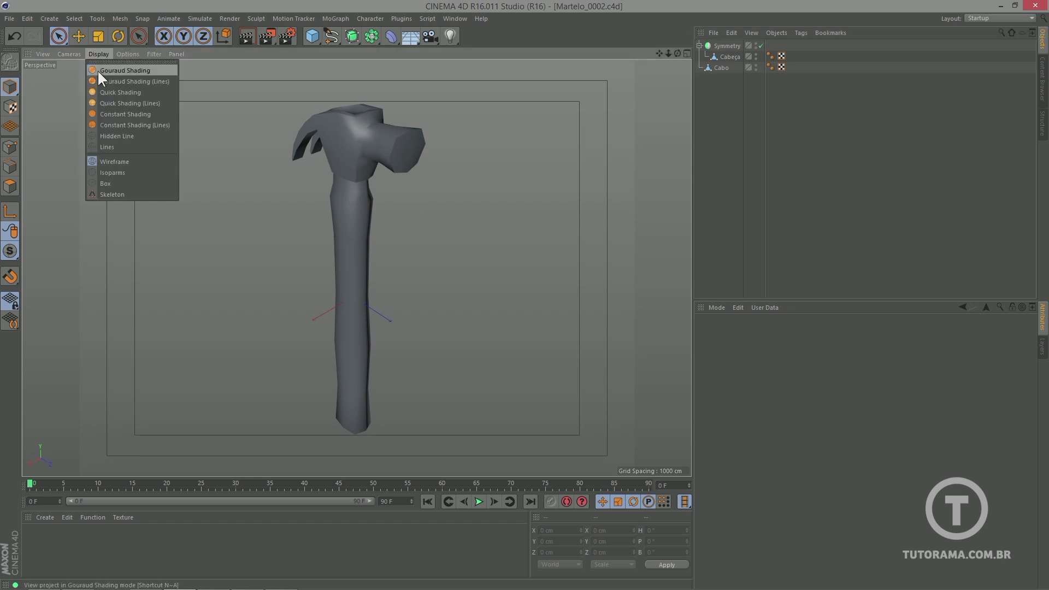
{"action": "left_click", "coordinate": [109, 81]}
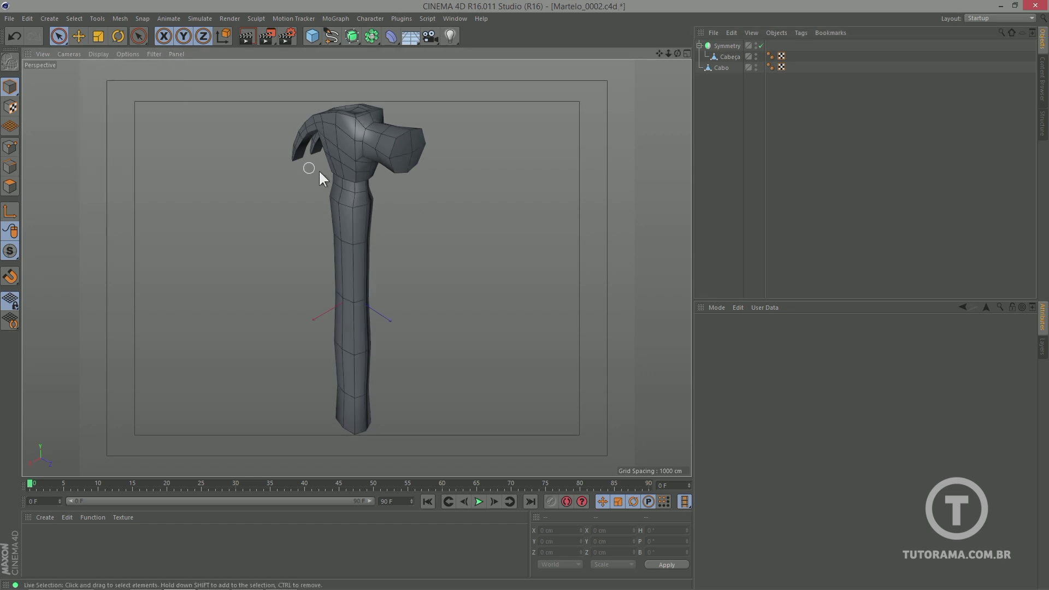
{"action": "left_click_drag", "start_coordinate": [342, 182], "coordinate": [394, 180], "text": "alt"}
{"action": "mouse_move", "coordinate": [323, 150]}
{"action": "right_mouse_down", "text": "alt"}
{"action": "mouse_move", "coordinate": [386, 145]}
{"action": "mouse_move", "coordinate": [416, 237]}
{"action": "mouse_move", "coordinate": [454, 224]}
{"action": "right_mouse_up", "text": "alt"}
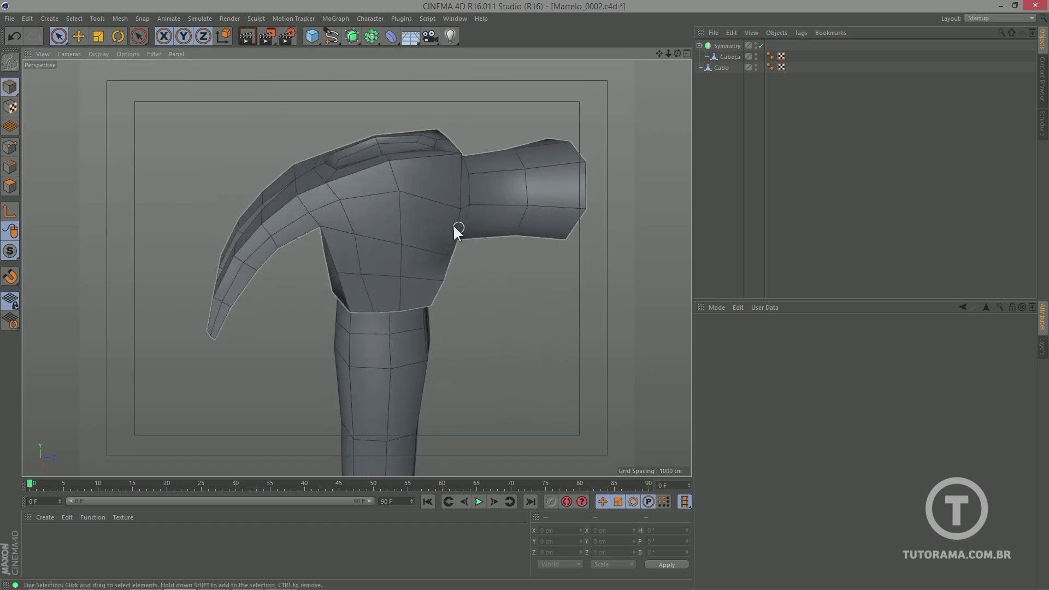
{"action": "left_click_drag", "start_coordinate": [356, 222], "coordinate": [454, 197], "text": "alt"}
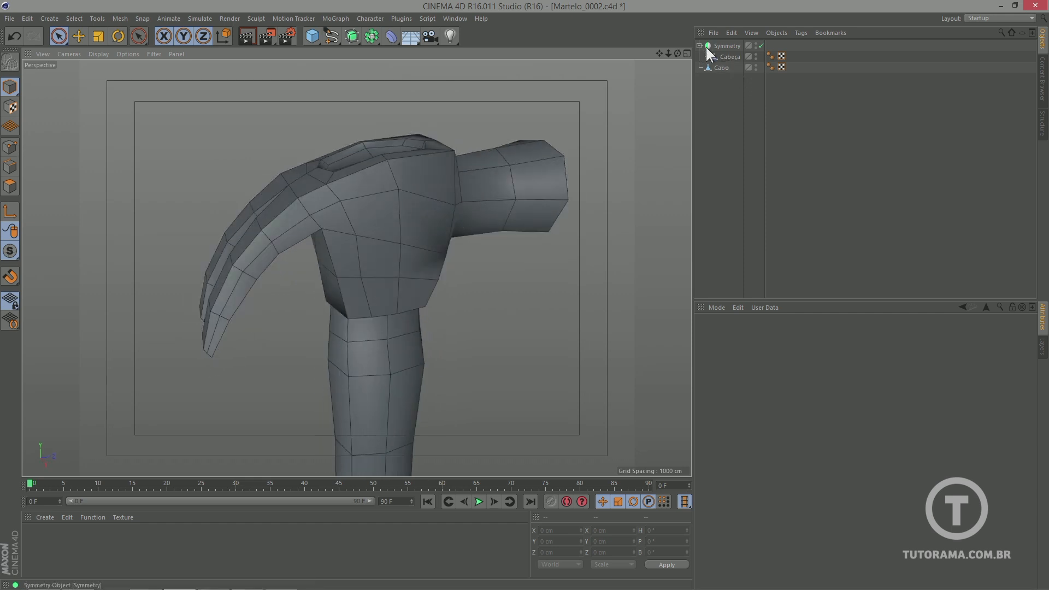
- Compare the points of Cabeça with the reference photo in the orthographic views, then deselect it and return to Model mode
{"action": "left_click", "coordinate": [728, 56]}
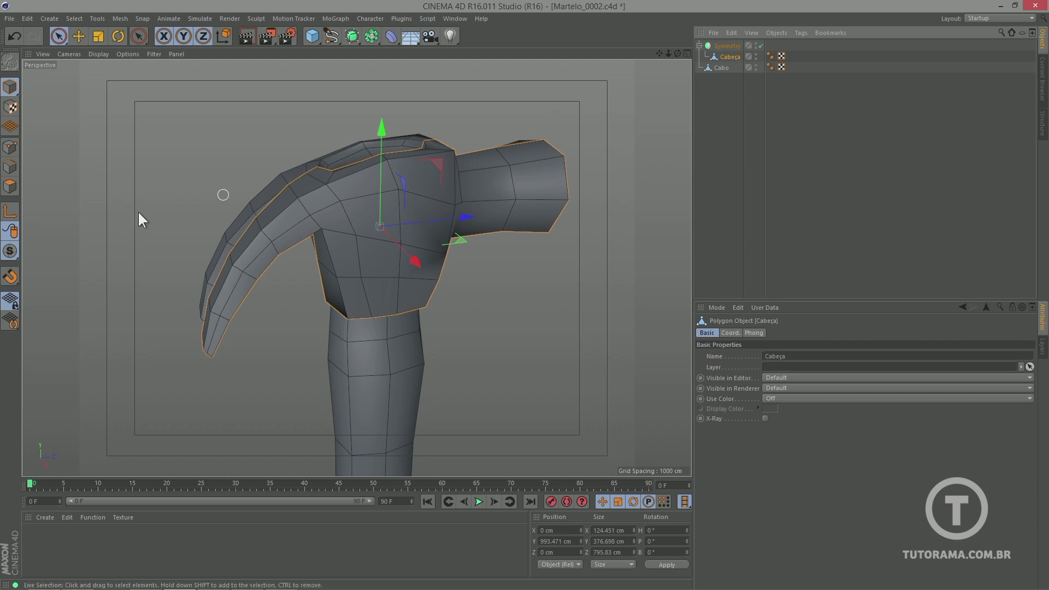
{"action": "left_click", "coordinate": [10, 150]}
{"action": "left_click_drag", "start_coordinate": [295, 261], "coordinate": [470, 280], "text": "alt"}
{"action": "key", "text": "F2"}
{"action": "key", "text": "F3"}
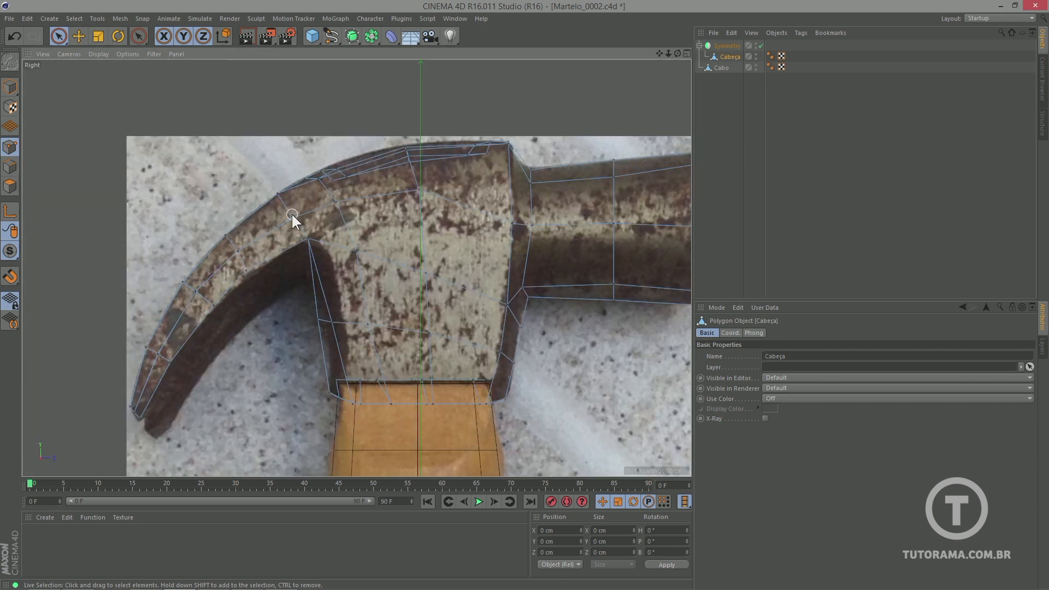
{"action": "key", "text": "F4"}
{"action": "key", "text": "F1"}
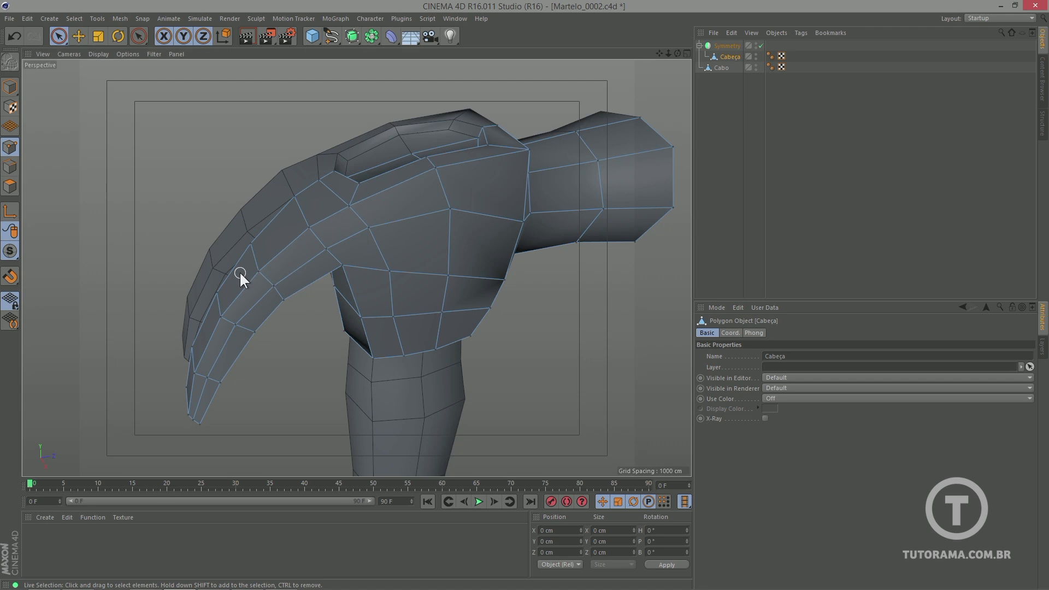
{"action": "scroll", "coordinate": [507, 280], "scroll_direction": "down", "scroll_amount": 5}
{"action": "left_click_drag", "start_coordinate": [475, 257], "coordinate": [421, 235], "text": "alt"}
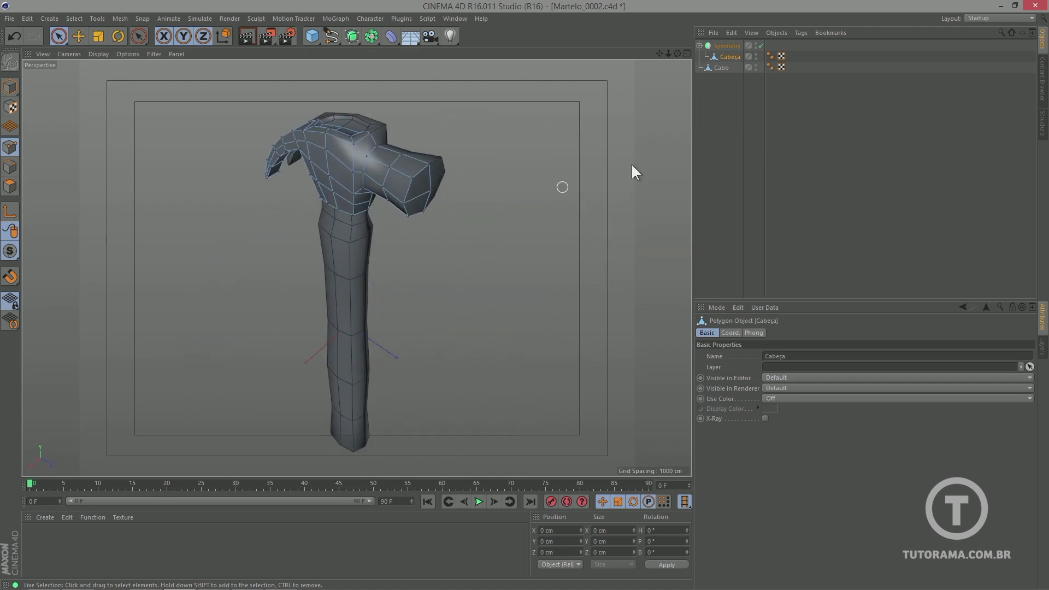
{"action": "left_click", "coordinate": [733, 119]}
{"action": "left_click", "coordinate": [11, 90]}
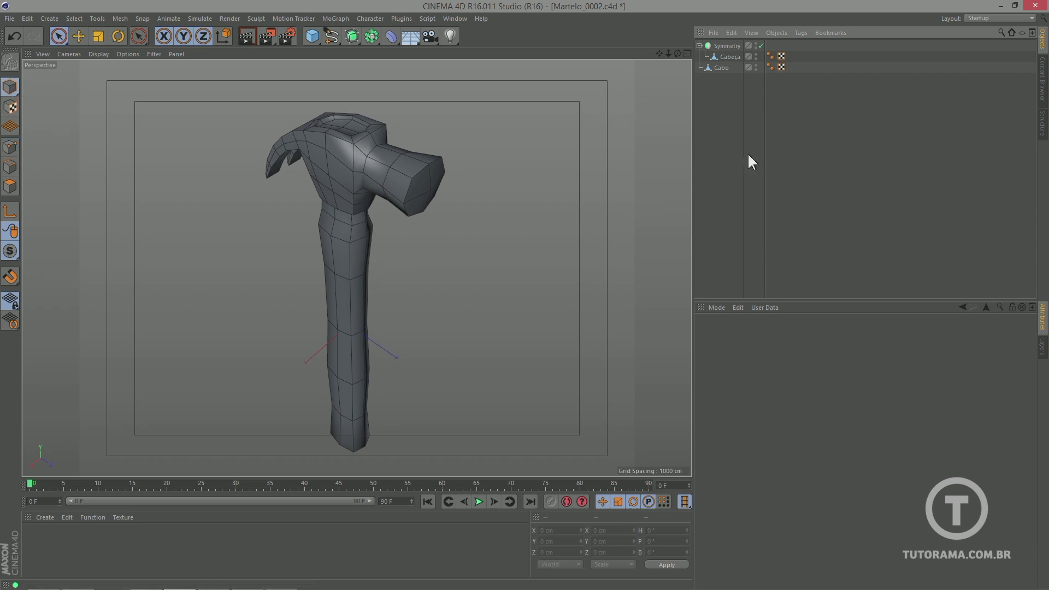
- Switch to plain Gouraud Shading and render the hammer in the viewport
{"action": "left_click_drag", "start_coordinate": [457, 253], "coordinate": [432, 245], "text": "alt"}
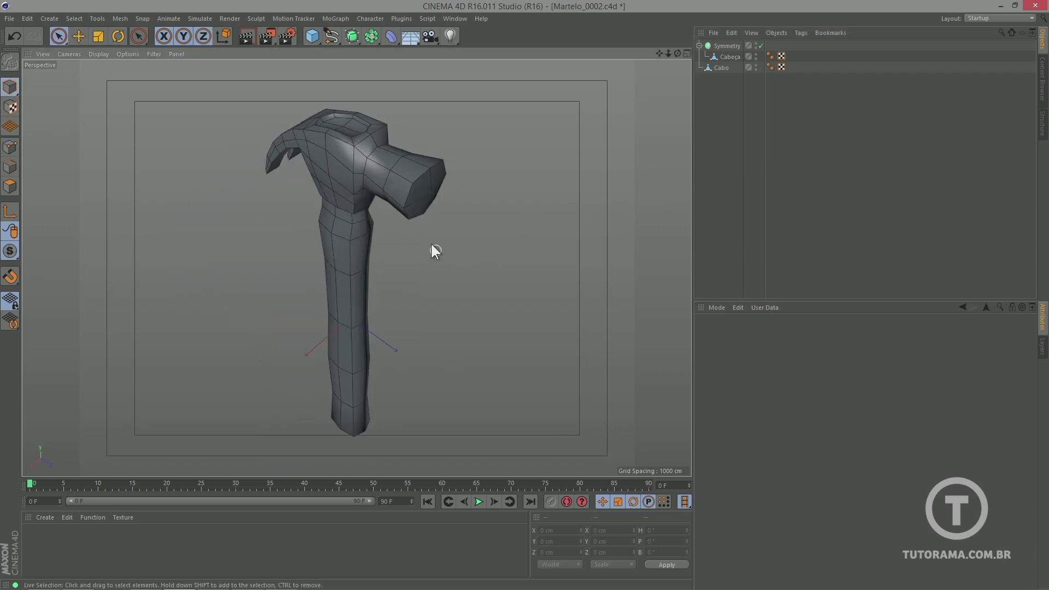
{"action": "left_click", "coordinate": [98, 53]}
{"action": "left_click", "coordinate": [110, 69]}
{"action": "mouse_move", "coordinate": [336, 180]}
{"action": "left_mouse_down", "text": "alt"}
{"action": "mouse_move", "coordinate": [346, 174]}
{"action": "mouse_move", "coordinate": [359, 208]}
{"action": "mouse_move", "coordinate": [323, 193]}
{"action": "mouse_move", "coordinate": [340, 217]}
{"action": "left_mouse_up", "text": "alt"}
{"action": "mouse_move", "coordinate": [344, 170]}
{"action": "left_mouse_down", "text": "alt"}
{"action": "mouse_move", "coordinate": [390, 186]}
{"action": "mouse_move", "coordinate": [348, 146]}
{"action": "mouse_move", "coordinate": [367, 157]}
{"action": "mouse_move", "coordinate": [334, 156]}
{"action": "left_mouse_up", "text": "alt"}
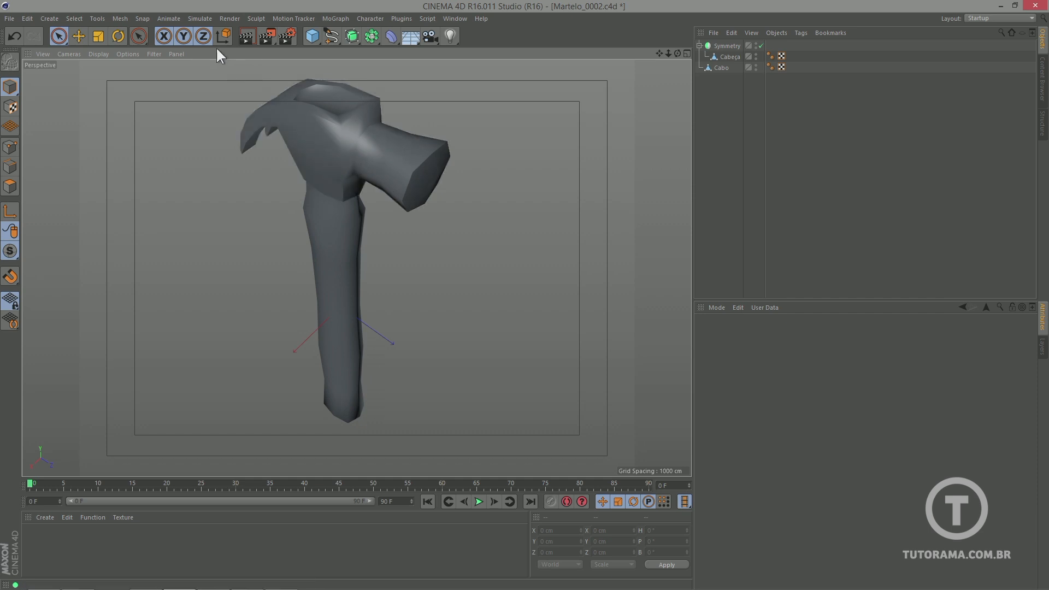
{"action": "left_click", "coordinate": [246, 37]}
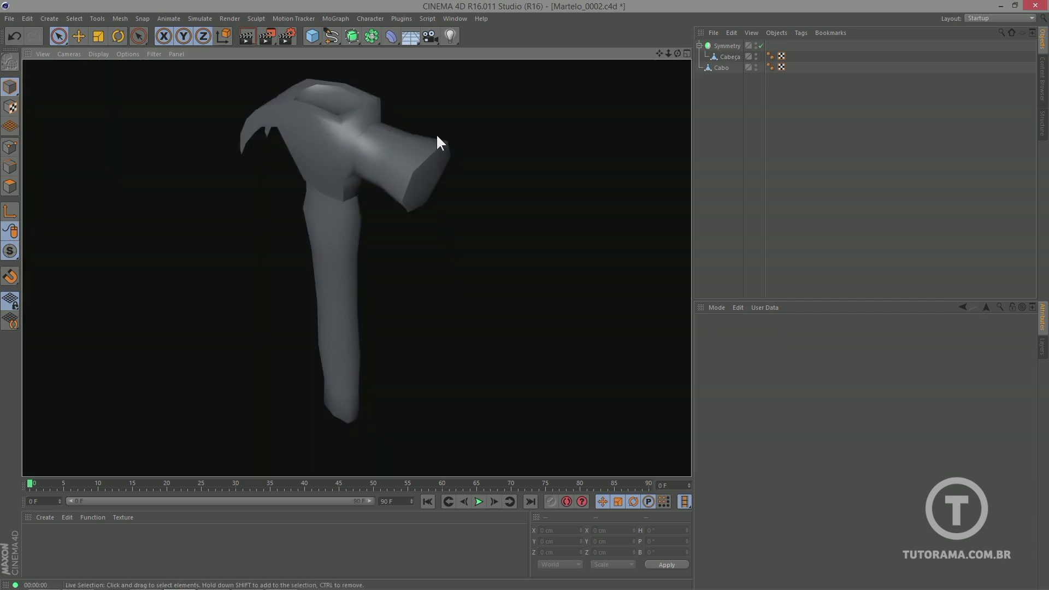
{"action": "left_click", "coordinate": [404, 202]}
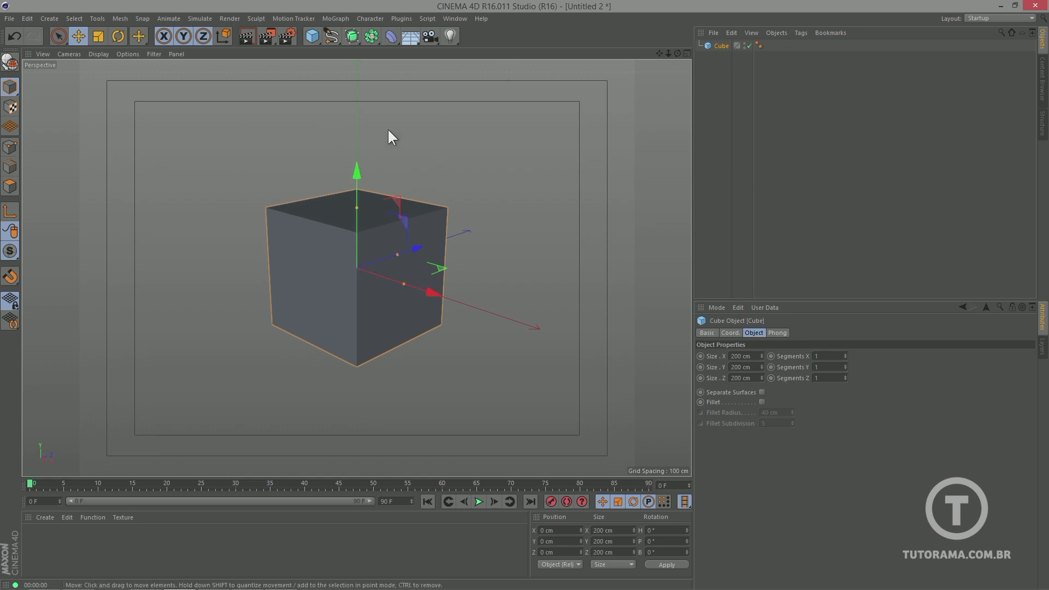
- In the separate cube scene, show Gouraud Shading (Lines) and place the cube under a new Subdivision Surface
{"action": "left_click", "coordinate": [93, 54]}
{"action": "left_click", "coordinate": [104, 79]}
{"action": "left_click_drag", "start_coordinate": [527, 218], "coordinate": [447, 245], "text": "alt"}
{"action": "left_click", "coordinate": [352, 36]}
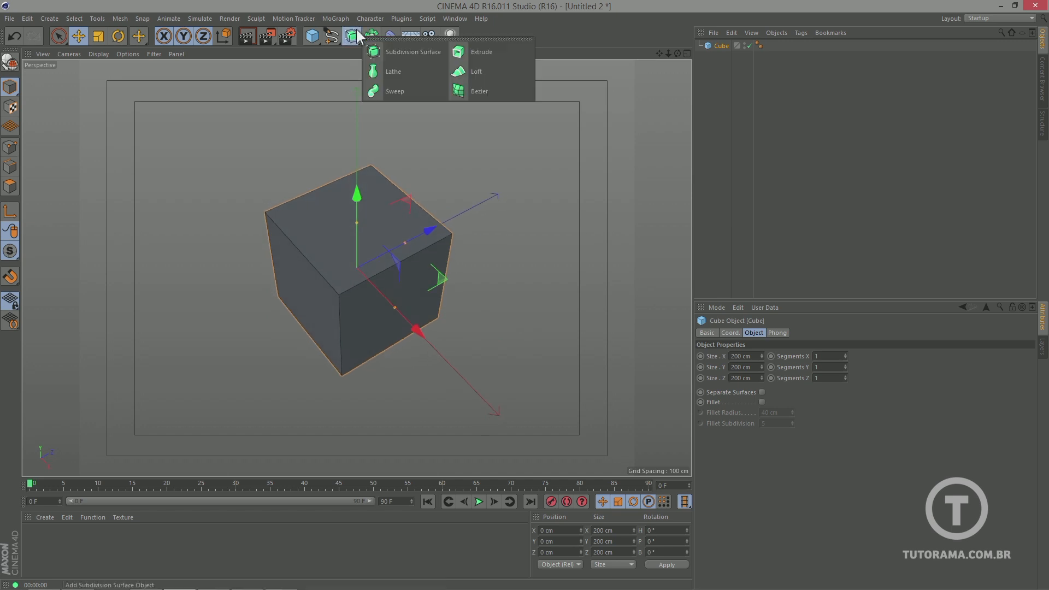
{"action": "left_click", "coordinate": [398, 49]}
{"action": "left_click_drag", "start_coordinate": [717, 59], "coordinate": [733, 47]}
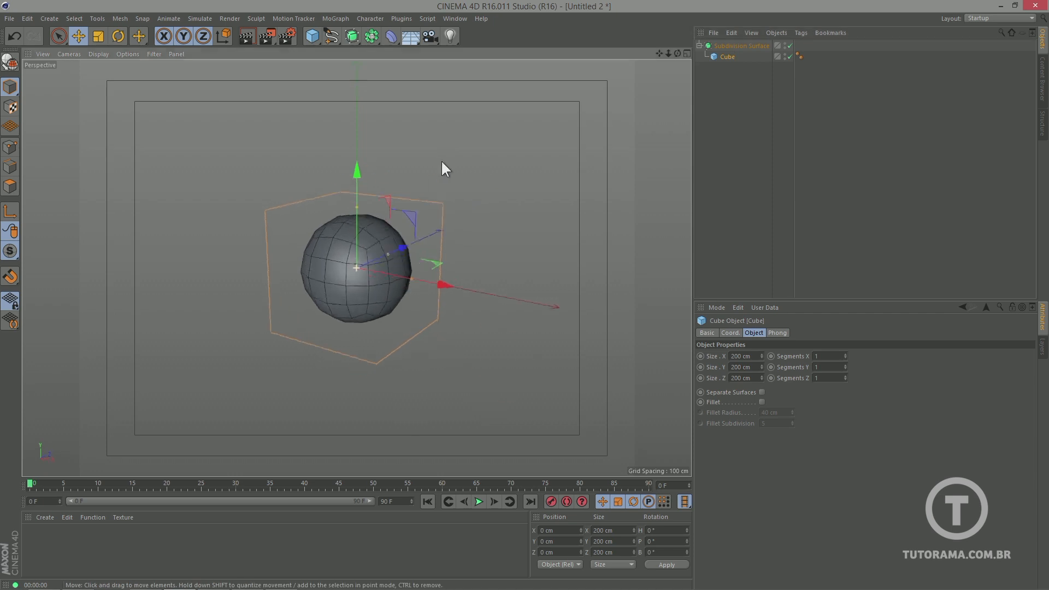
{"action": "left_click_drag", "start_coordinate": [441, 160], "coordinate": [403, 226], "text": "alt"}
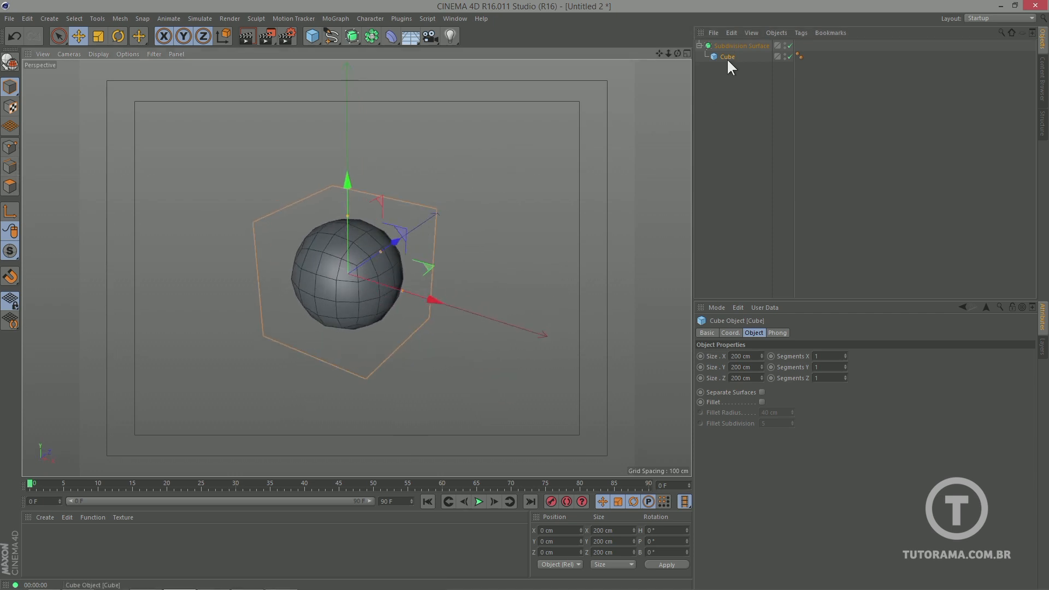
- Make the cube editable and switch to Edge mode
{"action": "key", "text": "c"}
{"action": "left_click", "coordinate": [11, 176]}
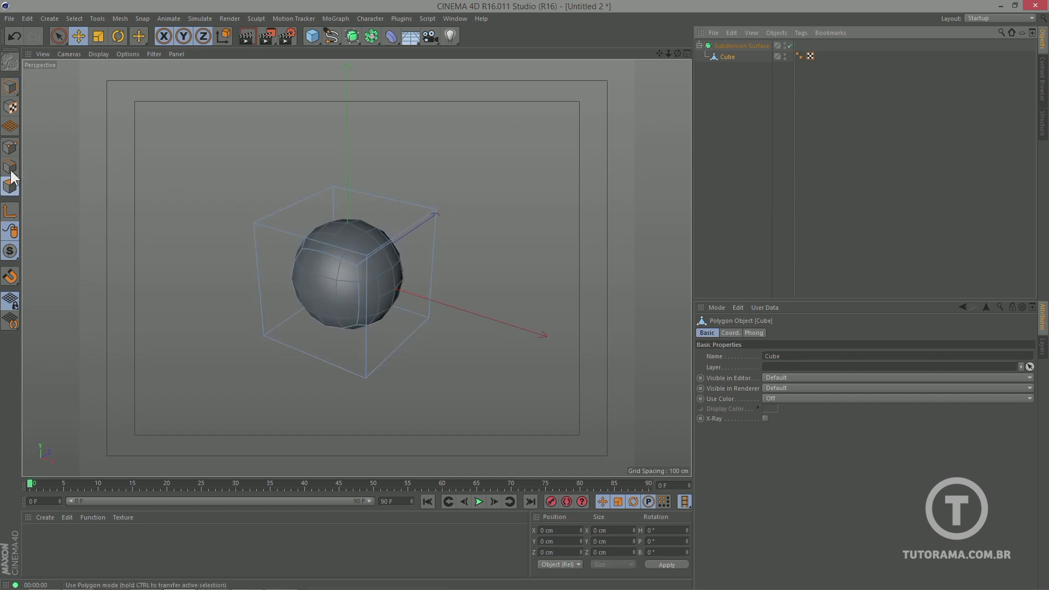
{"action": "left_click", "coordinate": [11, 170]}
{"action": "right_click_drag", "start_coordinate": [310, 268], "coordinate": [371, 264], "text": "alt"}
{"action": "left_click_drag", "start_coordinate": [378, 263], "coordinate": [415, 238], "text": "alt"}
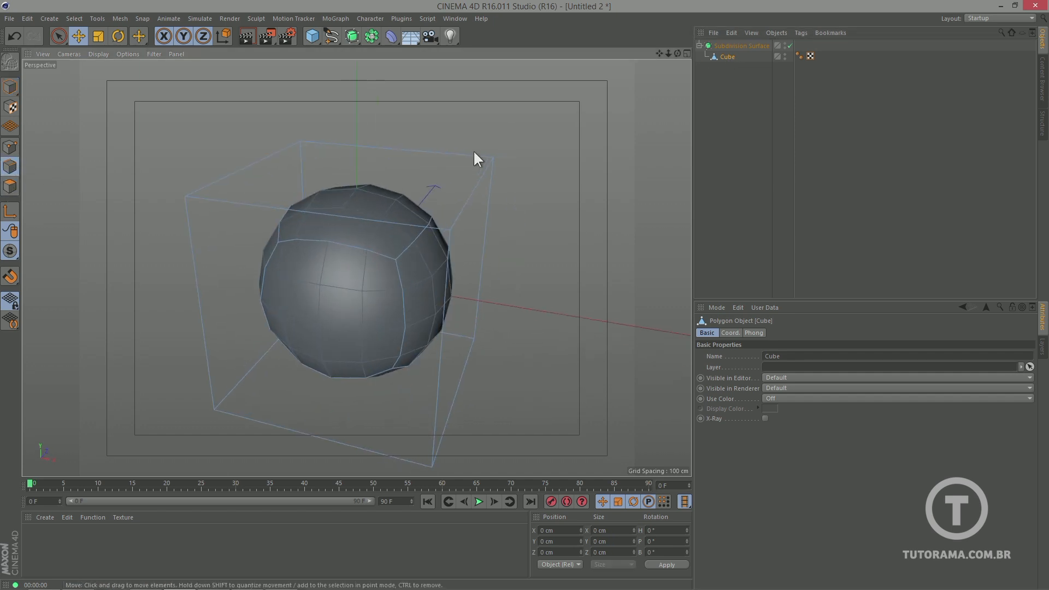
- With the Knife in Loop mode, cut several edge loops close to the cube's face on the positive X side
{"action": "right_click", "coordinate": [473, 150]}
{"action": "left_click", "coordinate": [498, 284]}
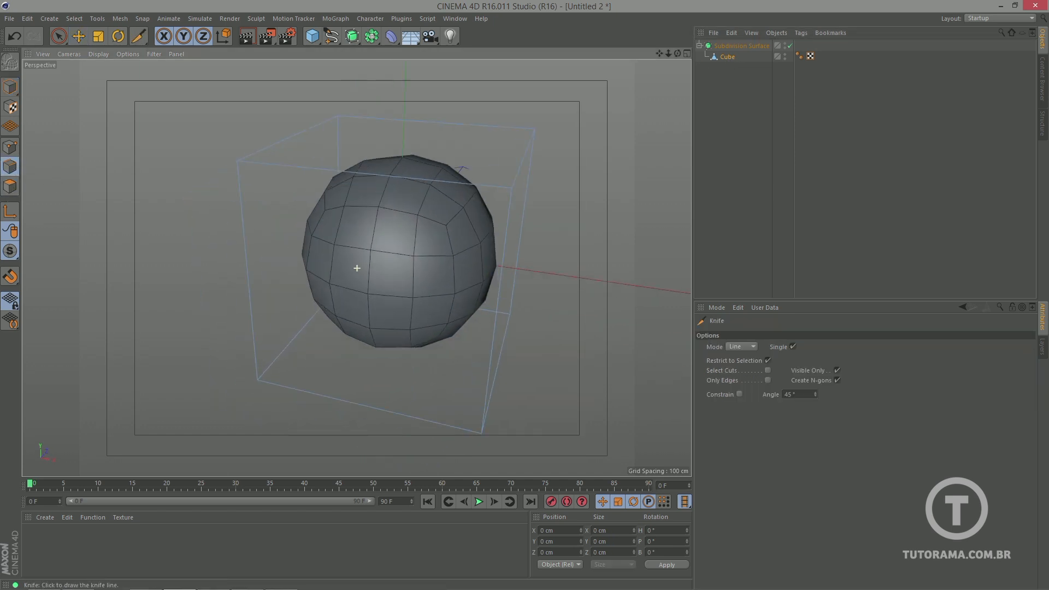
{"action": "left_click", "coordinate": [742, 346]}
{"action": "left_click", "coordinate": [730, 388]}
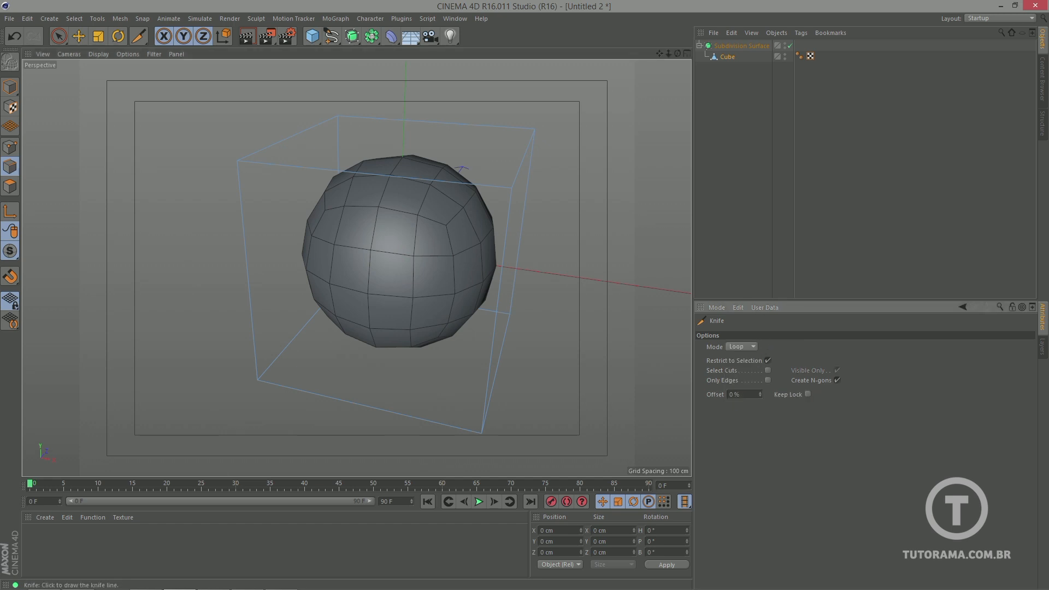
{"action": "left_click", "coordinate": [485, 186]}
{"action": "left_click_drag", "start_coordinate": [516, 216], "coordinate": [495, 222], "text": "alt"}
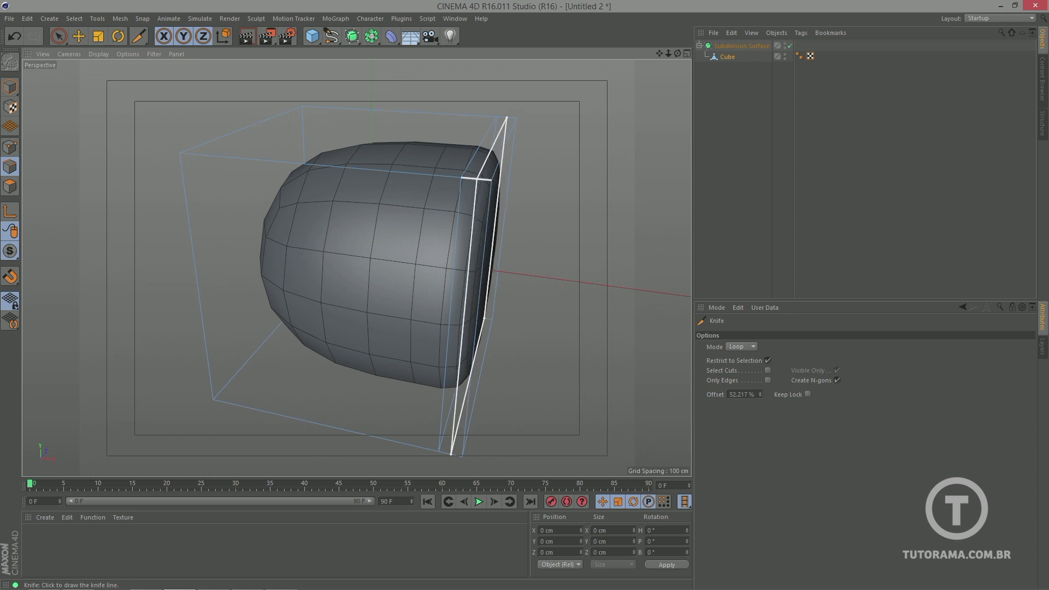
{"action": "left_click", "coordinate": [469, 222]}
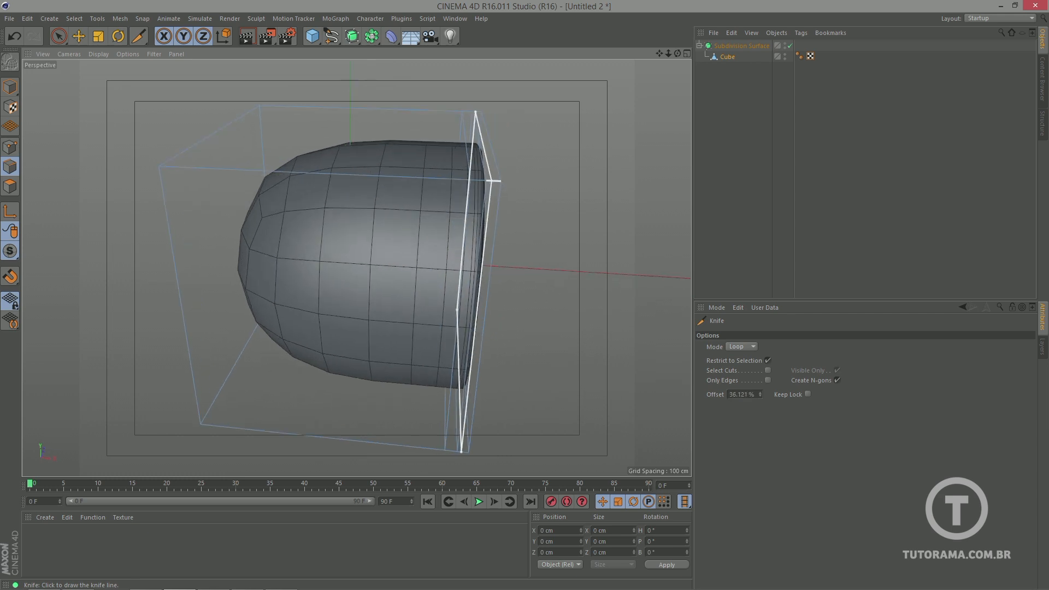
{"action": "left_click", "coordinate": [494, 176]}
- Cut two more edge loops just below the cube's top face to sharpen its smoothed upper edge
{"action": "left_click_drag", "start_coordinate": [494, 175], "coordinate": [533, 199], "text": "alt"}
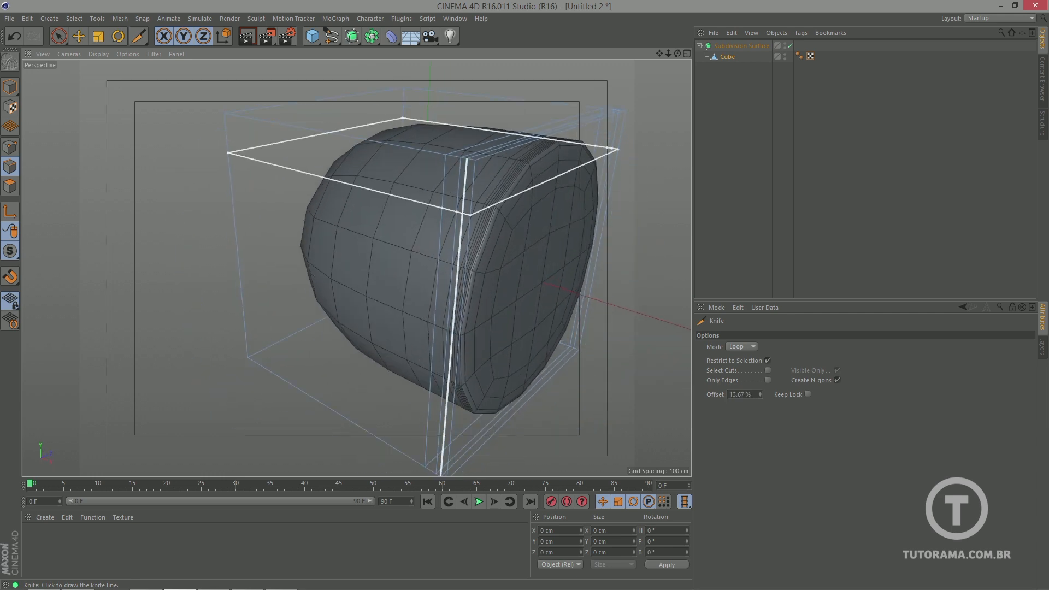
{"action": "left_click_drag", "start_coordinate": [460, 214], "coordinate": [547, 214], "text": "alt"}
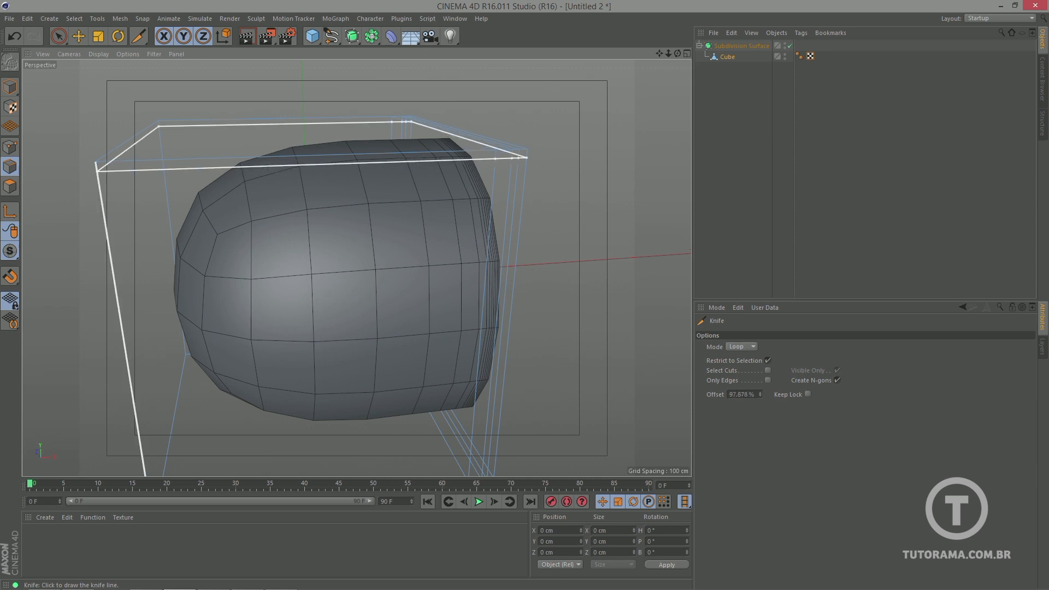
{"action": "left_click", "coordinate": [97, 171]}
{"action": "left_click", "coordinate": [98, 177]}
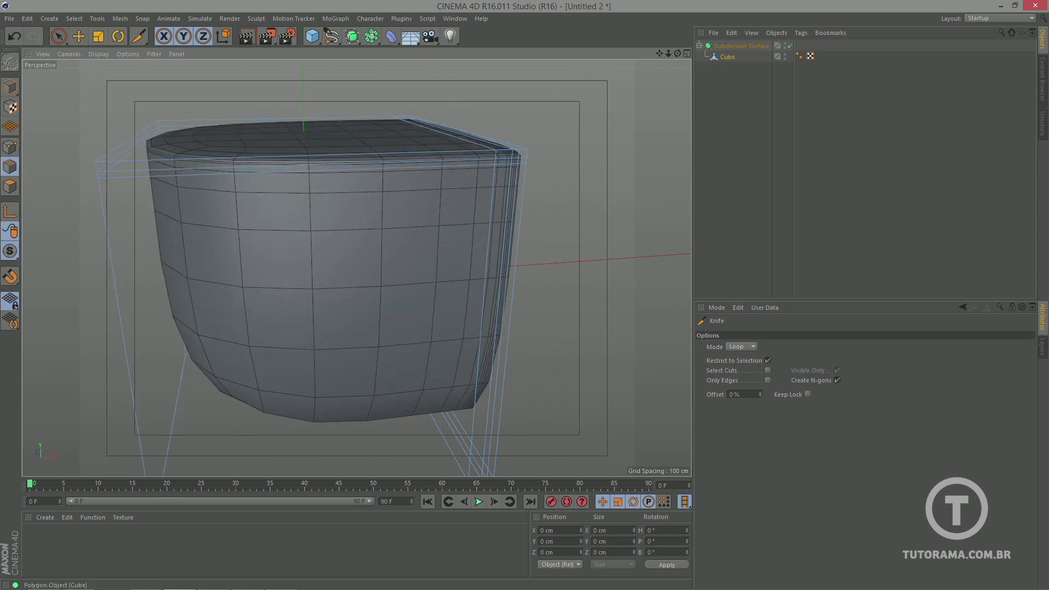
- Deselect the cube in Model mode and render the subdivided shape in the viewport
{"action": "mouse_move", "coordinate": [469, 166]}
{"action": "left_mouse_down", "text": "alt"}
{"action": "mouse_move", "coordinate": [468, 126]}
{"action": "mouse_move", "coordinate": [481, 167]}
{"action": "left_mouse_up", "text": "alt"}
{"action": "right_click_drag", "start_coordinate": [468, 166], "coordinate": [416, 166], "text": "alt"}
{"action": "left_click_drag", "start_coordinate": [468, 166], "coordinate": [437, 166], "text": "alt"}
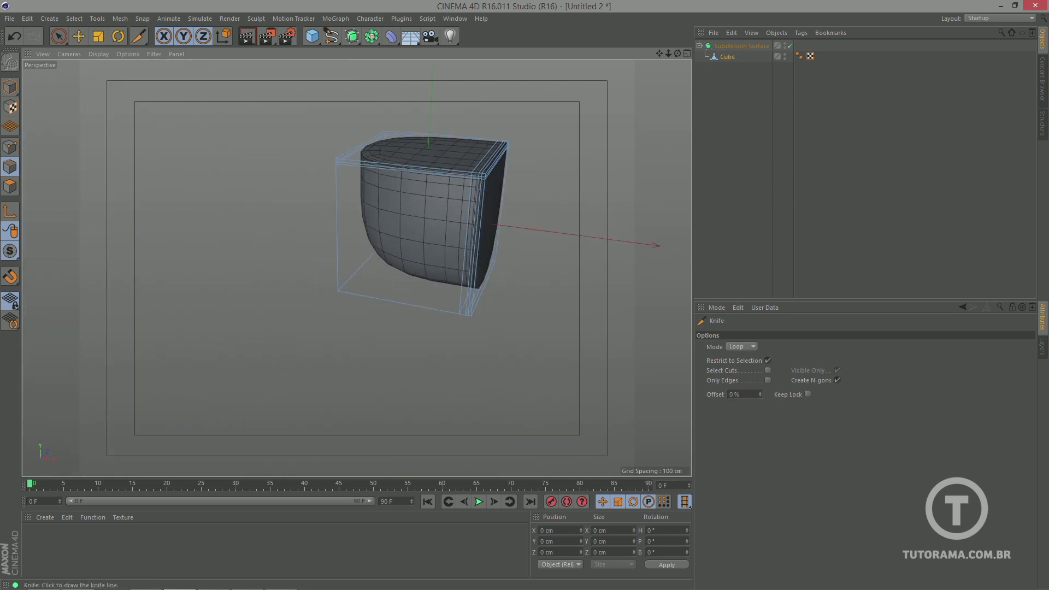
{"action": "left_click", "coordinate": [4, 90]}
{"action": "left_click", "coordinate": [741, 133]}
{"action": "left_click_drag", "start_coordinate": [531, 174], "coordinate": [503, 179], "text": "alt"}
{"action": "left_click", "coordinate": [240, 35]}
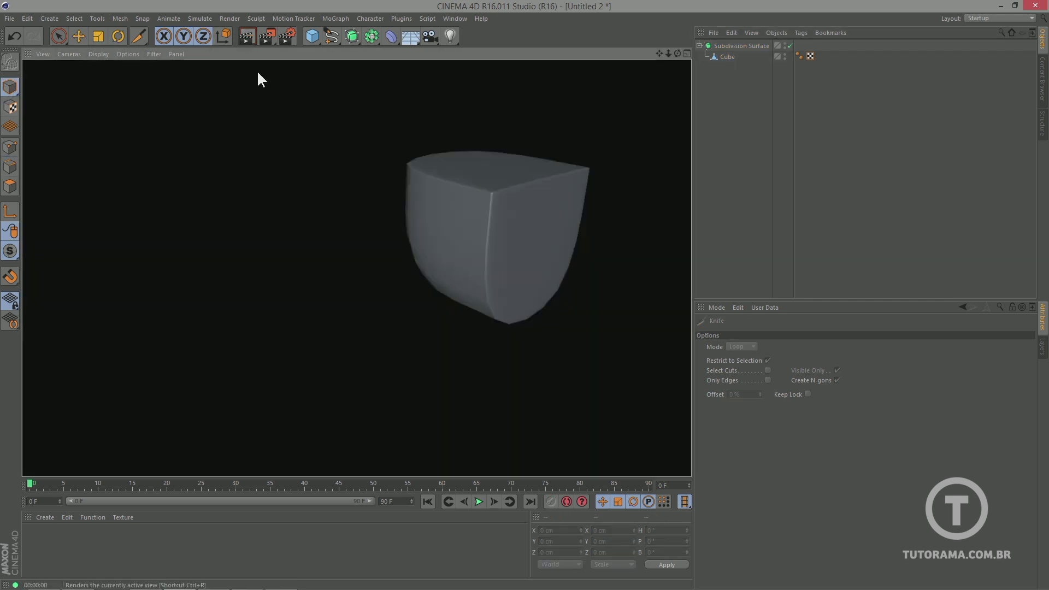
- Return to the Martelo_0002 hammer scene and look over its wireframe
{"action": "left_click_drag", "start_coordinate": [454, 203], "coordinate": [392, 192], "text": "alt"}
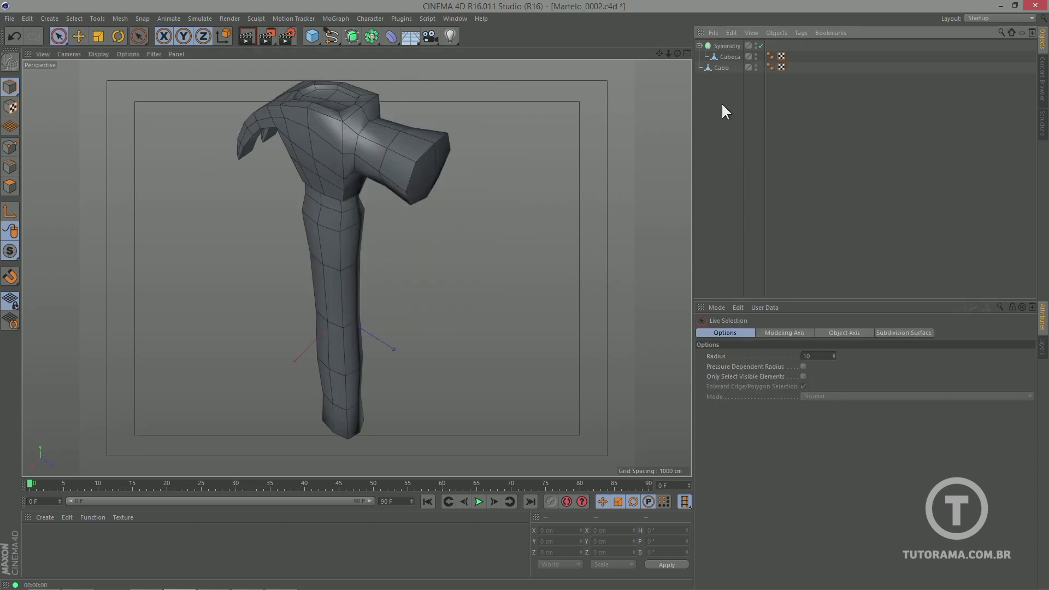
{"action": "left_click_drag", "start_coordinate": [438, 186], "coordinate": [382, 222], "text": "alt"}
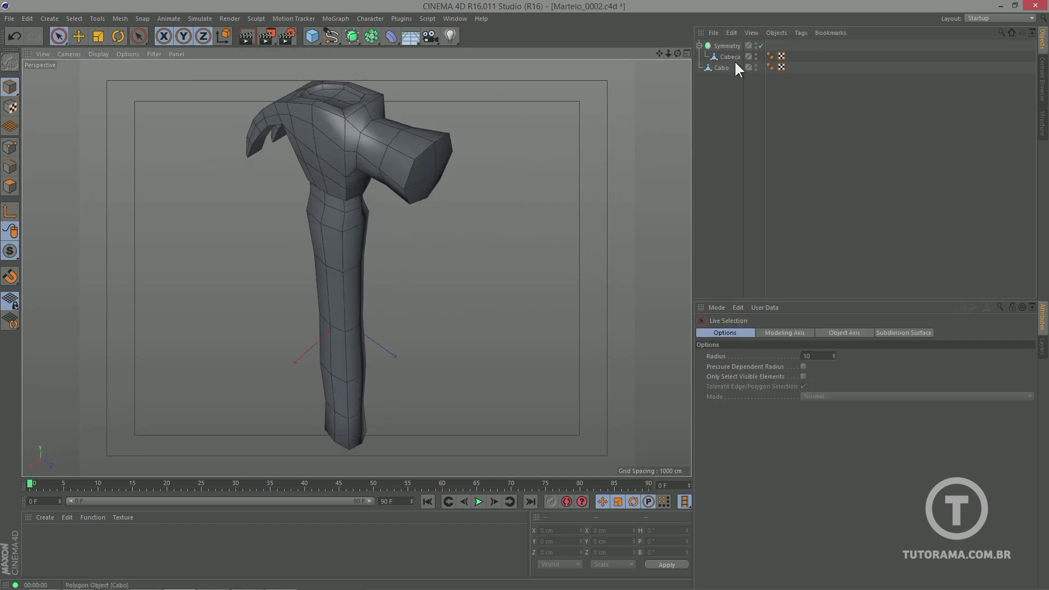
- Convert the Symmetry object with Current State to Object, delete the original, and keep the full Cabeça mesh at the top level beside Cabo
{"action": "left_click", "coordinate": [727, 46]}
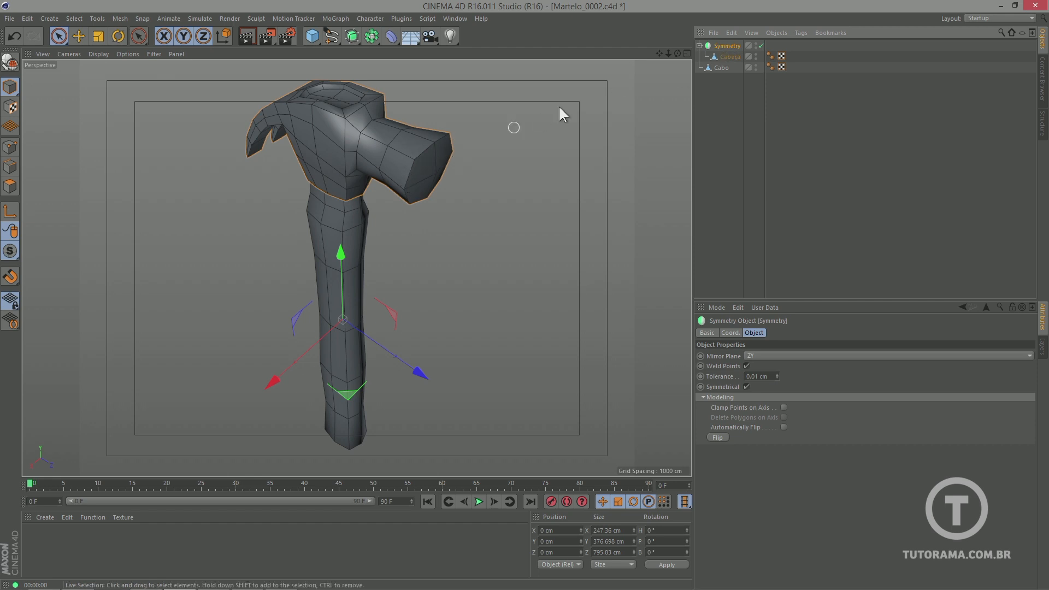
{"action": "right_click", "coordinate": [723, 48]}
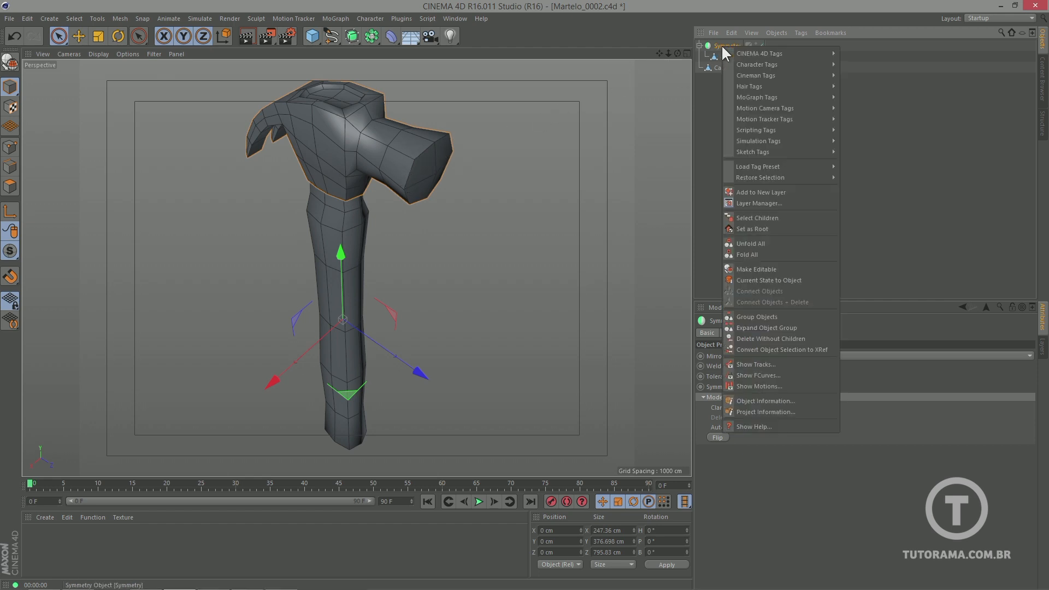
{"action": "left_click", "coordinate": [777, 280]}
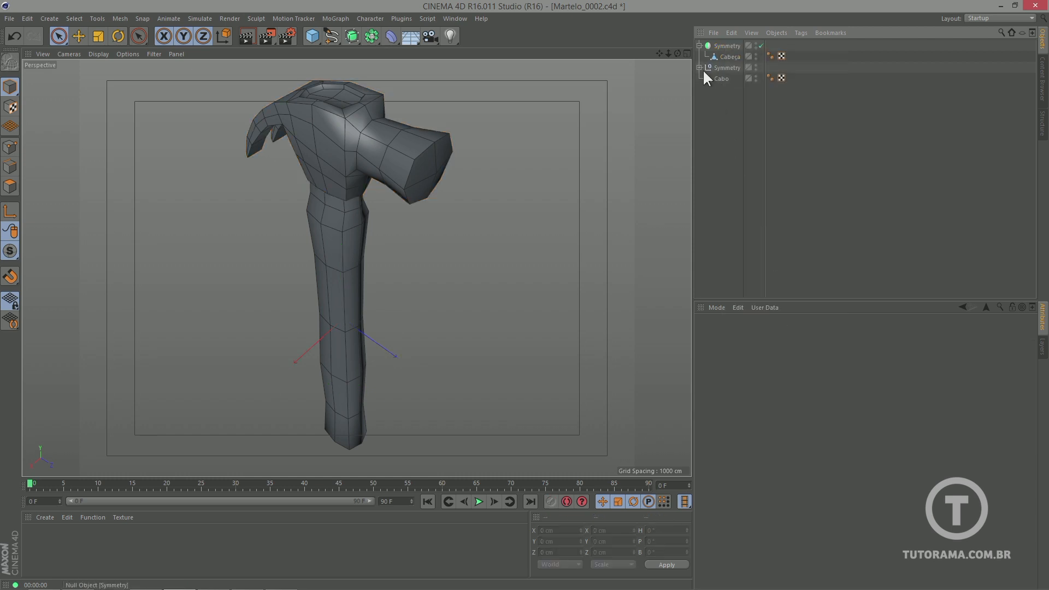
{"action": "key", "text": "Delete"}
{"action": "left_click_drag", "start_coordinate": [729, 79], "coordinate": [733, 98]}
{"action": "left_click", "coordinate": [721, 47]}
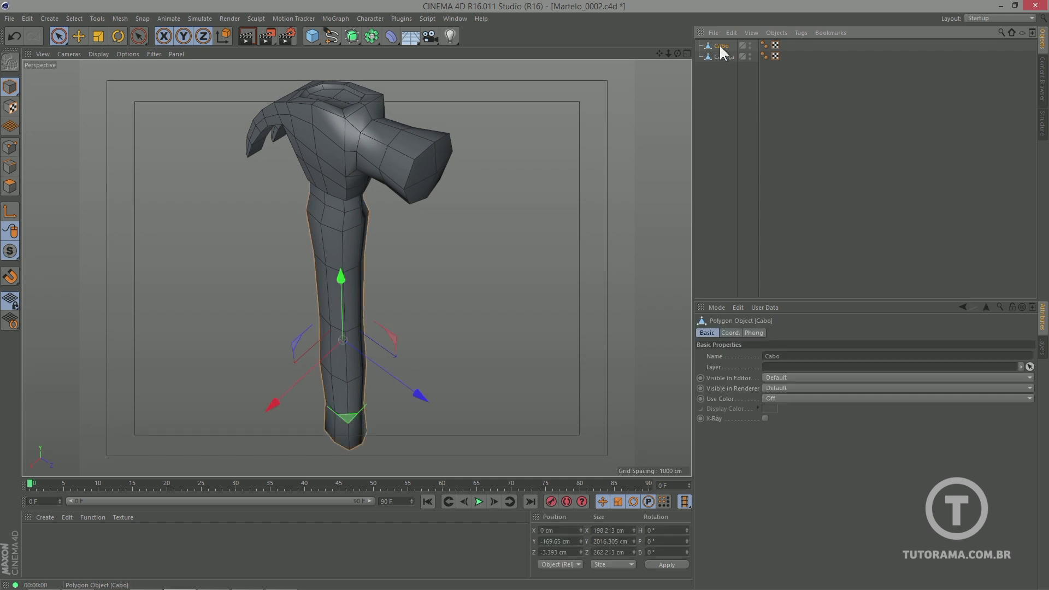
- Test-move the Cabeça head upward, undo the move, and run a mesh command on the head
{"action": "left_click", "coordinate": [721, 57]}
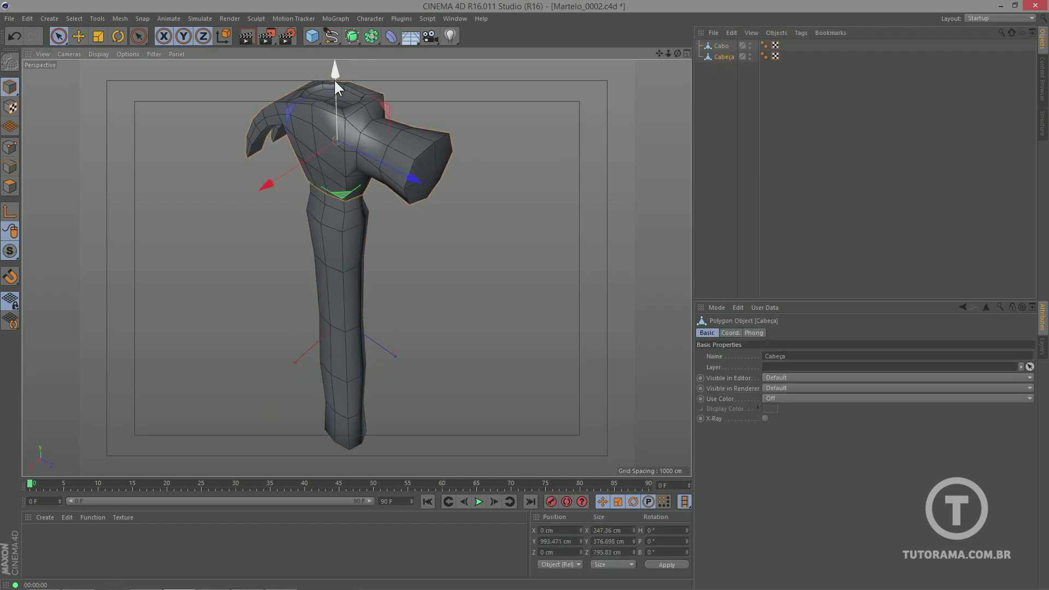
{"action": "left_click_drag", "start_coordinate": [334, 78], "coordinate": [338, 73]}
{"action": "key", "text": "ctrl+z"}
{"action": "left_click_drag", "start_coordinate": [375, 133], "coordinate": [253, 63], "text": "alt"}
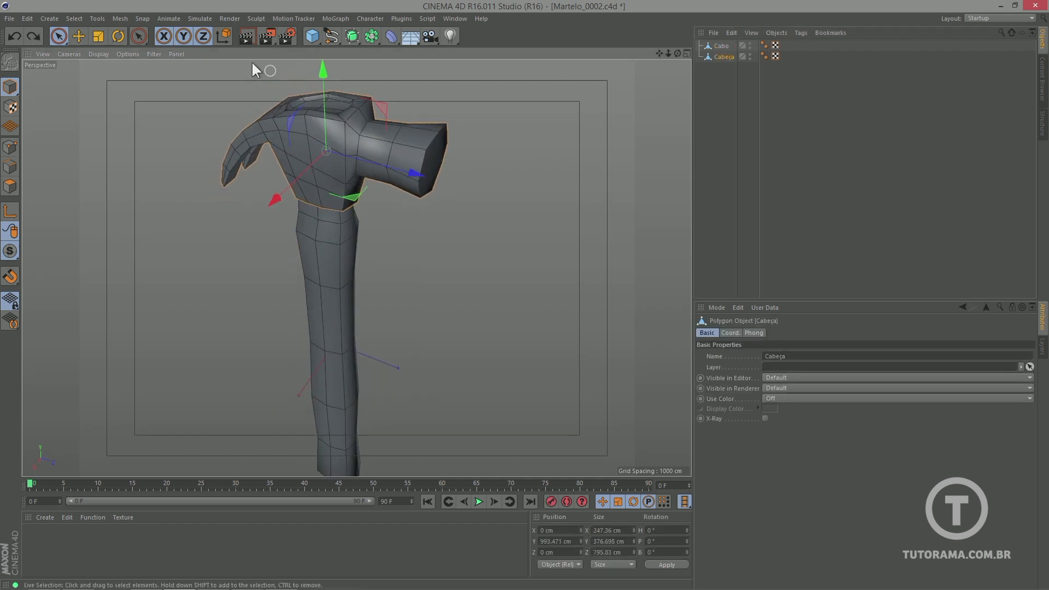
{"action": "left_click", "coordinate": [120, 18]}
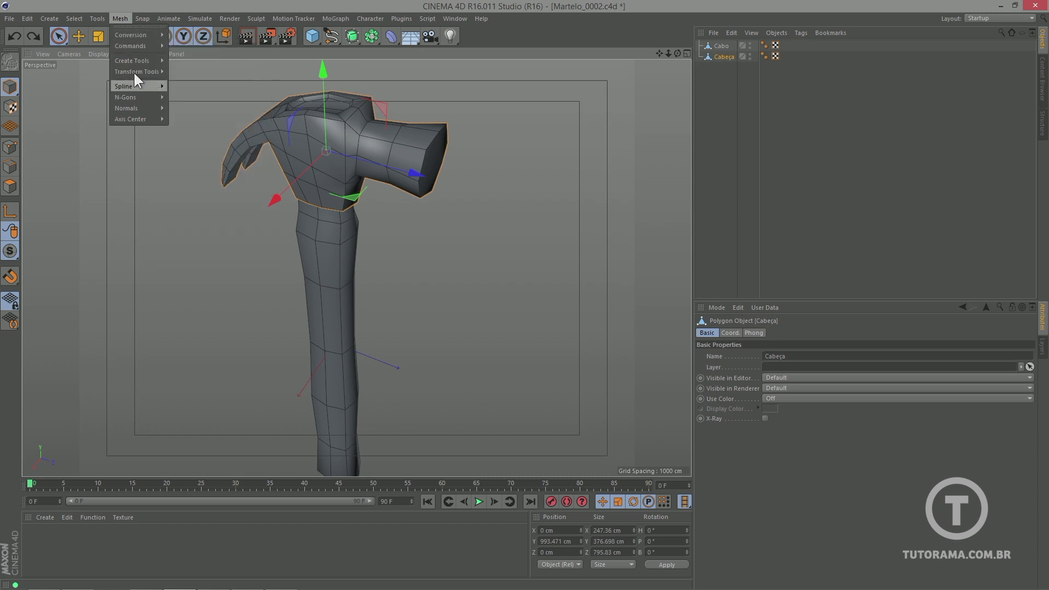
{"action": "mouse_move", "coordinate": [137, 46]}
{"action": "left_click", "coordinate": [194, 228]}
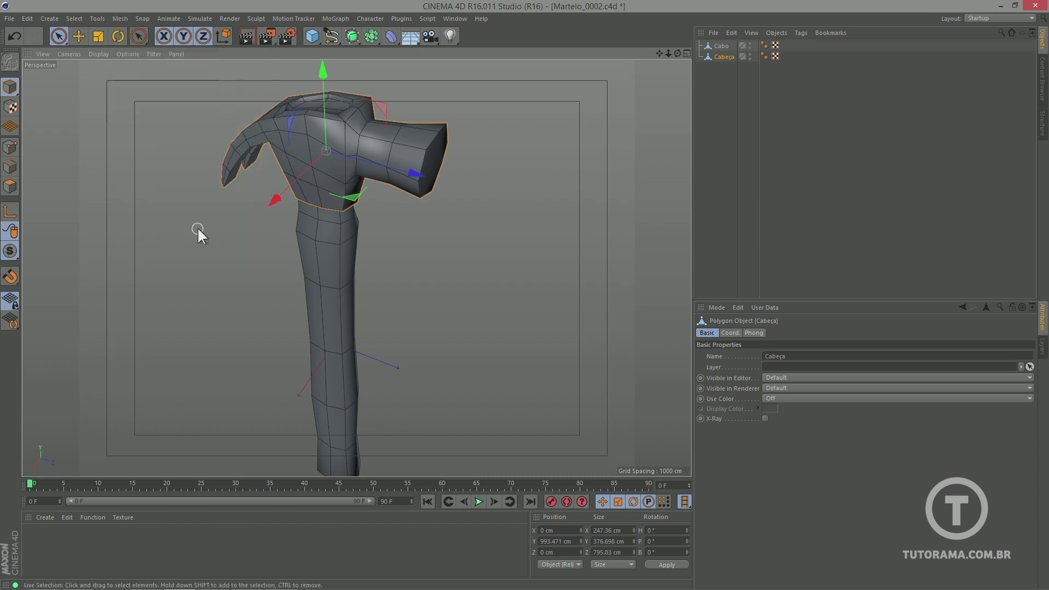
{"action": "left_click_drag", "start_coordinate": [198, 228], "coordinate": [418, 176], "text": "alt"}
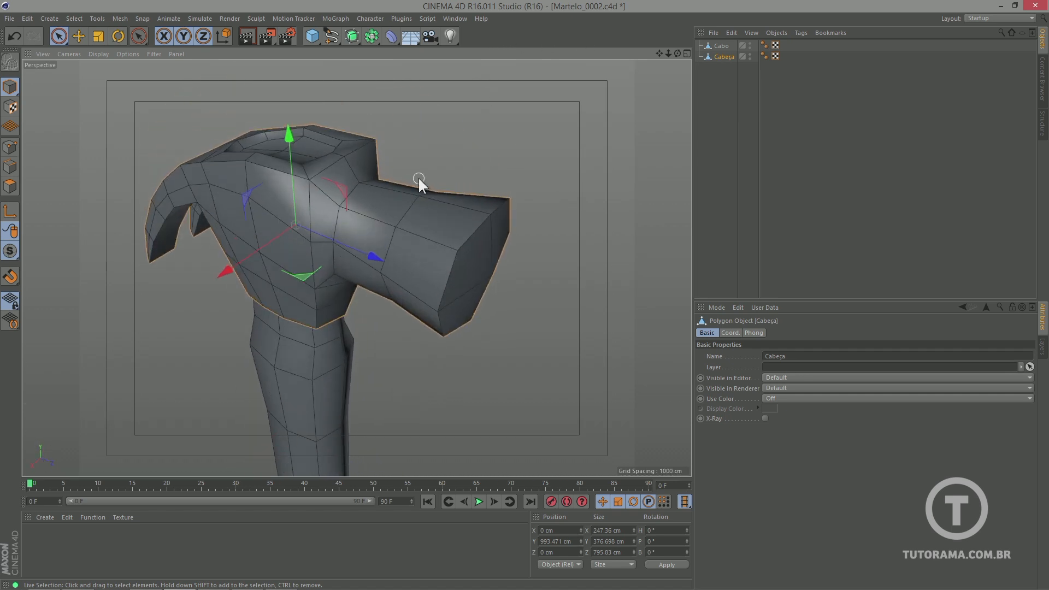
- Add a Subdivision Surface, make Cabeça its child, and render the smoothed head in the viewport
{"action": "left_click", "coordinate": [733, 107]}
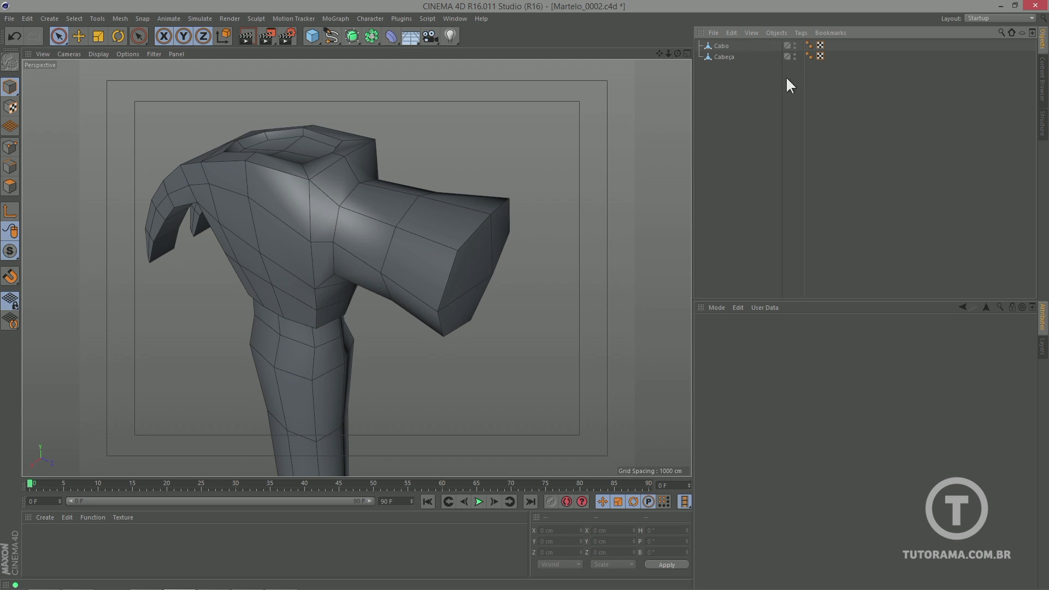
{"action": "left_click", "coordinate": [357, 41]}
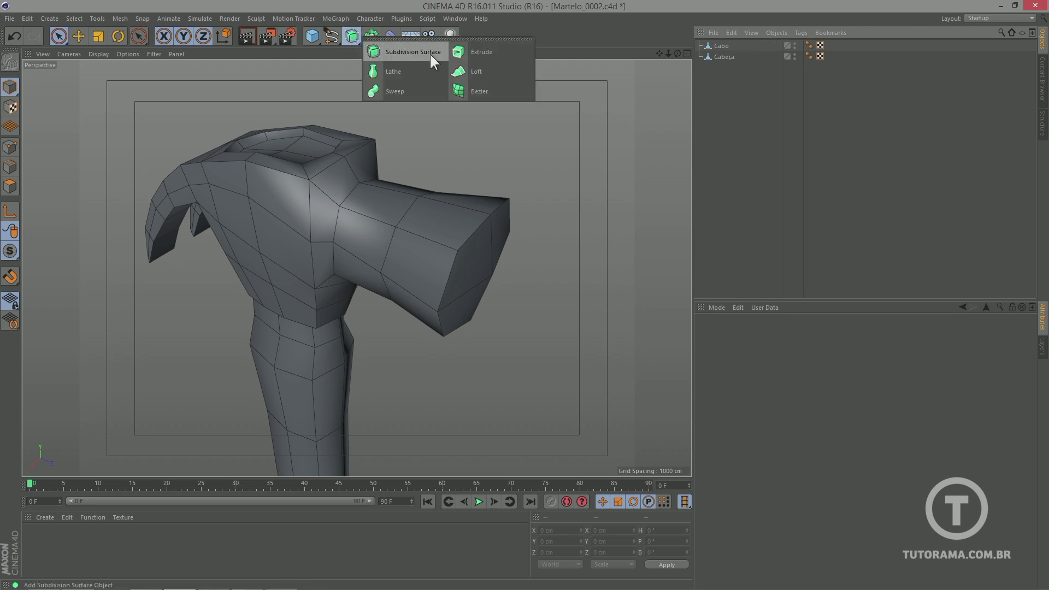
{"action": "left_click", "coordinate": [413, 52]}
{"action": "left_click_drag", "start_coordinate": [756, 65], "coordinate": [742, 46]}
{"action": "right_click_drag", "start_coordinate": [399, 218], "coordinate": [480, 178], "text": "alt"}
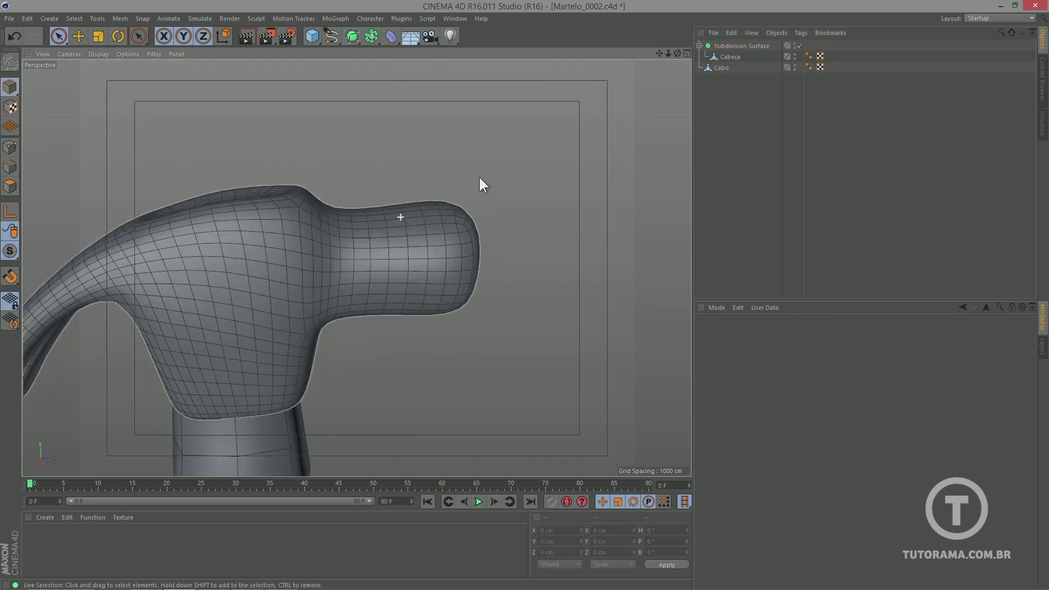
{"action": "left_click_drag", "start_coordinate": [480, 178], "coordinate": [368, 225], "text": "alt"}
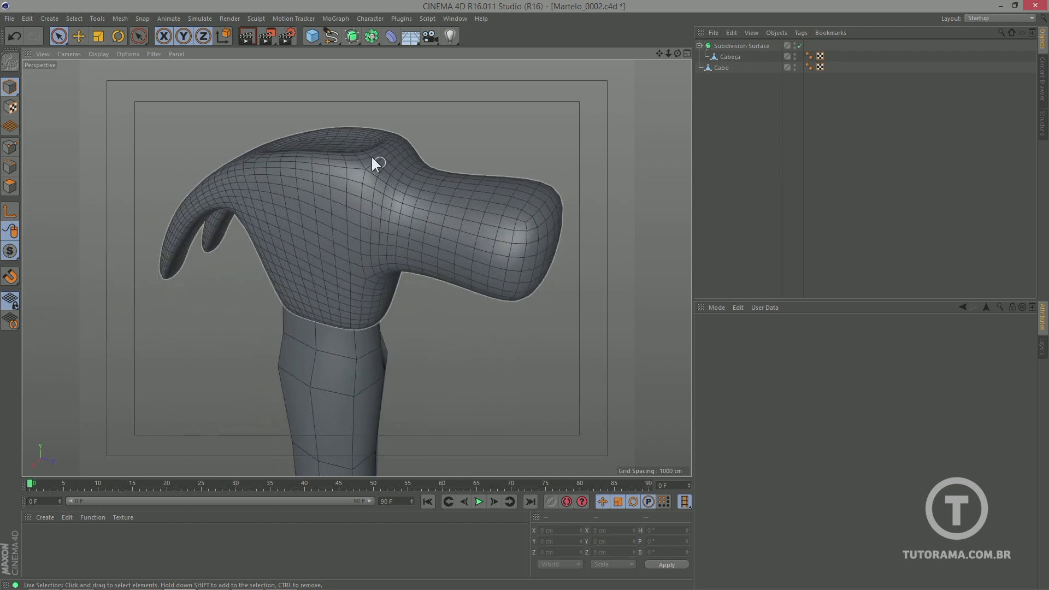
{"action": "left_click", "coordinate": [248, 37]}
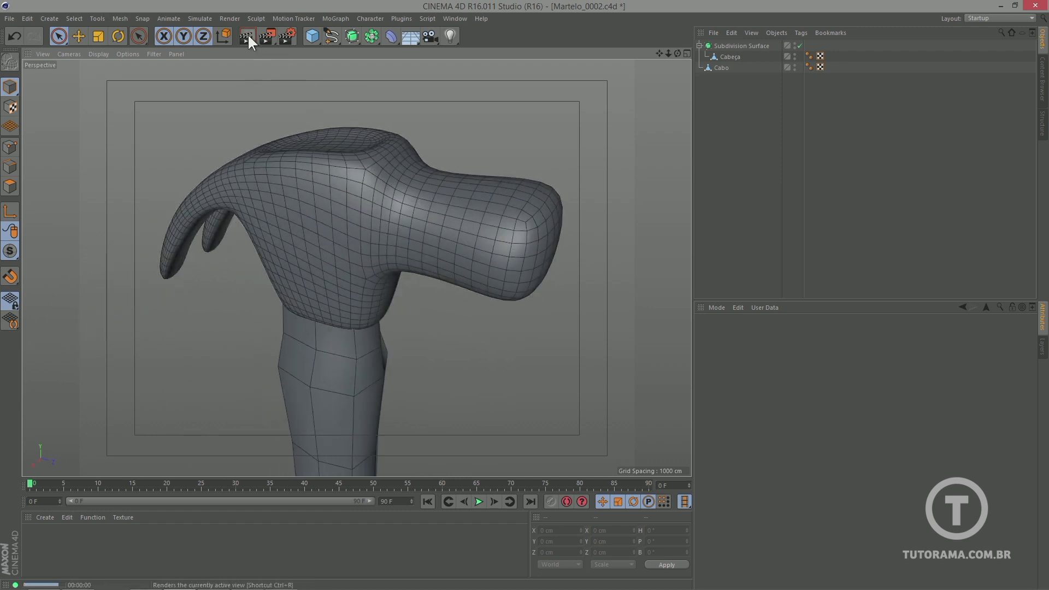
{"action": "left_click", "coordinate": [345, 178]}
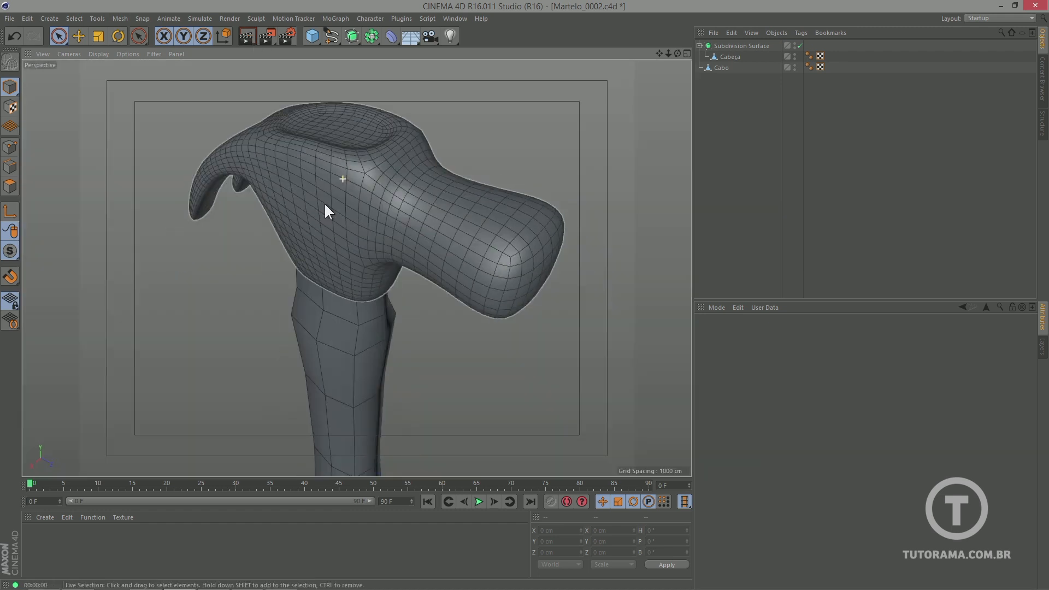
- Activate the Knife in Loop mode for the Cabeça edges and switch the interface to the Modeling layout
{"action": "left_click", "coordinate": [730, 57]}
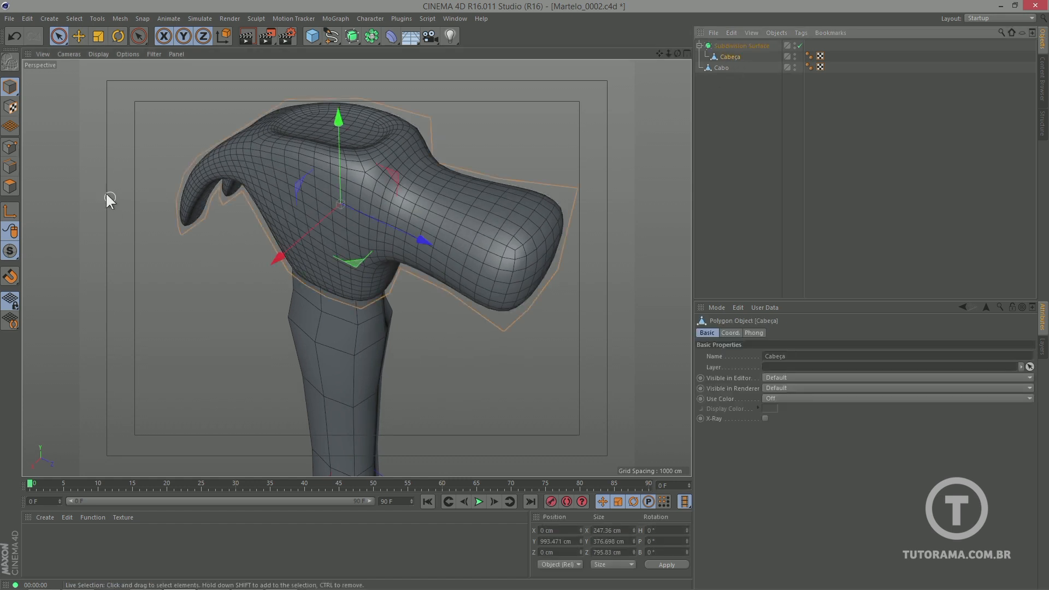
{"action": "left_click", "coordinate": [6, 191]}
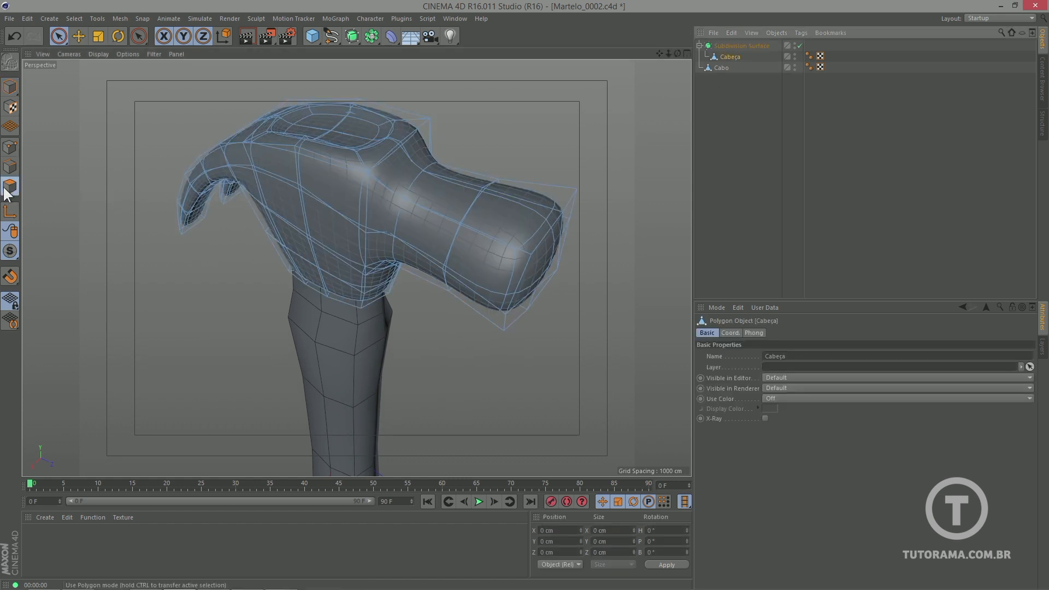
{"action": "right_click", "coordinate": [176, 121]}
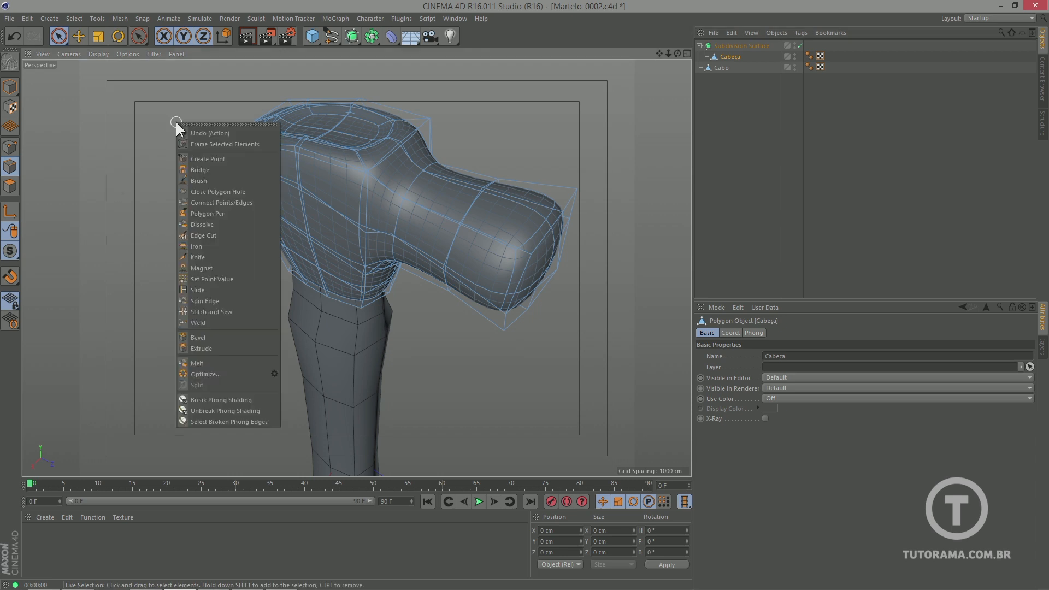
{"action": "left_click", "coordinate": [202, 260]}
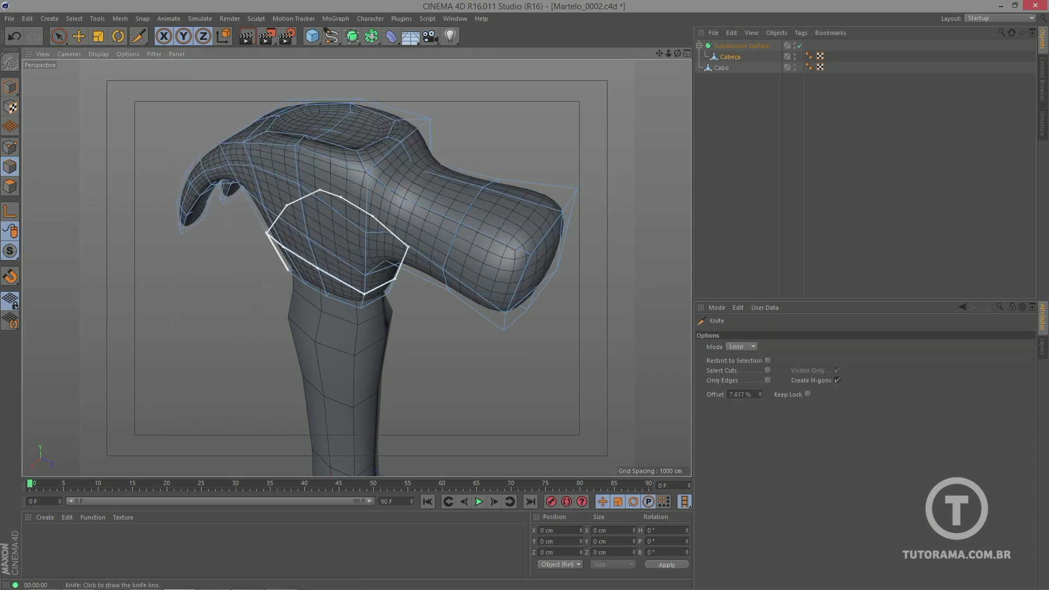
{"action": "left_click_drag", "start_coordinate": [257, 257], "coordinate": [296, 238], "text": "alt"}
{"action": "right_click_drag", "start_coordinate": [295, 239], "coordinate": [398, 203], "text": "alt"}
{"action": "middle_click_drag", "start_coordinate": [397, 202], "coordinate": [357, 268], "text": "alt"}
{"action": "left_click_drag", "start_coordinate": [357, 268], "coordinate": [492, 230], "text": "alt"}
{"action": "left_click", "coordinate": [992, 18]}
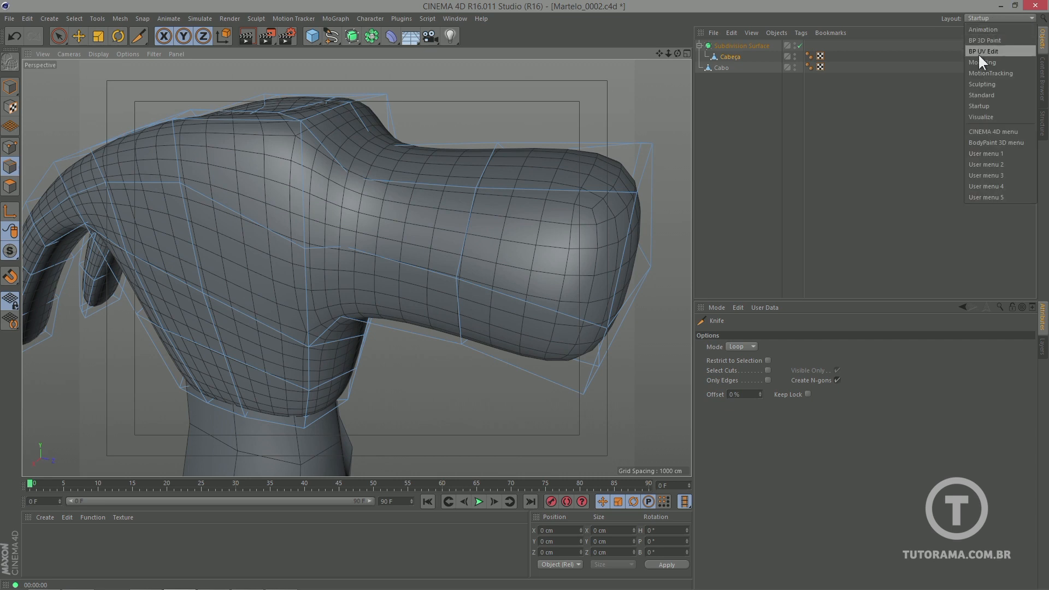
{"action": "left_click", "coordinate": [979, 58]}
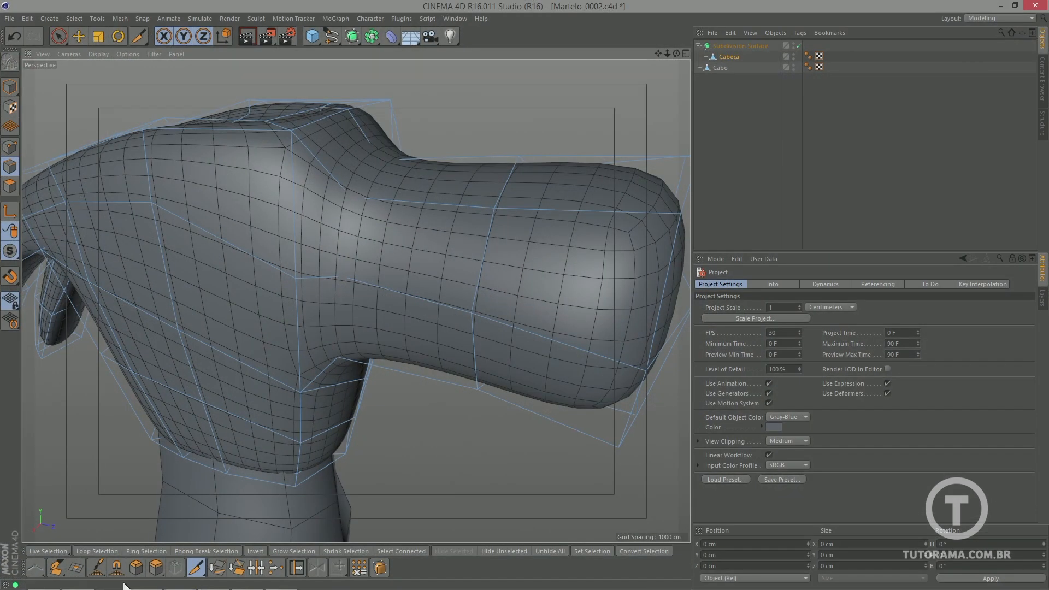
- Cut edge loops close to the rim of the hammer's striking face to sharpen its smoothed edge
{"action": "left_click_drag", "start_coordinate": [547, 218], "coordinate": [481, 239], "text": "alt"}
{"action": "right_click_drag", "start_coordinate": [481, 239], "coordinate": [356, 300], "text": "alt"}
{"action": "left_click_drag", "start_coordinate": [356, 300], "coordinate": [515, 191], "text": "alt"}
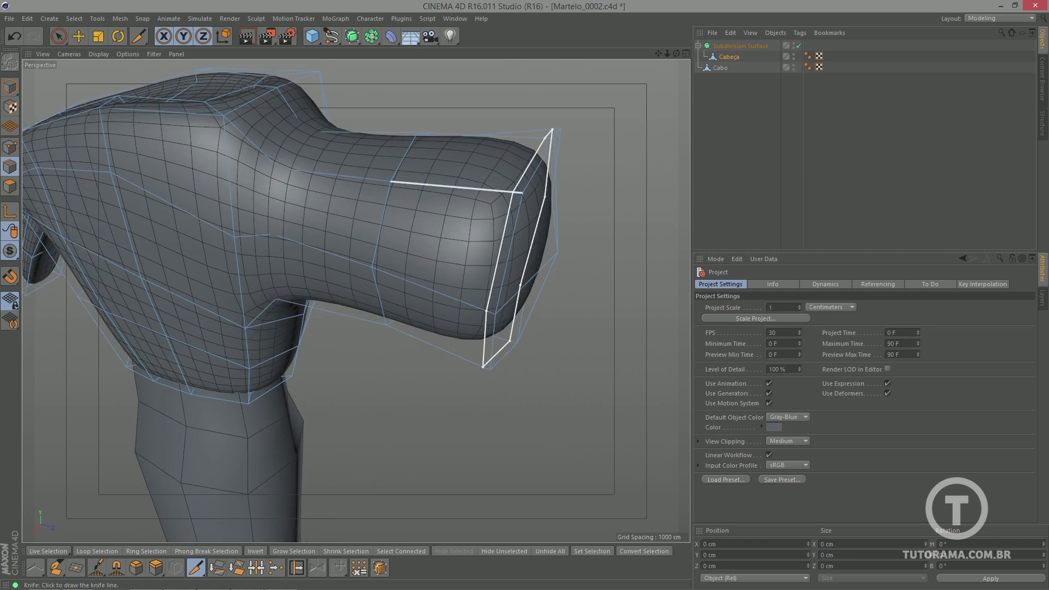
{"action": "left_click_drag", "start_coordinate": [547, 136], "coordinate": [494, 225], "text": "alt"}
{"action": "middle_click_drag", "start_coordinate": [495, 225], "coordinate": [480, 240], "text": "alt"}
{"action": "right_click_drag", "start_coordinate": [478, 229], "coordinate": [508, 229], "text": "alt"}
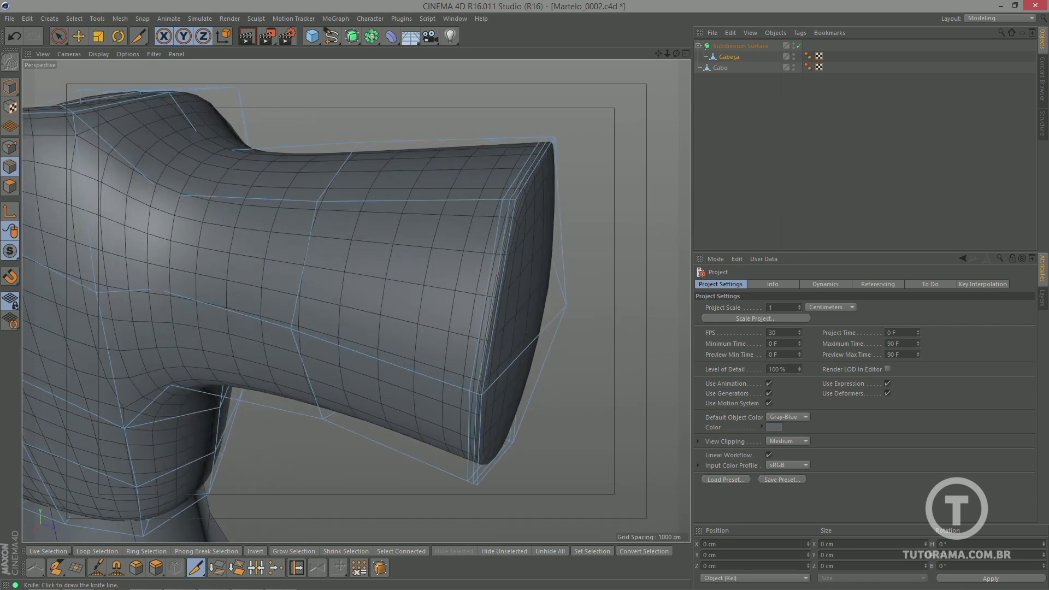
- Cut edge loops around the junction where the striking neck meets the body of the head
{"action": "left_click_drag", "start_coordinate": [457, 235], "coordinate": [356, 300], "text": "alt"}
{"action": "scroll", "coordinate": [387, 235], "scroll_direction": "up", "scroll_amount": 5}
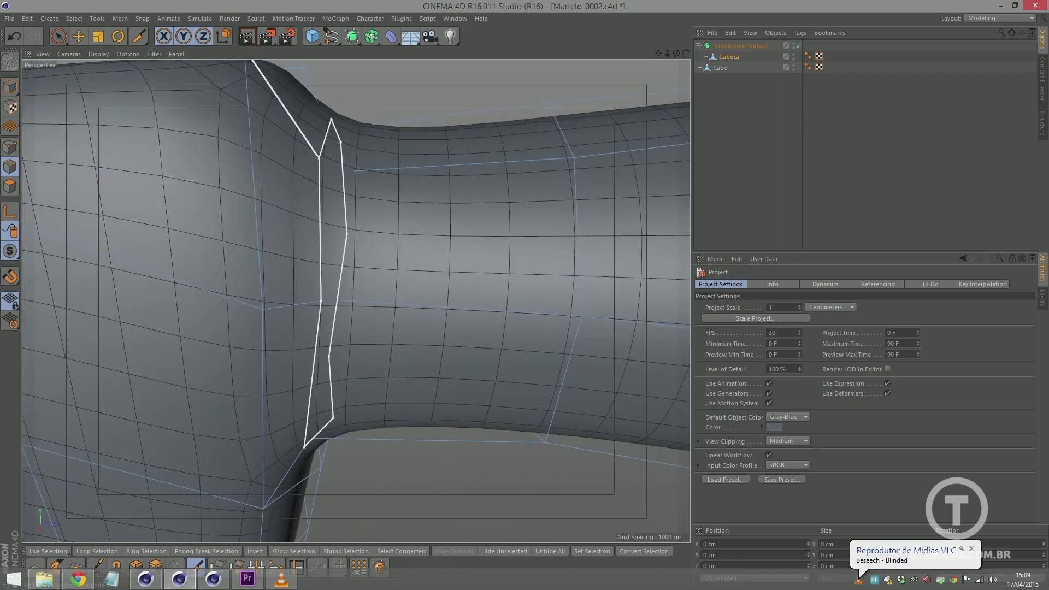
{"action": "left_click_drag", "start_coordinate": [386, 180], "coordinate": [387, 182], "text": "alt"}
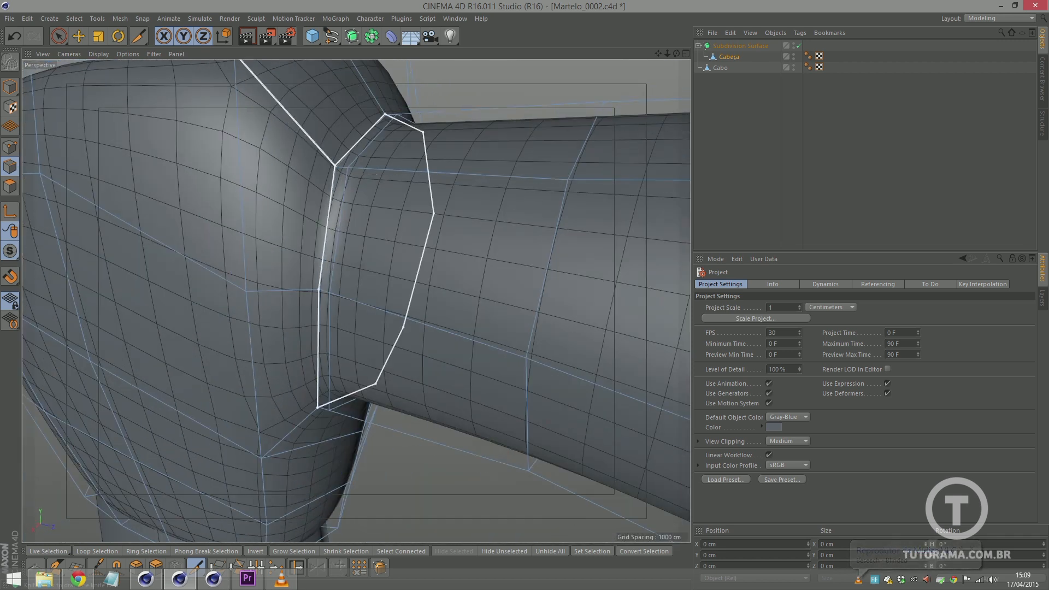
{"action": "left_click", "coordinate": [333, 164]}
- Cut an edge loop close to the lower rim of the head, just above the handle
{"action": "scroll", "coordinate": [357, 301], "scroll_direction": "down", "scroll_amount": 3}
{"action": "left_click_drag", "start_coordinate": [416, 295], "coordinate": [375, 260], "text": "alt"}
{"action": "scroll", "coordinate": [432, 213], "scroll_direction": "up", "scroll_amount": 3}
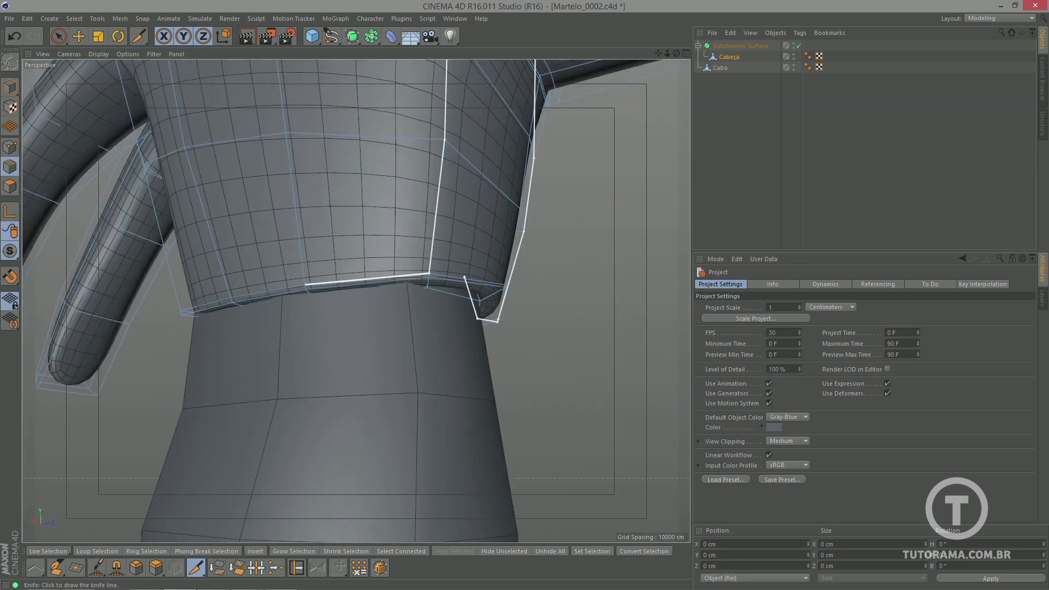
{"action": "left_click_drag", "start_coordinate": [374, 252], "coordinate": [374, 252], "text": "alt"}
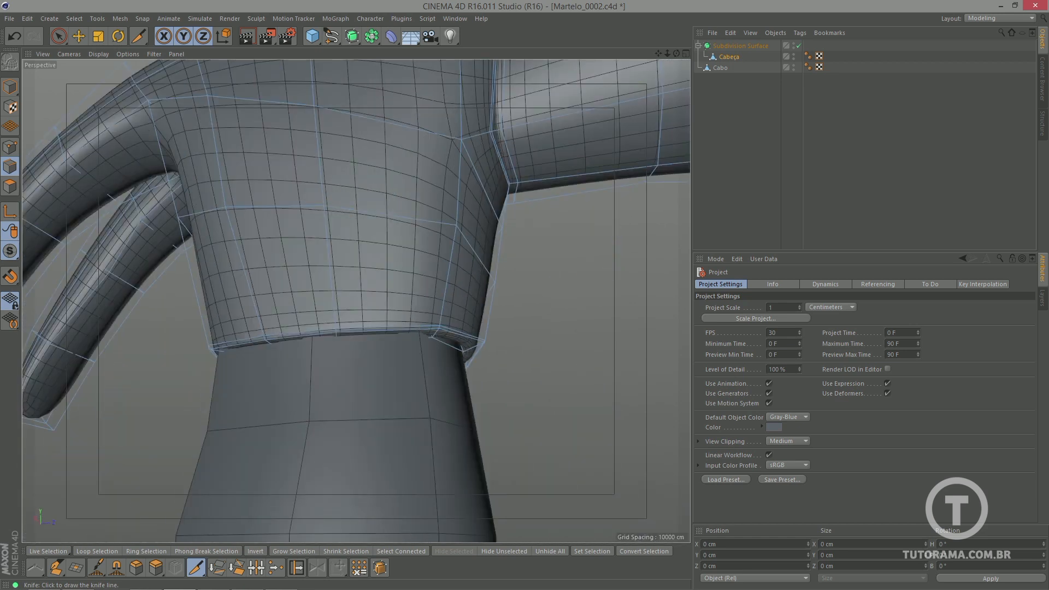
{"action": "left_click_drag", "start_coordinate": [423, 323], "coordinate": [423, 306], "text": "alt"}
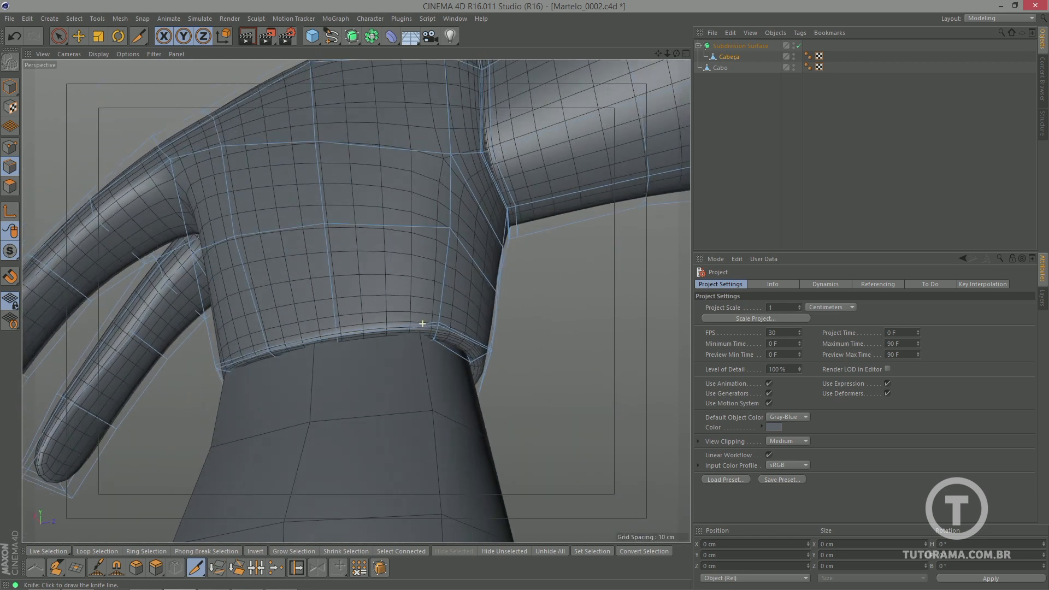
- Hide the Cabo handle and examine the head's open underside and inner walls for loop cut positions
{"action": "left_click", "coordinate": [794, 65]}
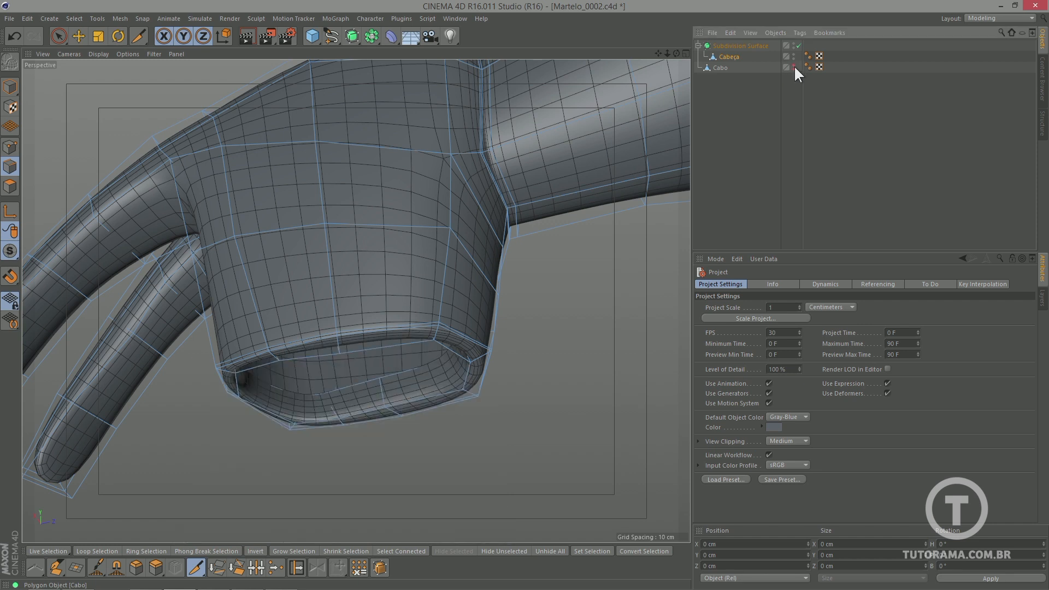
{"action": "left_click_drag", "start_coordinate": [365, 329], "coordinate": [412, 355], "text": "alt"}
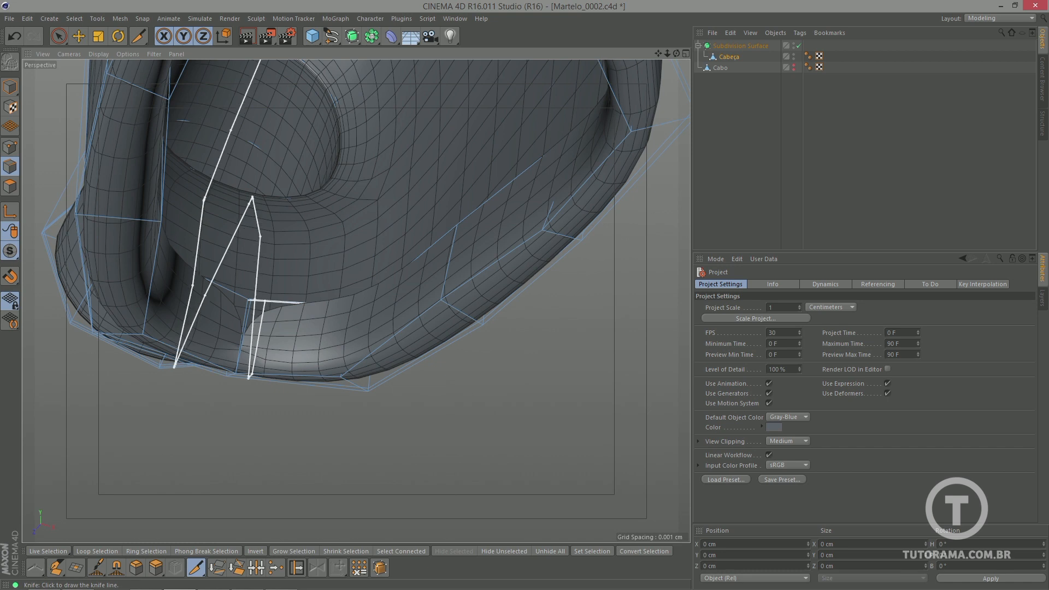
{"action": "mouse_move", "coordinate": [264, 300]}
{"action": "left_mouse_down", "text": "alt"}
{"action": "mouse_move", "coordinate": [274, 309]}
{"action": "mouse_move", "coordinate": [278, 295]}
{"action": "left_mouse_up", "text": "alt"}
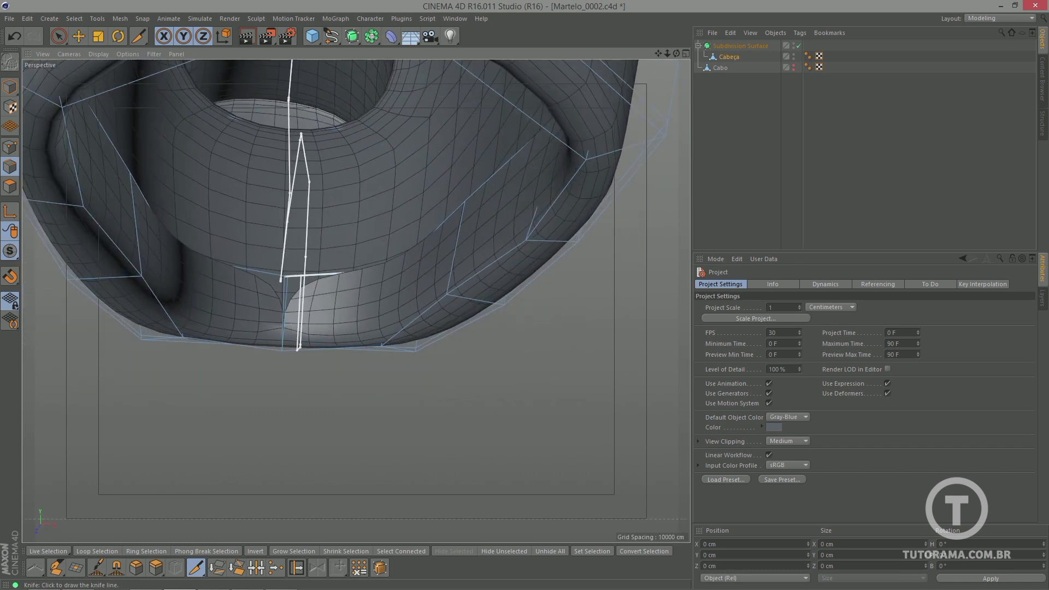
{"action": "left_click_drag", "start_coordinate": [393, 293], "coordinate": [395, 293], "text": "alt"}
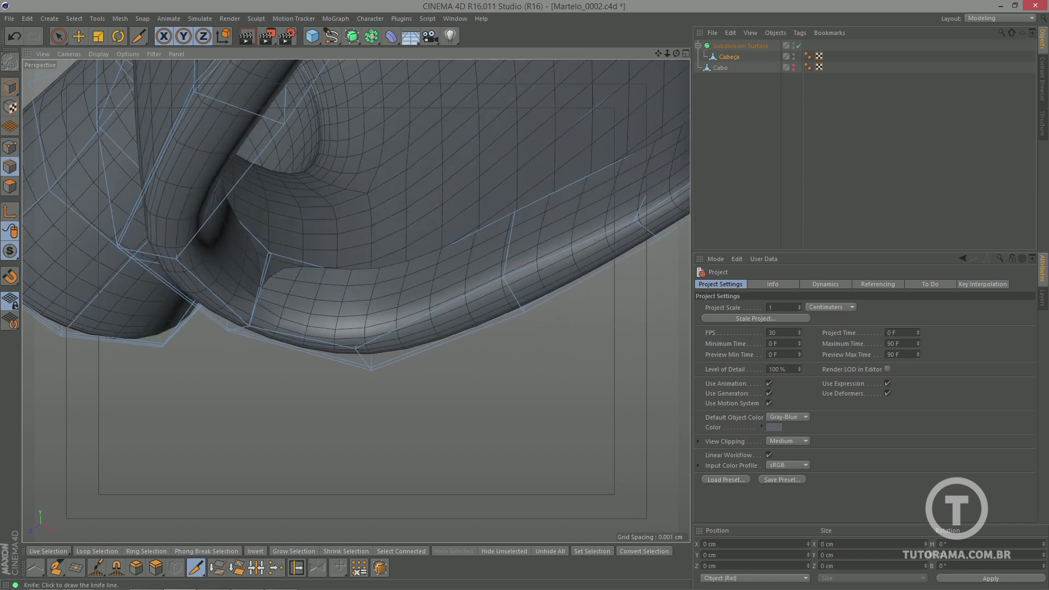
{"action": "left_click_drag", "start_coordinate": [440, 283], "coordinate": [439, 285], "text": "alt"}
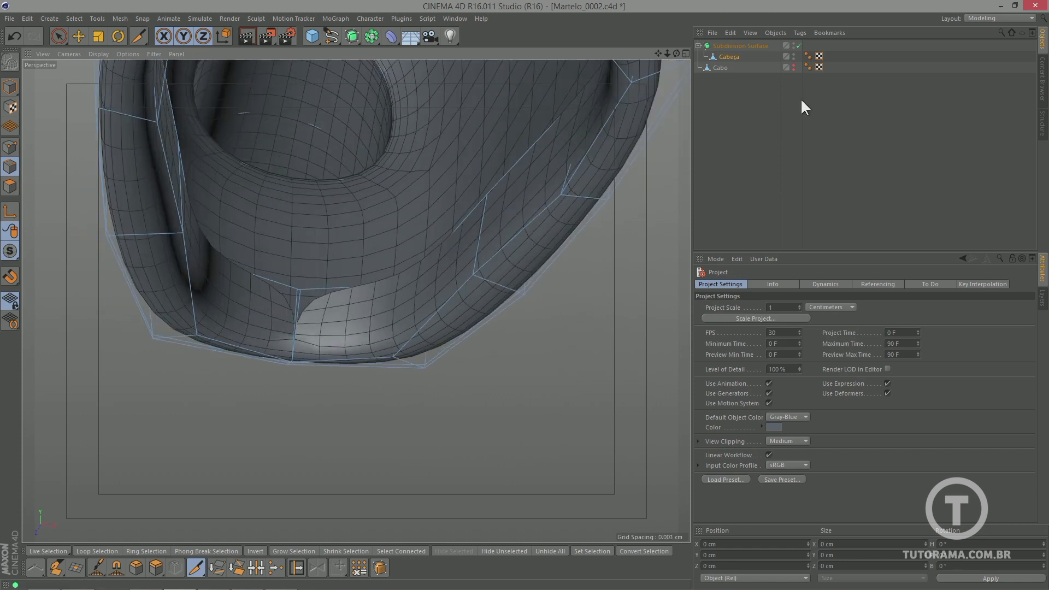
- Disable the Subdivision Surface to inspect the head's low-poly mesh, re-enable it, and examine the opening near the claws
{"action": "left_click", "coordinate": [799, 45]}
{"action": "scroll", "coordinate": [428, 260], "scroll_direction": "up", "scroll_amount": 5}
{"action": "left_click_drag", "start_coordinate": [428, 260], "coordinate": [476, 243], "text": "alt"}
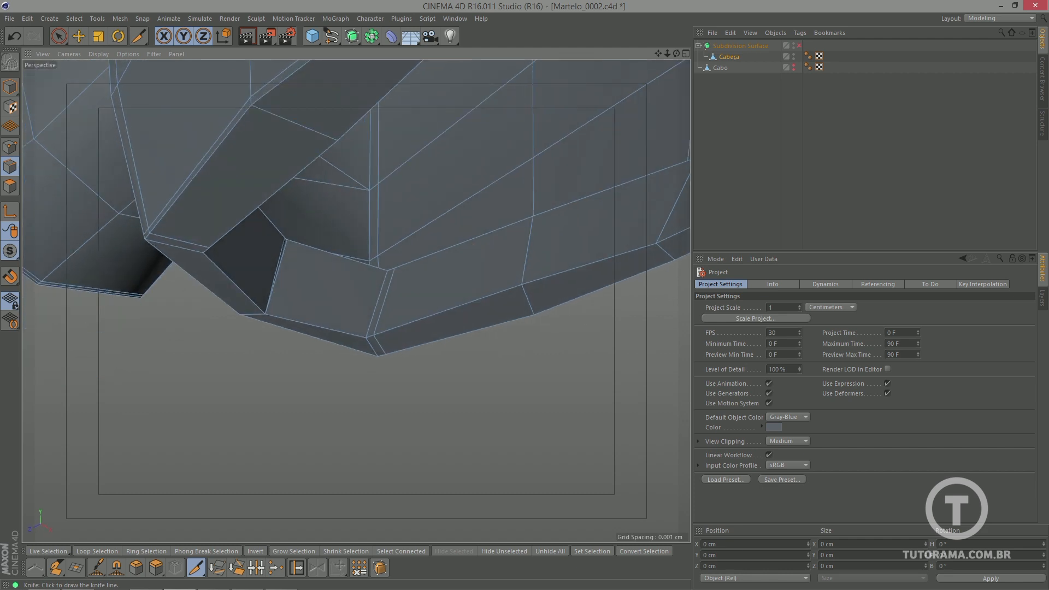
{"action": "left_click", "coordinate": [798, 46]}
{"action": "scroll", "coordinate": [574, 178], "scroll_direction": "down", "scroll_amount": 5}
{"action": "left_click_drag", "start_coordinate": [574, 178], "coordinate": [465, 258], "text": "alt"}
{"action": "scroll", "coordinate": [459, 263], "scroll_direction": "up", "scroll_amount": 8}
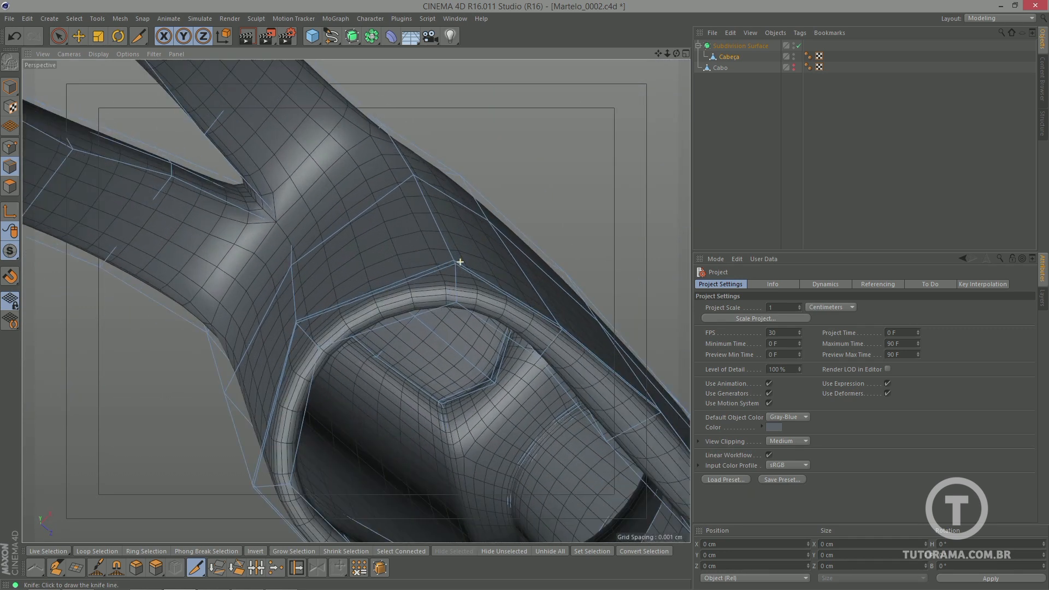
- Disable the Subdivision Surface and cut an edge loop close to the corner of the opening on the head's underside
{"action": "left_click_drag", "start_coordinate": [432, 295], "coordinate": [394, 296], "text": "alt"}
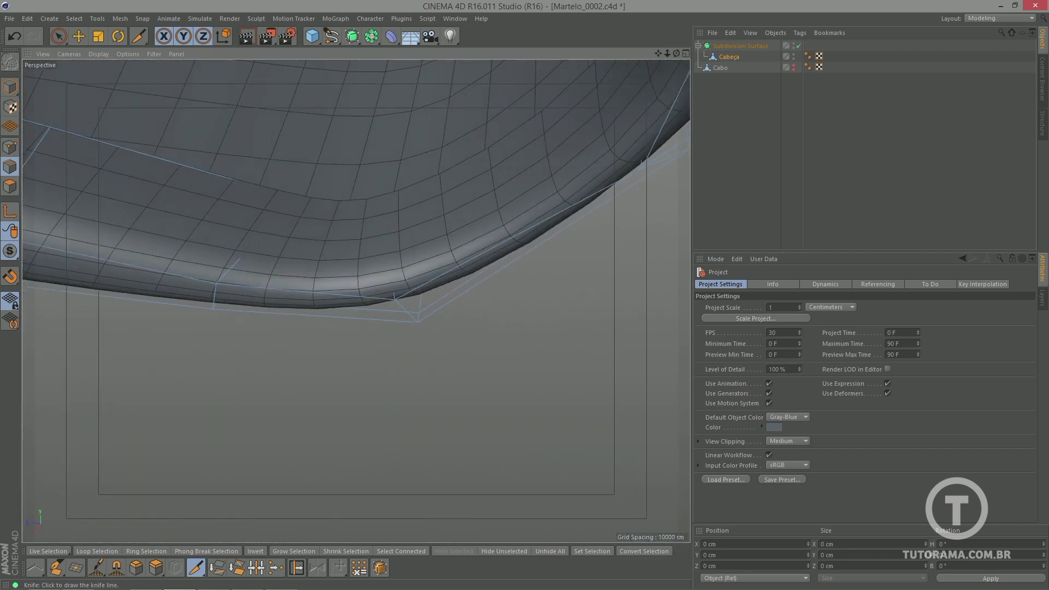
{"action": "left_click", "coordinate": [798, 45]}
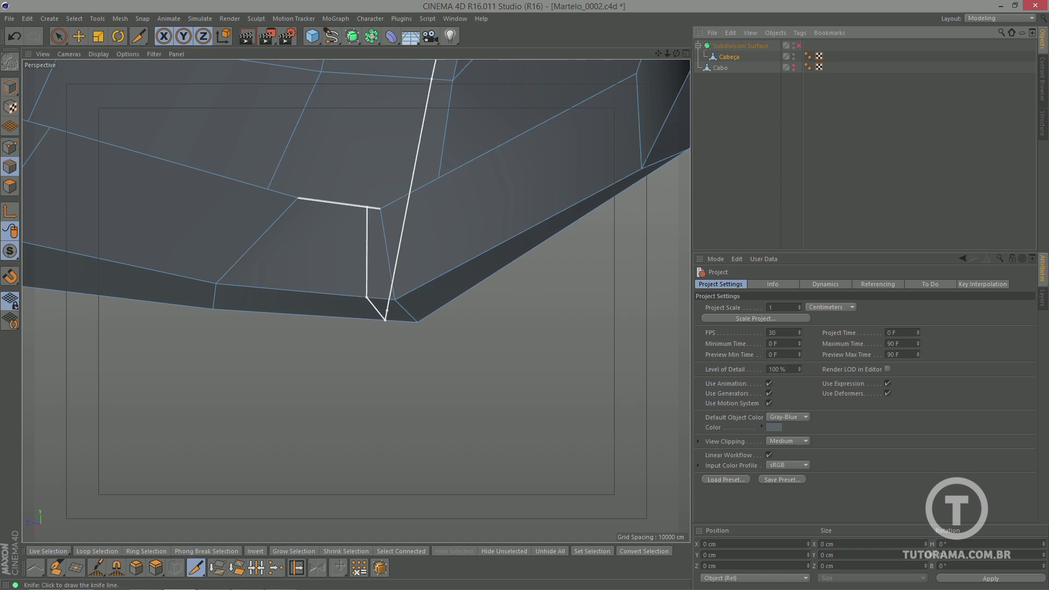
{"action": "left_click", "coordinate": [375, 208]}
{"action": "left_click_drag", "start_coordinate": [375, 208], "coordinate": [405, 192], "text": "alt"}
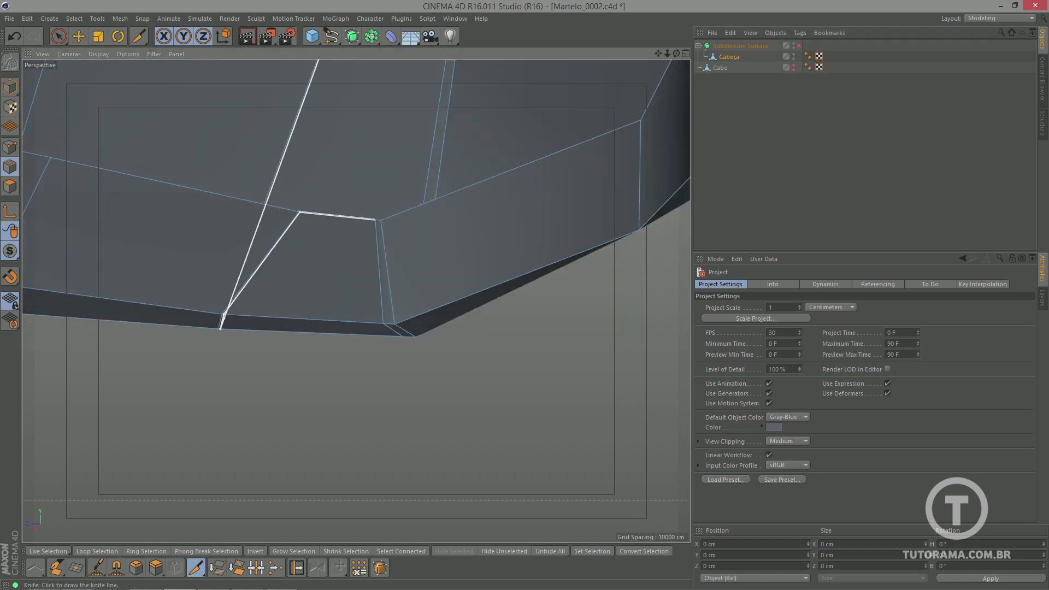
- Adjust points along the inner rim of the head's opening with the Move tool
{"action": "left_click", "coordinate": [78, 36]}
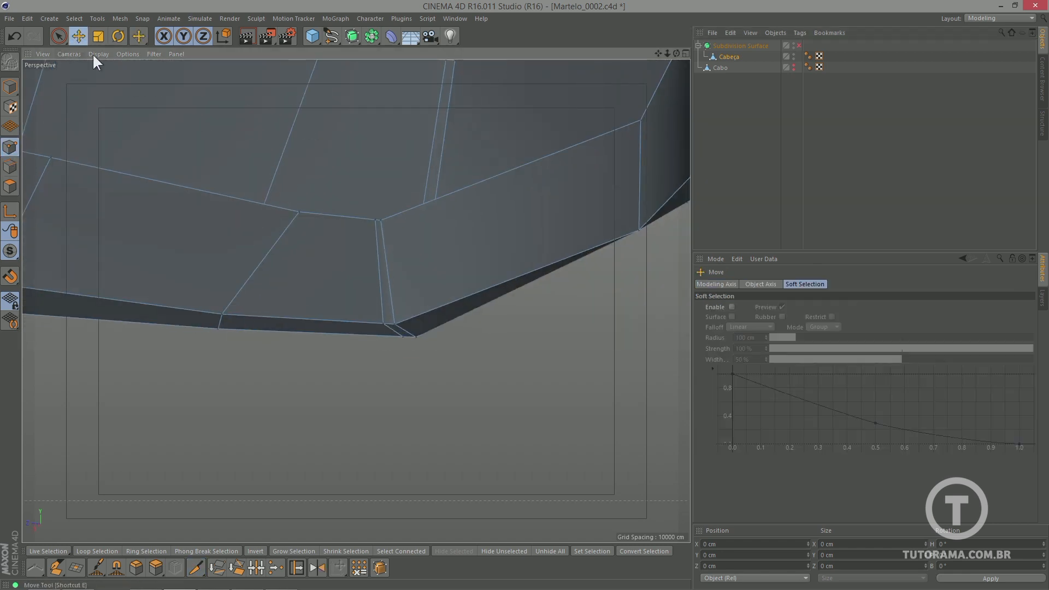
{"action": "left_click", "coordinate": [297, 208]}
{"action": "left_click_drag", "start_coordinate": [236, 202], "coordinate": [336, 250]}
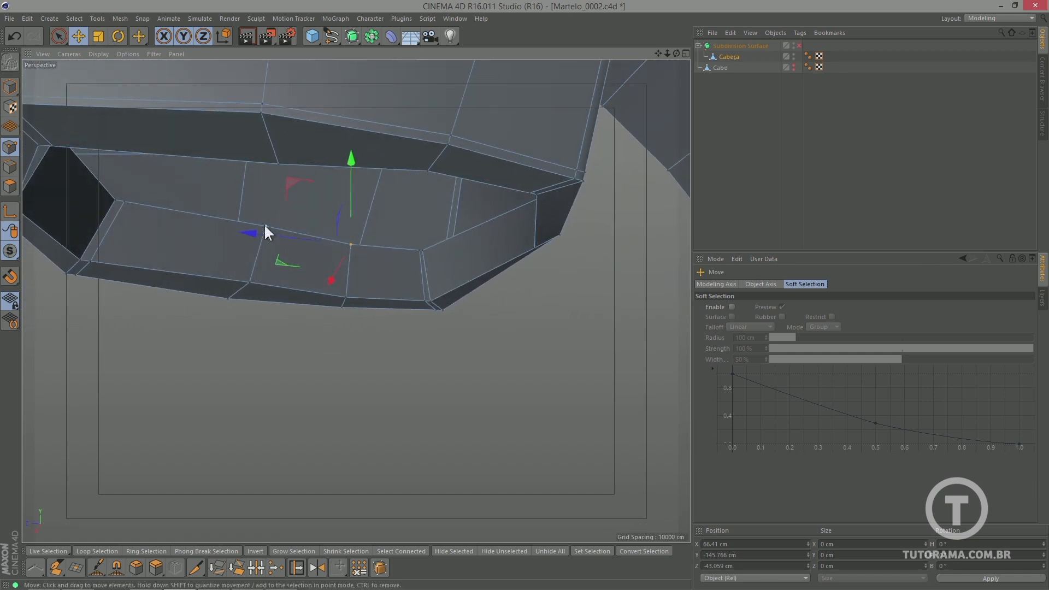
{"action": "left_click_drag", "start_coordinate": [217, 221], "coordinate": [408, 248]}
- Re-enable the Subdivision Surface, deselect the mesh, and examine the smoothed head from the claw side
{"action": "left_click", "coordinate": [799, 45]}
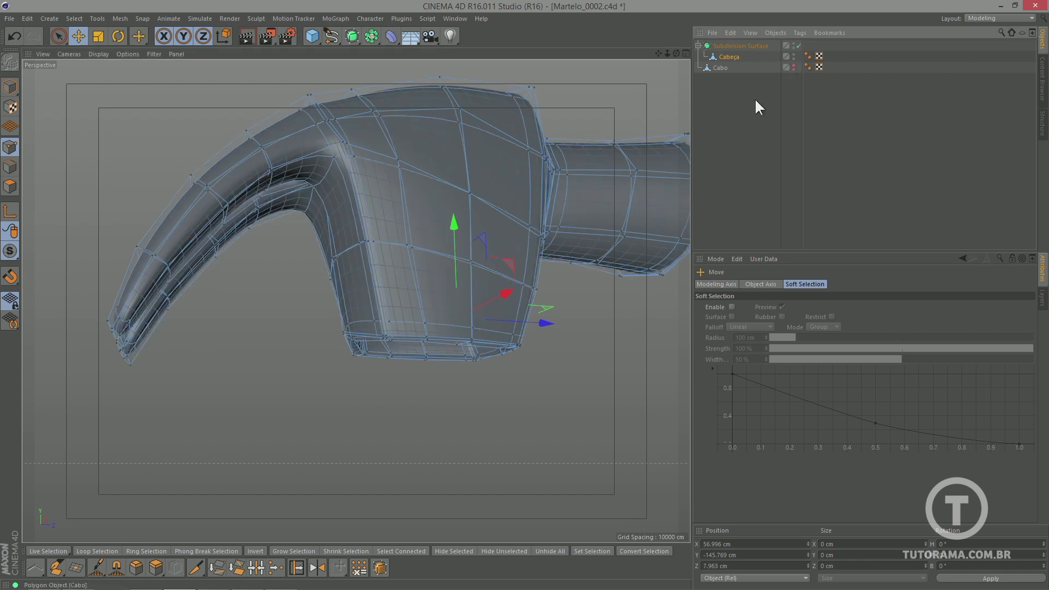
{"action": "left_click", "coordinate": [756, 97]}
{"action": "mouse_move", "coordinate": [359, 158]}
{"action": "left_mouse_down", "text": "alt"}
{"action": "mouse_move", "coordinate": [388, 205]}
{"action": "mouse_move", "coordinate": [374, 168]}
{"action": "left_mouse_up", "text": "alt"}
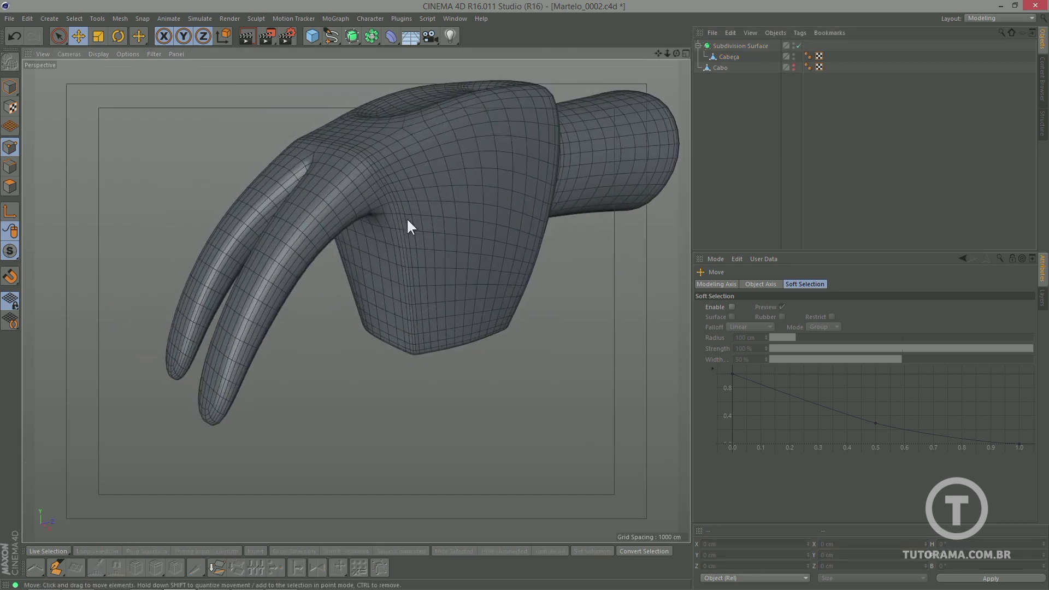
{"action": "left_click_drag", "start_coordinate": [387, 220], "coordinate": [279, 266], "text": "alt"}
{"action": "left_click_drag", "start_coordinate": [280, 219], "coordinate": [350, 216], "text": "alt"}
- Disable the Subdivision Surface and cut an edge loop along the Cabeça mesh's claws with the Knife in Loop mode, close to their outer edges
{"action": "left_click", "coordinate": [797, 46]}
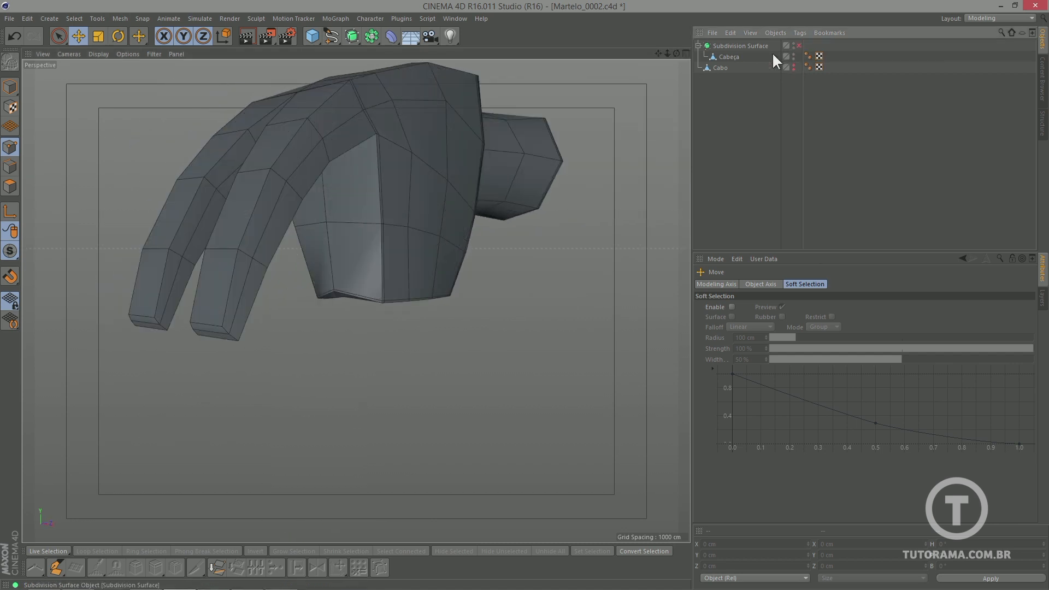
{"action": "mouse_move", "coordinate": [252, 219]}
{"action": "left_mouse_down", "text": "alt"}
{"action": "mouse_move", "coordinate": [198, 225]}
{"action": "mouse_move", "coordinate": [260, 228]}
{"action": "left_mouse_up", "text": "alt"}
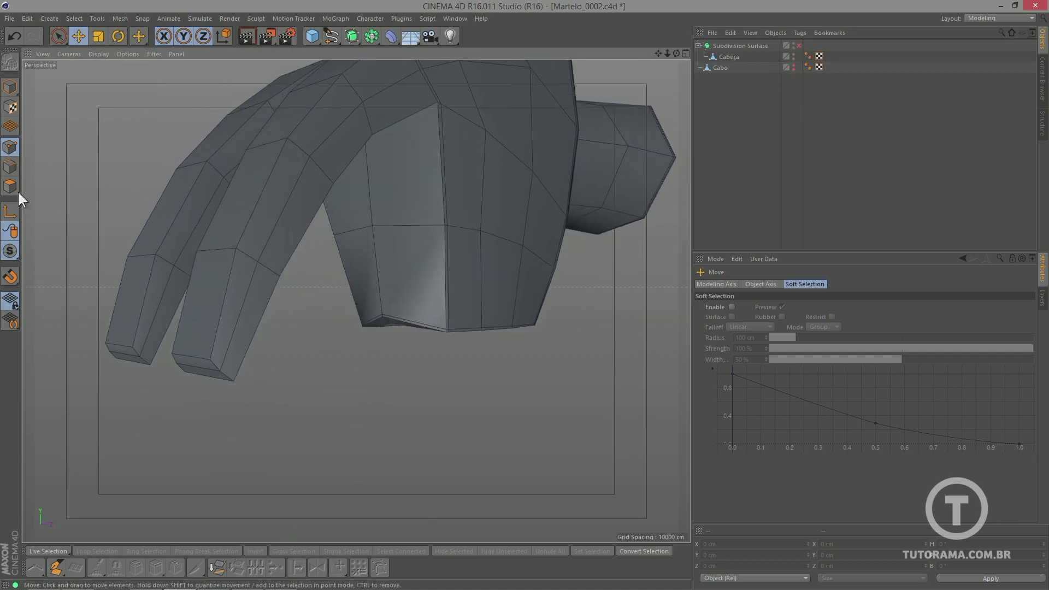
{"action": "left_click", "coordinate": [731, 56]}
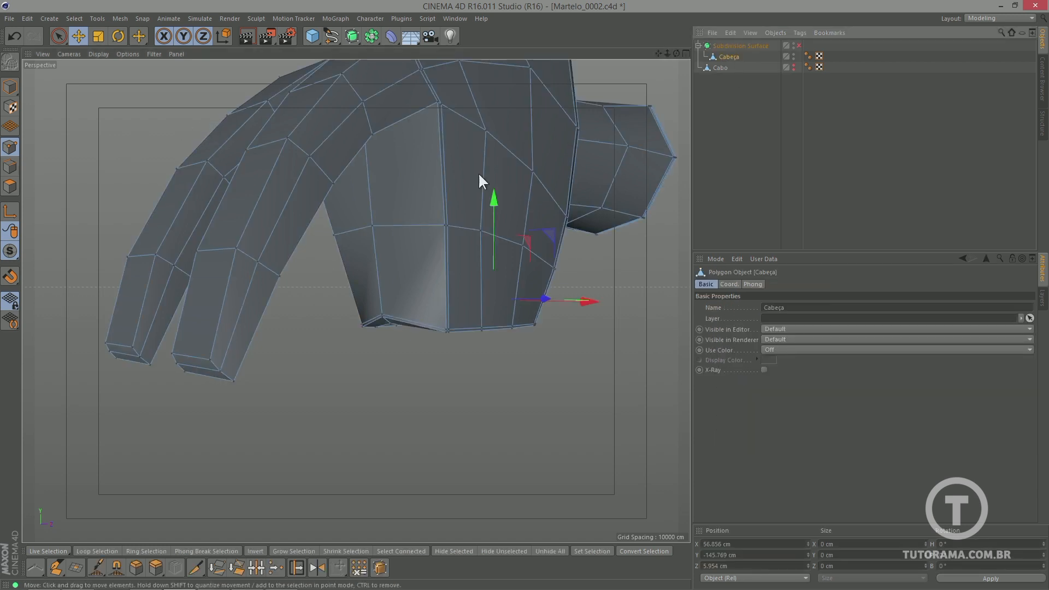
{"action": "right_click", "coordinate": [314, 233]}
{"action": "left_click", "coordinate": [339, 360]}
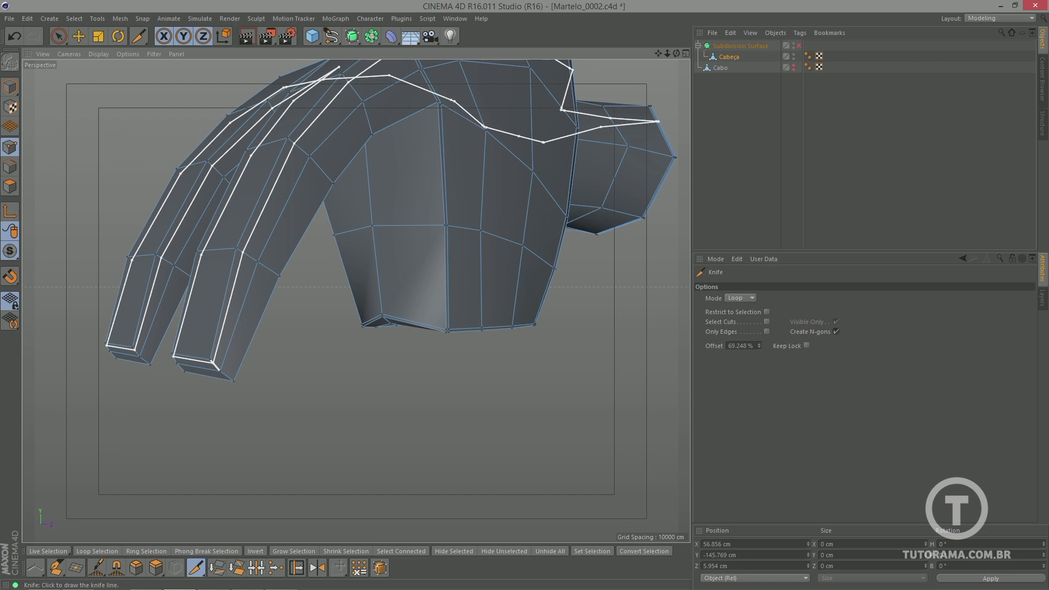
{"action": "scroll", "coordinate": [219, 363], "scroll_direction": "up", "scroll_amount": 3}
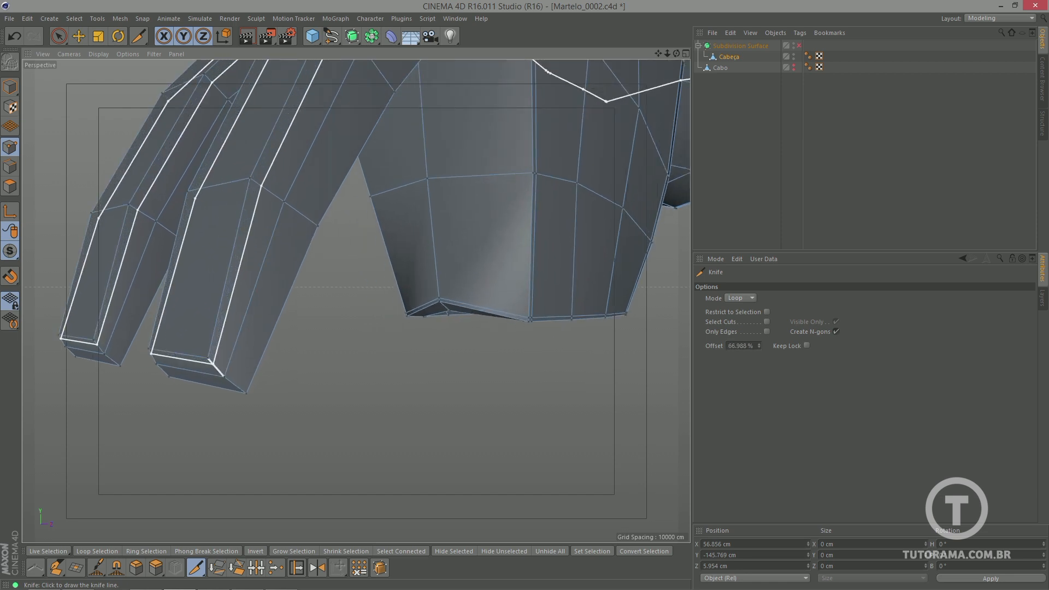
{"action": "scroll", "coordinate": [219, 349], "scroll_direction": "down", "scroll_amount": 4}
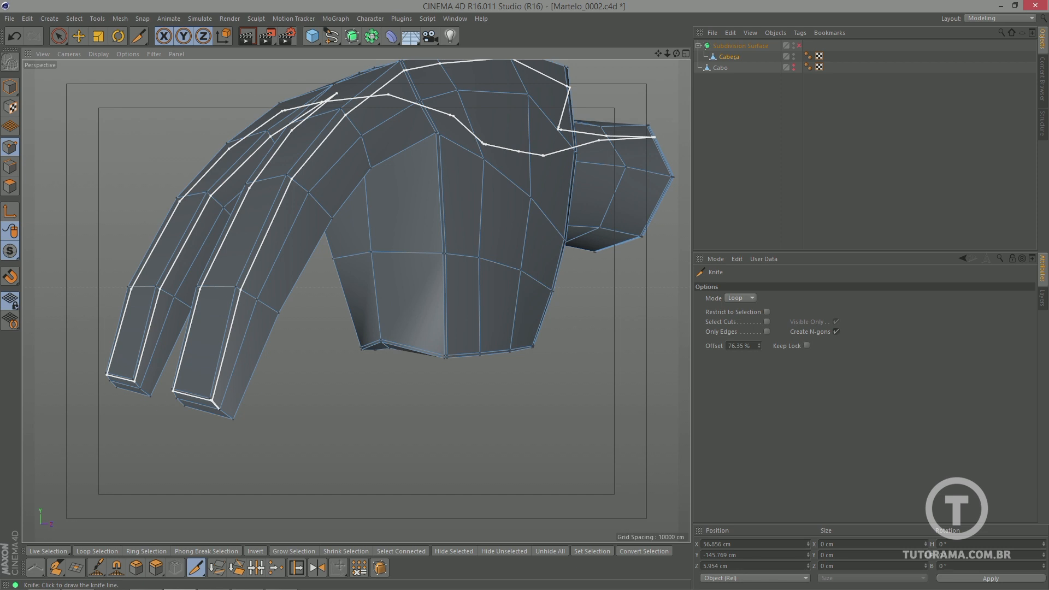
{"action": "left_click", "coordinate": [213, 401]}
{"action": "left_click_drag", "start_coordinate": [250, 380], "coordinate": [273, 338], "text": "alt"}
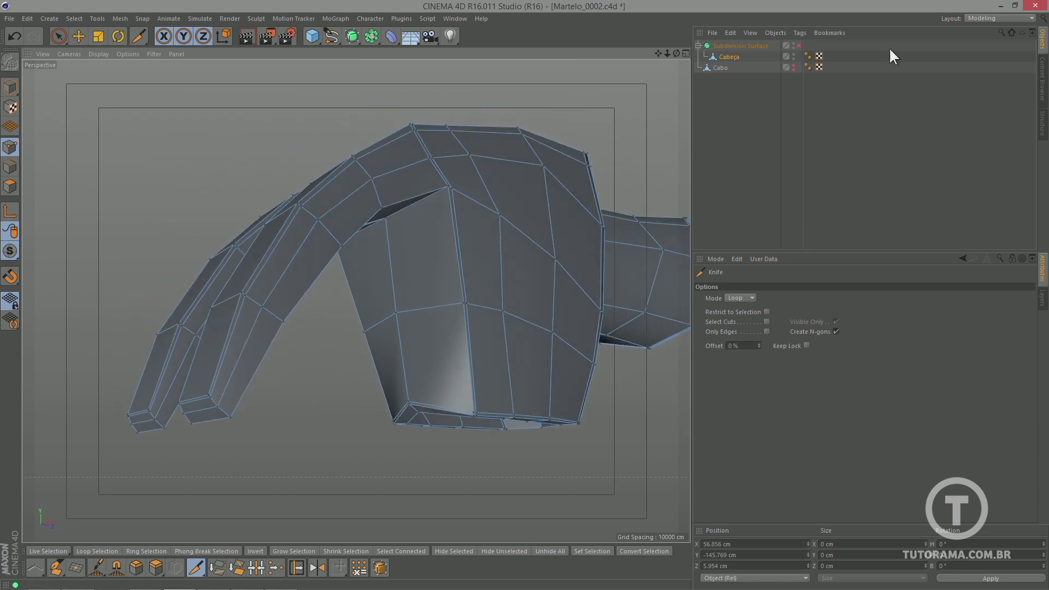
- Re-enable the Subdivision Surface and examine the smoothed claws and their tips
{"action": "left_click", "coordinate": [799, 46]}
{"action": "scroll", "coordinate": [351, 297], "scroll_direction": "up", "scroll_amount": 5}
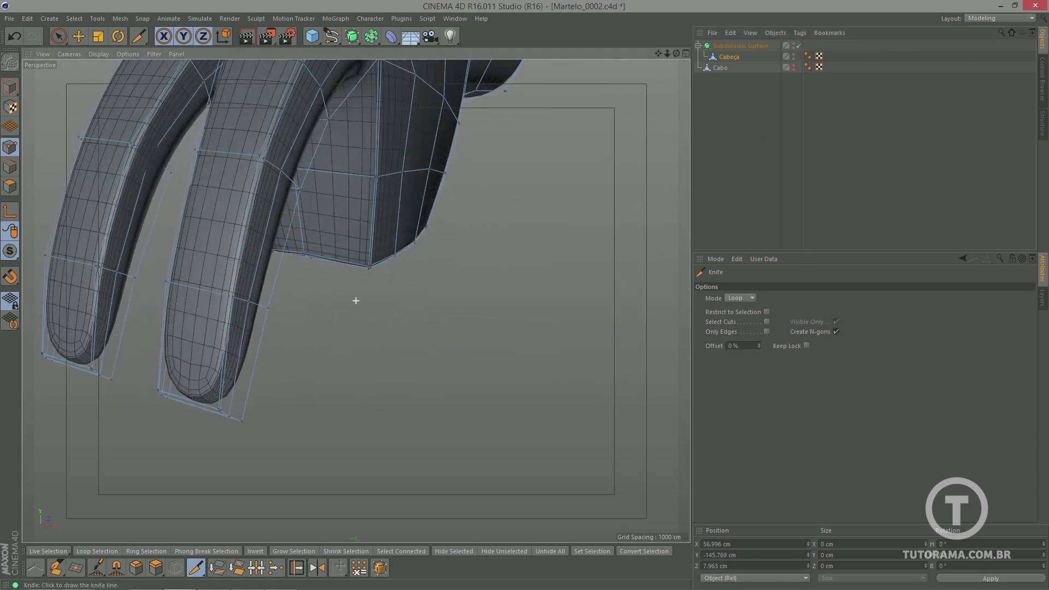
{"action": "scroll", "coordinate": [355, 301], "scroll_direction": "down", "scroll_amount": 3}
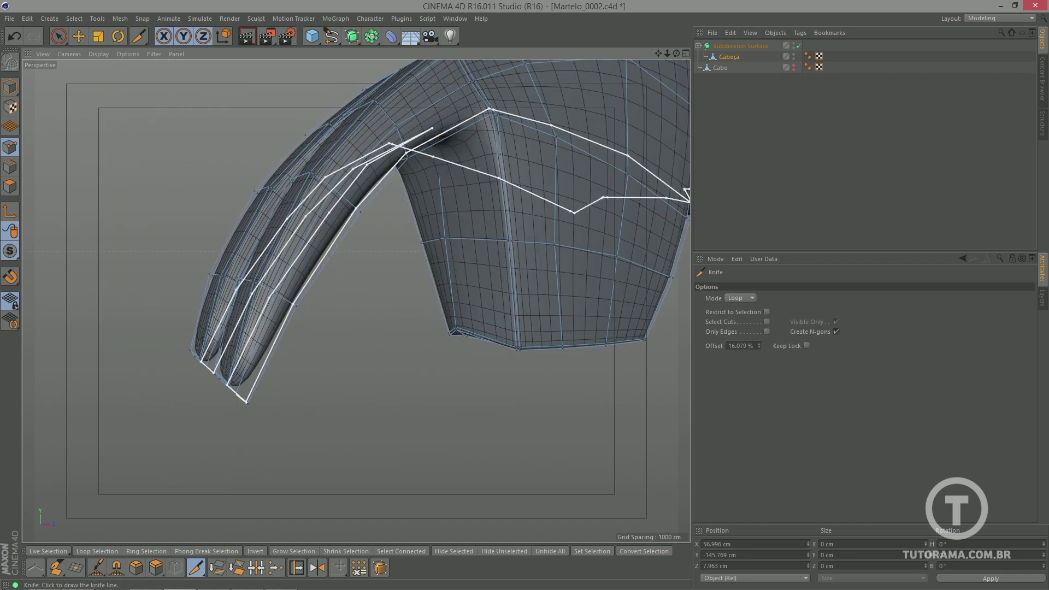
{"action": "left_click_drag", "start_coordinate": [287, 328], "coordinate": [311, 345], "text": "alt"}
{"action": "scroll", "coordinate": [368, 335], "scroll_direction": "down", "scroll_amount": 2}
{"action": "scroll", "coordinate": [311, 345], "scroll_direction": "up", "scroll_amount": 5}
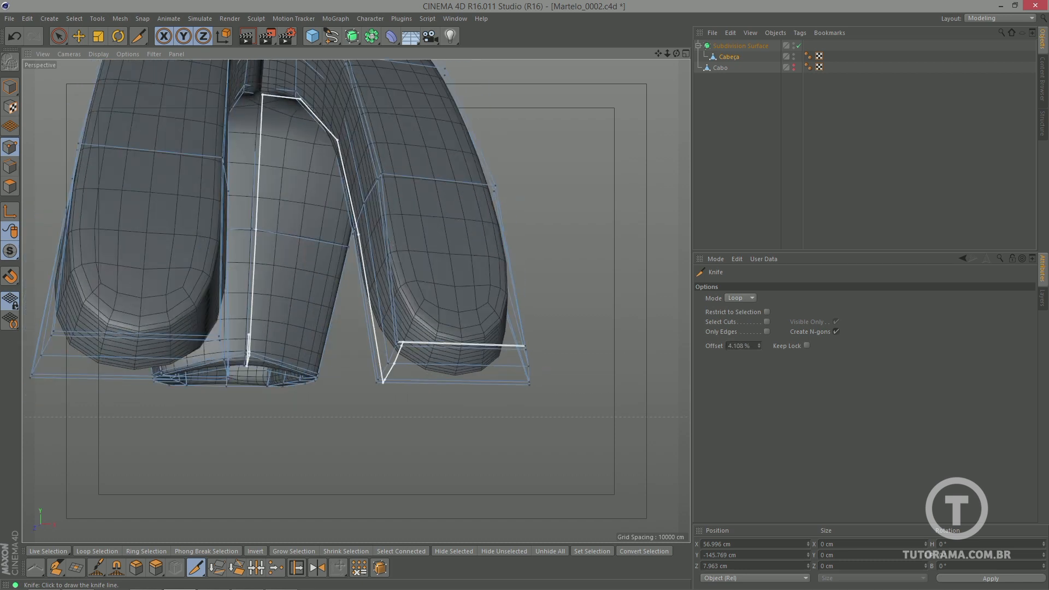
{"action": "scroll", "coordinate": [414, 259], "scroll_direction": "down", "scroll_amount": 3}
{"action": "left_click_drag", "start_coordinate": [328, 273], "coordinate": [382, 306], "text": "alt"}
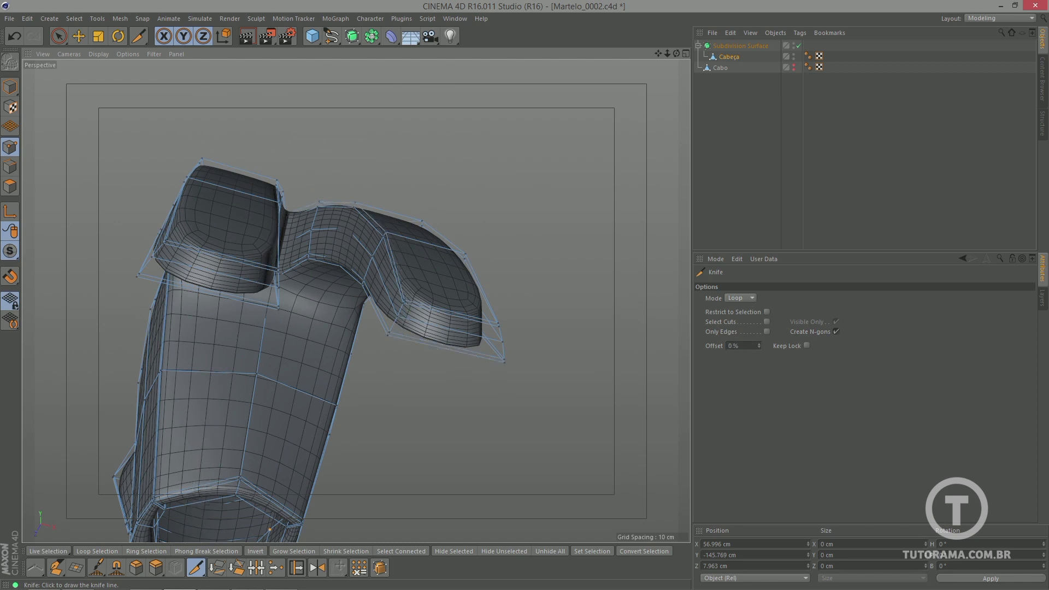
- Examine the smoothed rim and inner walls of the opening on the head's underside
{"action": "left_click_drag", "start_coordinate": [270, 529], "coordinate": [304, 298], "text": "alt"}
{"action": "scroll", "coordinate": [403, 355], "scroll_direction": "down", "scroll_amount": 3}
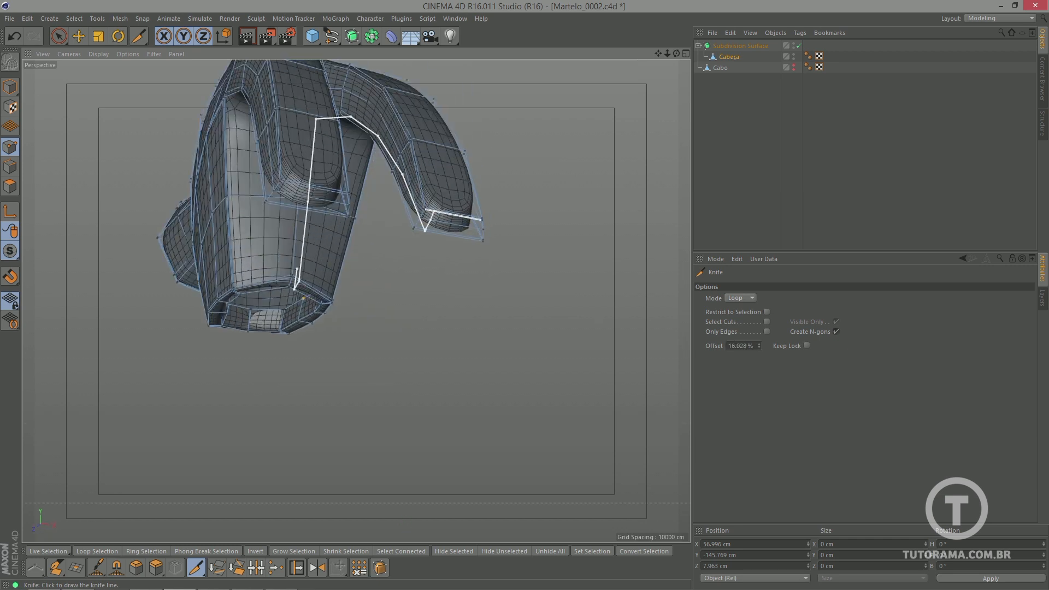
{"action": "scroll", "coordinate": [304, 299], "scroll_direction": "up", "scroll_amount": 2}
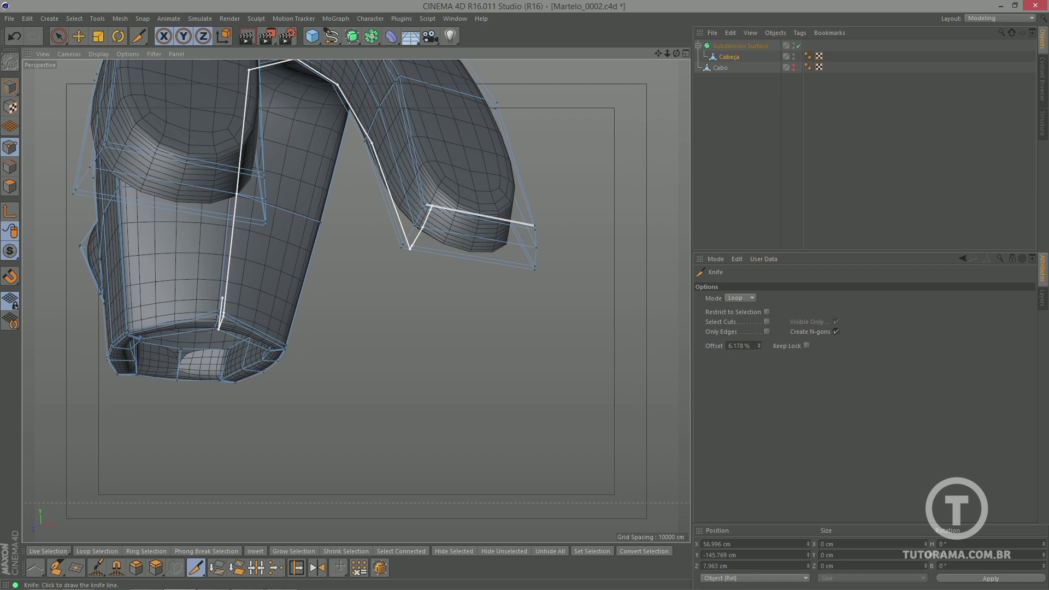
{"action": "right_click_drag", "start_coordinate": [236, 277], "coordinate": [301, 277], "text": "alt"}
{"action": "left_click_drag", "start_coordinate": [157, 337], "coordinate": [66, 320], "text": "alt"}
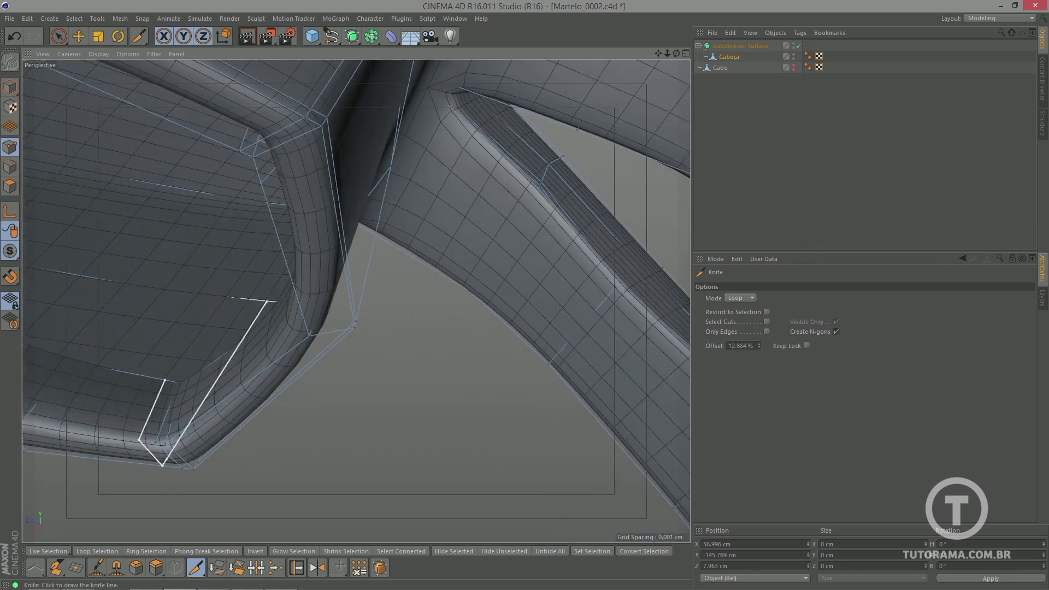
{"action": "left_click_drag", "start_coordinate": [267, 301], "coordinate": [148, 279], "text": "alt"}
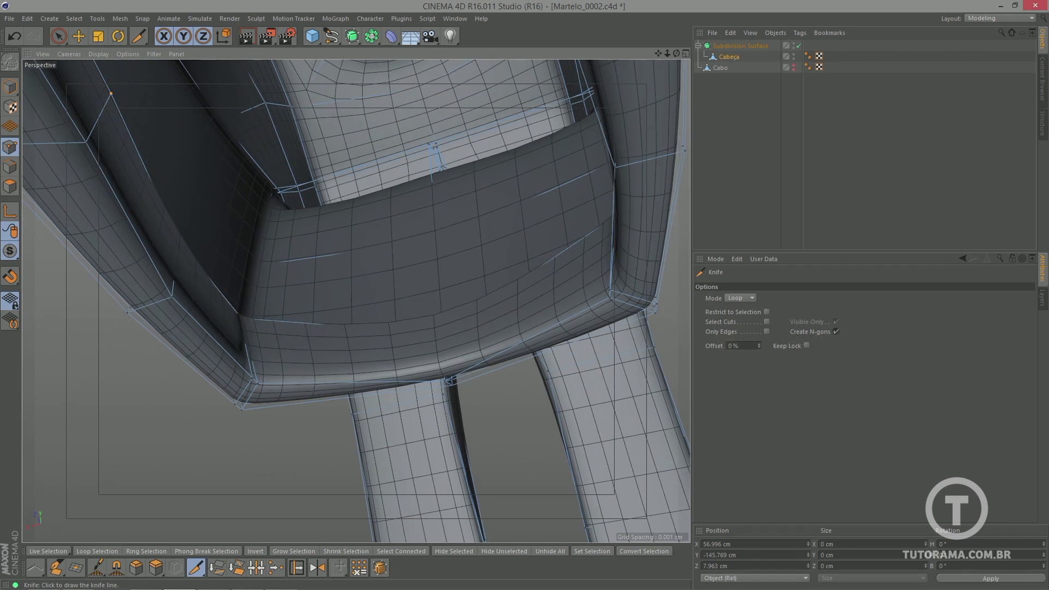
{"action": "left_click_drag", "start_coordinate": [428, 332], "coordinate": [492, 284], "text": "alt"}
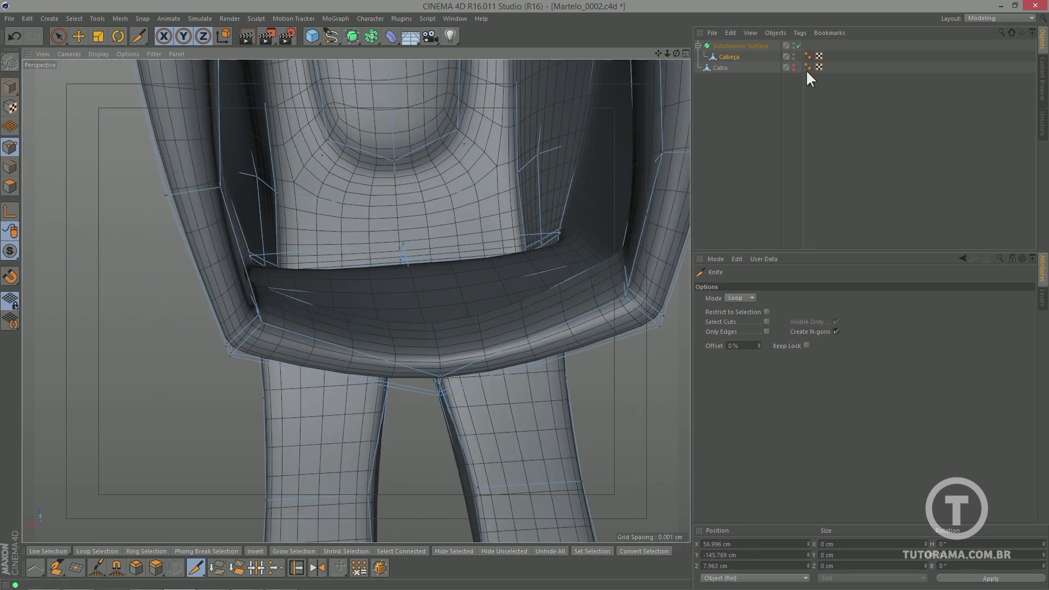
- Disable the Subdivision Surface and examine the low-poly opening and head sides for further loop cut positions
{"action": "left_click", "coordinate": [799, 46]}
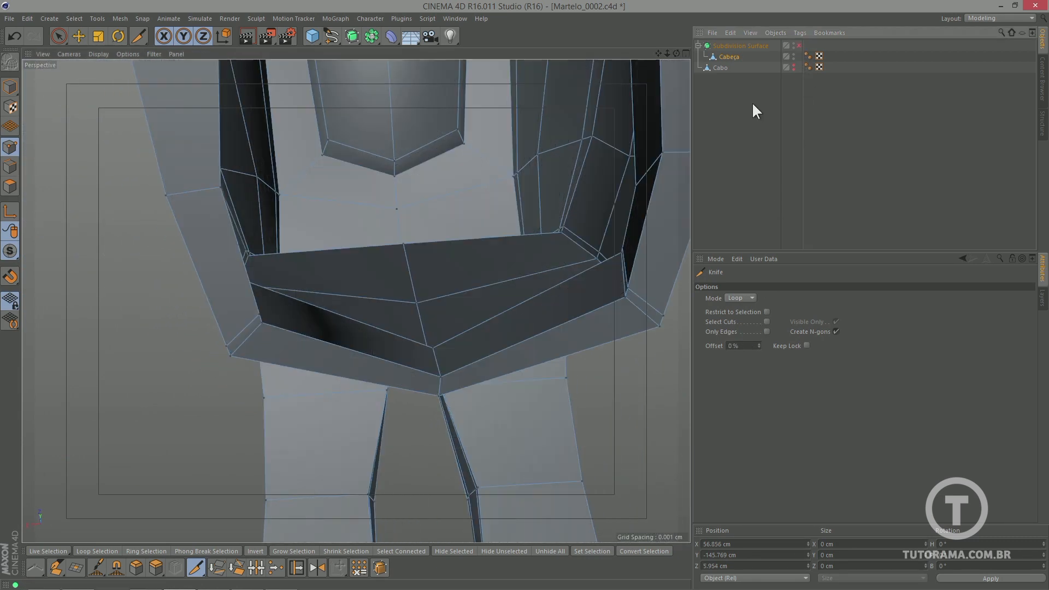
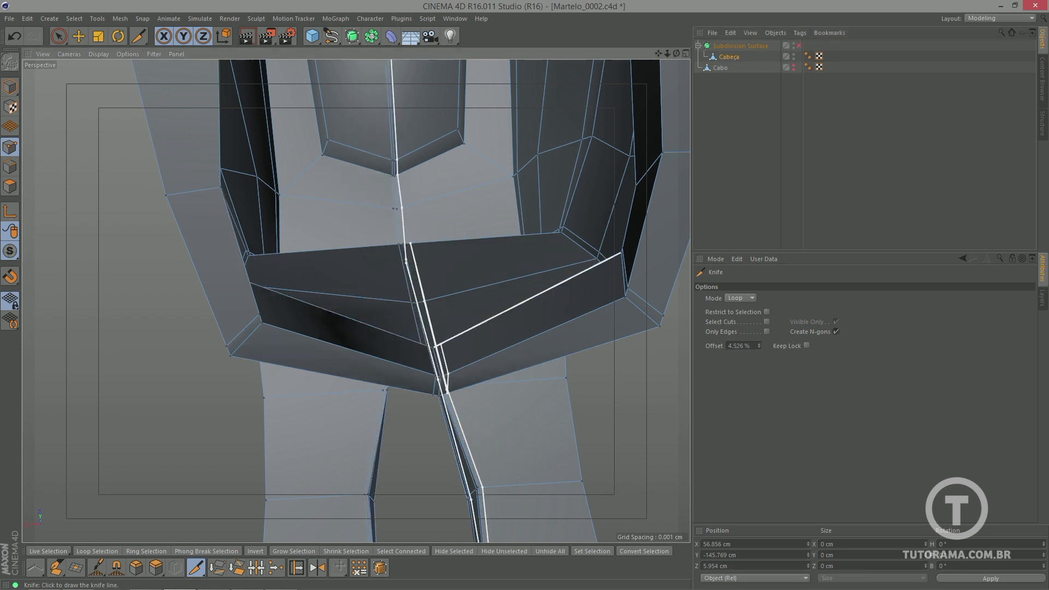
{"action": "left_click_drag", "start_coordinate": [446, 345], "coordinate": [495, 335], "text": "alt"}
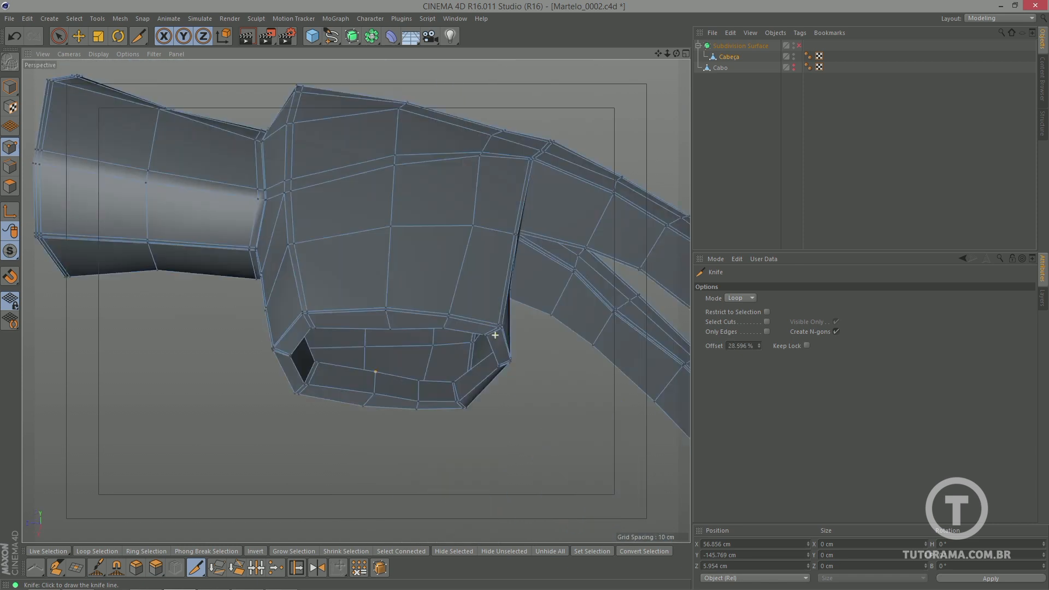
{"action": "scroll", "coordinate": [495, 335], "scroll_direction": "down", "scroll_amount": 10}
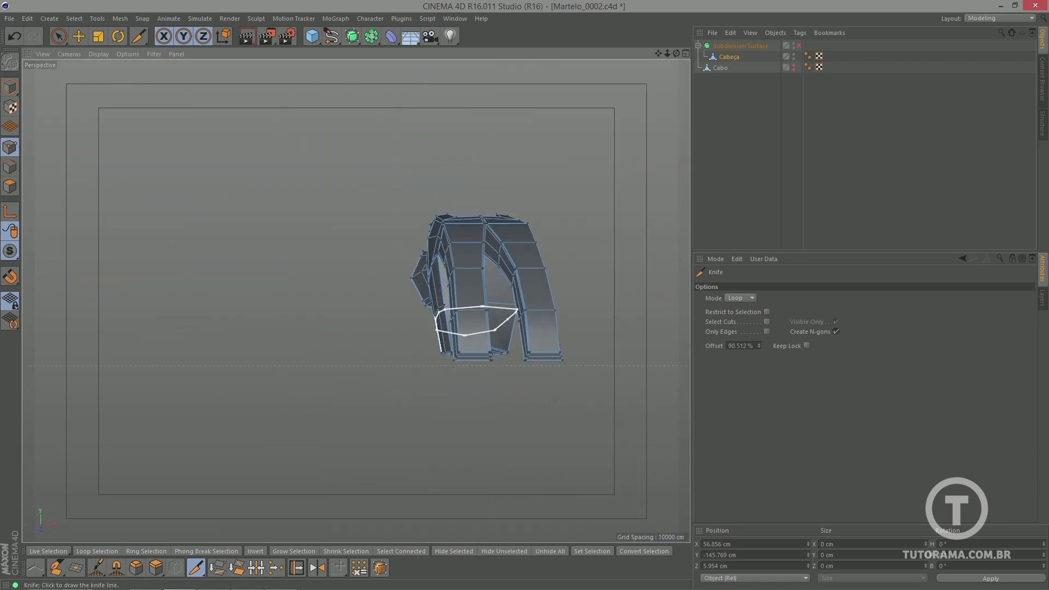
{"action": "scroll", "coordinate": [517, 310], "scroll_direction": "up", "scroll_amount": 8}
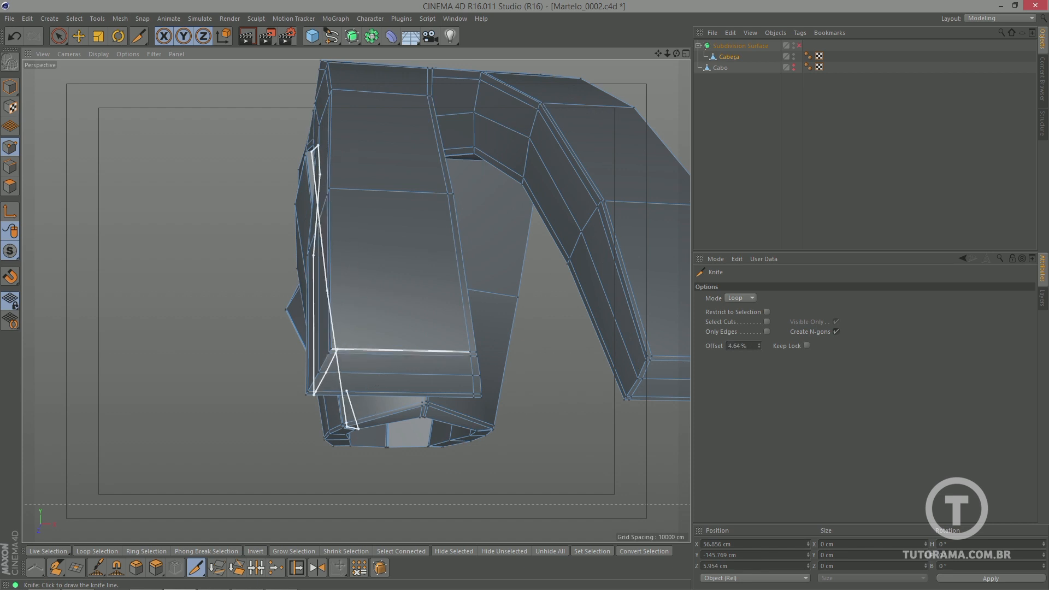
{"action": "left_click_drag", "start_coordinate": [331, 349], "coordinate": [348, 445], "text": "alt"}
{"action": "middle_click_drag", "start_coordinate": [345, 367], "coordinate": [356, 300], "text": "alt"}
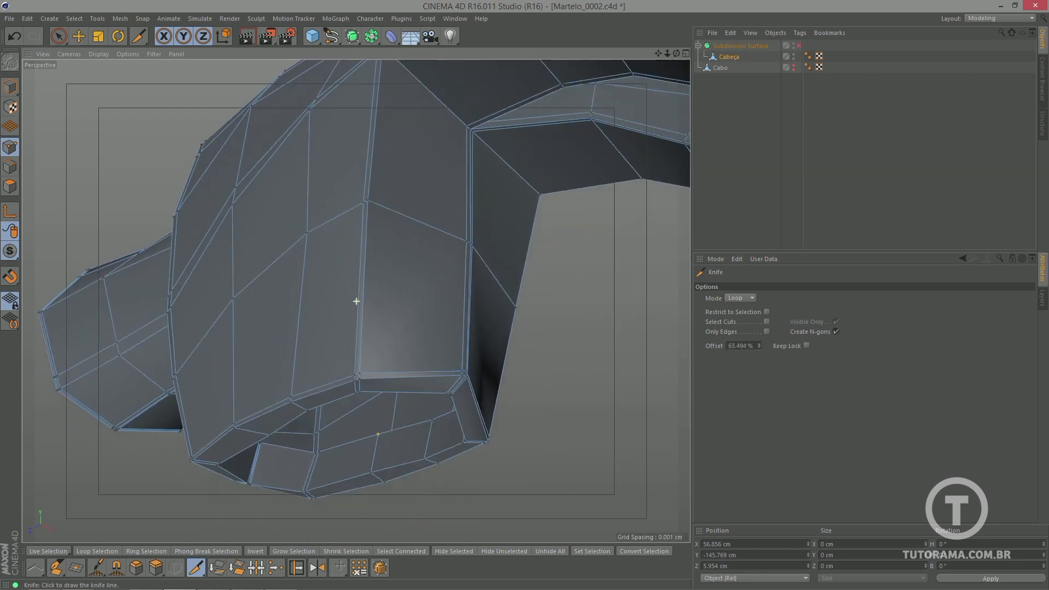
{"action": "scroll", "coordinate": [356, 385], "scroll_direction": "up", "scroll_amount": 5}
{"action": "left_click_drag", "start_coordinate": [358, 377], "coordinate": [431, 361], "text": "alt"}
{"action": "scroll", "coordinate": [436, 339], "scroll_direction": "down", "scroll_amount": 3}
{"action": "scroll", "coordinate": [436, 339], "scroll_direction": "down", "scroll_amount": 3}
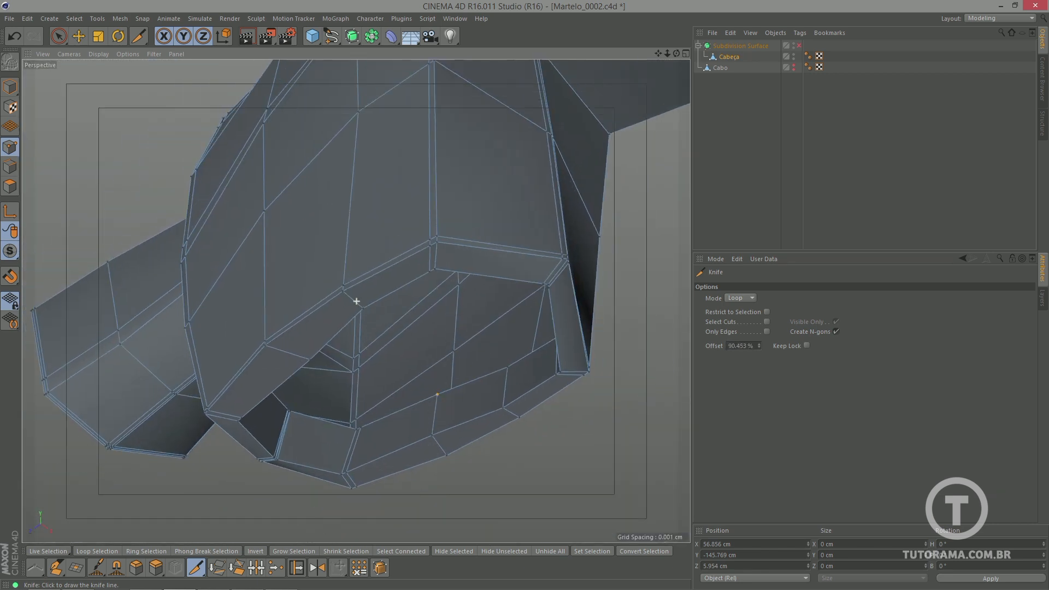
- Cut an edge loop close to the inner corner of the head's opening on the claw side
{"action": "left_click_drag", "start_coordinate": [355, 300], "coordinate": [436, 377], "text": "alt"}
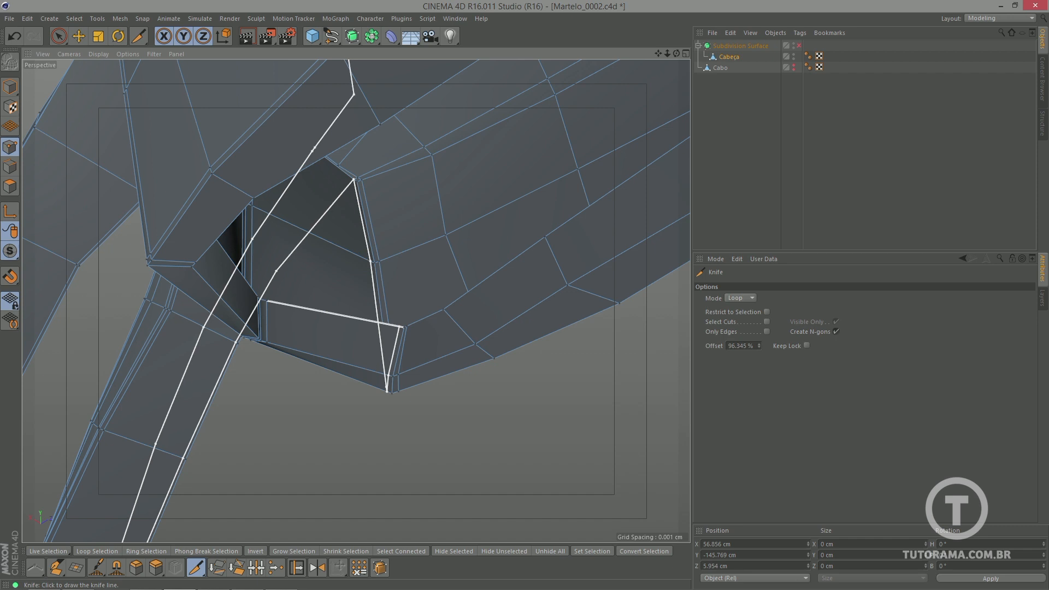
{"action": "left_click_drag", "start_coordinate": [398, 327], "coordinate": [370, 314], "text": "alt"}
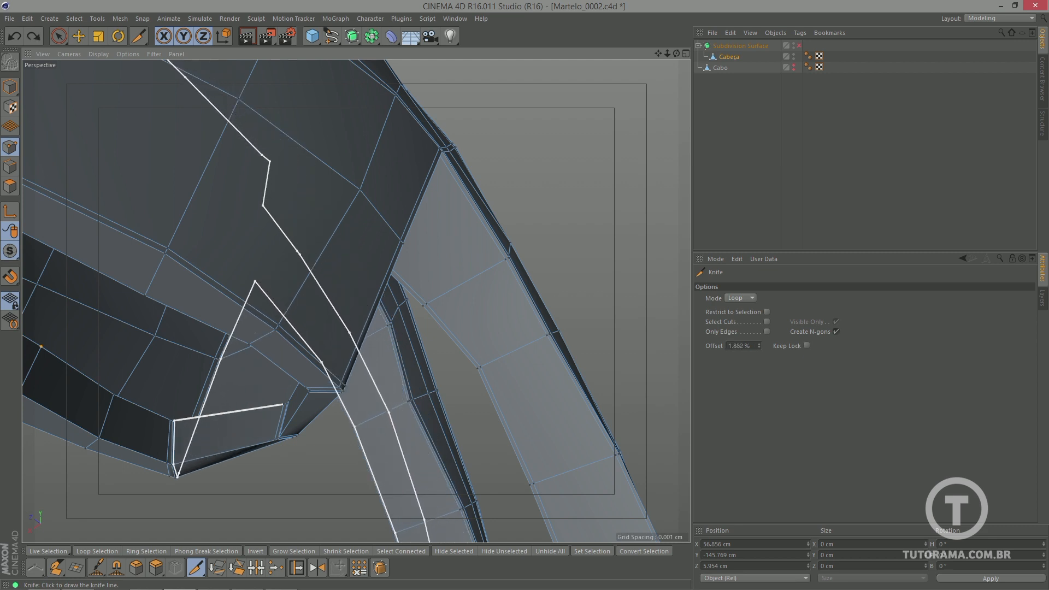
{"action": "left_click", "coordinate": [283, 405]}
{"action": "left_click_drag", "start_coordinate": [295, 426], "coordinate": [267, 401], "text": "alt"}
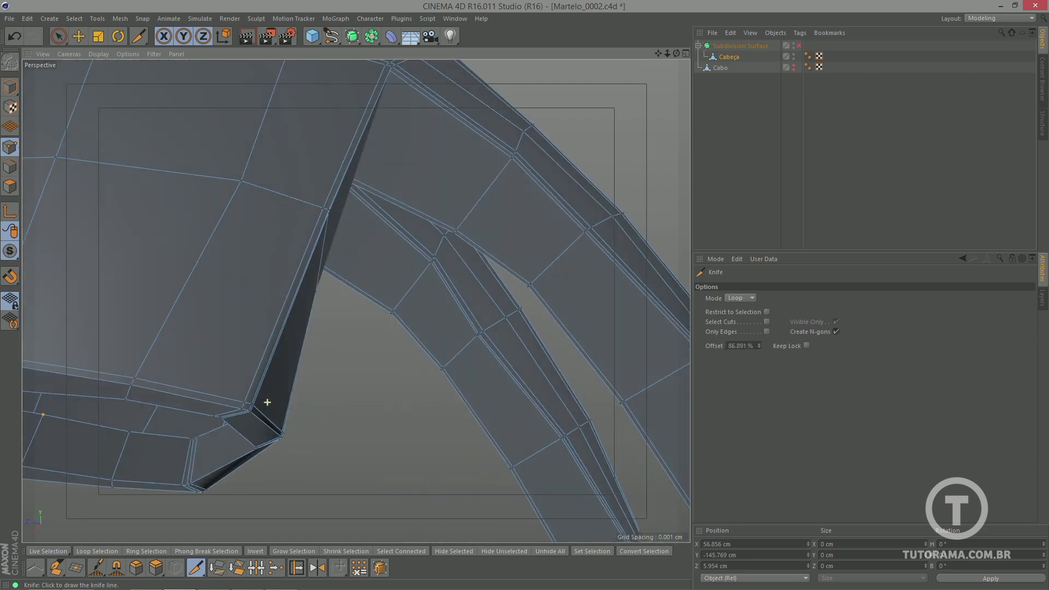
- Inspect the low-poly claw tips, re-enable the Subdivision Surface, and examine the smoothed claws from the side
{"action": "scroll", "coordinate": [339, 400], "scroll_direction": "down", "scroll_amount": 3}
{"action": "left_click_drag", "start_coordinate": [340, 400], "coordinate": [342, 287], "text": "alt"}
{"action": "scroll", "coordinate": [328, 385], "scroll_direction": "up", "scroll_amount": 3}
{"action": "scroll", "coordinate": [420, 333], "scroll_direction": "up", "scroll_amount": 3}
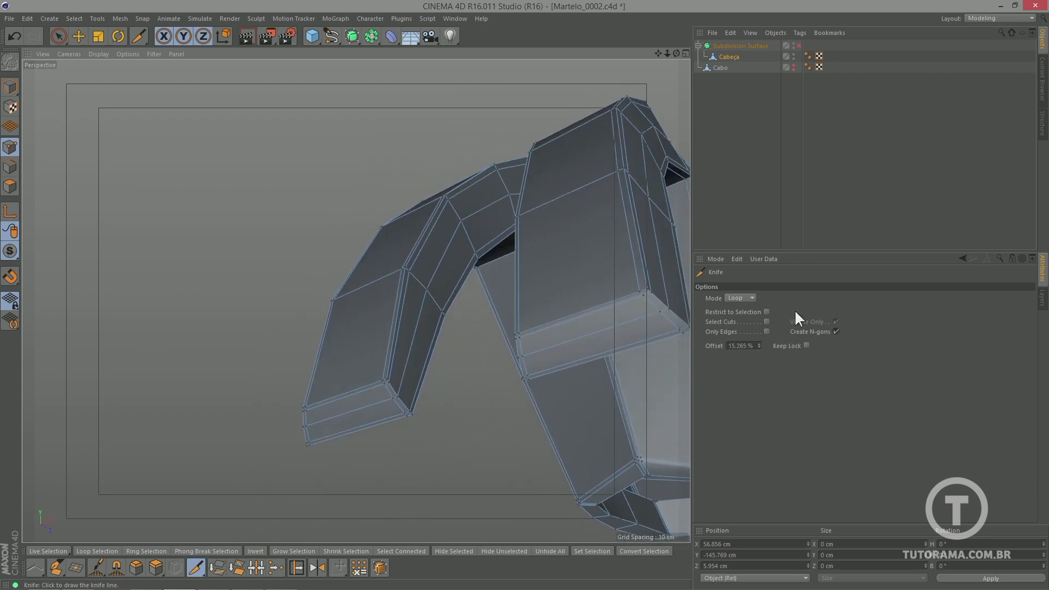
{"action": "left_click", "coordinate": [799, 46]}
{"action": "scroll", "coordinate": [569, 246], "scroll_direction": "down", "scroll_amount": 5}
{"action": "left_click_drag", "start_coordinate": [569, 246], "coordinate": [565, 211], "text": "alt"}
{"action": "middle_click_drag", "start_coordinate": [550, 240], "coordinate": [391, 328], "text": "alt"}
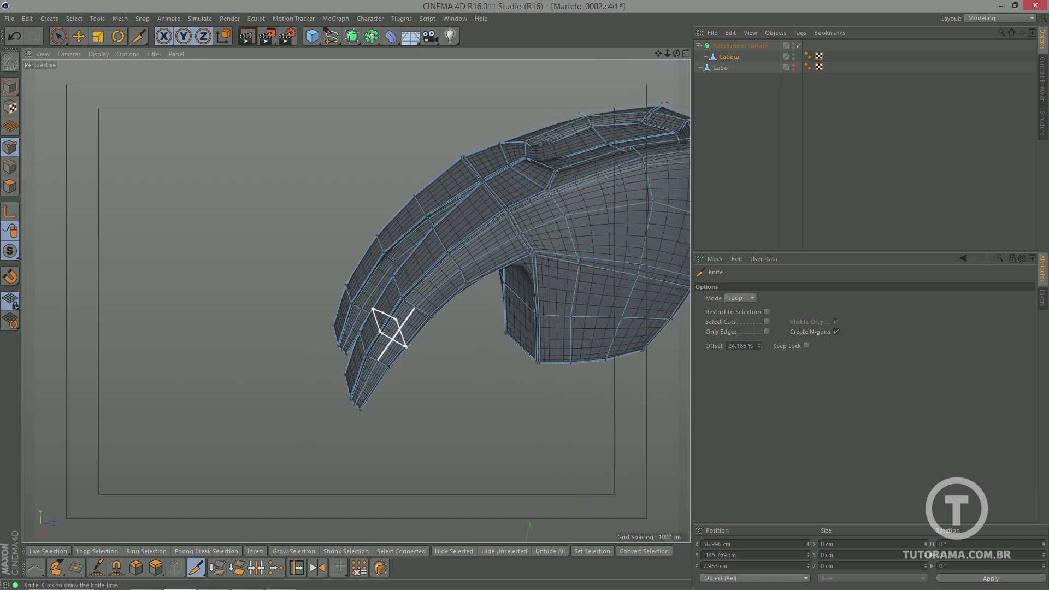
- Switch to Model mode and examine the smoothed head, claws and striking face from several angles
{"action": "mouse_move", "coordinate": [511, 270]}
{"action": "left_mouse_down", "text": "alt"}
{"action": "mouse_move", "coordinate": [519, 289]}
{"action": "mouse_move", "coordinate": [508, 276]}
{"action": "left_mouse_up", "text": "alt"}
{"action": "middle_click_drag", "start_coordinate": [509, 275], "coordinate": [356, 300], "text": "alt"}
{"action": "scroll", "coordinate": [441, 241], "scroll_direction": "down", "scroll_amount": 2}
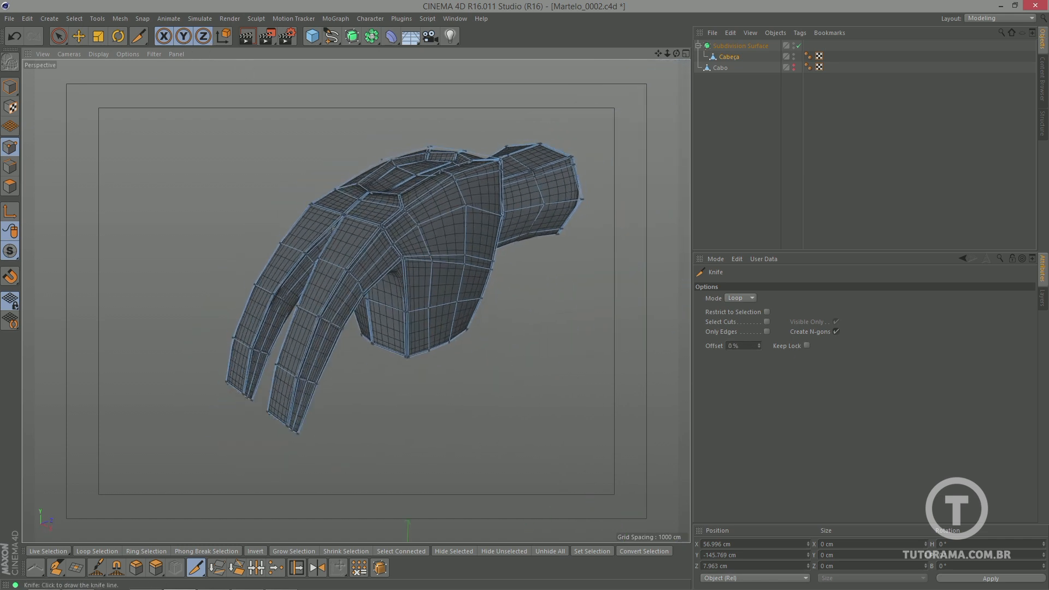
{"action": "left_click", "coordinate": [11, 87]}
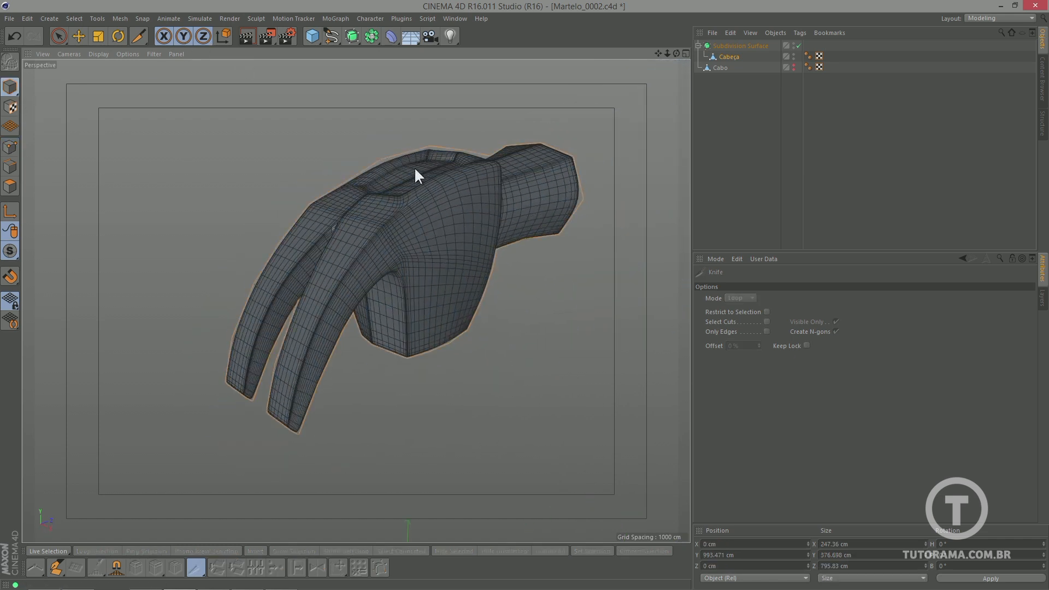
{"action": "left_click_drag", "start_coordinate": [590, 133], "coordinate": [429, 131], "text": "alt"}
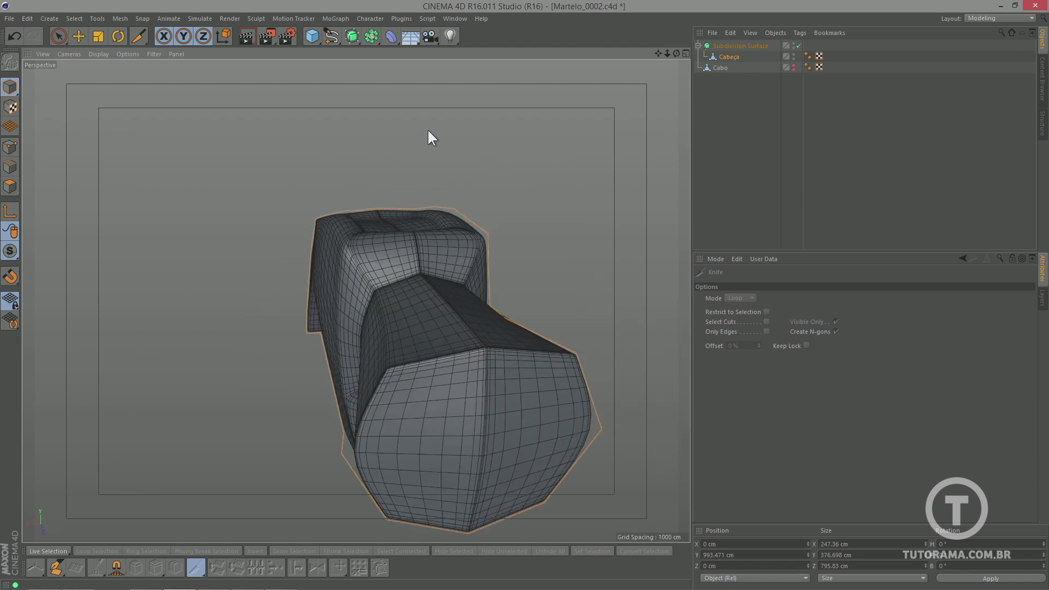
{"action": "left_click_drag", "start_coordinate": [454, 186], "coordinate": [521, 275], "text": "alt"}
{"action": "middle_click_drag", "start_coordinate": [356, 300], "coordinate": [434, 237], "text": "alt"}
{"action": "right_click_drag", "start_coordinate": [383, 279], "coordinate": [424, 276], "text": "alt"}
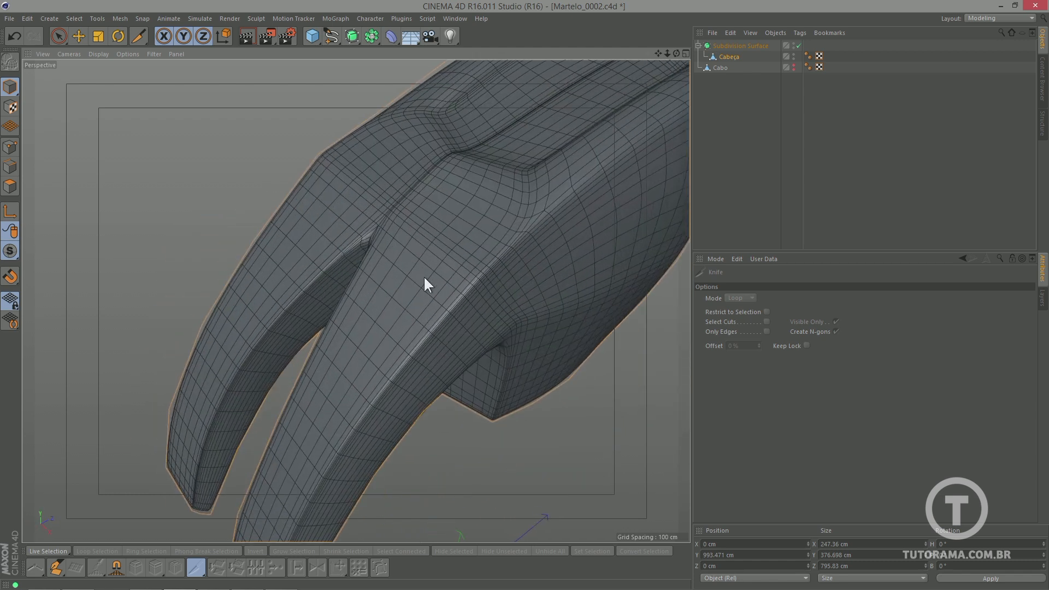
{"action": "left_click_drag", "start_coordinate": [396, 283], "coordinate": [493, 150], "text": "alt"}
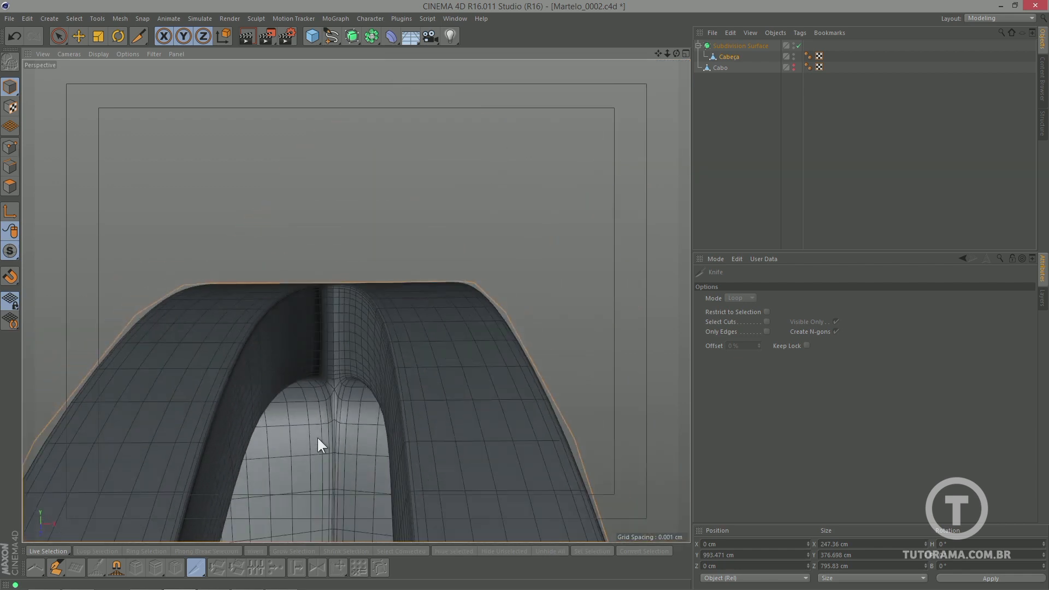
{"action": "left_click_drag", "start_coordinate": [350, 303], "coordinate": [333, 346], "text": "alt"}
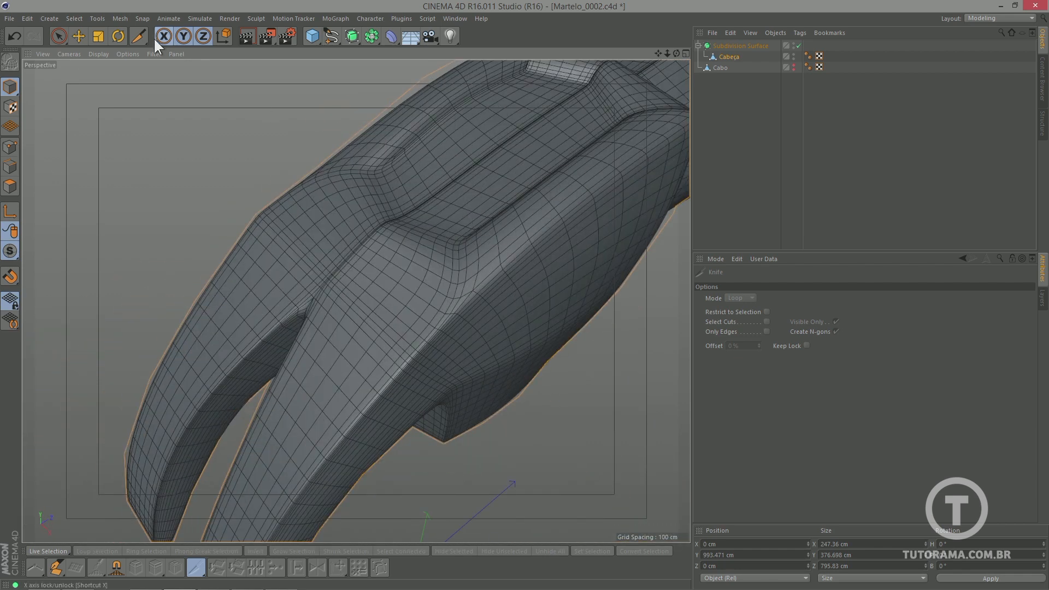
- Render preview views of the smoothed hammer head from the claw side and the striking side
{"action": "left_click", "coordinate": [252, 37]}
{"action": "right_click_drag", "start_coordinate": [443, 156], "coordinate": [305, 209], "text": "alt"}
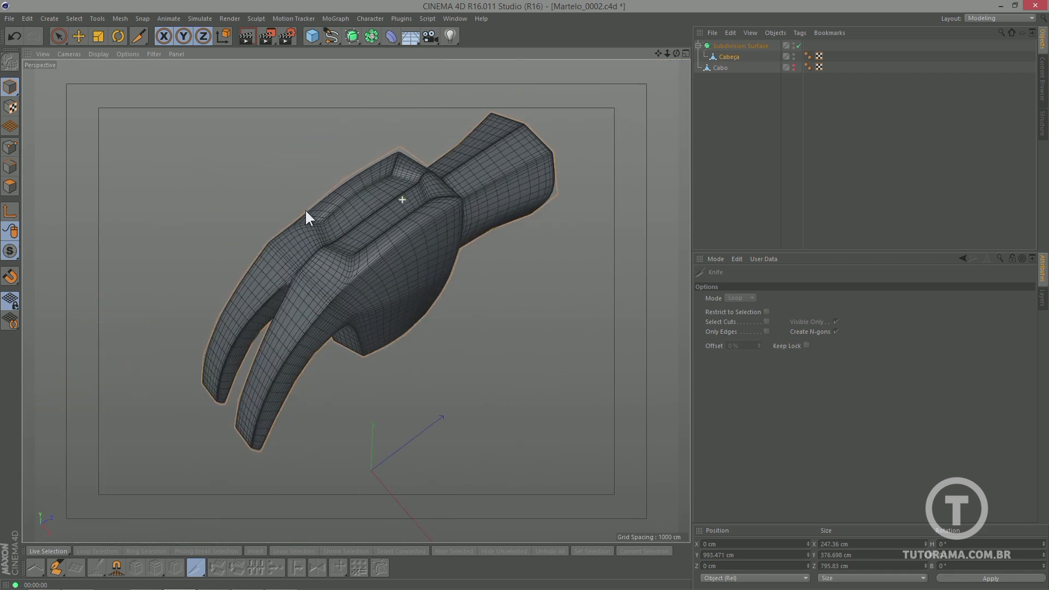
{"action": "left_click_drag", "start_coordinate": [411, 199], "coordinate": [300, 214], "text": "alt"}
{"action": "left_click", "coordinate": [248, 37]}
{"action": "left_click_drag", "start_coordinate": [467, 201], "coordinate": [435, 202], "text": "alt"}
{"action": "left_click", "coordinate": [250, 38]}
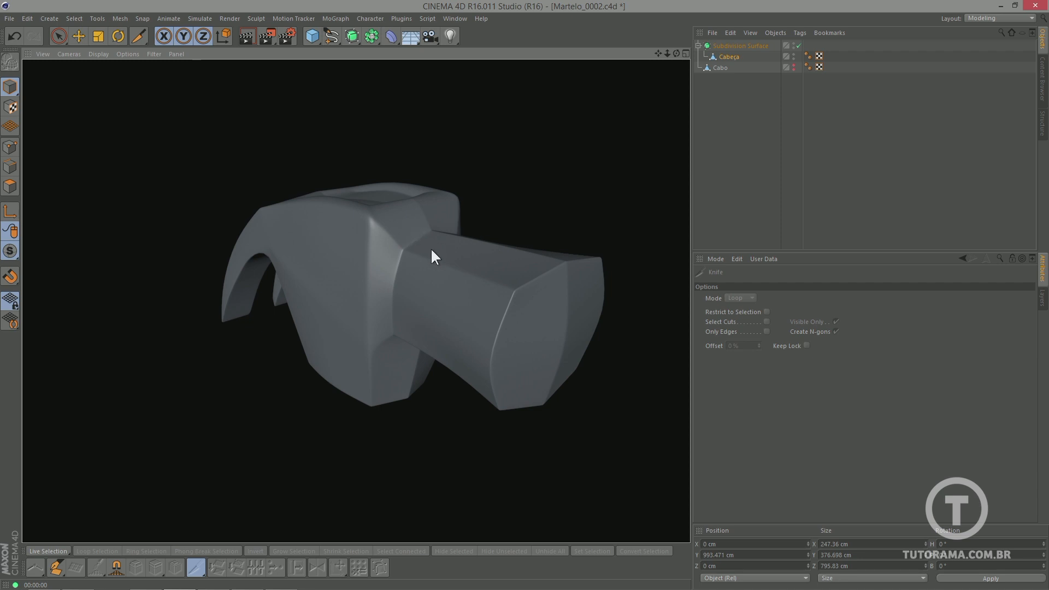
{"action": "left_click_drag", "start_coordinate": [395, 219], "coordinate": [423, 246], "text": "alt"}
{"action": "right_click_drag", "start_coordinate": [423, 245], "coordinate": [434, 222], "text": "alt"}
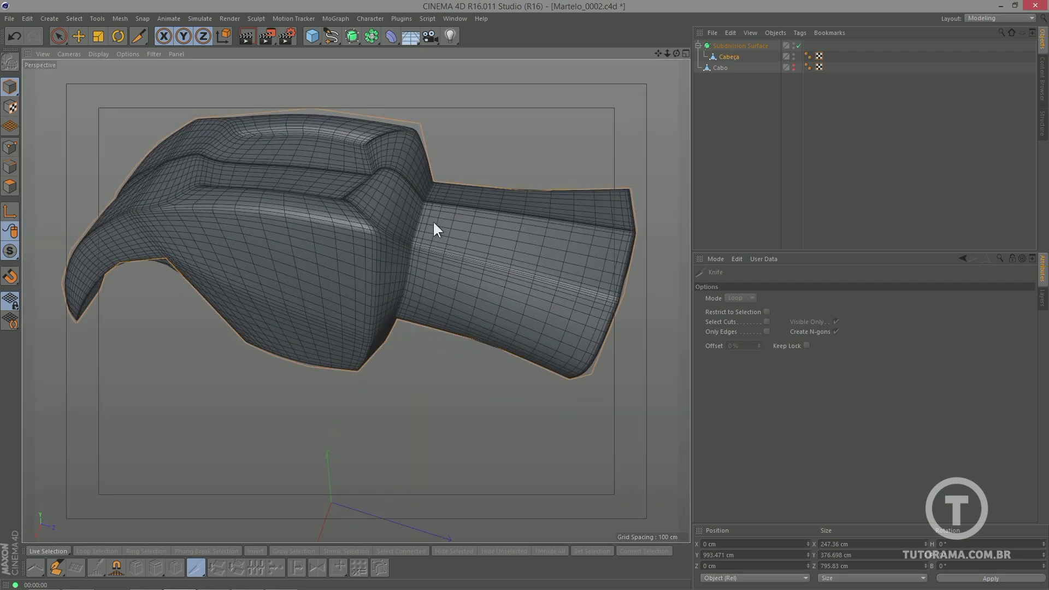
{"action": "mouse_move", "coordinate": [435, 222]}
{"action": "left_mouse_down", "text": "alt"}
{"action": "mouse_move", "coordinate": [464, 244]}
{"action": "mouse_move", "coordinate": [424, 240]}
{"action": "left_mouse_up", "text": "alt"}
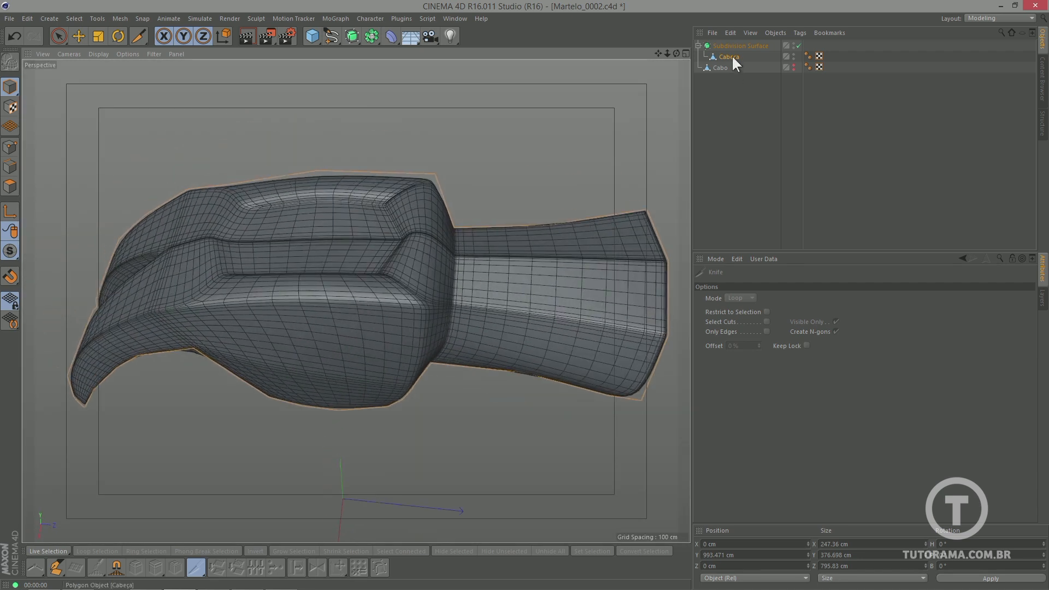
- Disable the Subdivision Surface, switch to Points mode, and inspect the low-poly recess on top of the head
{"action": "left_click", "coordinate": [799, 45]}
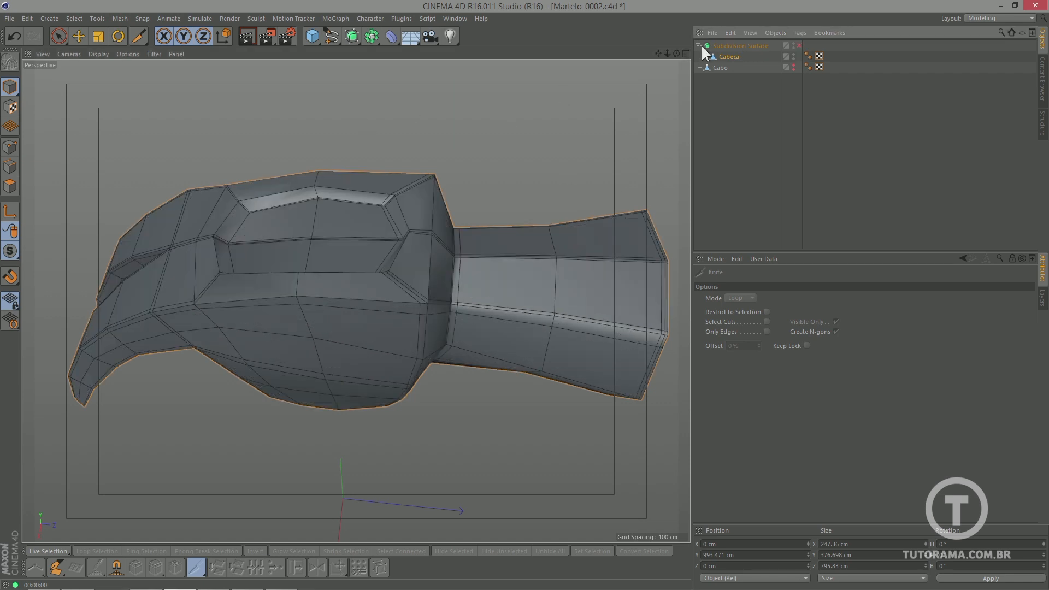
{"action": "left_click", "coordinate": [9, 146]}
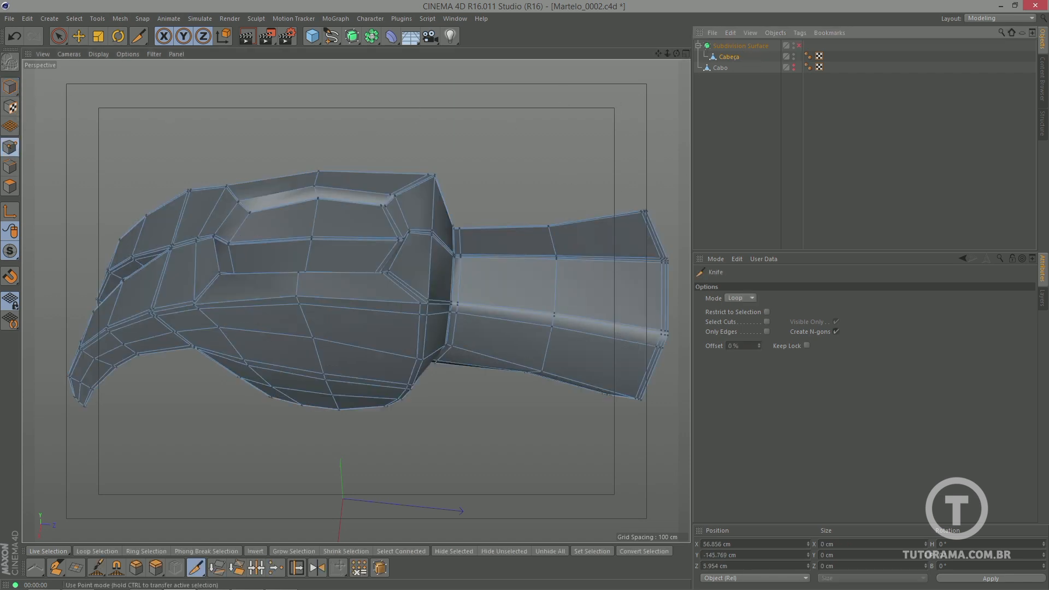
{"action": "left_click", "coordinate": [79, 36]}
{"action": "scroll", "coordinate": [349, 263], "scroll_direction": "up", "scroll_amount": 6}
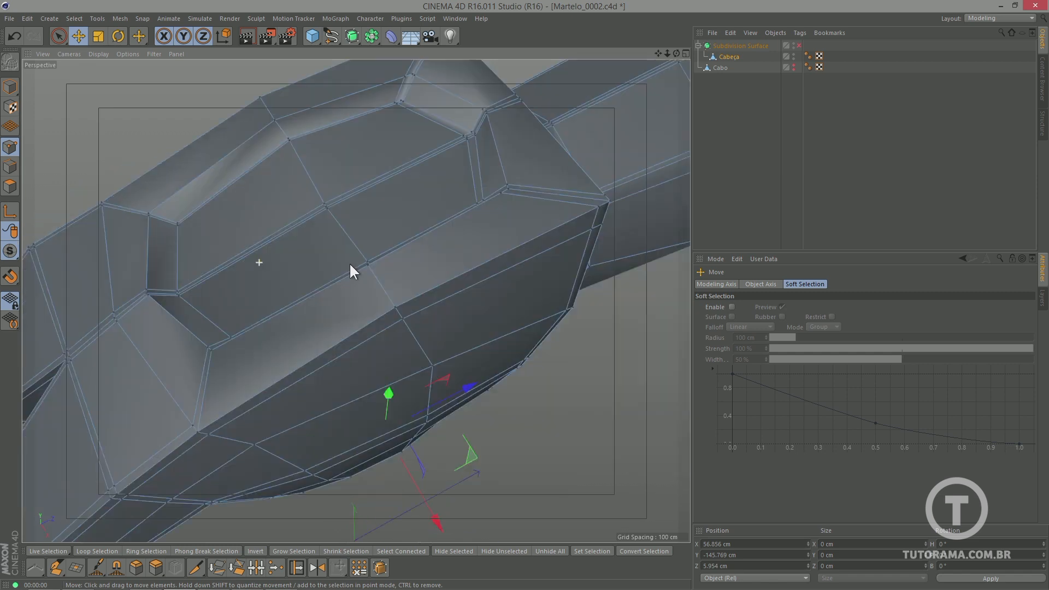
{"action": "left_click_drag", "start_coordinate": [350, 263], "coordinate": [326, 271], "text": "alt"}
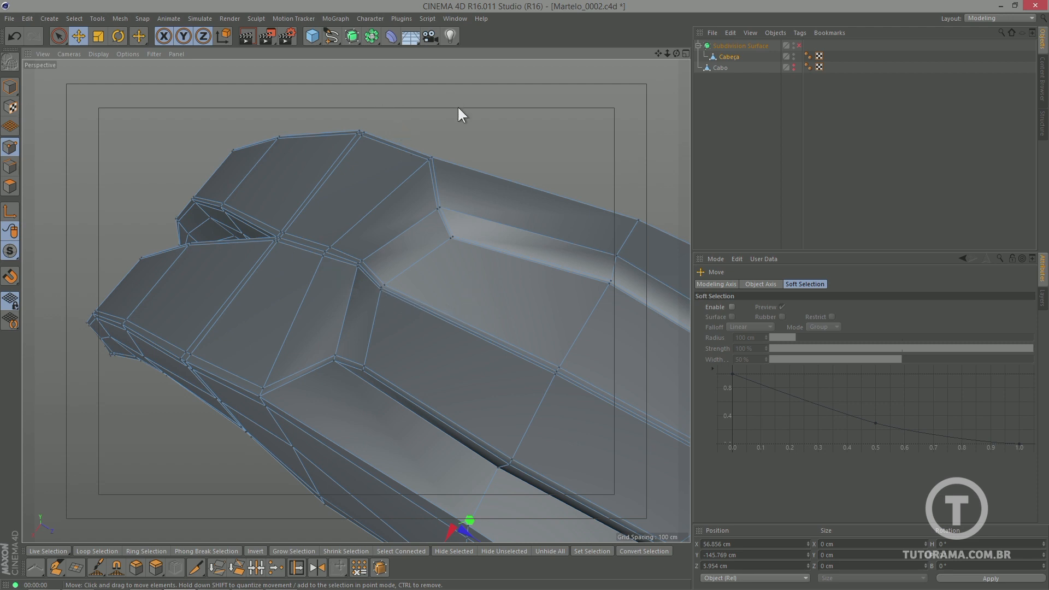
{"action": "left_click_drag", "start_coordinate": [458, 108], "coordinate": [433, 141], "text": "alt"}
- Activate the Brush tool with a 15 cm radius, Smooth mode and Dome falloff
{"action": "left_click", "coordinate": [128, 18]}
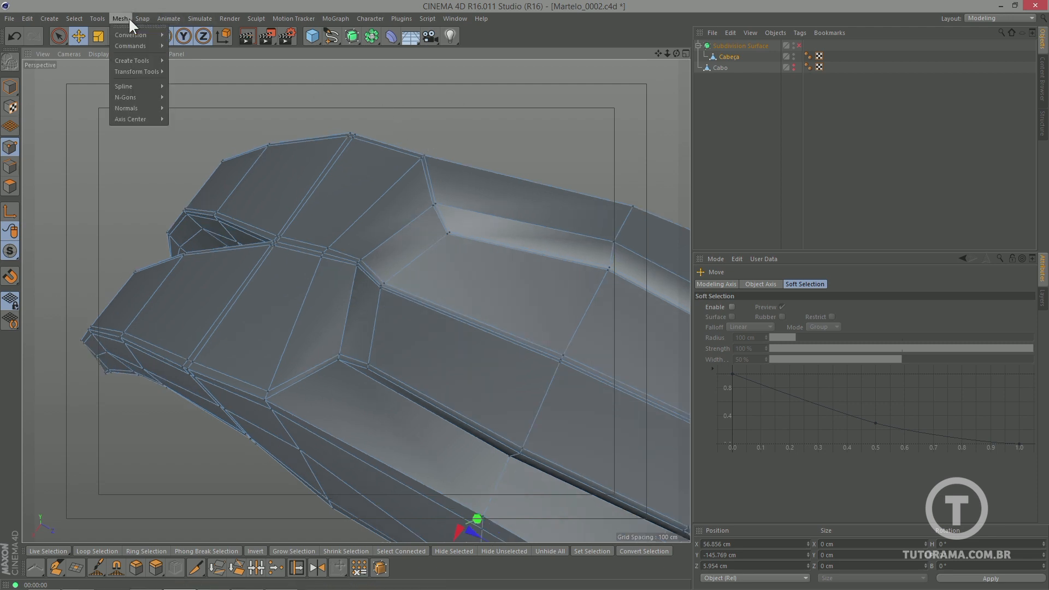
{"action": "mouse_move", "coordinate": [140, 48]}
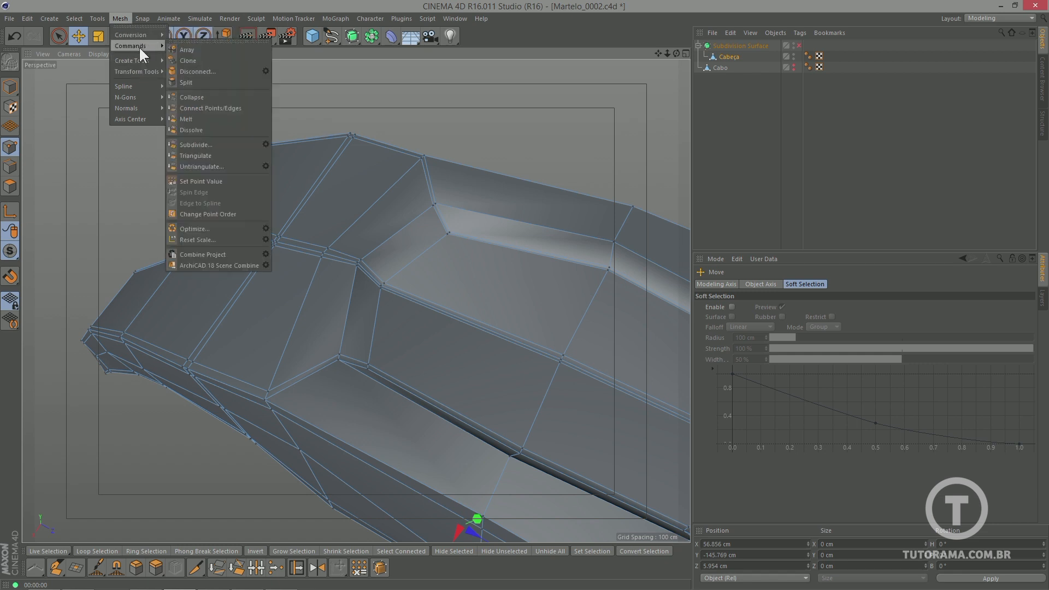
{"action": "mouse_move", "coordinate": [137, 71]}
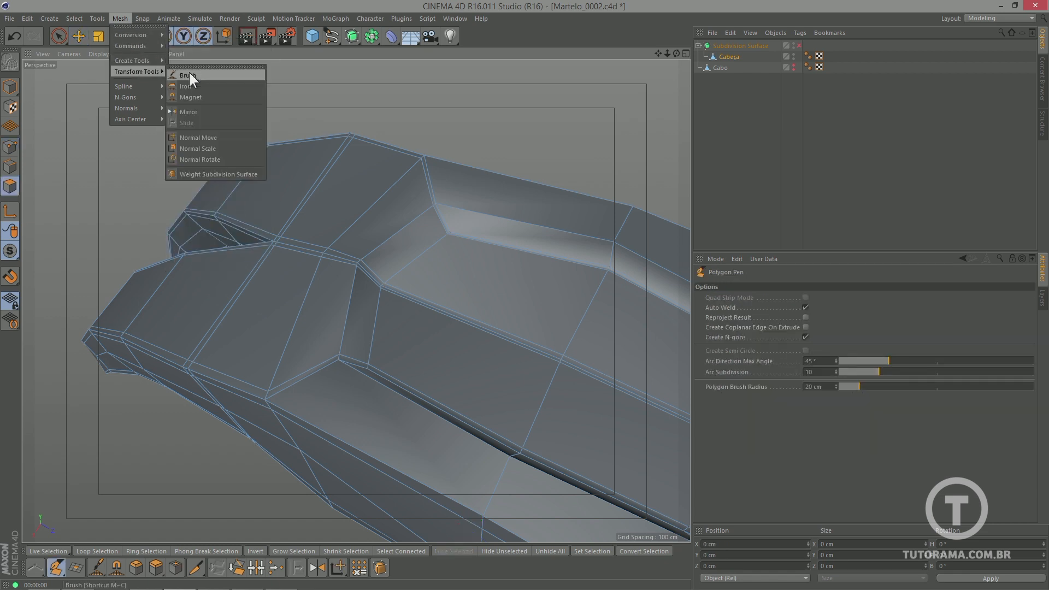
{"action": "left_click", "coordinate": [188, 75]}
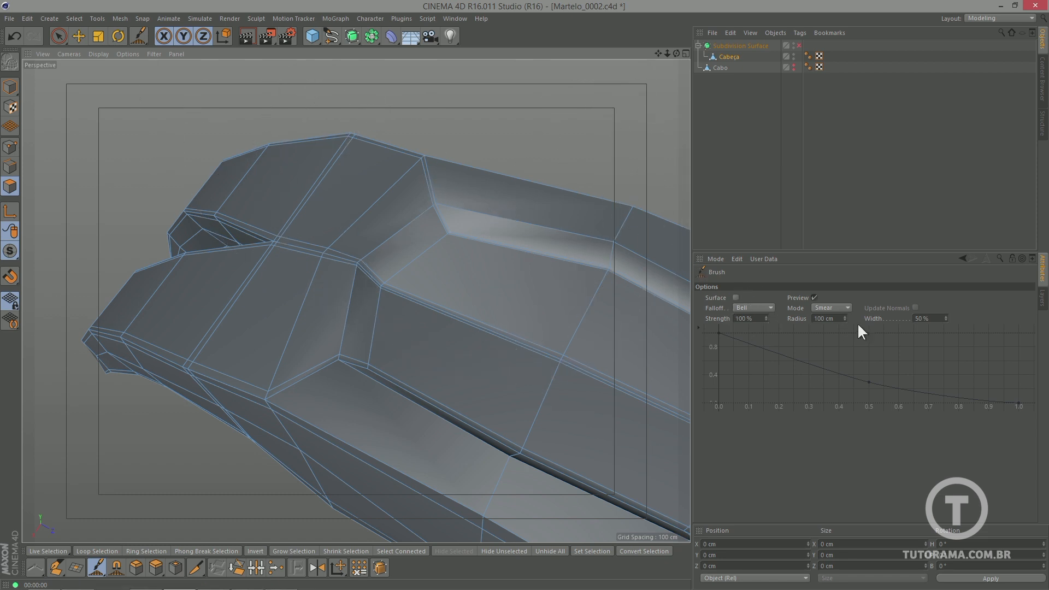
{"action": "left_click_drag", "start_coordinate": [845, 318], "coordinate": [845, 340]}
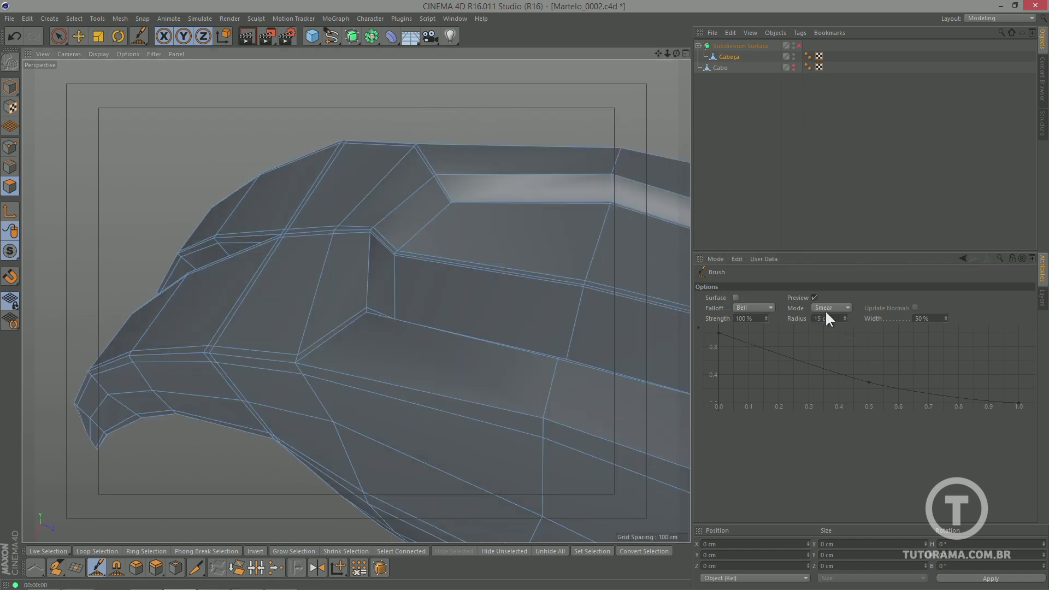
{"action": "left_click", "coordinate": [830, 308]}
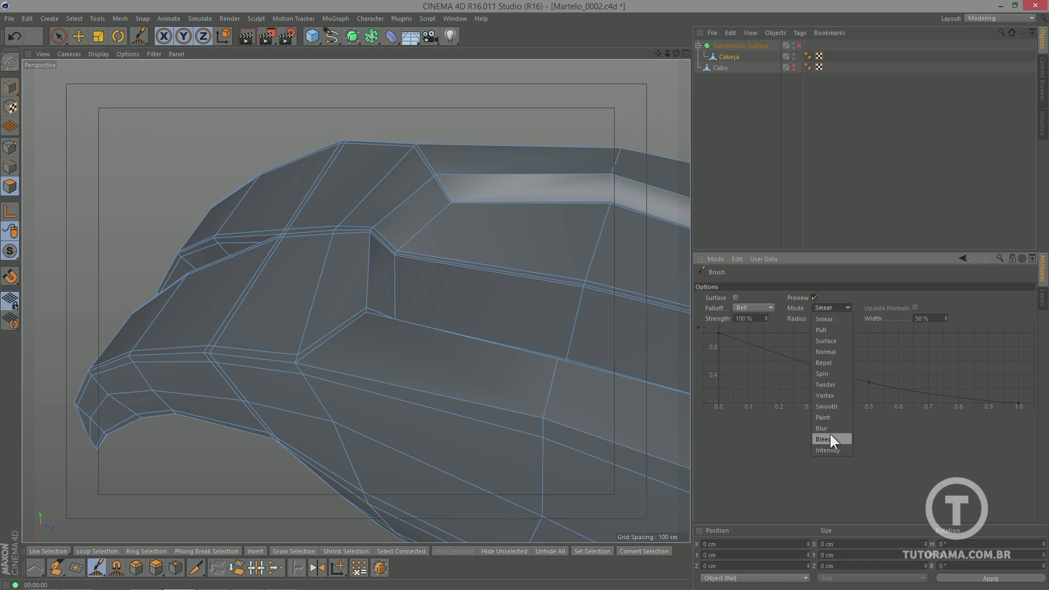
{"action": "left_click", "coordinate": [829, 406]}
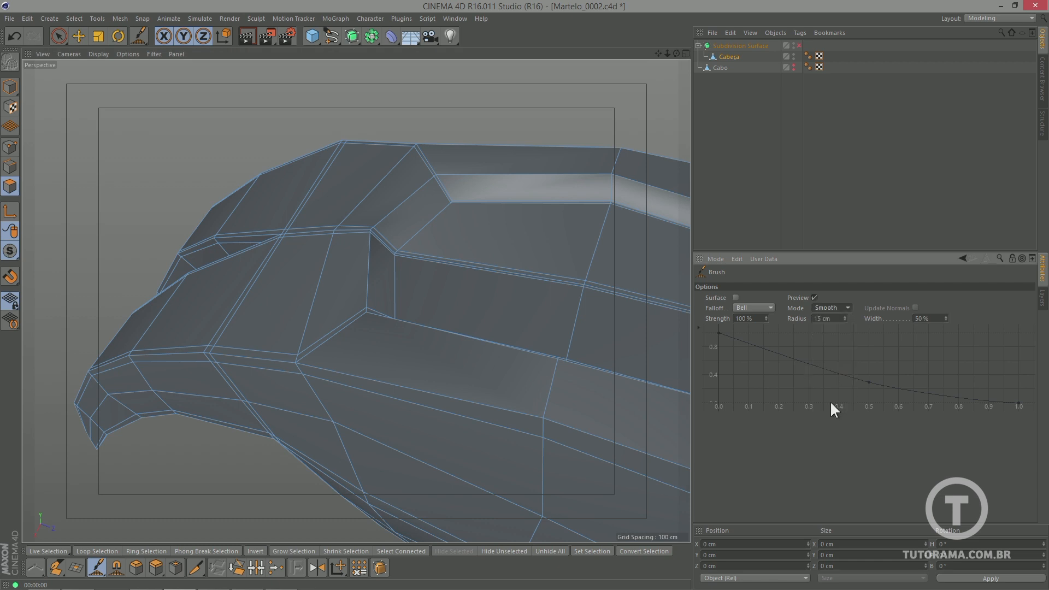
{"action": "left_click", "coordinate": [742, 309]}
{"action": "left_click", "coordinate": [747, 341]}
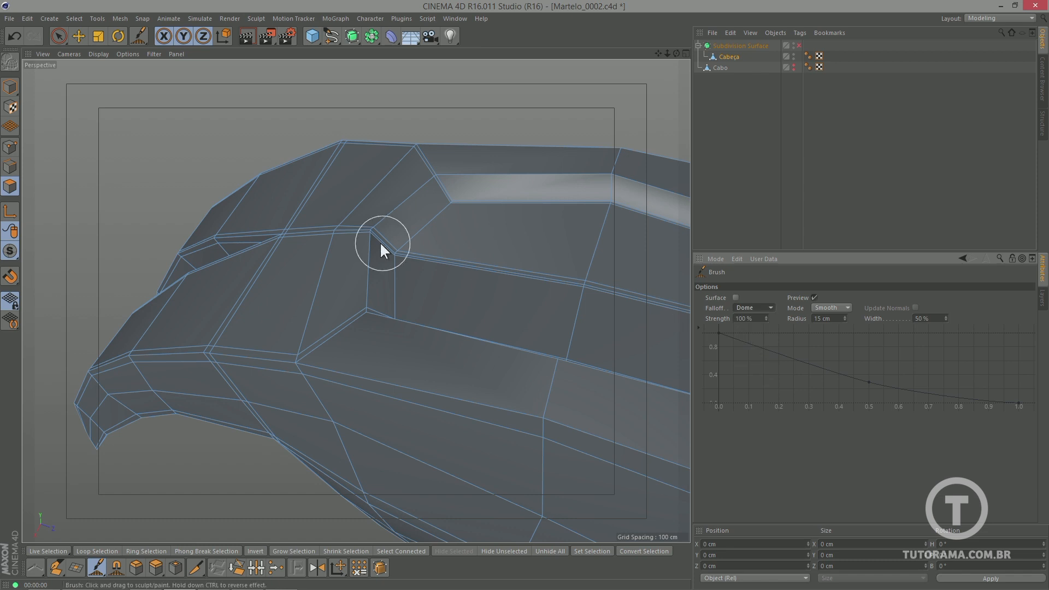
- Smooth the mesh at both ends of the recess on top of the head with the Brush
{"action": "mouse_move", "coordinate": [392, 258]}
{"action": "left_mouse_down"}
{"action": "mouse_move", "coordinate": [481, 235]}
{"action": "mouse_move", "coordinate": [417, 257]}
{"action": "mouse_move", "coordinate": [457, 261]}
{"action": "left_mouse_up"}
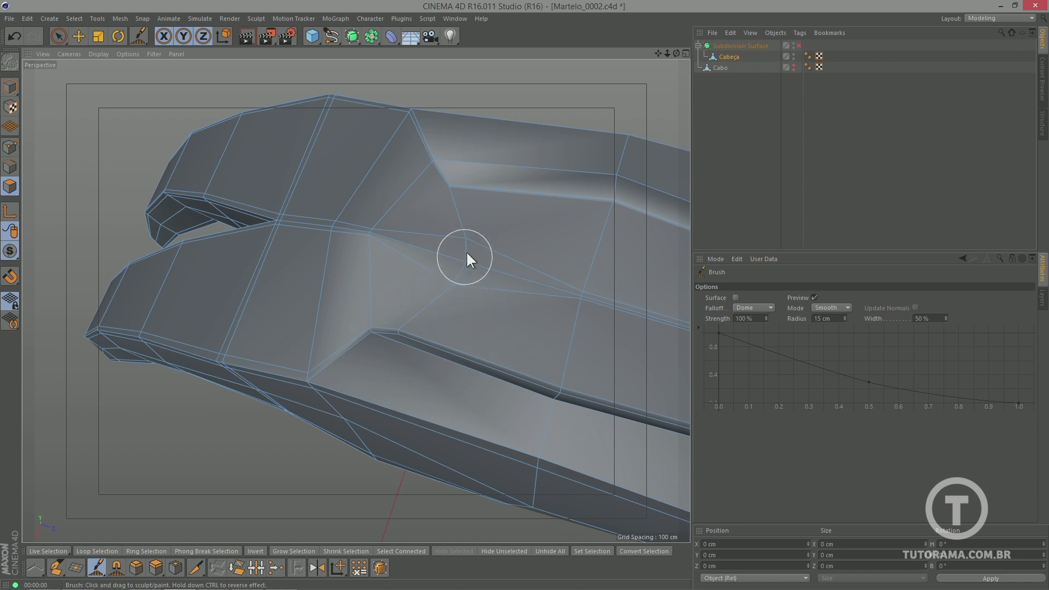
{"action": "mouse_move", "coordinate": [627, 292]}
{"action": "left_mouse_down", "text": "alt"}
{"action": "mouse_move", "coordinate": [451, 274]}
{"action": "mouse_move", "coordinate": [551, 247]}
{"action": "mouse_move", "coordinate": [569, 221]}
{"action": "left_mouse_up", "text": "alt"}
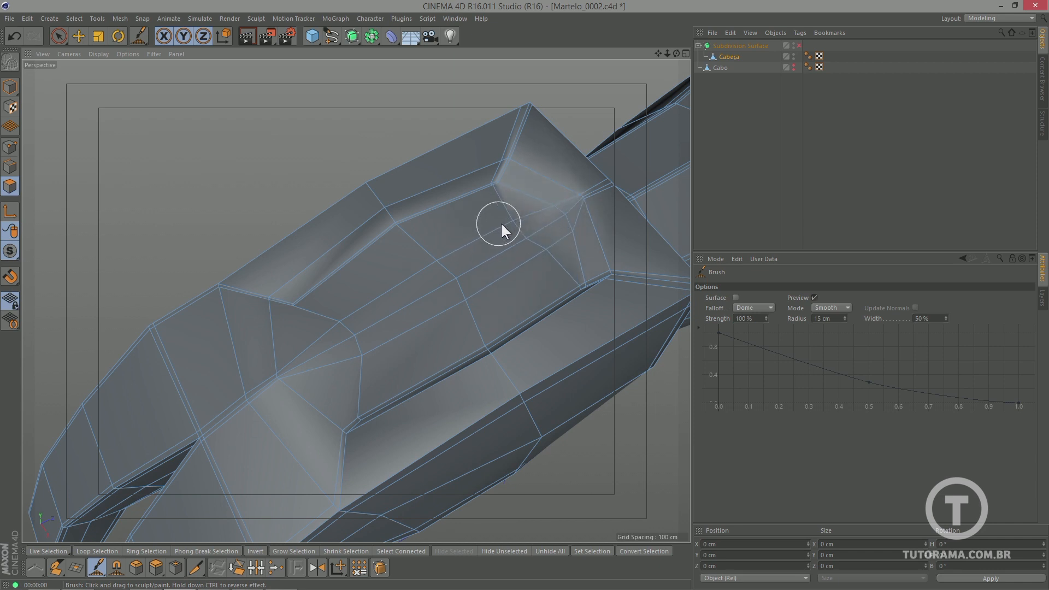
{"action": "left_click_drag", "start_coordinate": [523, 238], "coordinate": [432, 200], "text": "alt"}
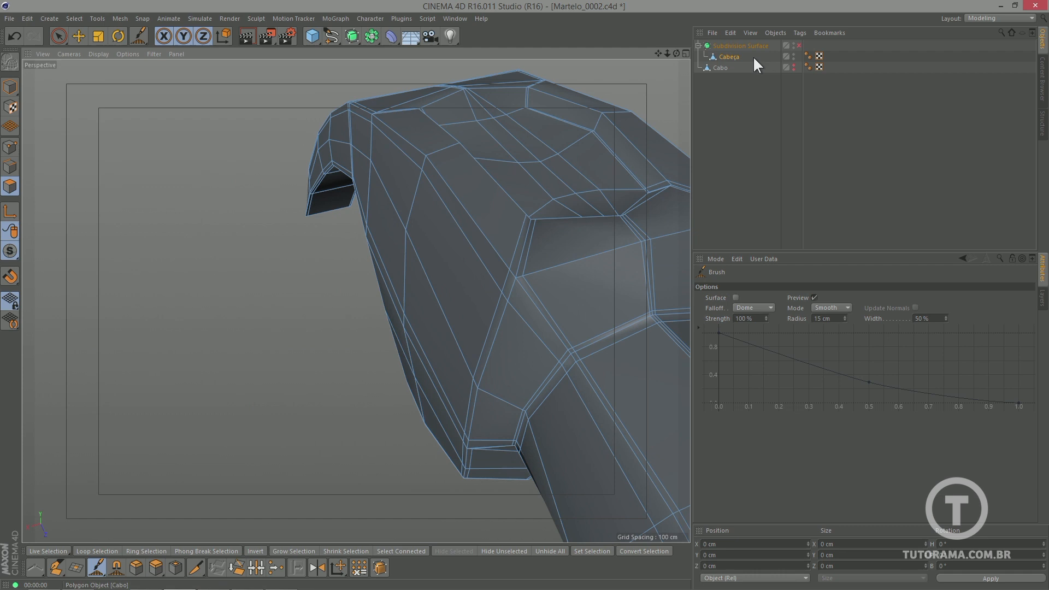
- Re-enable the Subdivision Surface and brush the mesh smooth between the recess and the claw split and along the claw's side edge
{"action": "left_click", "coordinate": [799, 45]}
{"action": "left_click_drag", "start_coordinate": [628, 148], "coordinate": [524, 195], "text": "alt"}
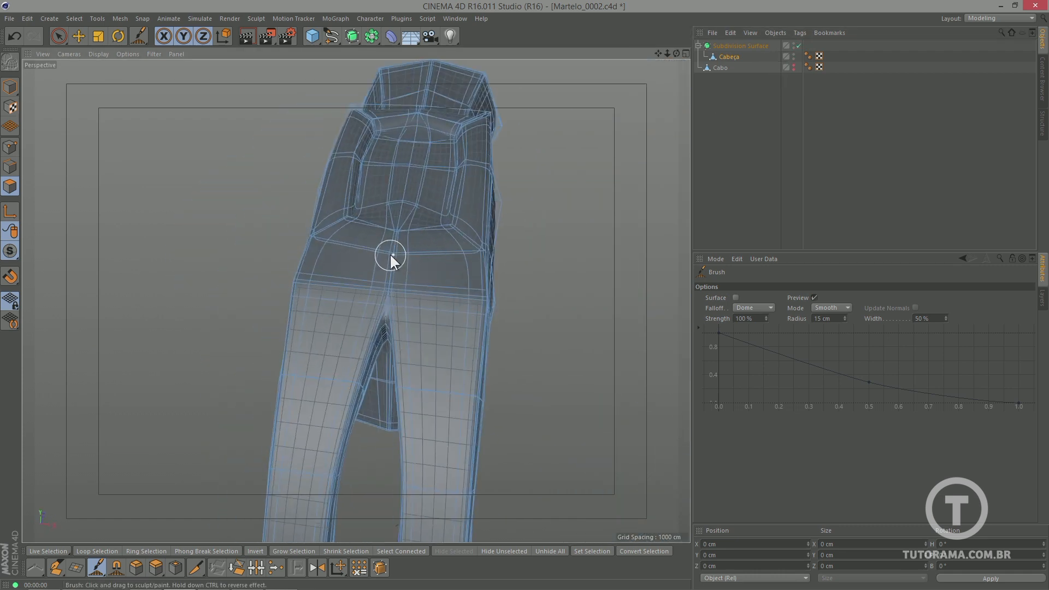
{"action": "right_click_drag", "start_coordinate": [382, 253], "coordinate": [465, 246], "text": "alt"}
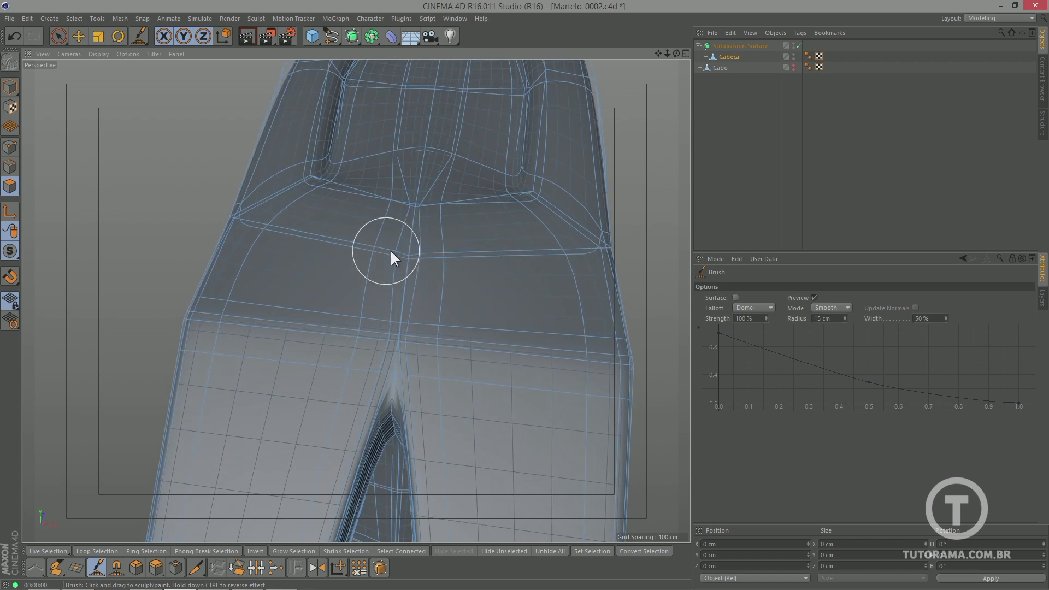
{"action": "mouse_move", "coordinate": [391, 254]}
{"action": "left_mouse_down"}
{"action": "mouse_move", "coordinate": [417, 221]}
{"action": "mouse_move", "coordinate": [385, 311]}
{"action": "mouse_move", "coordinate": [400, 346]}
{"action": "mouse_move", "coordinate": [370, 338]}
{"action": "mouse_move", "coordinate": [410, 340]}
{"action": "mouse_move", "coordinate": [412, 354]}
{"action": "mouse_move", "coordinate": [379, 281]}
{"action": "mouse_move", "coordinate": [323, 240]}
{"action": "mouse_move", "coordinate": [385, 261]}
{"action": "left_mouse_up"}
{"action": "mouse_move", "coordinate": [253, 301]}
{"action": "left_mouse_down"}
{"action": "mouse_move", "coordinate": [228, 302]}
{"action": "mouse_move", "coordinate": [251, 288]}
{"action": "mouse_move", "coordinate": [421, 301]}
{"action": "mouse_move", "coordinate": [238, 303]}
{"action": "left_mouse_up"}
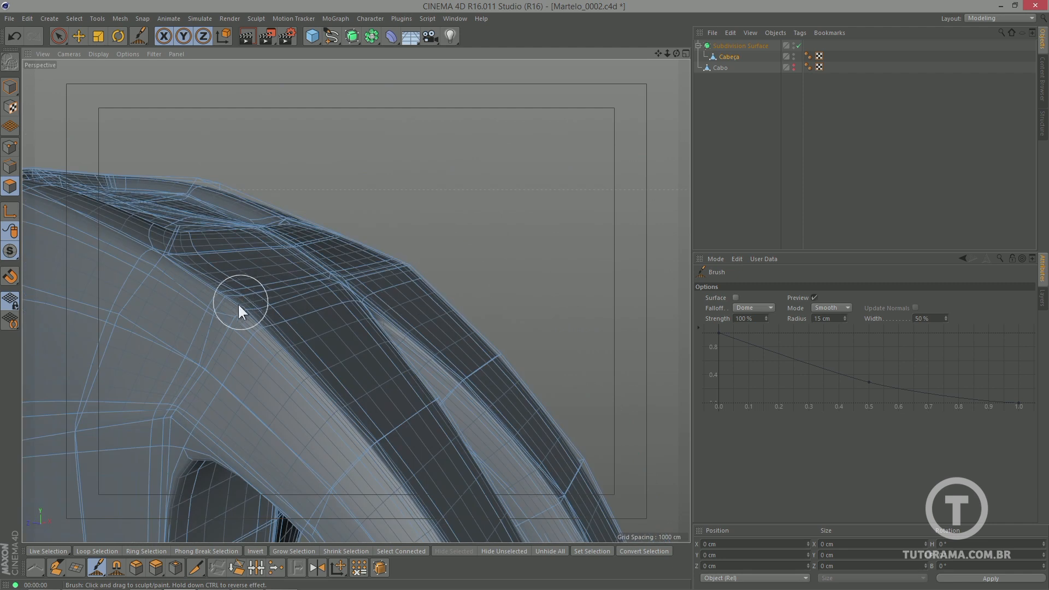
- Examine the smoothed side of the head around the claws, then disable the Subdivision Surface
{"action": "mouse_move", "coordinate": [323, 307]}
{"action": "left_mouse_down", "text": "alt"}
{"action": "mouse_move", "coordinate": [452, 288]}
{"action": "mouse_move", "coordinate": [300, 290]}
{"action": "mouse_move", "coordinate": [457, 249]}
{"action": "mouse_move", "coordinate": [400, 217]}
{"action": "mouse_move", "coordinate": [392, 232]}
{"action": "left_mouse_up", "text": "alt"}
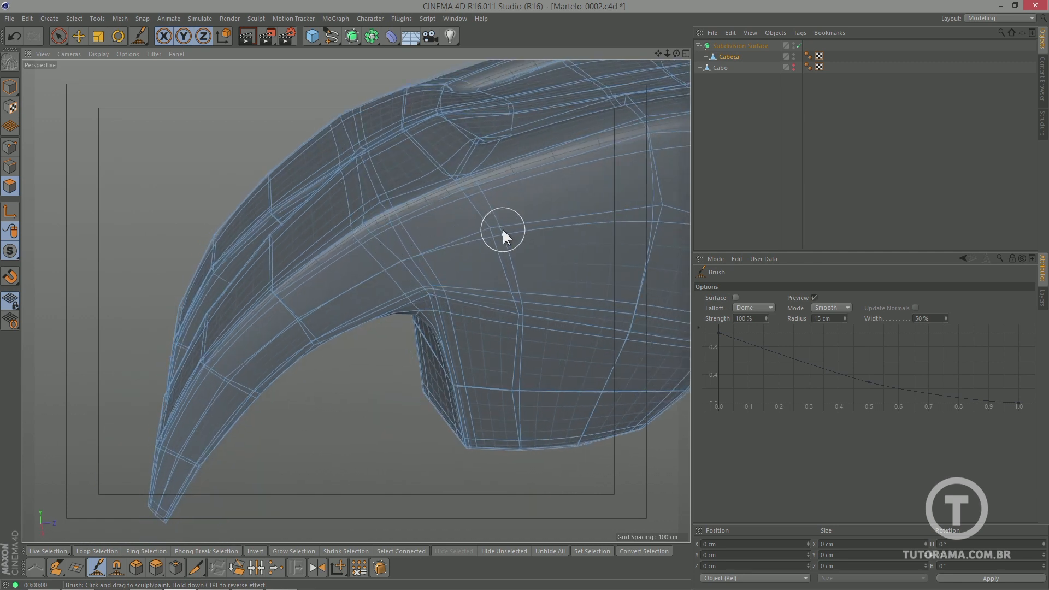
{"action": "left_click_drag", "start_coordinate": [503, 228], "coordinate": [407, 258], "text": "alt"}
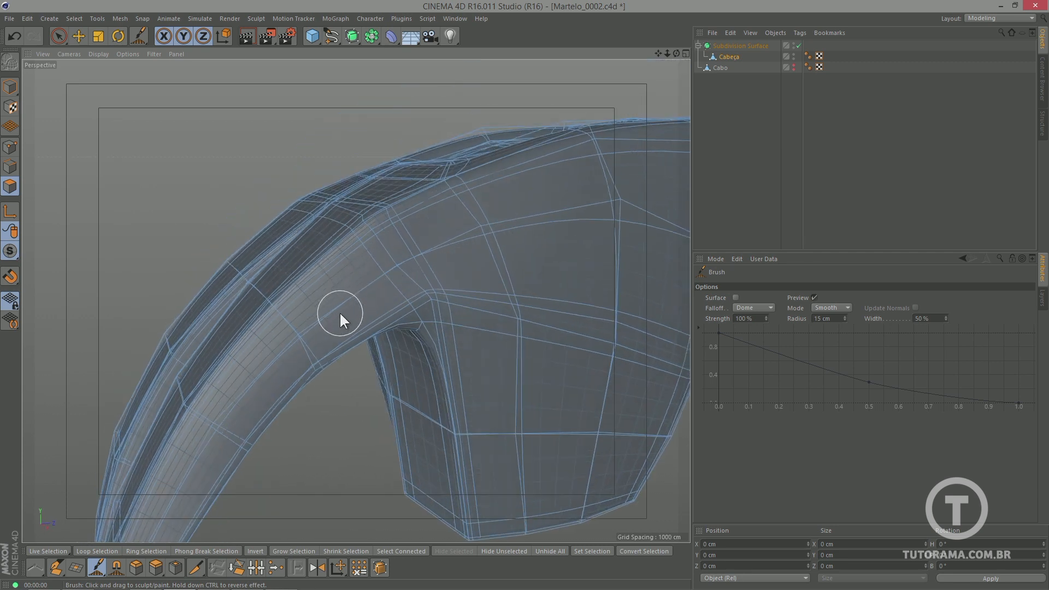
{"action": "left_click_drag", "start_coordinate": [341, 315], "coordinate": [361, 298], "text": "alt"}
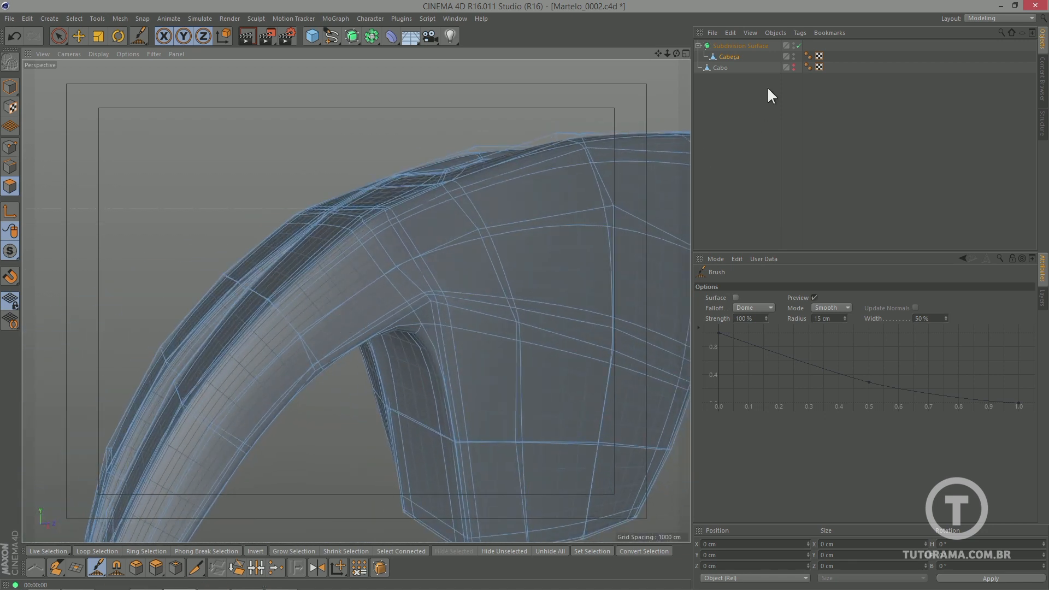
{"action": "left_click", "coordinate": [798, 45]}
{"action": "left_click_drag", "start_coordinate": [569, 225], "coordinate": [552, 189], "text": "alt"}
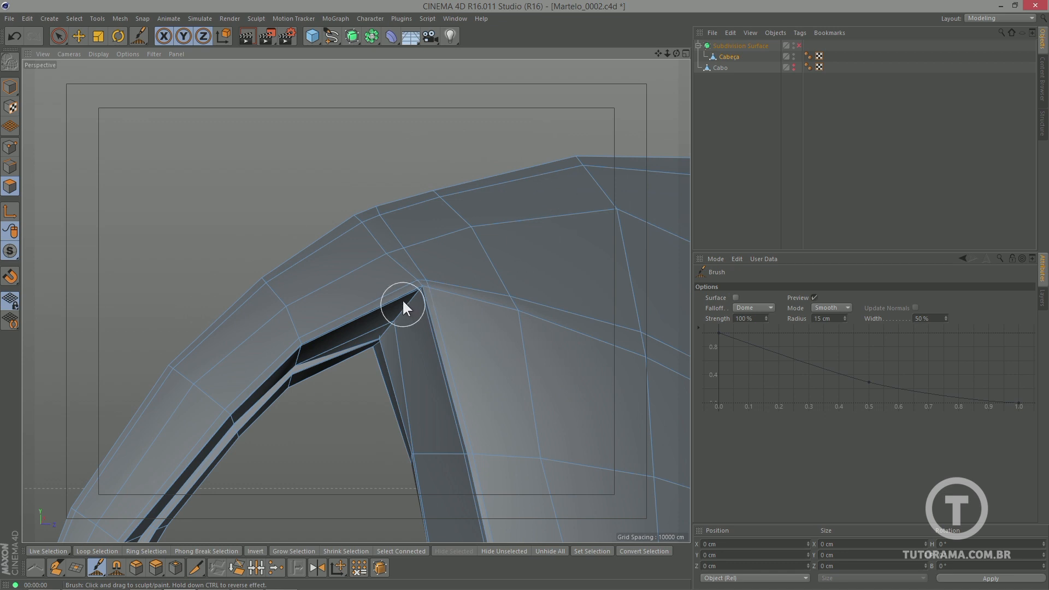
- Try smoothing the inner corner where the claw meets the head's underside with the Brush, and undo it
{"action": "left_click_drag", "start_coordinate": [403, 300], "coordinate": [445, 286]}
{"action": "key", "text": "ctrl+z"}
{"action": "key", "text": "ctrl+z"}
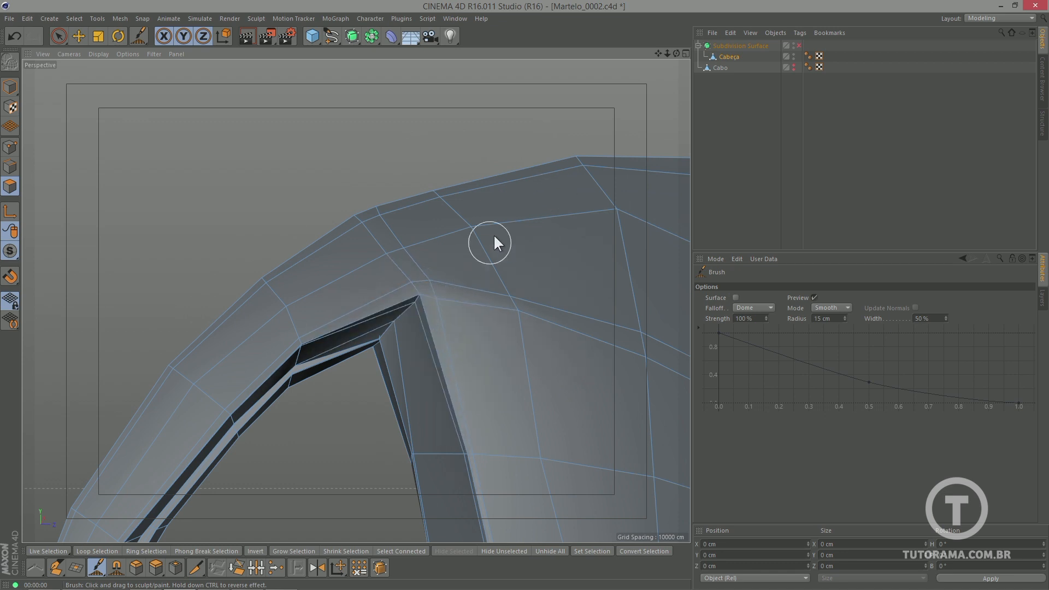
- Smooth the central edges between the recess and the claw split on the low-poly head with the Brush
{"action": "left_click_drag", "start_coordinate": [494, 234], "coordinate": [443, 265], "text": "alt"}
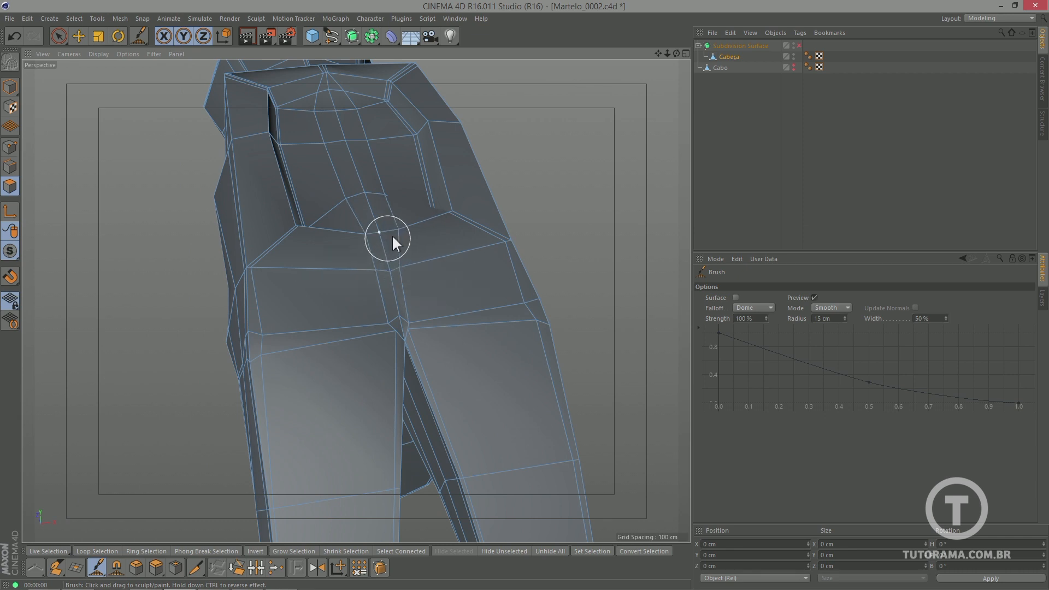
{"action": "mouse_move", "coordinate": [393, 236]}
{"action": "left_mouse_down"}
{"action": "mouse_move", "coordinate": [399, 270]}
{"action": "mouse_move", "coordinate": [384, 261]}
{"action": "left_mouse_up"}
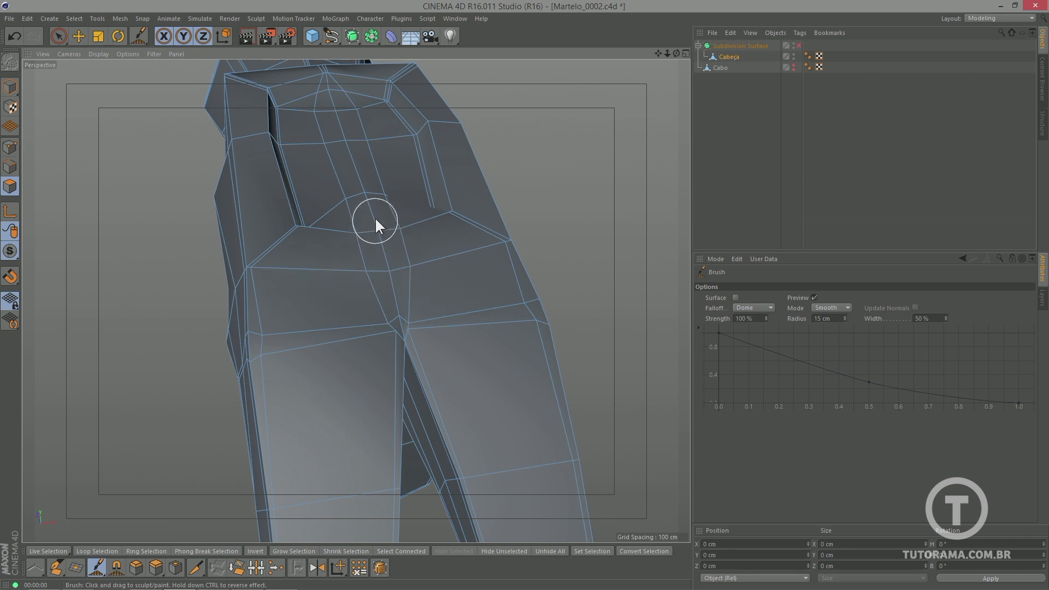
- In point mode, select the three central points at the claw end of the recess and shift them toward the claws, adjusting their height
{"action": "left_click_drag", "start_coordinate": [375, 223], "coordinate": [416, 217], "text": "alt"}
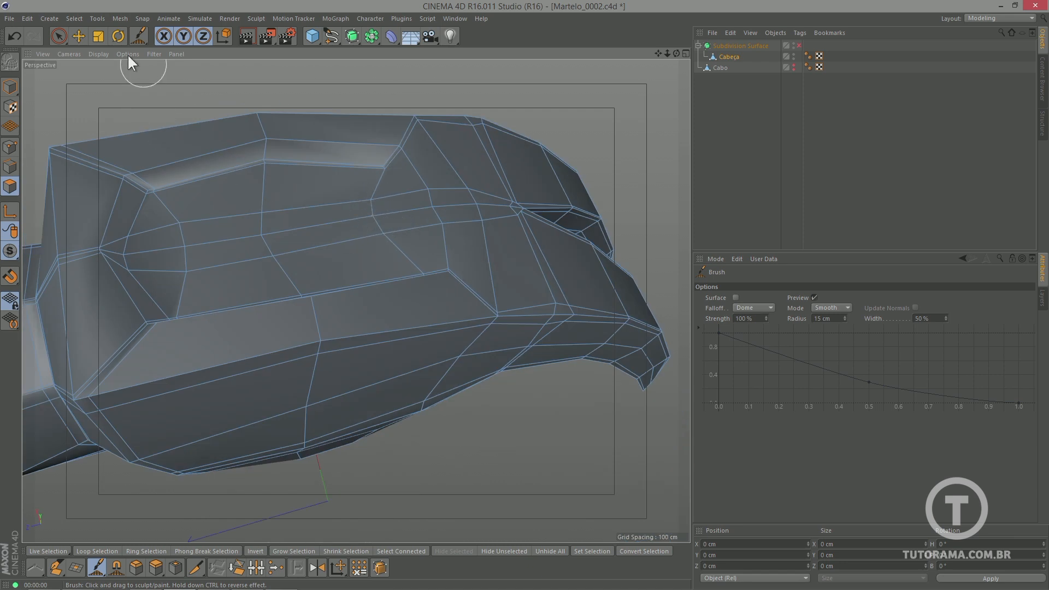
{"action": "left_click", "coordinate": [58, 36]}
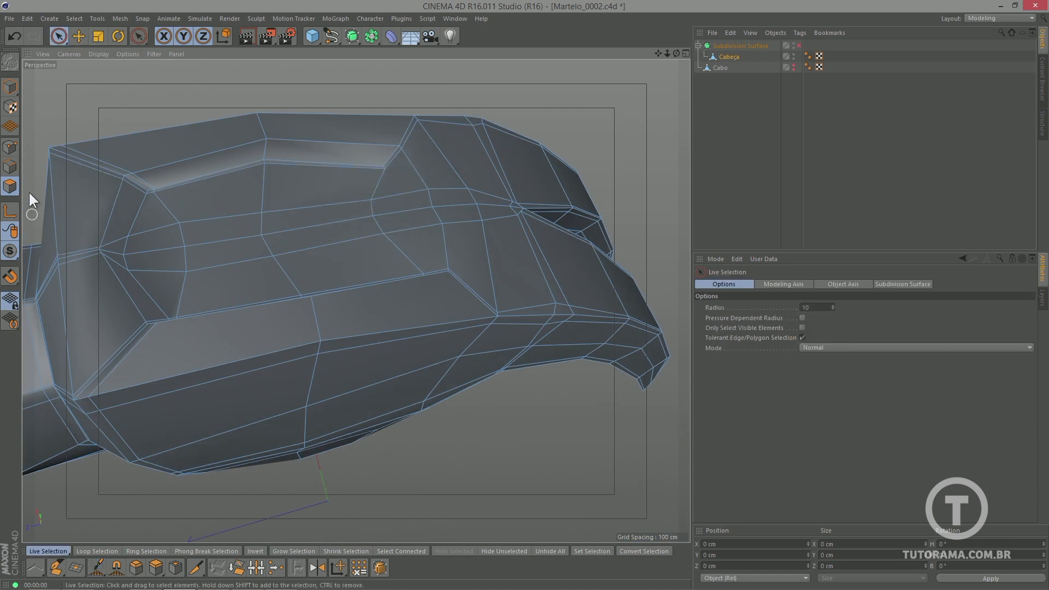
{"action": "left_click", "coordinate": [9, 147]}
{"action": "left_click_drag", "start_coordinate": [370, 198], "coordinate": [382, 230]}
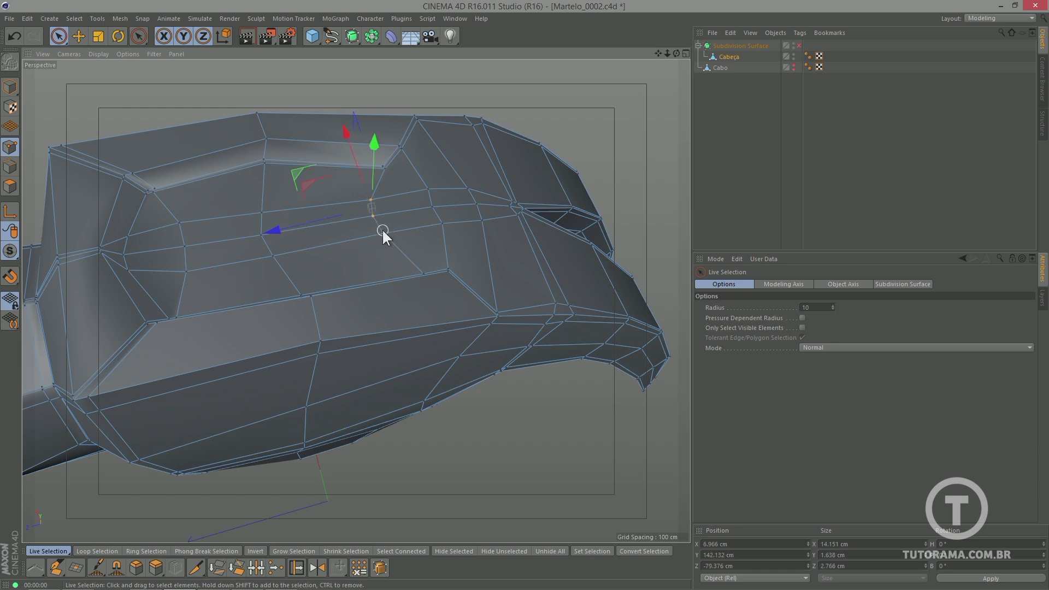
{"action": "left_click_drag", "start_coordinate": [300, 231], "coordinate": [355, 193]}
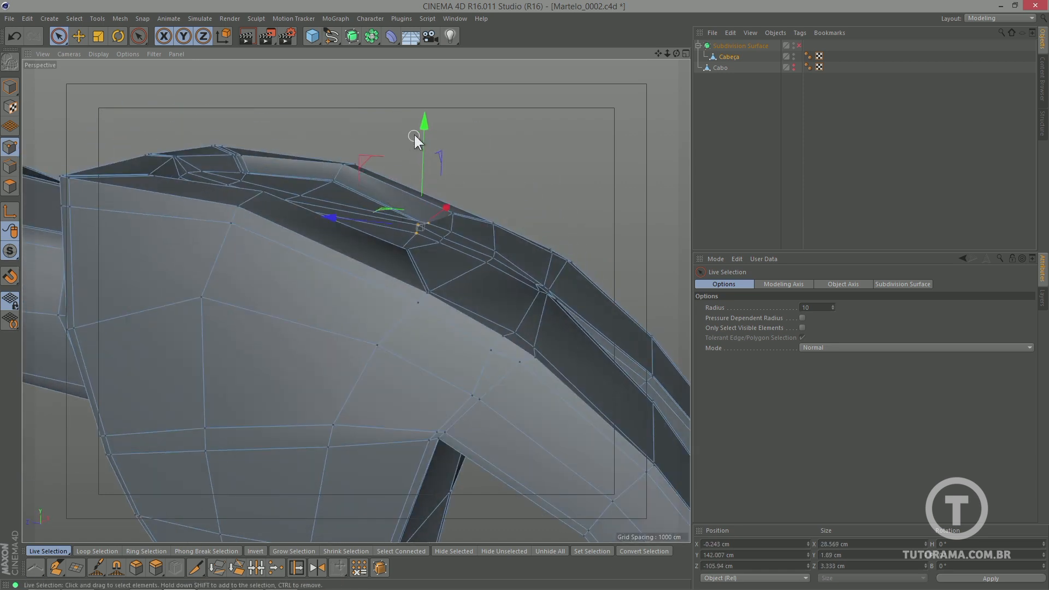
{"action": "left_click_drag", "start_coordinate": [426, 130], "coordinate": [542, 219]}
- Even out the three central points on the recess's claw-side rim by repositioning them one at a time
{"action": "left_click", "coordinate": [502, 209]}
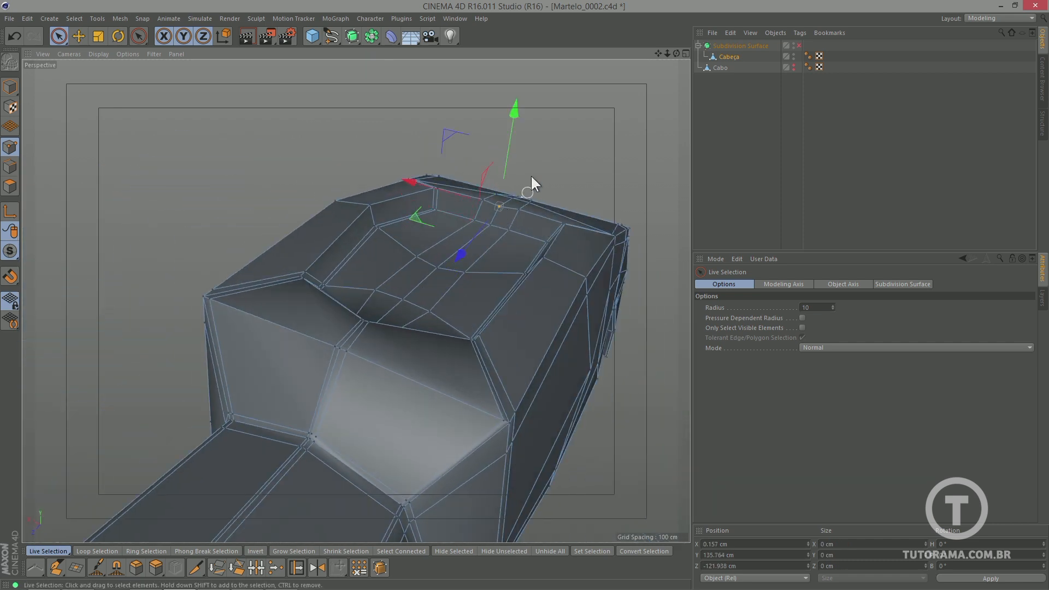
{"action": "left_click_drag", "start_coordinate": [507, 186], "coordinate": [494, 216], "text": "alt"}
{"action": "left_click", "coordinate": [489, 204]}
{"action": "left_click", "coordinate": [489, 203]}
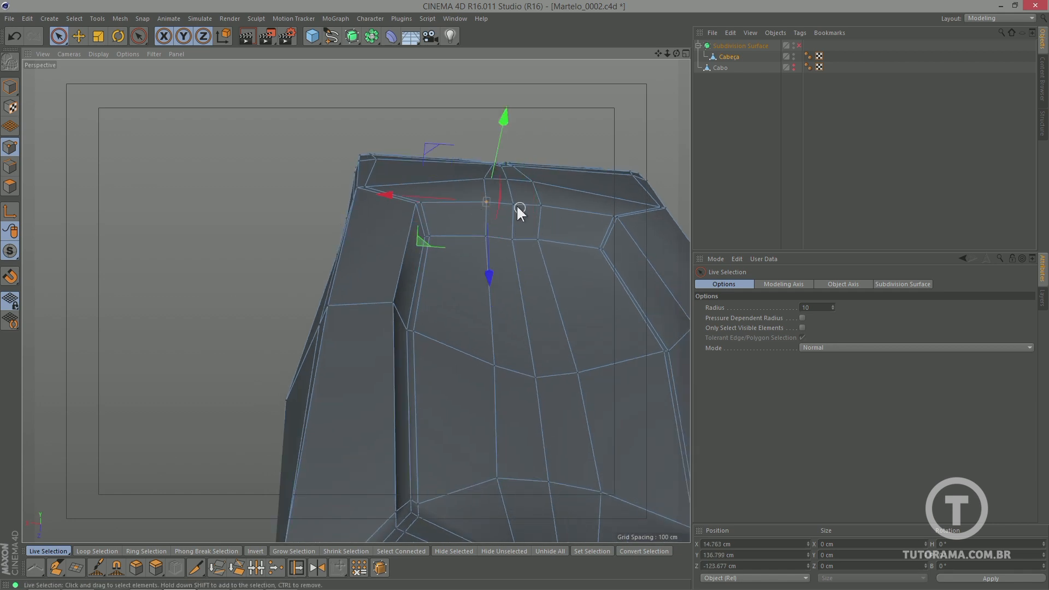
{"action": "left_click", "coordinate": [541, 201]}
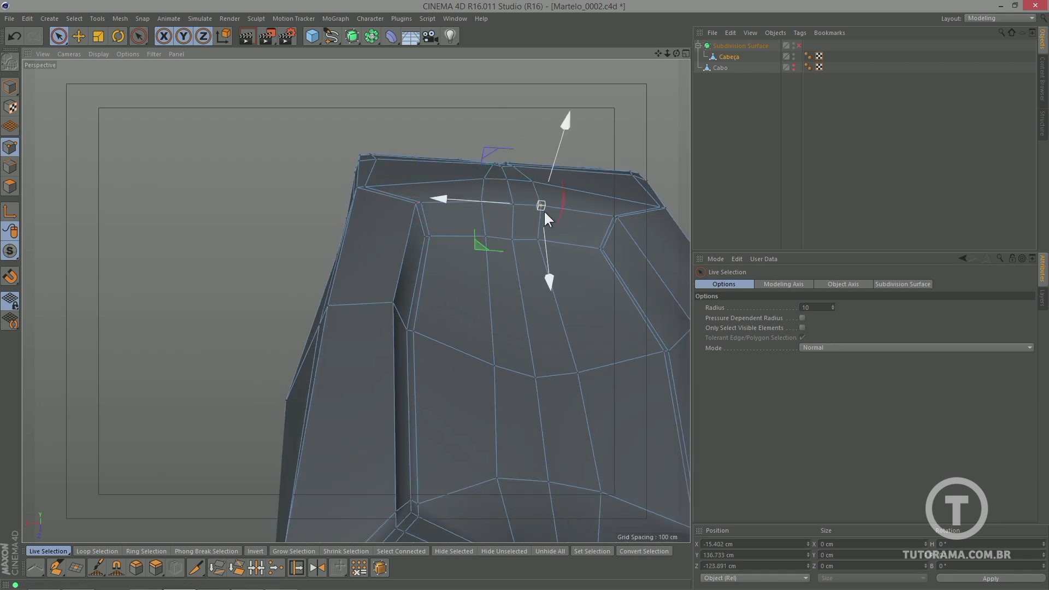
{"action": "left_click", "coordinate": [515, 204]}
{"action": "left_click_drag", "start_coordinate": [532, 147], "coordinate": [487, 206]}
- Reposition the central point of the recess floor at its claw end along the head's length
{"action": "left_click", "coordinate": [486, 190]}
{"action": "left_click", "coordinate": [478, 193]}
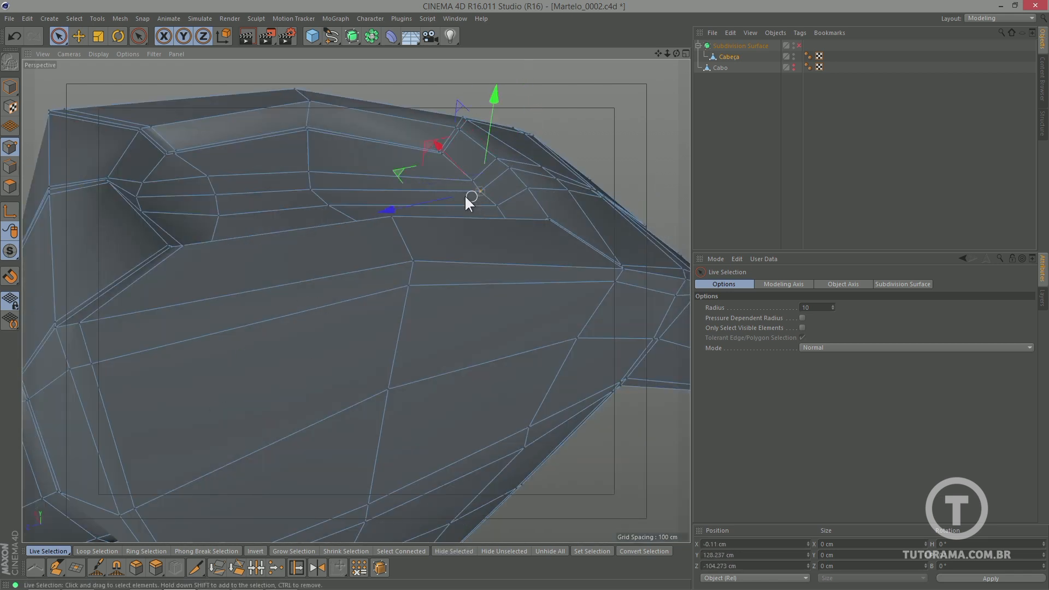
{"action": "left_click_drag", "start_coordinate": [420, 200], "coordinate": [543, 210]}
{"action": "left_click", "coordinate": [540, 209]}
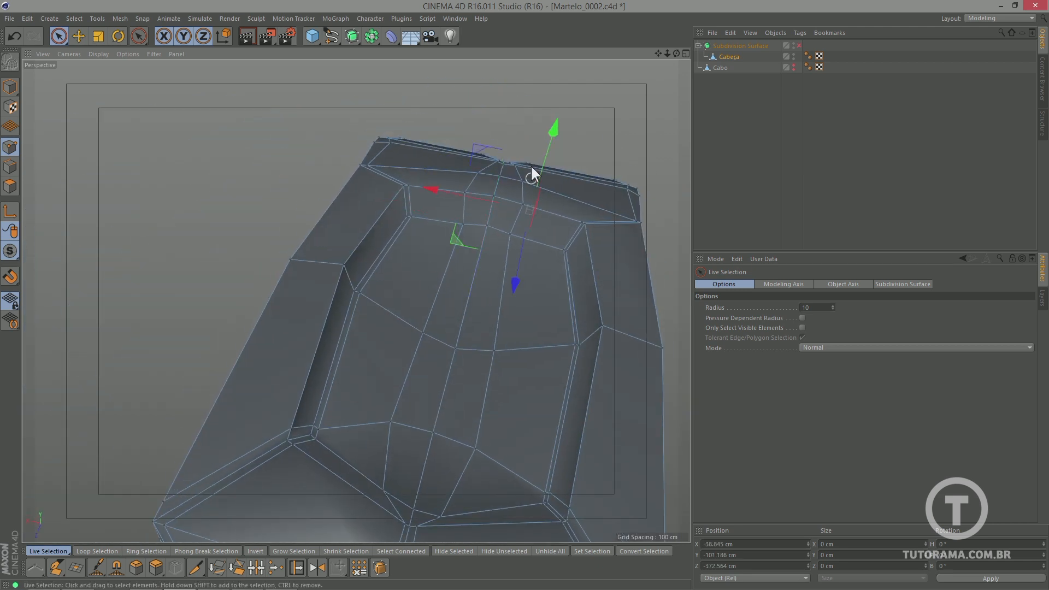
{"action": "left_click", "coordinate": [495, 210]}
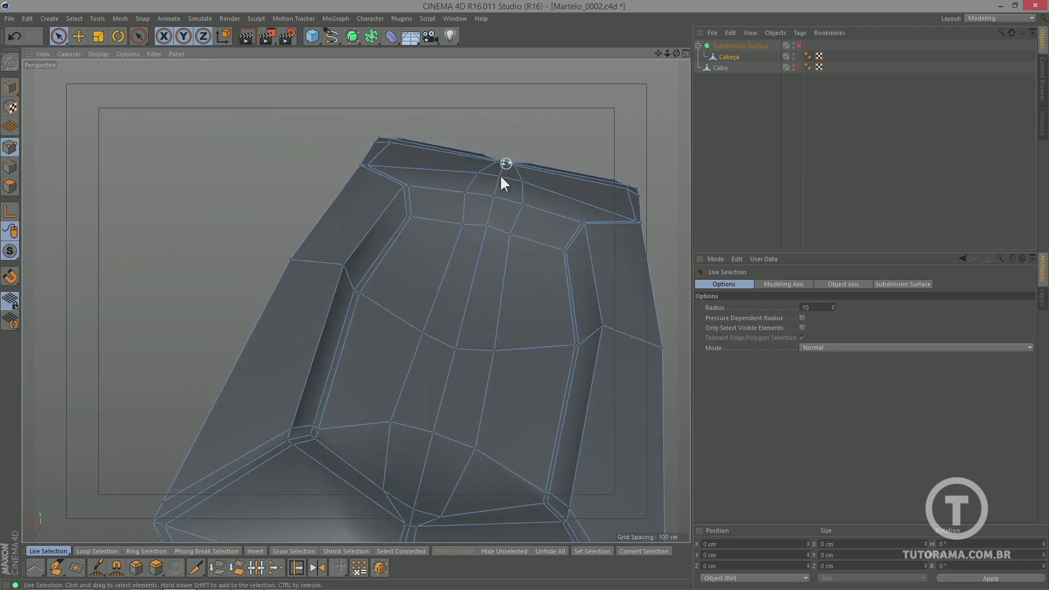
{"action": "left_click", "coordinate": [484, 225]}
- Select the three central points at the neck end of the recess and move them toward the neck
{"action": "left_click_drag", "start_coordinate": [503, 151], "coordinate": [281, 243], "text": "alt"}
{"action": "left_click", "coordinate": [275, 231]}
{"action": "left_click", "coordinate": [270, 251], "text": "shift"}
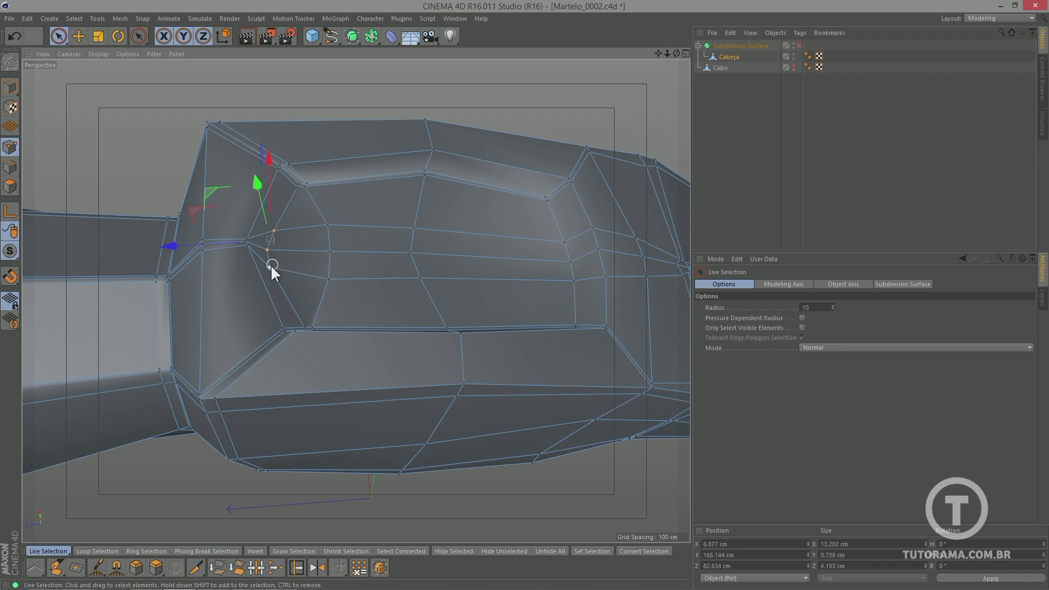
{"action": "left_click_drag", "start_coordinate": [213, 250], "coordinate": [202, 250]}
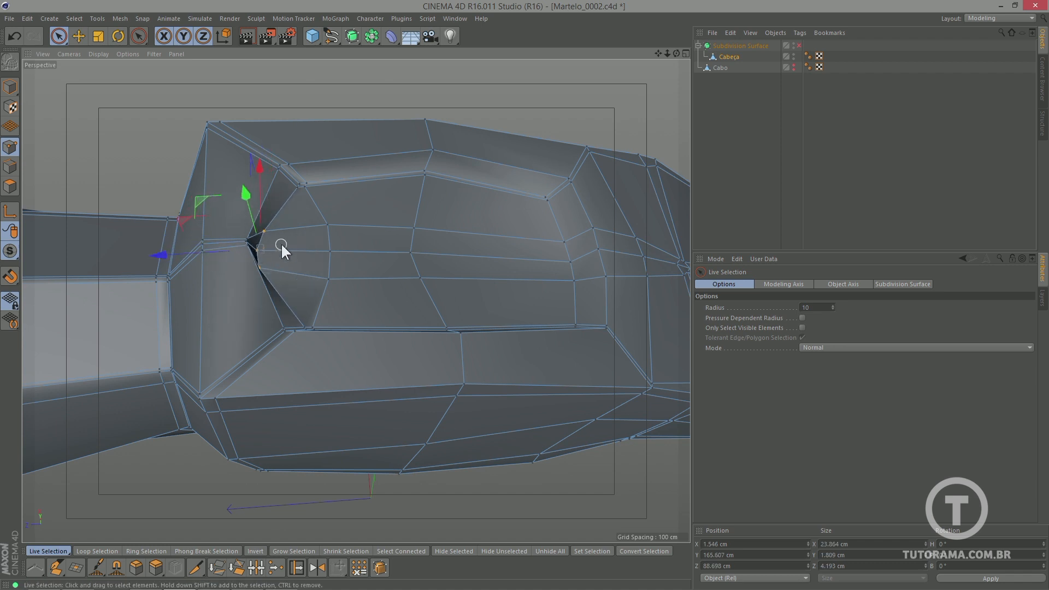
{"action": "left_click_drag", "start_coordinate": [283, 245], "coordinate": [252, 212], "text": "alt"}
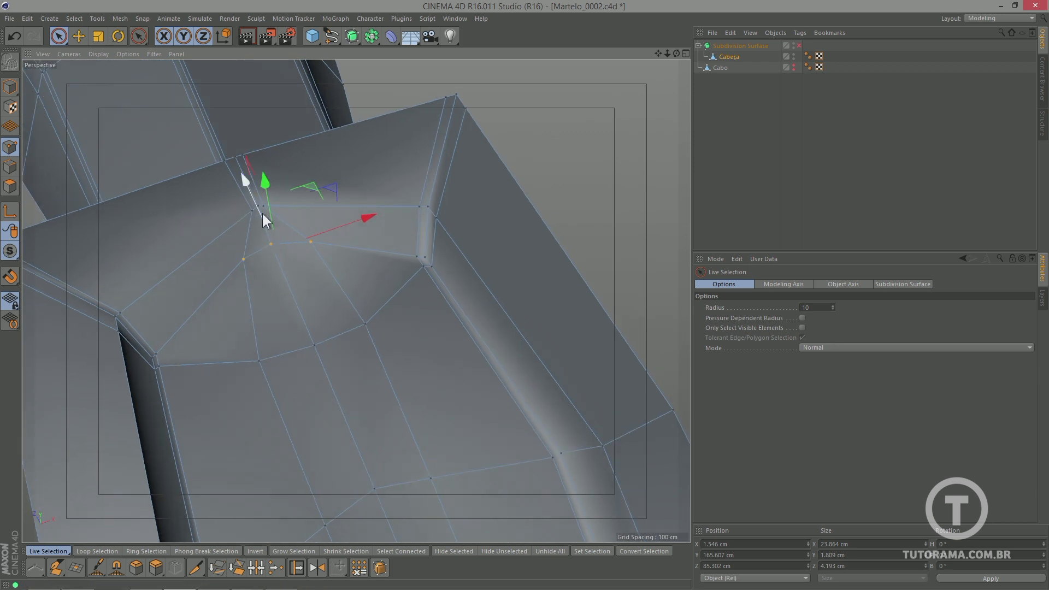
- Spread the two outer points of the bunched trio on the recess's neck-side rim sideways, one of them by about 17.5 cm
{"action": "left_click", "coordinate": [241, 216]}
{"action": "left_click_drag", "start_coordinate": [326, 189], "coordinate": [304, 228]}
{"action": "left_click", "coordinate": [269, 207]}
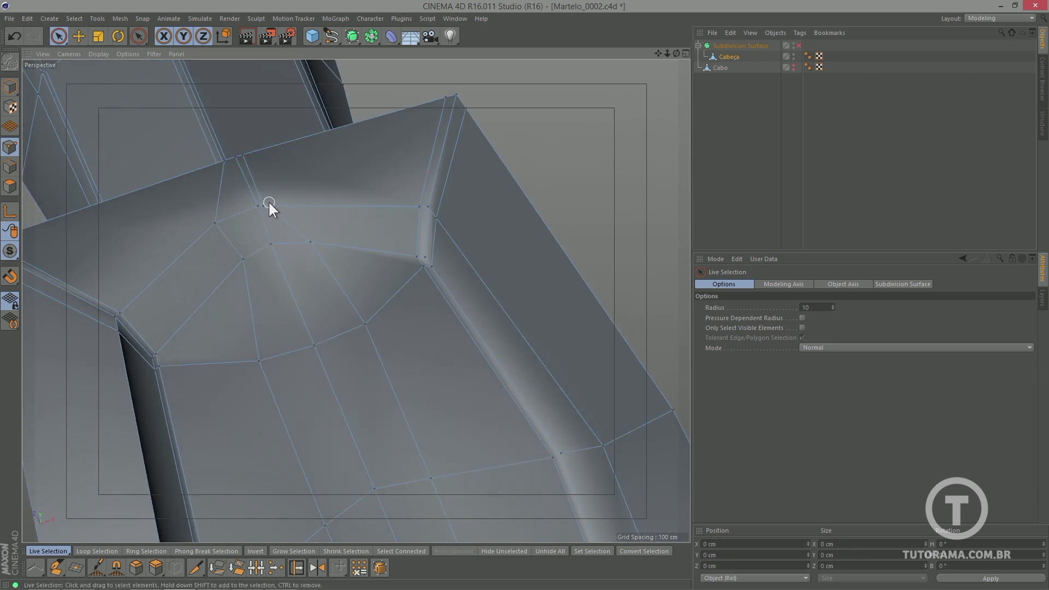
{"action": "left_click", "coordinate": [265, 206]}
{"action": "left_click_drag", "start_coordinate": [310, 189], "coordinate": [356, 176]}
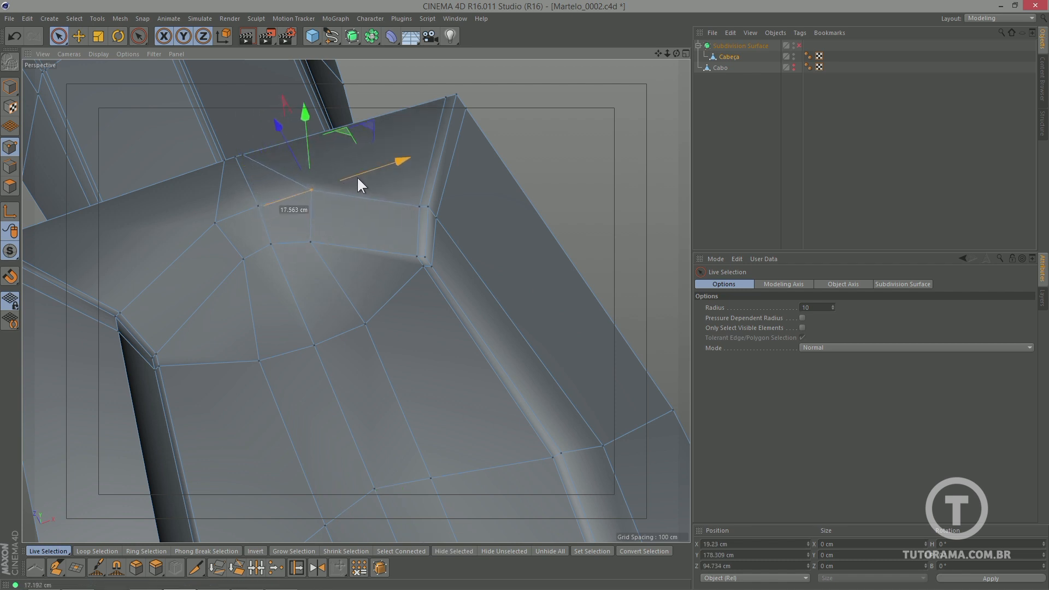
{"action": "scroll", "coordinate": [345, 183], "scroll_direction": "down", "scroll_amount": 3}
- Move the two side points of the inner row at the recess's neck end slightly outward from the centre
{"action": "left_click", "coordinate": [245, 257]}
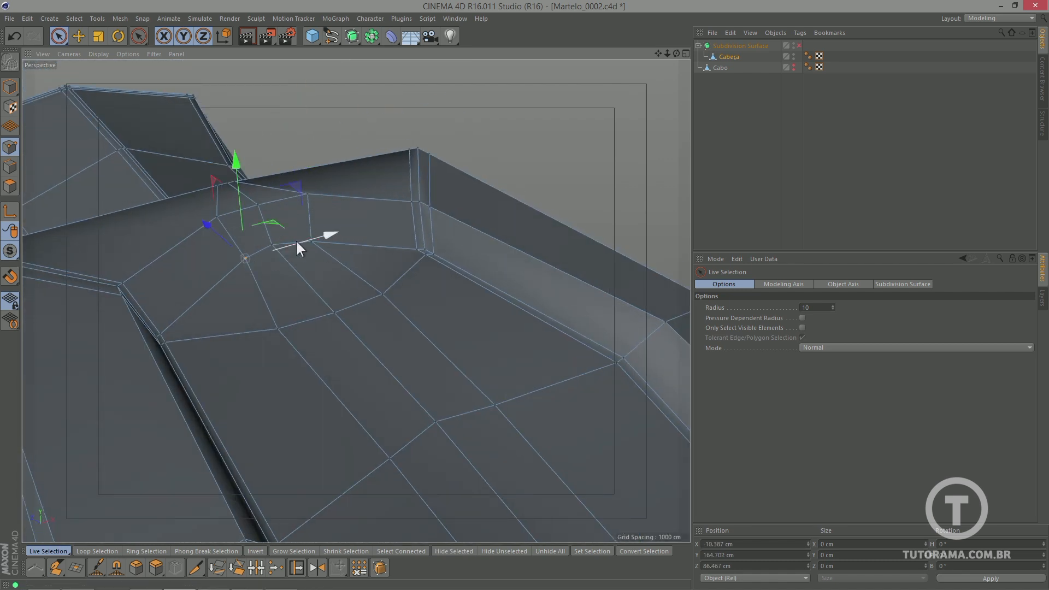
{"action": "left_click_drag", "start_coordinate": [297, 243], "coordinate": [282, 248]}
{"action": "left_click", "coordinate": [311, 243]}
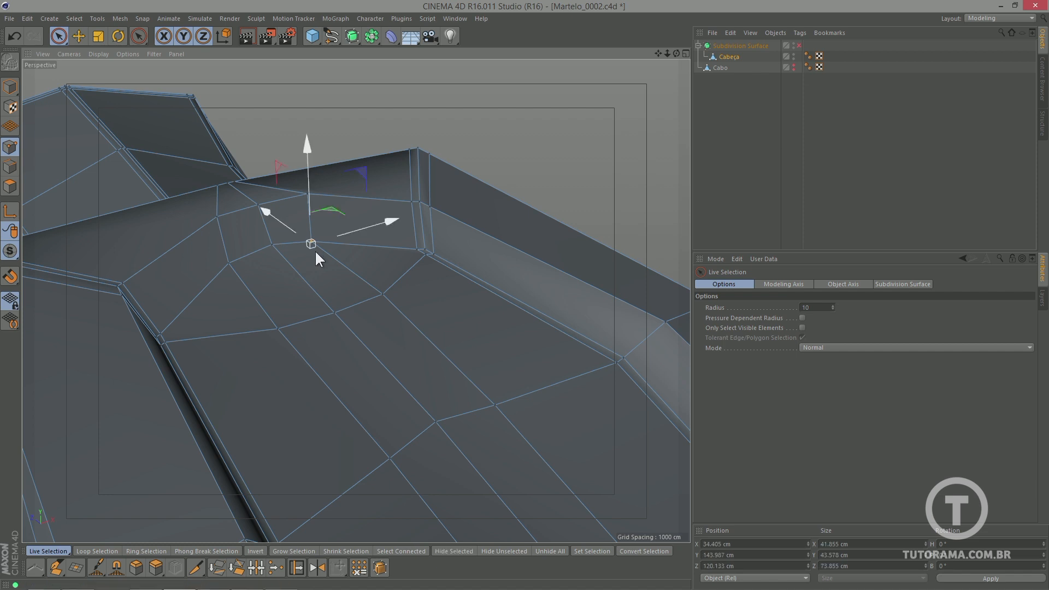
{"action": "left_click_drag", "start_coordinate": [350, 230], "coordinate": [360, 227]}
- Spread the two points beside the centre line on the upper edge of the neck-side face outward, the first by about 31 cm
{"action": "left_click_drag", "start_coordinate": [273, 235], "coordinate": [421, 233], "text": "alt"}
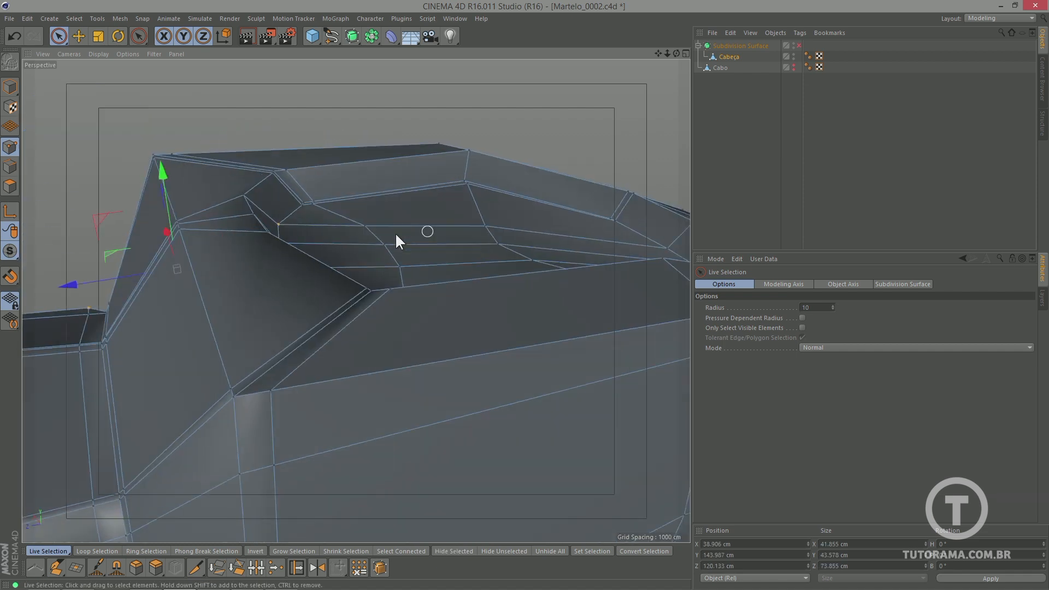
{"action": "middle_click_drag", "start_coordinate": [202, 240], "coordinate": [300, 256], "text": "alt"}
{"action": "left_click_drag", "start_coordinate": [300, 257], "coordinate": [397, 269], "text": "alt"}
{"action": "middle_click_drag", "start_coordinate": [285, 259], "coordinate": [376, 265], "text": "alt"}
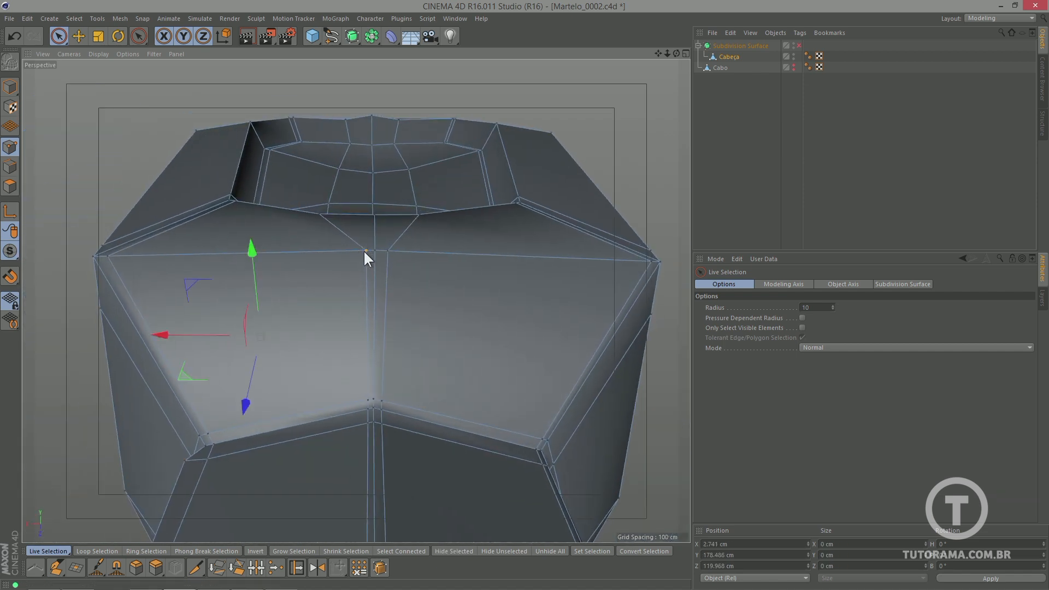
{"action": "left_click", "coordinate": [364, 251]}
{"action": "left_click_drag", "start_coordinate": [320, 251], "coordinate": [224, 253]}
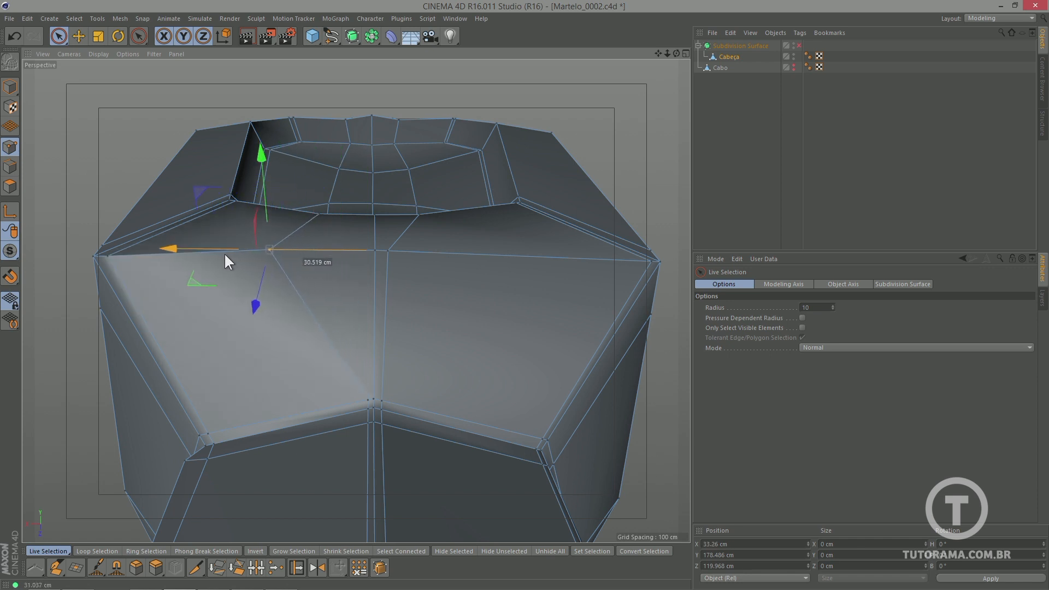
{"action": "left_click", "coordinate": [387, 251]}
{"action": "left_click_drag", "start_coordinate": [326, 250], "coordinate": [374, 251]}
- Move the central point of the recess's neck-side rim about 5 cm toward the neck
{"action": "left_click", "coordinate": [370, 215]}
{"action": "left_click_drag", "start_coordinate": [374, 206], "coordinate": [403, 214], "text": "alt"}
{"action": "left_click", "coordinate": [401, 211]}
{"action": "left_click_drag", "start_coordinate": [419, 267], "coordinate": [420, 273]}
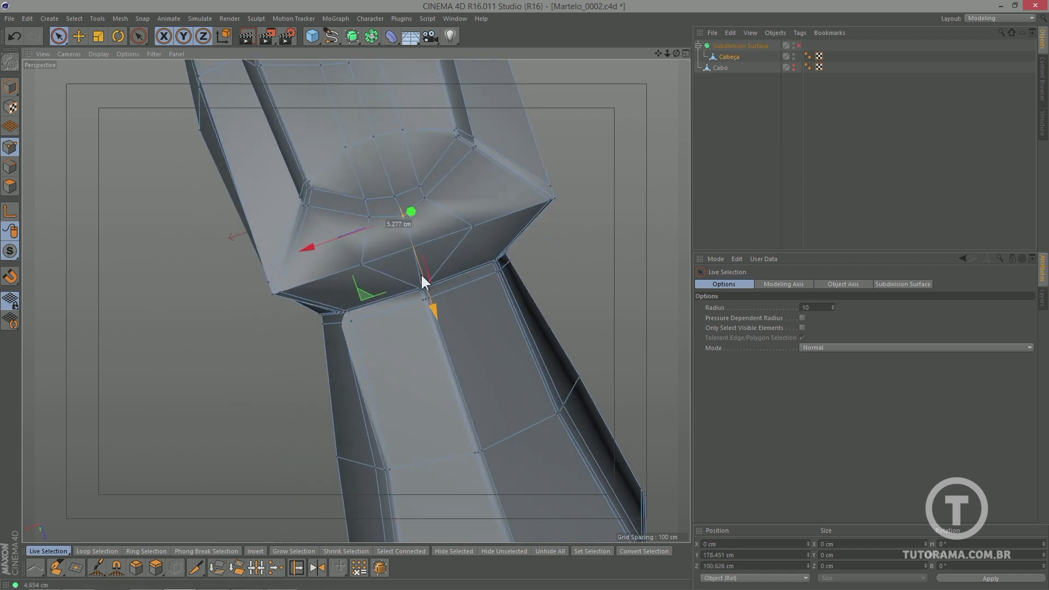
- Enable the Subdivision Surface, render the smoothed head in the viewport from two angles to examine the recess, and disable it again
{"action": "left_click", "coordinate": [799, 46]}
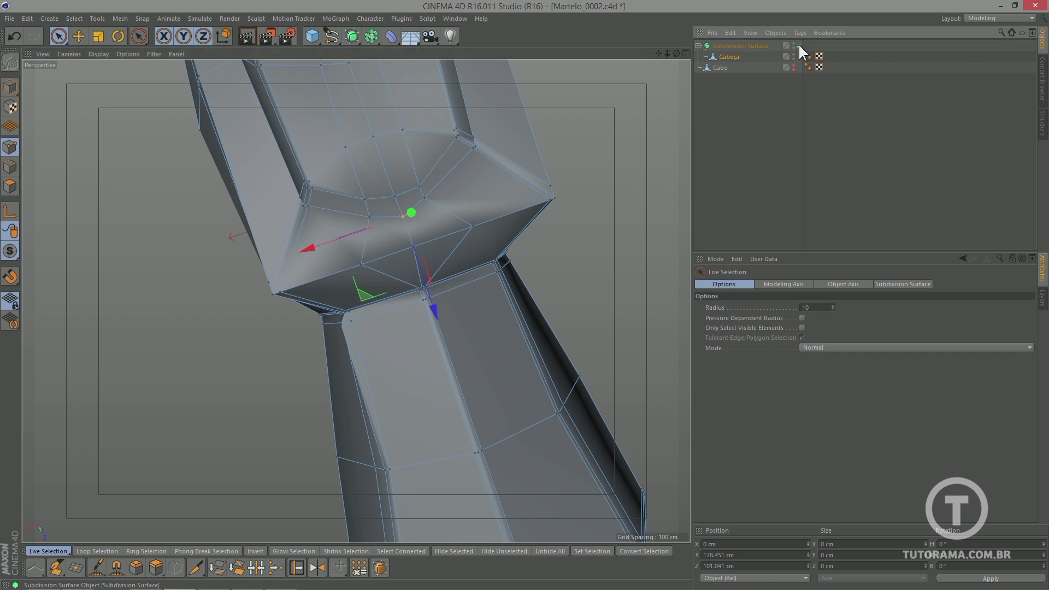
{"action": "left_click_drag", "start_coordinate": [535, 164], "coordinate": [317, 84], "text": "alt"}
{"action": "left_click", "coordinate": [247, 36]}
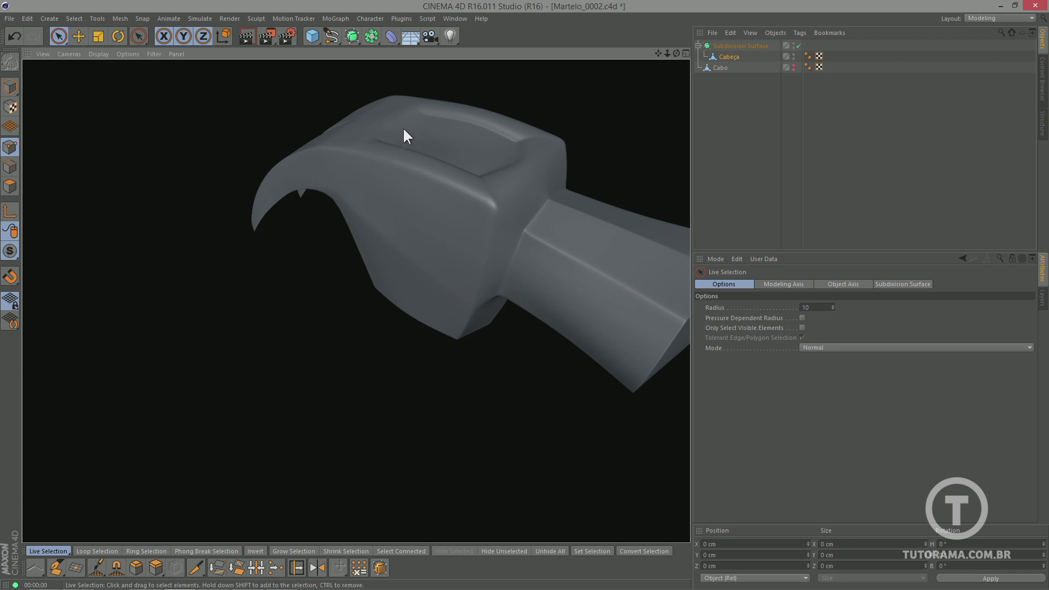
{"action": "left_click_drag", "start_coordinate": [406, 136], "coordinate": [274, 80], "text": "alt"}
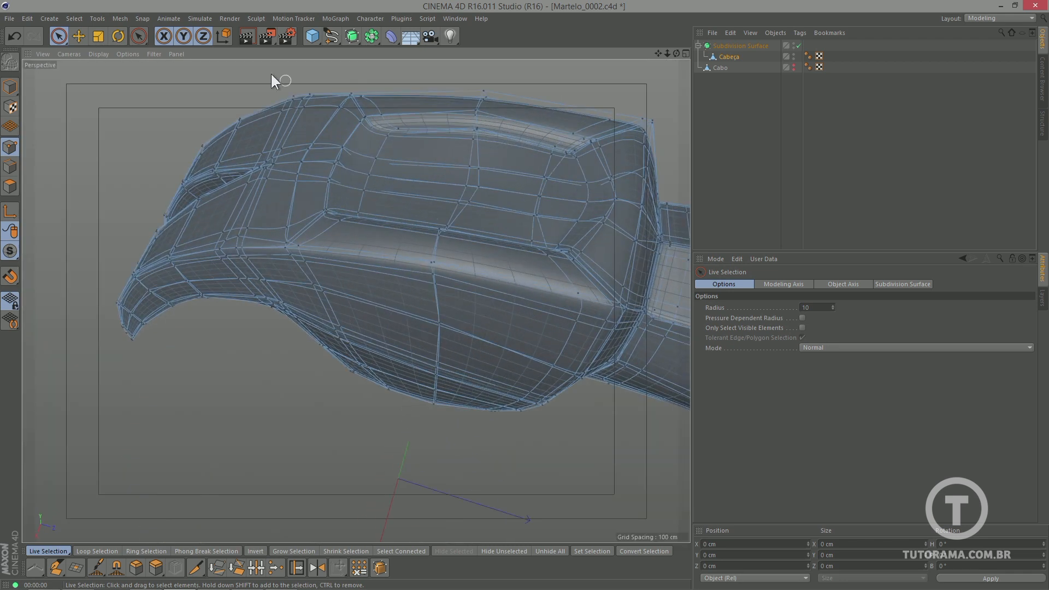
{"action": "left_click", "coordinate": [248, 37]}
{"action": "left_click_drag", "start_coordinate": [365, 148], "coordinate": [420, 183], "text": "alt"}
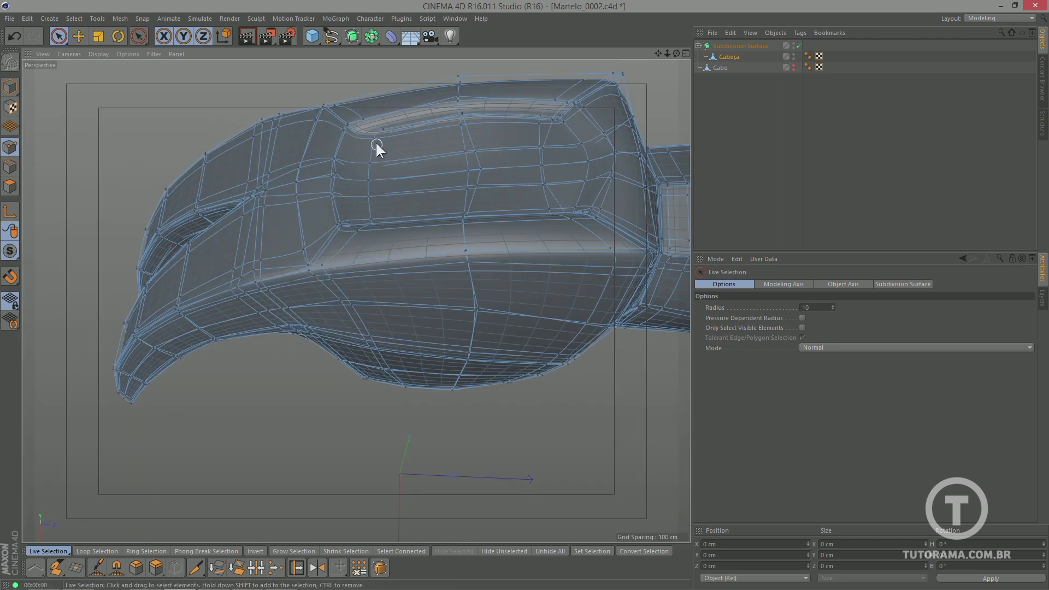
{"action": "left_click", "coordinate": [800, 46]}
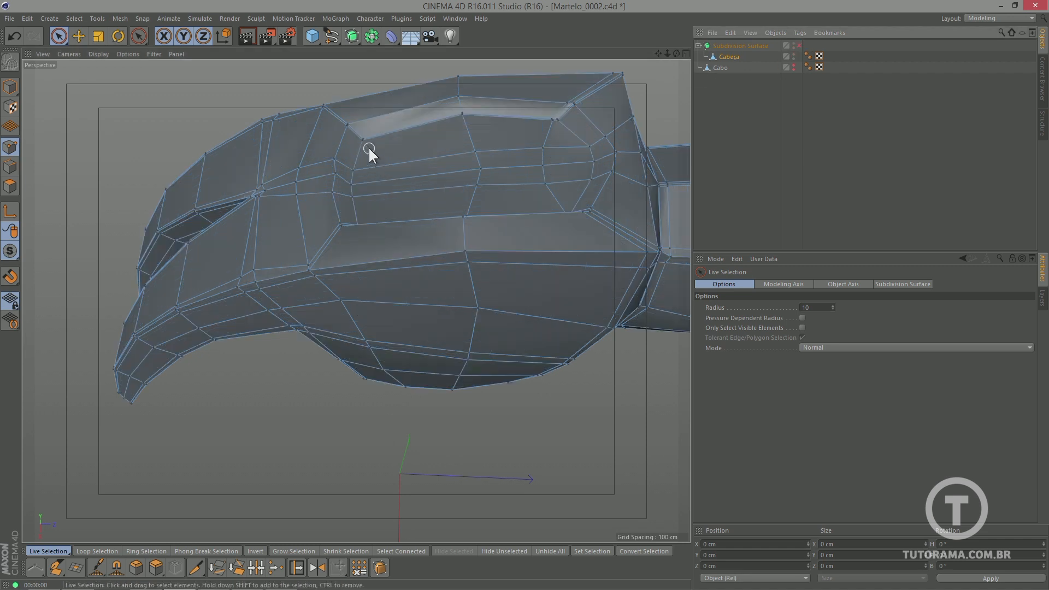
- Select the whole row of floor points at the claw end of the recess and move it toward the claws
{"action": "right_click_drag", "start_coordinate": [351, 169], "coordinate": [418, 166], "text": "alt"}
{"action": "left_click_drag", "start_coordinate": [403, 167], "coordinate": [423, 133], "text": "alt"}
{"action": "middle_click_drag", "start_coordinate": [423, 133], "coordinate": [453, 191], "text": "alt"}
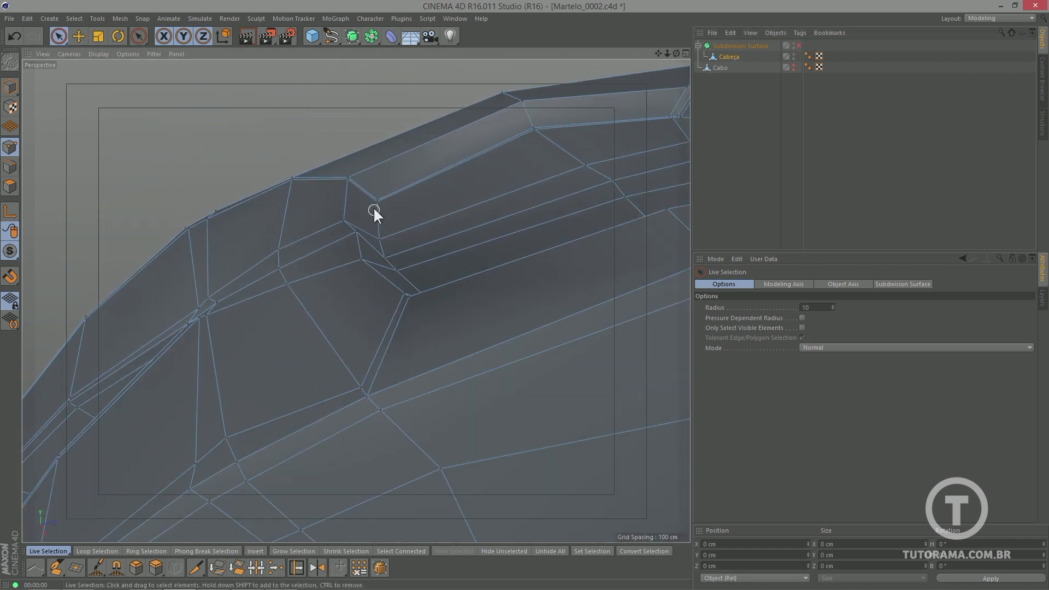
{"action": "left_click_drag", "start_coordinate": [377, 206], "coordinate": [411, 251], "text": "alt"}
{"action": "left_click", "coordinate": [358, 279], "text": "shift"}
{"action": "left_click", "coordinate": [361, 255], "text": "shift"}
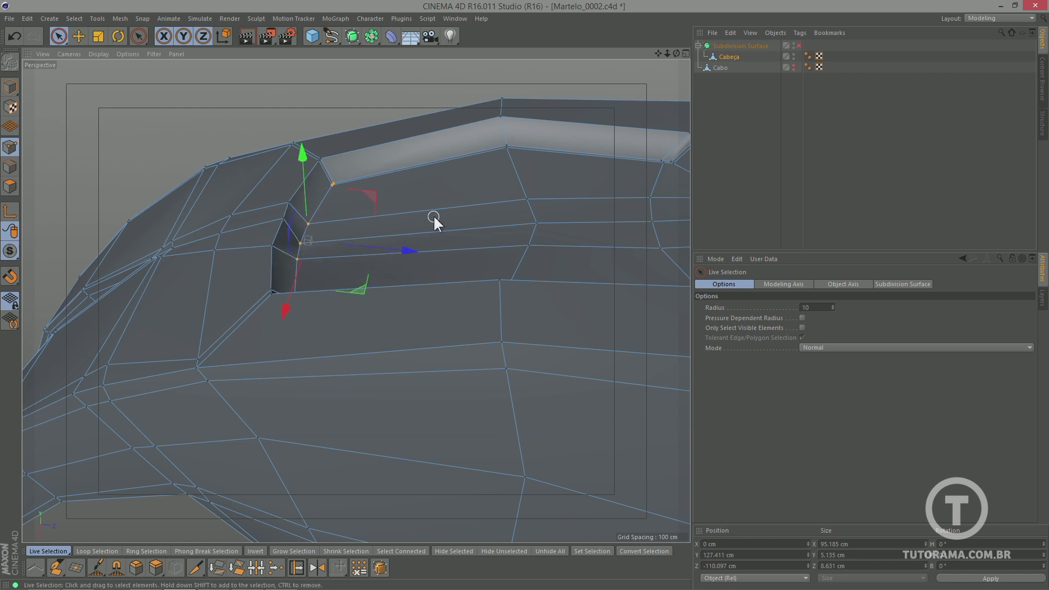
{"action": "left_click_drag", "start_coordinate": [434, 215], "coordinate": [267, 248], "text": "alt"}
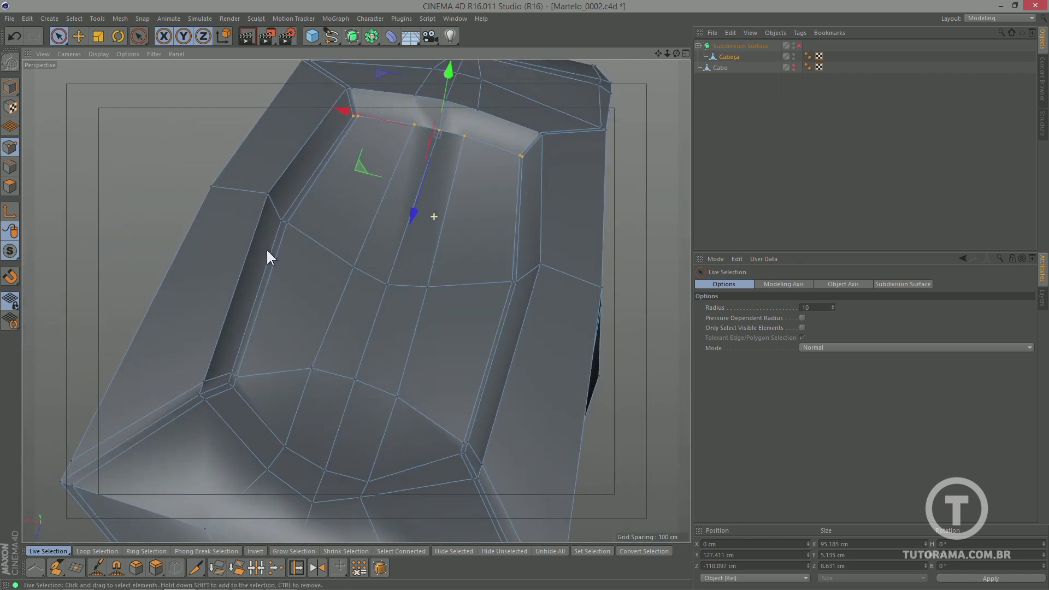
- Check the recess's claw end with the Subdivision Surface enabled, then disable it and examine the low-poly points
{"action": "left_click", "coordinate": [799, 46]}
{"action": "left_click_drag", "start_coordinate": [478, 171], "coordinate": [601, 139], "text": "alt"}
{"action": "left_click", "coordinate": [799, 46]}
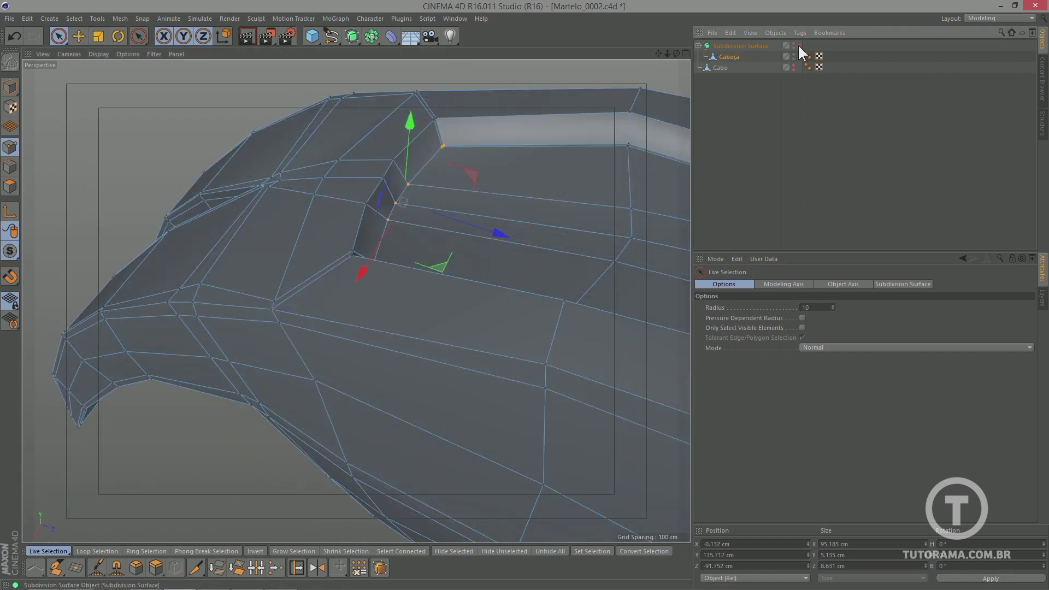
{"action": "left_click_drag", "start_coordinate": [468, 175], "coordinate": [487, 194], "text": "alt"}
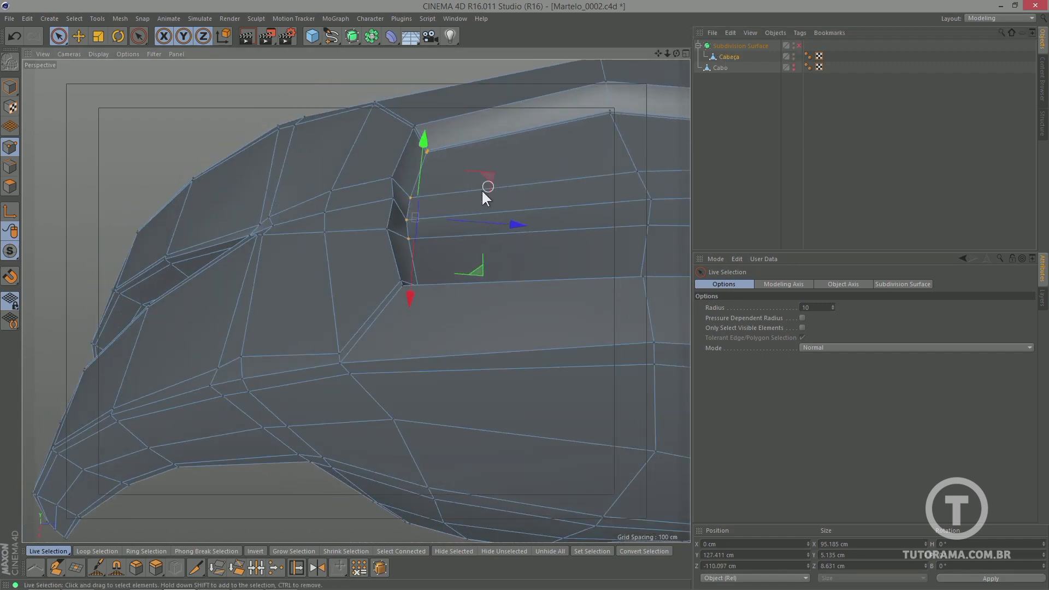
{"action": "left_click_drag", "start_coordinate": [403, 243], "coordinate": [386, 228], "text": "alt"}
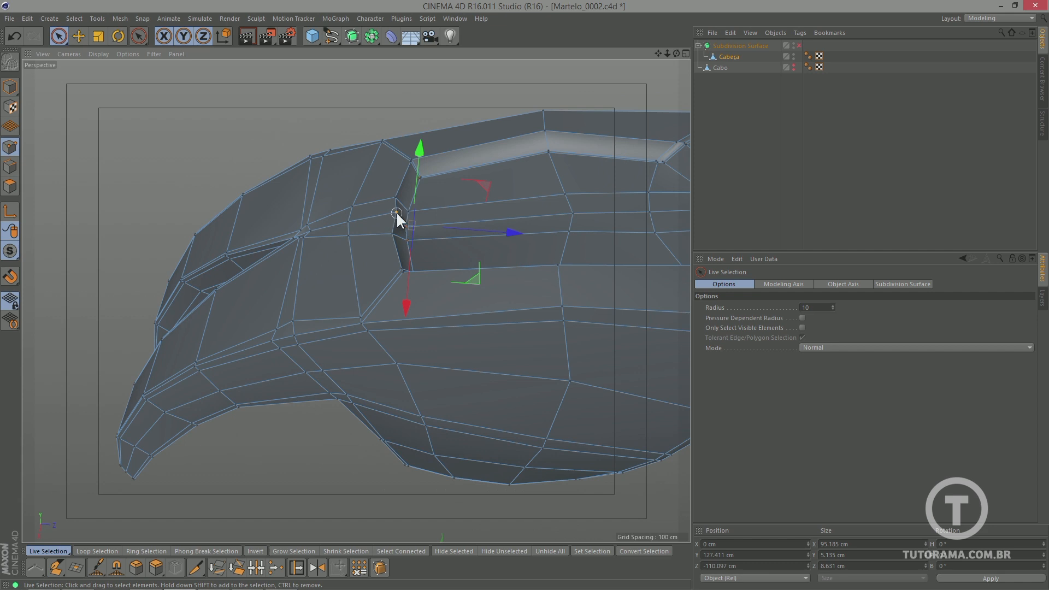
- Deselect all points and relax the middle of the upper neck-to-head joint with the Brush in Smooth mode
{"action": "left_click", "coordinate": [397, 213]}
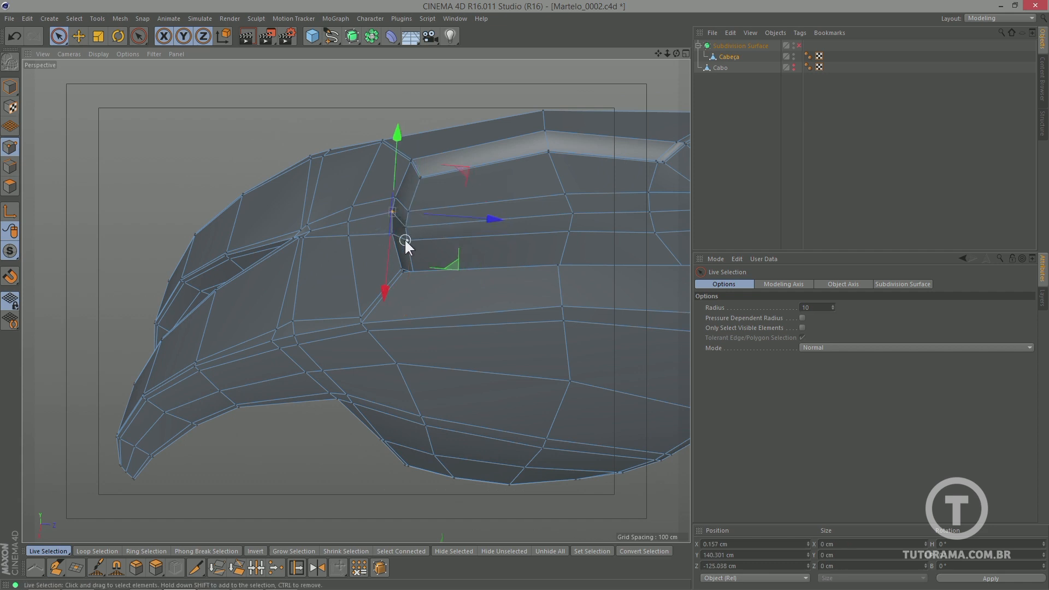
{"action": "left_click_drag", "start_coordinate": [406, 241], "coordinate": [463, 266], "text": "alt"}
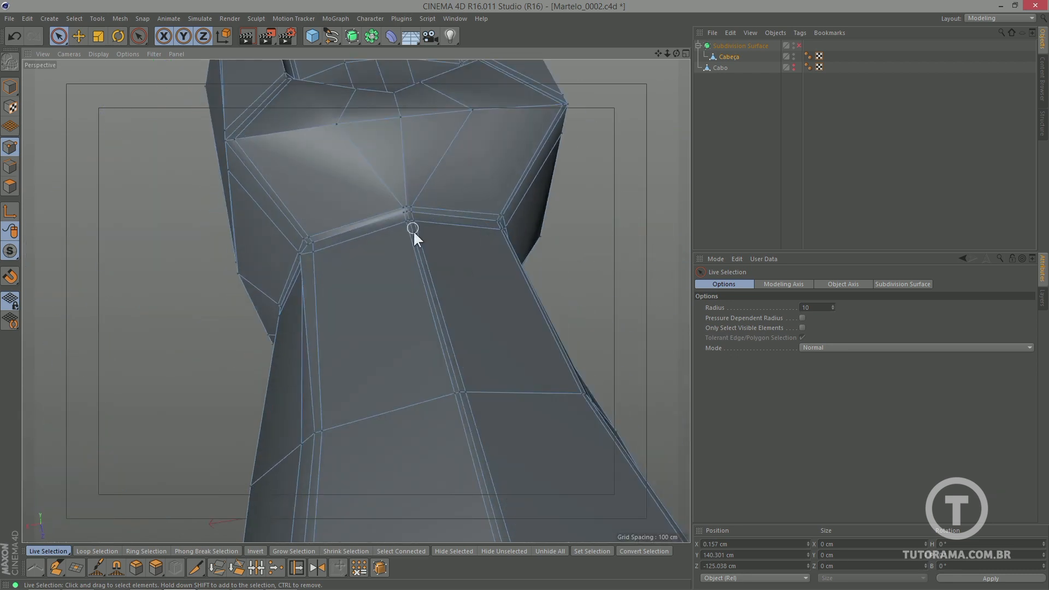
{"action": "left_click_drag", "start_coordinate": [143, 36], "coordinate": [170, 69]}
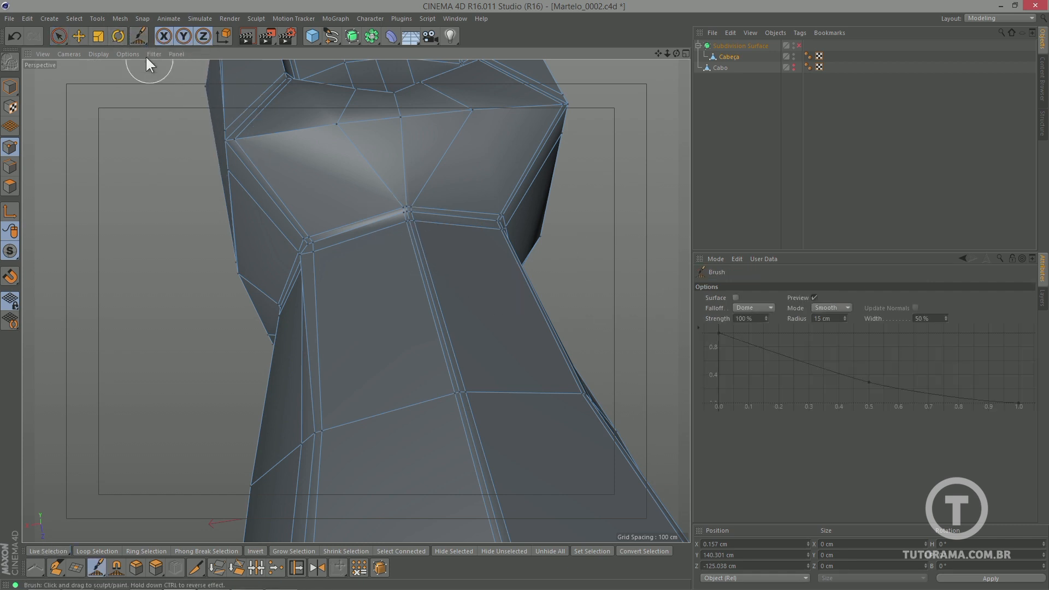
{"action": "mouse_move", "coordinate": [137, 38]}
{"action": "left_mouse_down"}
{"action": "mouse_move", "coordinate": [159, 44]}
{"action": "mouse_move", "coordinate": [136, 32]}
{"action": "left_mouse_up"}
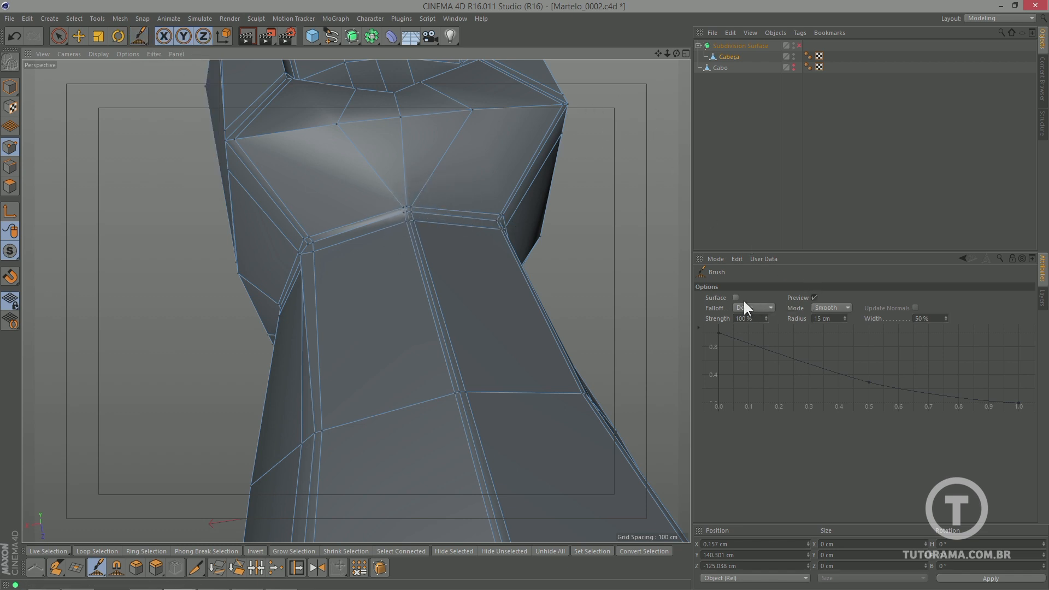
{"action": "left_click", "coordinate": [75, 18]}
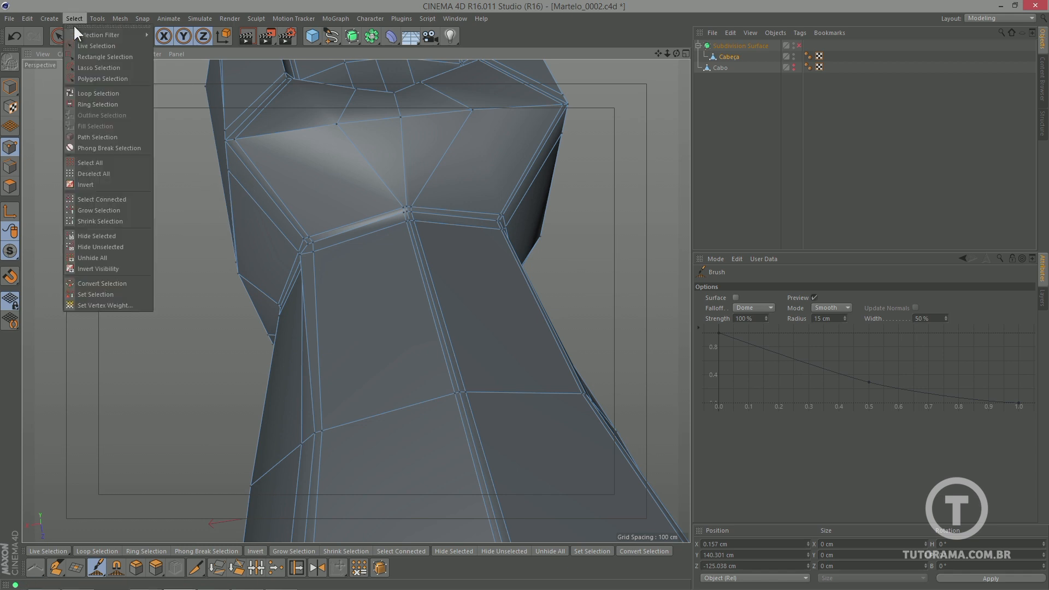
{"action": "left_click", "coordinate": [93, 172]}
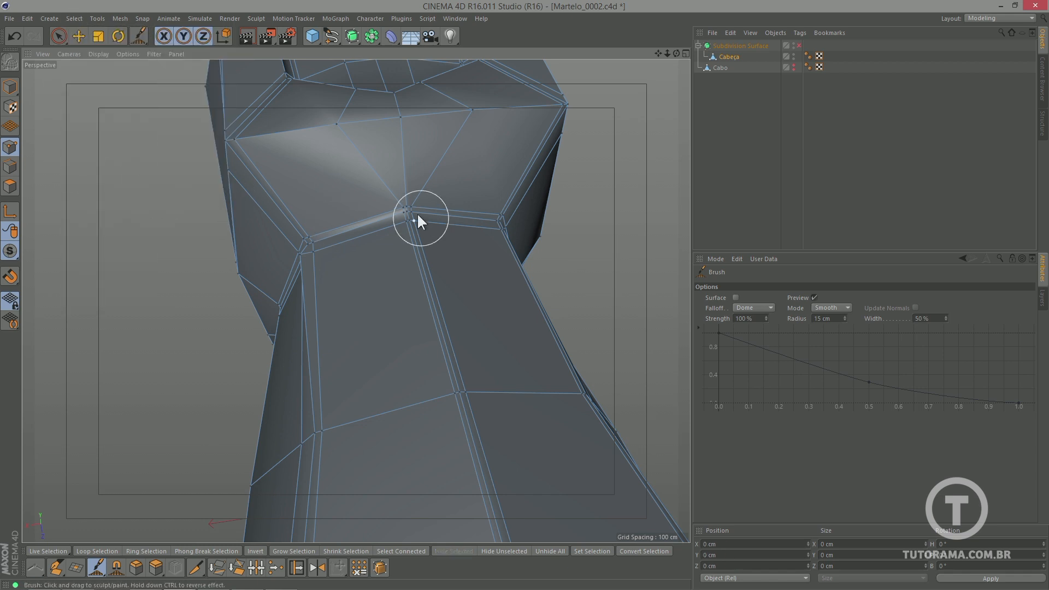
{"action": "mouse_move", "coordinate": [418, 216]}
{"action": "left_mouse_down"}
{"action": "mouse_move", "coordinate": [467, 209]}
{"action": "mouse_move", "coordinate": [372, 224]}
{"action": "mouse_move", "coordinate": [433, 225]}
{"action": "mouse_move", "coordinate": [411, 248]}
{"action": "mouse_move", "coordinate": [488, 218]}
{"action": "mouse_move", "coordinate": [357, 191]}
{"action": "mouse_move", "coordinate": [383, 204]}
{"action": "mouse_move", "coordinate": [418, 194]}
{"action": "mouse_move", "coordinate": [477, 127]}
{"action": "mouse_move", "coordinate": [461, 89]}
{"action": "mouse_move", "coordinate": [459, 213]}
{"action": "mouse_move", "coordinate": [497, 253]}
{"action": "left_mouse_up"}
- Enable the brush's Surface option and smooth the central edges along the top of the neck
{"action": "left_click", "coordinate": [735, 298]}
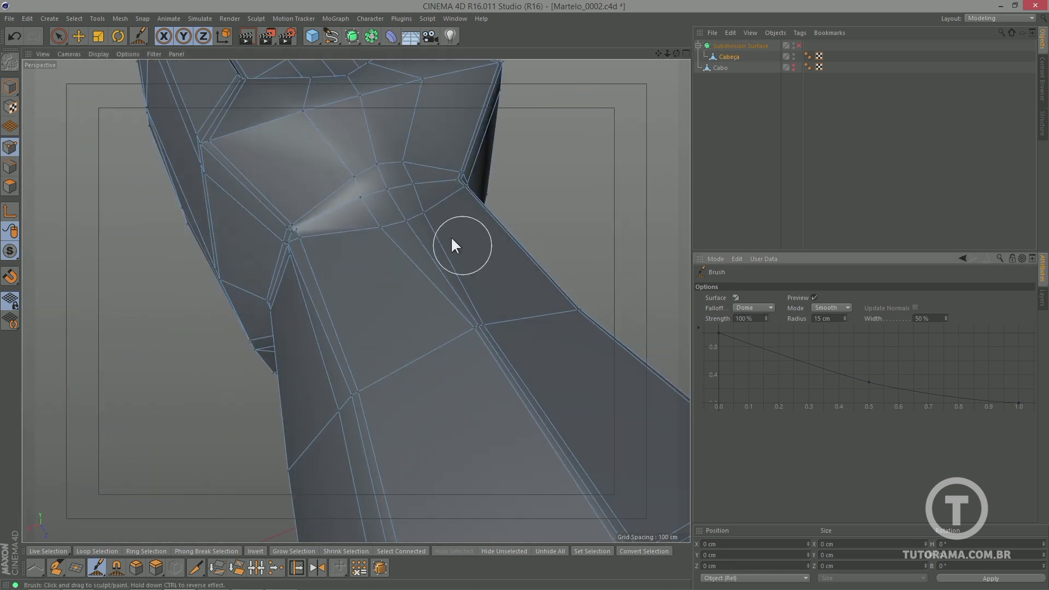
{"action": "mouse_move", "coordinate": [383, 167]}
{"action": "left_mouse_down"}
{"action": "mouse_move", "coordinate": [361, 178]}
{"action": "mouse_move", "coordinate": [407, 176]}
{"action": "mouse_move", "coordinate": [392, 232]}
{"action": "mouse_move", "coordinate": [476, 307]}
{"action": "mouse_move", "coordinate": [469, 351]}
{"action": "mouse_move", "coordinate": [444, 340]}
{"action": "mouse_move", "coordinate": [480, 345]}
{"action": "mouse_move", "coordinate": [458, 351]}
{"action": "left_mouse_up"}
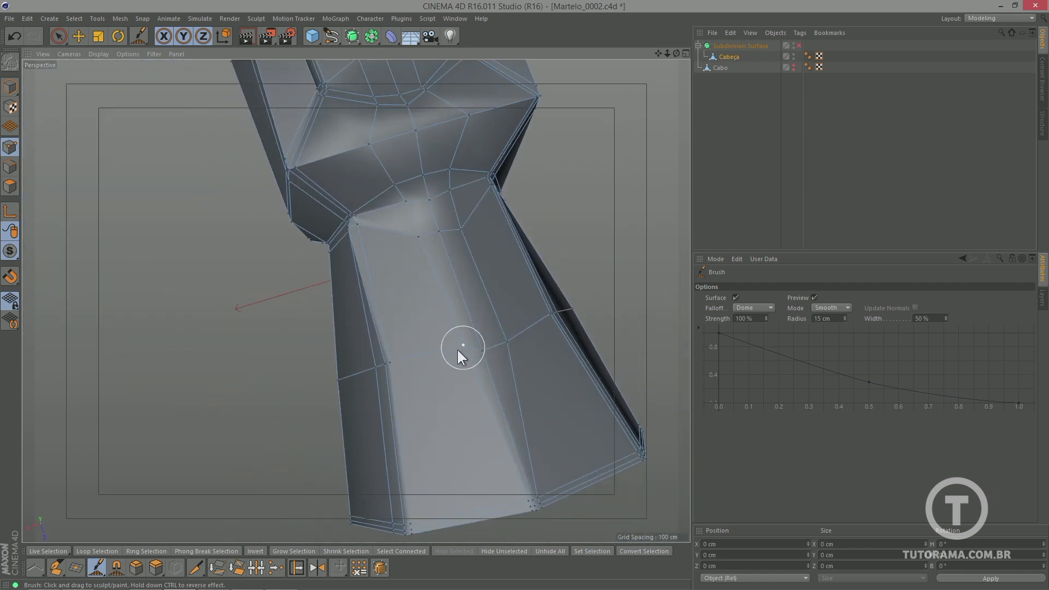
{"action": "mouse_move", "coordinate": [505, 376]}
{"action": "left_mouse_down", "text": "alt"}
{"action": "mouse_move", "coordinate": [496, 396]}
{"action": "mouse_move", "coordinate": [457, 316]}
{"action": "mouse_move", "coordinate": [495, 379]}
{"action": "mouse_move", "coordinate": [468, 361]}
{"action": "mouse_move", "coordinate": [442, 277]}
{"action": "mouse_move", "coordinate": [512, 276]}
{"action": "mouse_move", "coordinate": [478, 392]}
{"action": "mouse_move", "coordinate": [466, 395]}
{"action": "mouse_move", "coordinate": [484, 397]}
{"action": "mouse_move", "coordinate": [499, 441]}
{"action": "mouse_move", "coordinate": [492, 453]}
{"action": "mouse_move", "coordinate": [466, 352]}
{"action": "mouse_move", "coordinate": [456, 349]}
{"action": "mouse_move", "coordinate": [473, 363]}
{"action": "left_mouse_up", "text": "alt"}
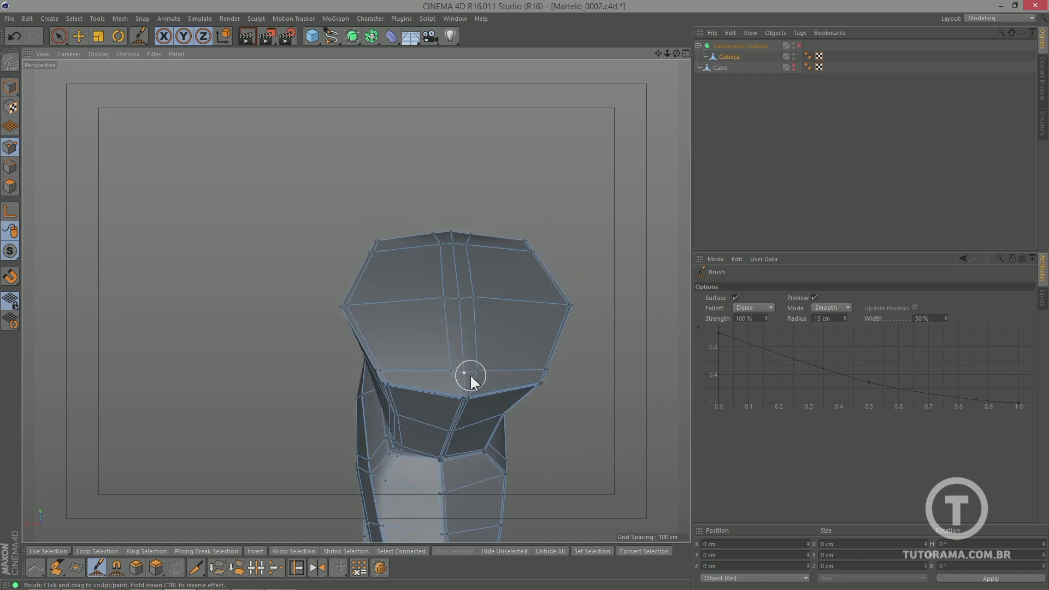
- Smooth the middle of the striking face's lower edge and the adjoining underside of the neck
{"action": "left_click_drag", "start_coordinate": [488, 351], "coordinate": [478, 359], "text": "alt"}
{"action": "middle_click_drag", "start_coordinate": [479, 361], "coordinate": [471, 327], "text": "alt"}
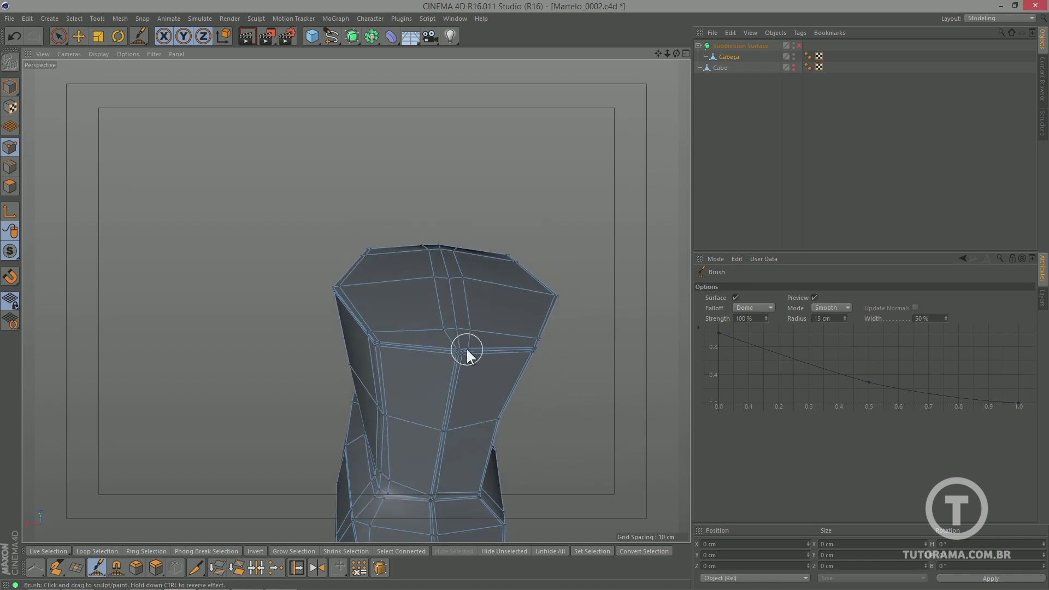
{"action": "mouse_move", "coordinate": [465, 348]}
{"action": "left_mouse_down"}
{"action": "mouse_move", "coordinate": [453, 351]}
{"action": "mouse_move", "coordinate": [471, 369]}
{"action": "mouse_move", "coordinate": [484, 276]}
{"action": "left_mouse_up"}
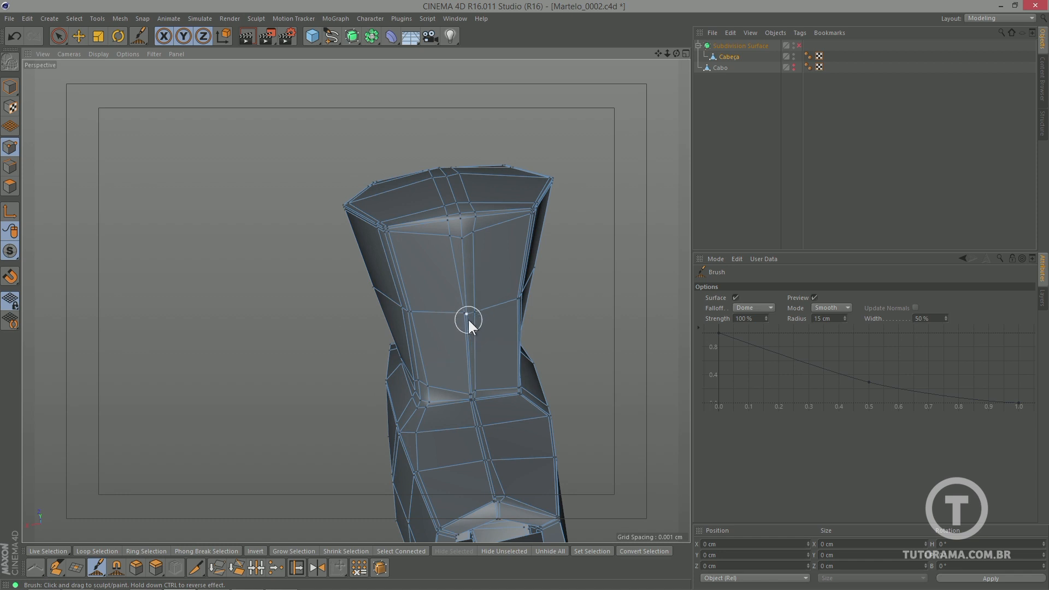
{"action": "middle_click_drag", "start_coordinate": [463, 316], "coordinate": [464, 258], "text": "alt"}
{"action": "right_click_drag", "start_coordinate": [464, 304], "coordinate": [501, 286], "text": "alt"}
- Smooth the joint between the neck and the head body on the underside and flank
{"action": "mouse_move", "coordinate": [502, 286]}
{"action": "left_mouse_down", "text": "alt"}
{"action": "mouse_move", "coordinate": [457, 313]}
{"action": "mouse_move", "coordinate": [555, 294]}
{"action": "mouse_move", "coordinate": [495, 328]}
{"action": "left_mouse_up", "text": "alt"}
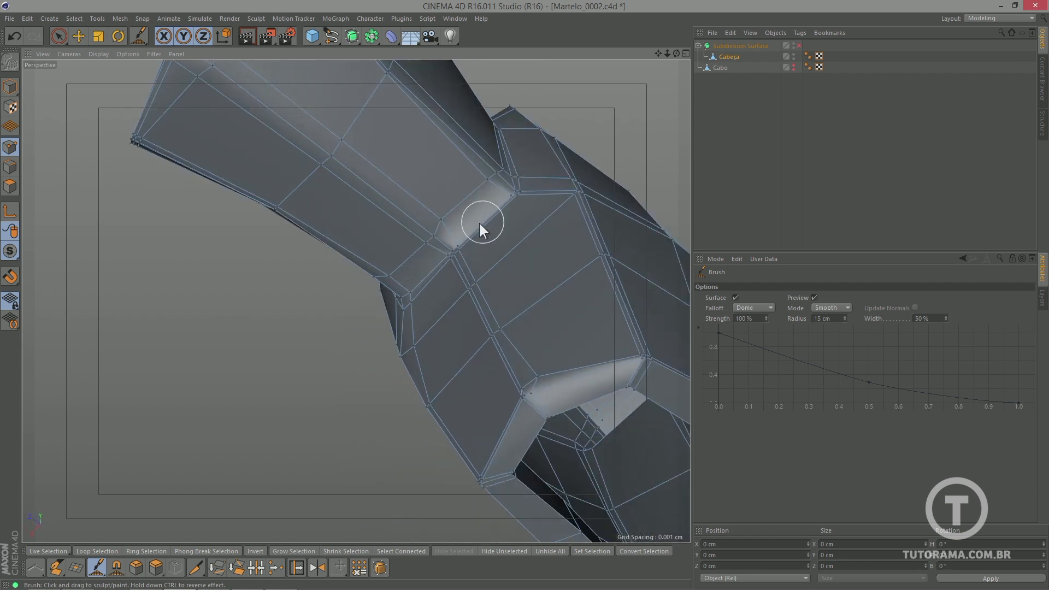
{"action": "left_click_drag", "start_coordinate": [477, 224], "coordinate": [581, 222], "text": "alt"}
{"action": "mouse_move", "coordinate": [403, 171]}
{"action": "left_mouse_down", "text": "alt"}
{"action": "mouse_move", "coordinate": [415, 143]}
{"action": "mouse_move", "coordinate": [451, 185]}
{"action": "mouse_move", "coordinate": [429, 283]}
{"action": "mouse_move", "coordinate": [404, 235]}
{"action": "left_mouse_up", "text": "alt"}
{"action": "mouse_move", "coordinate": [479, 158]}
{"action": "left_mouse_down", "text": "alt"}
{"action": "mouse_move", "coordinate": [453, 140]}
{"action": "mouse_move", "coordinate": [457, 201]}
{"action": "mouse_move", "coordinate": [474, 218]}
{"action": "mouse_move", "coordinate": [467, 240]}
{"action": "mouse_move", "coordinate": [424, 218]}
{"action": "mouse_move", "coordinate": [513, 208]}
{"action": "mouse_move", "coordinate": [483, 188]}
{"action": "left_mouse_up", "text": "alt"}
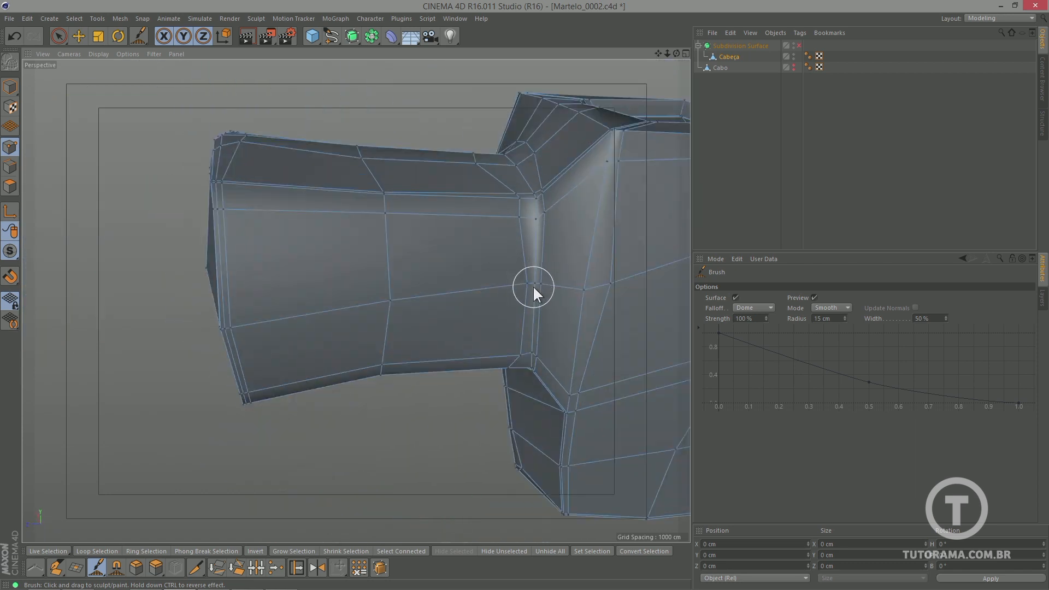
- Smooth the middle of the handle opening's rim on the underside of the head
{"action": "scroll", "coordinate": [531, 314], "scroll_direction": "down", "scroll_amount": 3}
{"action": "left_click_drag", "start_coordinate": [505, 325], "coordinate": [411, 139], "text": "alt"}
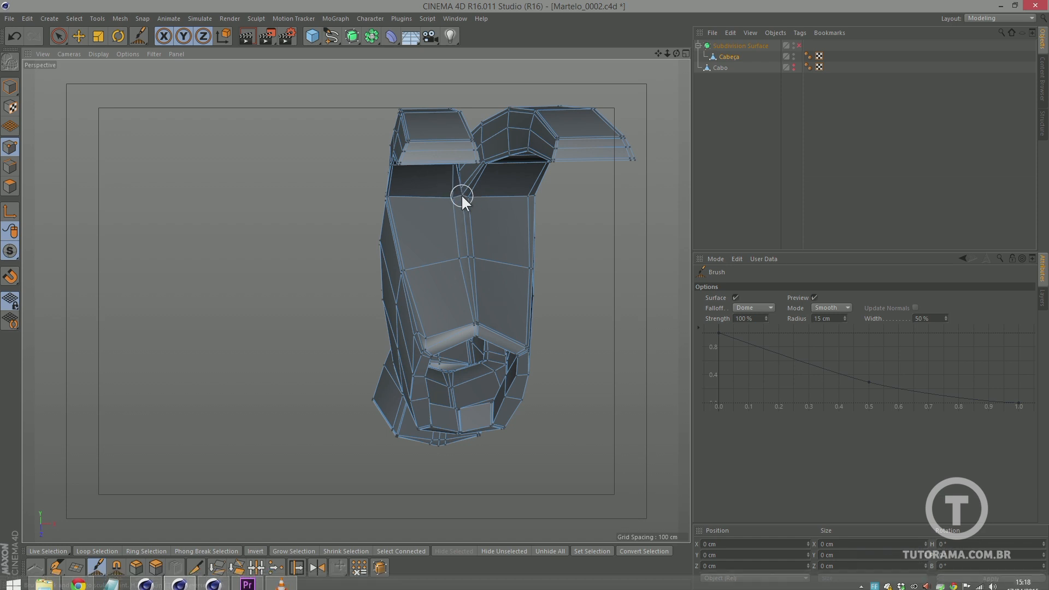
{"action": "left_click_drag", "start_coordinate": [461, 196], "coordinate": [401, 226], "text": "alt"}
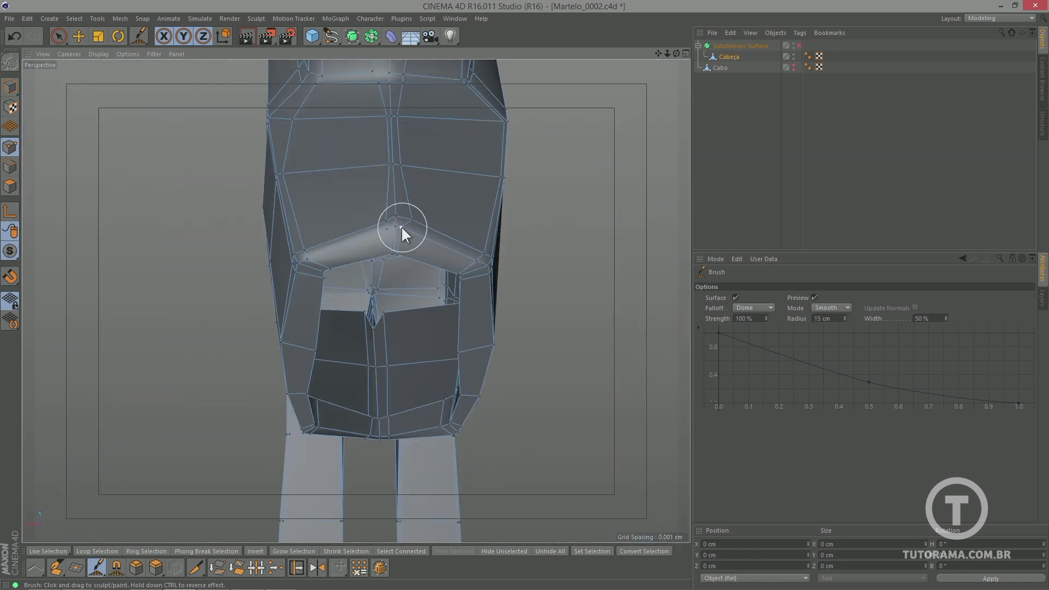
{"action": "left_click_drag", "start_coordinate": [385, 117], "coordinate": [408, 297], "text": "alt"}
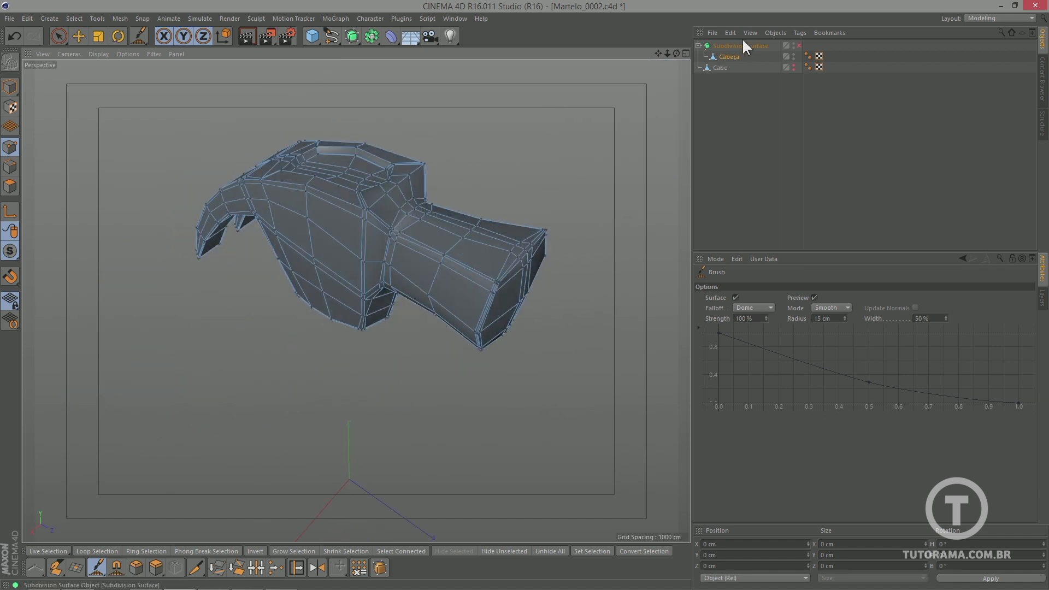
- Enable the Subdivision Surface and render the smoothed head in the viewport from several angles to examine its overall shape
{"action": "left_click", "coordinate": [799, 46]}
{"action": "left_click", "coordinate": [514, 163]}
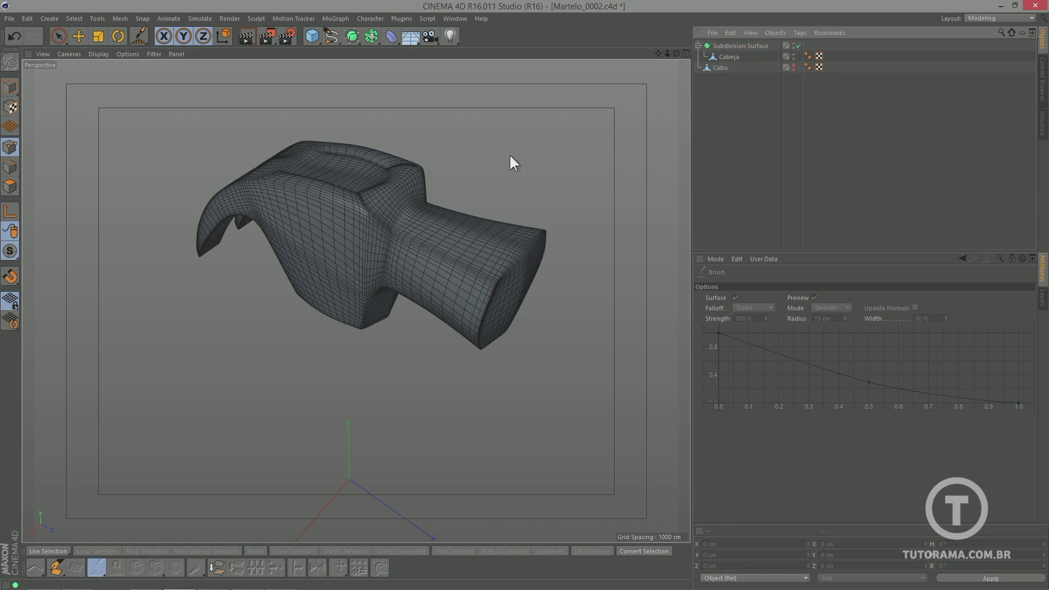
{"action": "left_click", "coordinate": [244, 37]}
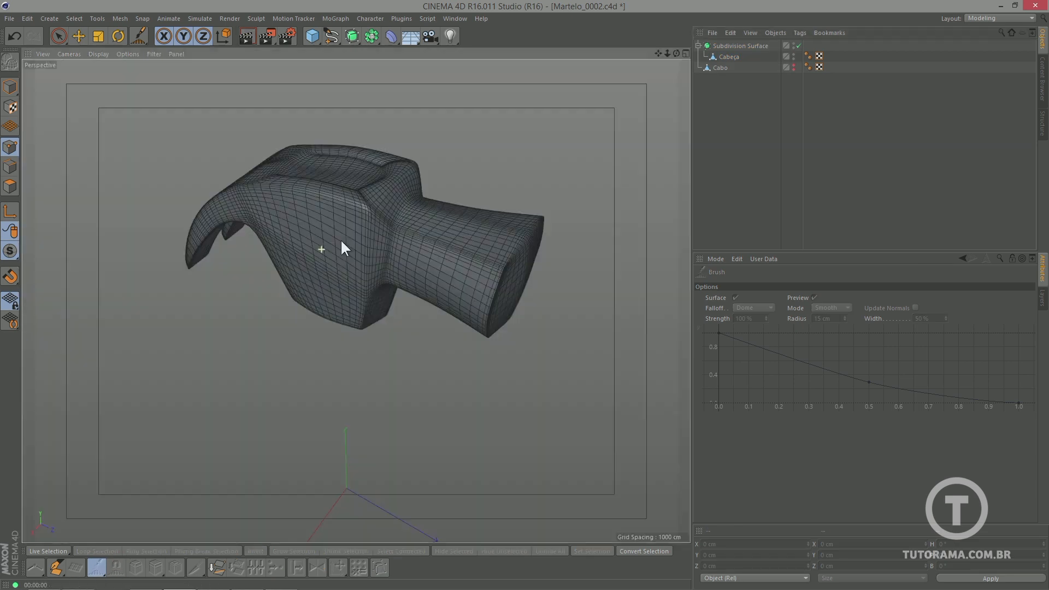
{"action": "left_click_drag", "start_coordinate": [340, 238], "coordinate": [473, 236], "text": "alt"}
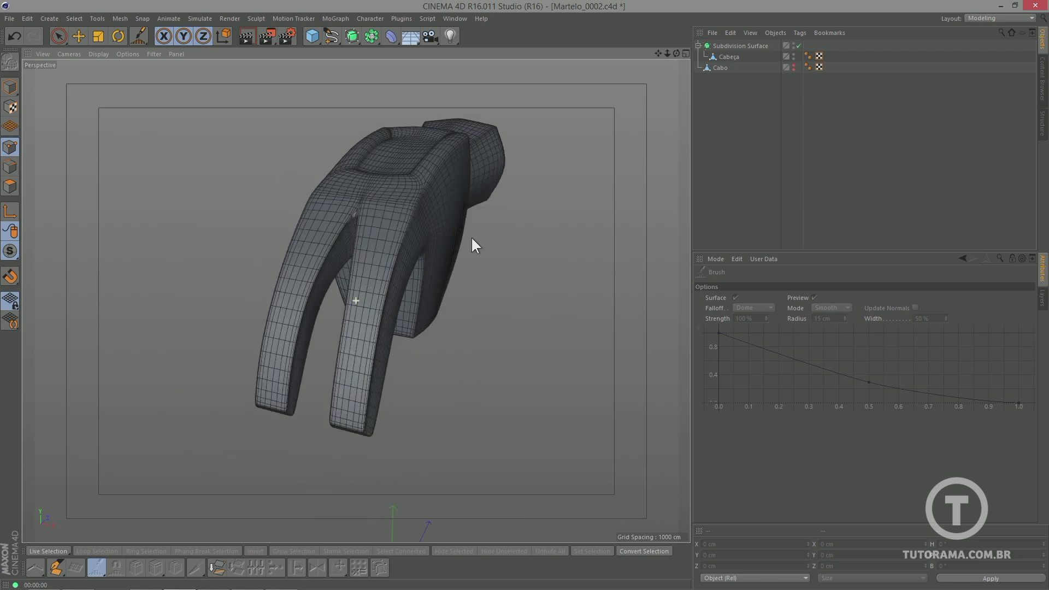
{"action": "left_click", "coordinate": [244, 37]}
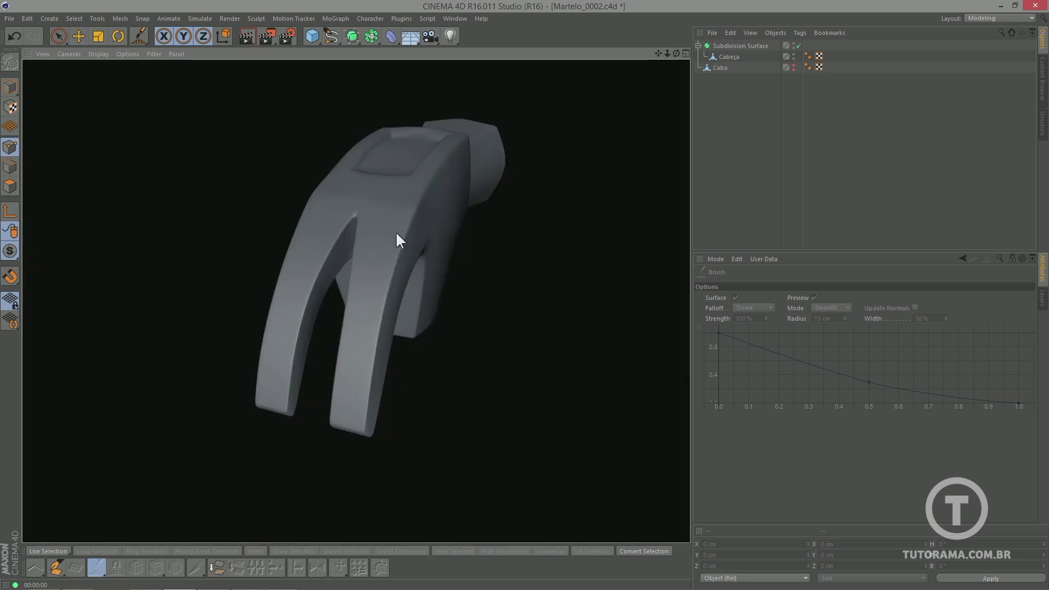
{"action": "left_click_drag", "start_coordinate": [396, 233], "coordinate": [345, 141], "text": "alt"}
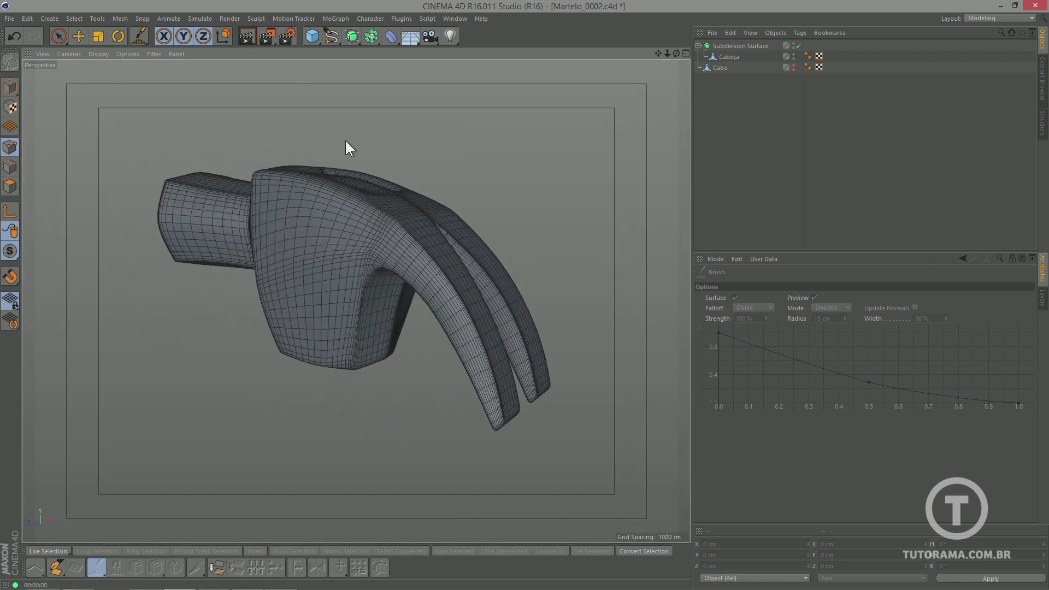
{"action": "left_click", "coordinate": [245, 37]}
{"action": "left_click_drag", "start_coordinate": [424, 138], "coordinate": [334, 161], "text": "alt"}
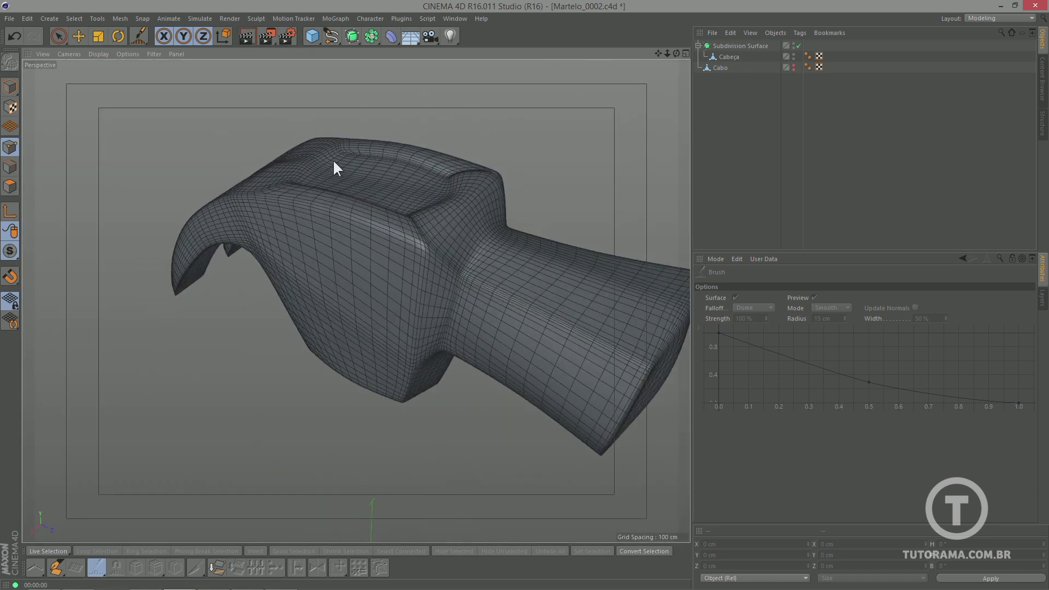
{"action": "left_click_drag", "start_coordinate": [463, 254], "coordinate": [413, 224], "text": "alt"}
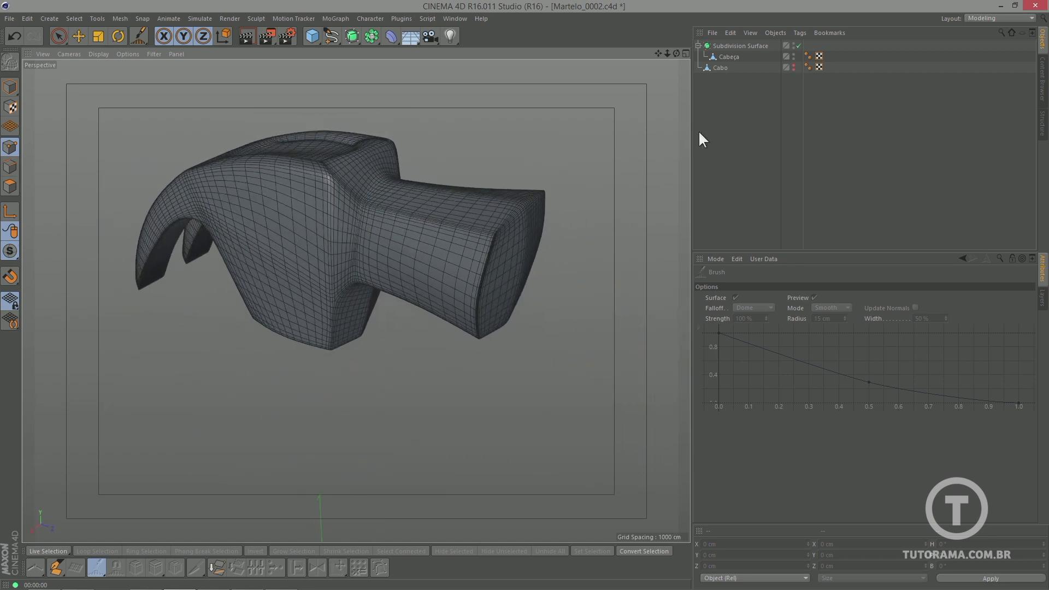
- Make the handle object Cabo visible and hide the head's collapsed Subdivision Surface group
{"action": "left_click", "coordinate": [793, 65]}
{"action": "left_click", "coordinate": [699, 45]}
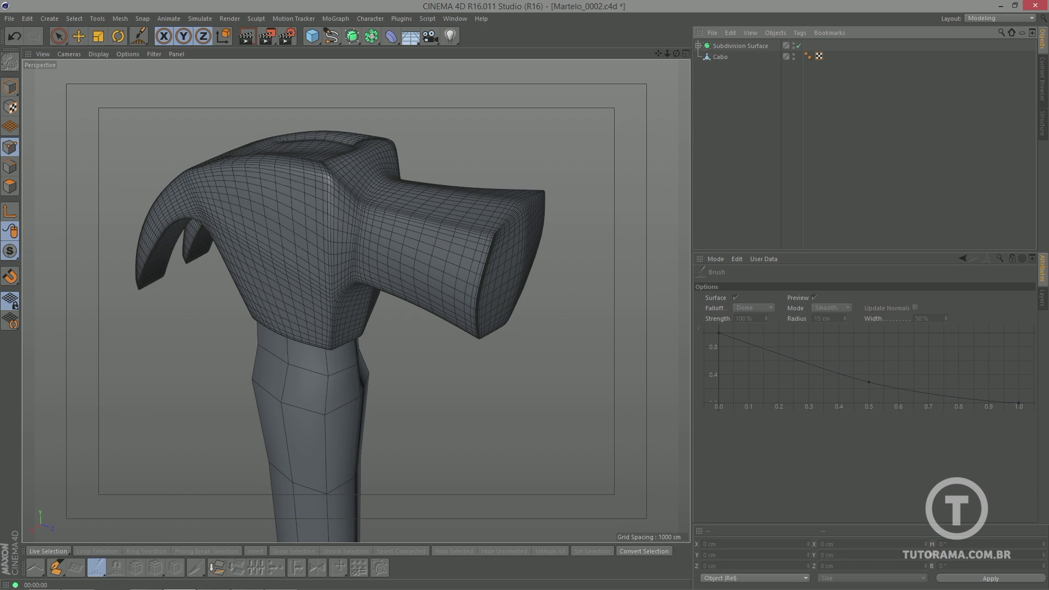
{"action": "left_click", "coordinate": [794, 46], "text": "ctrl"}
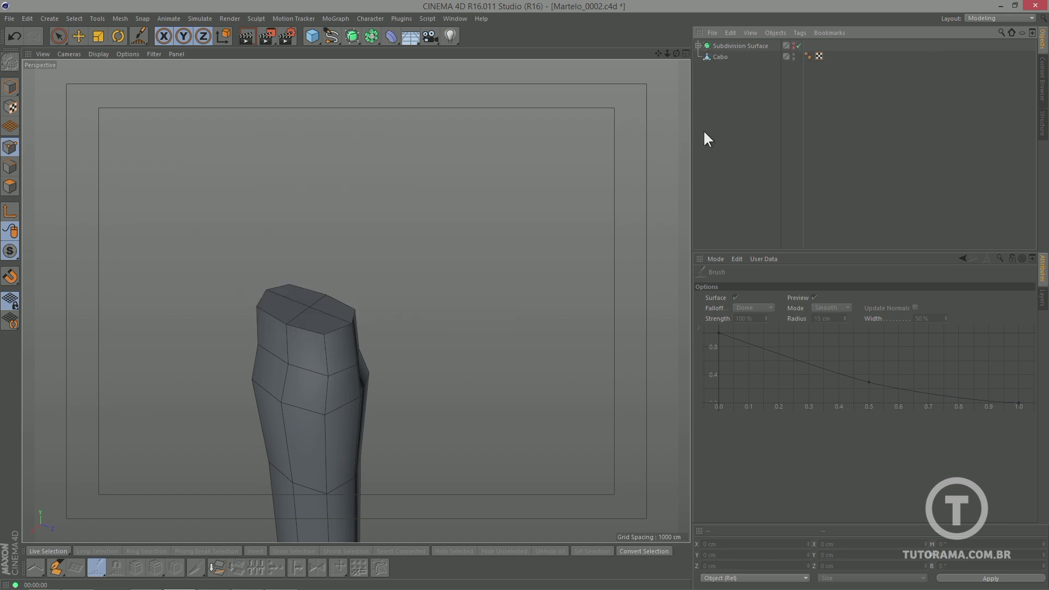
- Frame the whole handle and add a second Subdivision Surface object for it
{"action": "middle_click_drag", "start_coordinate": [330, 257], "coordinate": [352, 205], "text": "alt"}
{"action": "right_click_drag", "start_coordinate": [353, 235], "coordinate": [288, 234], "text": "alt"}
{"action": "right_click_drag", "start_coordinate": [375, 255], "coordinate": [352, 256], "text": "alt"}
{"action": "middle_click_drag", "start_coordinate": [353, 255], "coordinate": [339, 211], "text": "alt"}
{"action": "right_click_drag", "start_coordinate": [352, 216], "coordinate": [304, 216], "text": "alt"}
{"action": "left_click", "coordinate": [359, 38]}
{"action": "left_click", "coordinate": [399, 47]}
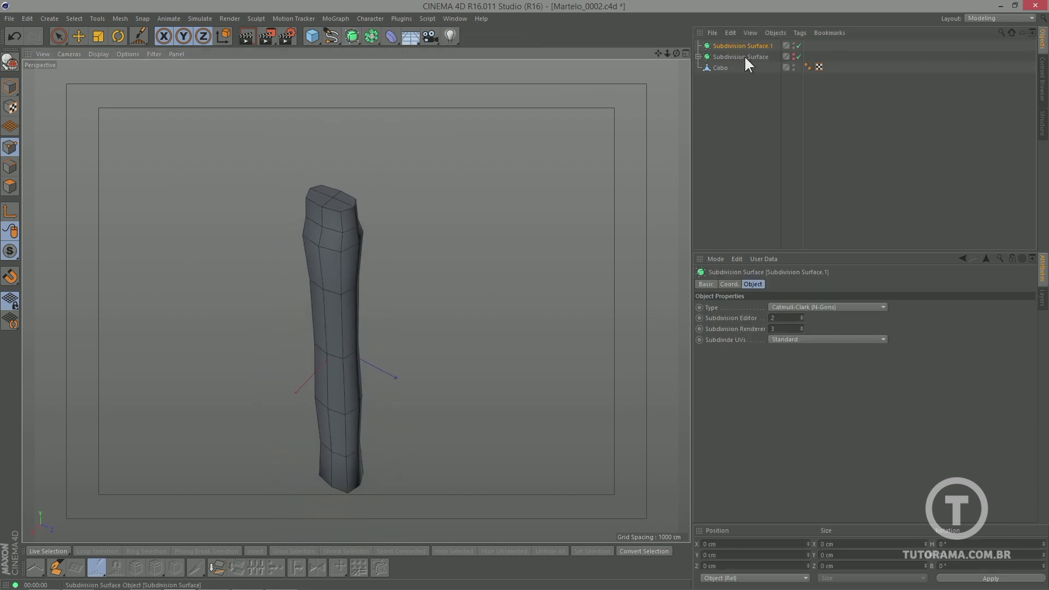
- Make Cabo a child of the new Subdivision Surface and examine the smoothed handle
{"action": "left_click", "coordinate": [720, 67]}
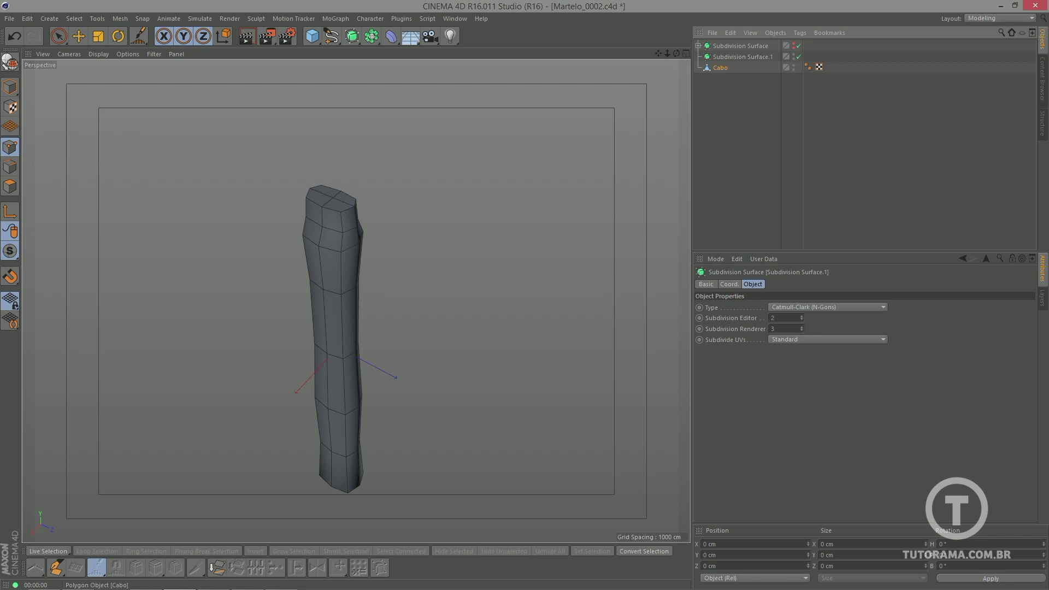
{"action": "left_click_drag", "start_coordinate": [720, 68], "coordinate": [732, 57]}
{"action": "left_click", "coordinate": [733, 86]}
{"action": "left_click_drag", "start_coordinate": [480, 226], "coordinate": [427, 289], "text": "alt"}
{"action": "left_click", "coordinate": [727, 67]}
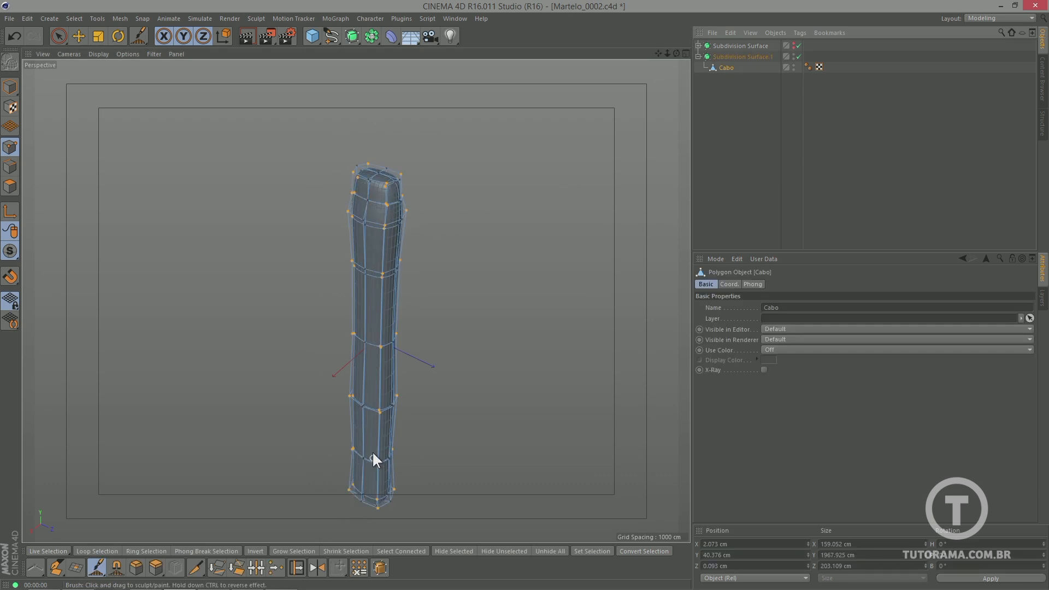
{"action": "left_click_drag", "start_coordinate": [345, 247], "coordinate": [379, 241], "text": "alt"}
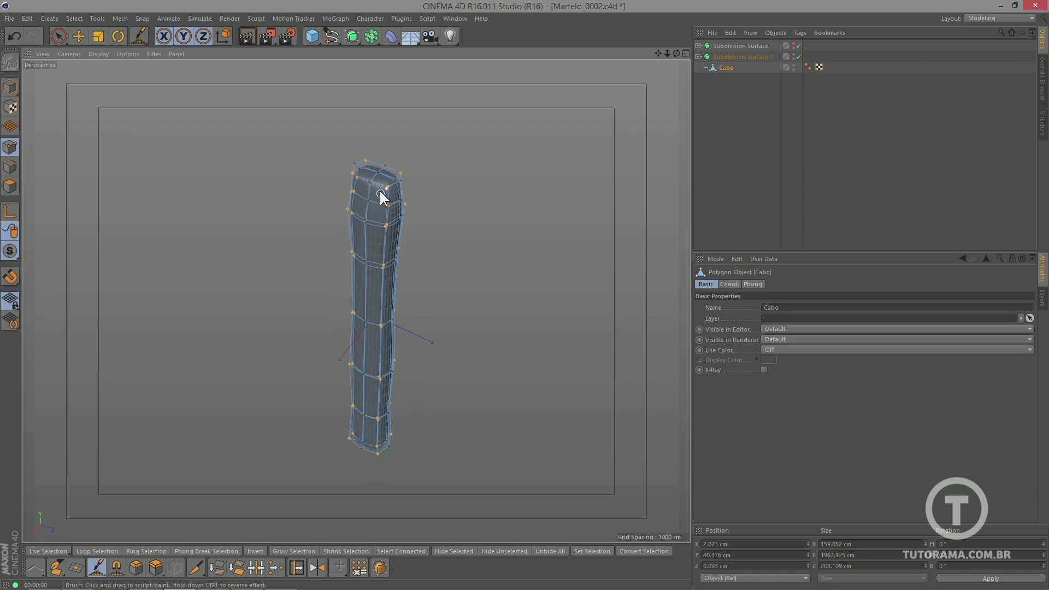
{"action": "left_click", "coordinate": [721, 134]}
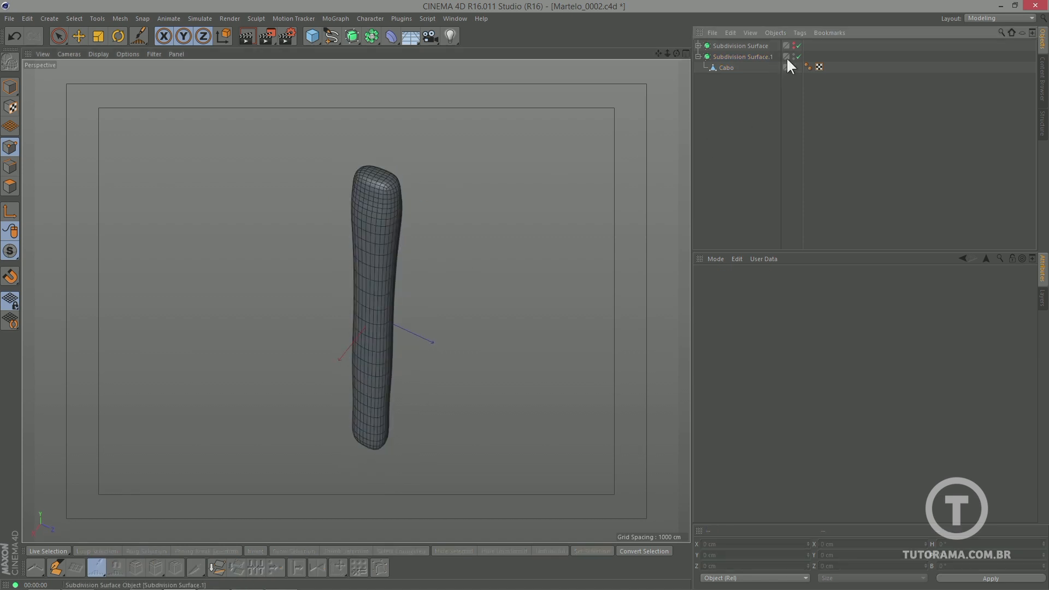
- Show the hammer head again and save the project with Model mode and the Move tool active
{"action": "left_click", "coordinate": [794, 45]}
{"action": "left_click_drag", "start_coordinate": [498, 182], "coordinate": [422, 222], "text": "alt"}
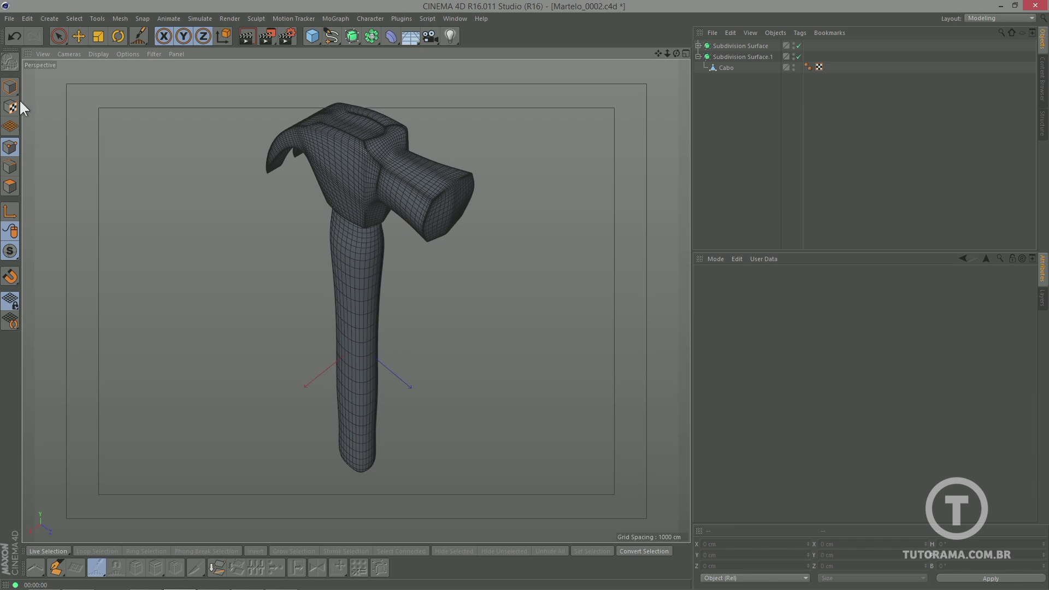
{"action": "left_click", "coordinate": [10, 86]}
{"action": "left_click", "coordinate": [79, 34]}
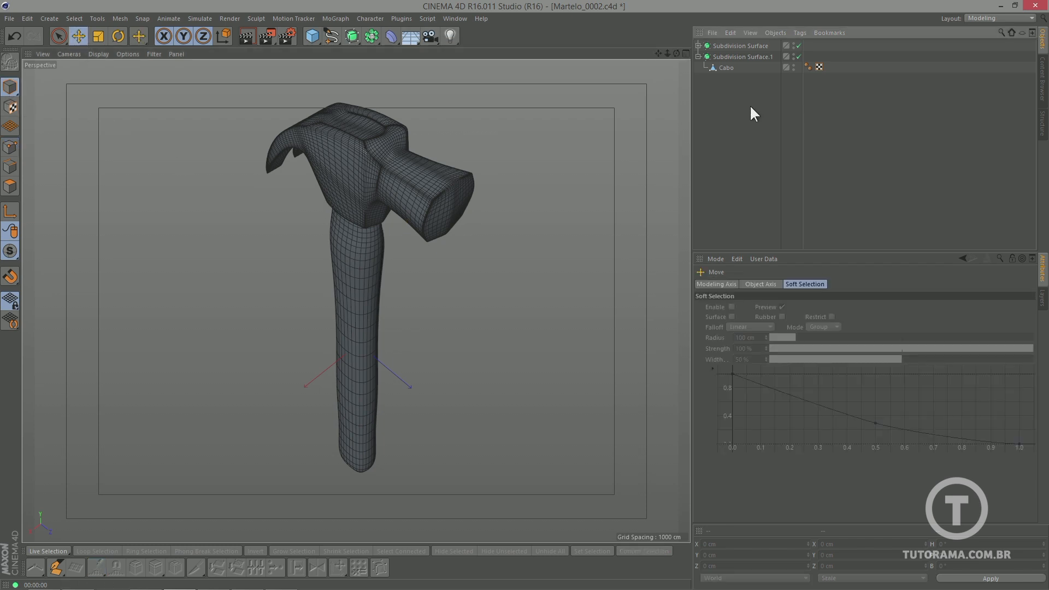
{"action": "key", "text": "ctrl+s"}
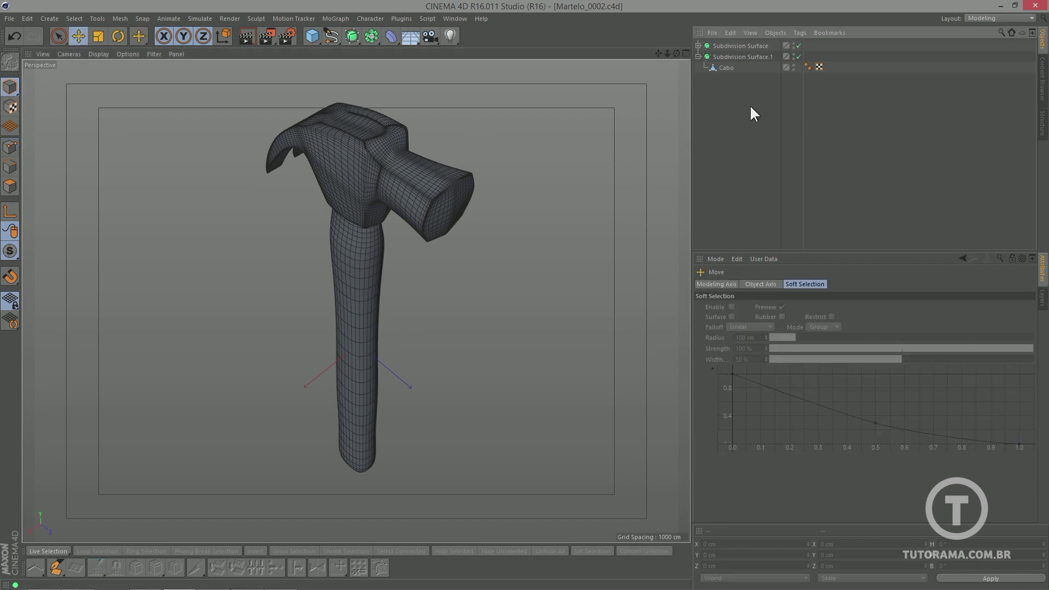